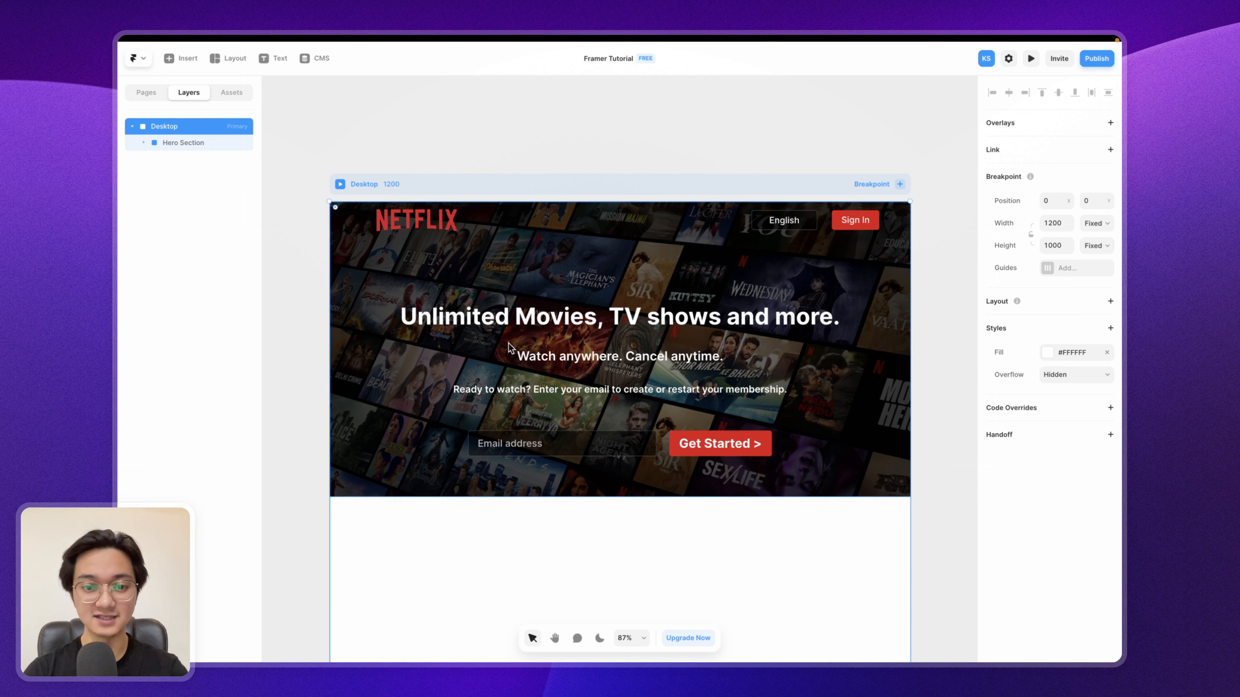
Step: Examine the Hero Section and its child layers, including Netflix_Logo and the two header frames
click(633, 274)
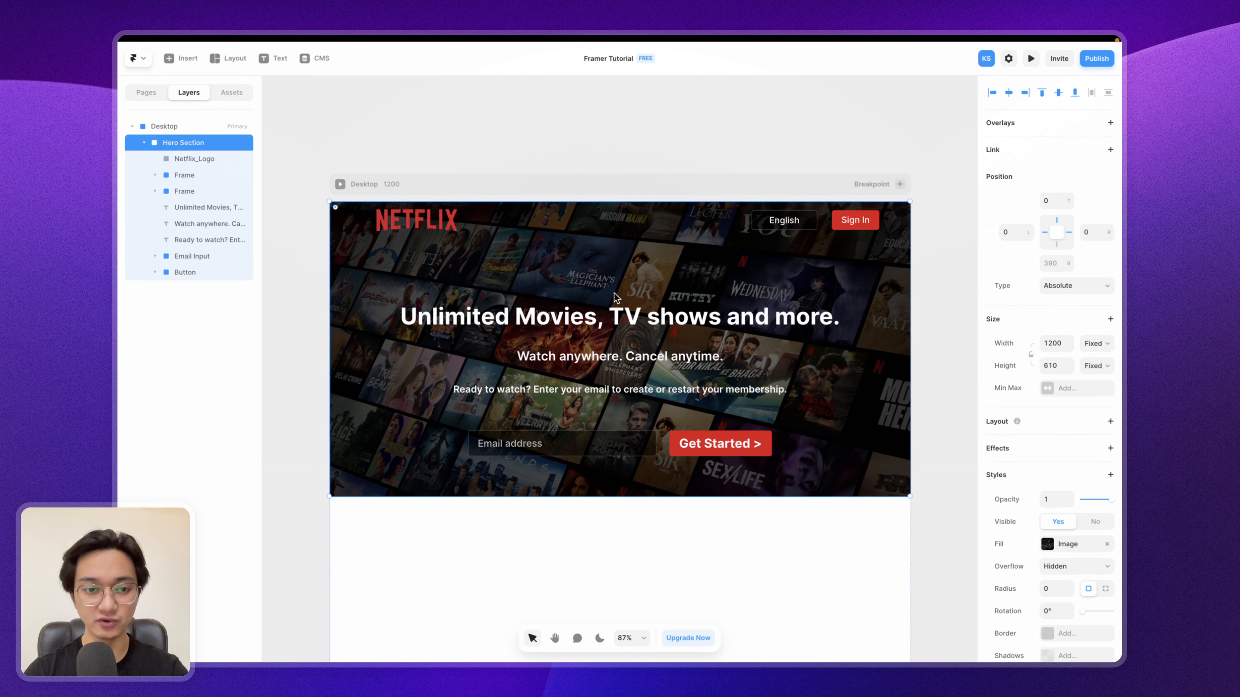
key(Return)
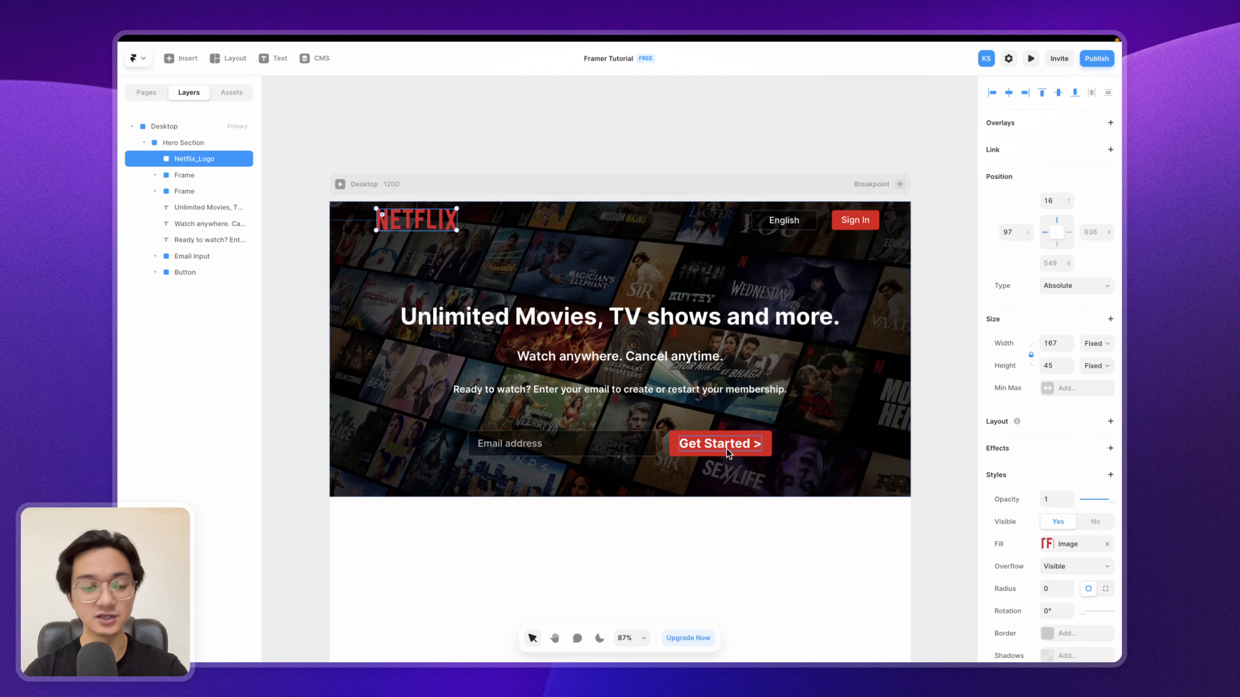
click(865, 316)
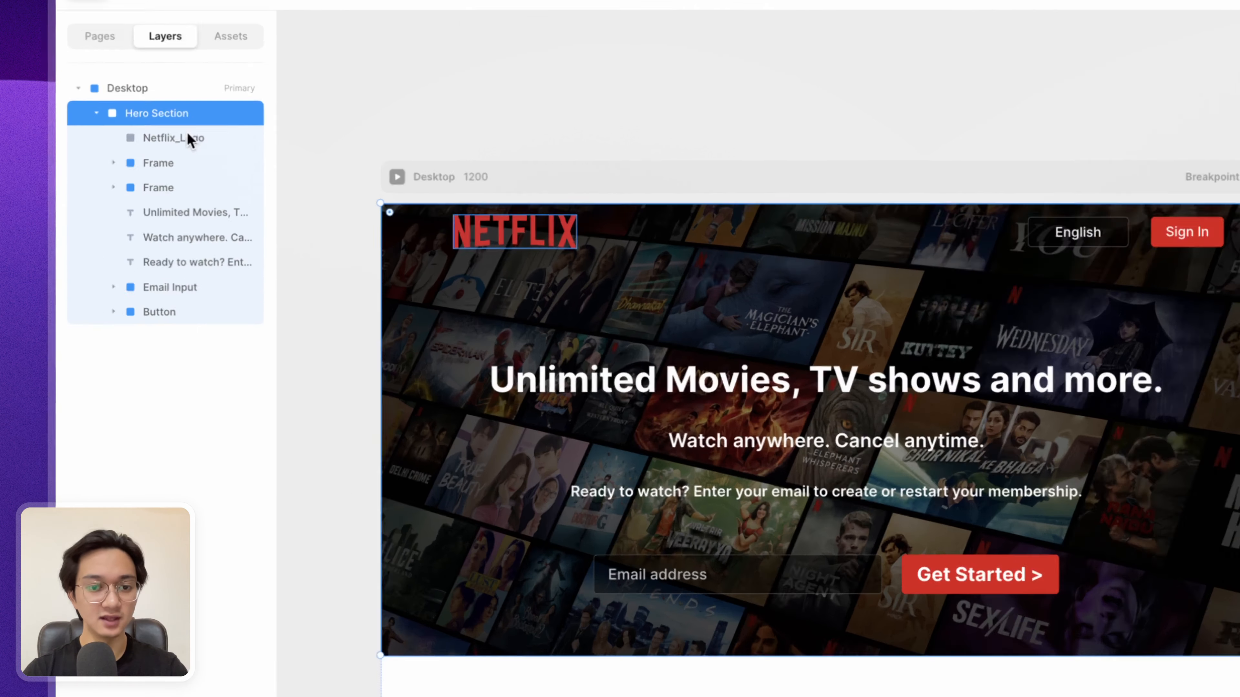
click(202, 159)
click(197, 177)
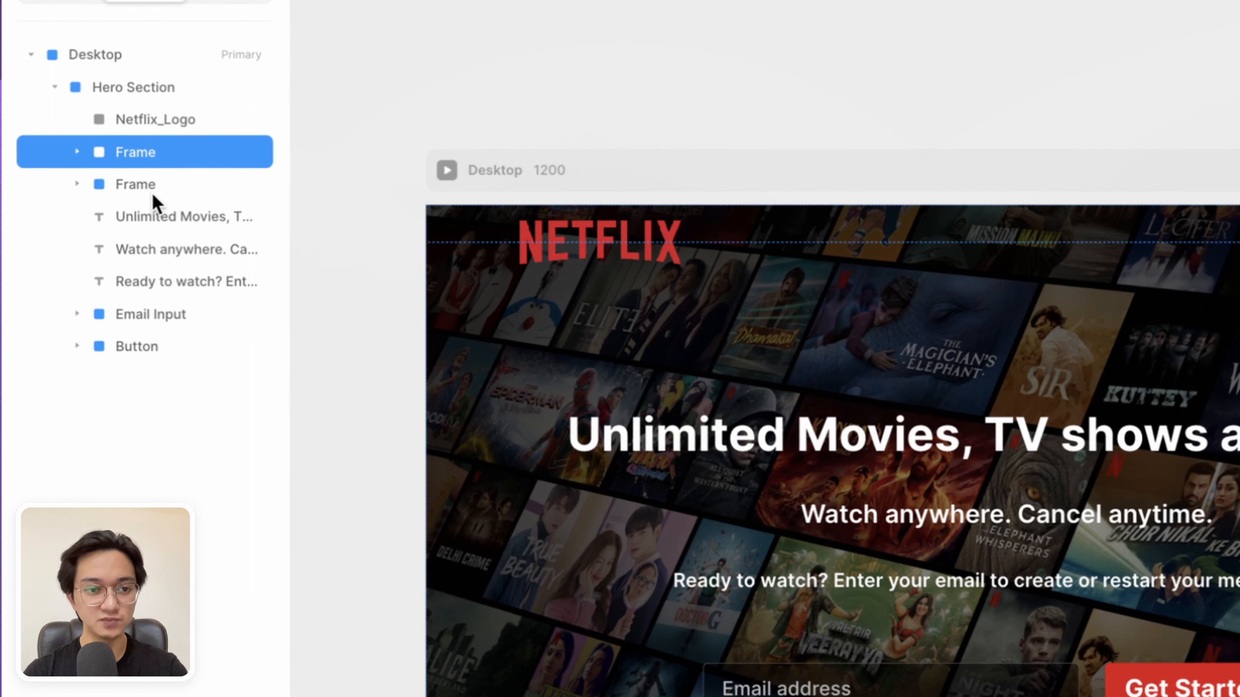
click(151, 192)
click(74, 186)
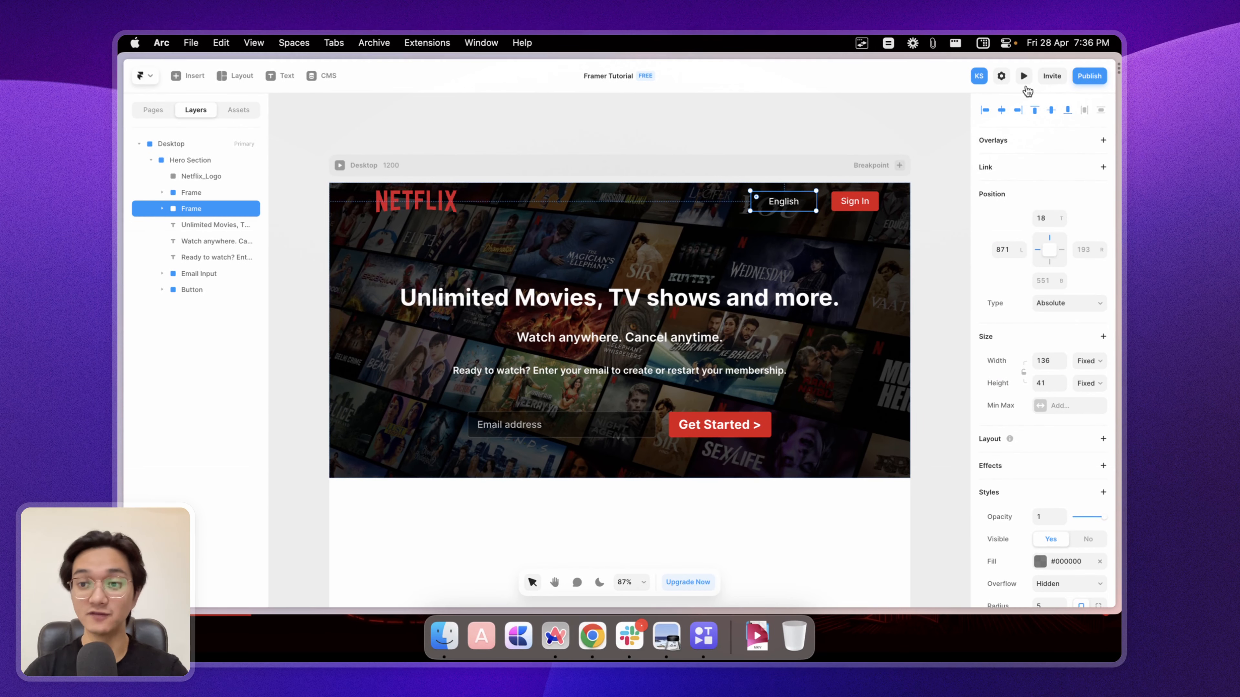
Step: Narrow the browser window to uncover the image files on the desktop, and select the Netflix logo in the hero
drag(1119, 132, 968, 132)
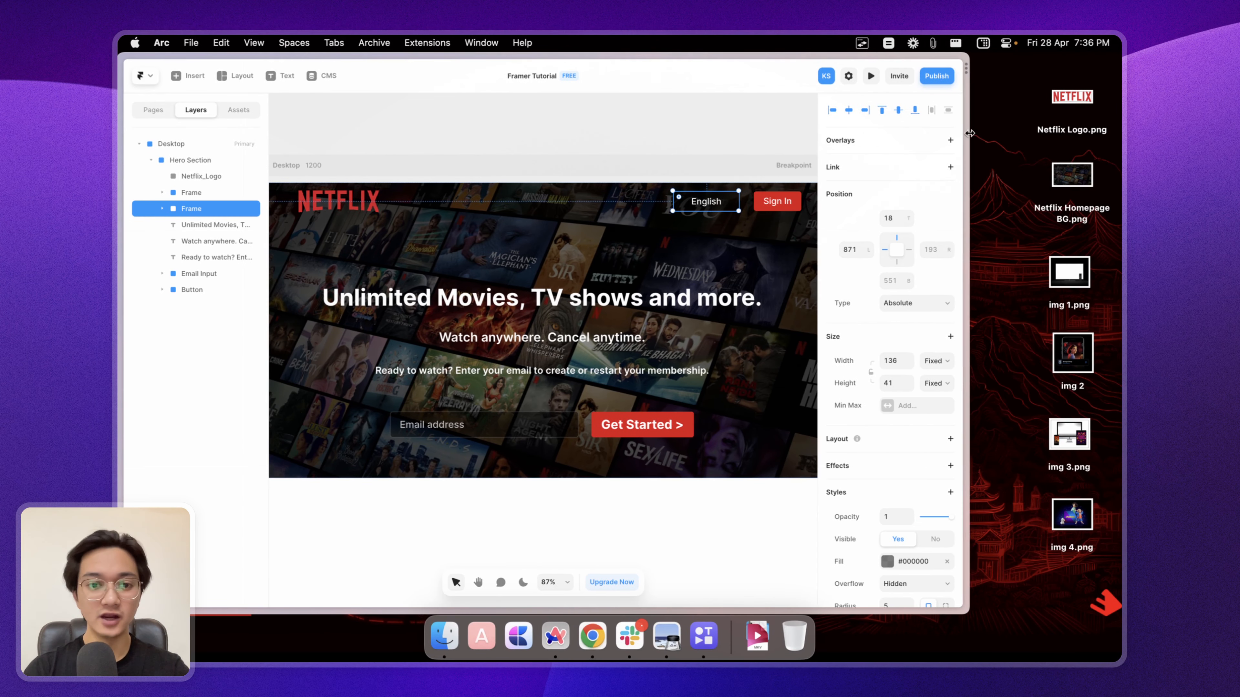
click(355, 200)
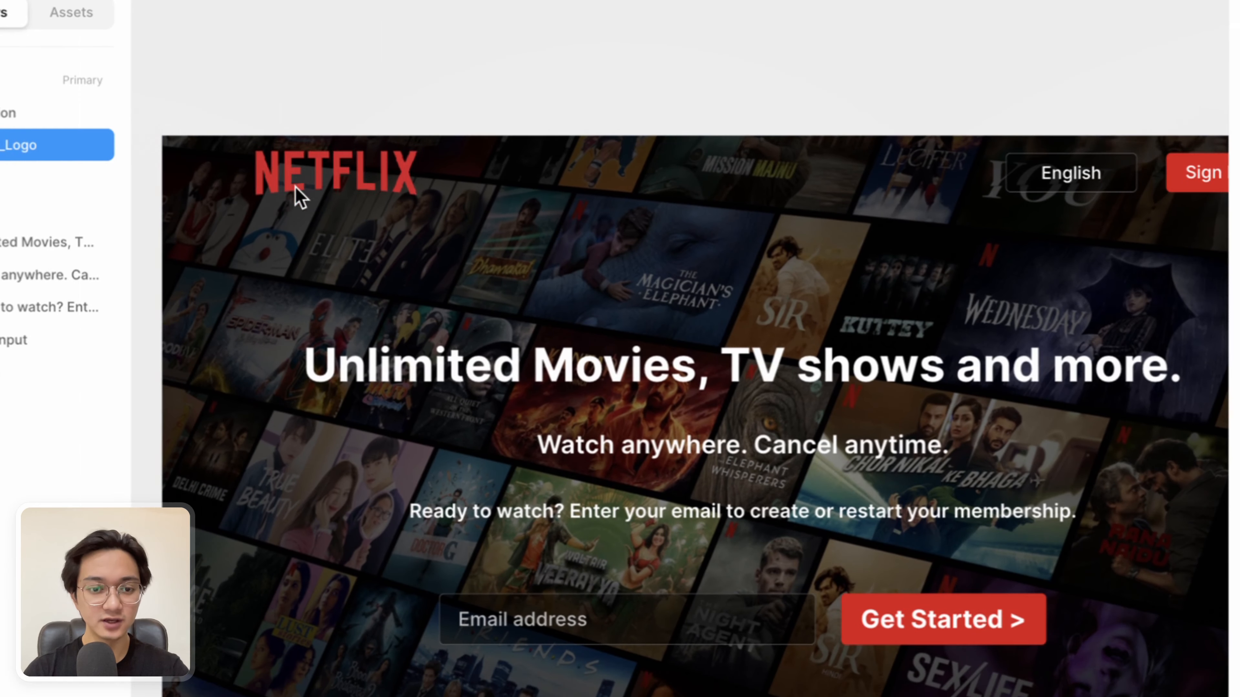
Step: Draw a frame about 276 by 58 beside the Netflix logo, fill it with Netflix Logo.png, and shift it slightly down
mouse_move(428, 152)
mouse_down()
mouse_move(631, 205)
mouse_move(694, 207)
mouse_up()
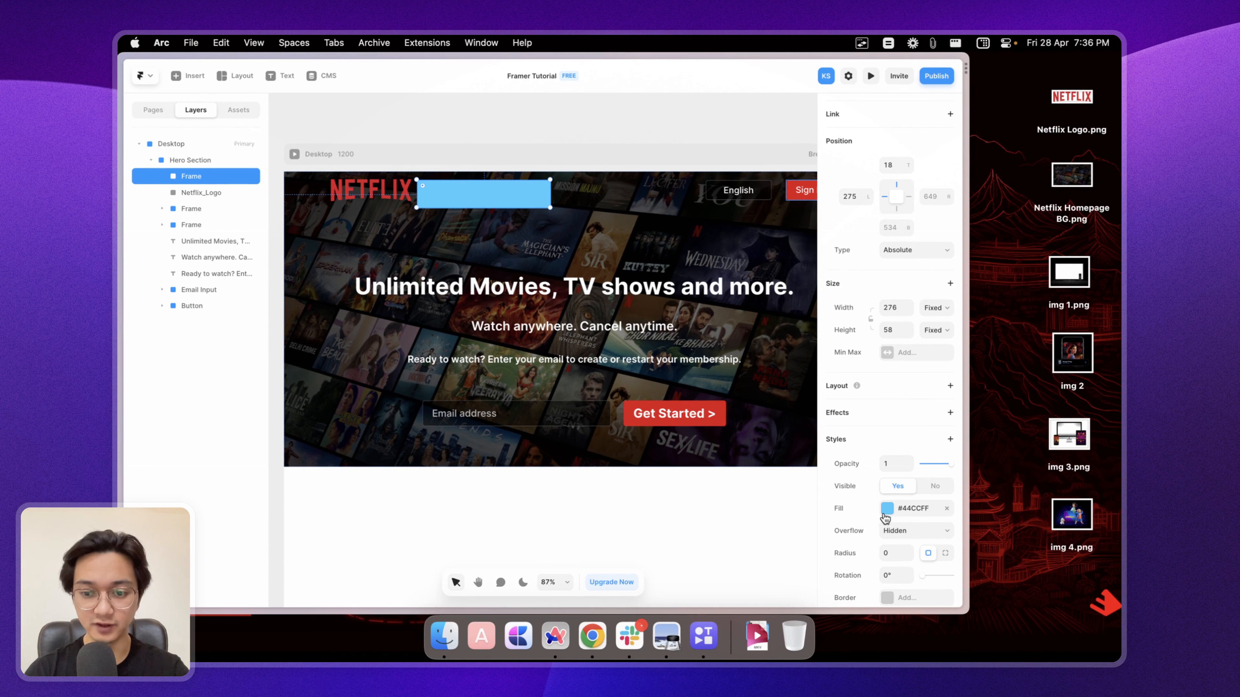
click(887, 508)
click(783, 410)
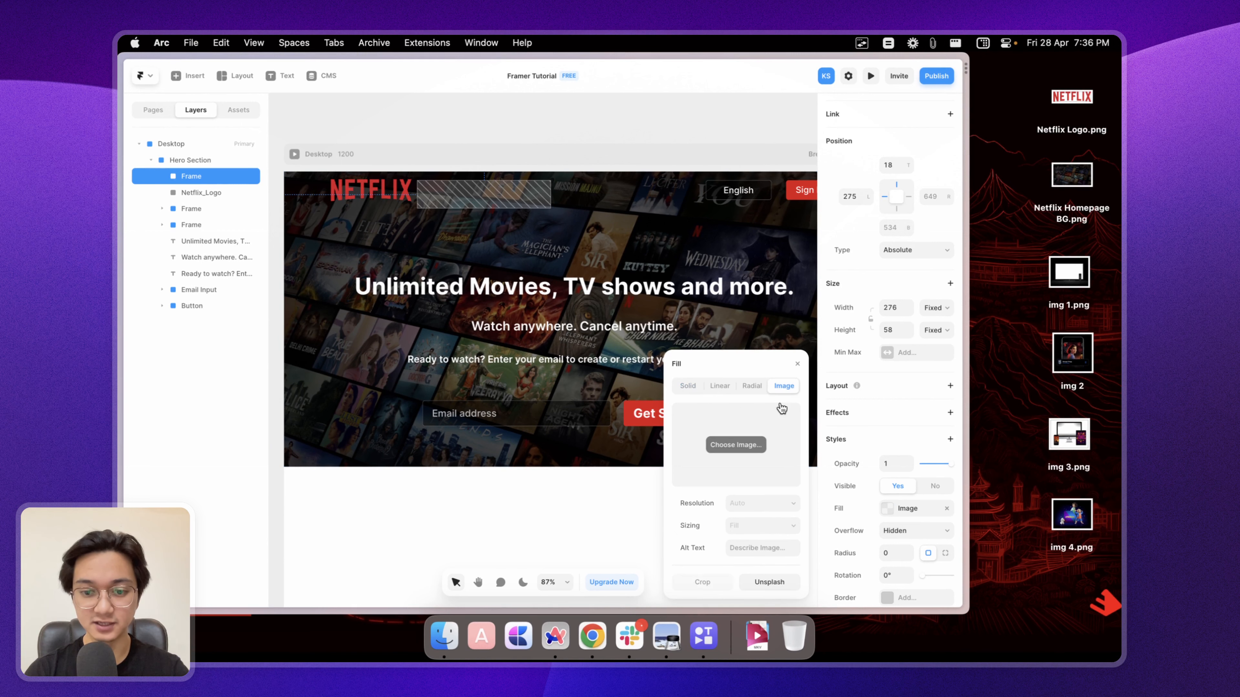
click(750, 446)
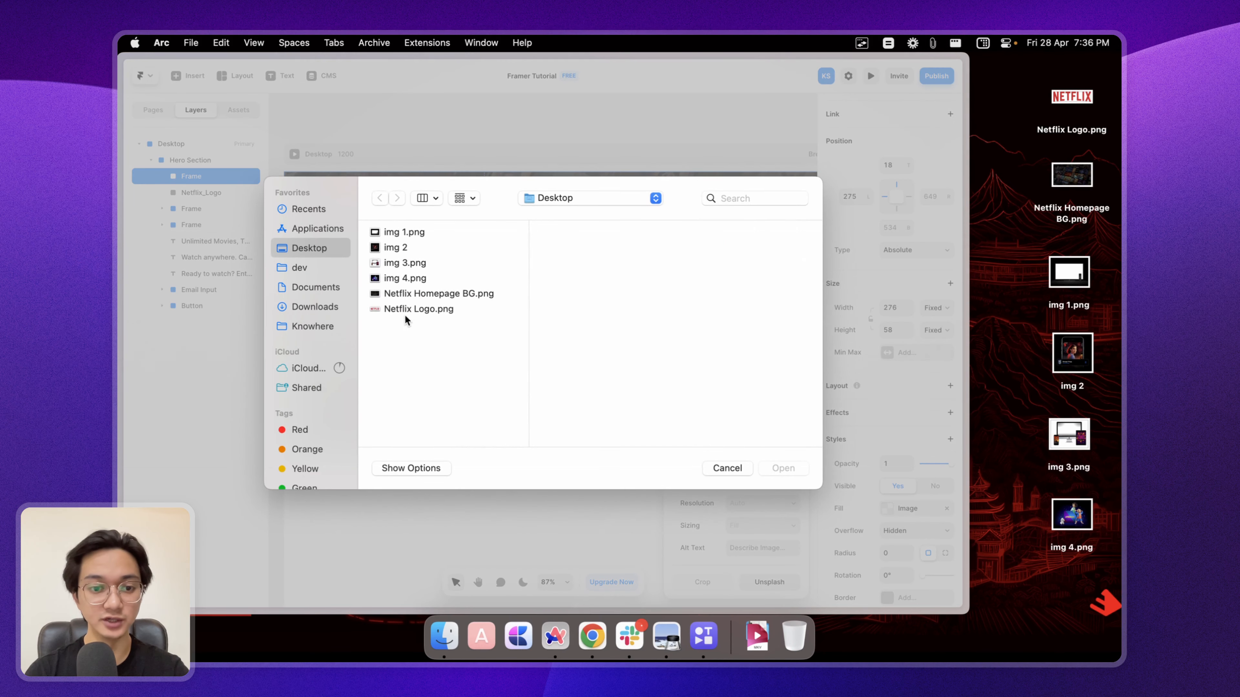
click(409, 309)
click(784, 468)
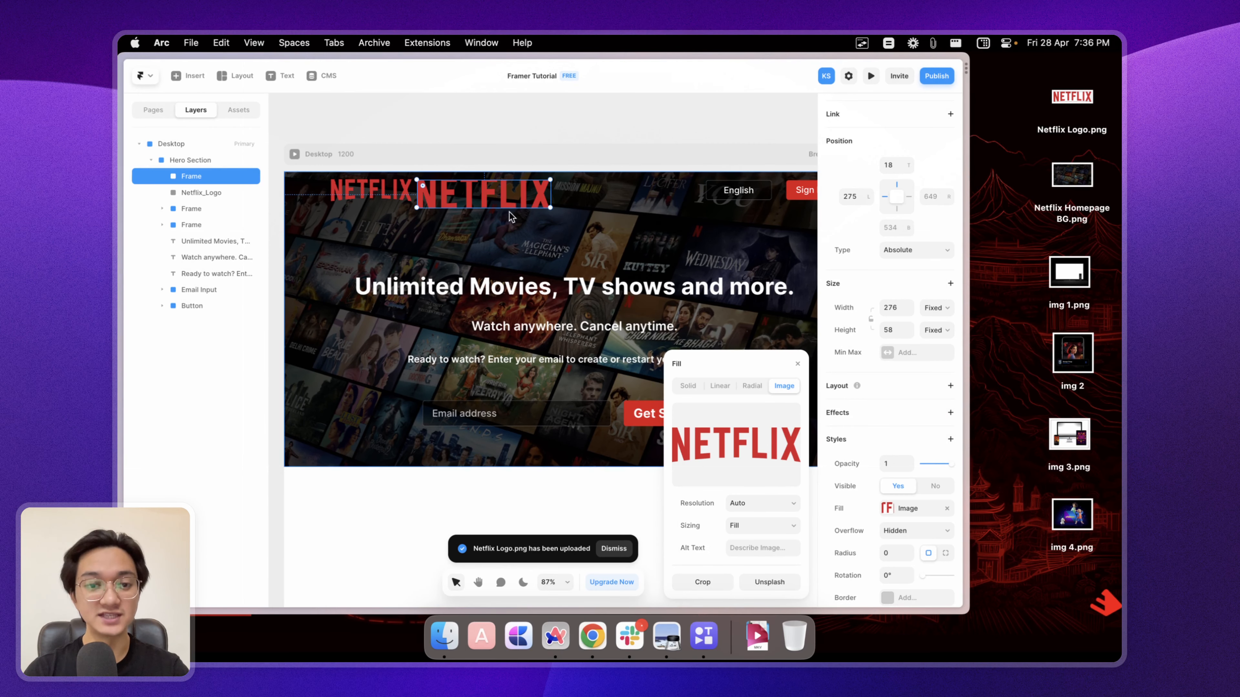
drag(472, 187, 498, 205)
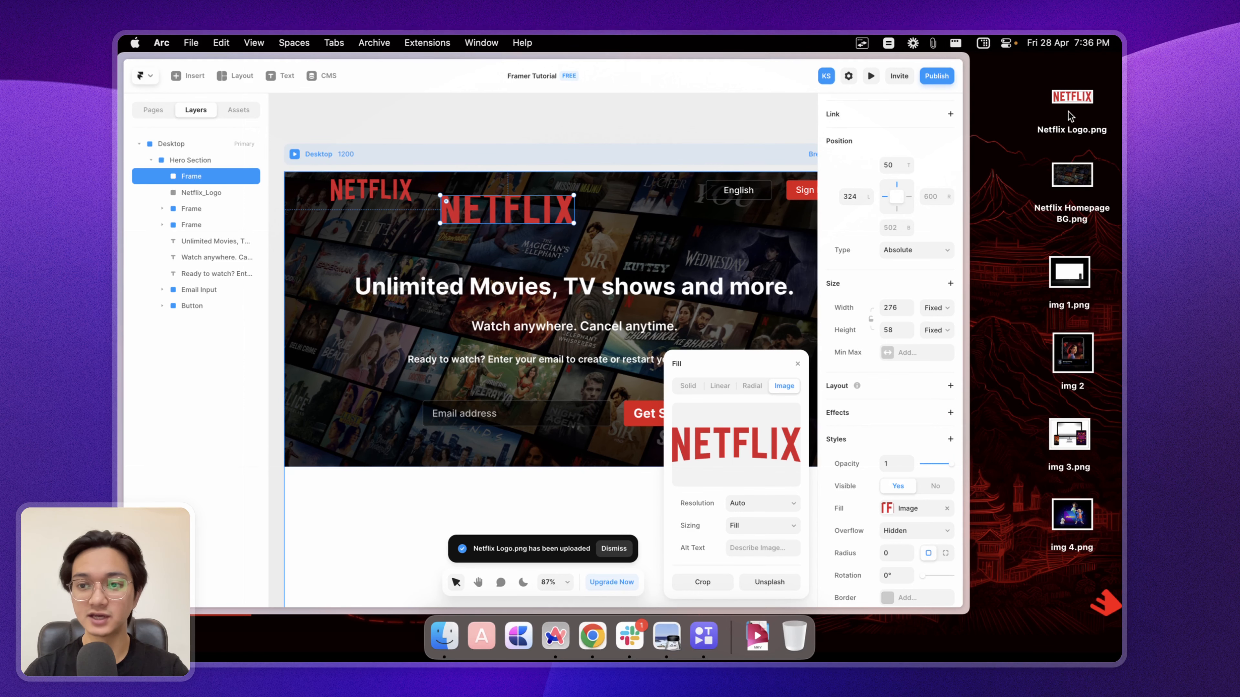
Step: Preview the Netflix Logo.png file from the desktop and close the preview
click(1065, 100)
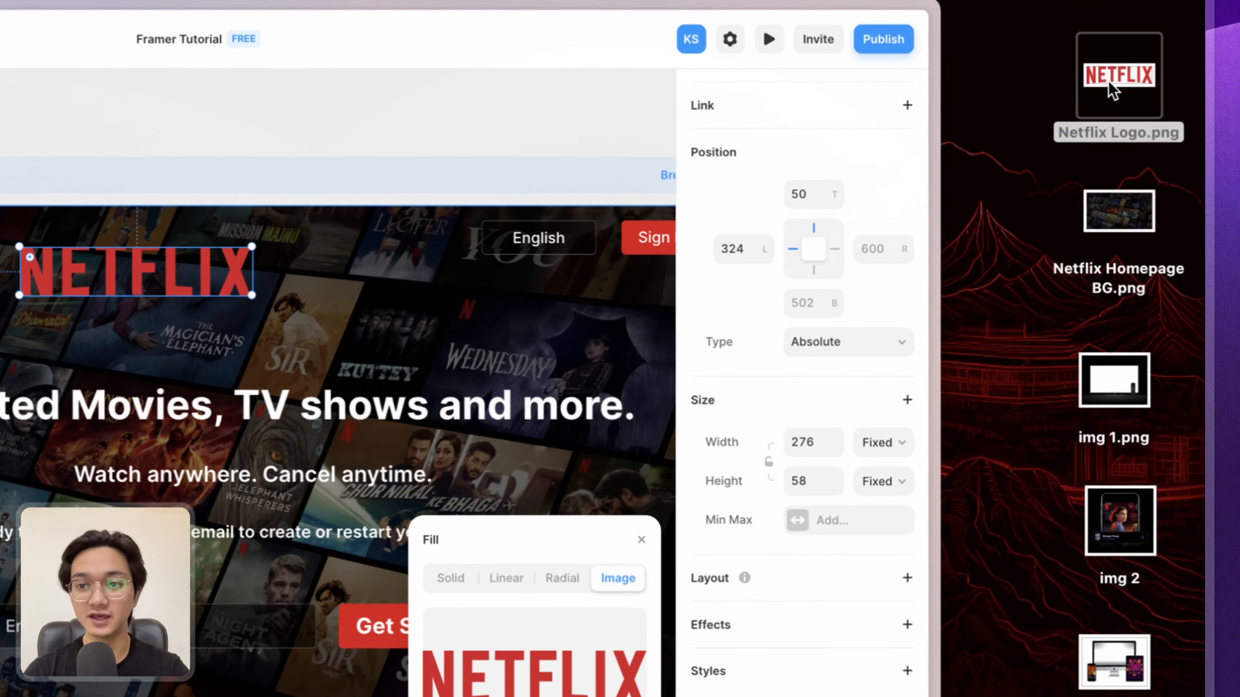
click(1108, 82)
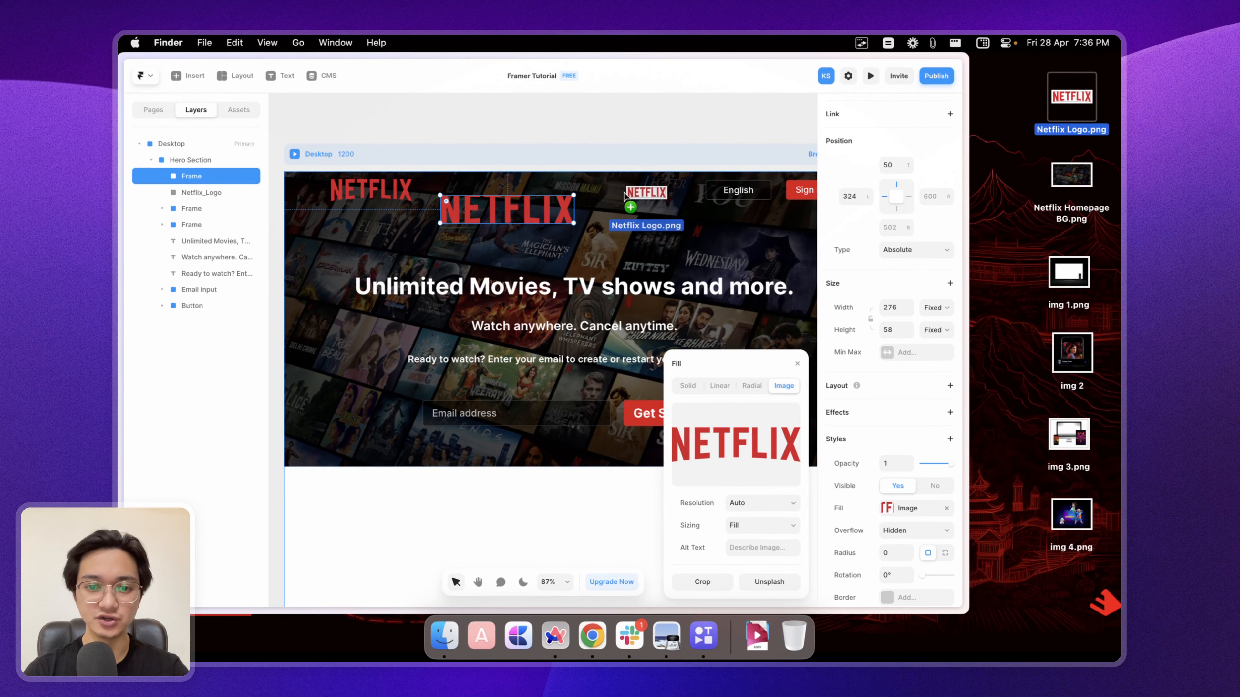
key(space)
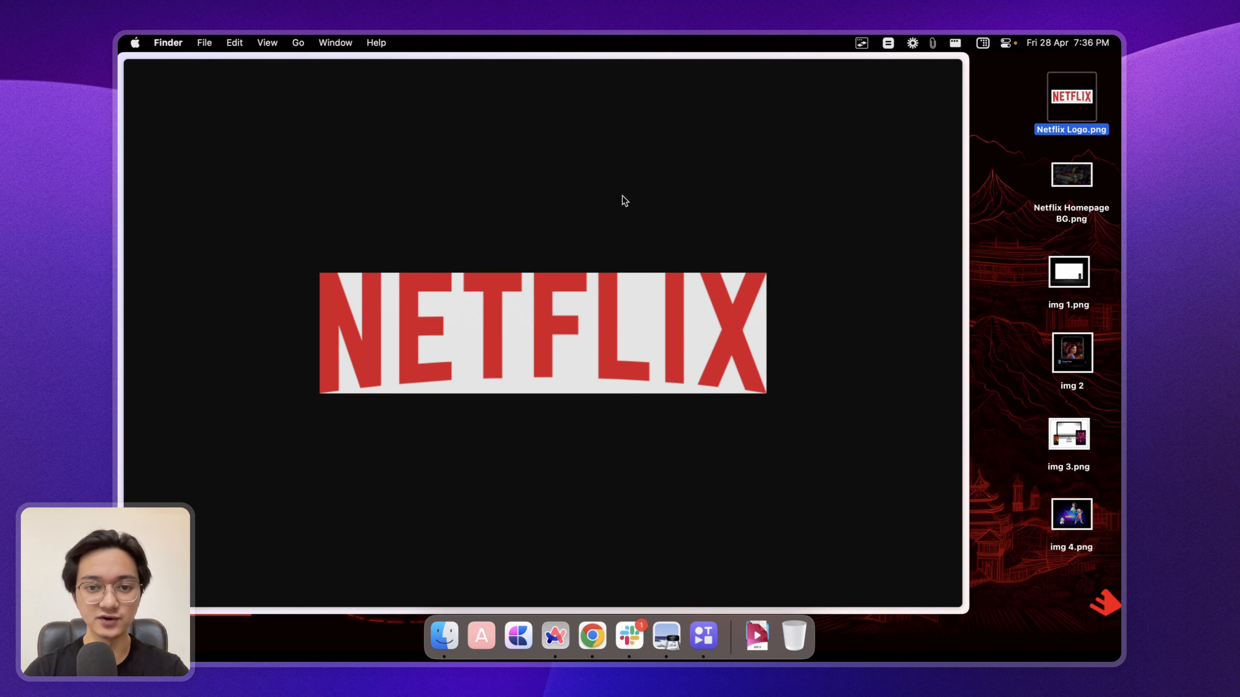
key(space)
click(623, 197)
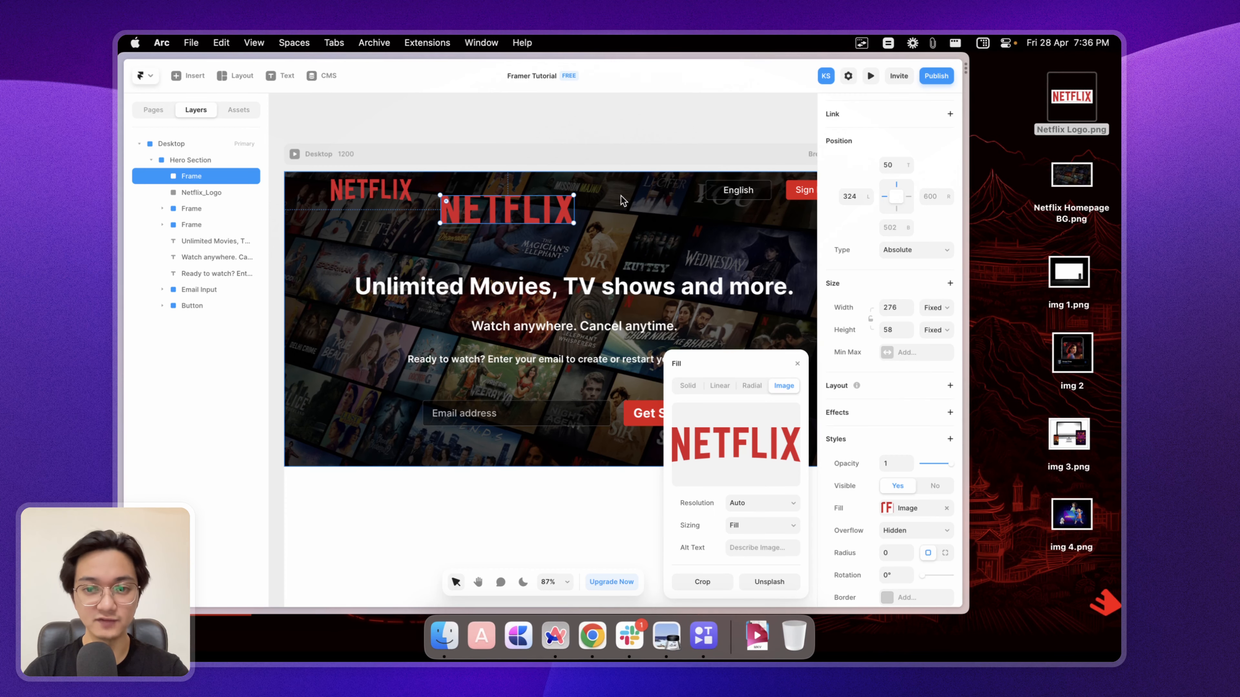
Step: Place Netflix Logo.png from the desktop in the hero, and delete the original logo and the image-filled logo frame
drag(1080, 106, 634, 202)
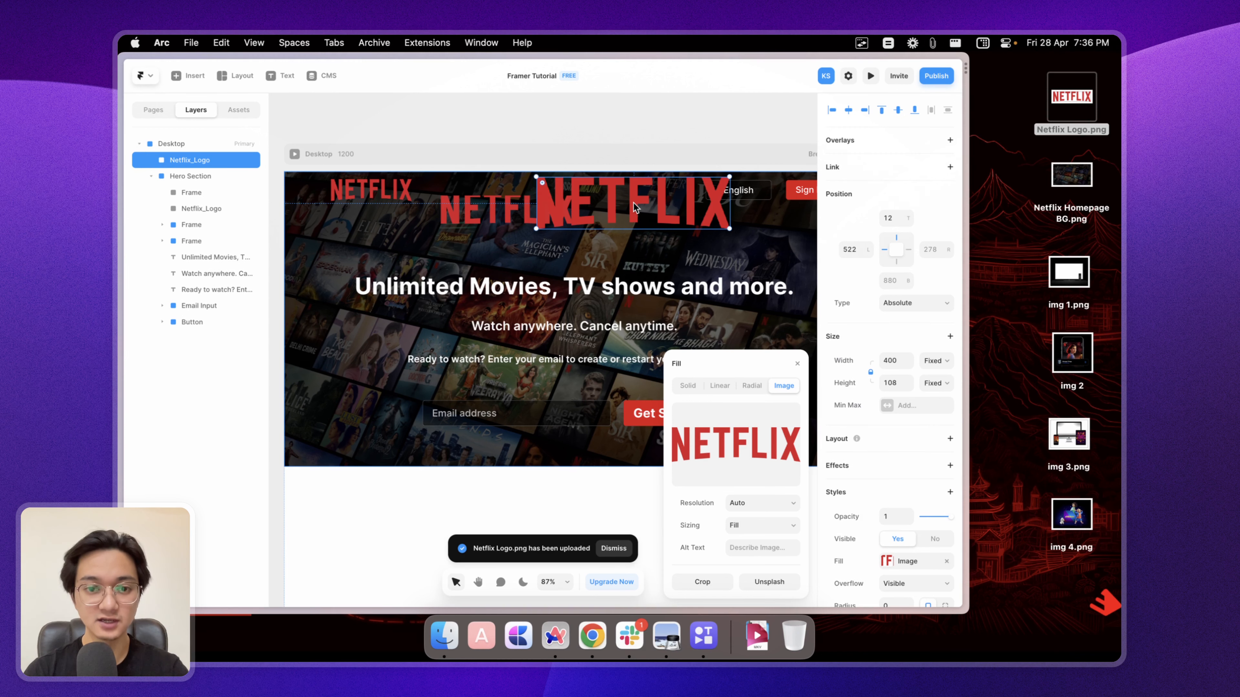
click(469, 217)
shift+click(384, 194)
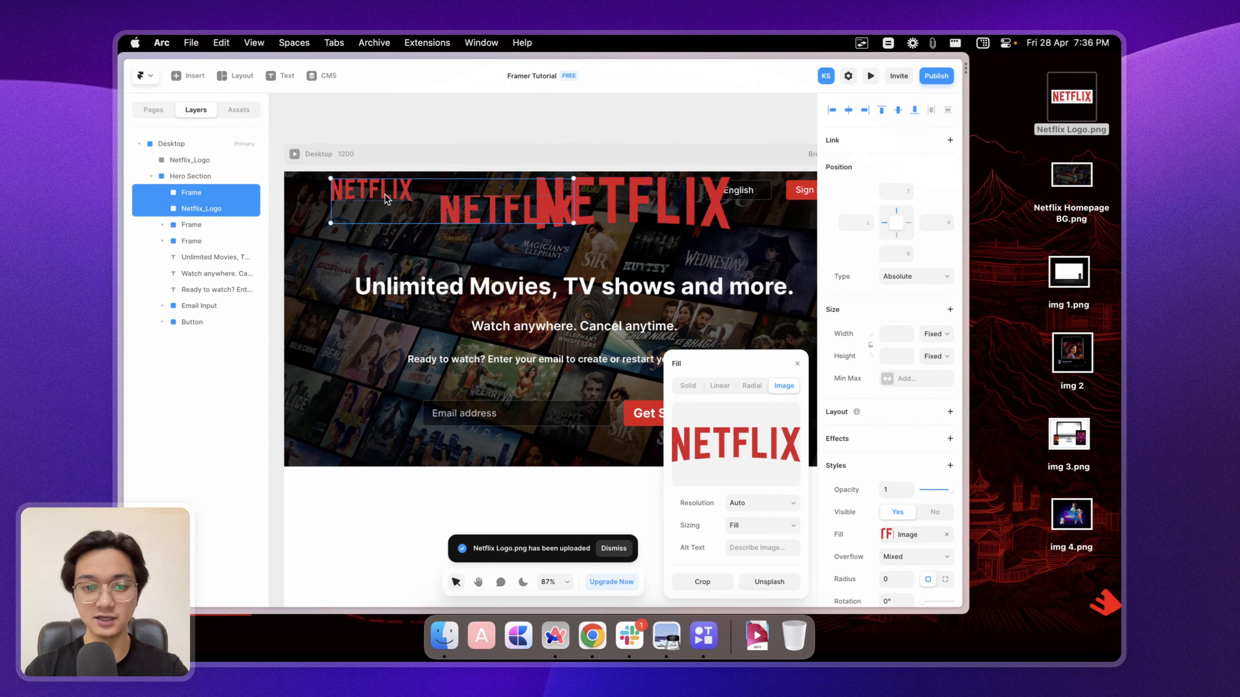
key(Delete)
Step: Scale the new Netflix logo to about 151 by 41 in the hero's upper-left corner, and enlarge the browser window again
drag(576, 201, 352, 210)
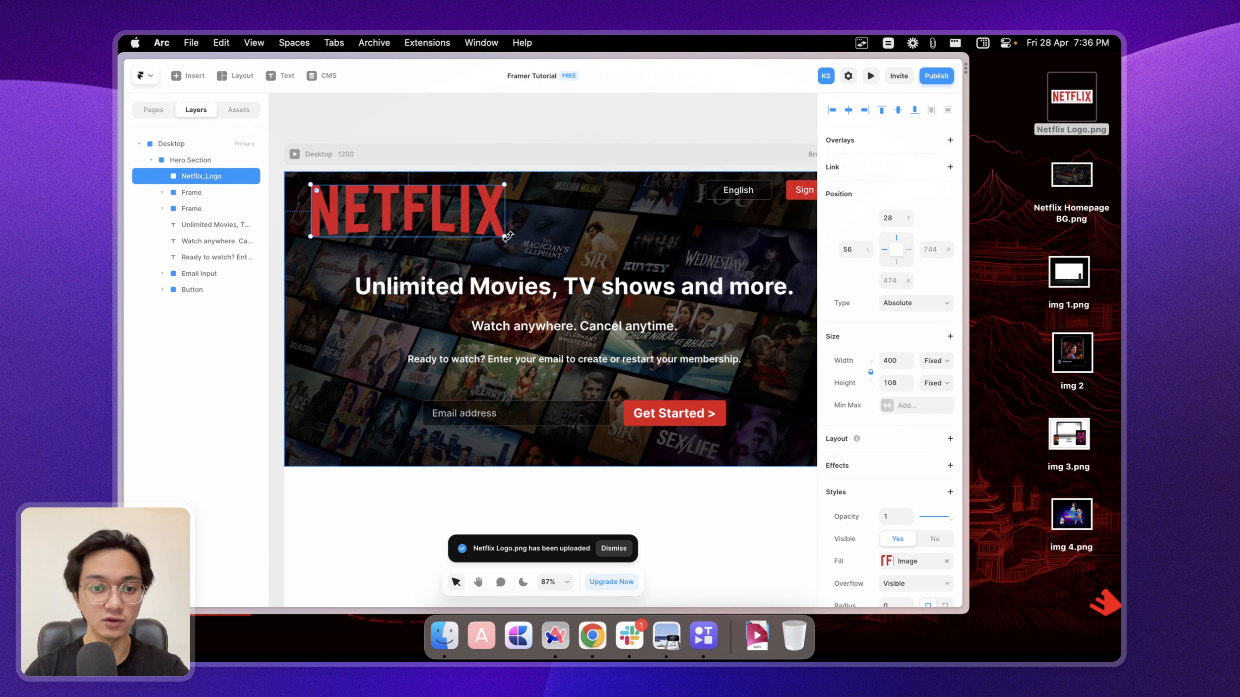
drag(505, 236, 352, 188)
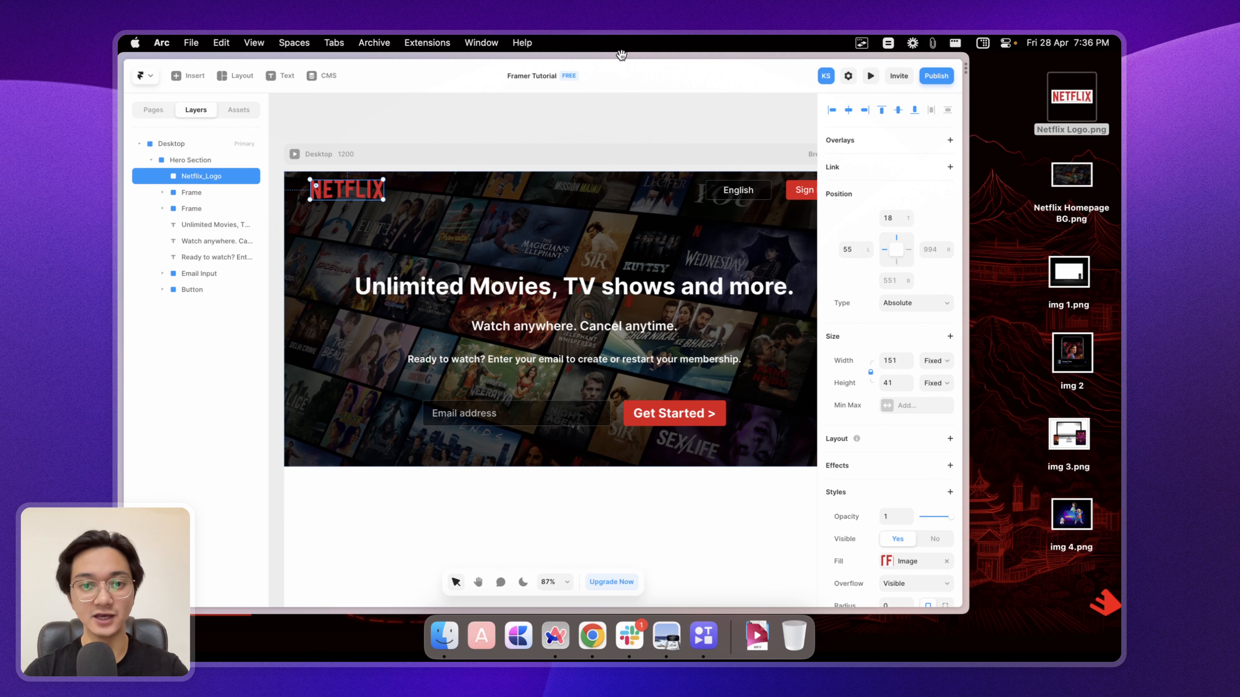
double_click(621, 55)
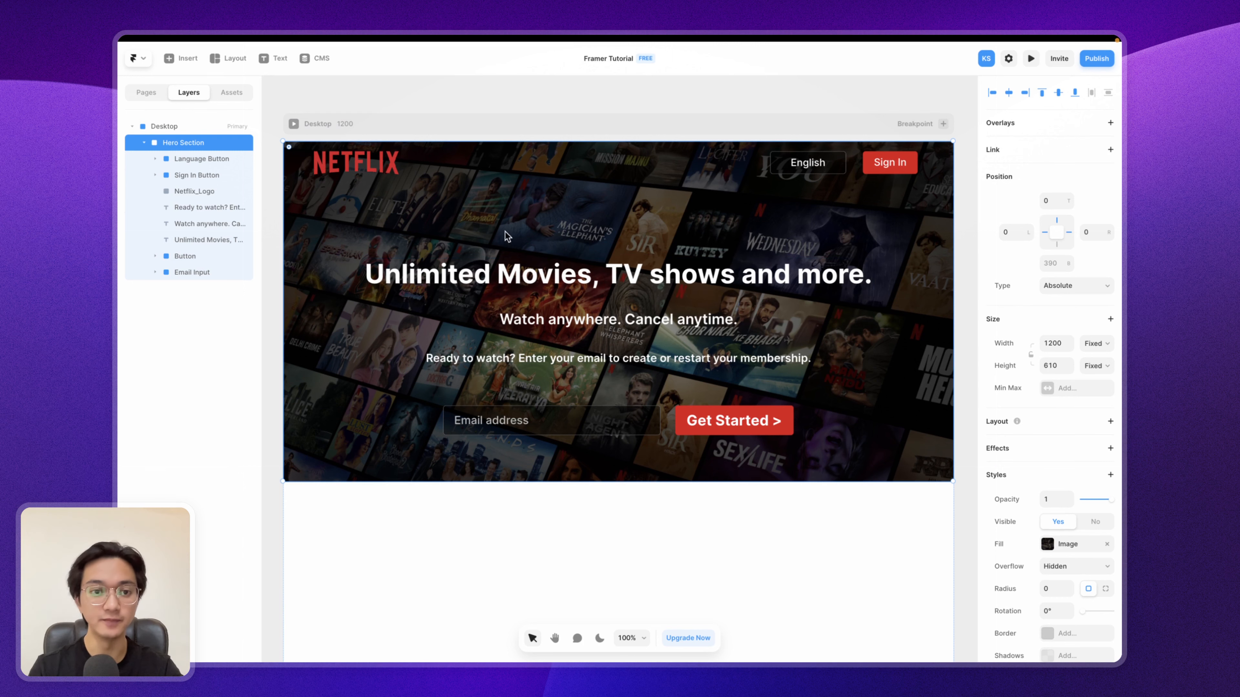
Step: Wrap the Netflix logo, the English language button and the Sign In button in a frame named Nav Bar
click(374, 165)
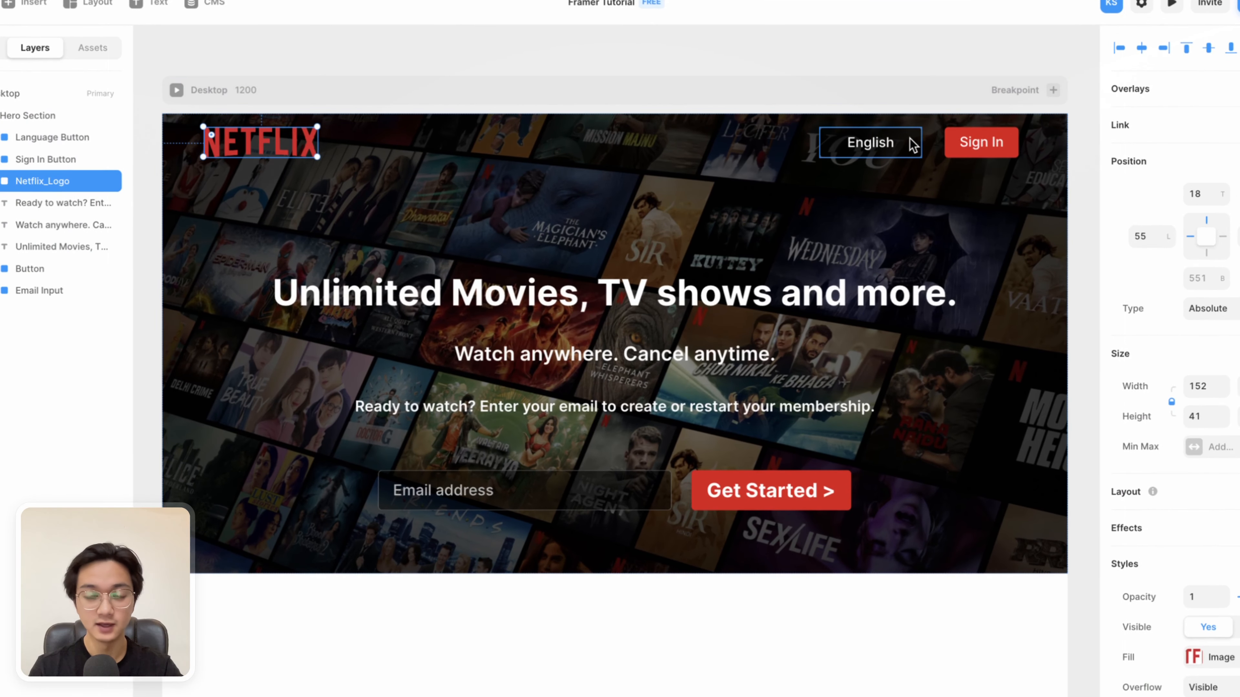
shift+click(913, 145)
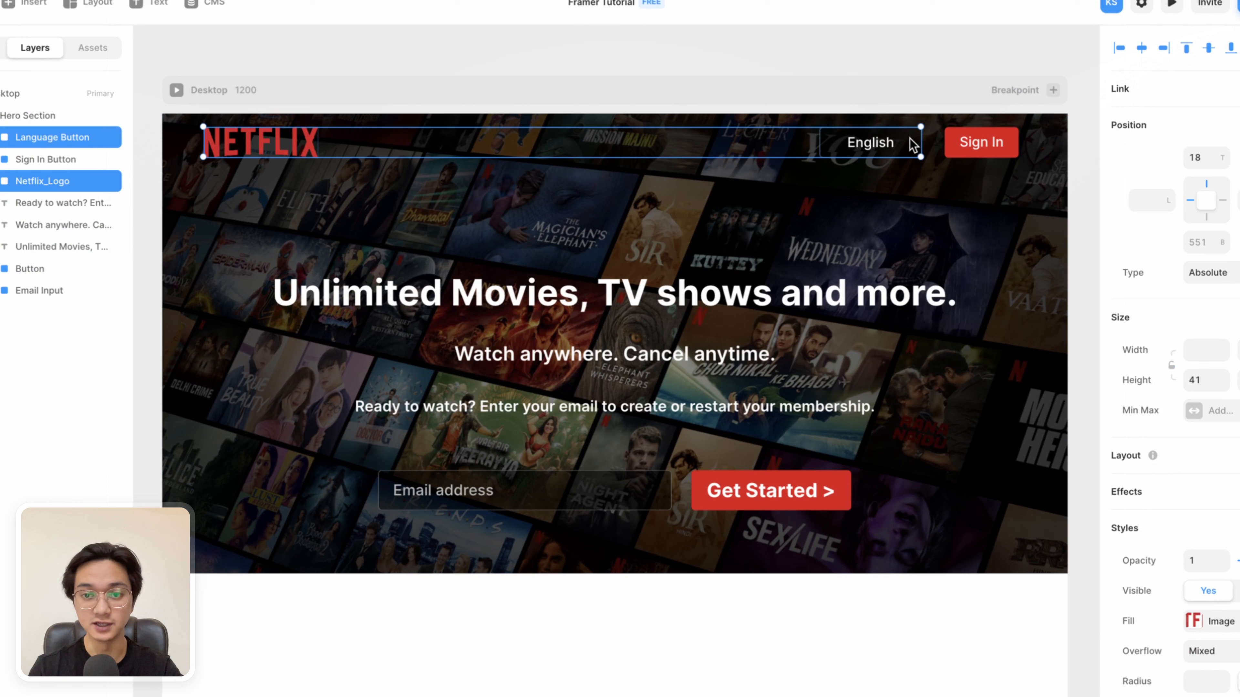
shift+click(946, 142)
right_click(946, 139)
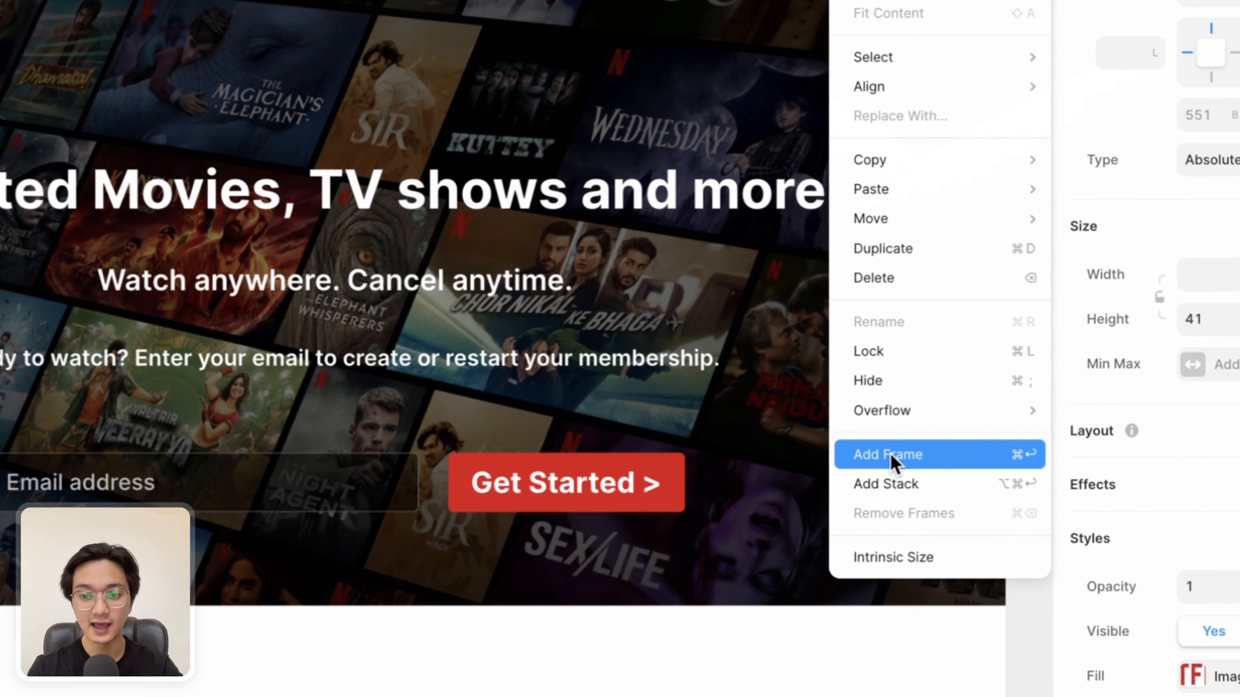
click(891, 461)
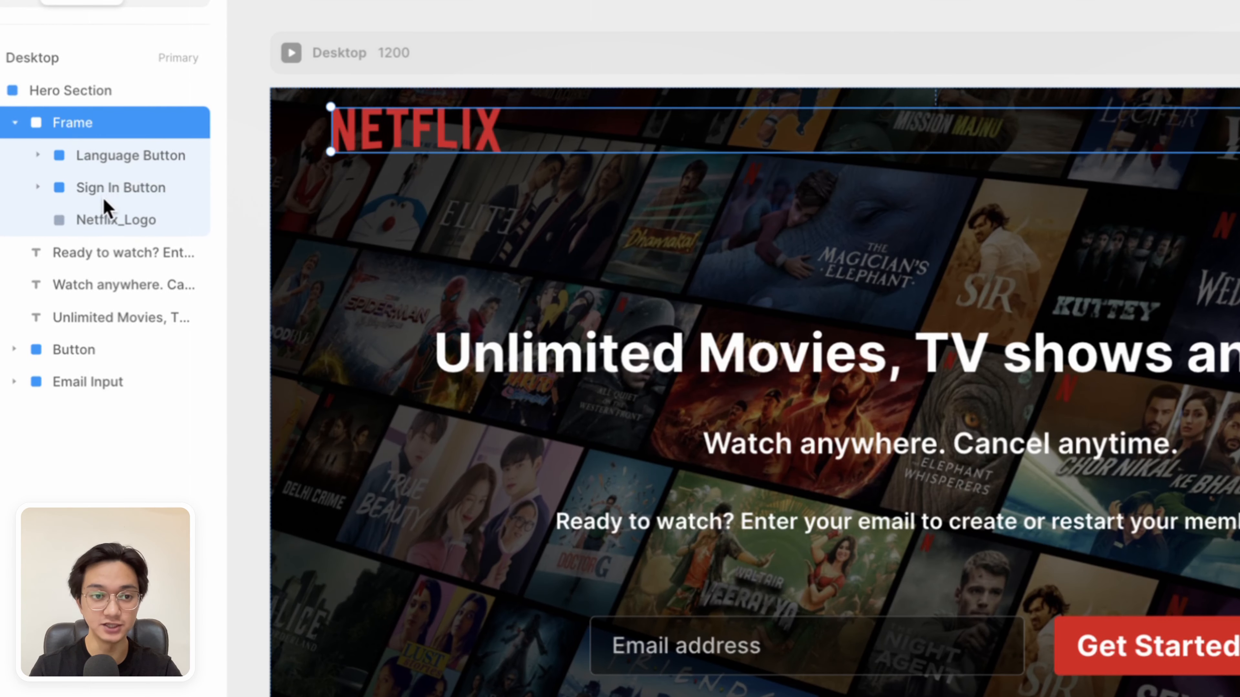
double_click(98, 126)
text(Nav Bar)
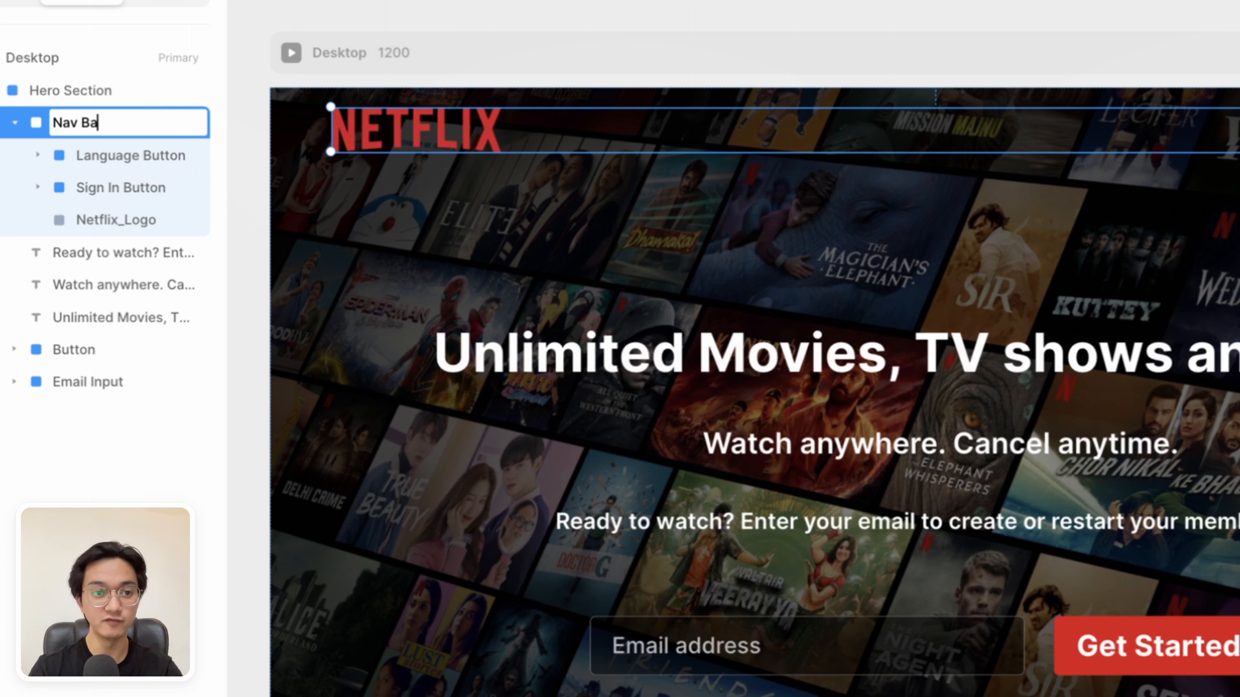
key(Return)
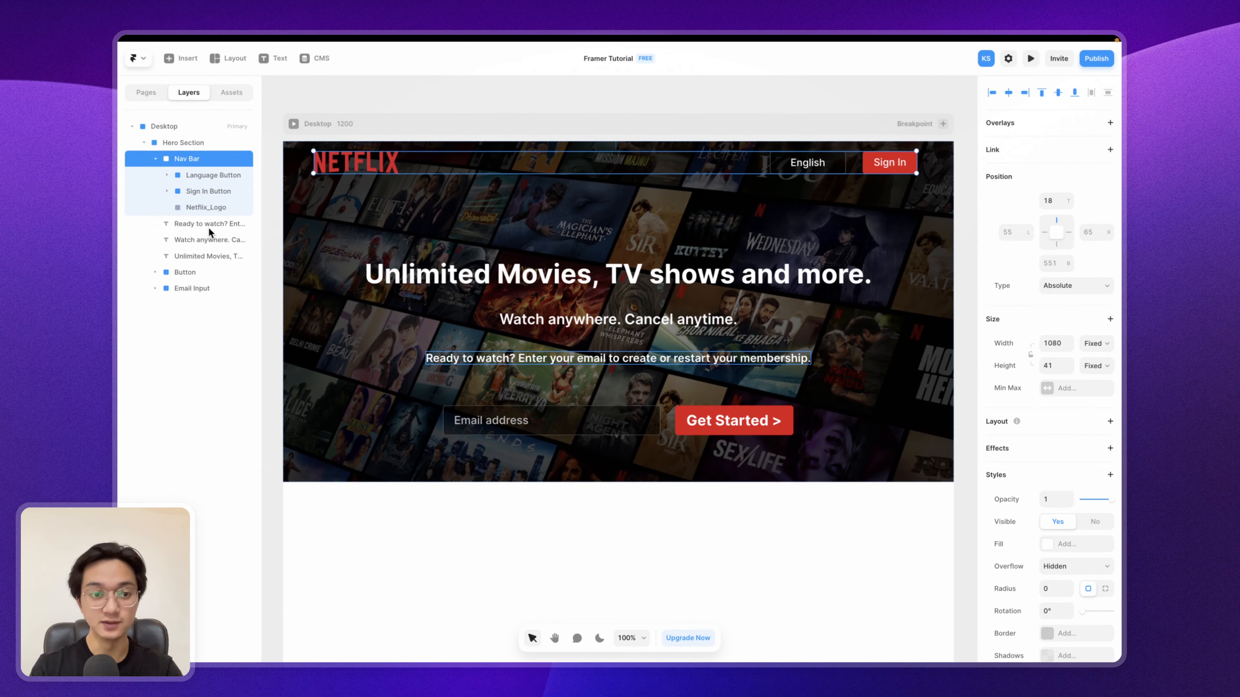
Step: Wrap the heading and the two text lines below it in a frame named Hero Text
click(521, 280)
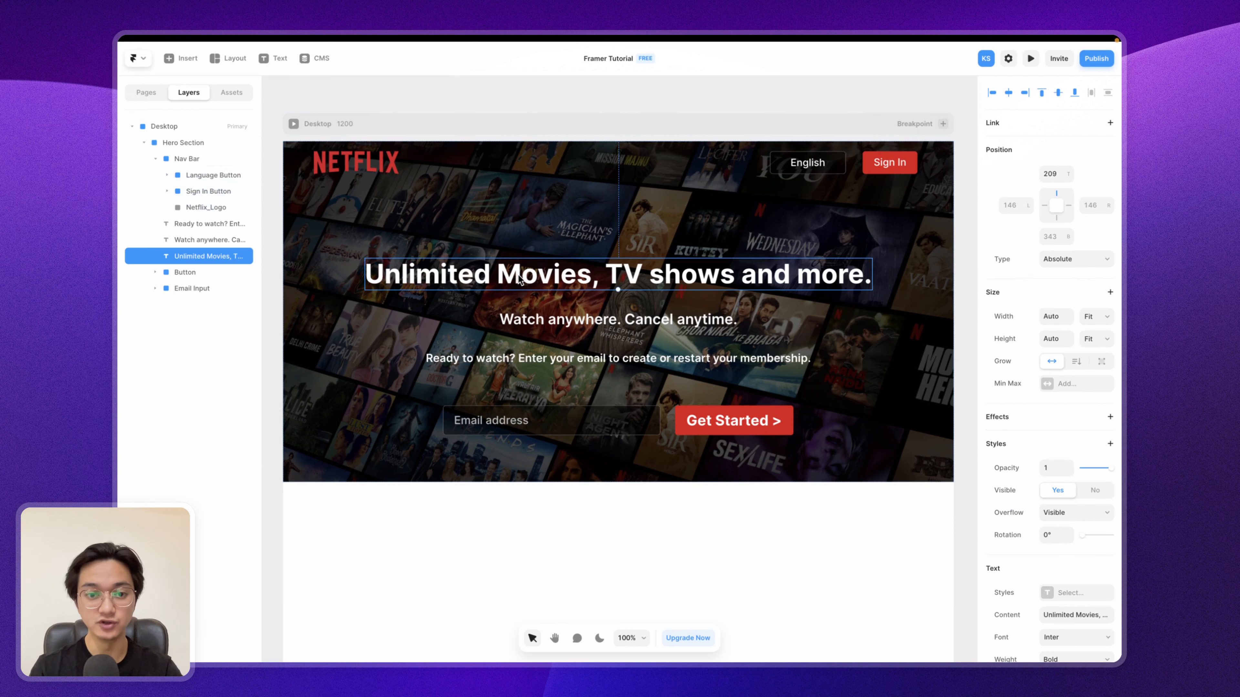
shift+click(578, 323)
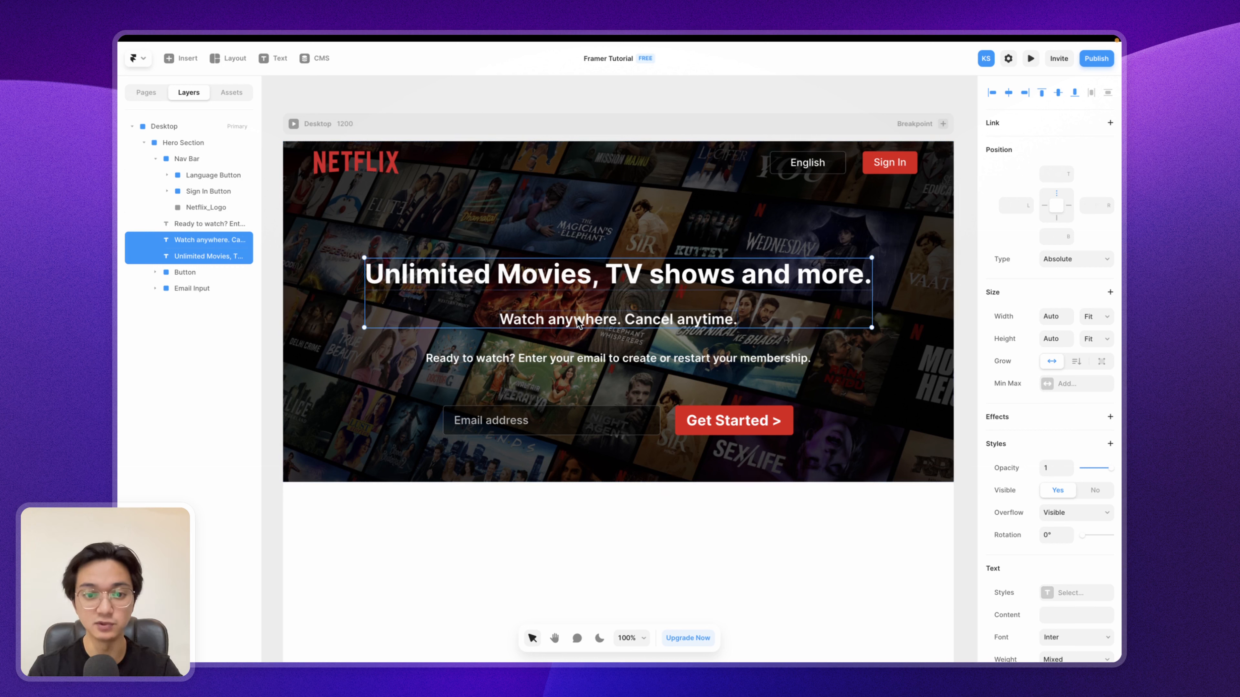
shift+click(586, 359)
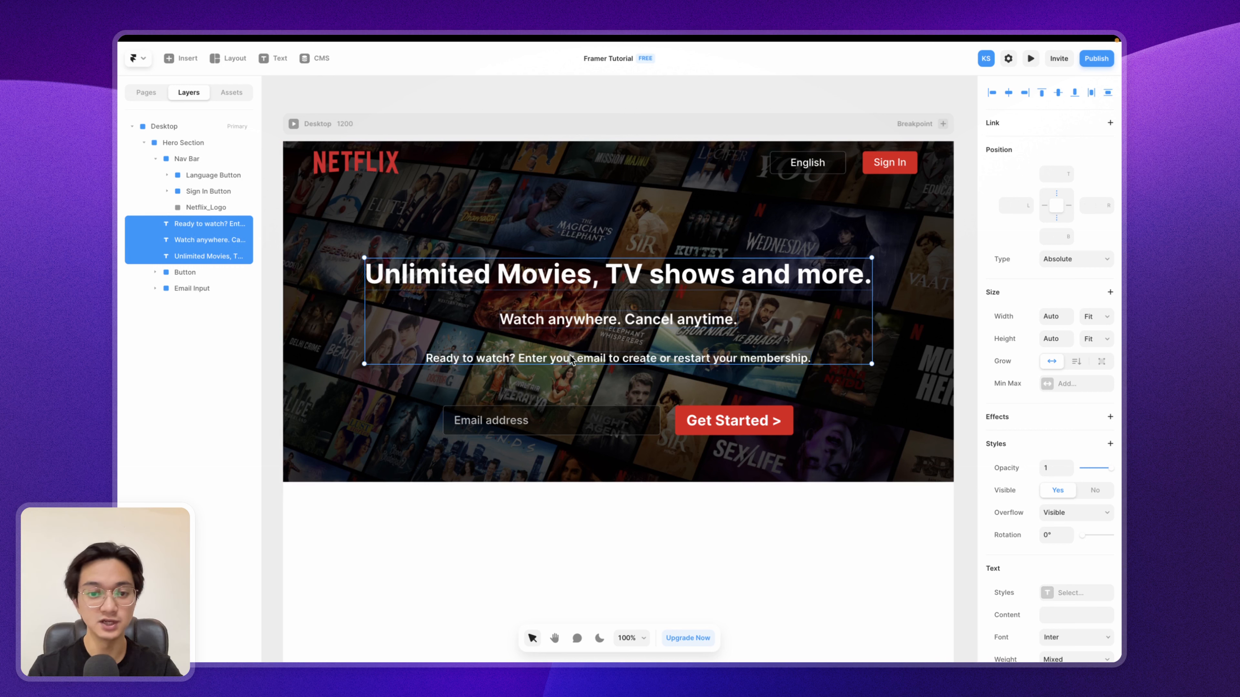
right_click(600, 324)
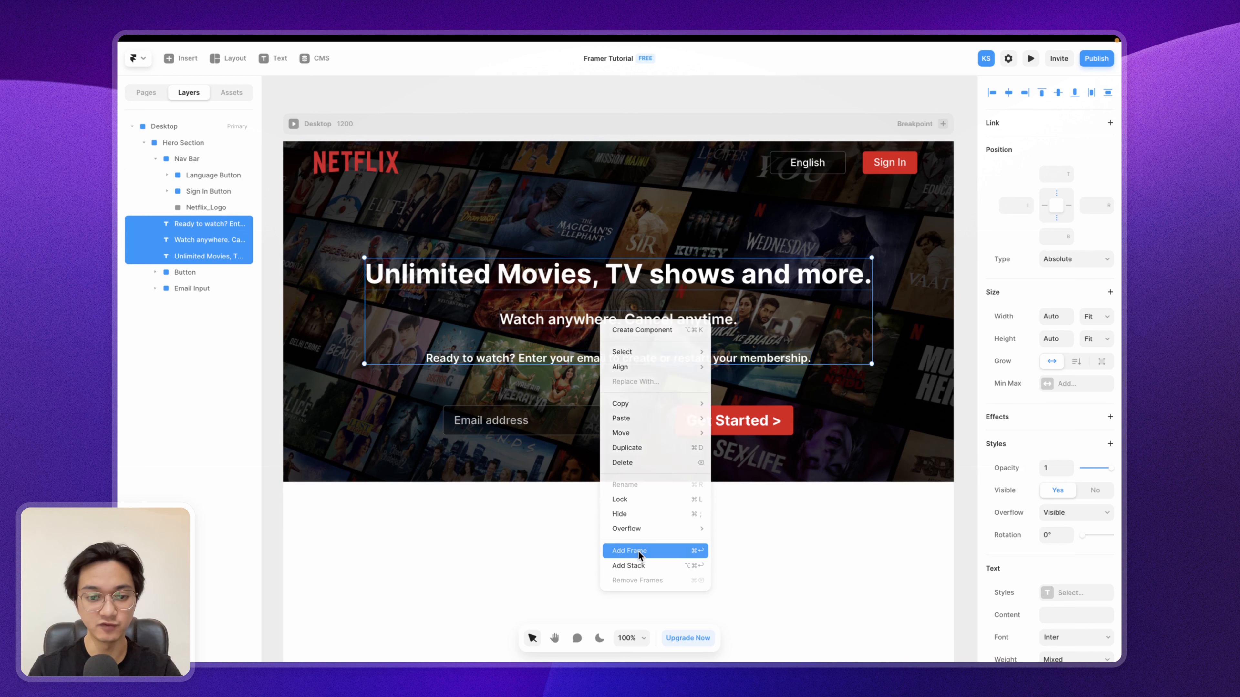
click(639, 556)
double_click(216, 224)
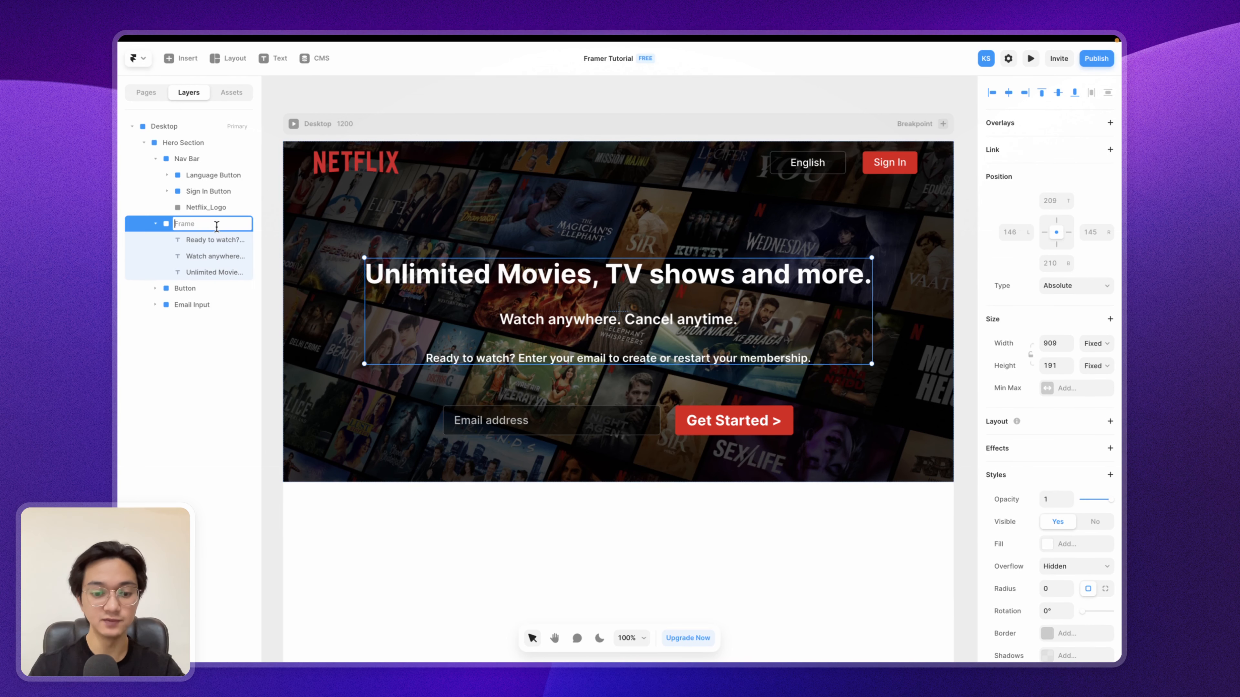
text(Hero Tex)
key(Return)
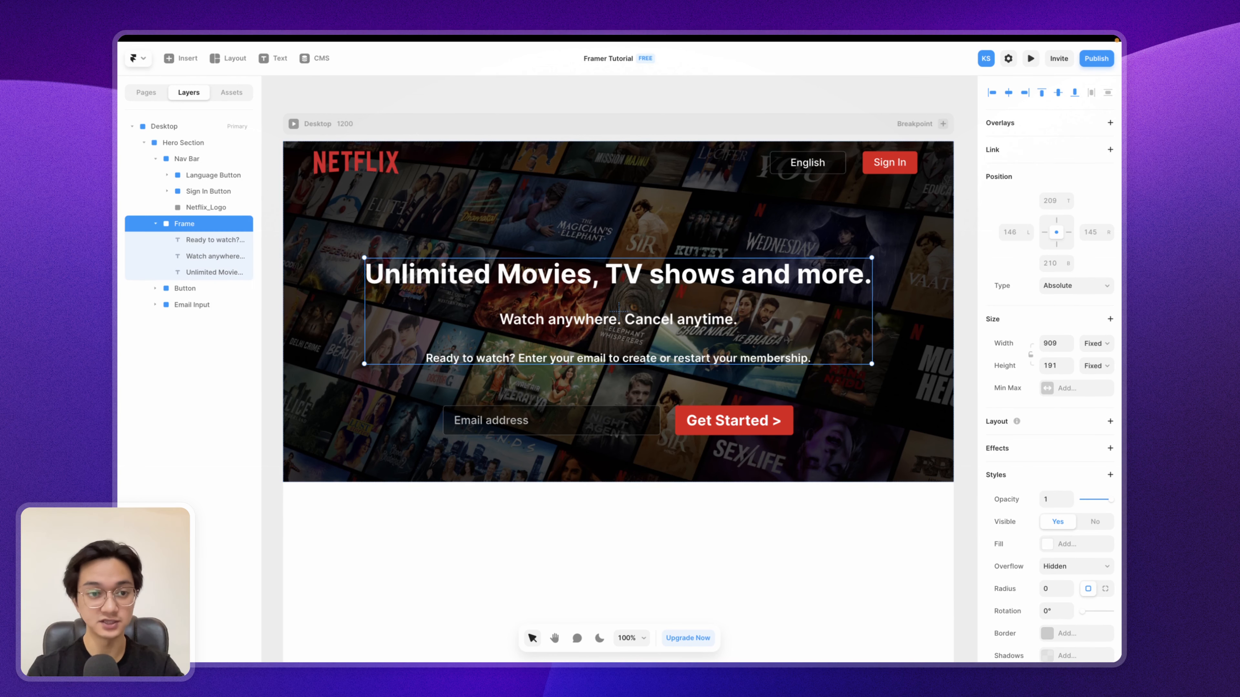
double_click(222, 224)
key(Right)
key(Return)
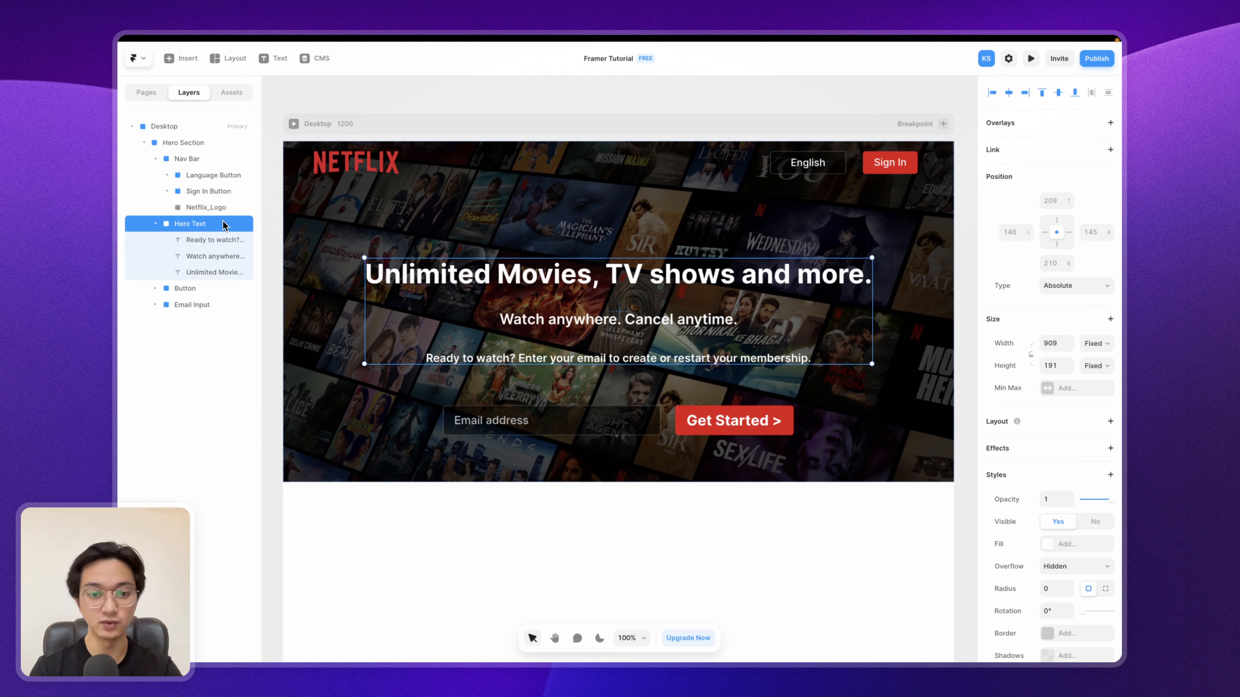
Step: Wrap the email address field and the Get Started button in a frame named CTA
click(591, 422)
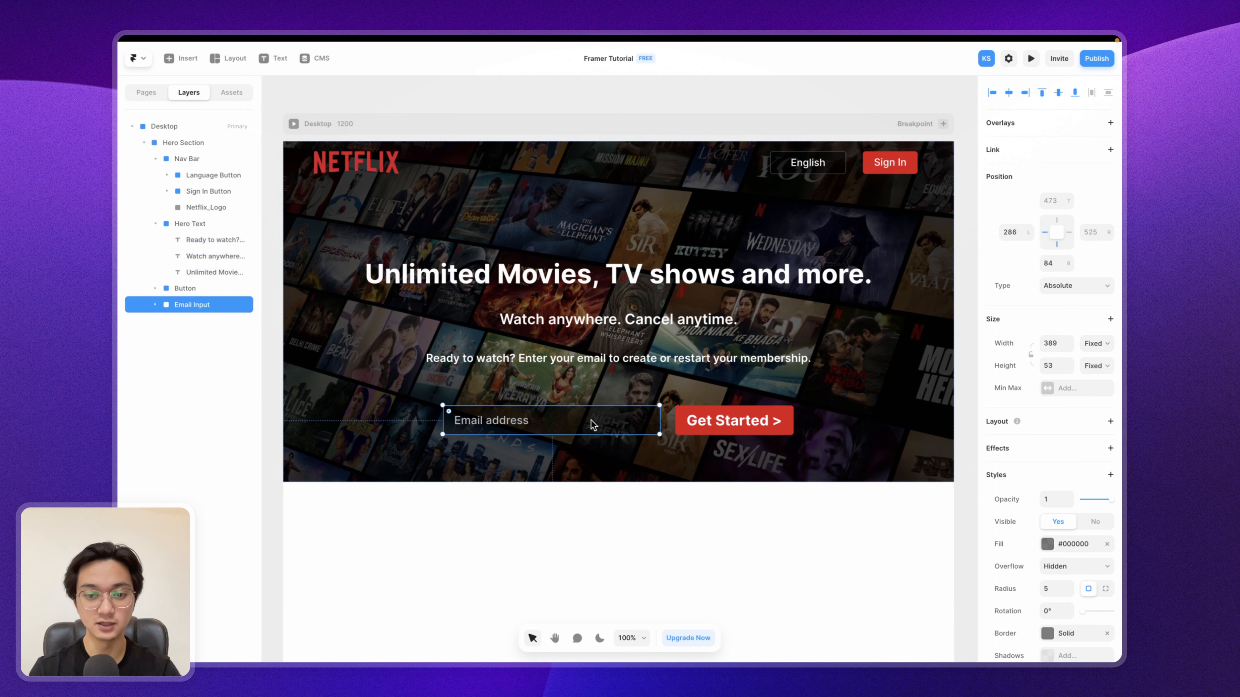
shift+click(676, 411)
right_click(676, 411)
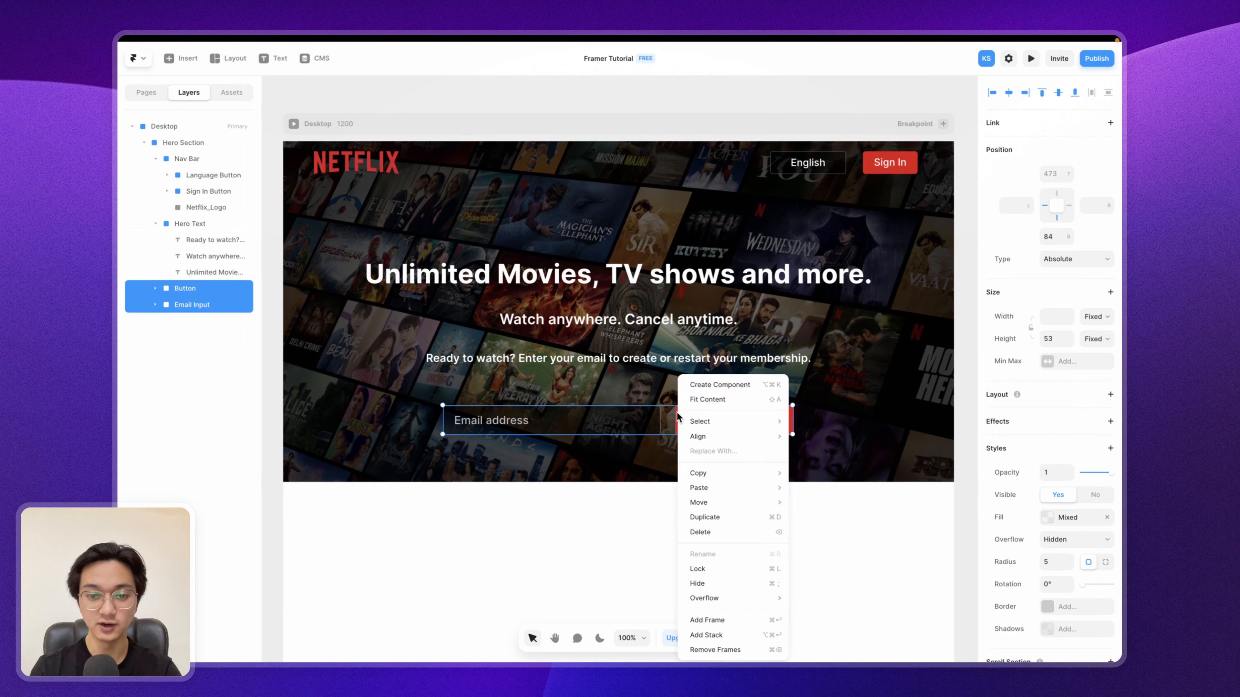
click(711, 620)
double_click(223, 288)
text(CTA)
key(Return)
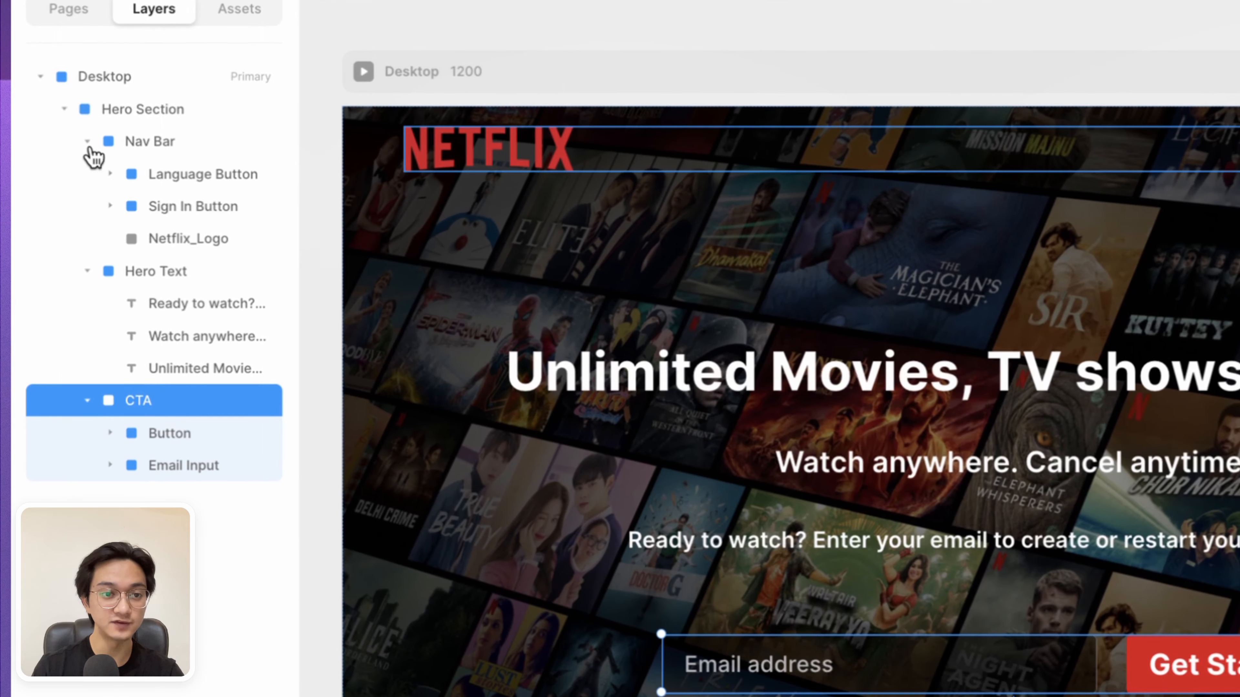
Step: Collapse the Nav Bar, Hero Text and CTA frames in the layer tree and look over each one
click(156, 160)
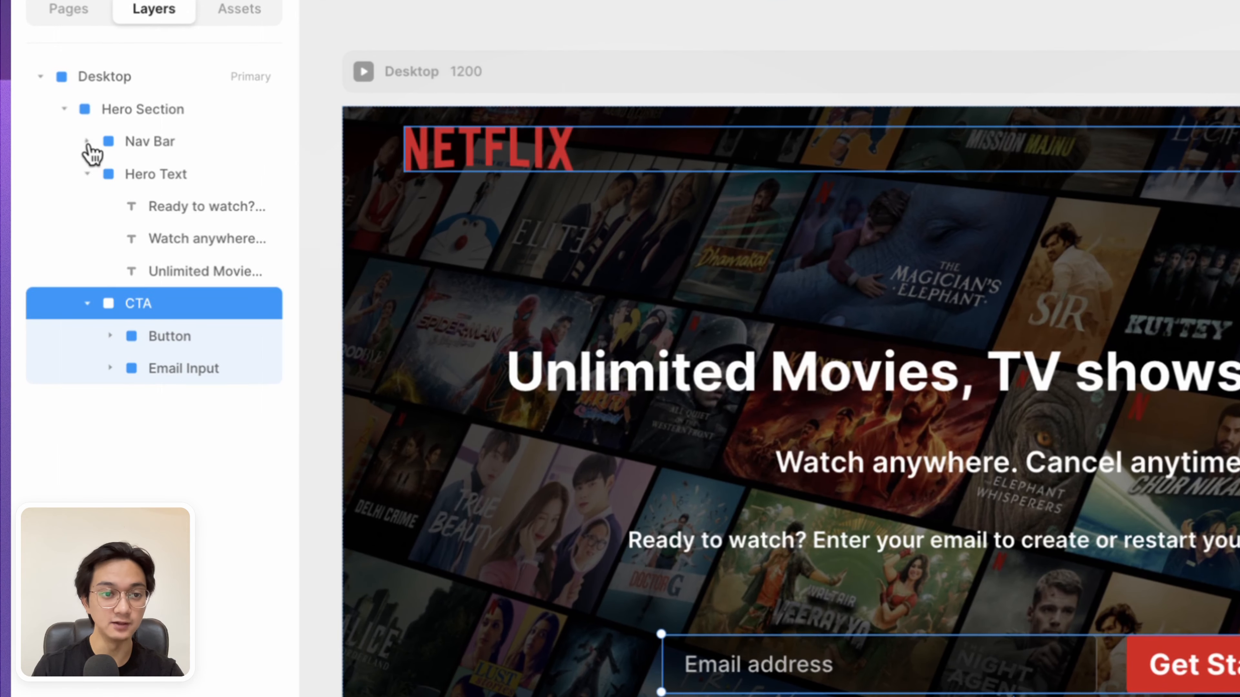
click(87, 175)
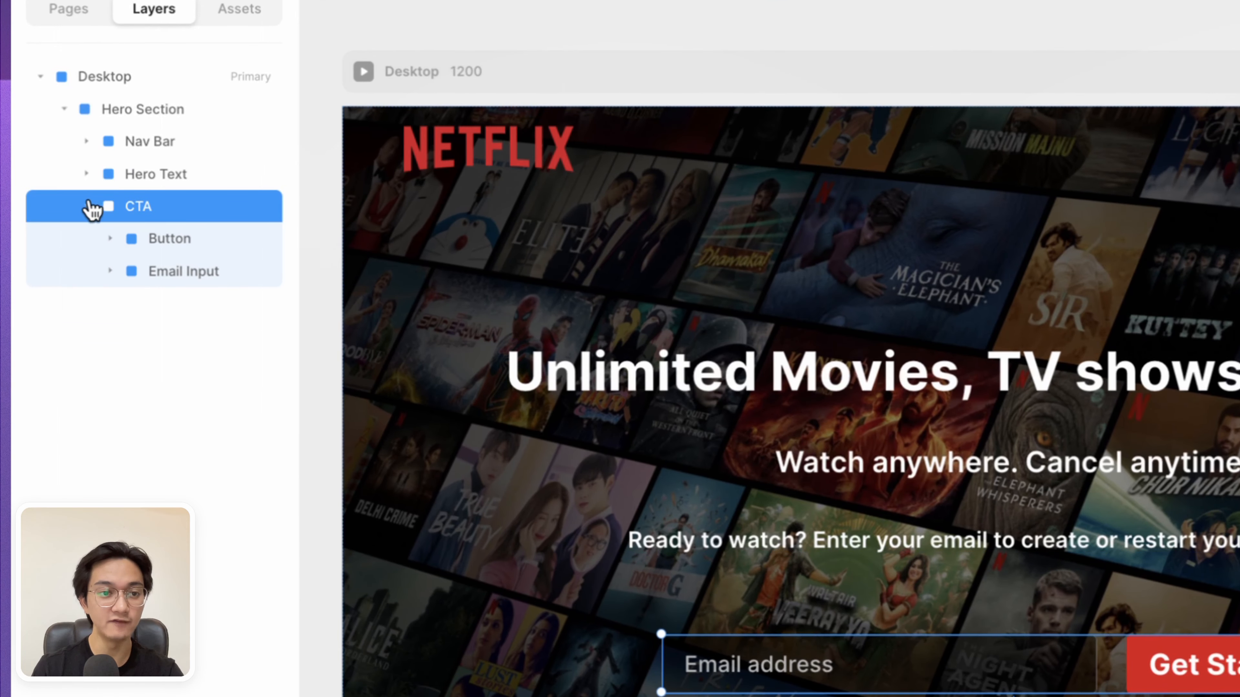
click(87, 203)
click(167, 149)
click(170, 176)
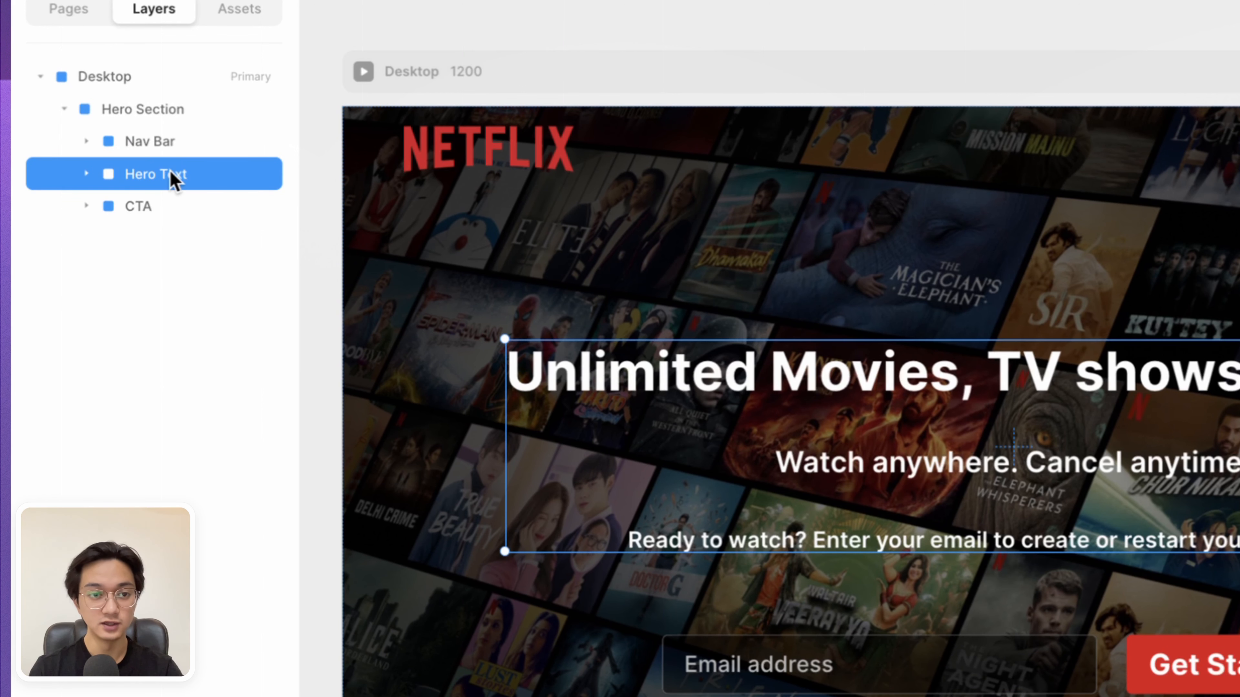
click(171, 147)
click(177, 175)
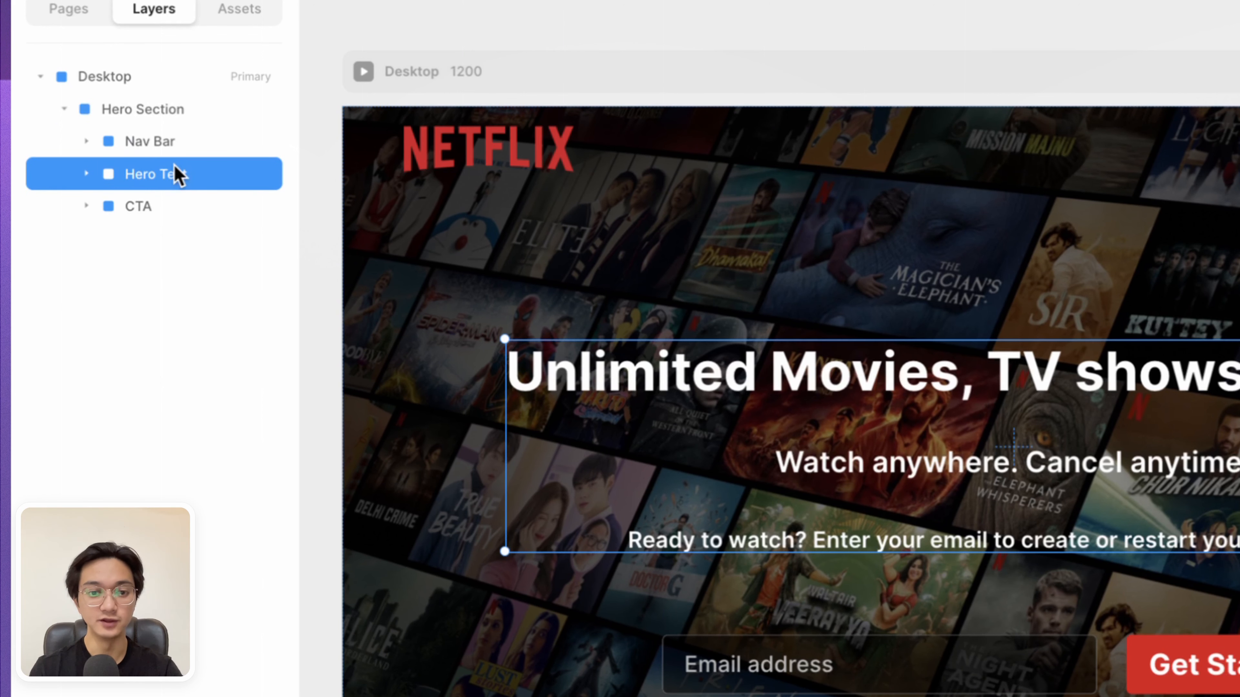
click(188, 205)
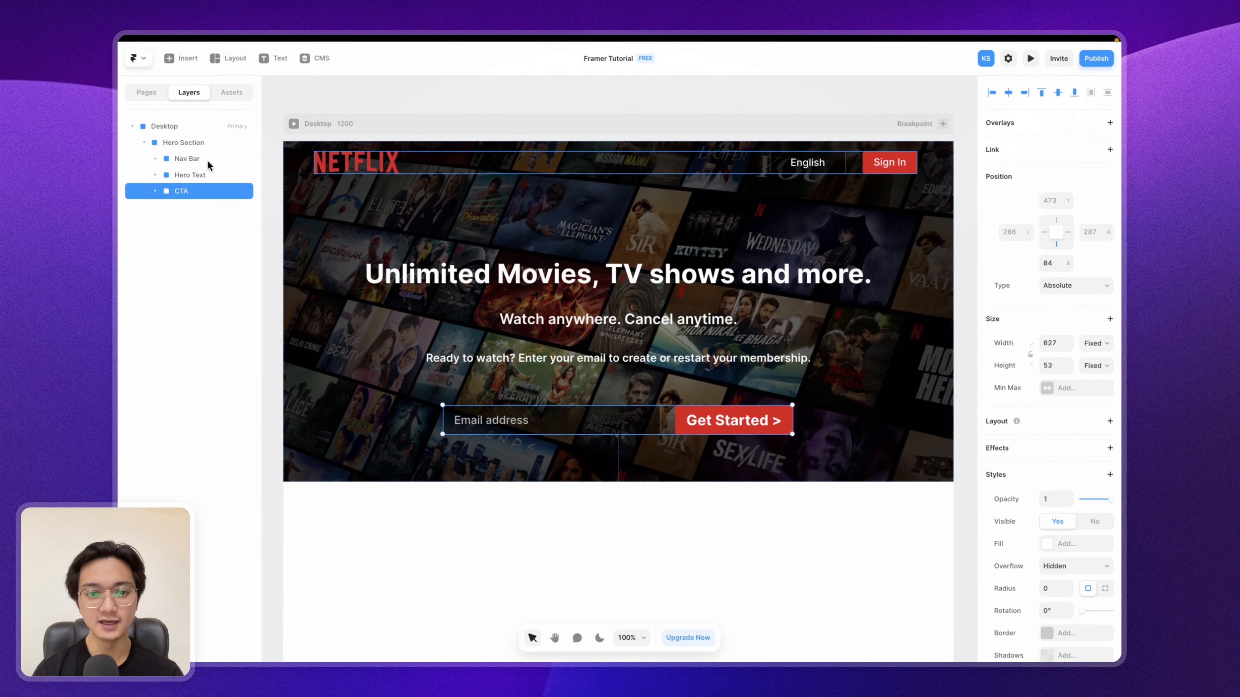
Step: Turn the Nav Bar frame into a horizontal stack and stretch its height to about 103
click(447, 172)
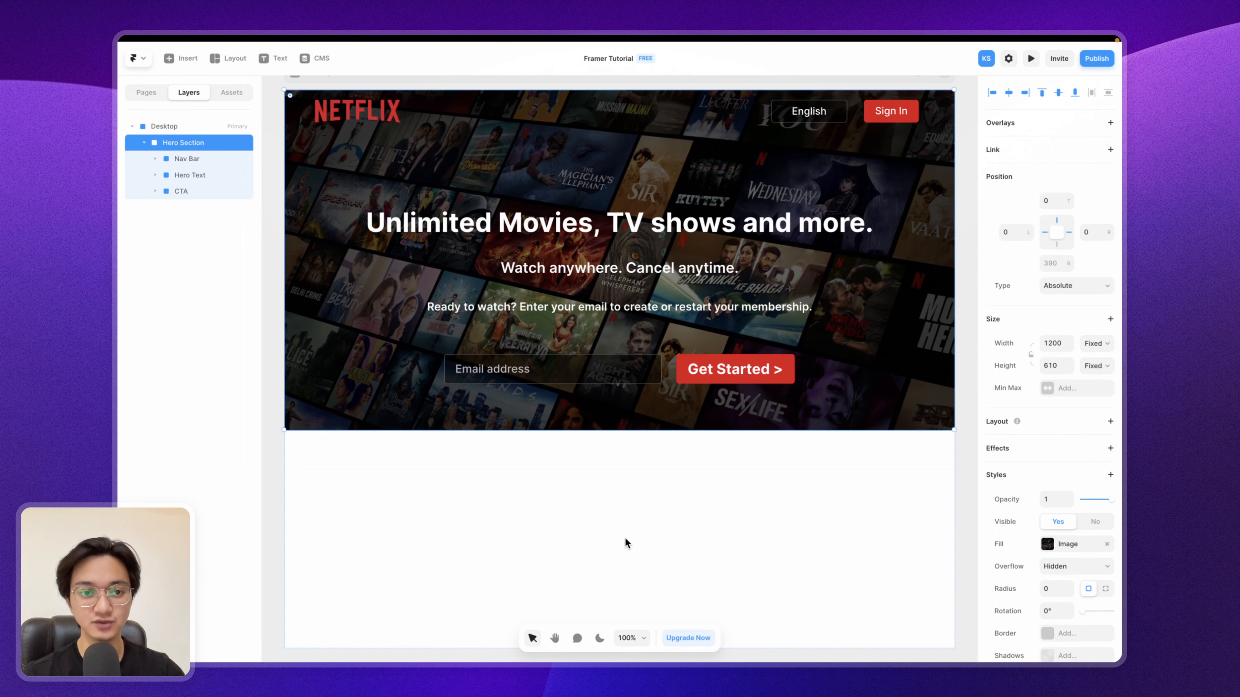
click(595, 113)
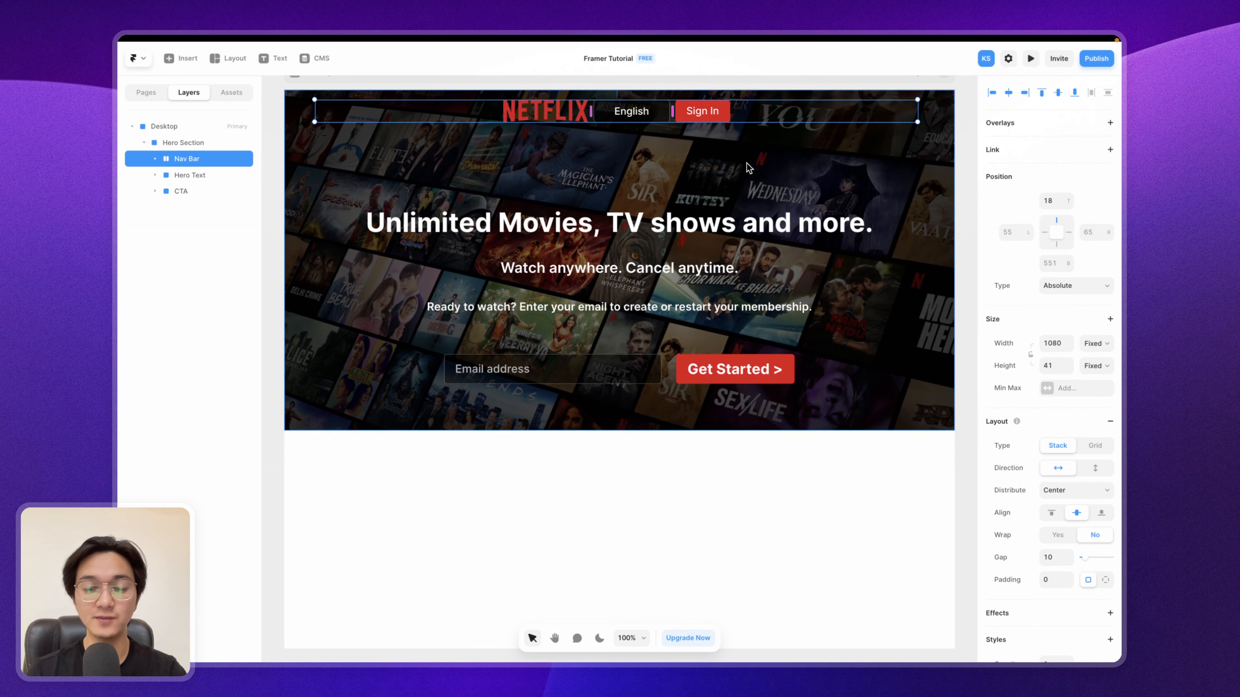
scroll(749, 168, up, 2)
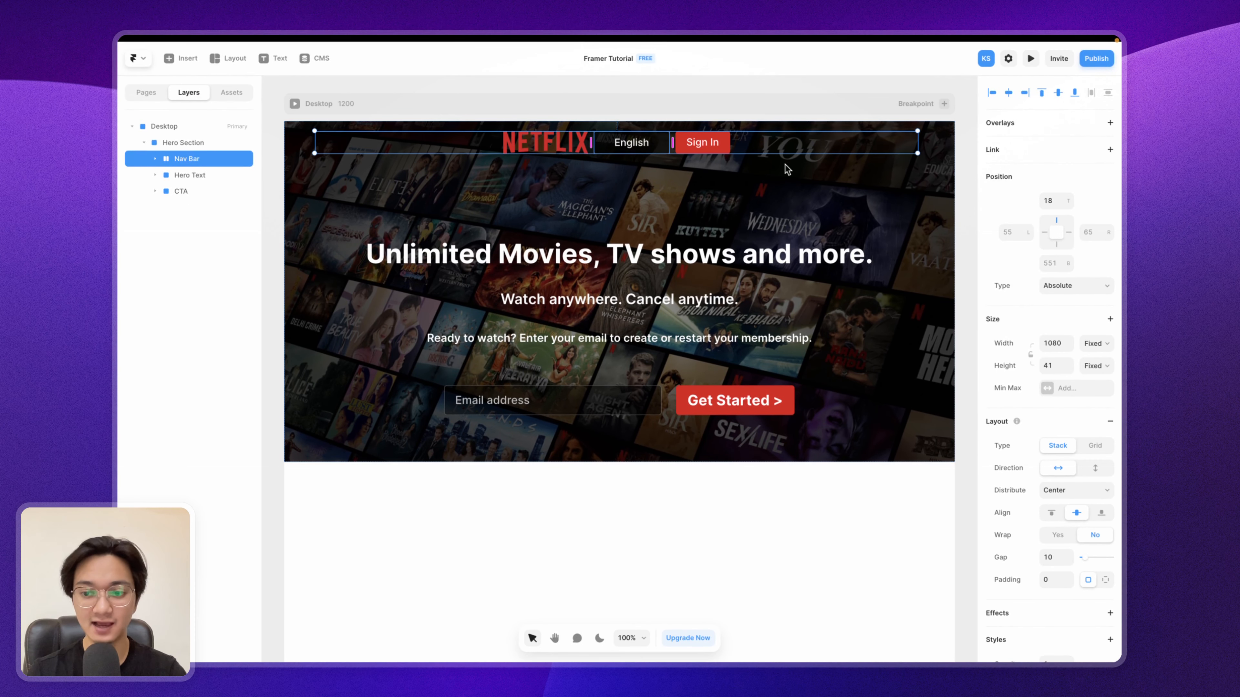
drag(797, 155, 796, 189)
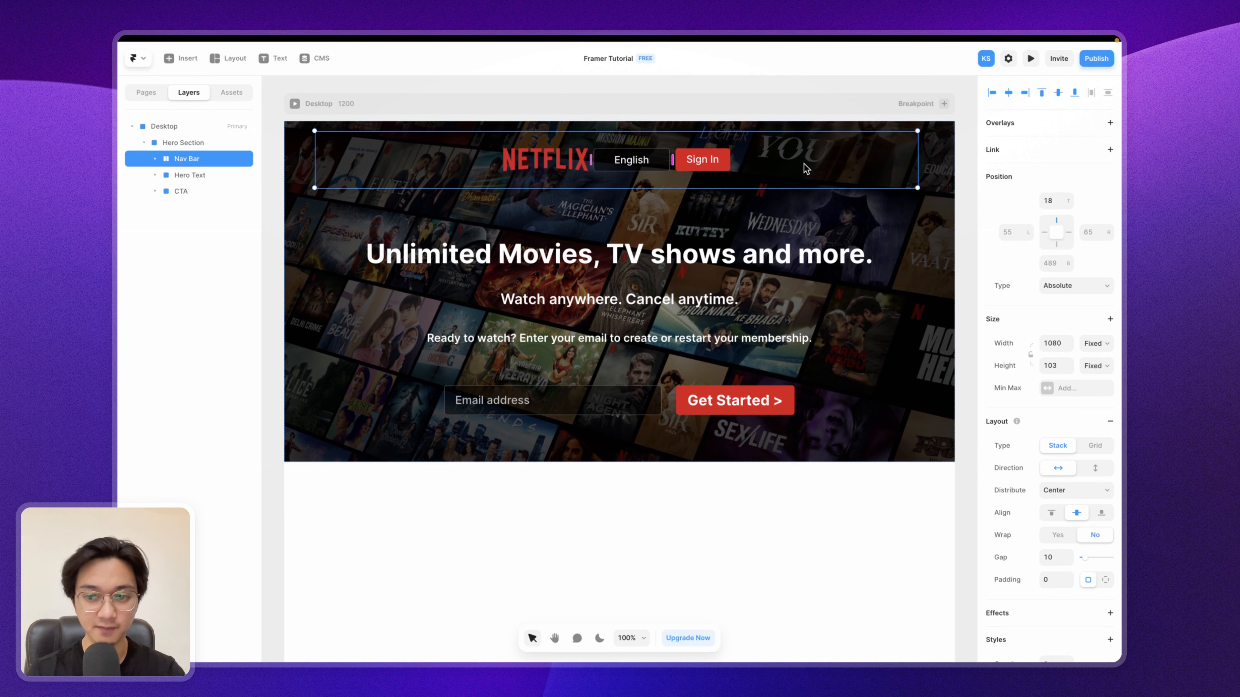
Step: Give the Nav Bar a solid bright cyan fill, #1AEFEF
scroll(1015, 433, down, 5)
click(1046, 451)
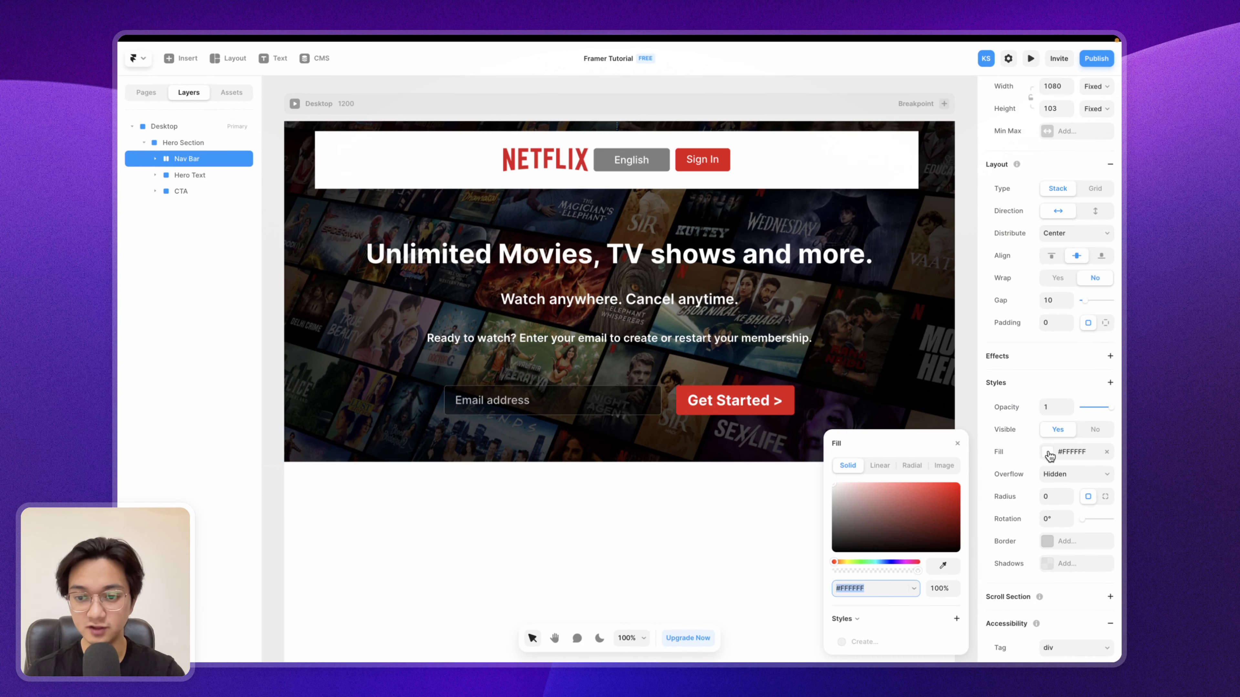
click(873, 562)
click(914, 516)
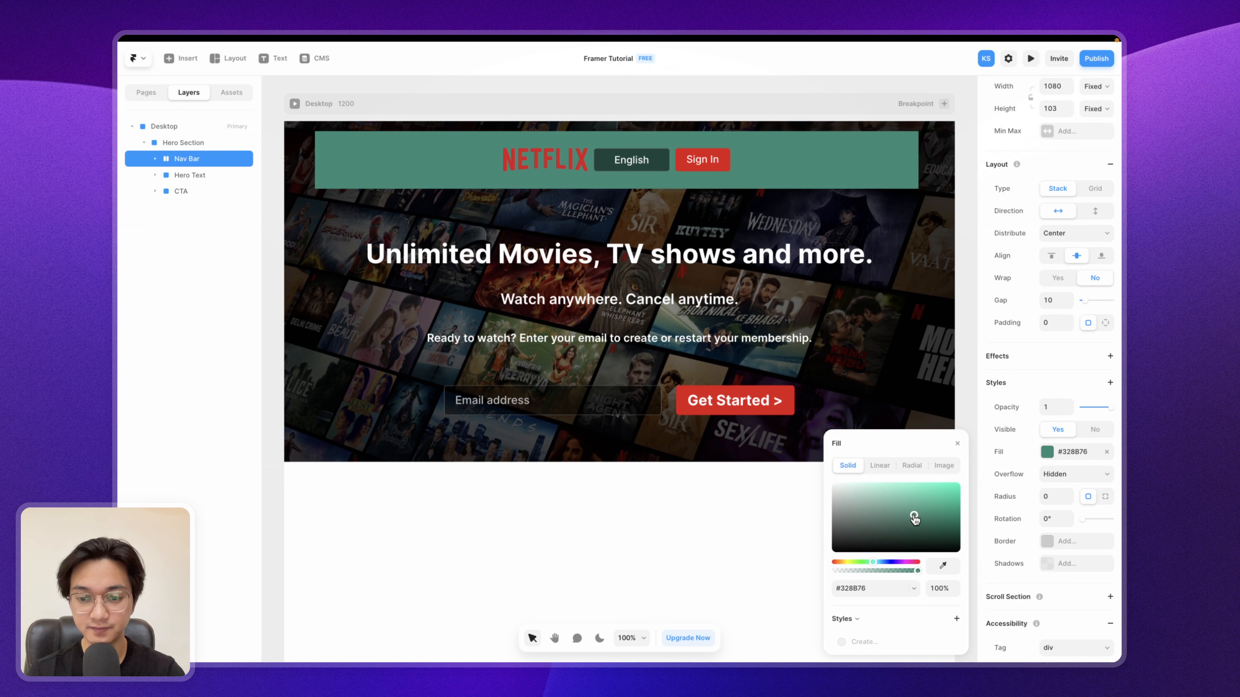
click(876, 562)
drag(915, 517, 965, 453)
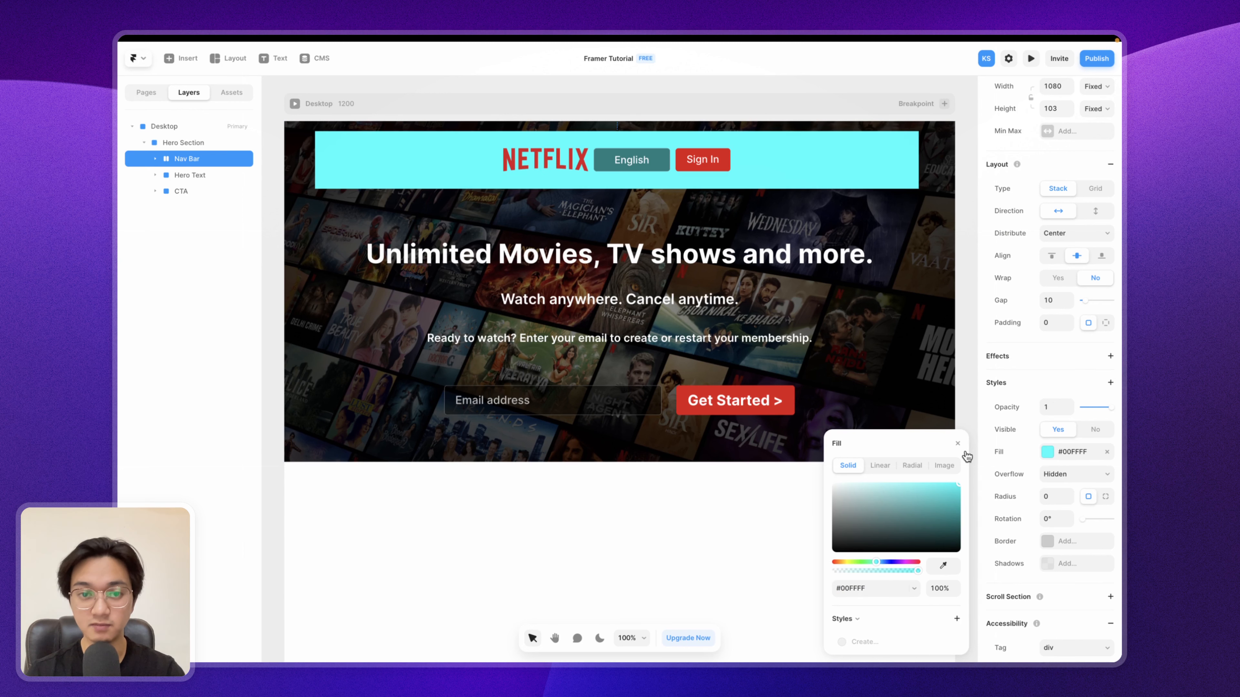
click(943, 487)
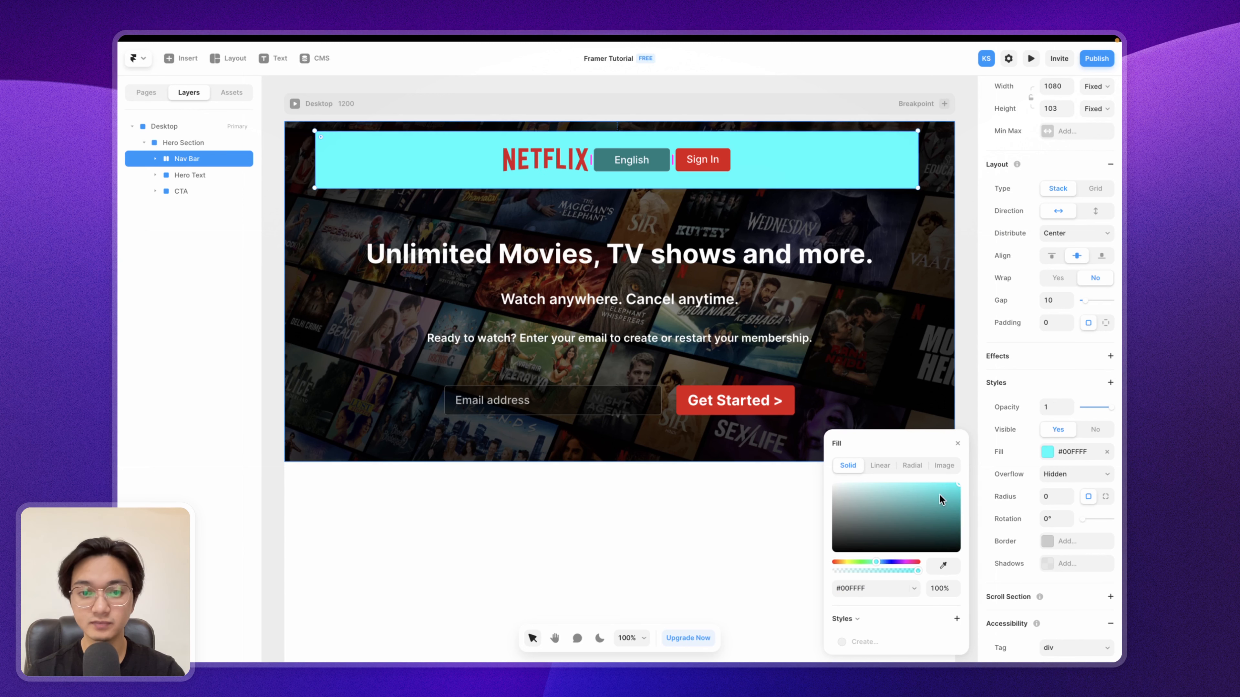
click(563, 207)
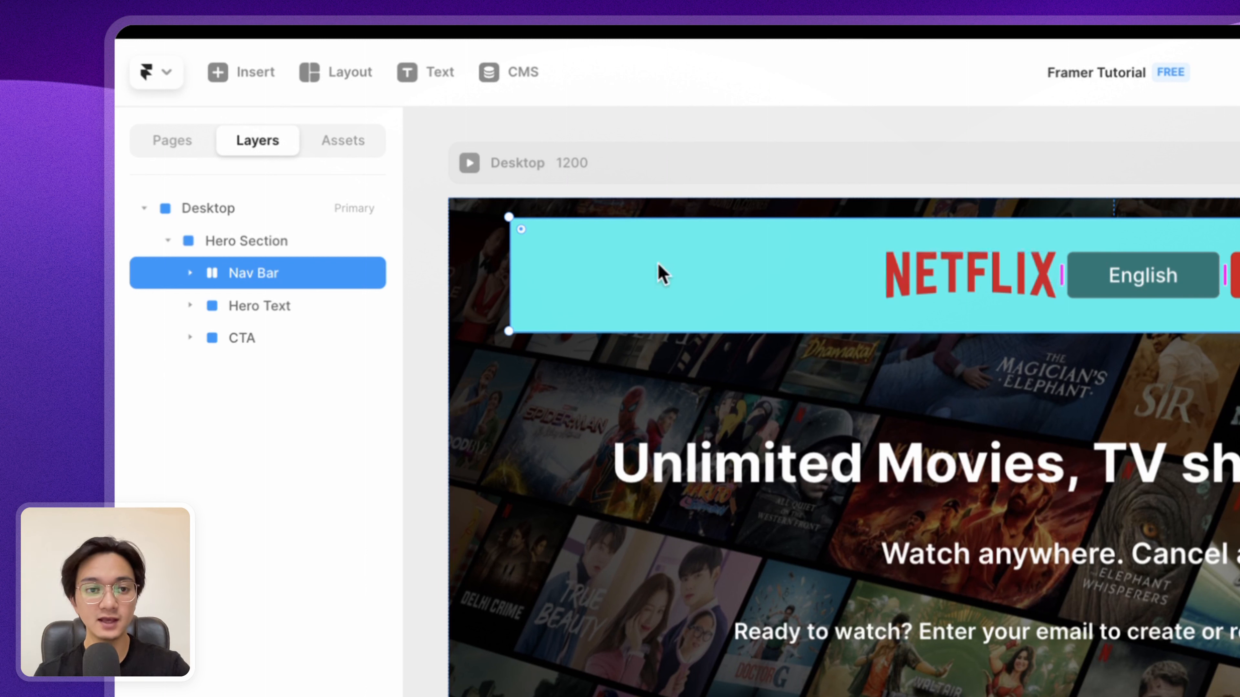
Step: Examine the layers nested in the Nav Bar, including the logo and the text inside the Language Button
click(191, 273)
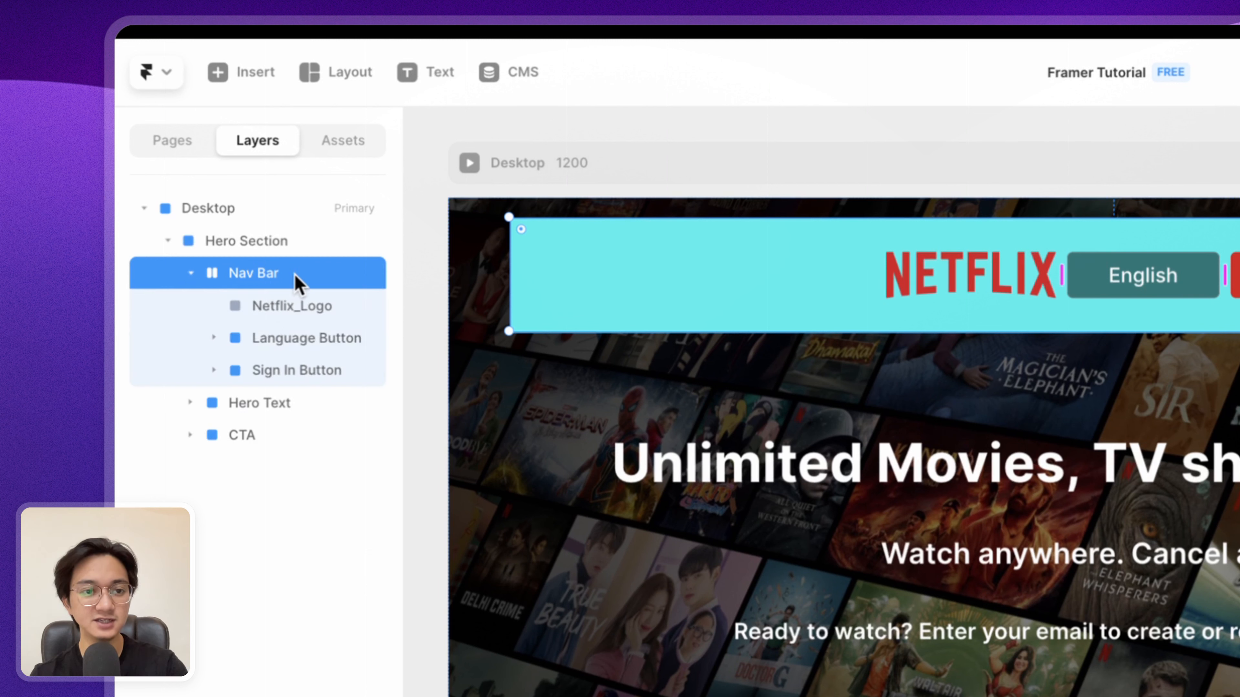
click(284, 306)
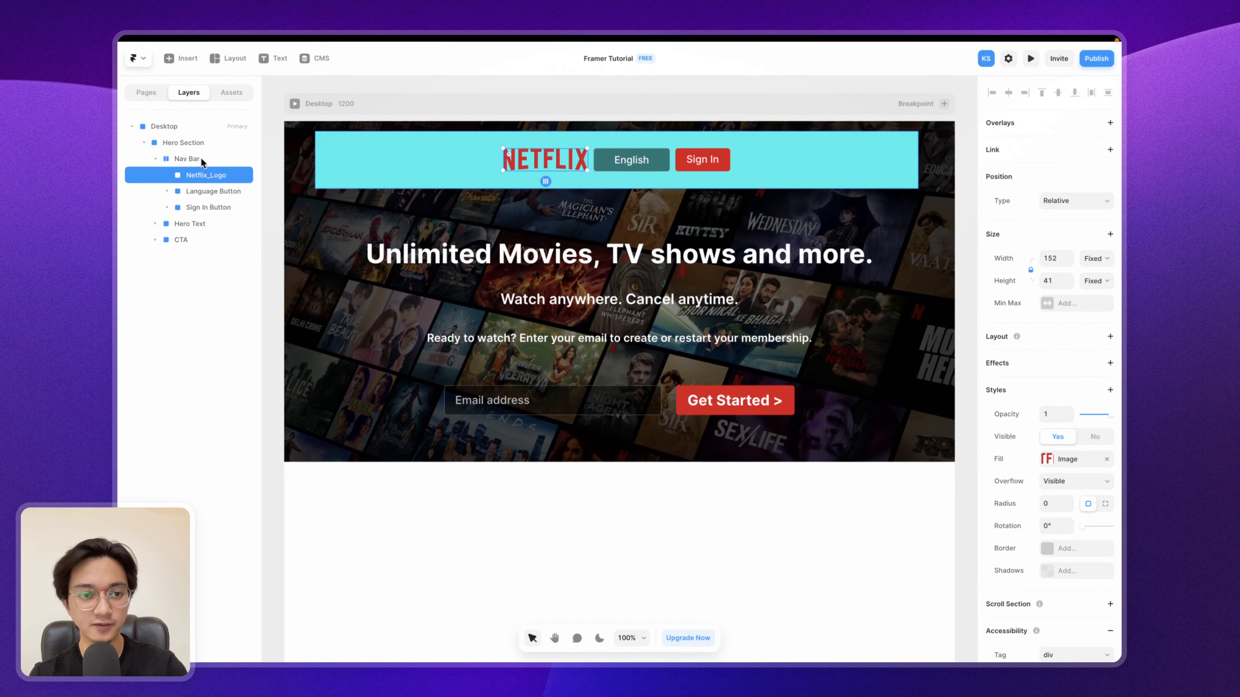
click(277, 275)
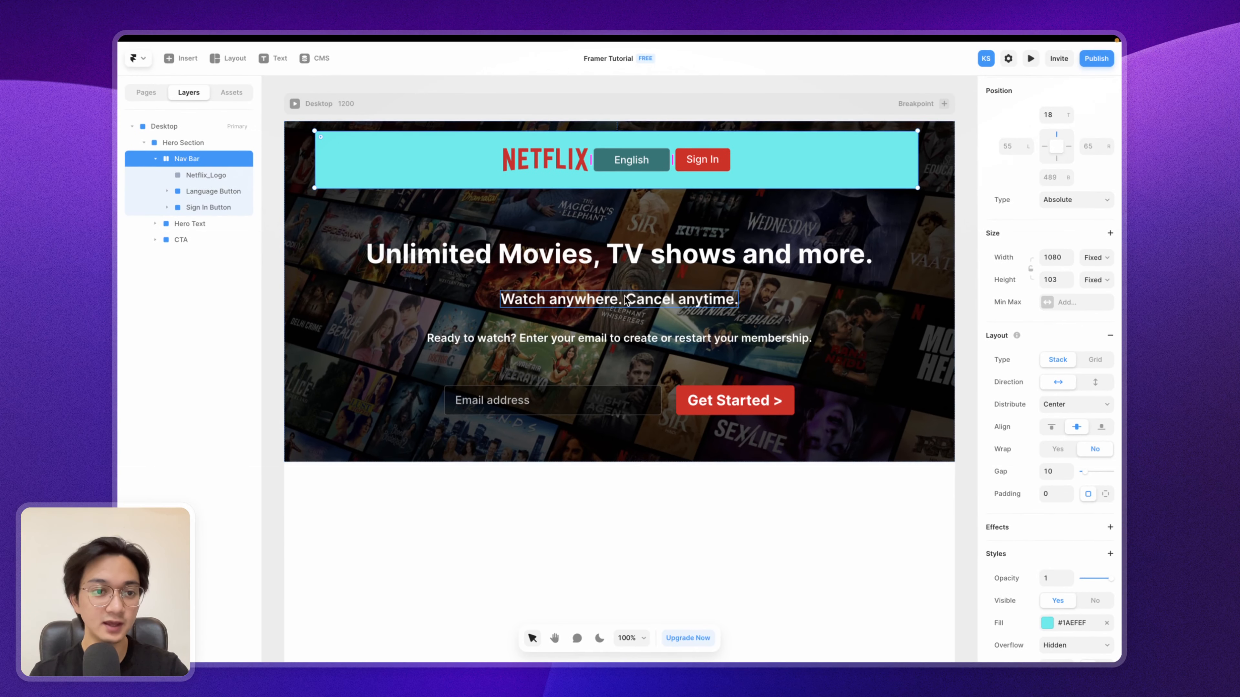
click(217, 174)
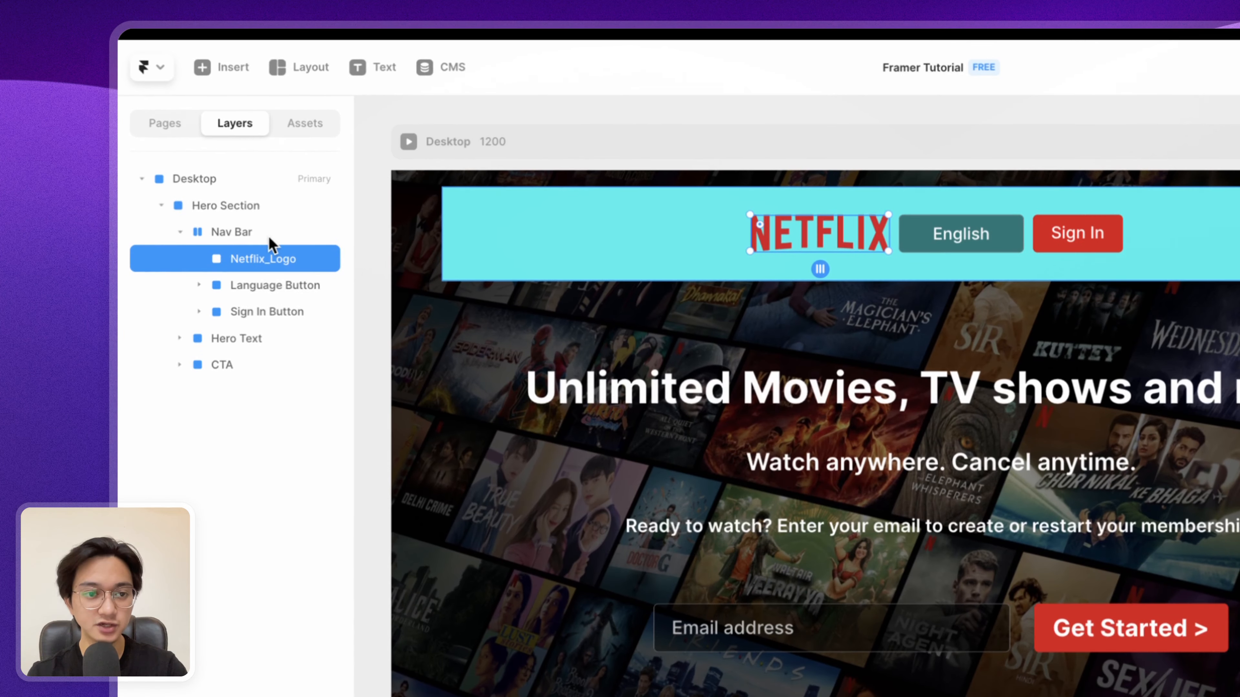
click(199, 286)
click(276, 315)
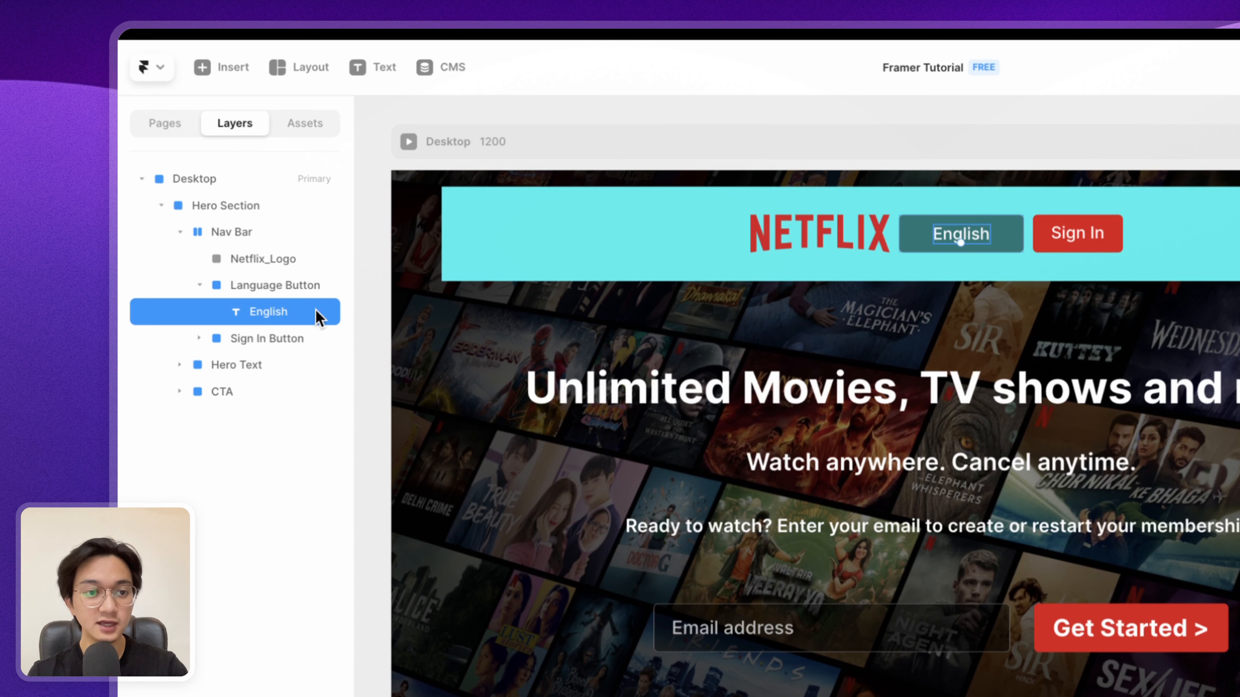
click(267, 287)
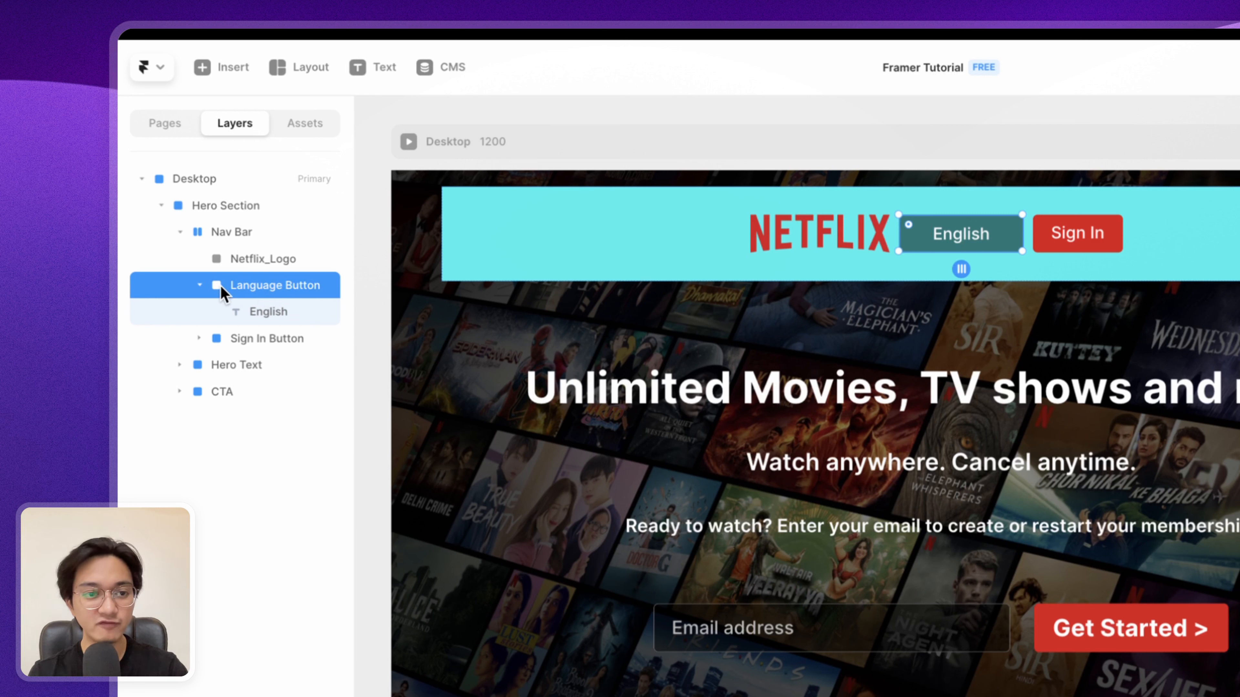
click(231, 233)
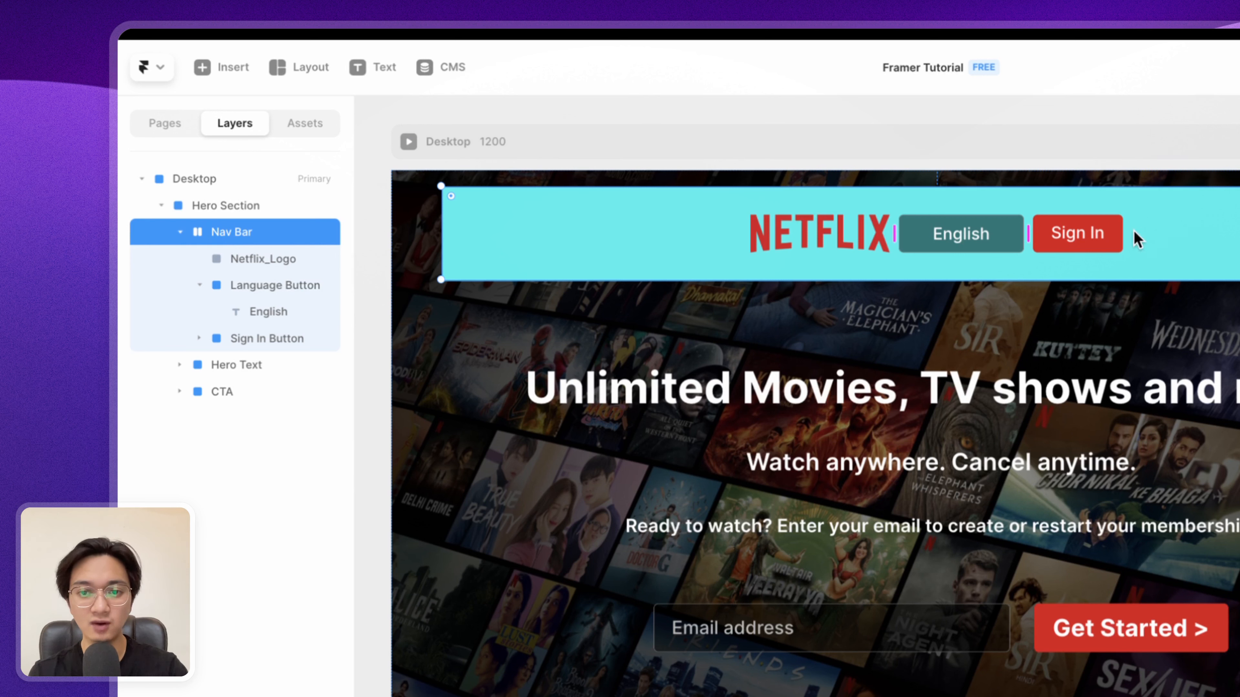
Step: Try moving the English text out of the Language Button directly into the Nav Bar stack, and undo the move
click(274, 311)
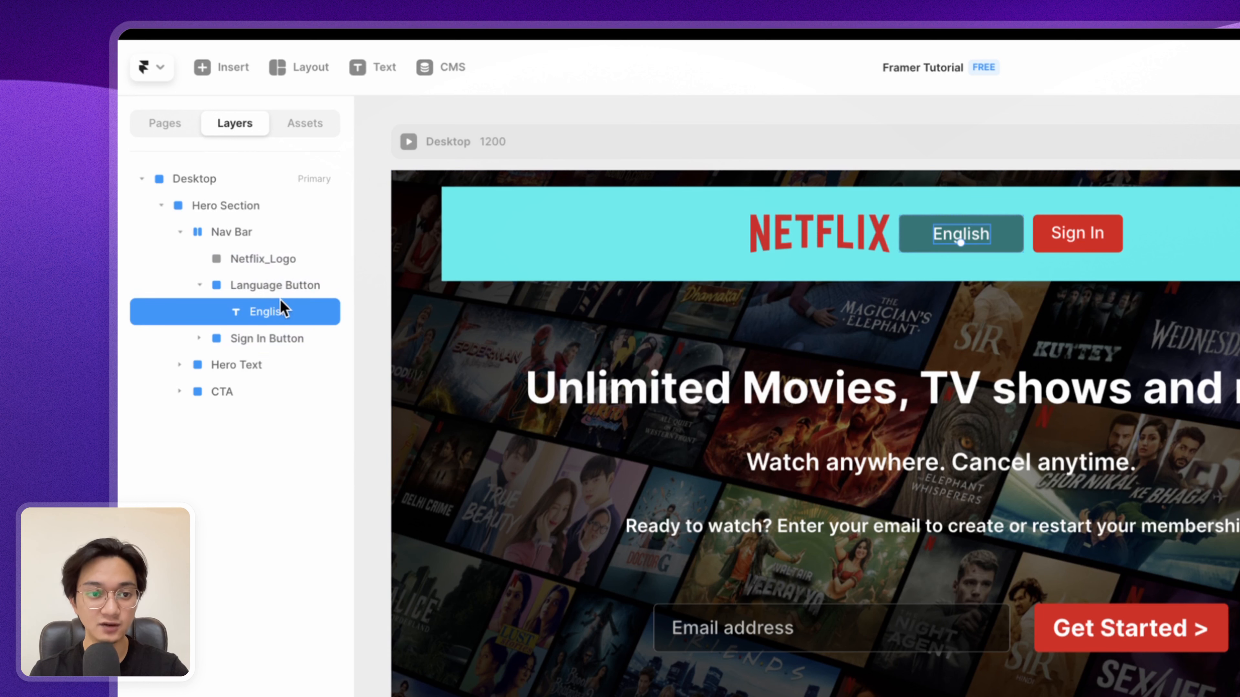
drag(266, 310, 255, 276)
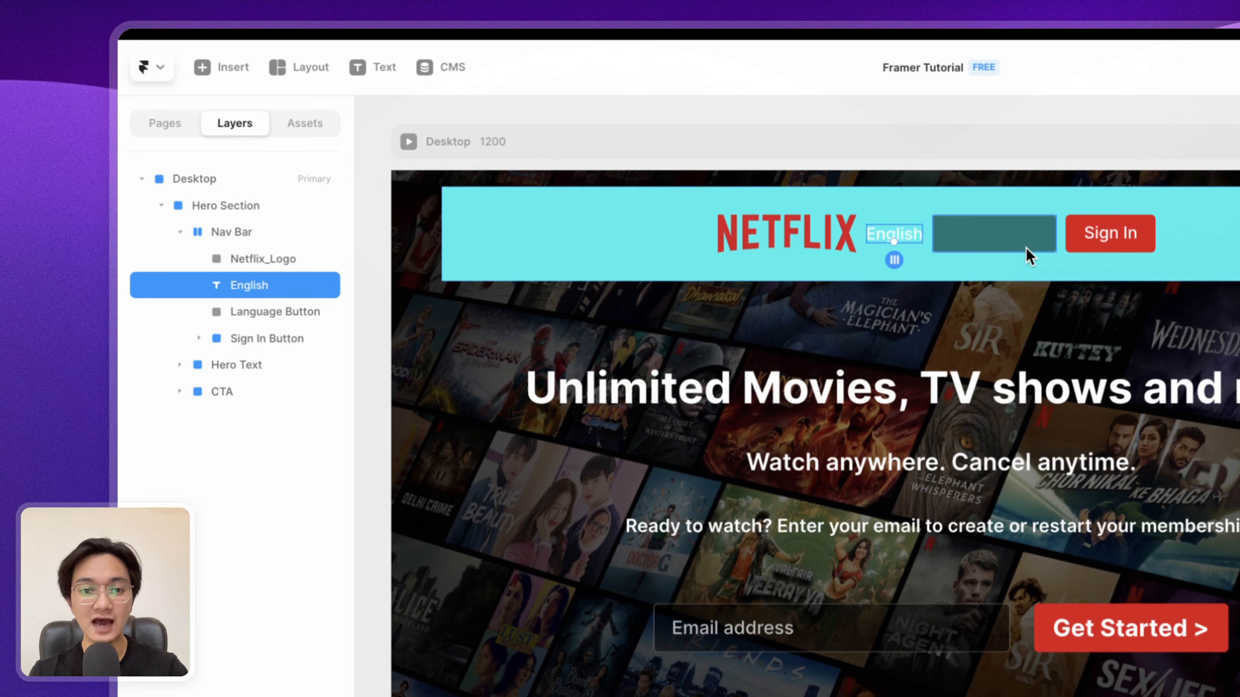
double_click(894, 236)
click(653, 238)
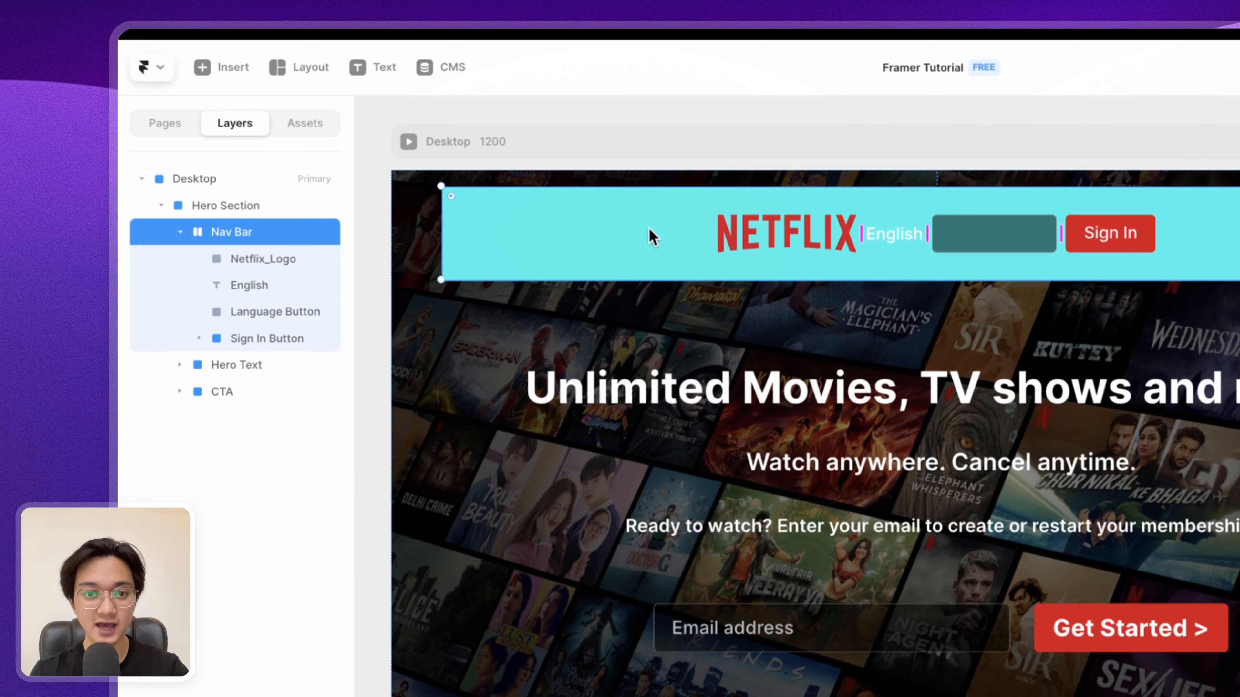
double_click(882, 242)
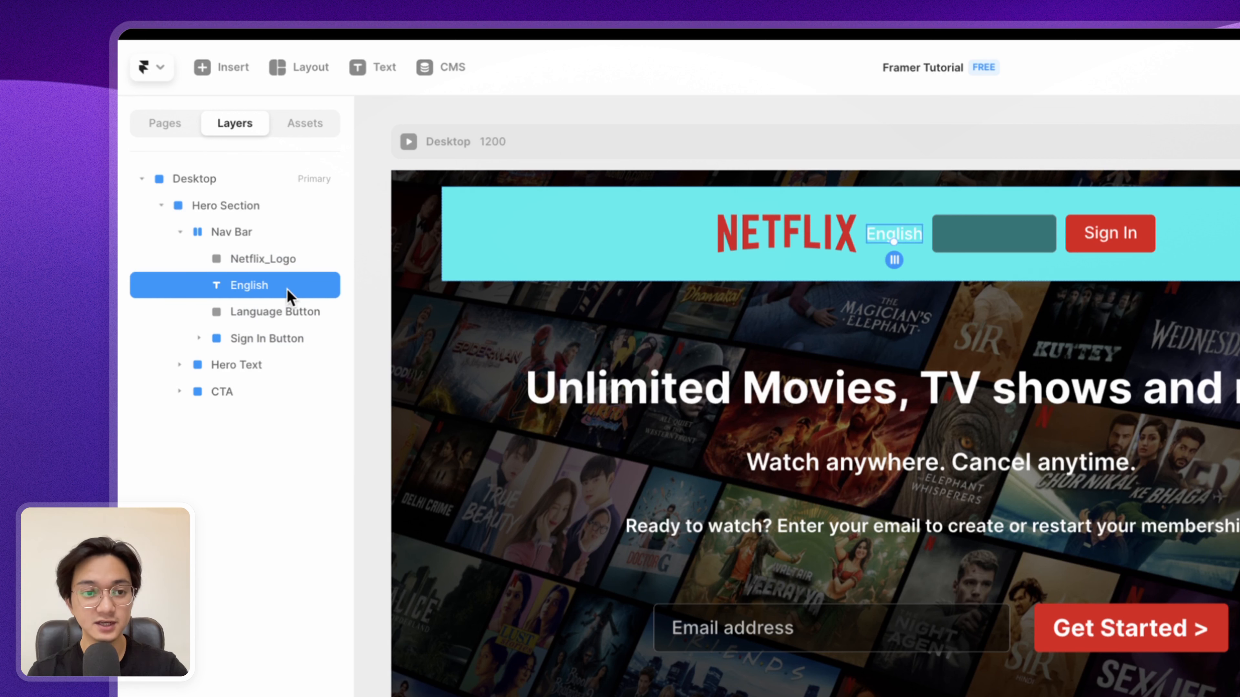
key(super+z)
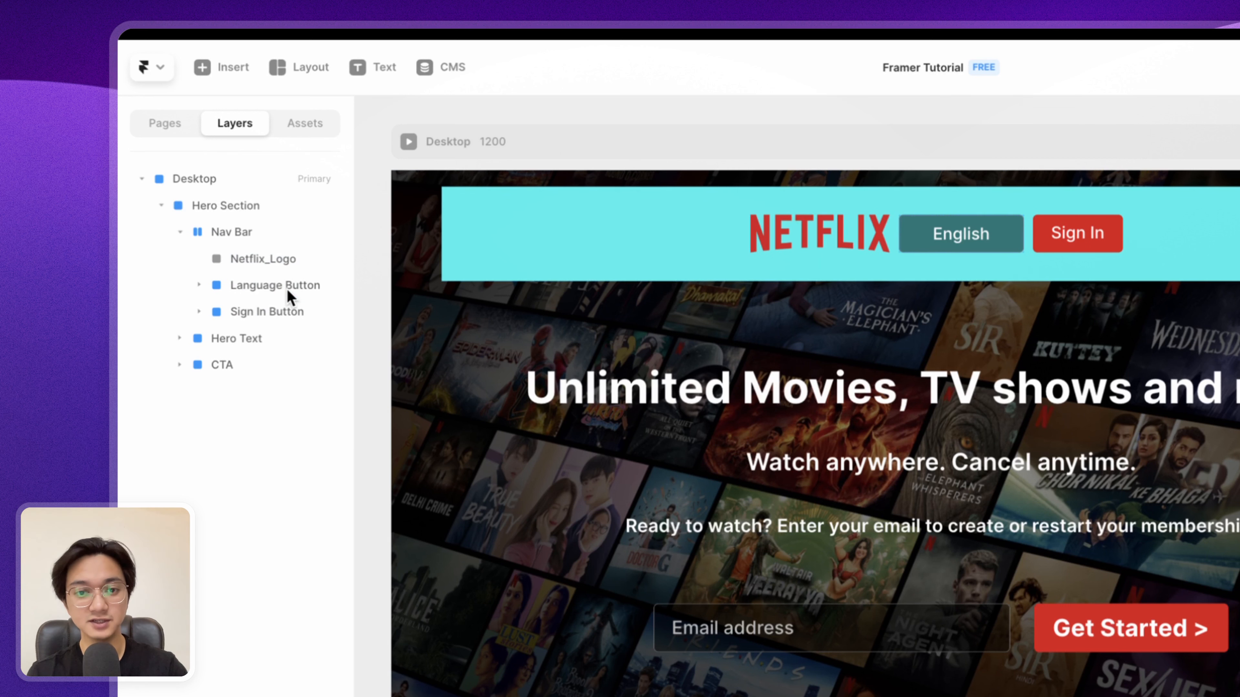
click(1009, 230)
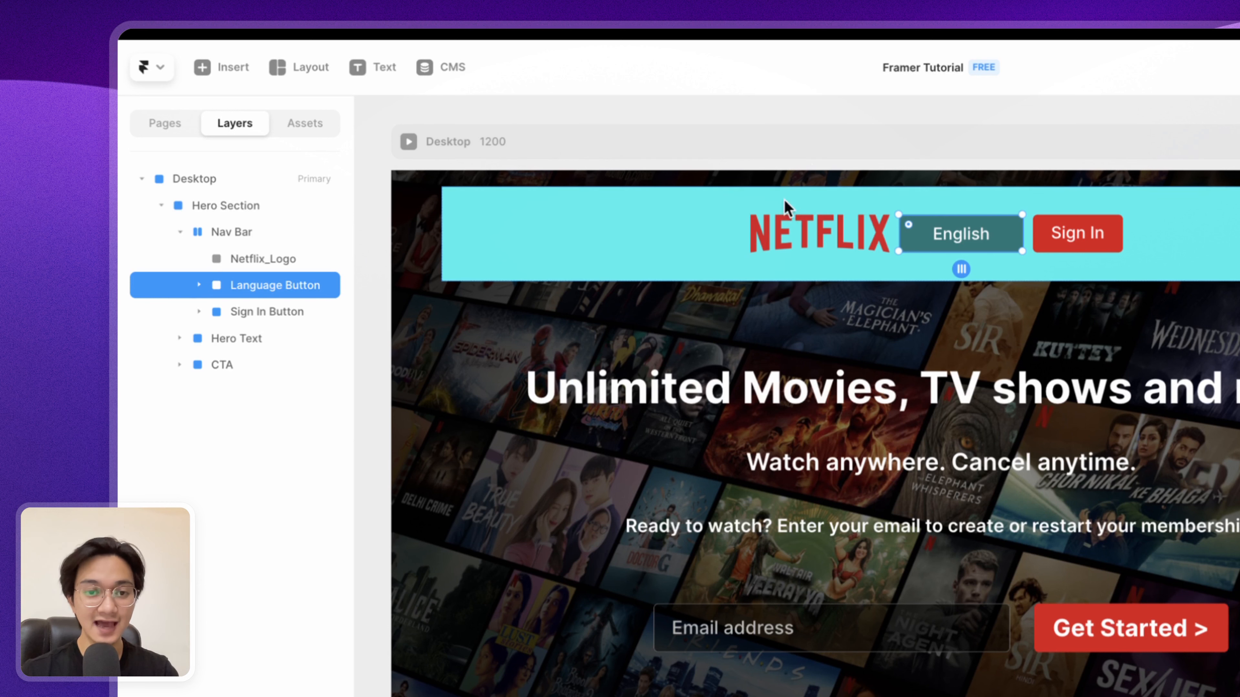
click(200, 285)
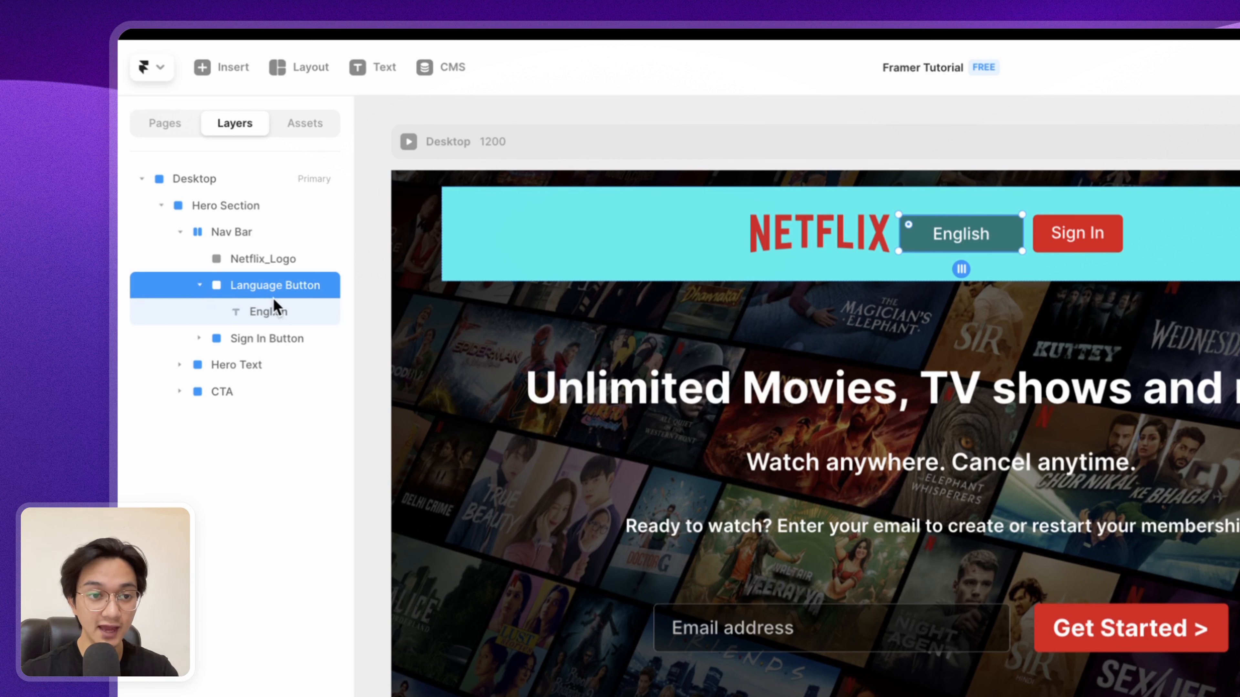
click(200, 285)
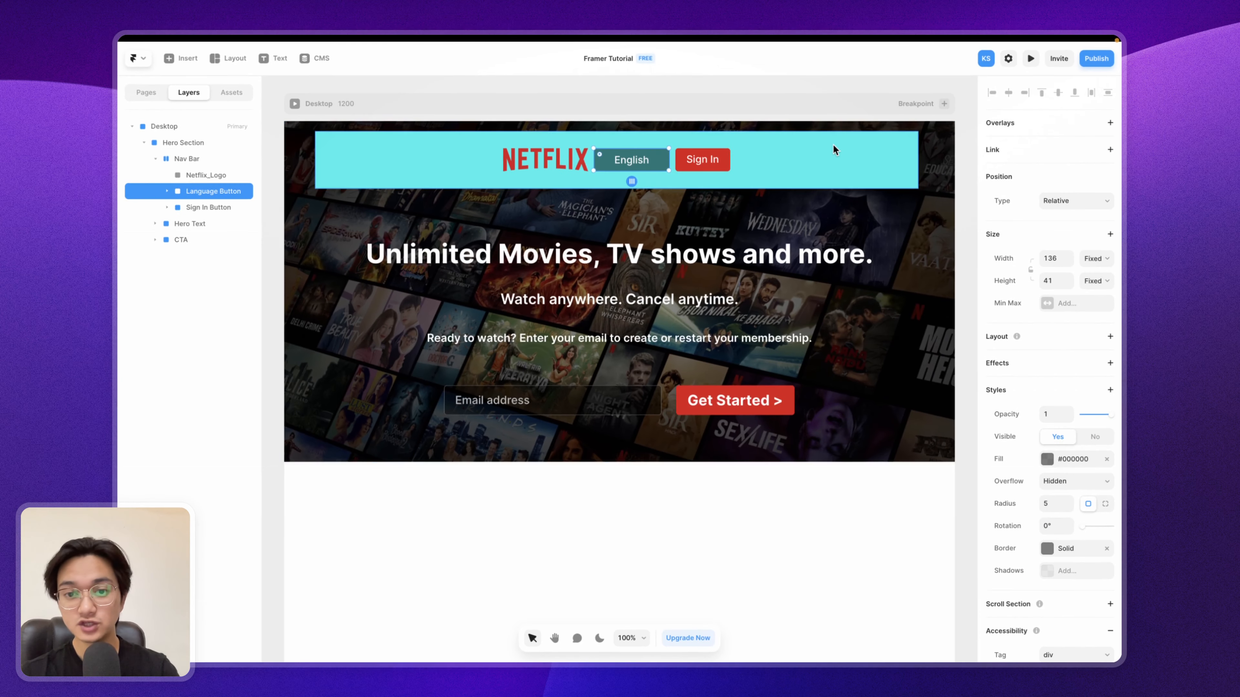
Step: Change the Nav Bar stack's direction to vertical and stretch its height to about 181
click(834, 143)
scroll(1106, 404, down, 1)
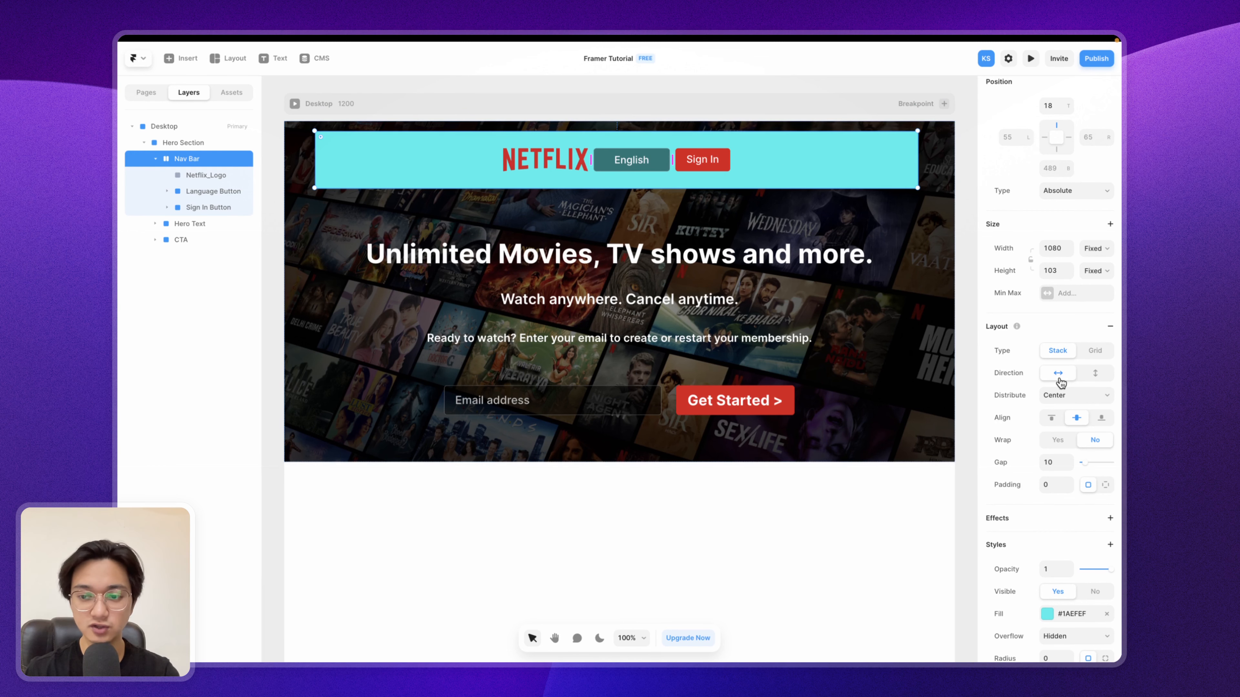
click(1095, 376)
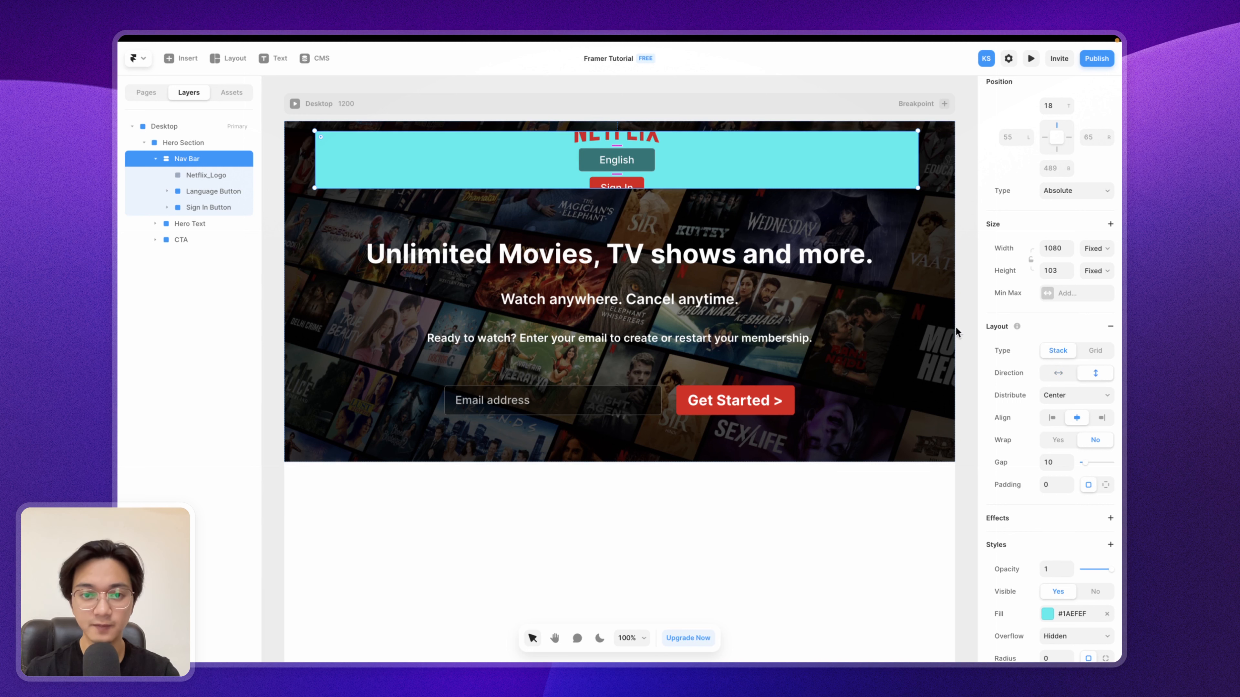
drag(703, 196, 703, 230)
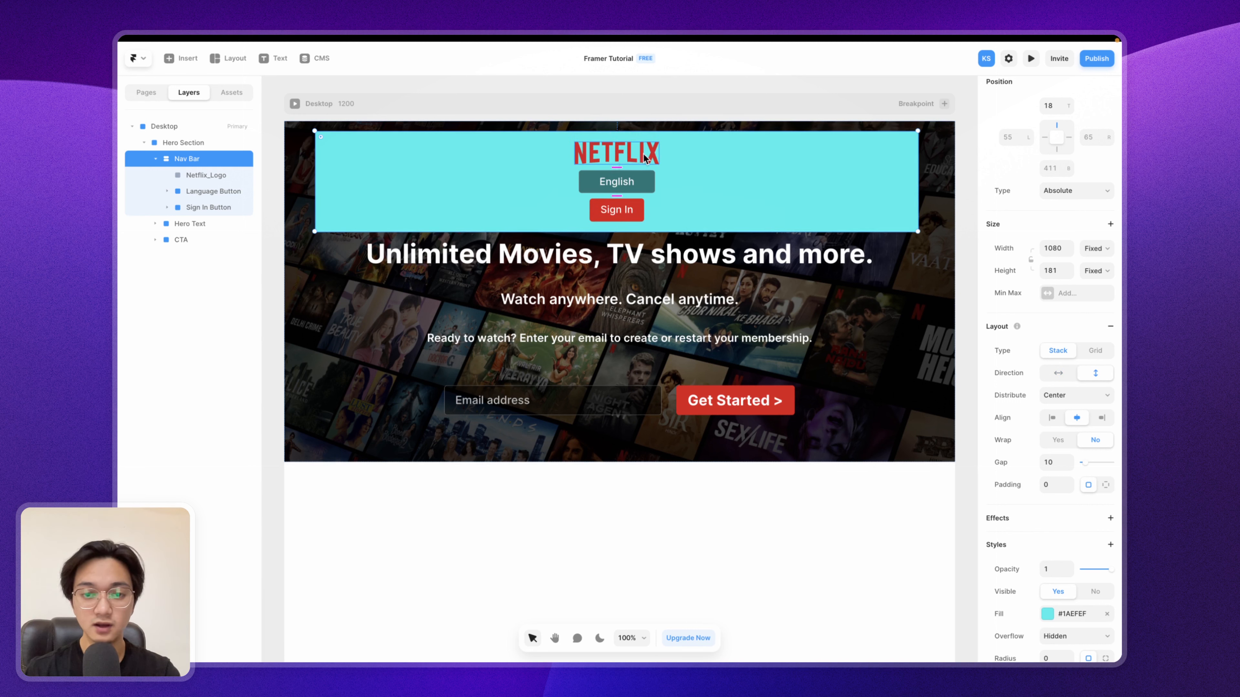
Step: Set the Nav Bar stack's direction to horizontal and try the Start, Center and End distributions
click(1059, 373)
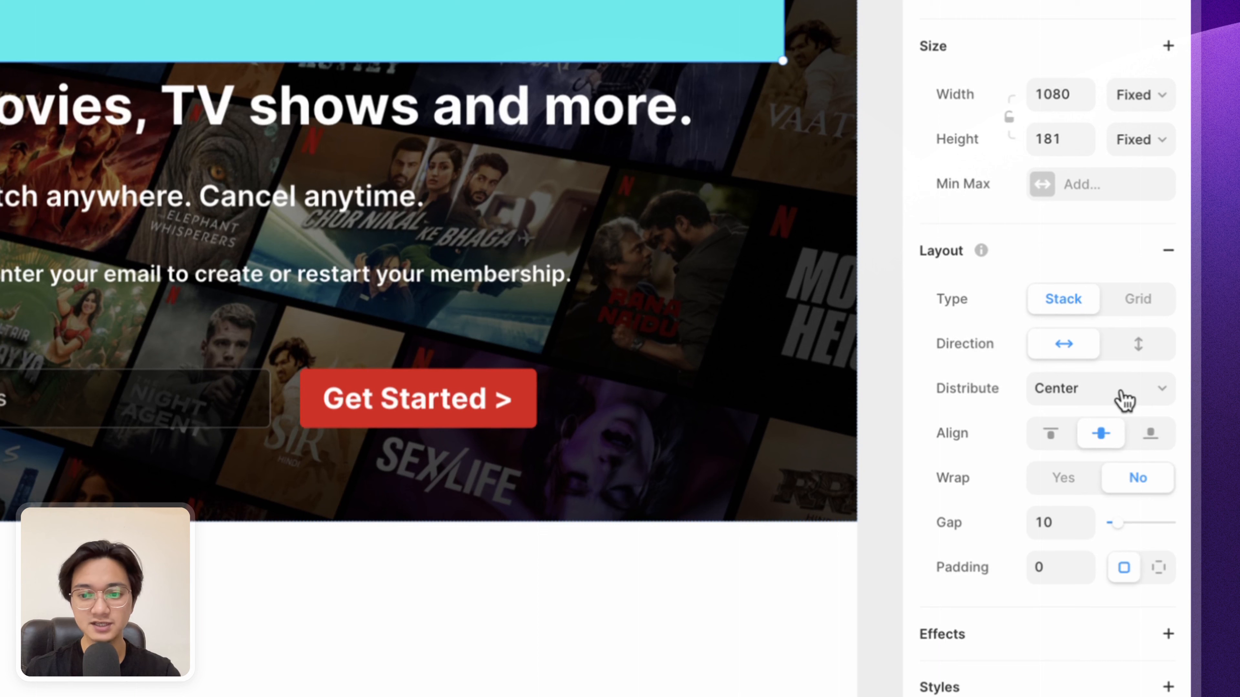
click(1121, 388)
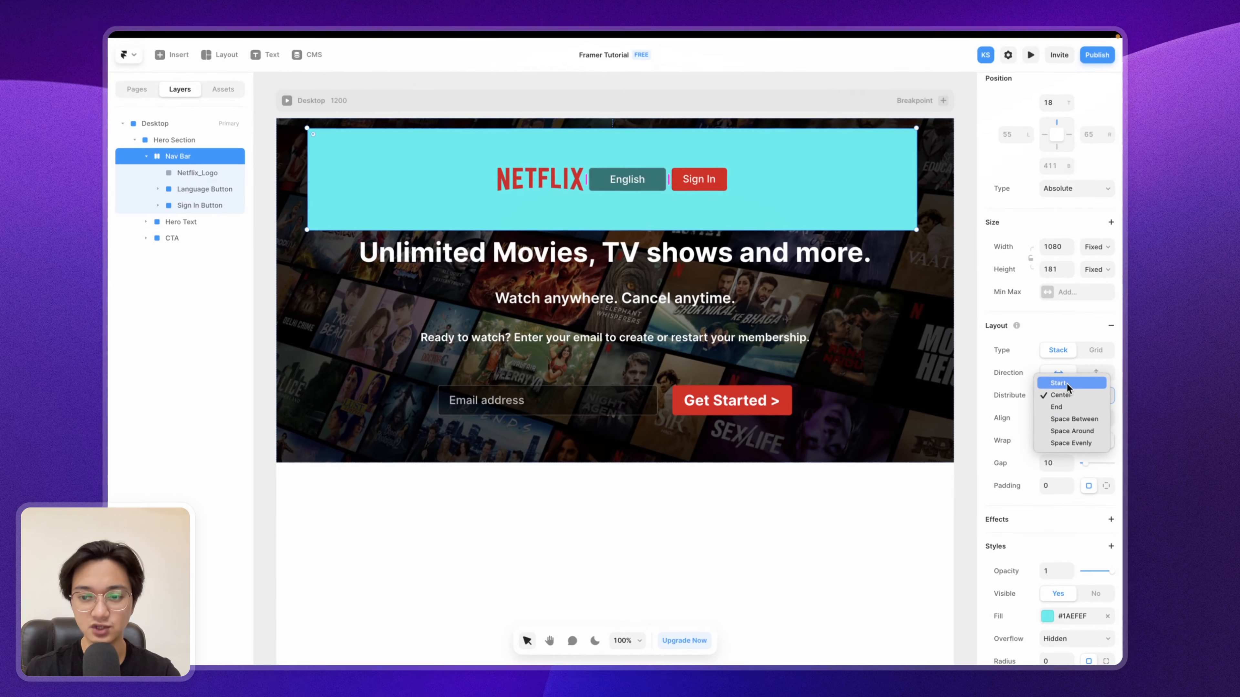
click(1082, 364)
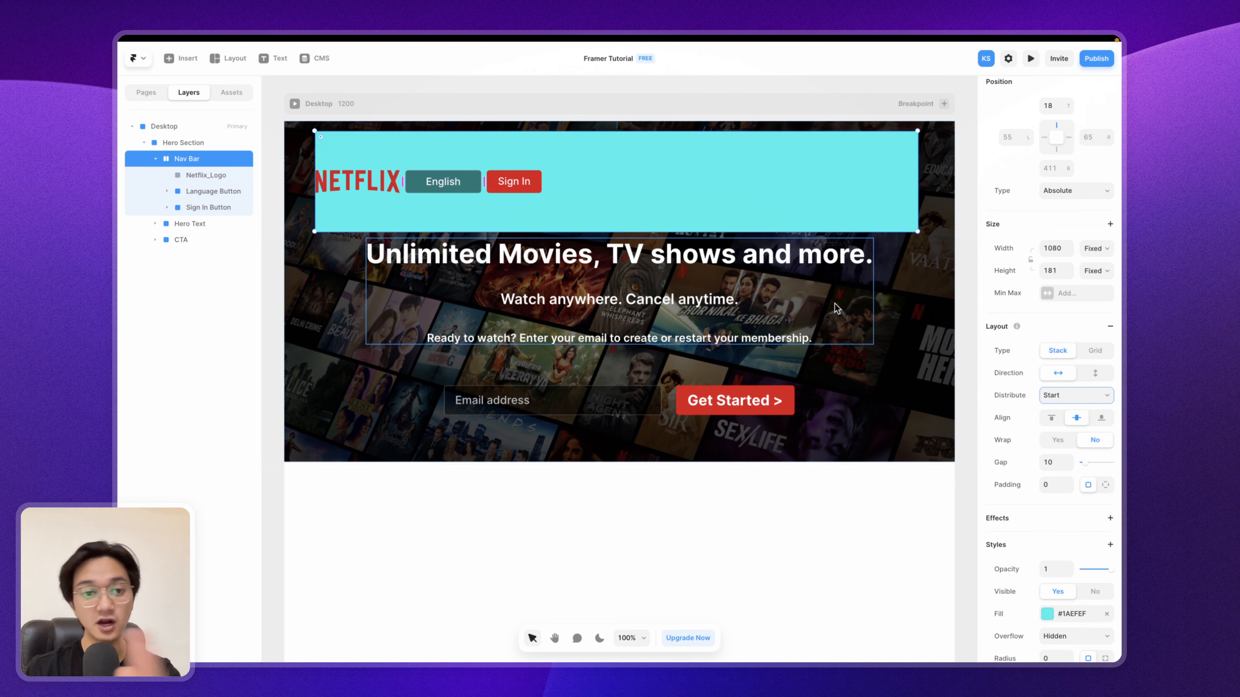
click(1093, 401)
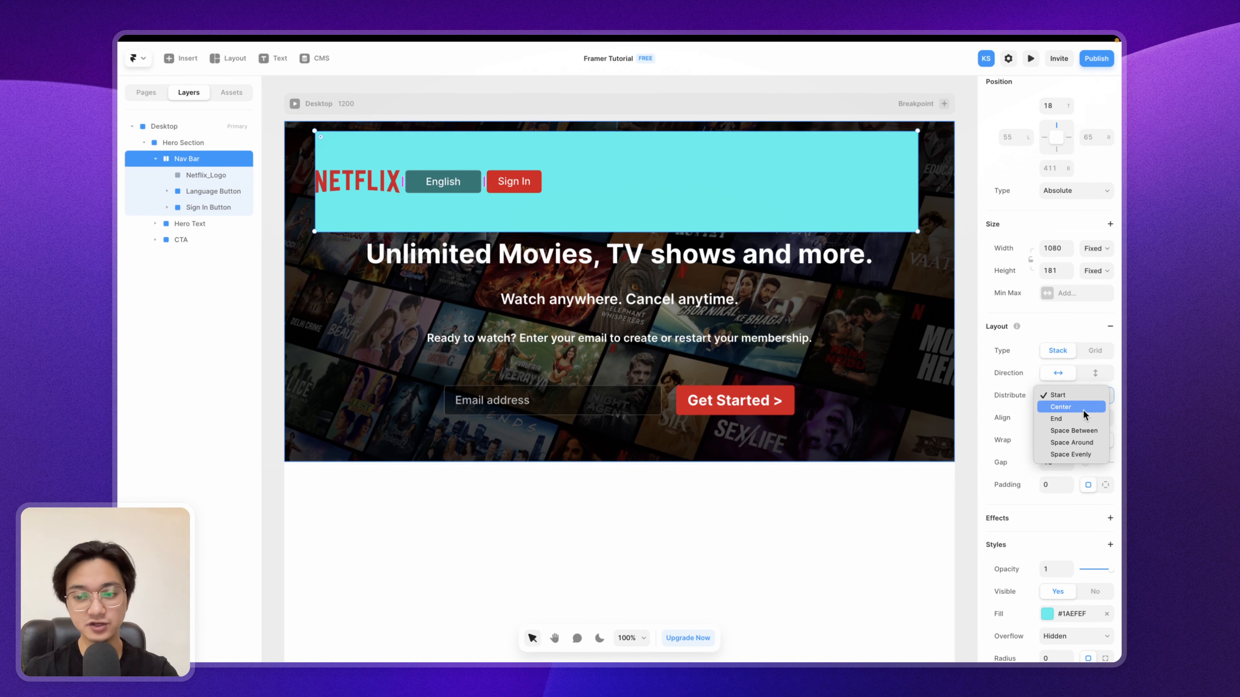
click(1071, 407)
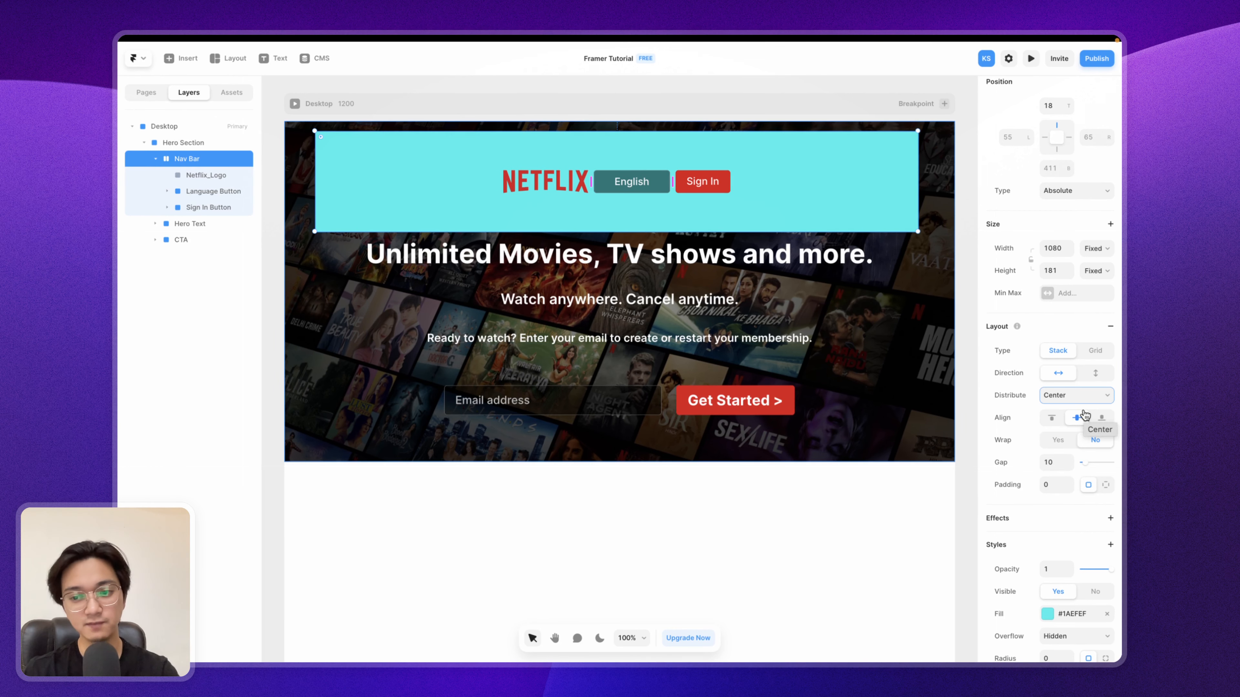
click(1084, 396)
click(1079, 407)
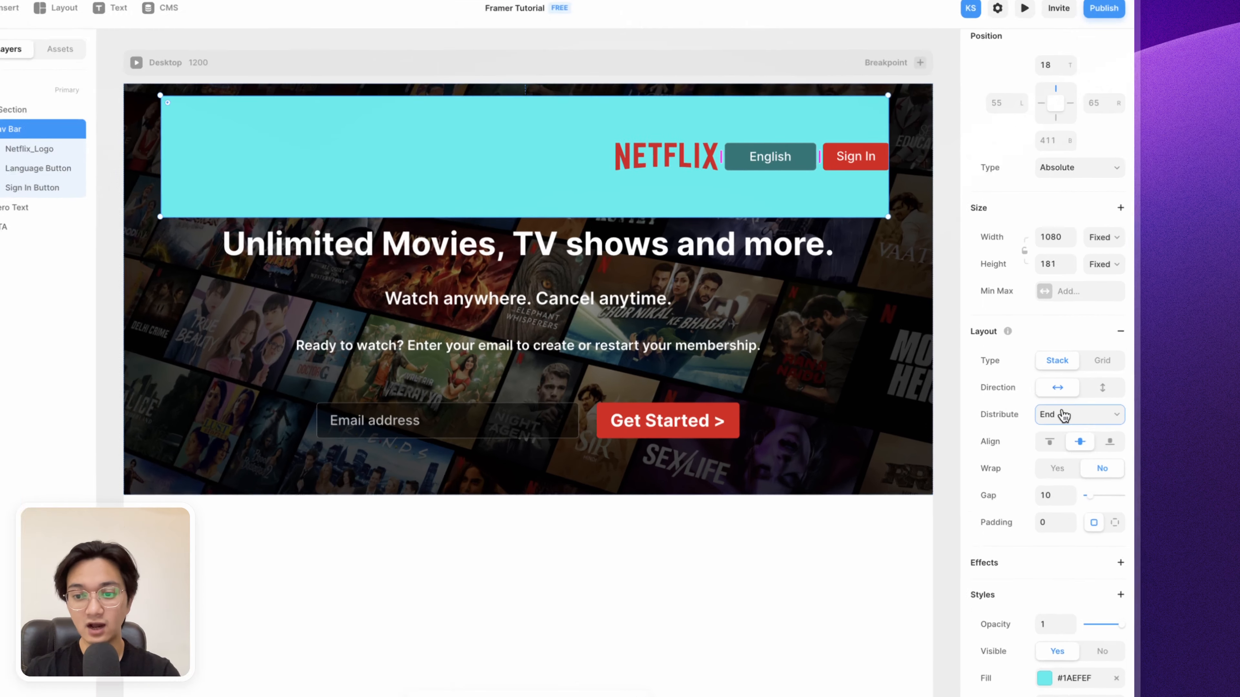
Step: Try the Space Between, Space Around and Space Evenly distributions on the Nav Bar stack
click(1076, 395)
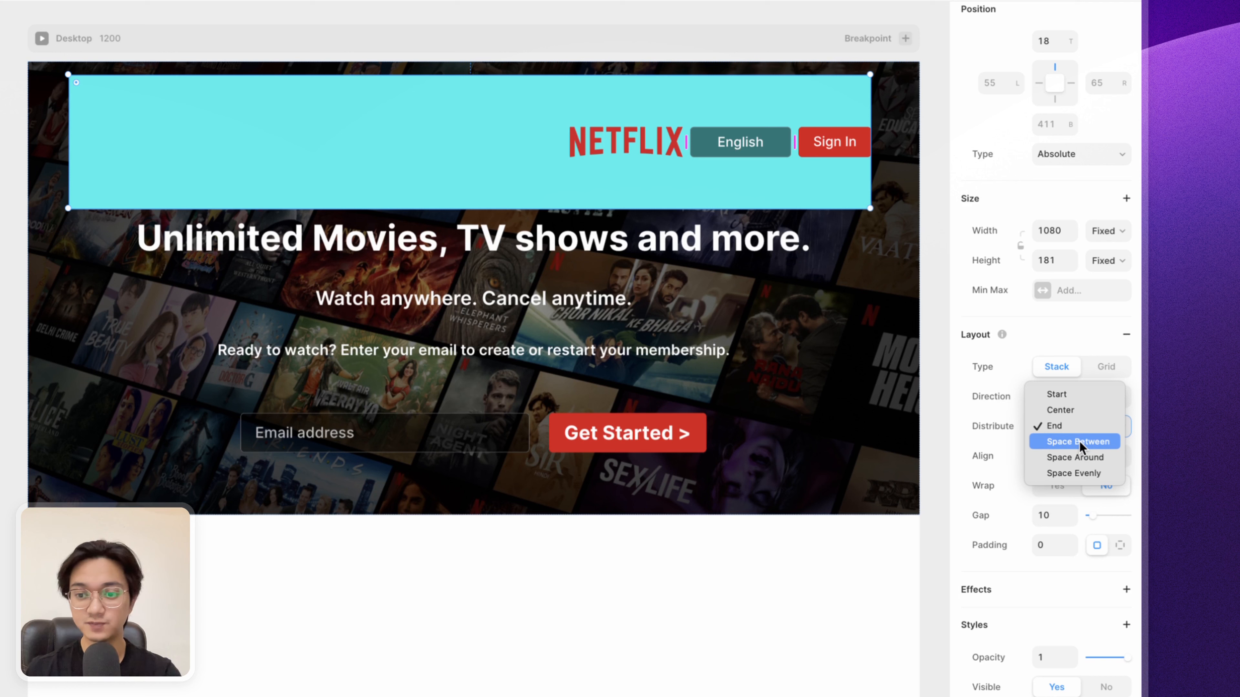
click(1079, 441)
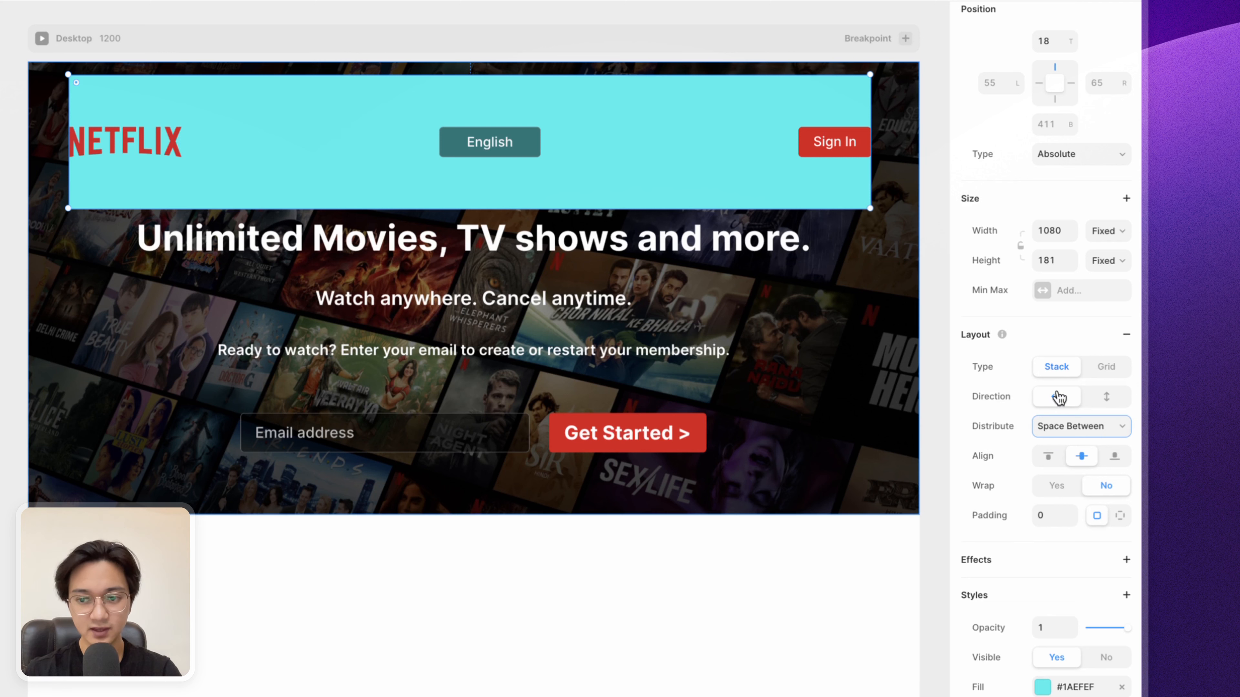
click(1066, 425)
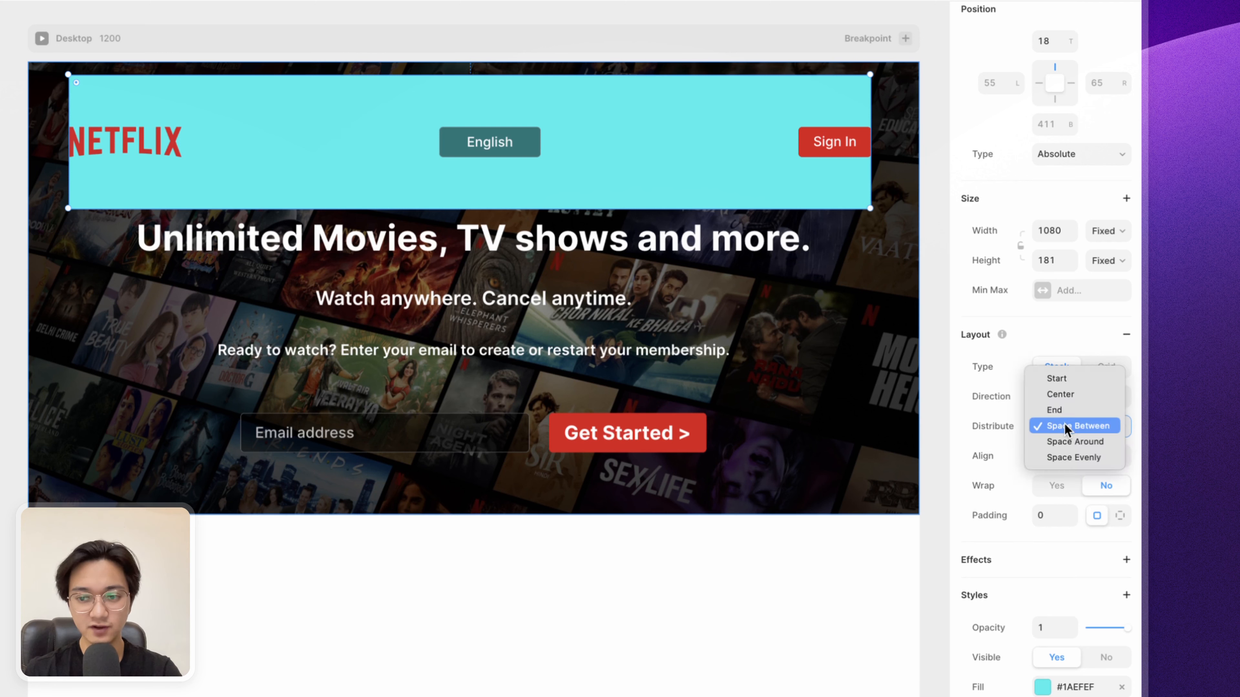
click(1067, 442)
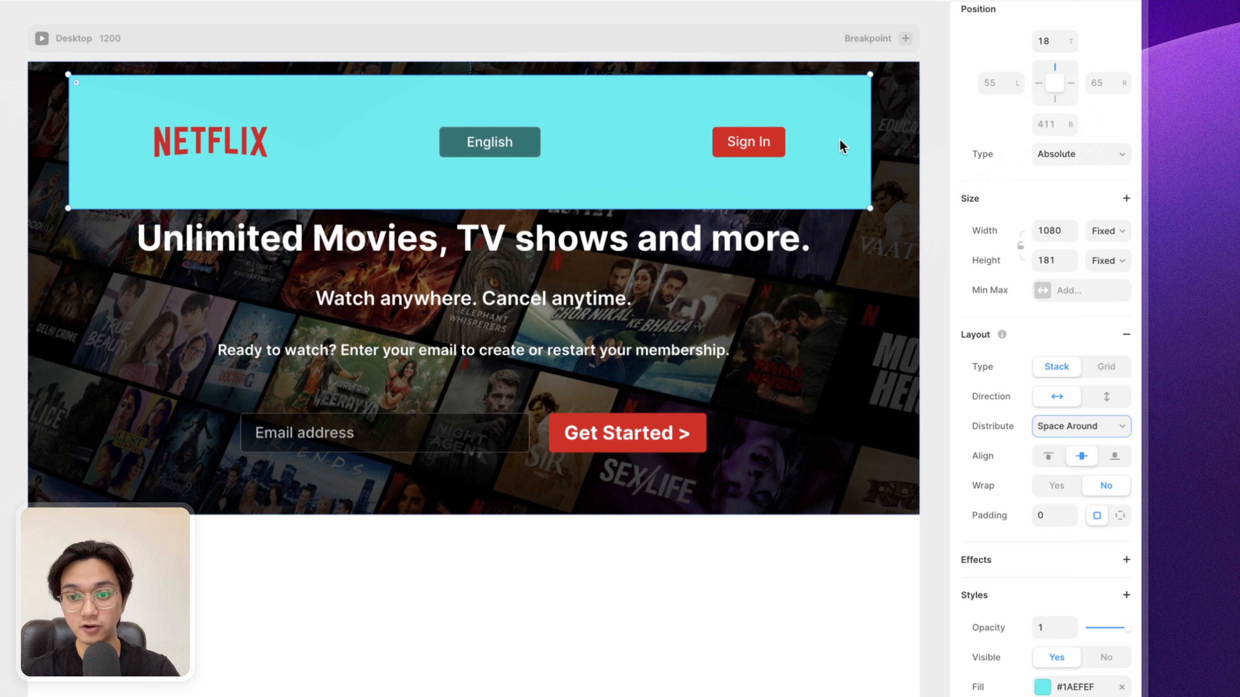
click(1055, 427)
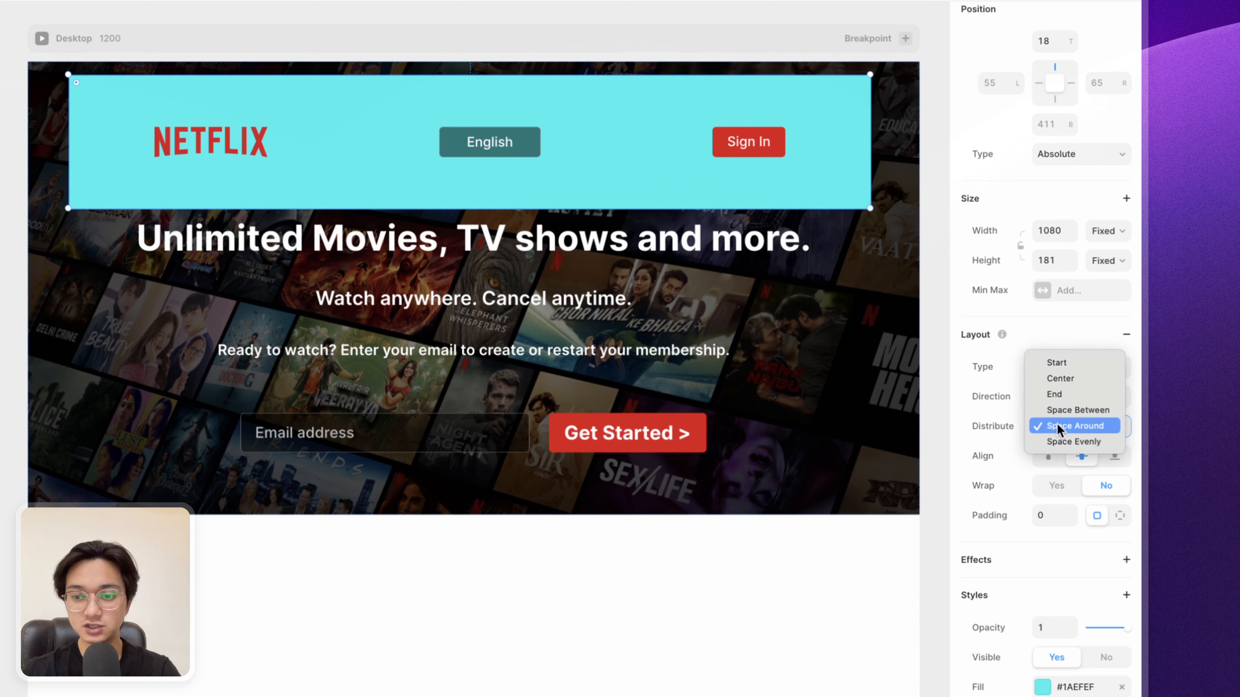
click(1060, 442)
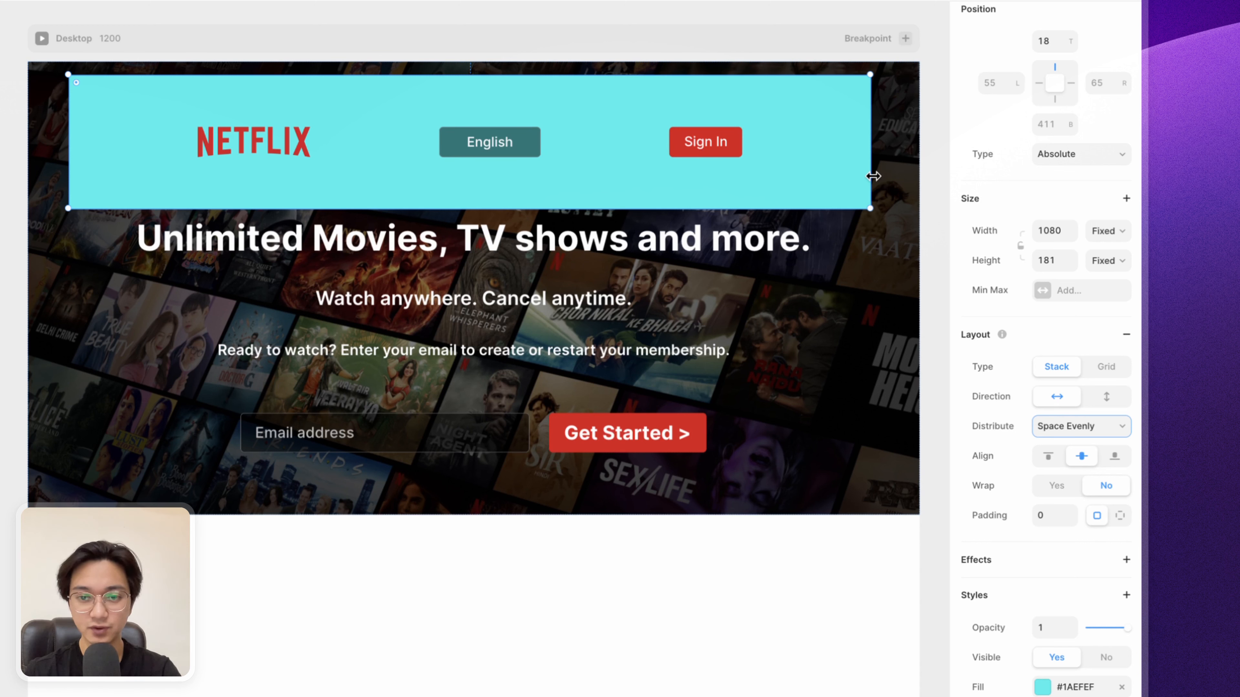
Step: Try top and center alignment for the Nav Bar's items, and settle on bottom alignment
click(1045, 460)
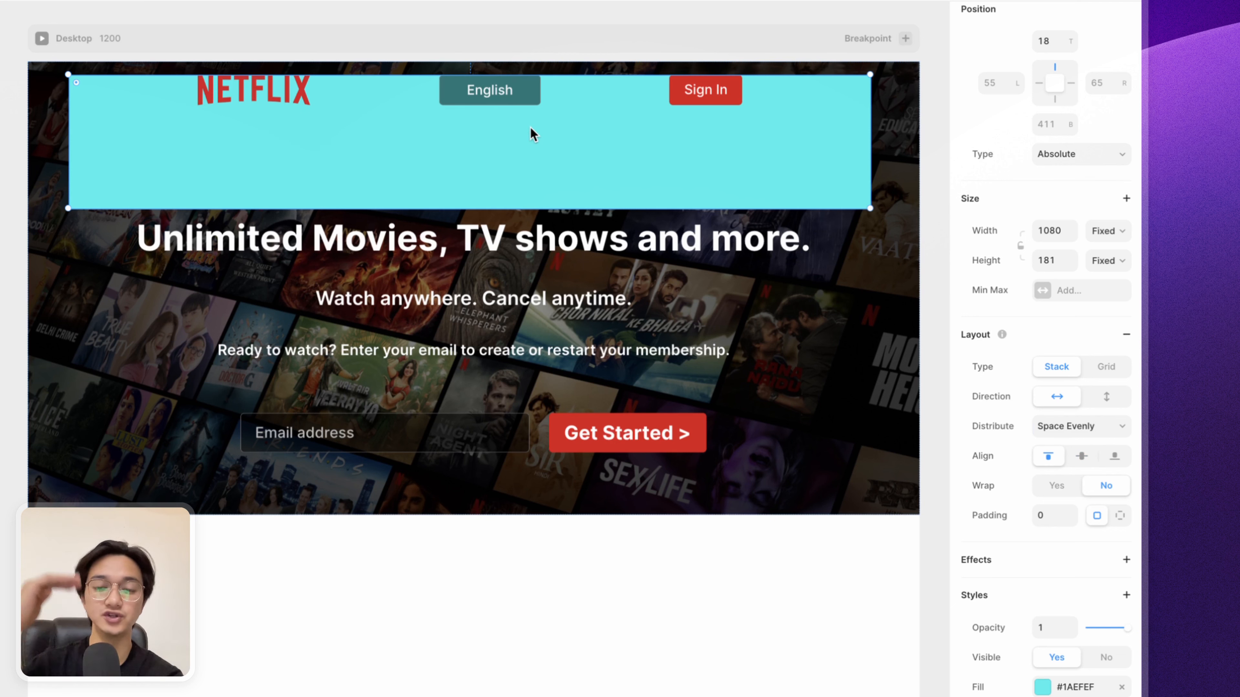
click(1089, 458)
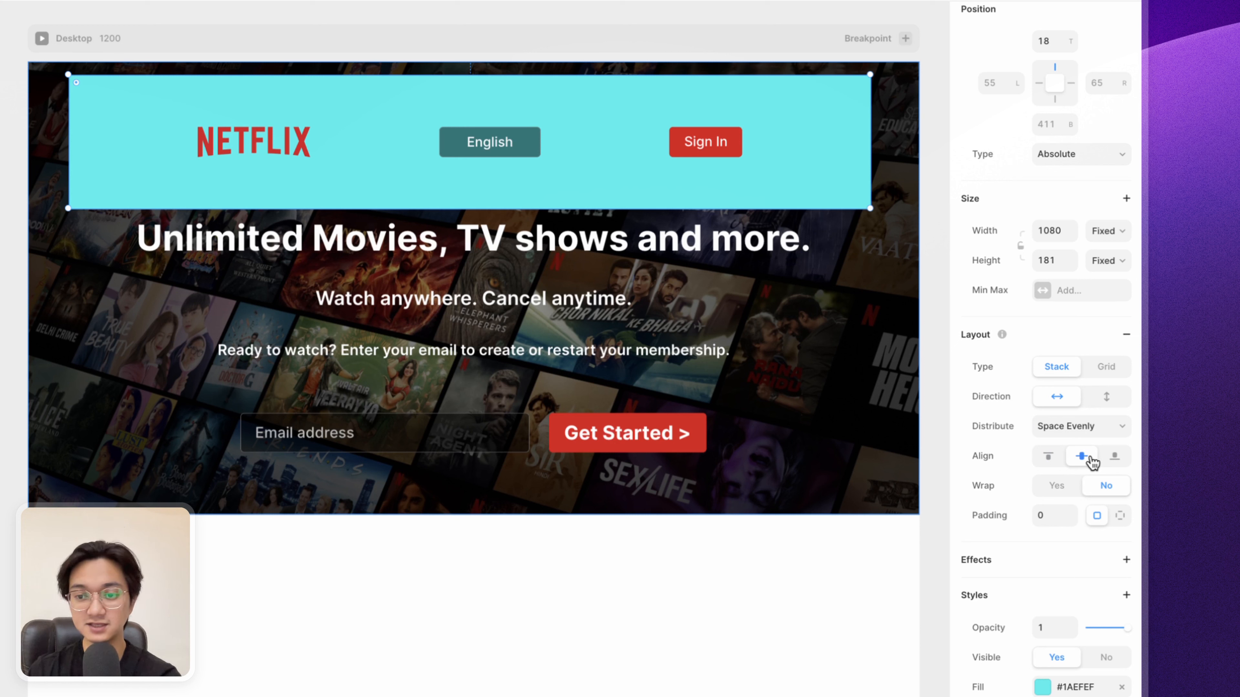
click(1112, 459)
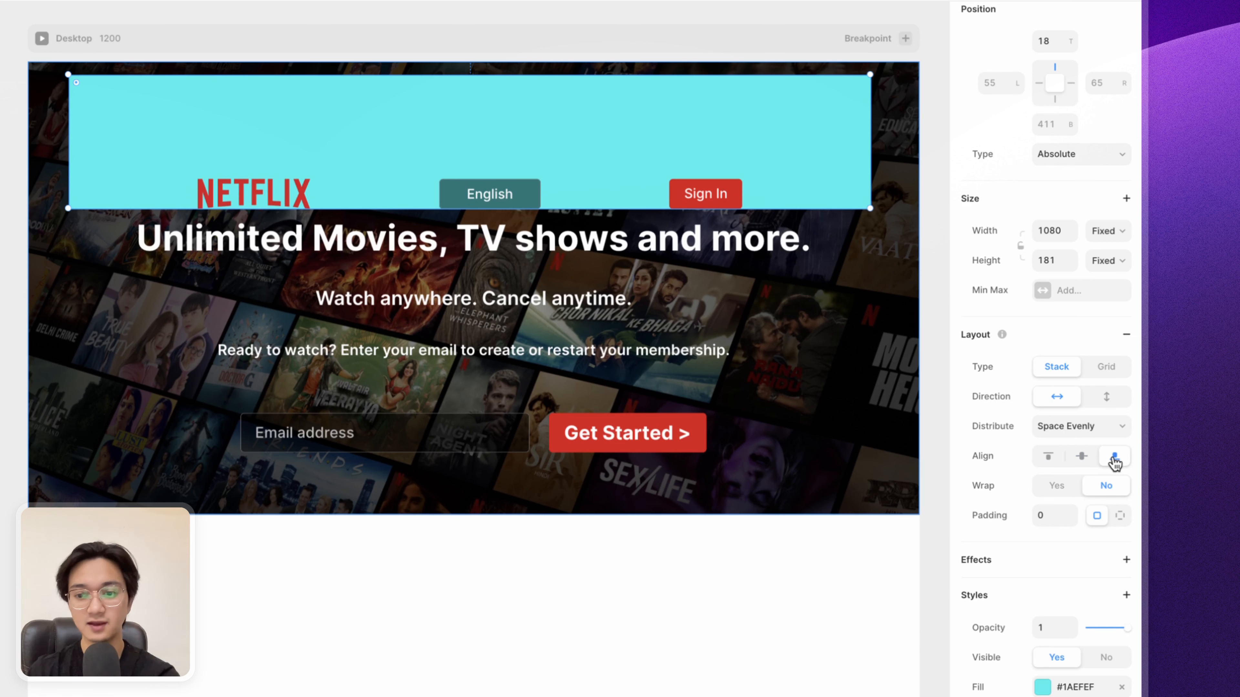
click(1081, 458)
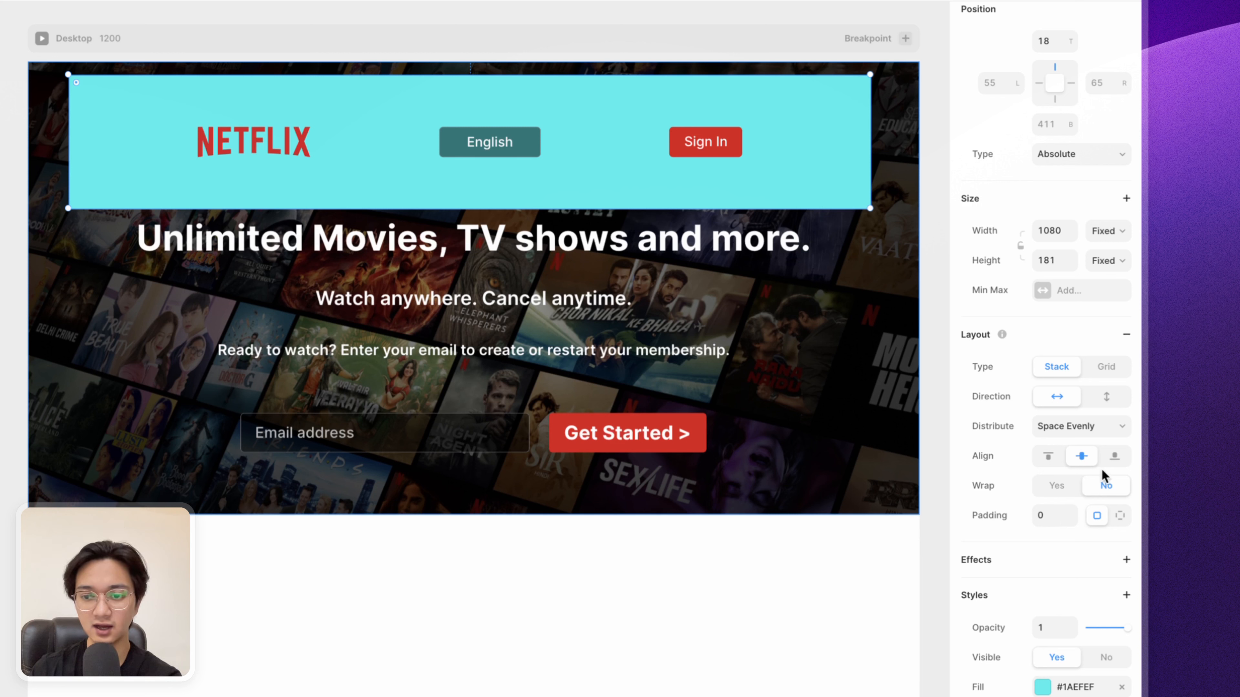
click(1114, 465)
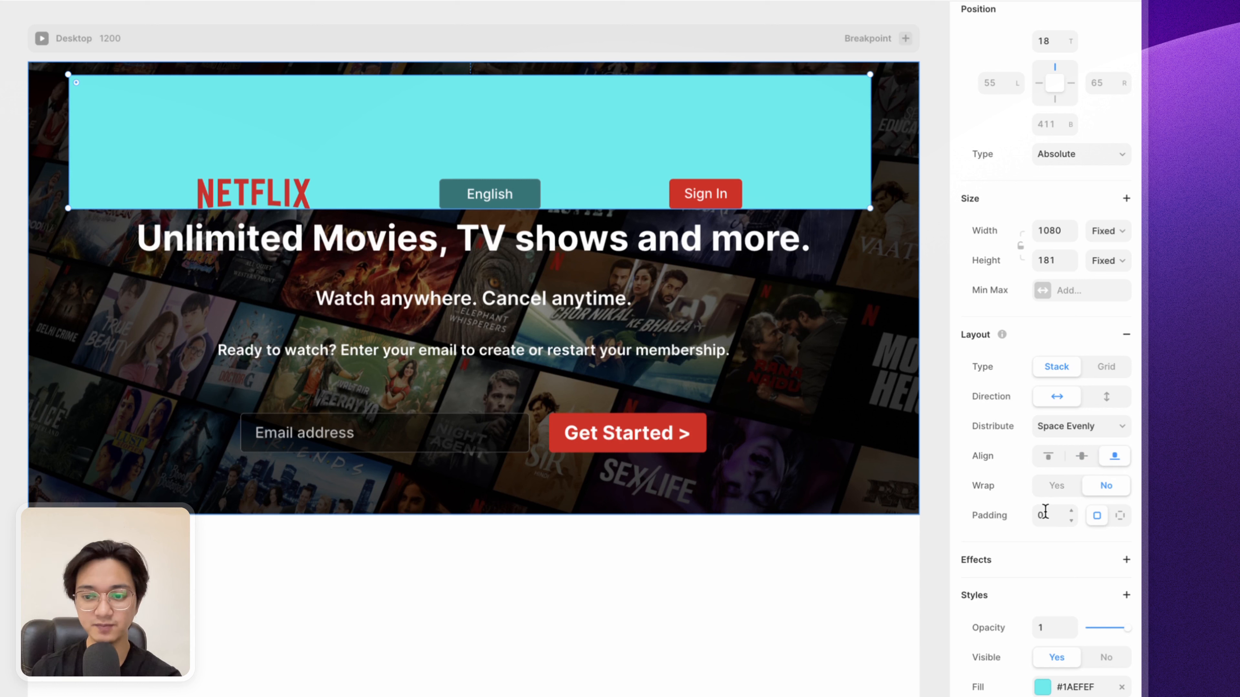
Step: Give the Nav Bar stack a uniform padding of 10
click(1060, 511)
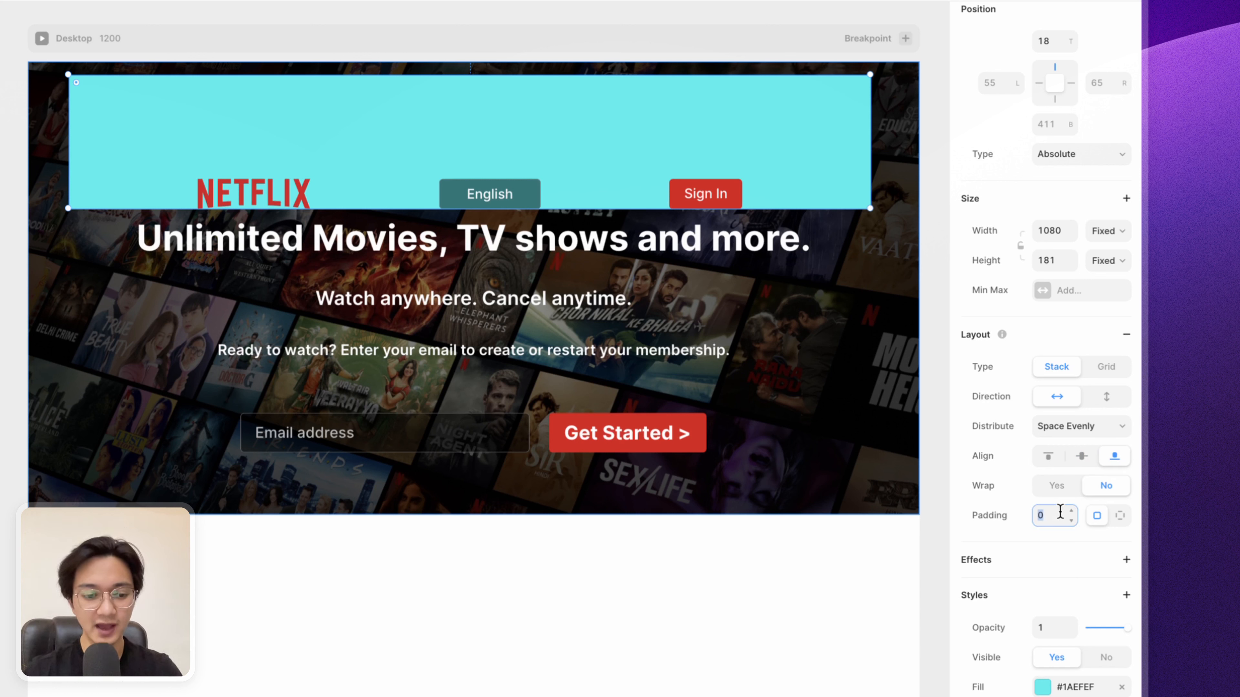
text(10)
key(Return)
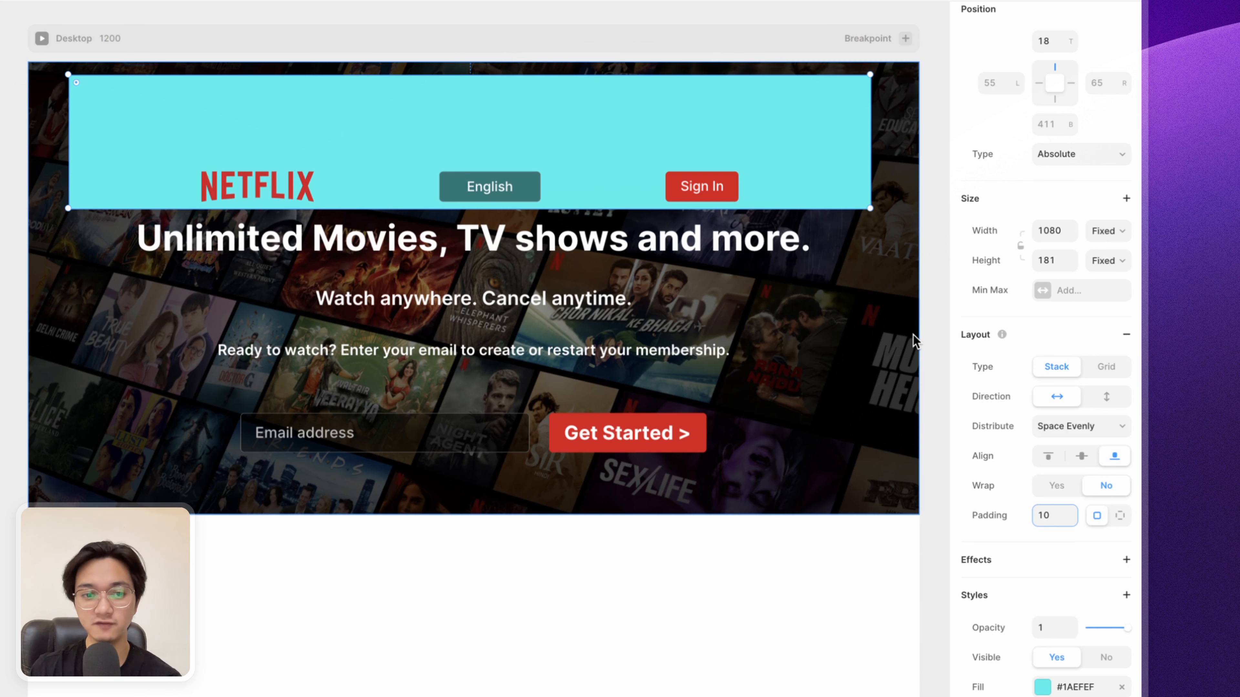
Step: Try individual Nav Bar paddings of 0 top, 100 right, 50 bottom and 0 left, and reset the uniform padding to 0
click(1119, 515)
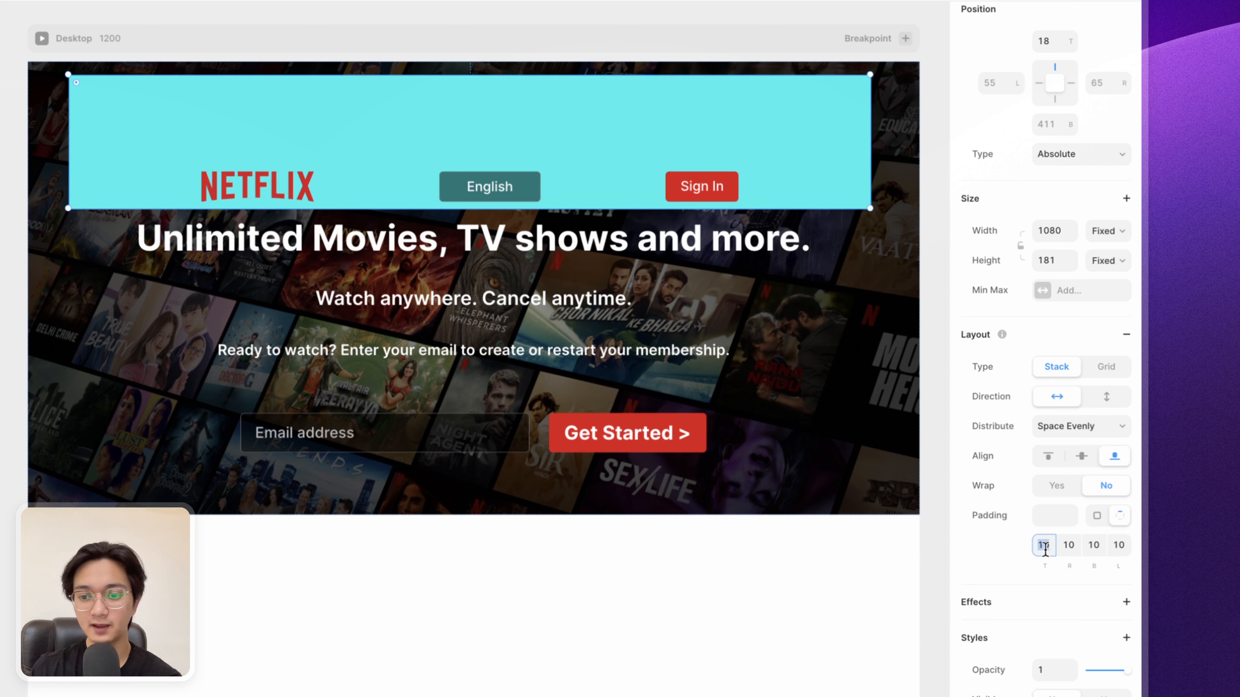
text(0)
click(1071, 545)
click(1073, 545)
text(0)
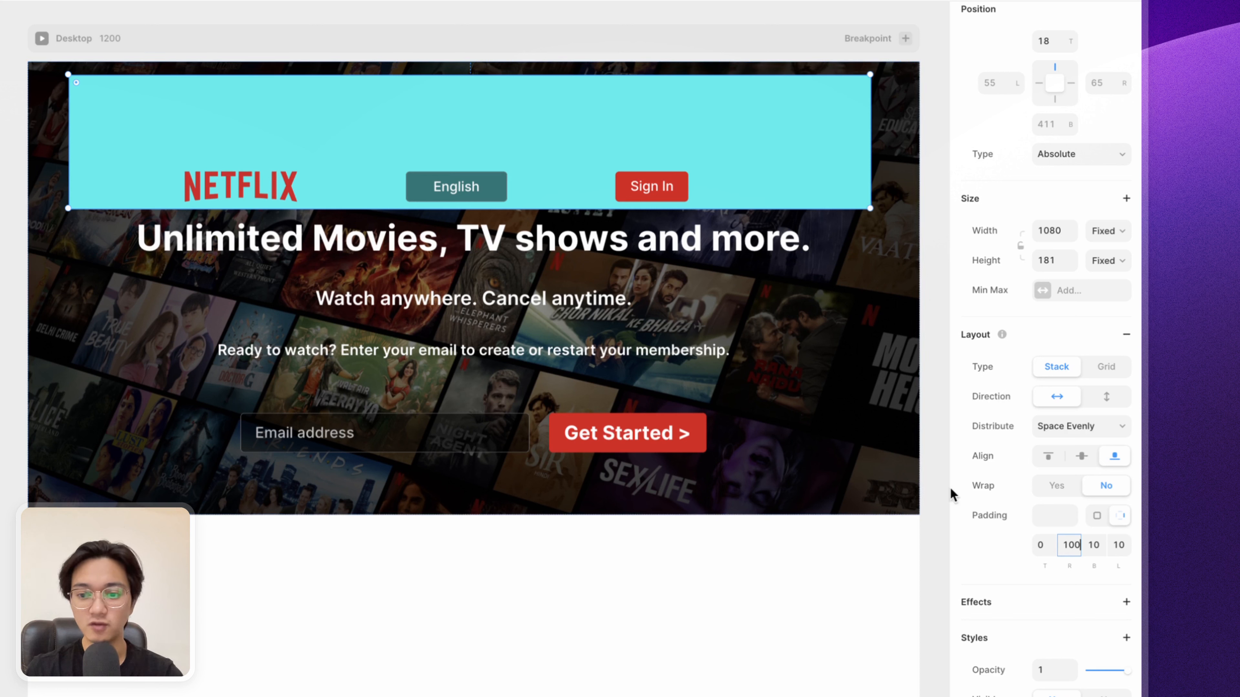
click(1094, 546)
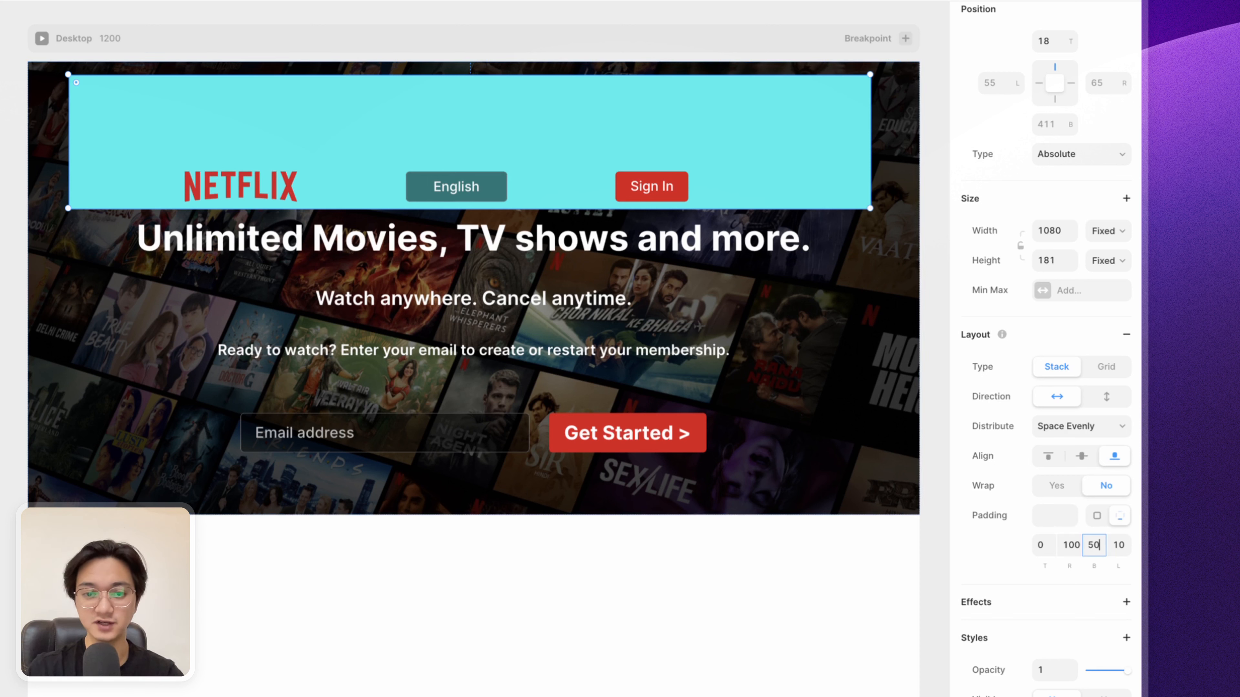
text(50)
key(Return)
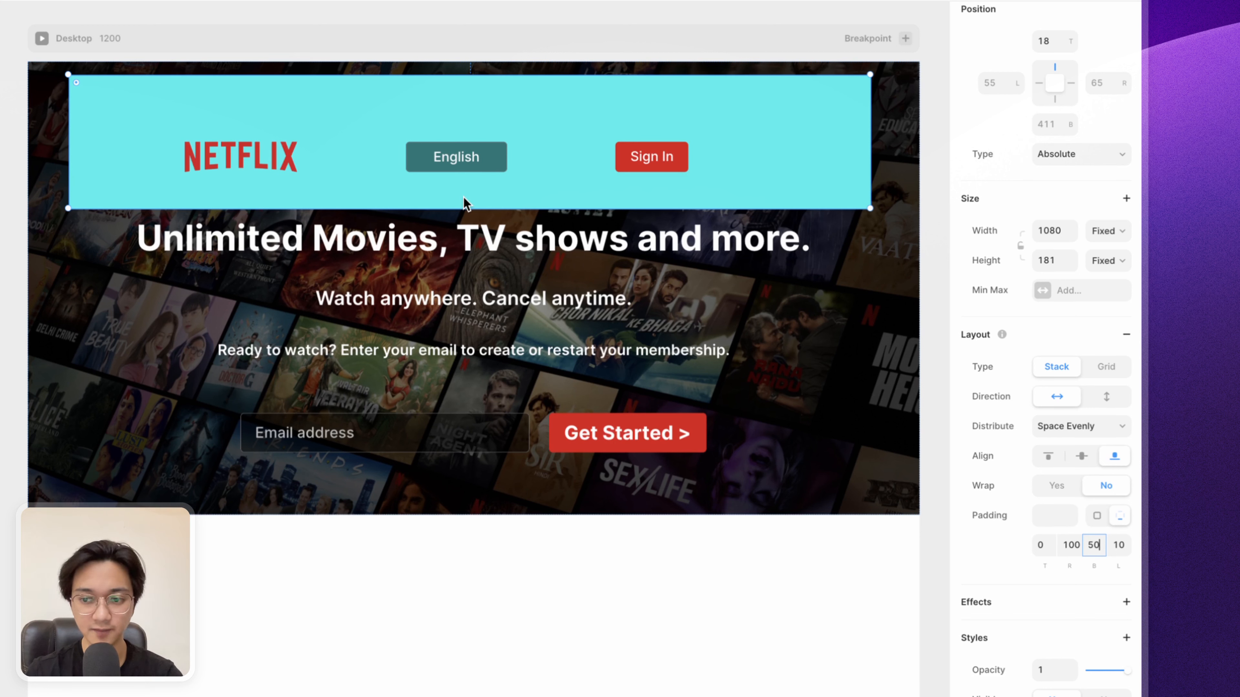
click(1120, 545)
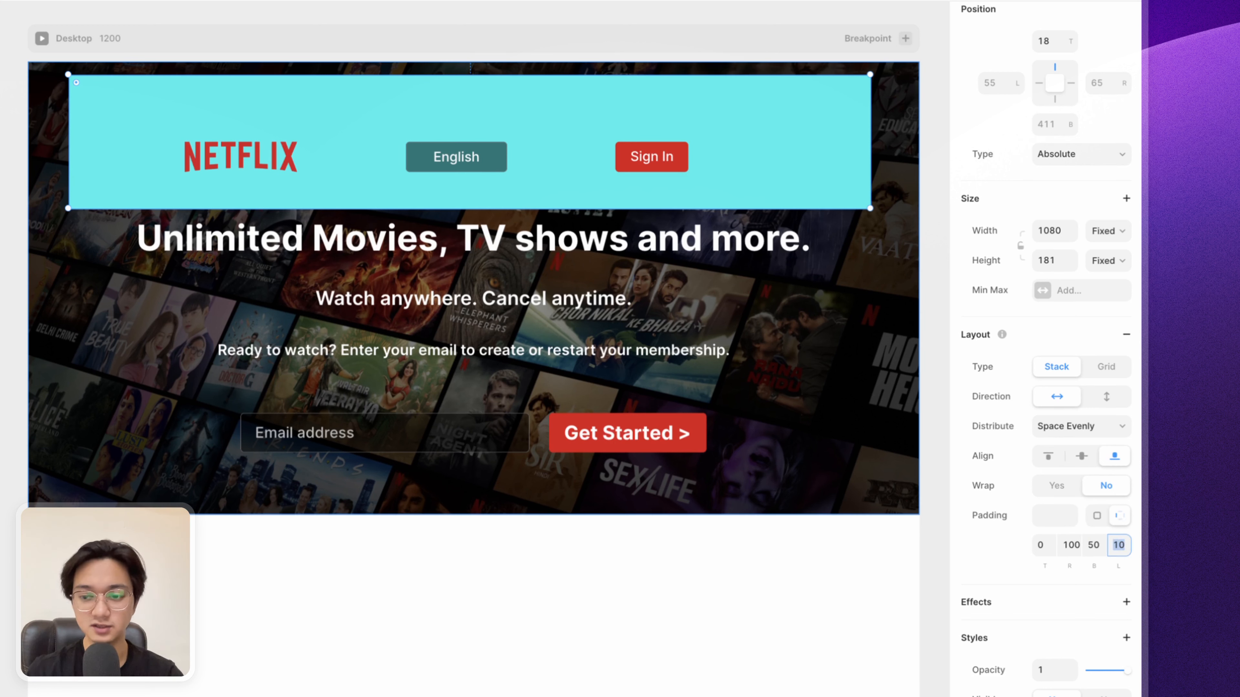
text(0)
click(1039, 519)
text(0)
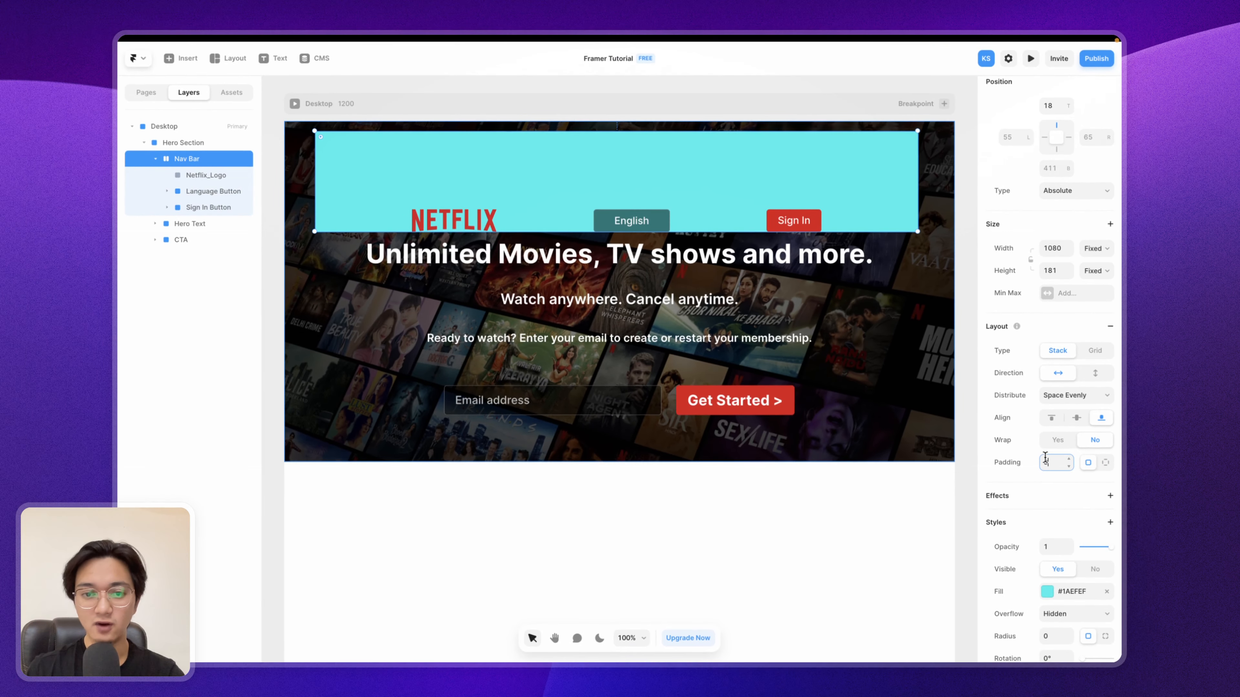
Step: Check the original Netflix homepage in Chrome, return to Framer and shrink the Nav Bar's height to about 49
key(ctrl+Left)
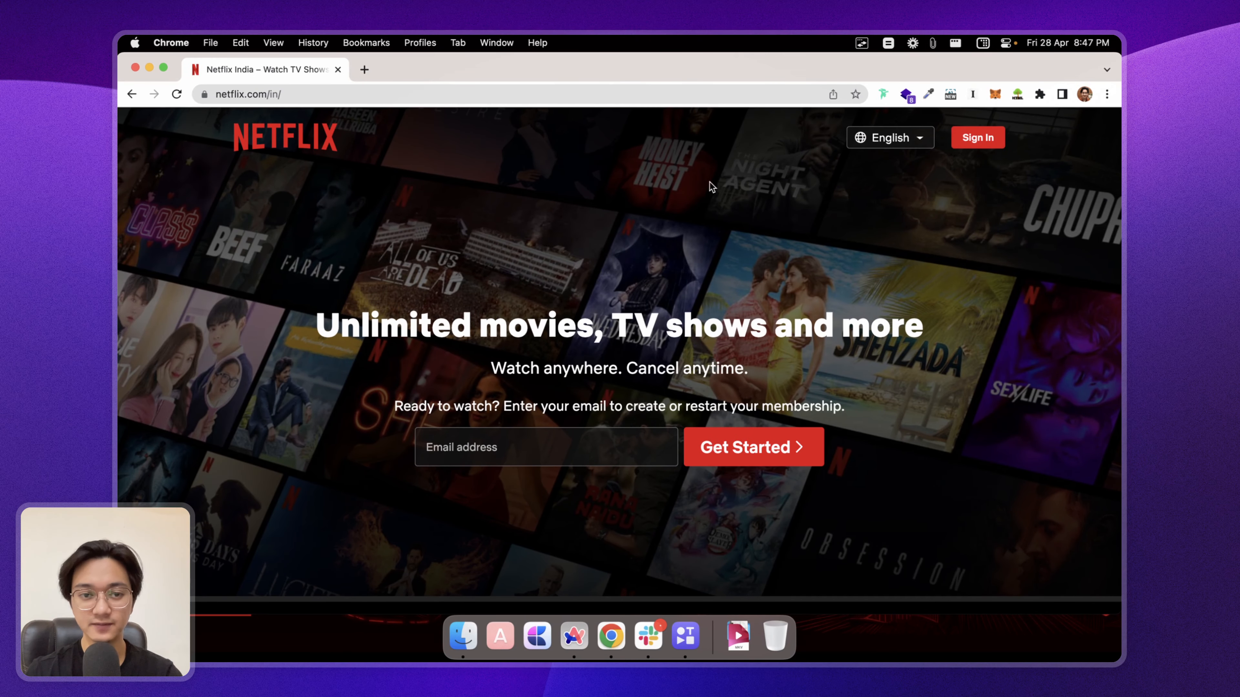
key(ctrl+Right)
drag(884, 232, 891, 159)
Step: Try removing the Nav Bar's cyan fill, and undo the removal
click(1107, 592)
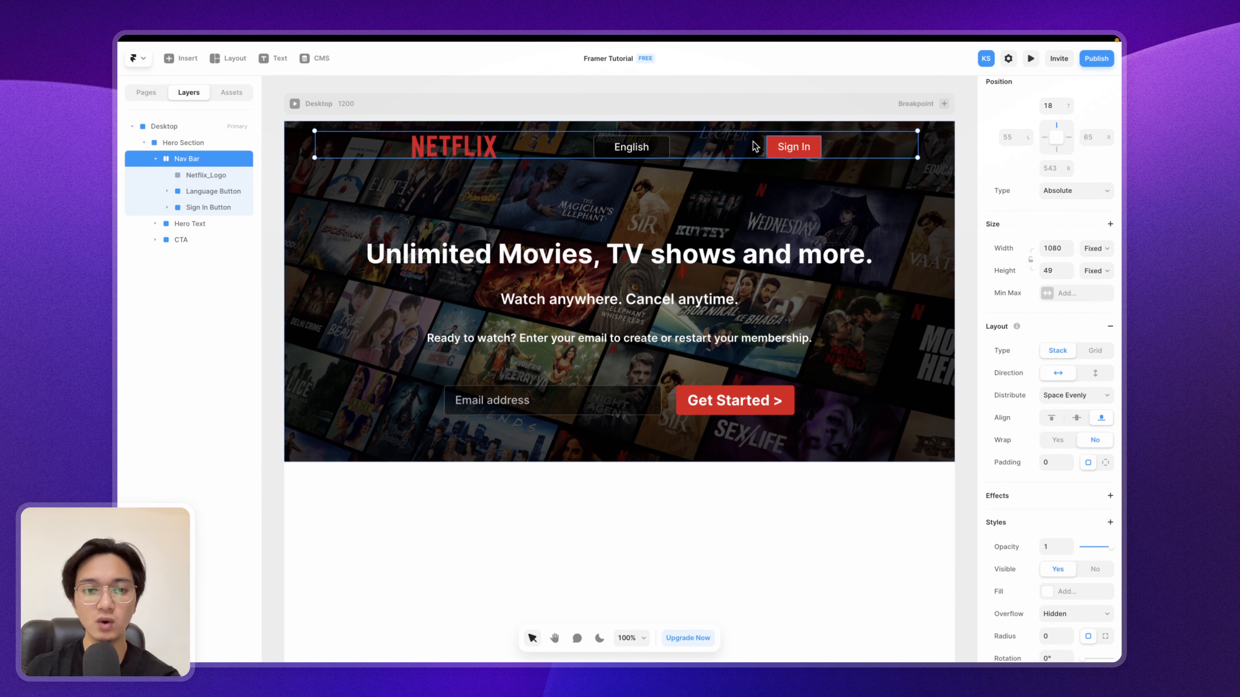
key(super+z)
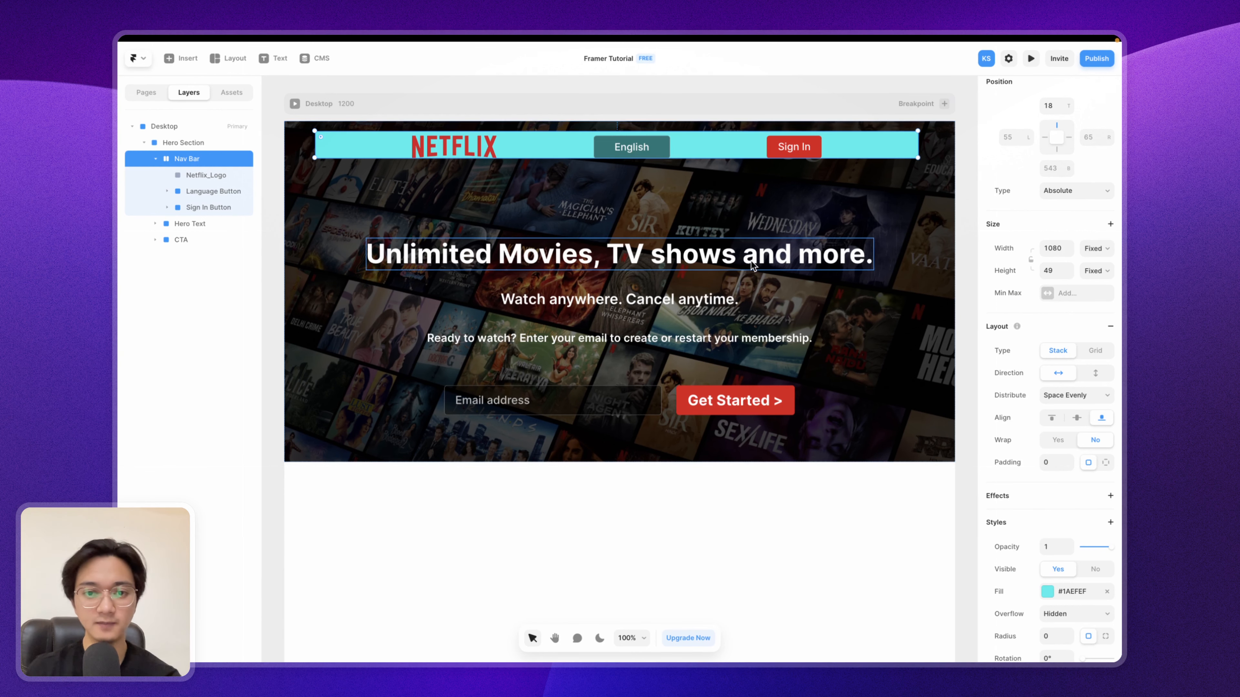
Step: Set the Nav Bar stack's distribution to Space Between so the logo and Sign In button sit at opposite ends
click(659, 142)
click(764, 147)
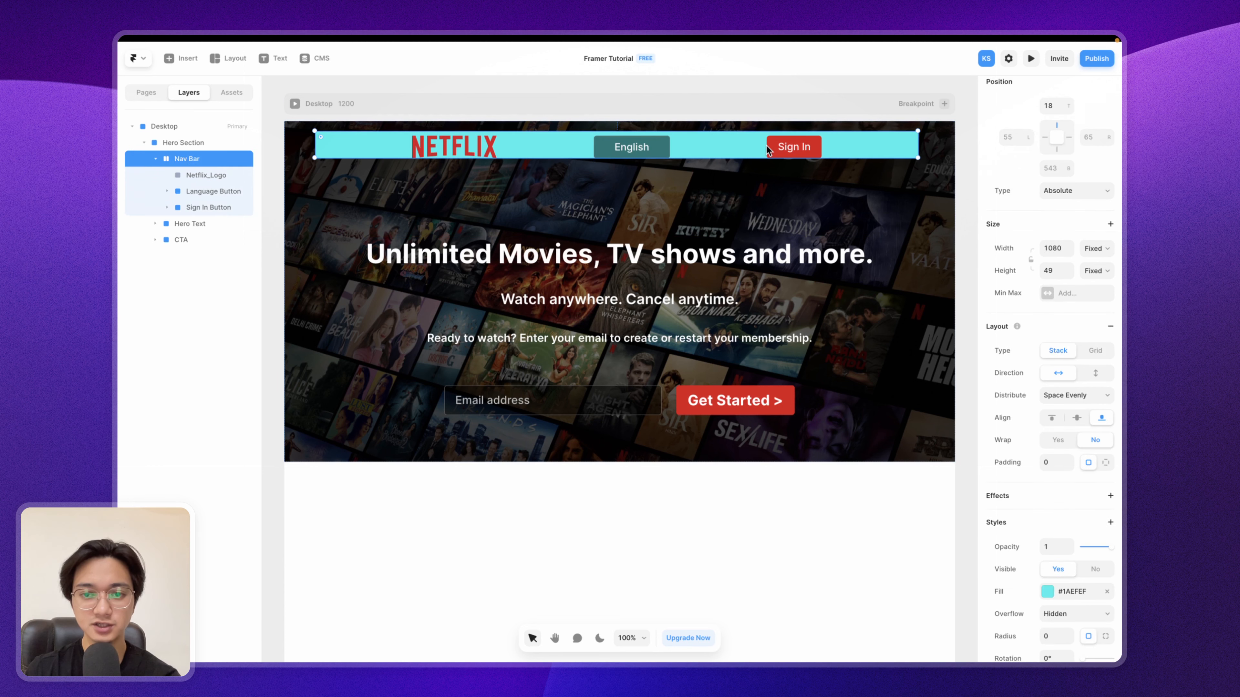
click(770, 150)
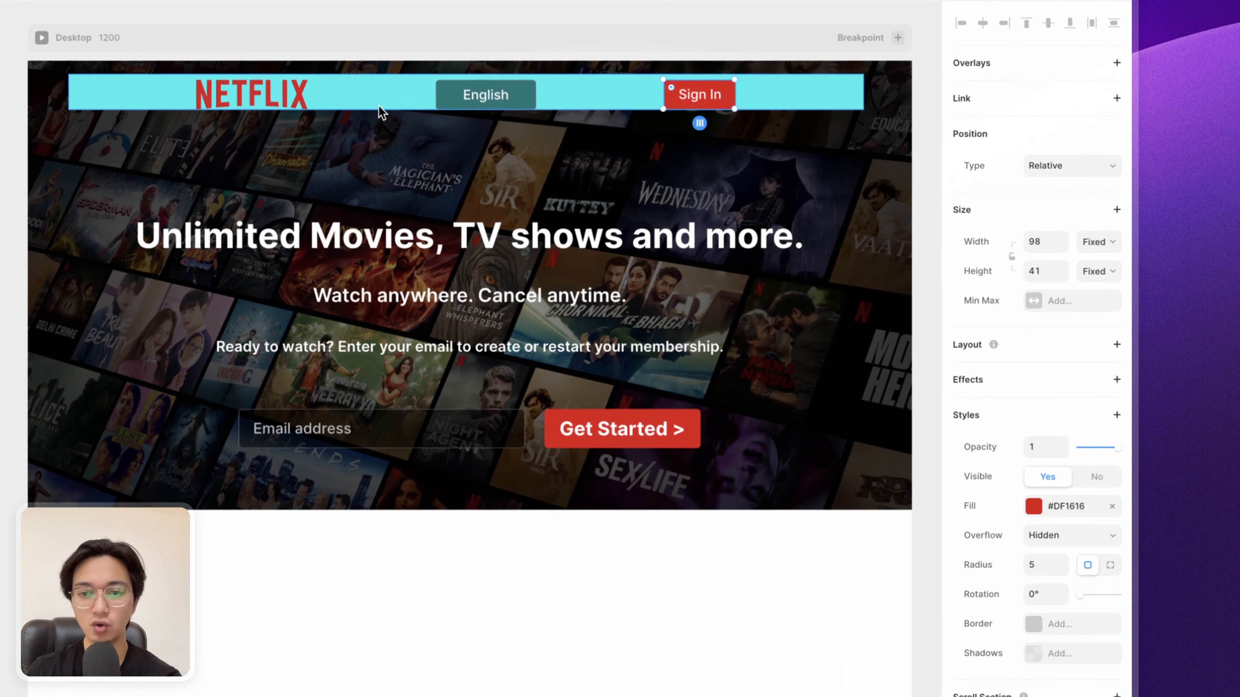
click(550, 155)
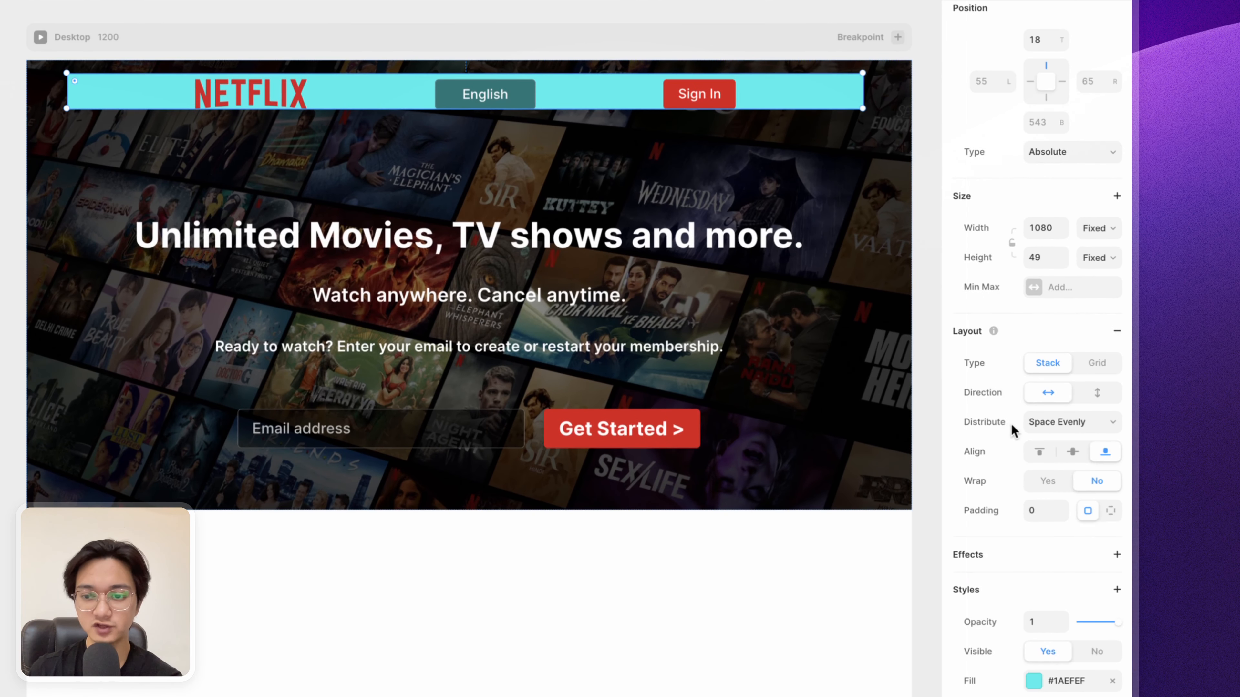
click(1055, 425)
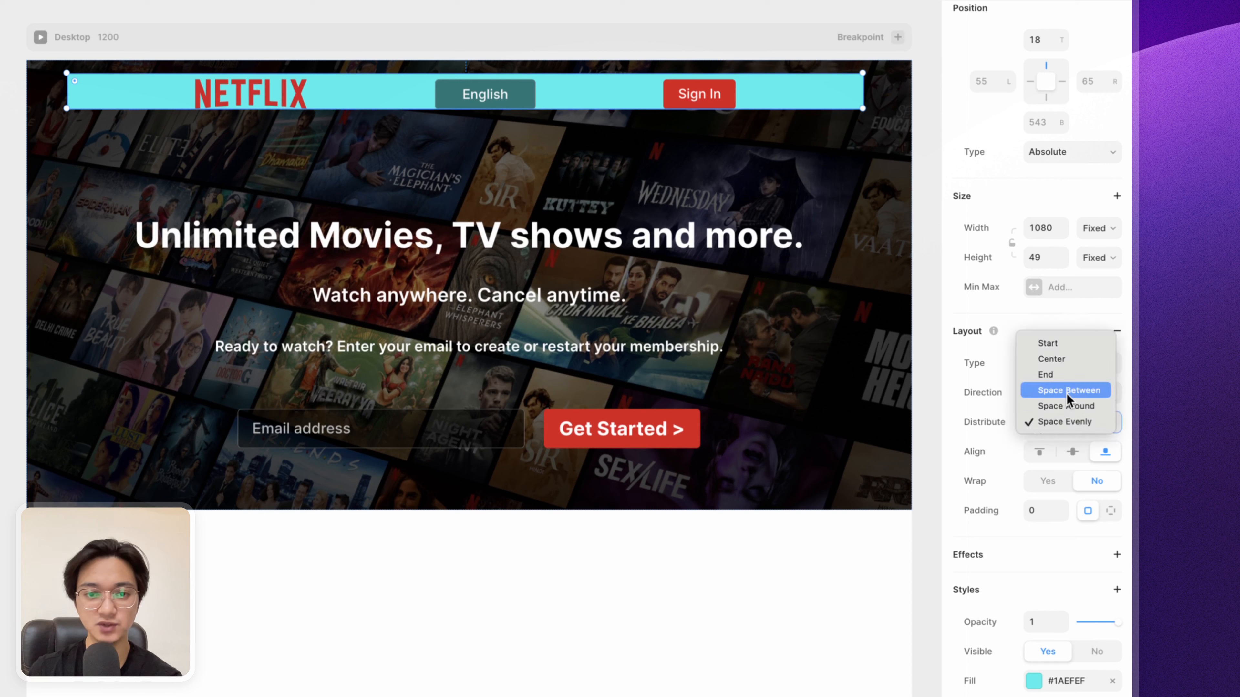
click(1068, 393)
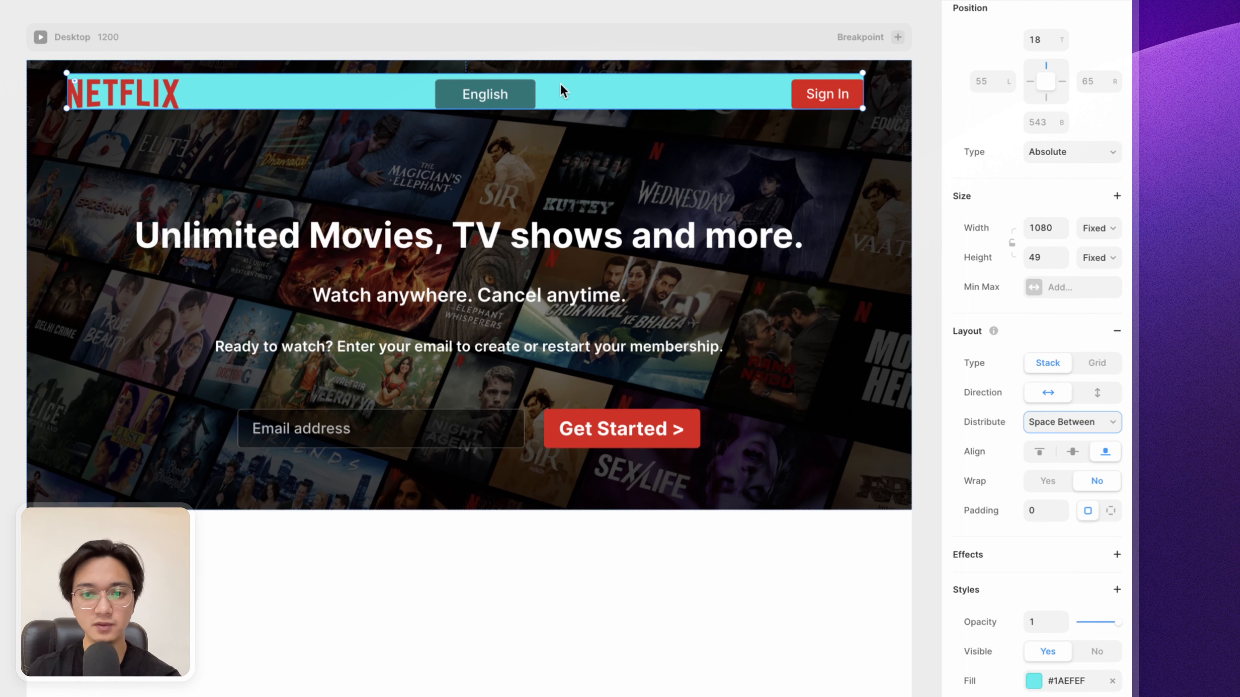
Step: Try wrapping the Language Button and Sign In Button together in a new stack, and undo it
click(525, 85)
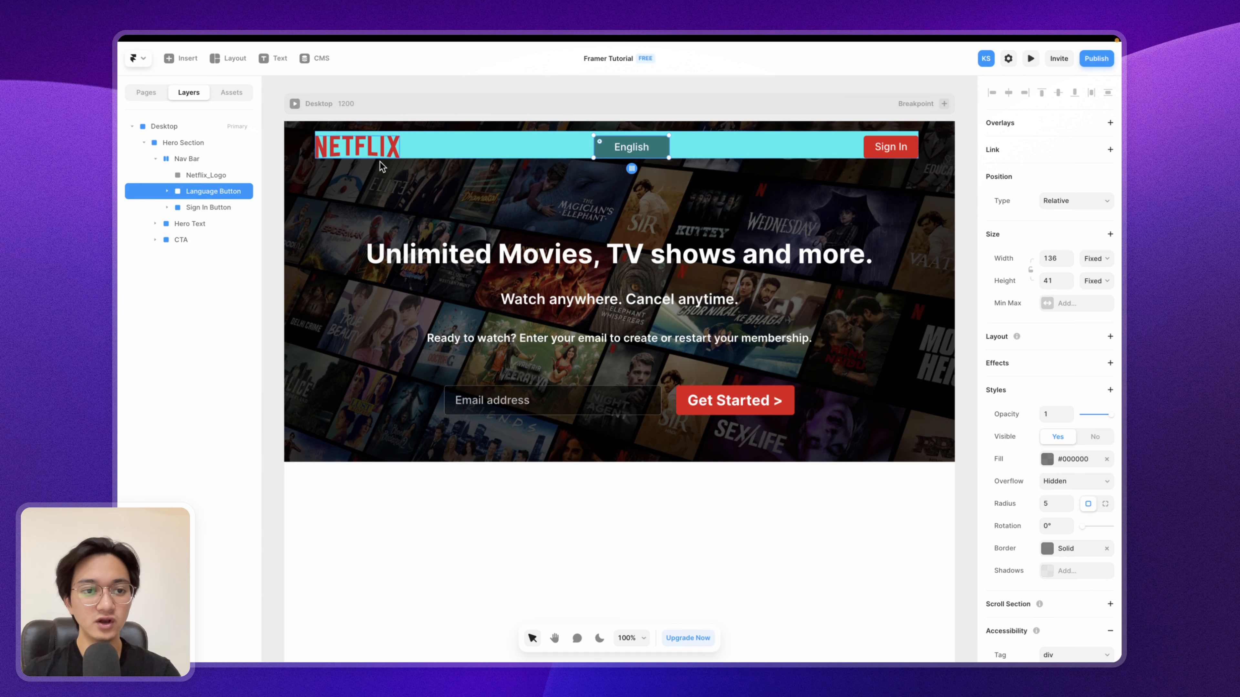
shift+click(868, 147)
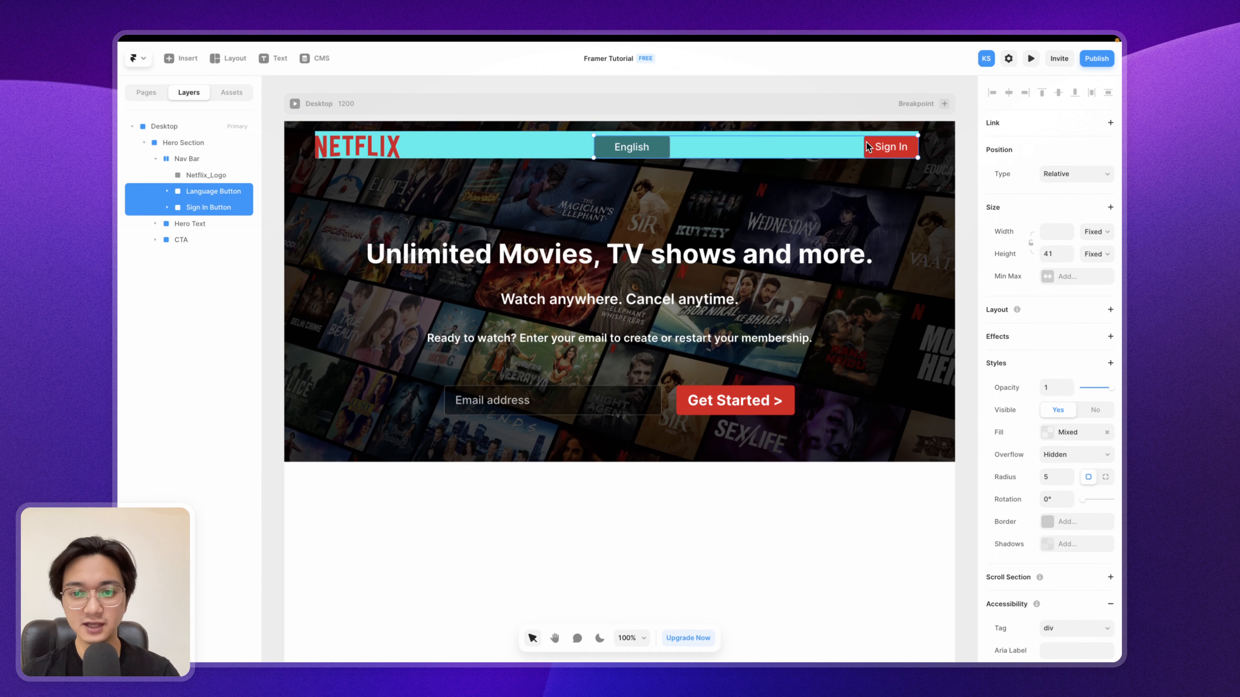
right_click(866, 142)
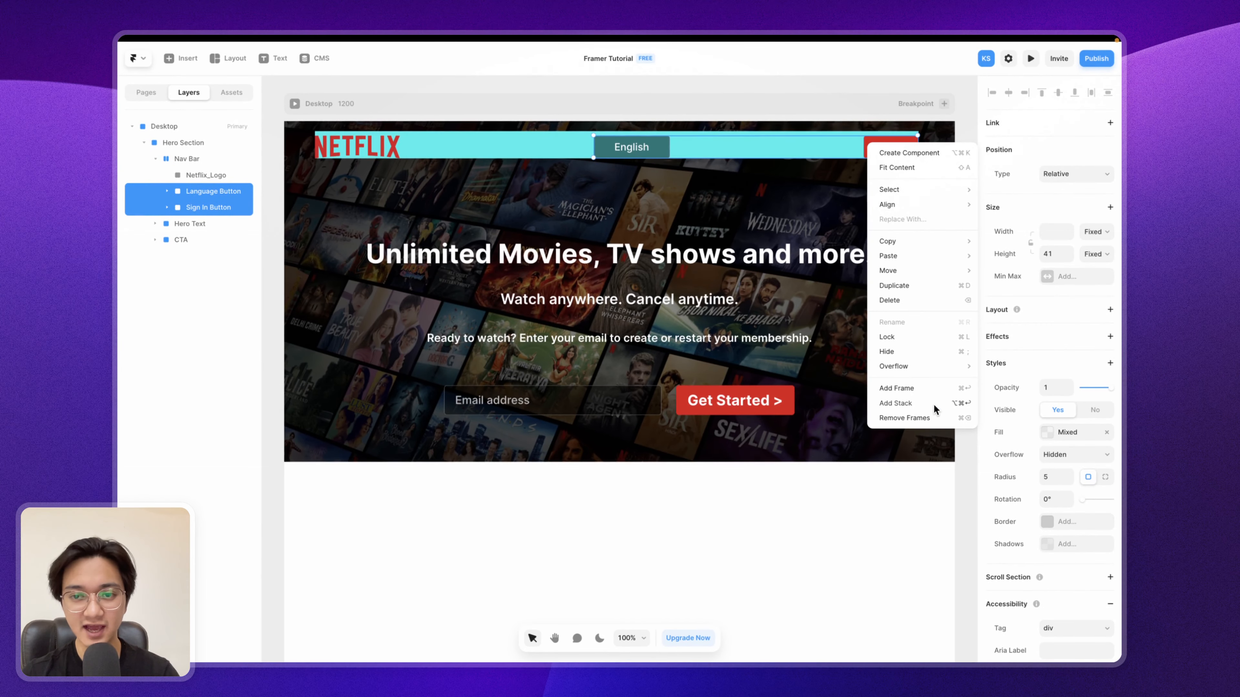
click(934, 406)
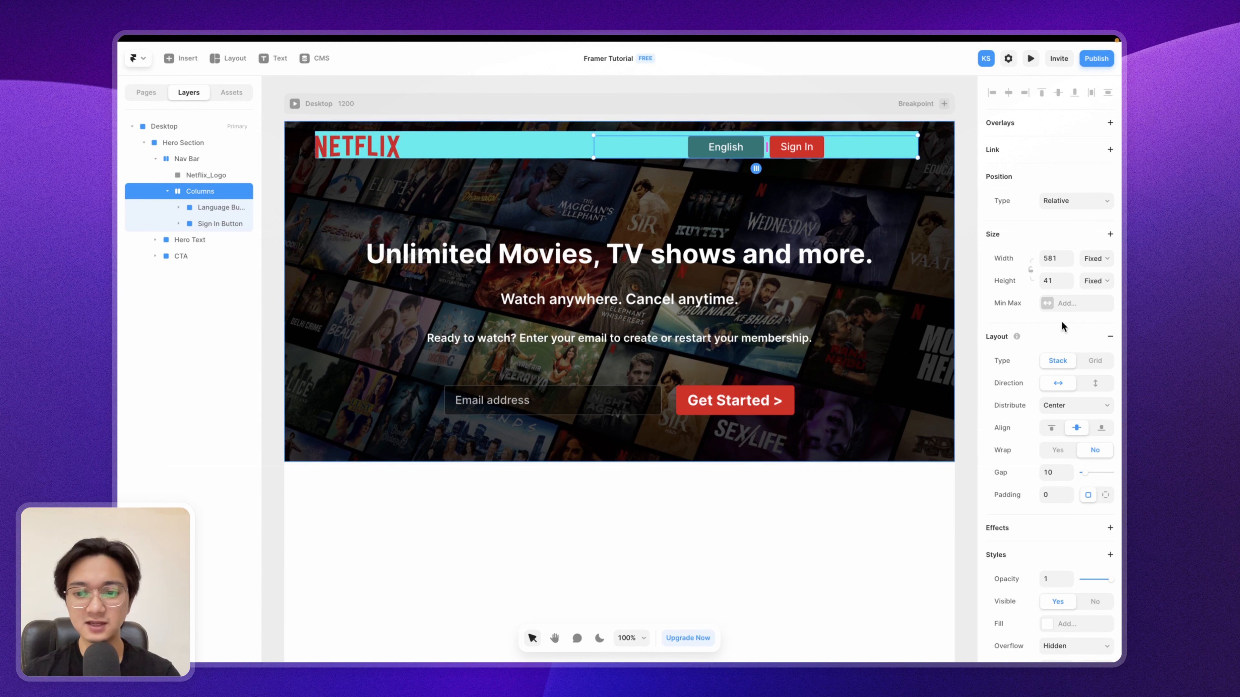
key(super+z)
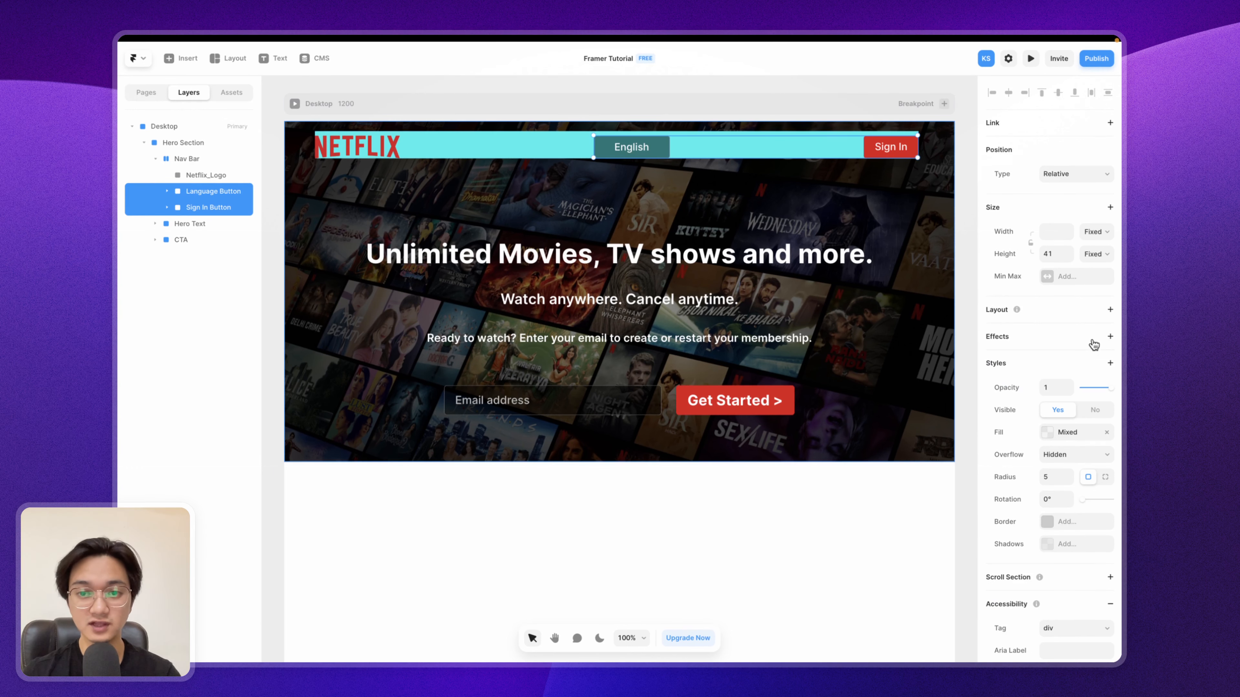
Step: Wrap the Language and Sign In buttons in a frame with a horizontal stack layout, and shrink its width to about 252
right_click(871, 149)
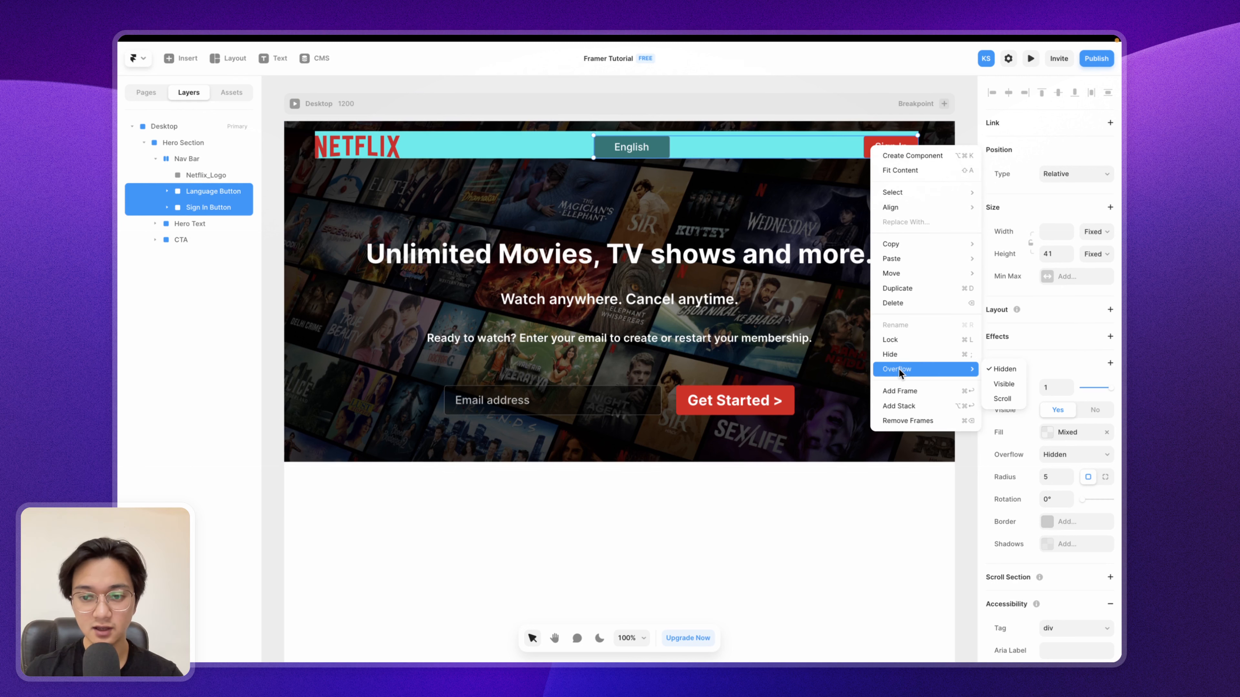
click(919, 393)
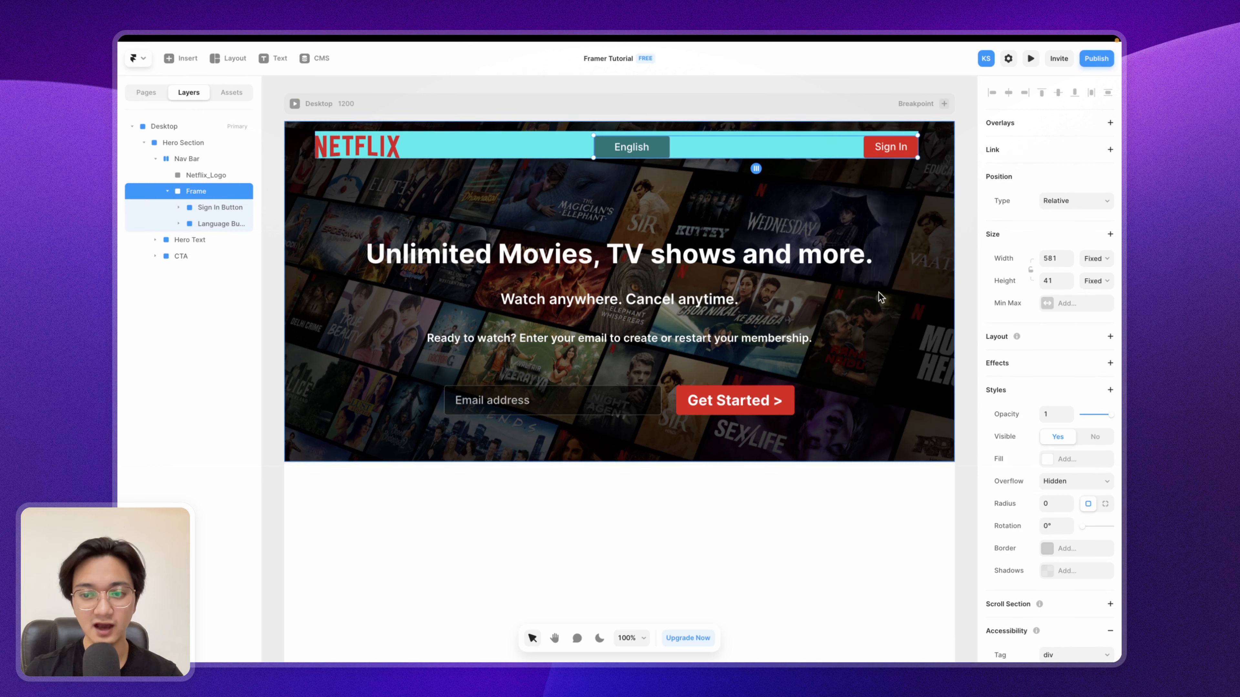
click(1109, 337)
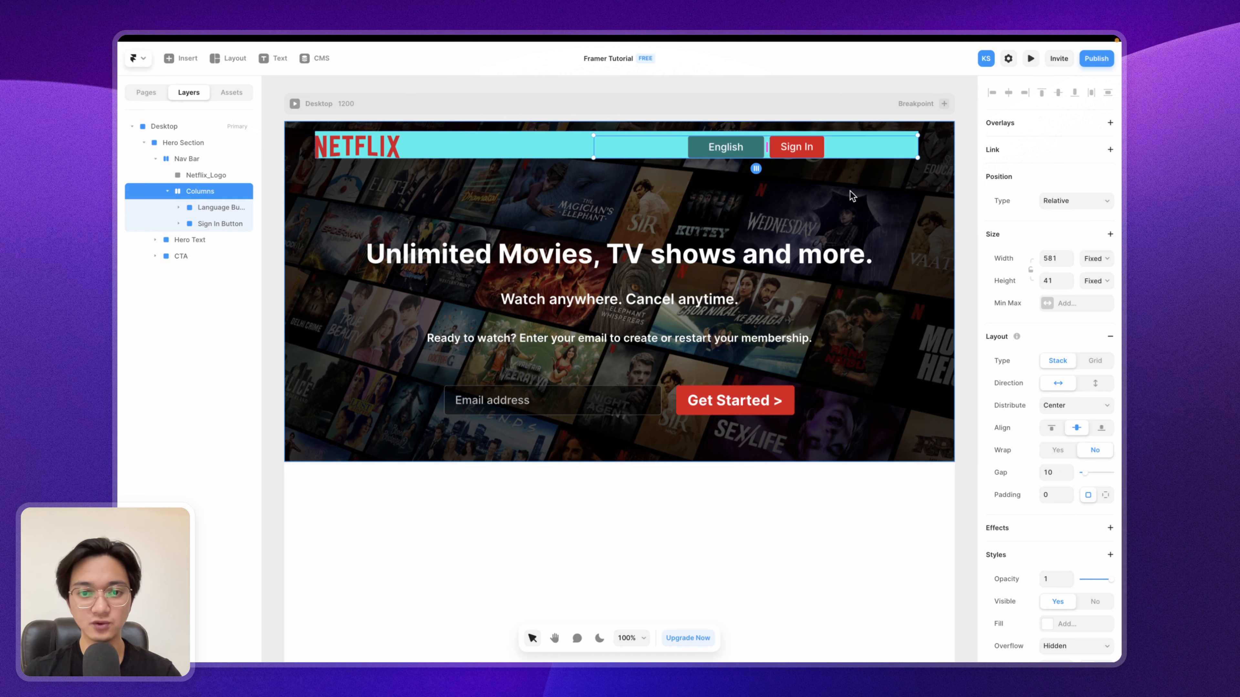
drag(592, 143, 777, 155)
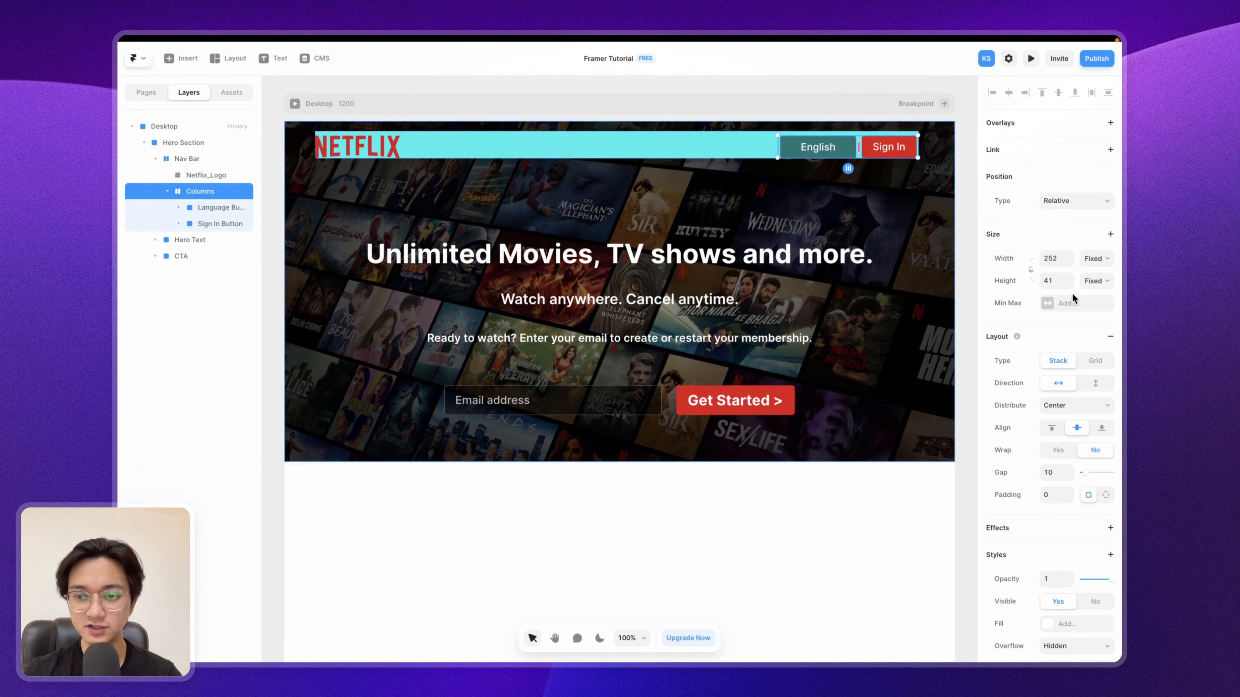
click(1093, 258)
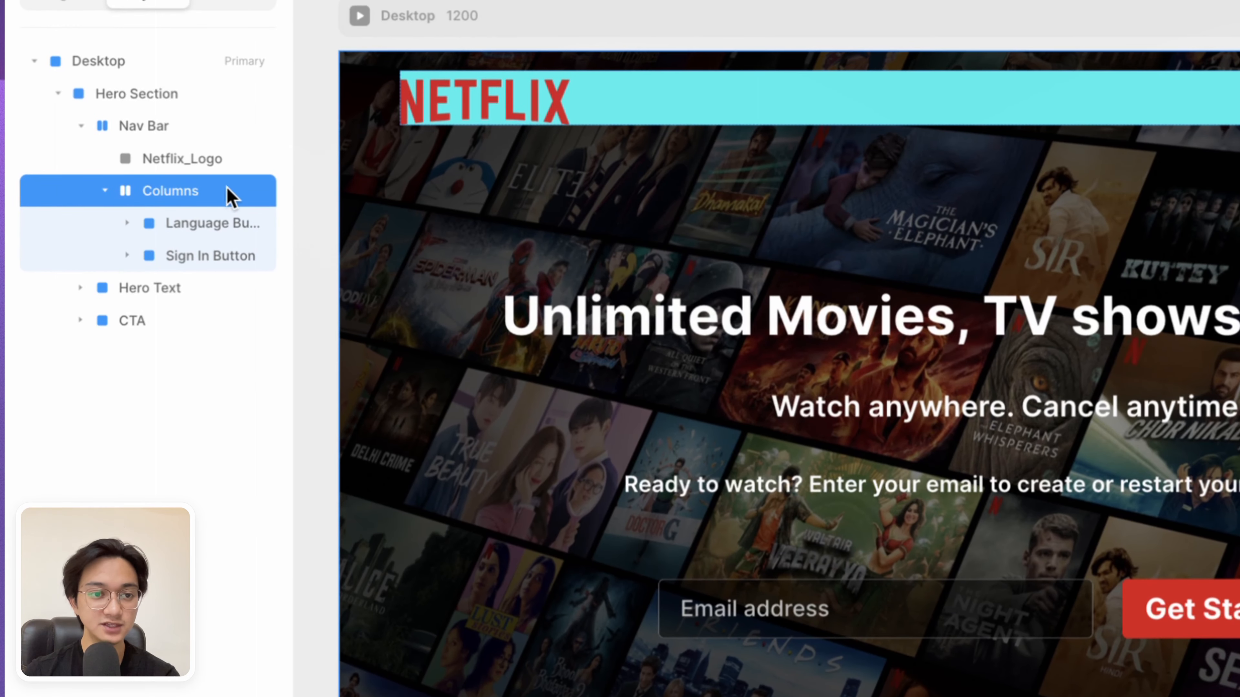
Step: Rename the new stack holding the two buttons as Nav Buttons
double_click(229, 191)
text(Buto)
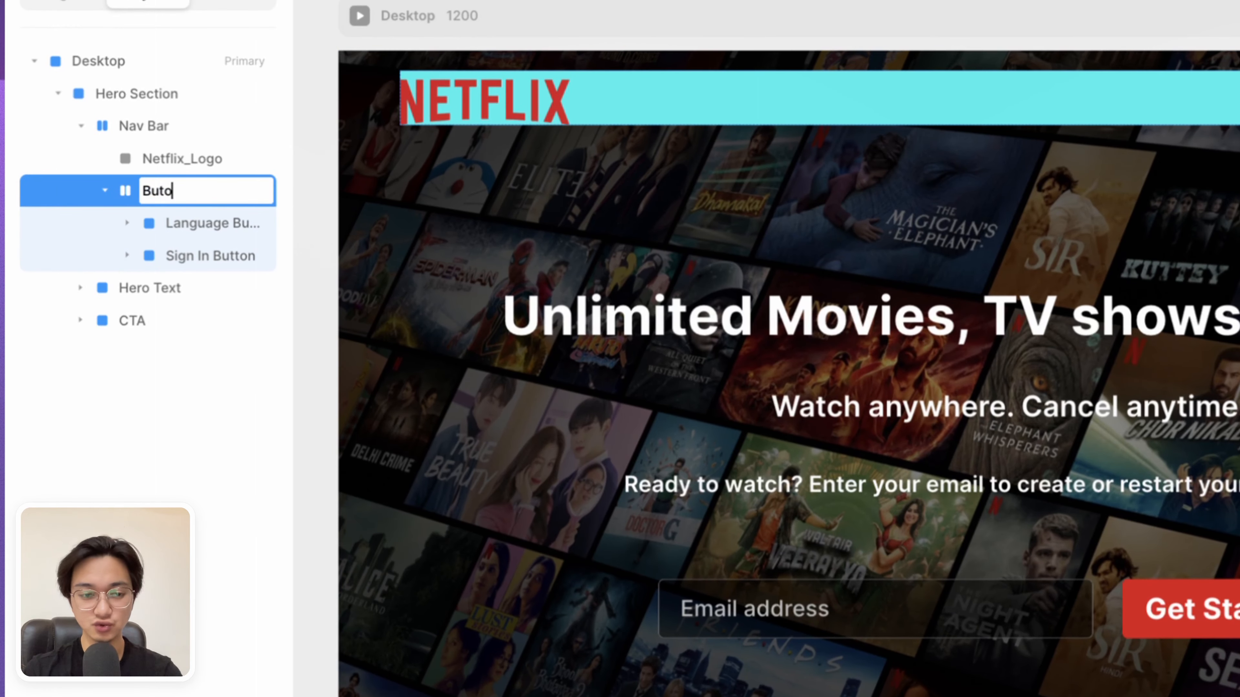
text(ontons)
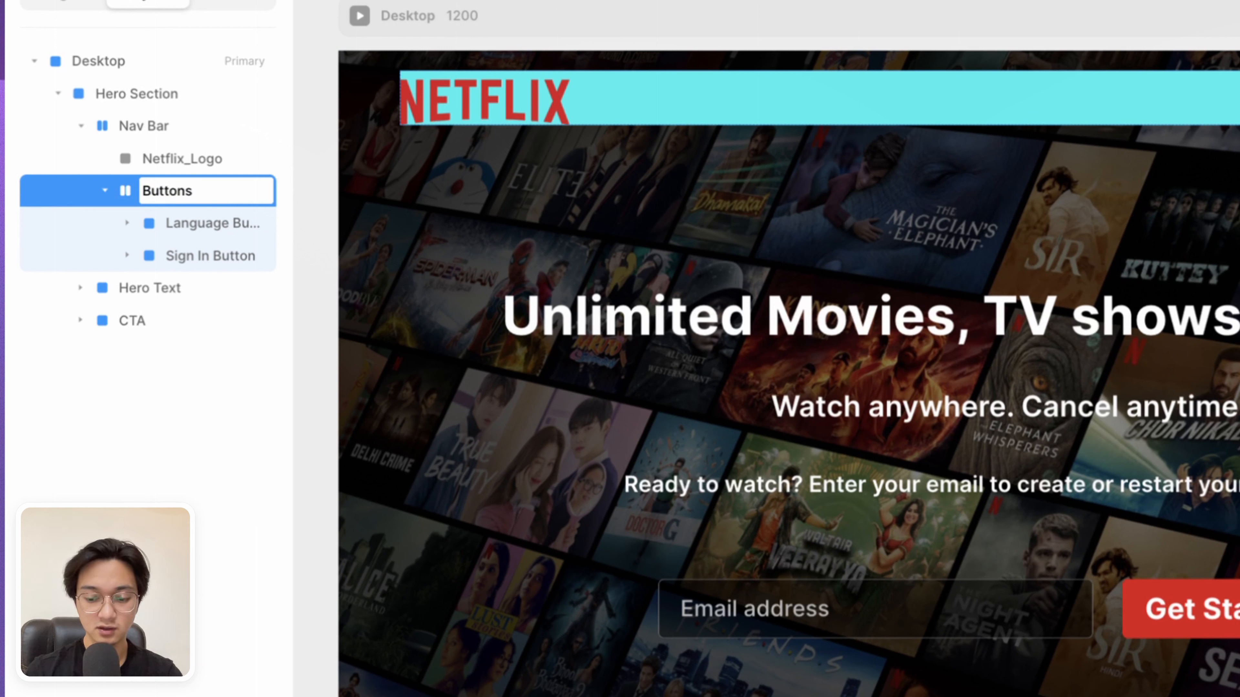
text(Nav)
key(Return)
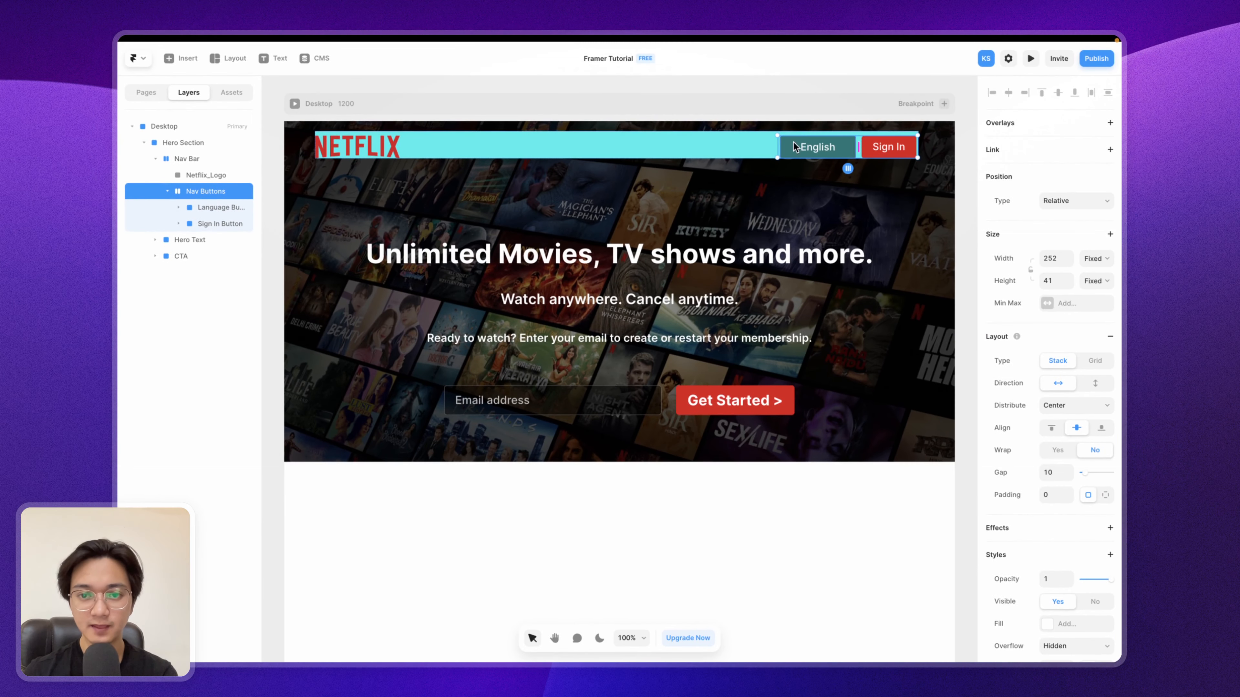
Step: Widen the Nav Buttons stack to about 339, and change its width sizing to Fit Content
drag(777, 145, 728, 145)
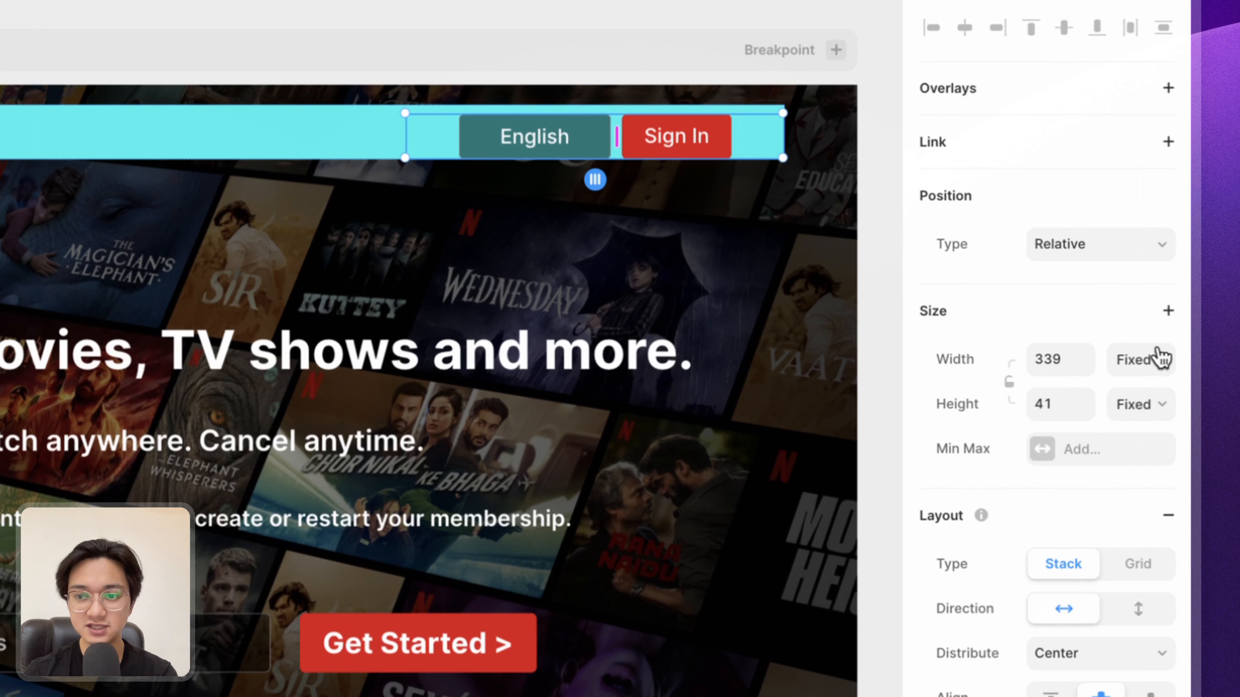
click(1098, 258)
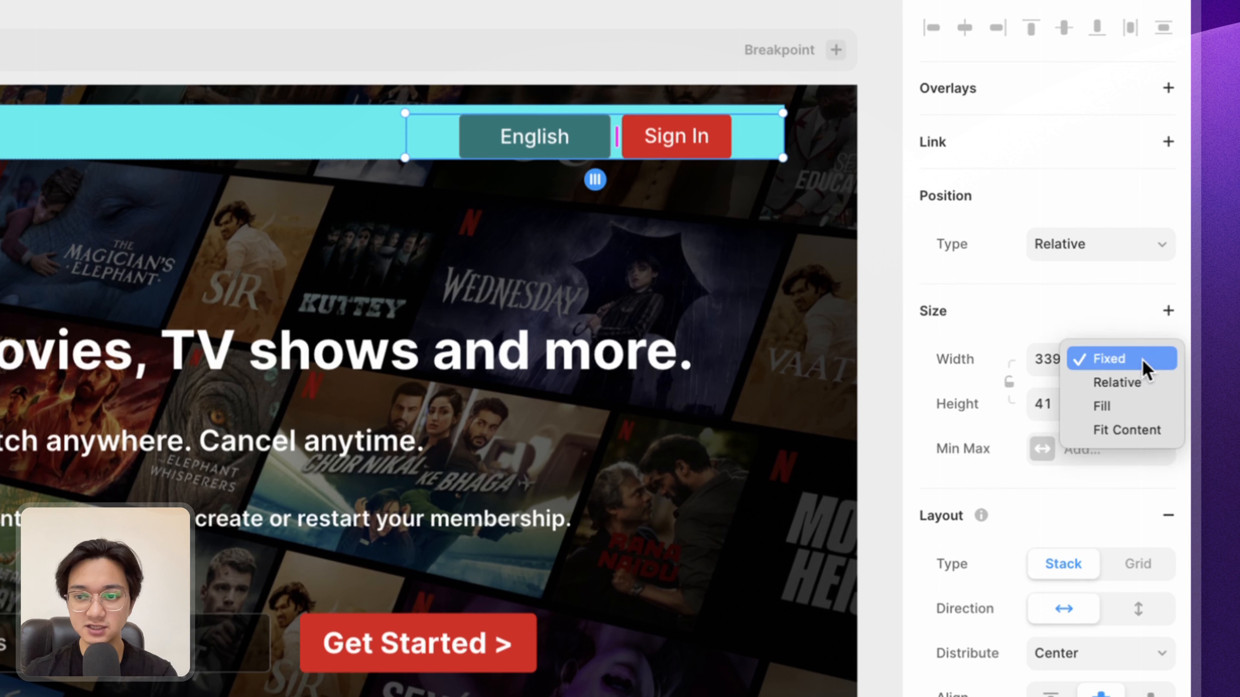
click(1128, 435)
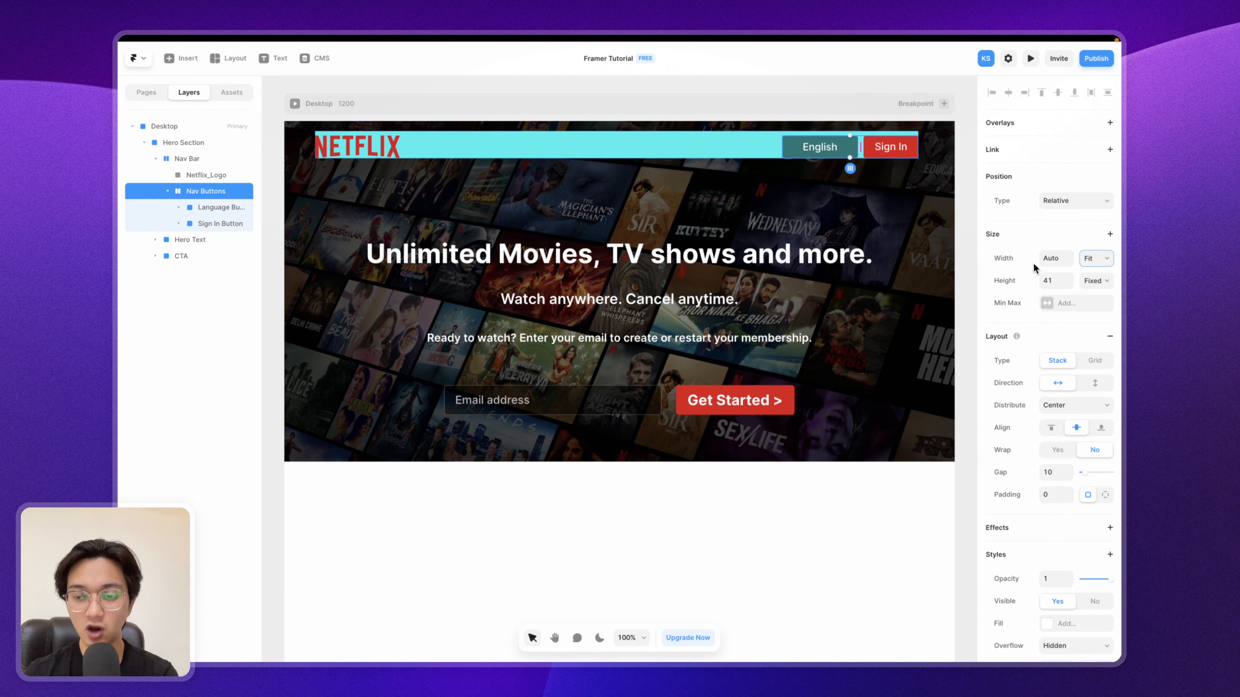
scroll(1033, 262, down, 2)
scroll(1033, 263, down, 1)
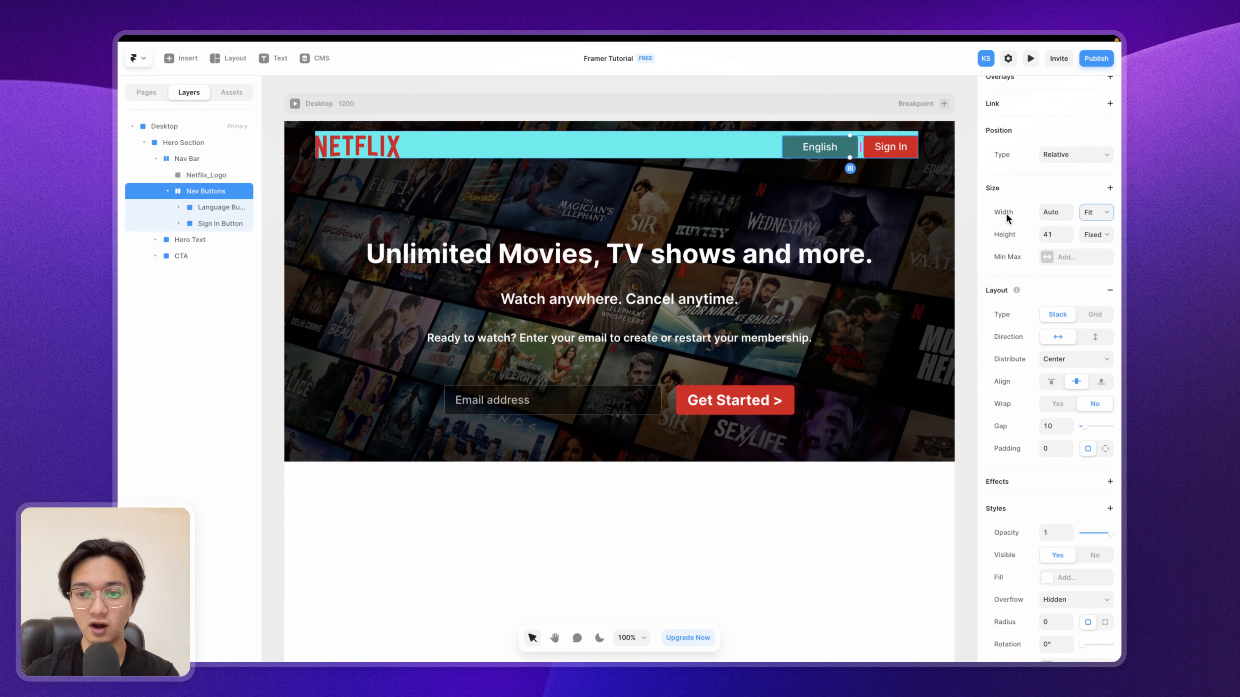
click(1090, 214)
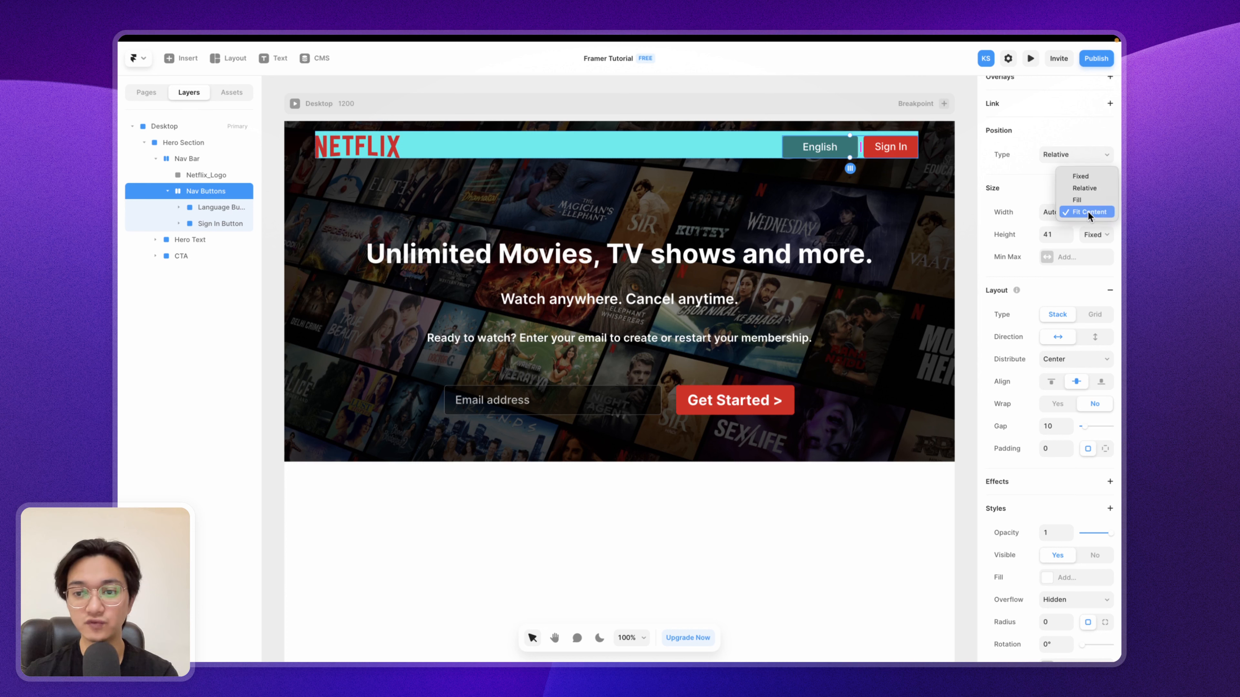
click(1026, 212)
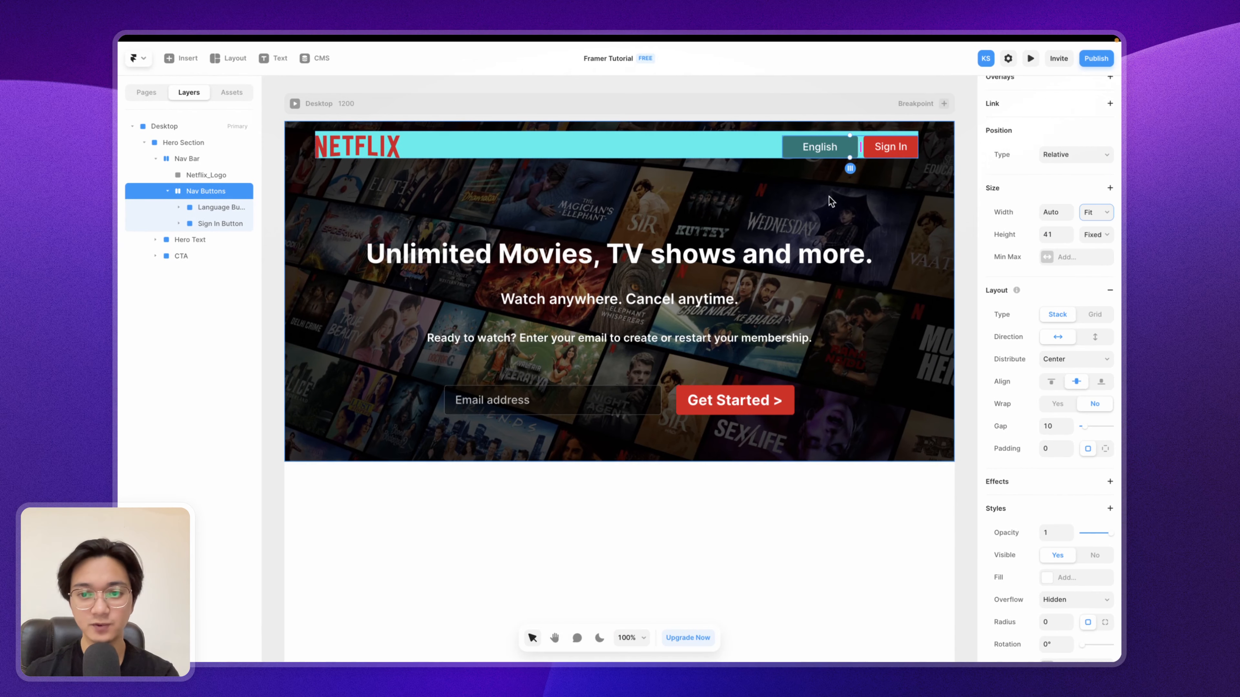
Step: Align the Nav Bar's contents to the vertical center and remove its cyan fill
click(727, 149)
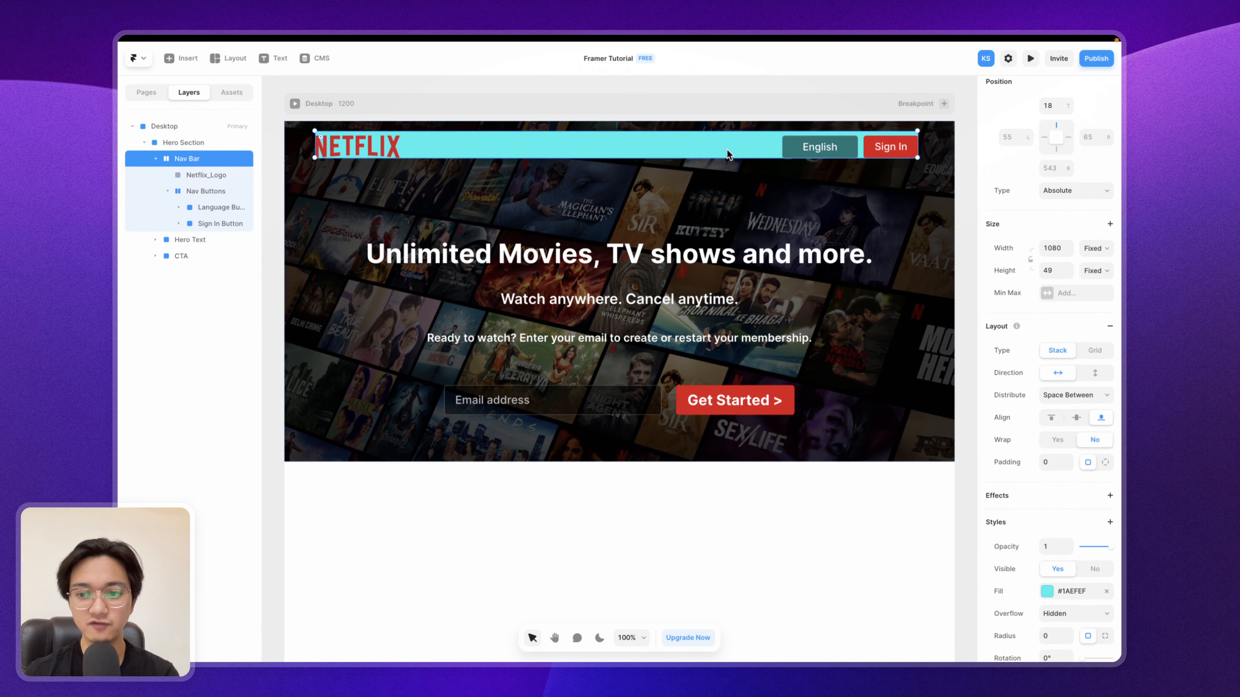
click(1076, 420)
scroll(1100, 493, down, 2)
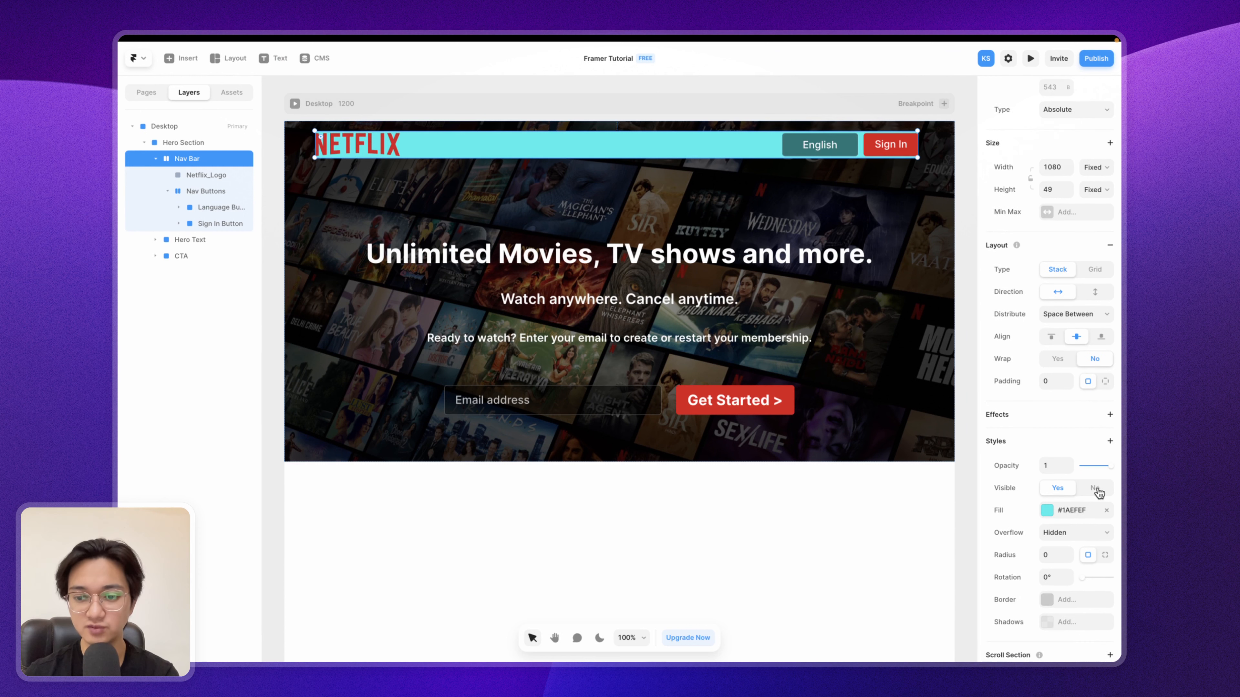
click(1107, 511)
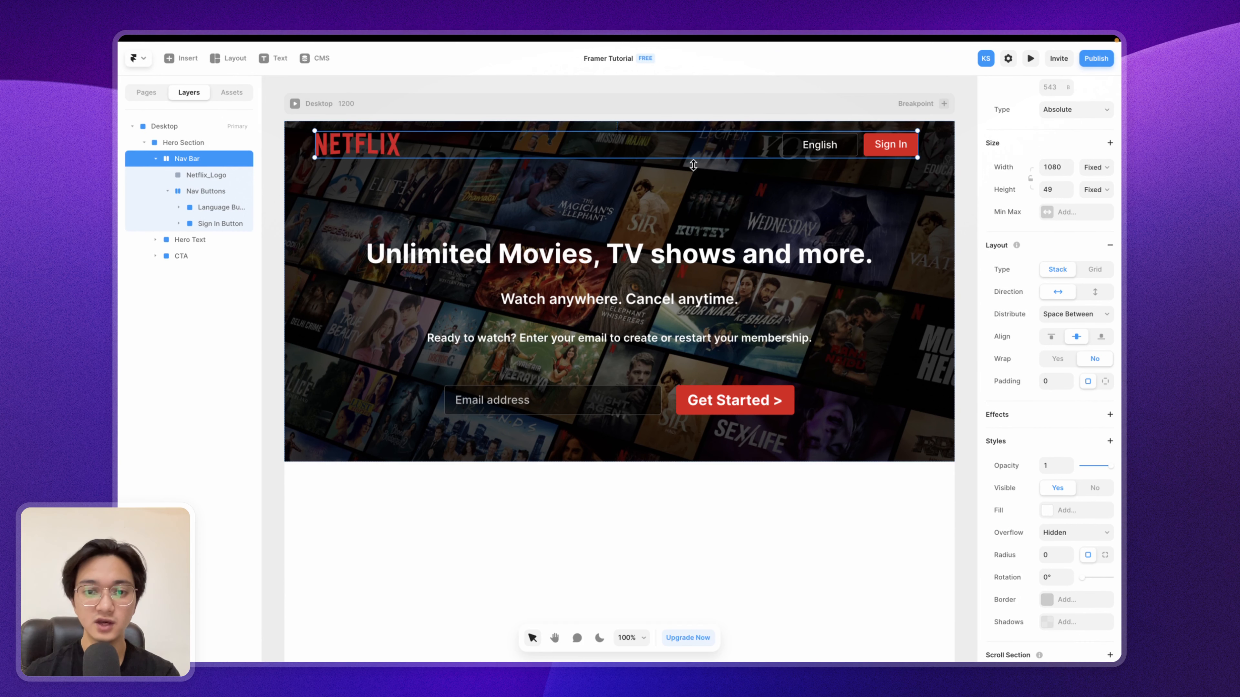
click(645, 194)
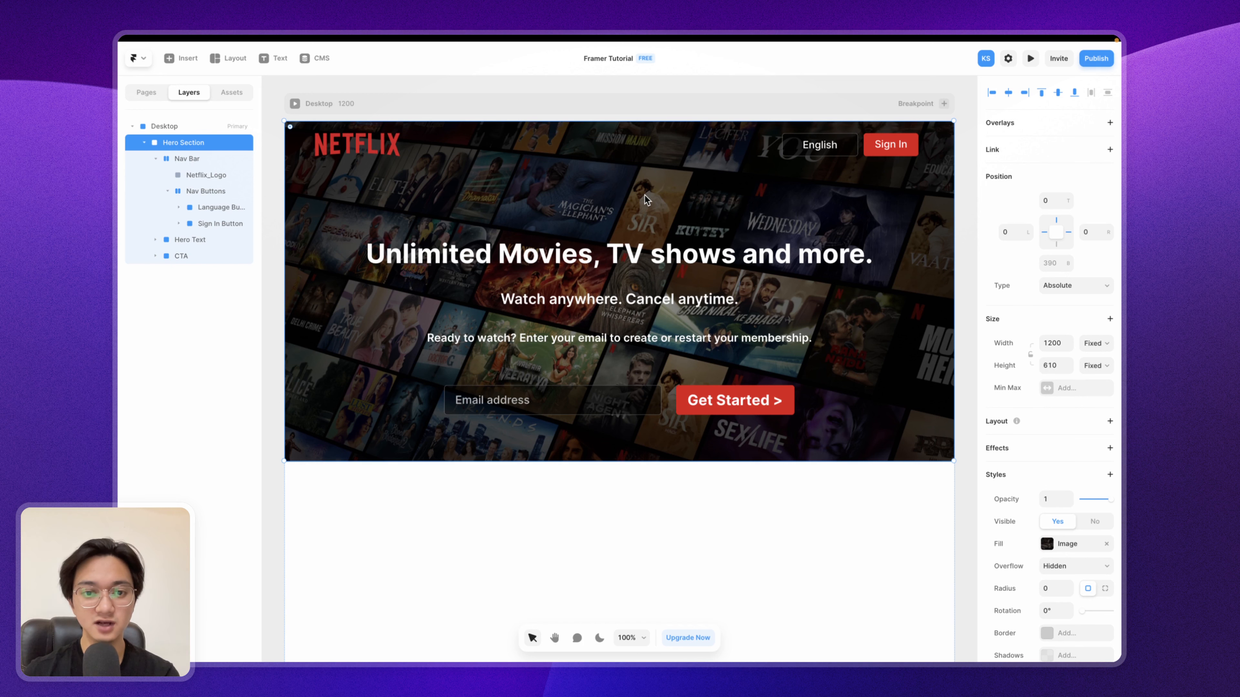
Step: Add a vertical stack layout to the Hero Text frame
scroll(645, 194, down, 3)
click(665, 272)
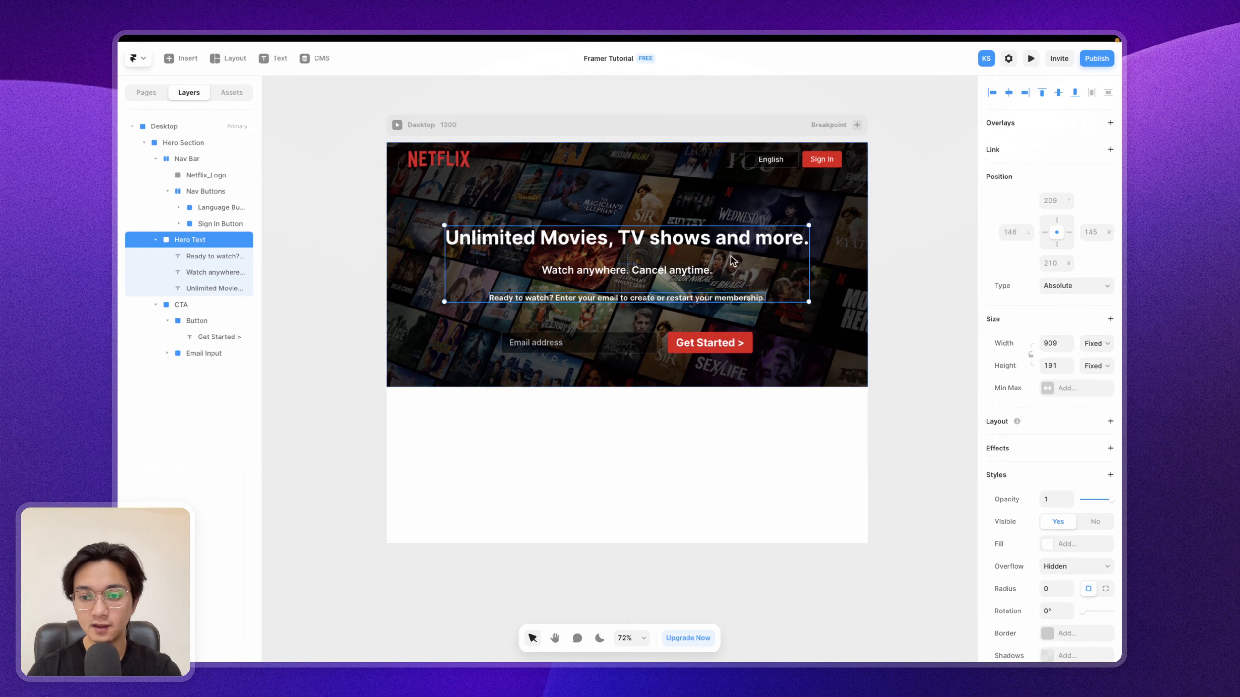
click(1110, 422)
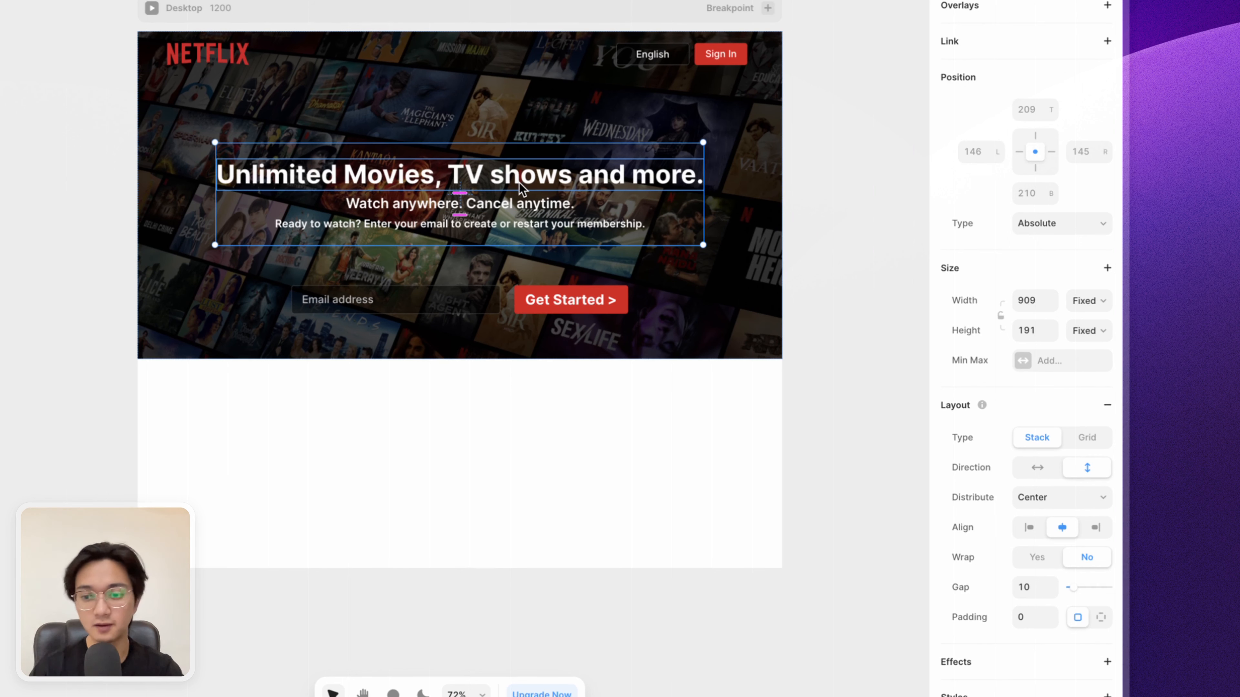
Step: Try the Start, End and Space Between distributions on the Hero Text stack, and return it to Center
click(1027, 495)
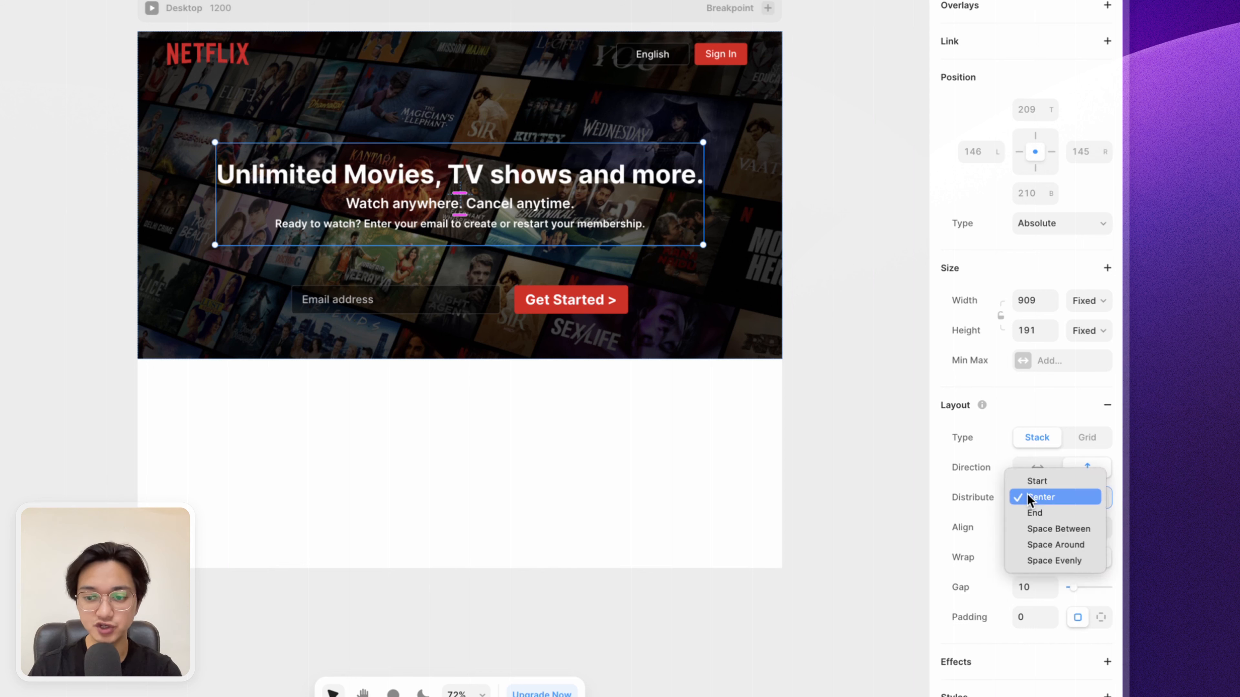
click(1029, 487)
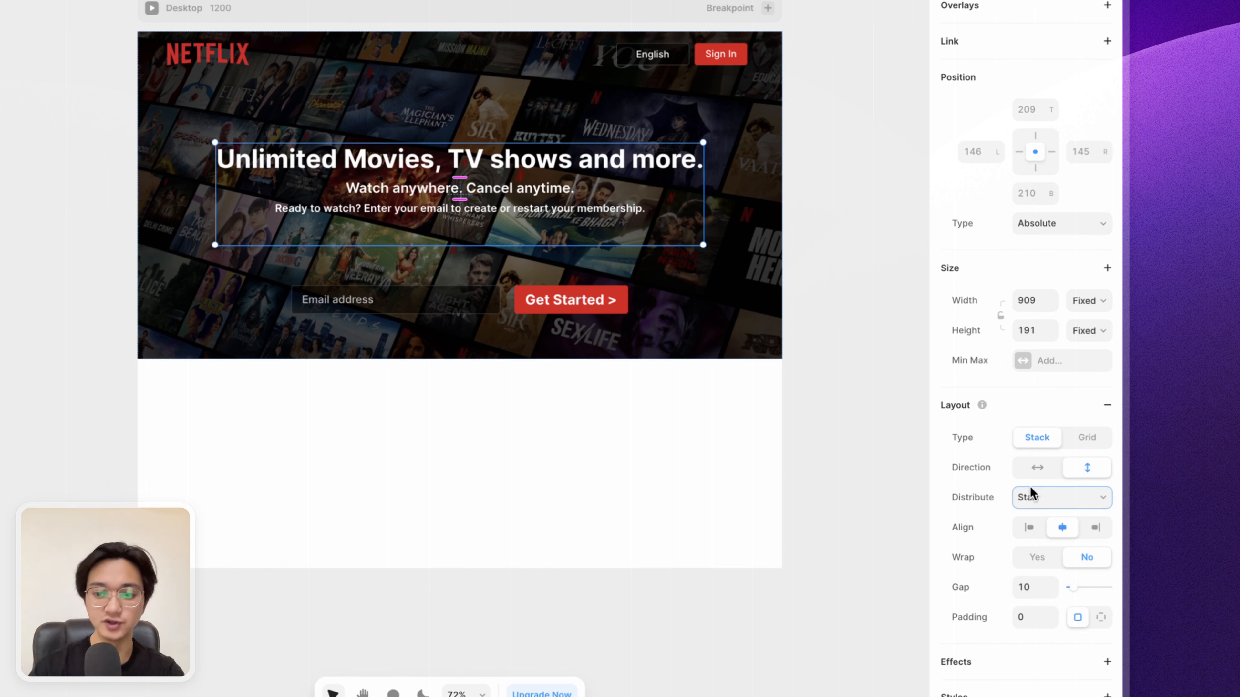
click(1030, 494)
click(1040, 533)
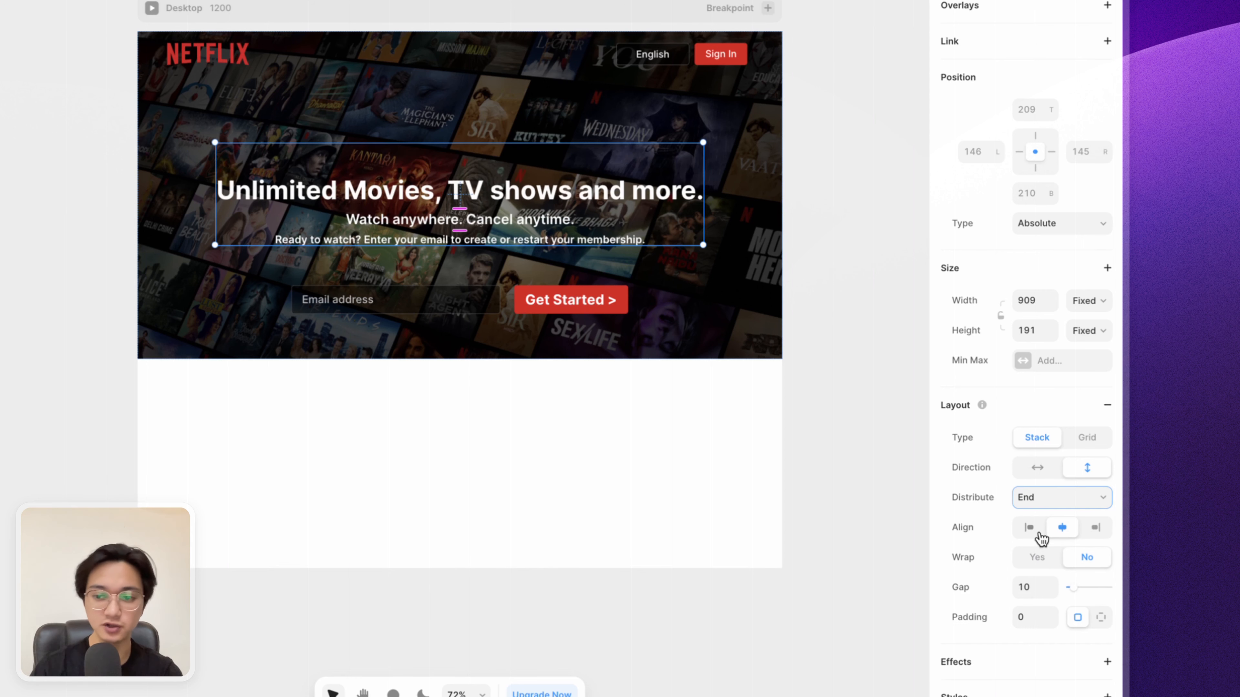
click(1060, 507)
click(1060, 513)
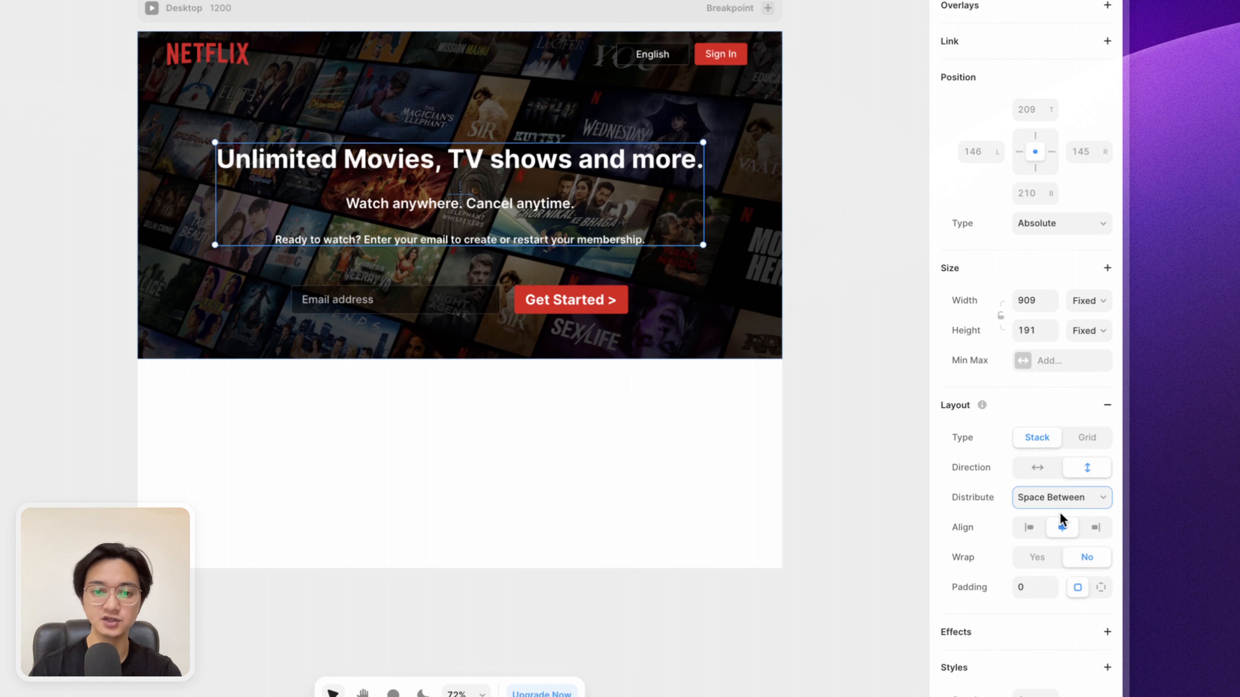
click(1062, 505)
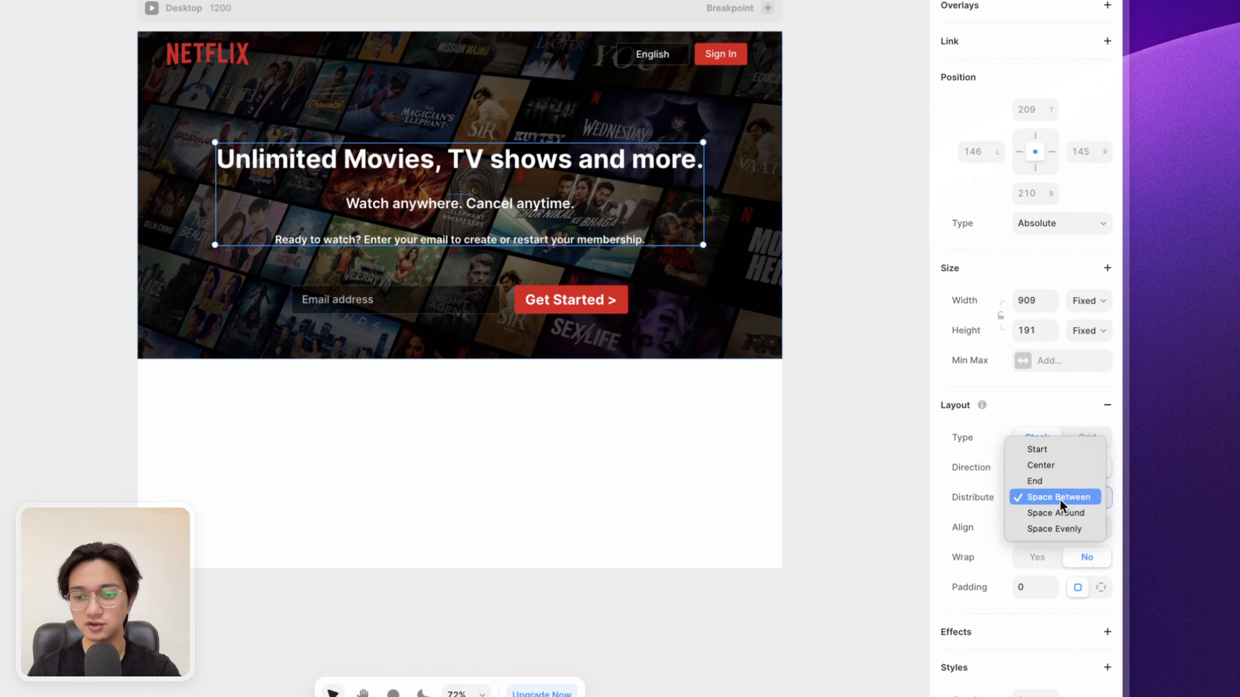
click(1060, 468)
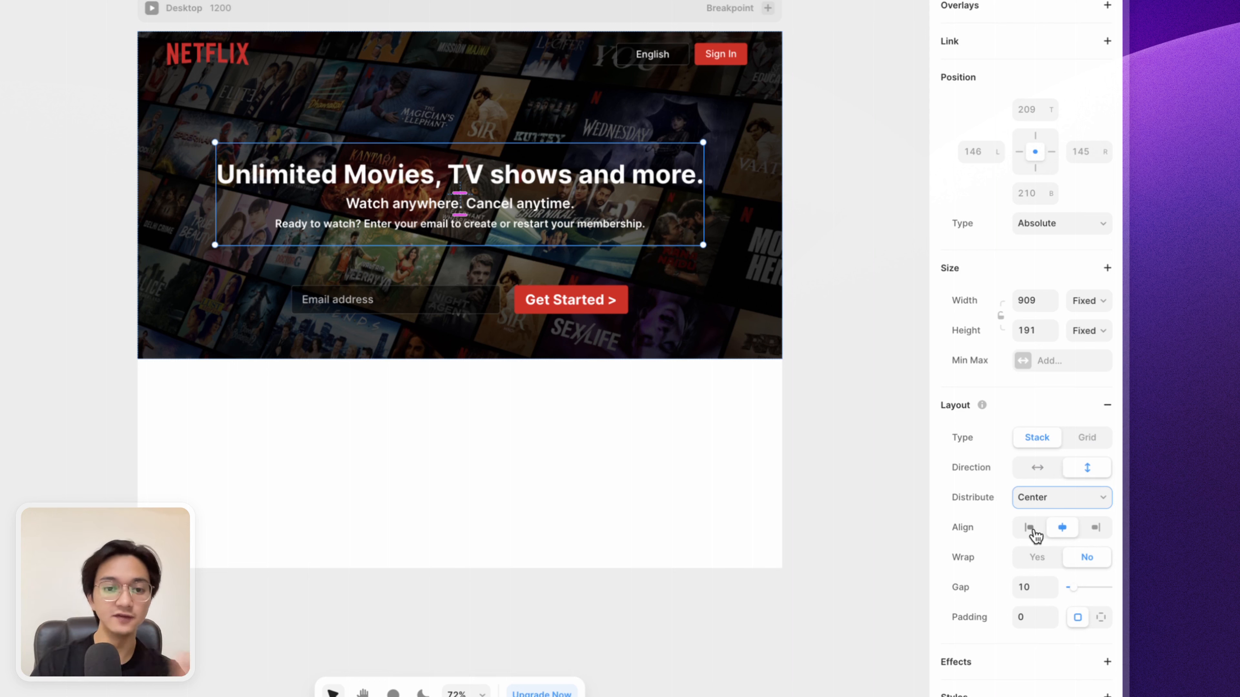
Step: Try left and right alignment on the Hero Text stack, and return it to center alignment
click(1031, 530)
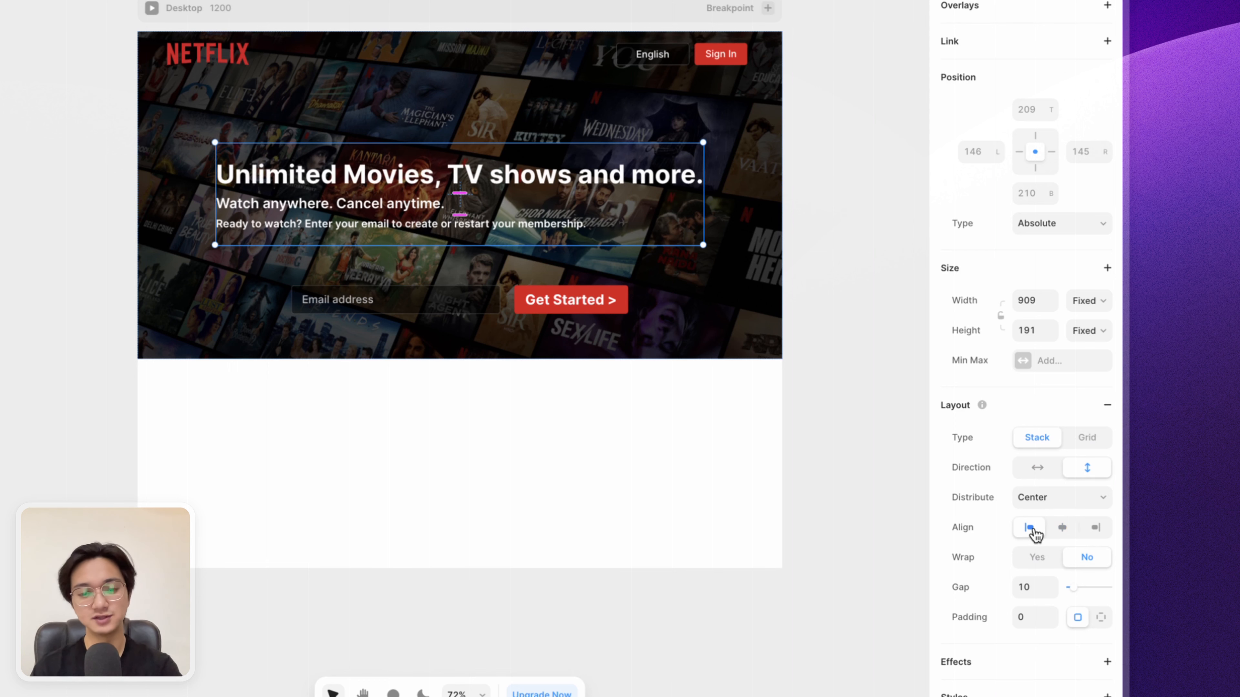
click(1067, 531)
click(1096, 531)
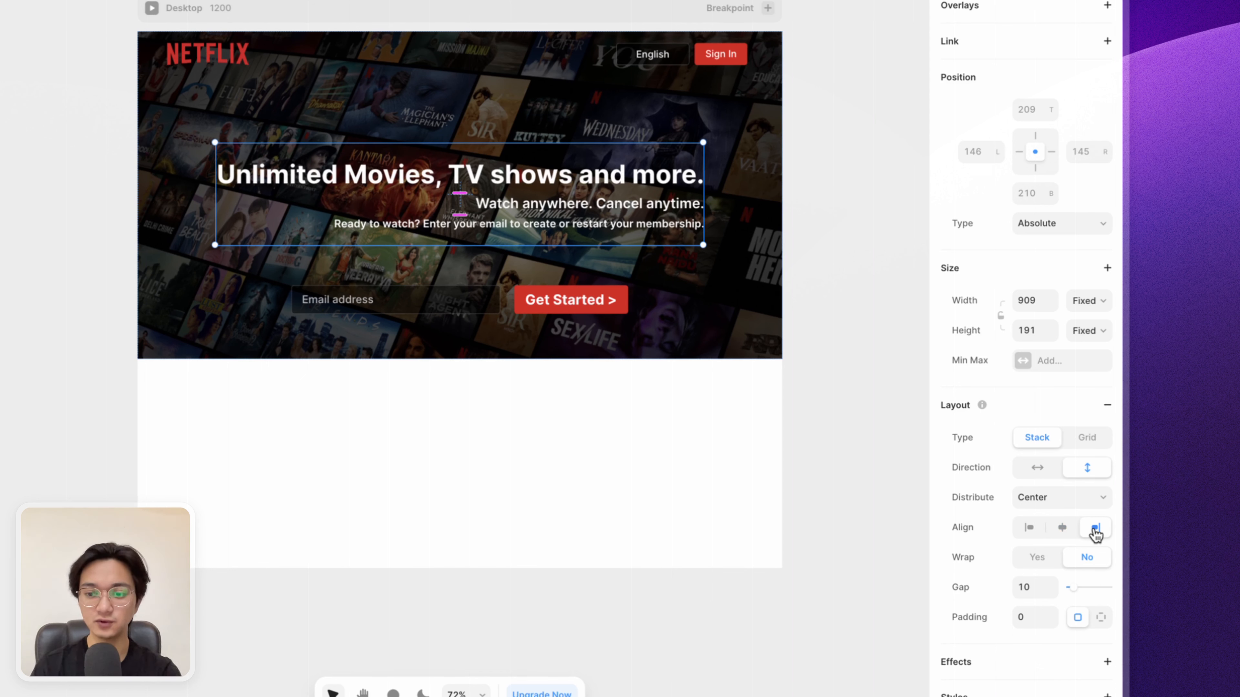
click(1059, 531)
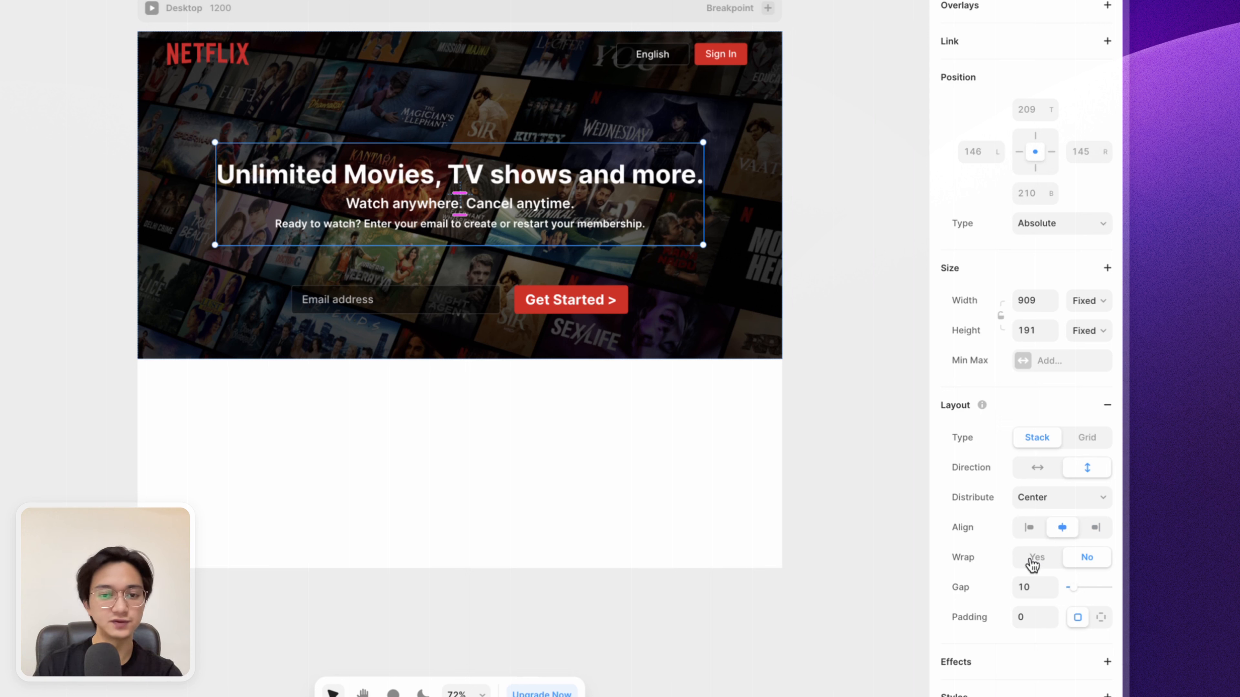
Step: Increase the gap of the Hero Text stack to 20 and fine-tune it to 31
click(1030, 585)
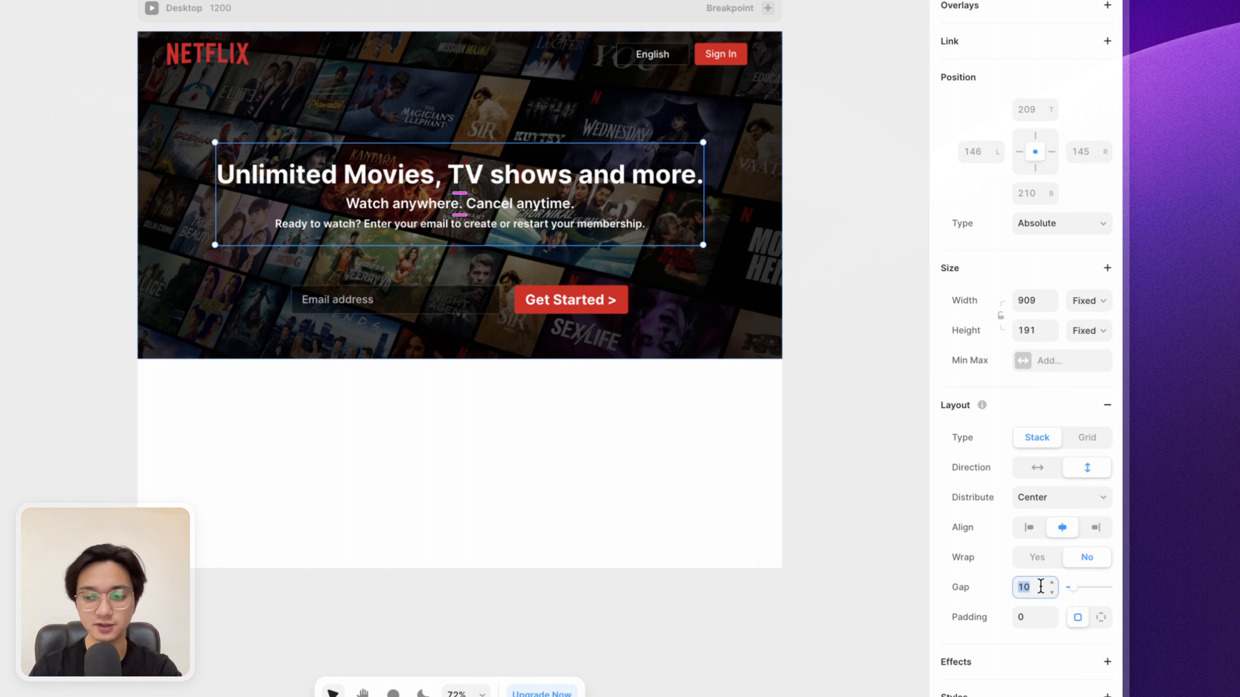
text(20)
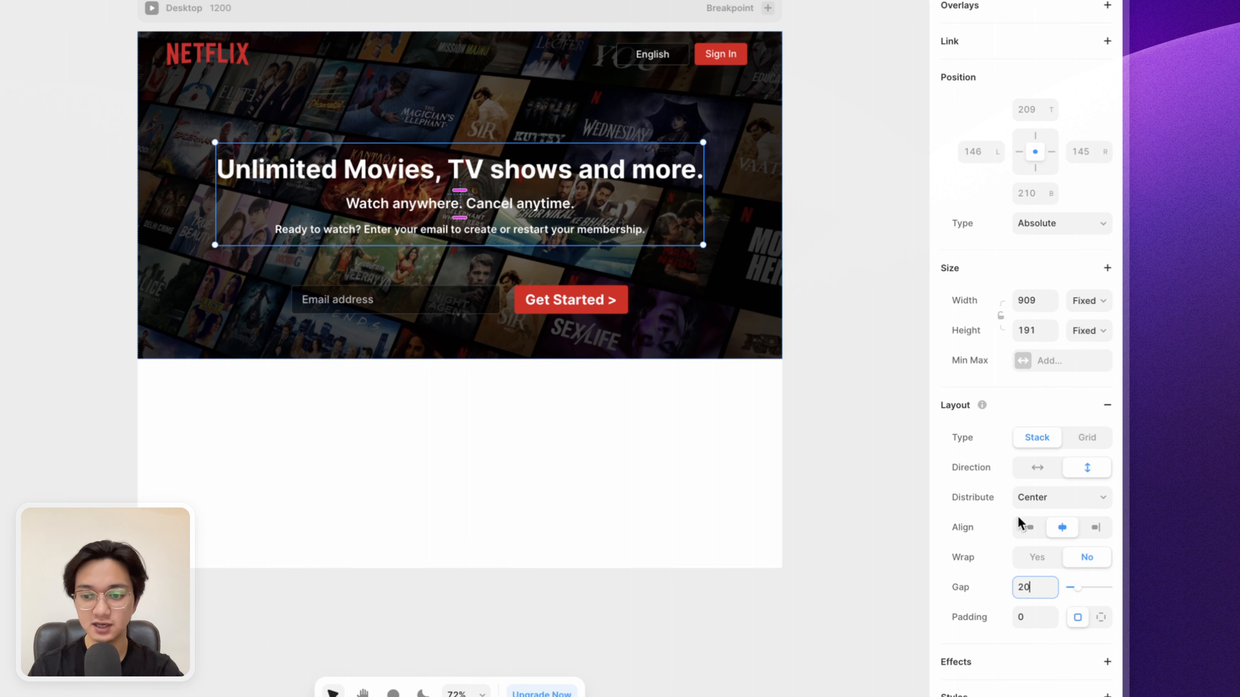
click(1078, 589)
drag(1080, 594, 1084, 593)
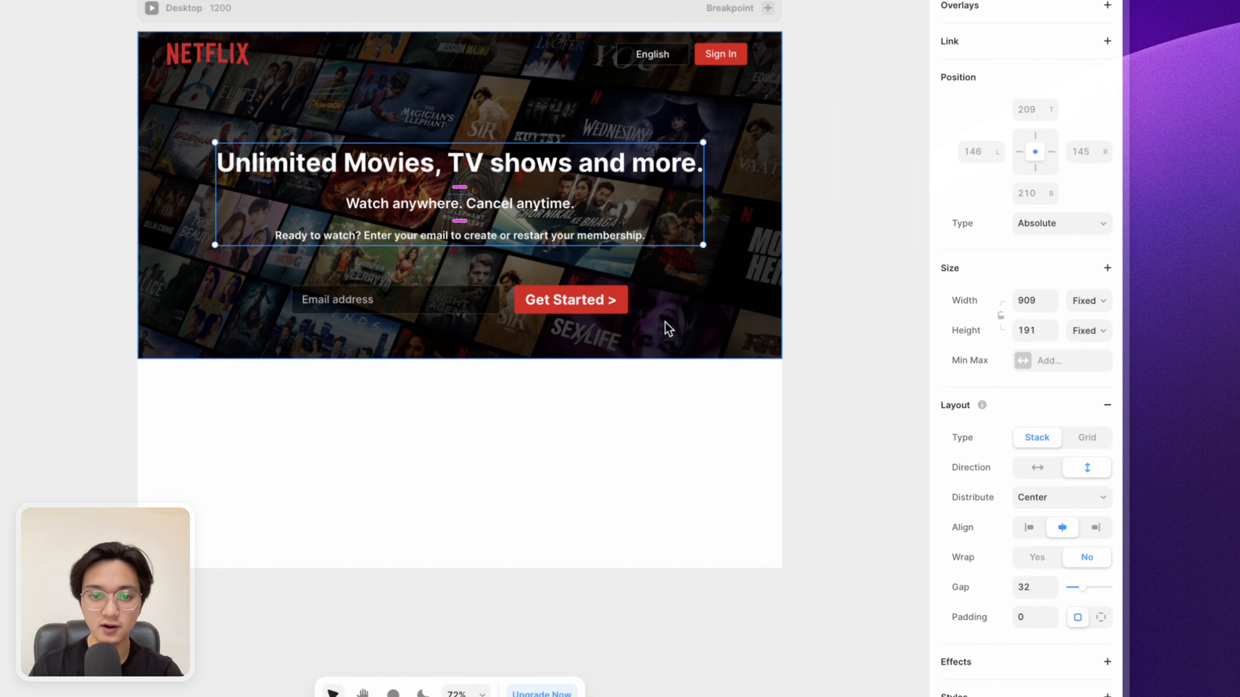
mouse_move(459, 221)
mouse_down()
mouse_move(460, 232)
mouse_move(460, 218)
mouse_up()
click(755, 153)
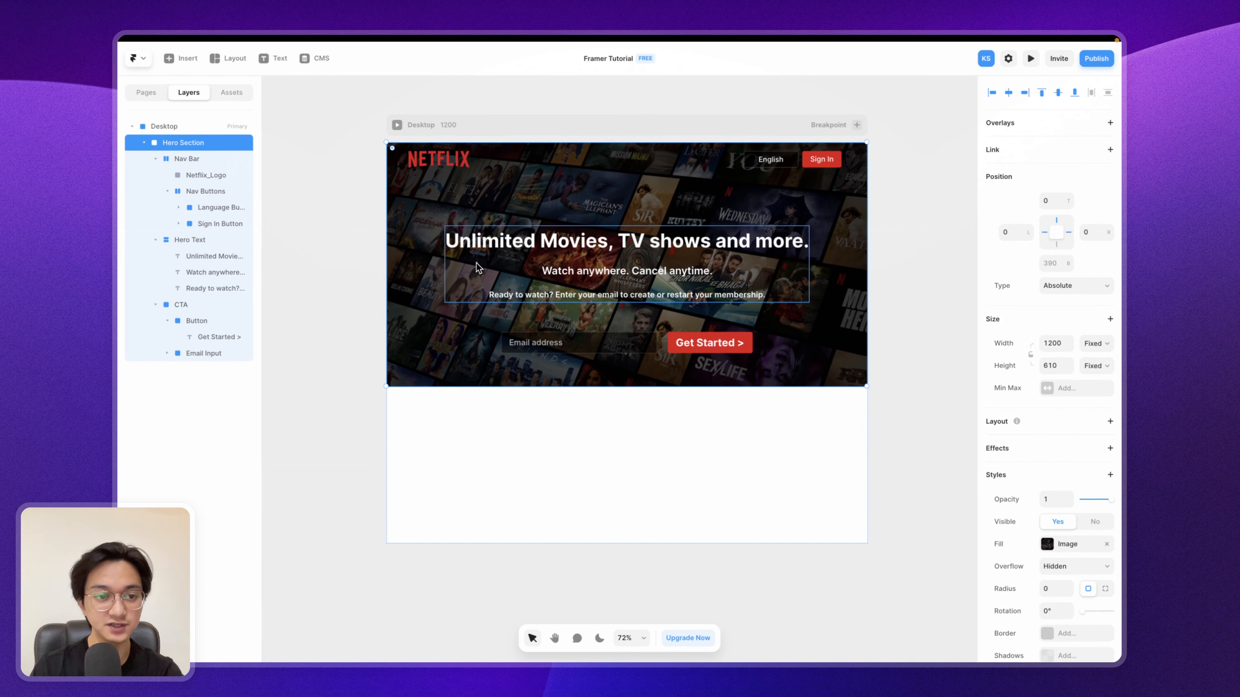
click(475, 263)
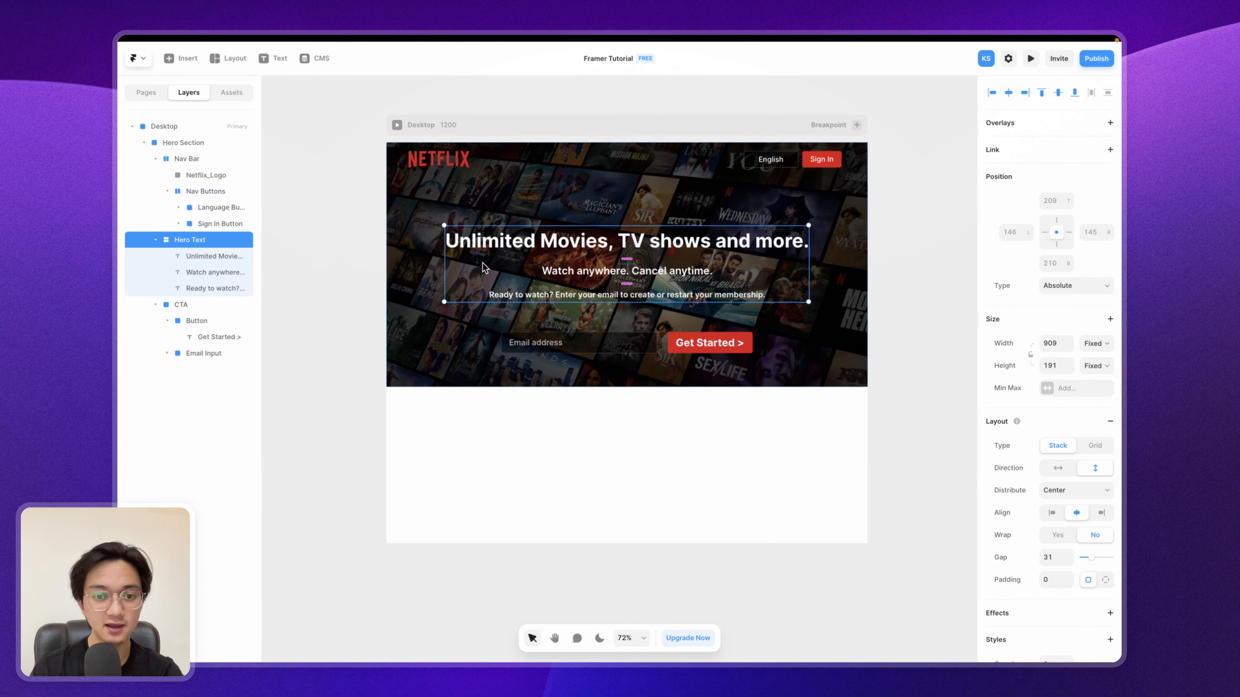
Step: Add a horizontal stack layout to the CTA frame holding the email input and Get Started button
click(663, 343)
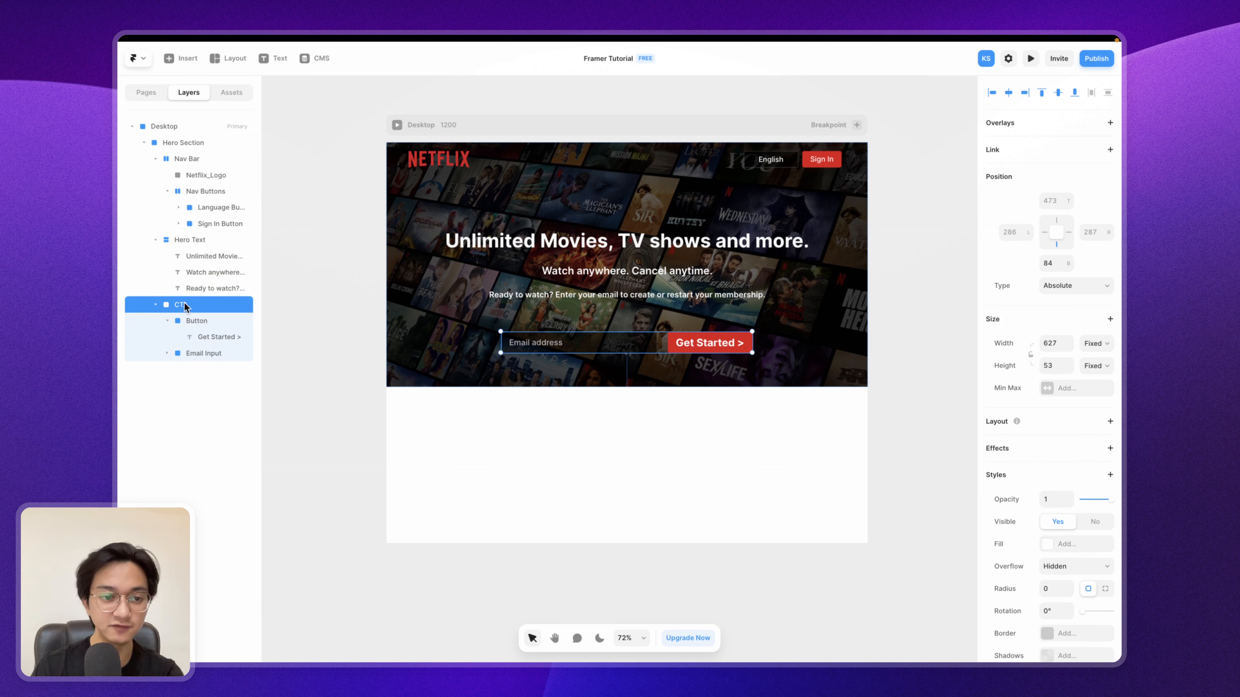
click(1110, 421)
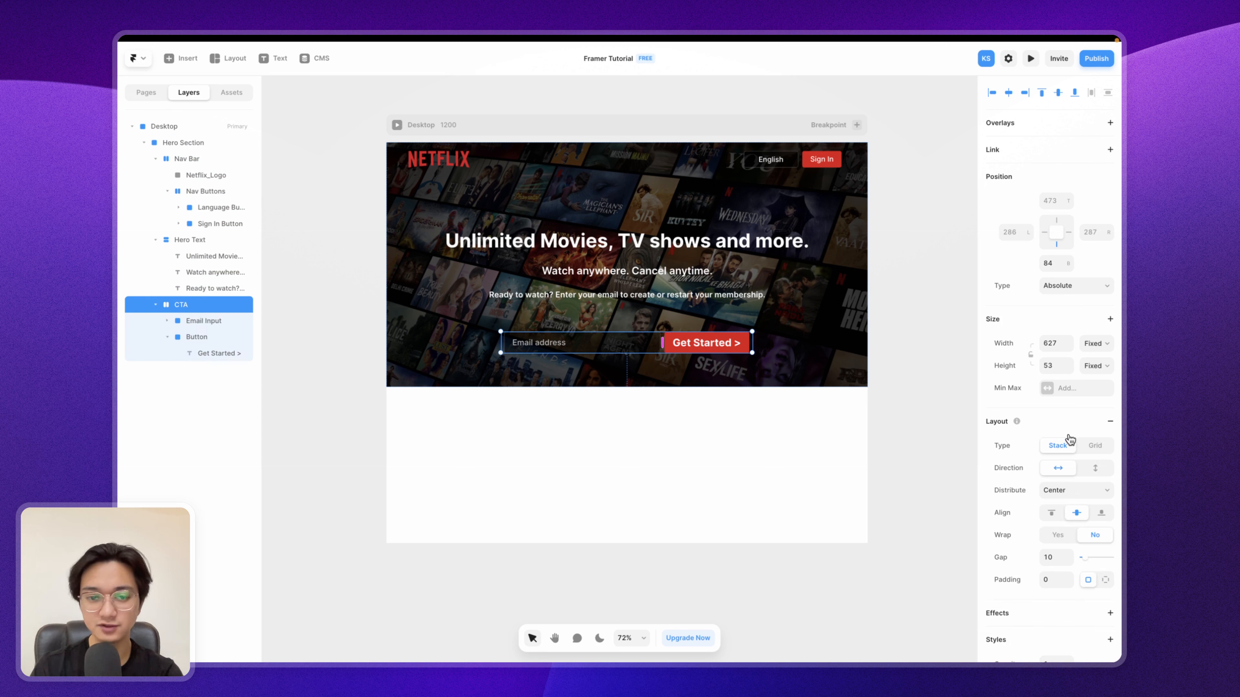
click(829, 259)
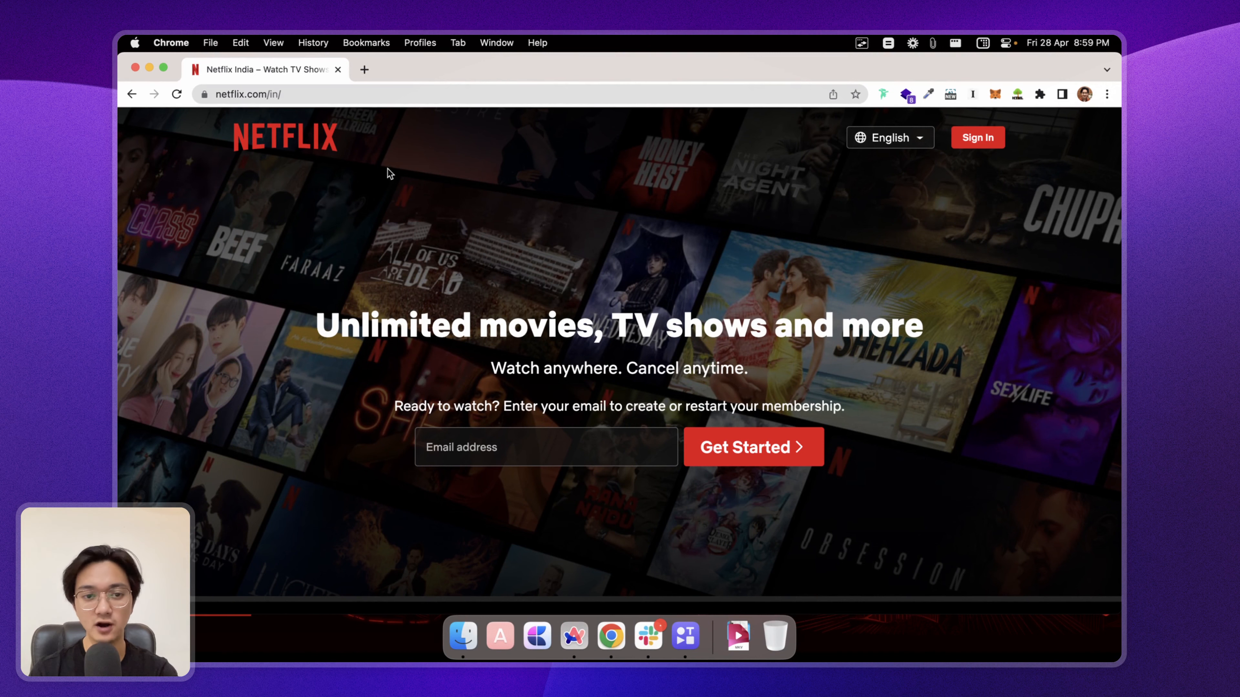
Step: Examine how the original Netflix homepage adapts in Chrome as its window is narrowed and widened, and return to Framer
drag(1120, 149, 766, 169)
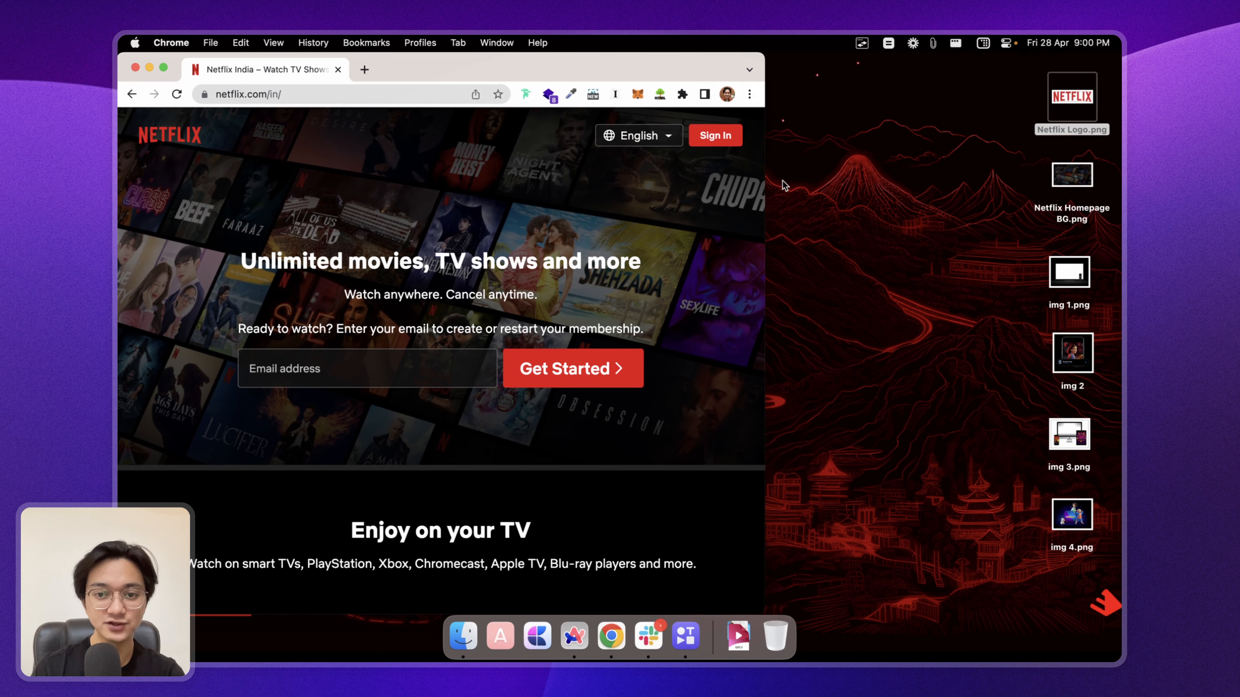
drag(765, 183, 520, 201)
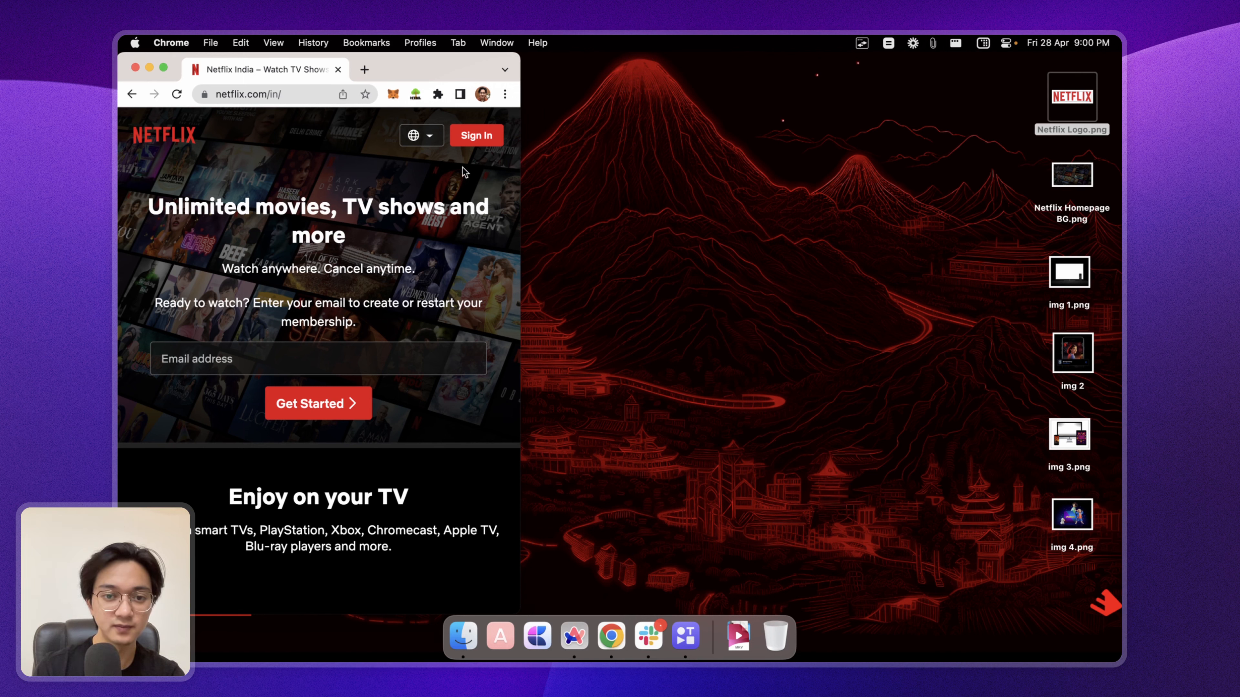
drag(522, 169, 1119, 194)
key(ctrl+Right)
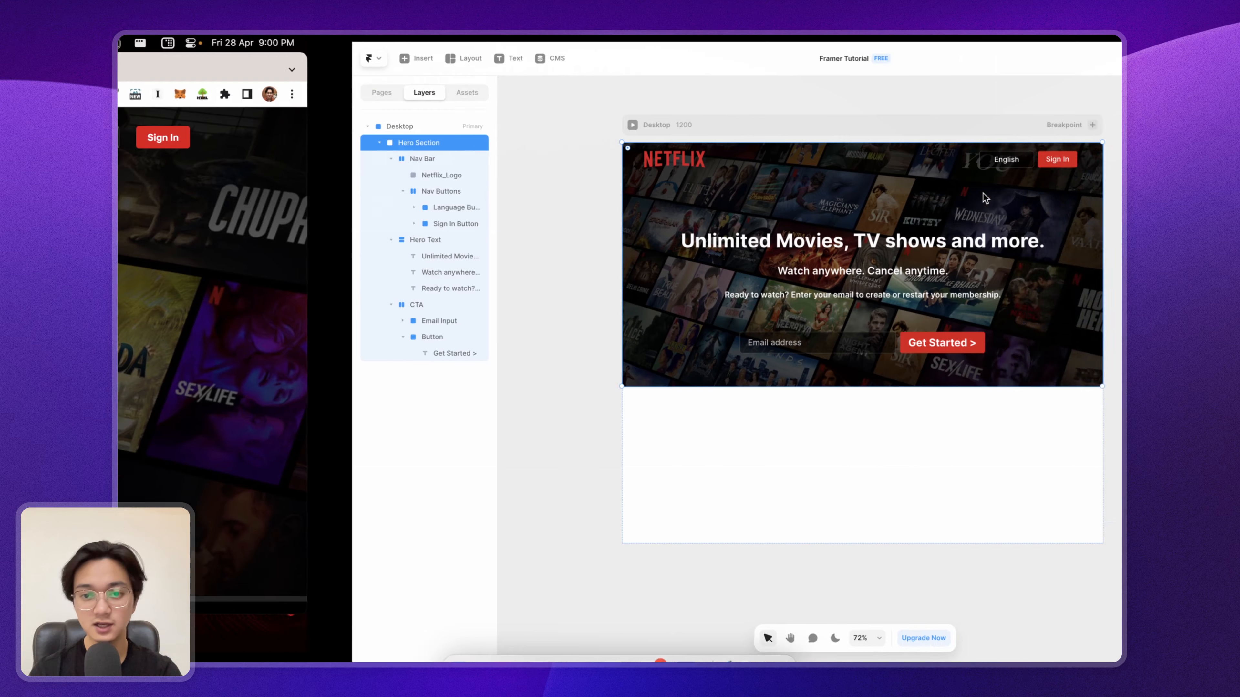
Step: Preview the page at widths of 1374 and 628 to check its responsiveness, and return to the canvas
click(652, 132)
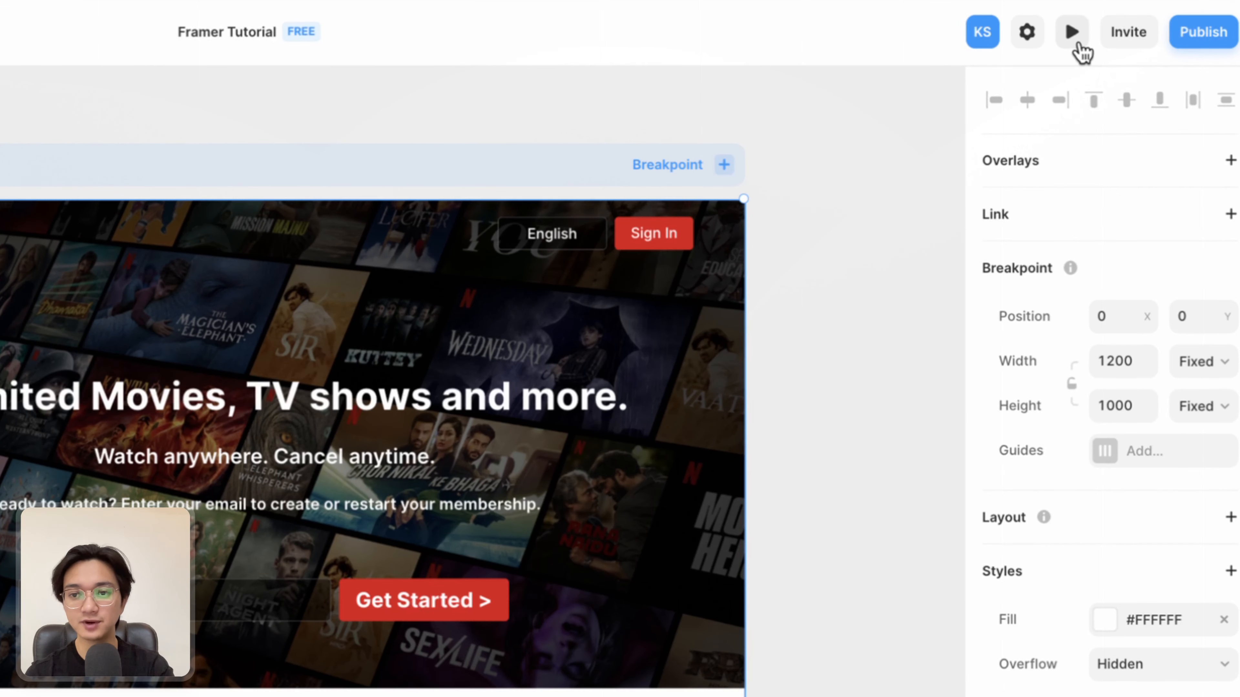
click(1077, 44)
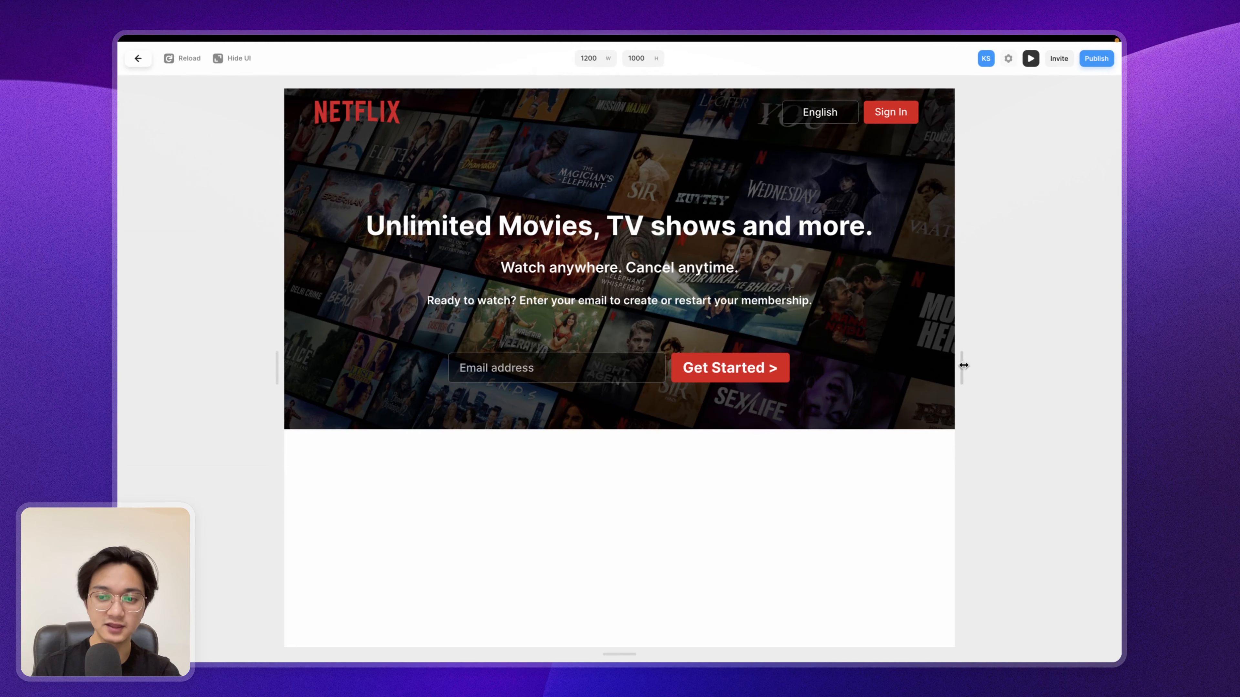
drag(959, 362, 1008, 368)
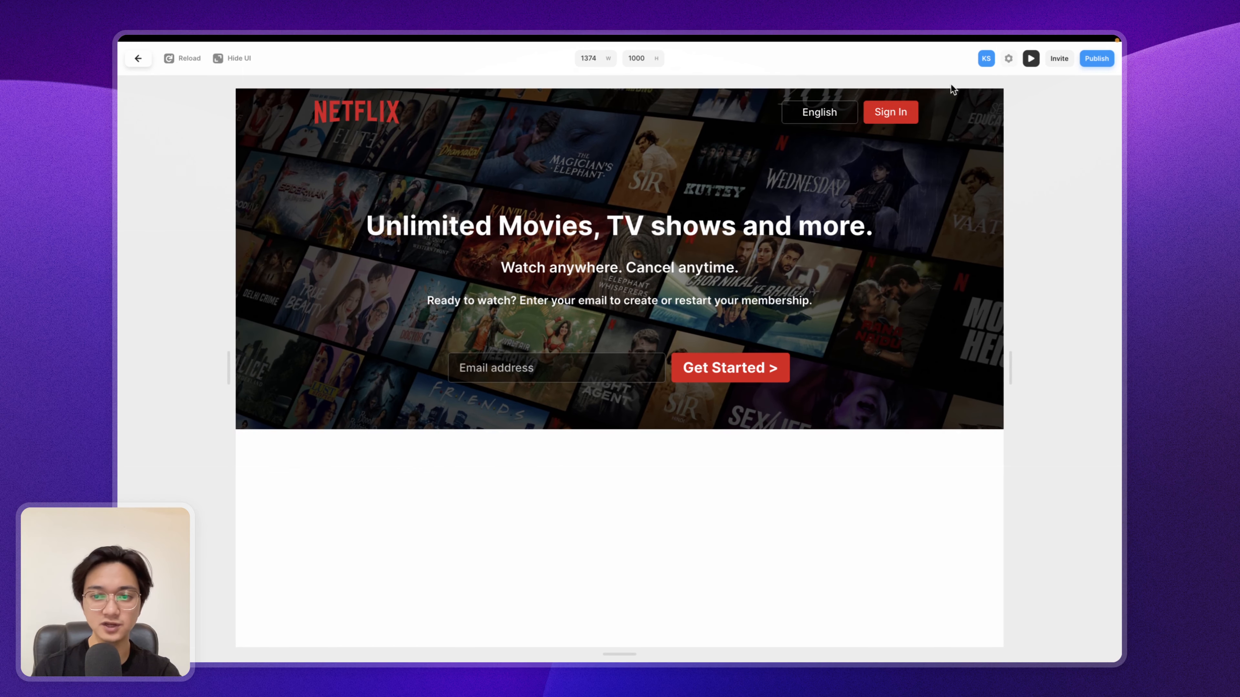
drag(1007, 374, 799, 383)
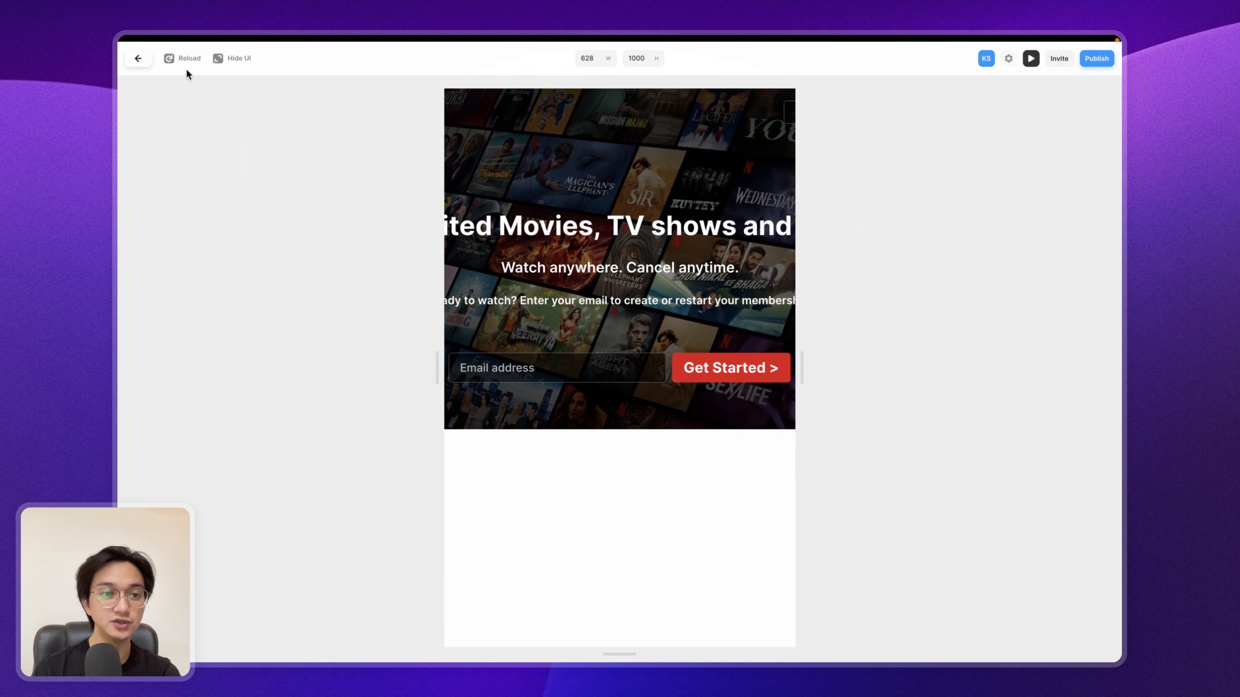
click(138, 58)
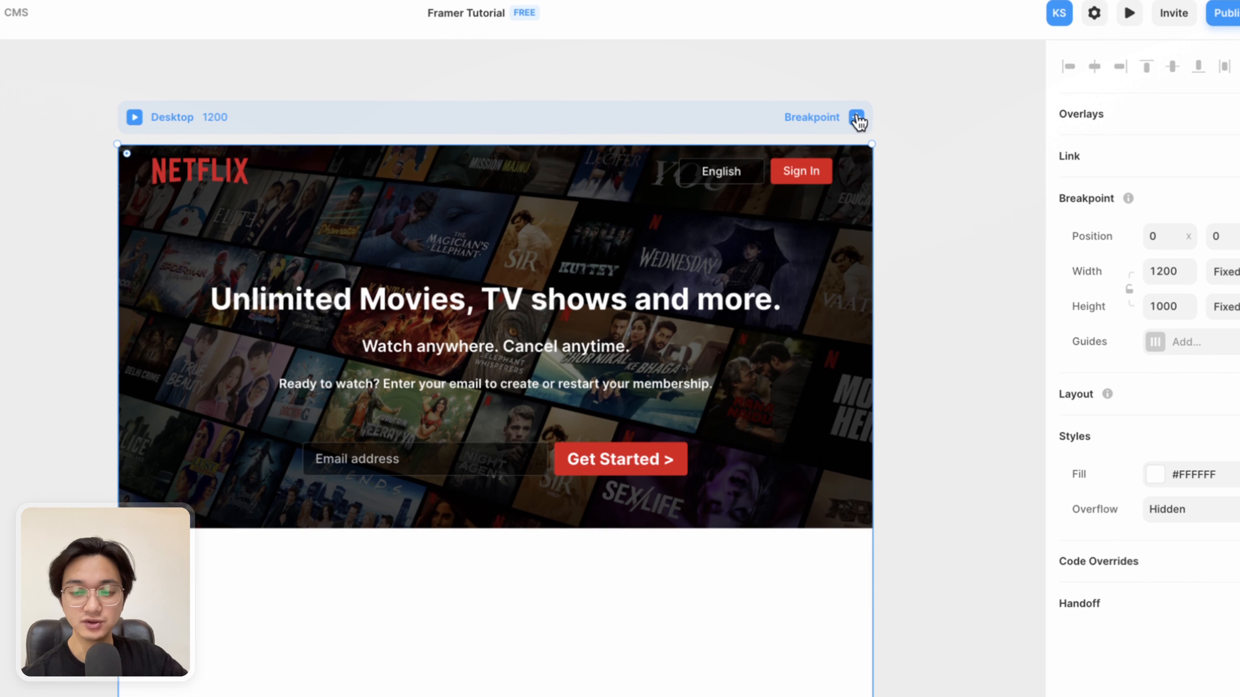
Step: Add Tablet (795) and Phone (442) breakpoints to the page
click(857, 119)
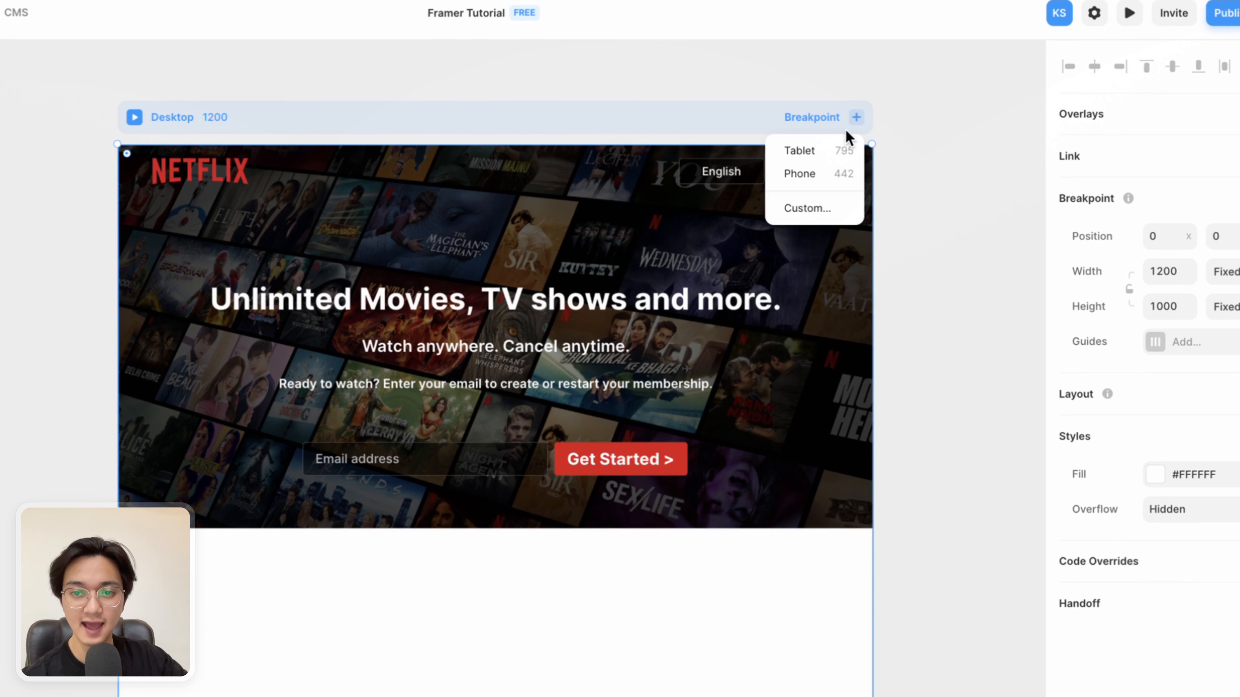
click(832, 145)
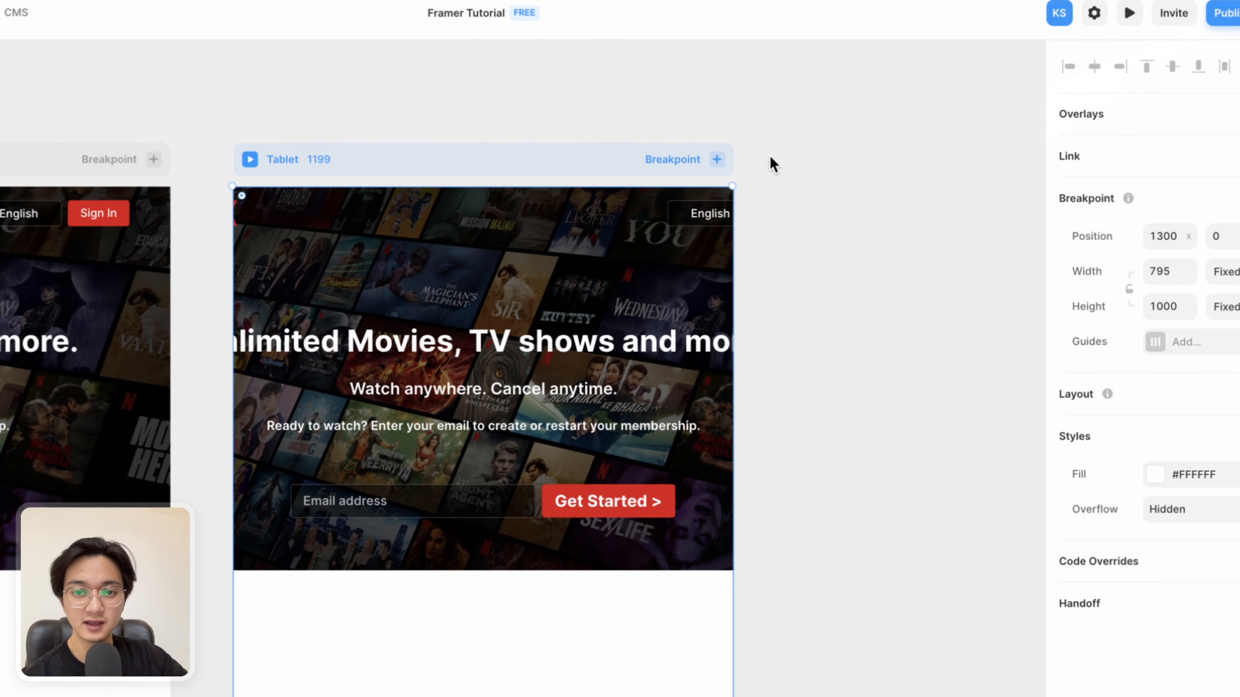
click(716, 161)
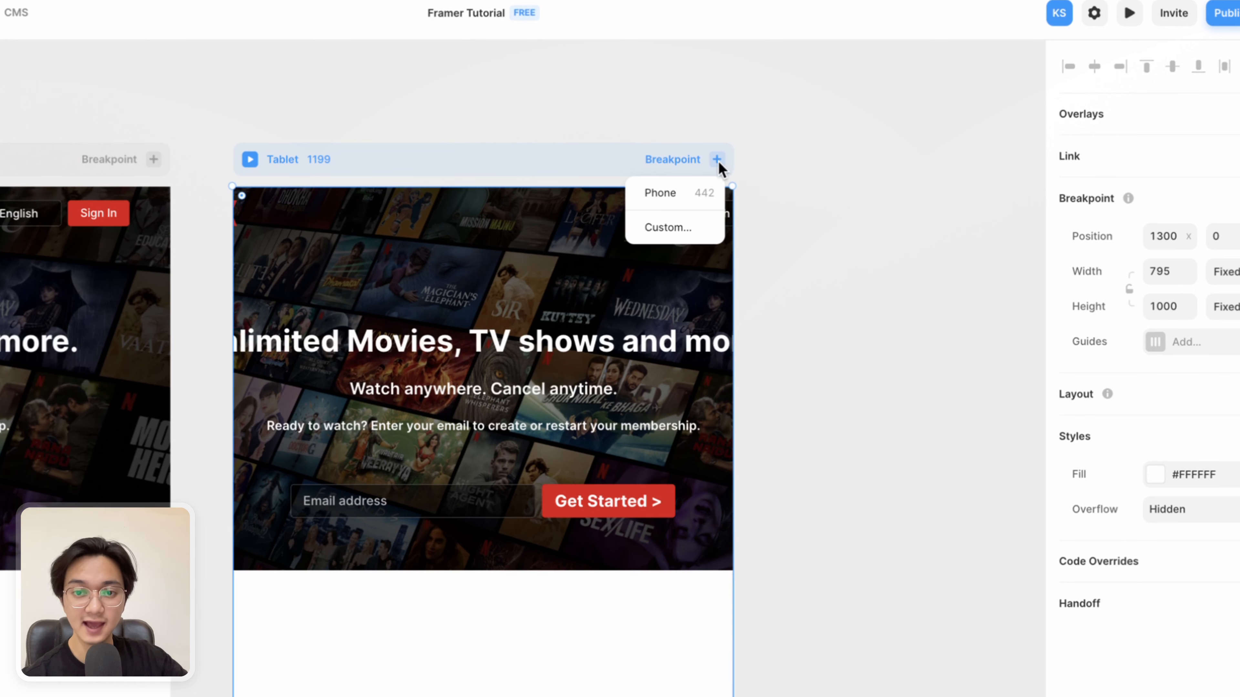
click(689, 195)
scroll(689, 195, left, 12)
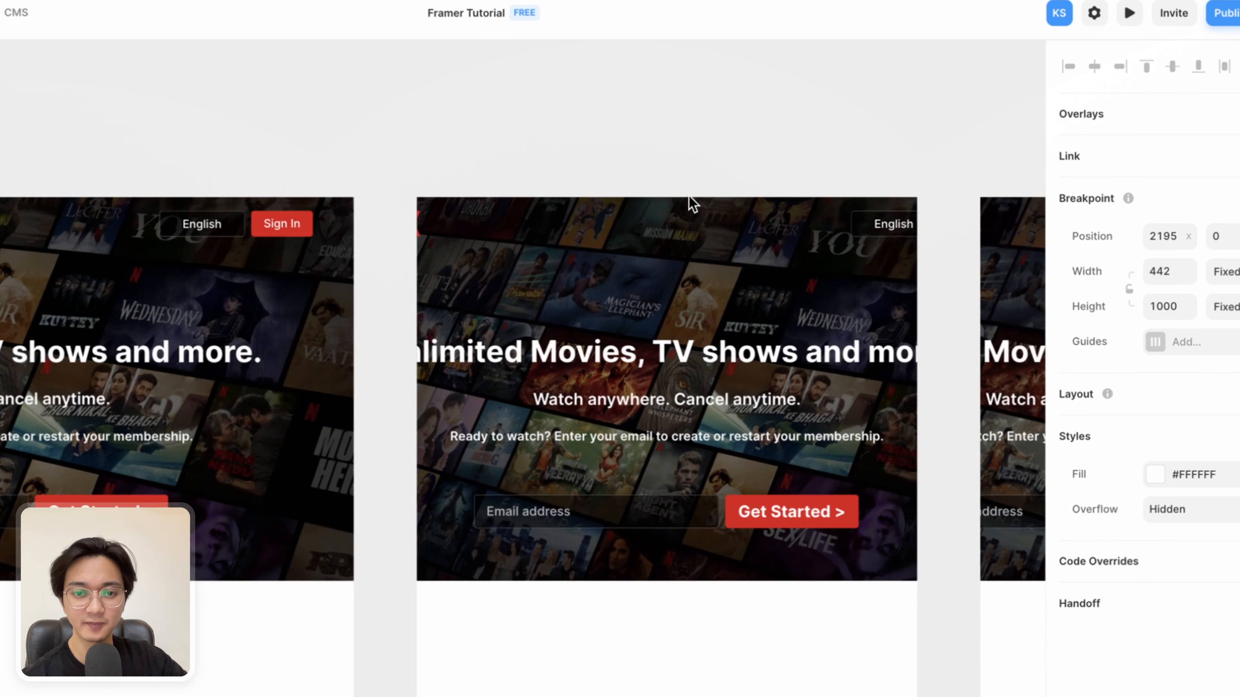
key(super+1)
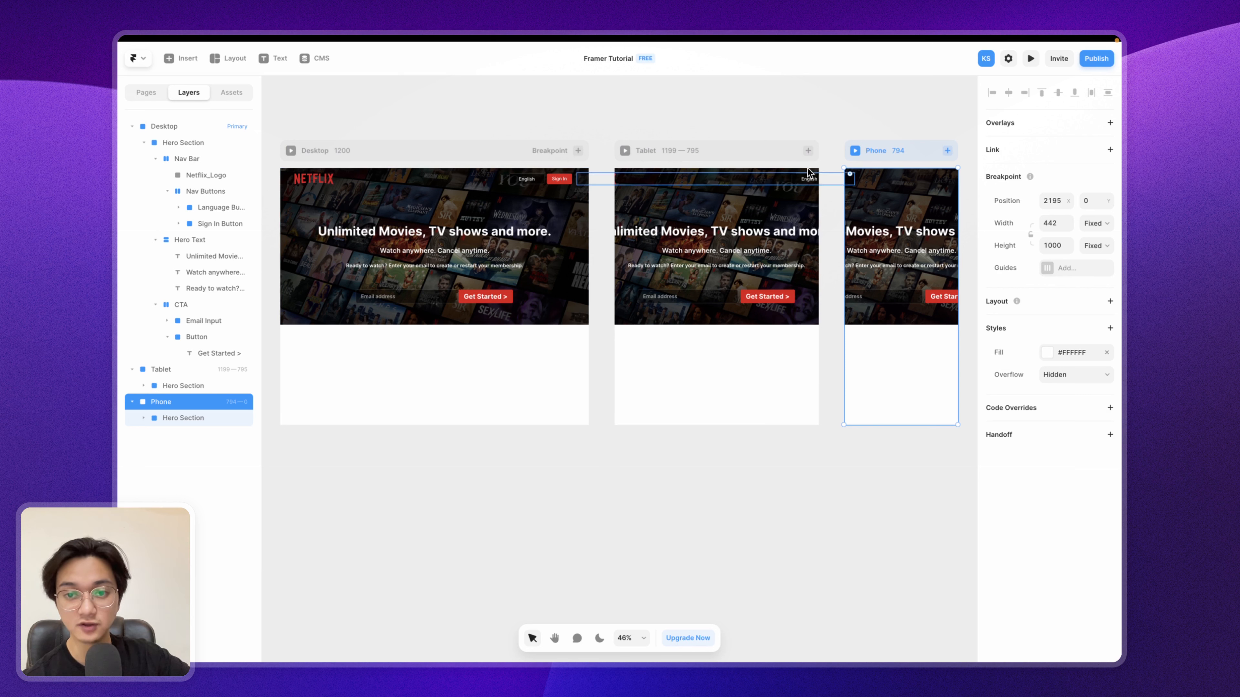
click(831, 164)
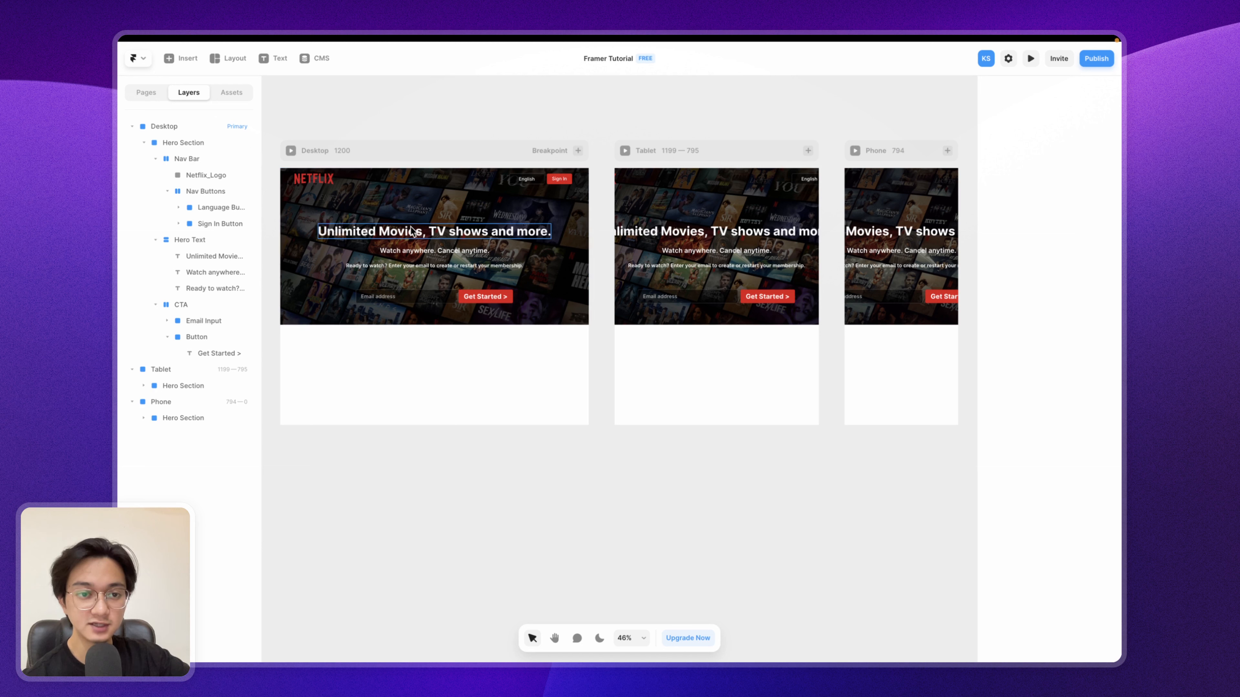
Step: Try placing the Netflix logo after the Nav Buttons in the desktop Nav Bar, and restore its original order
click(330, 183)
drag(318, 182, 447, 207)
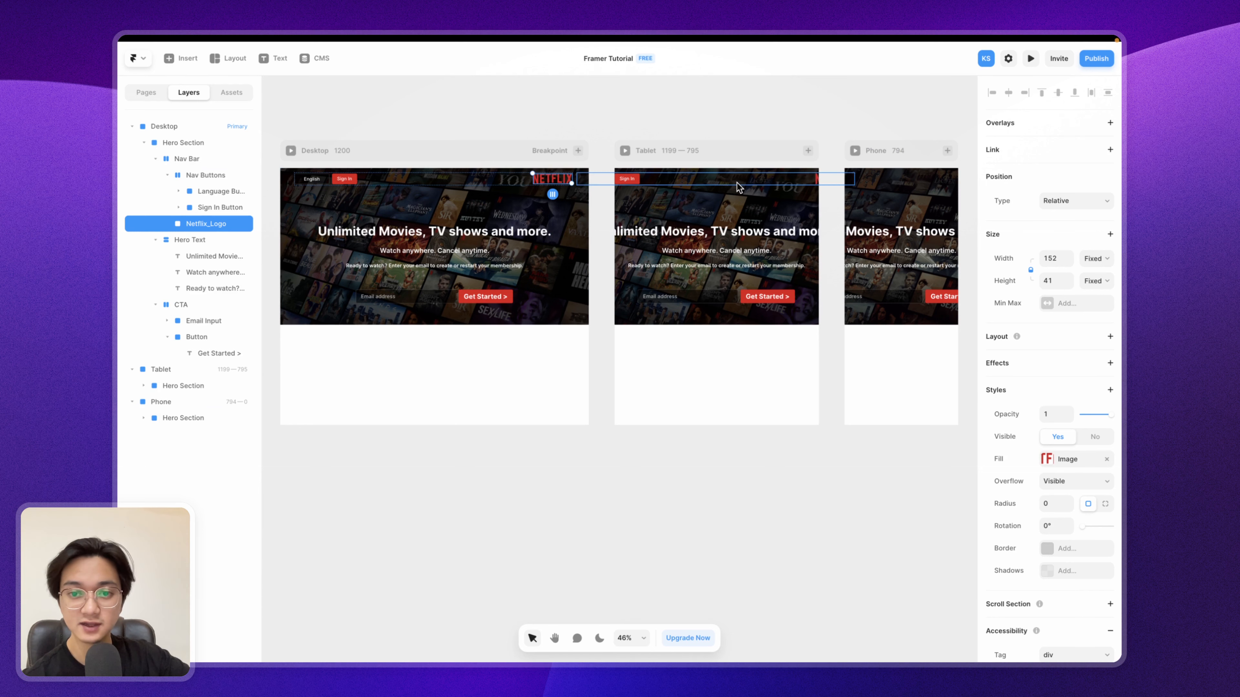
scroll(816, 175, up, 10)
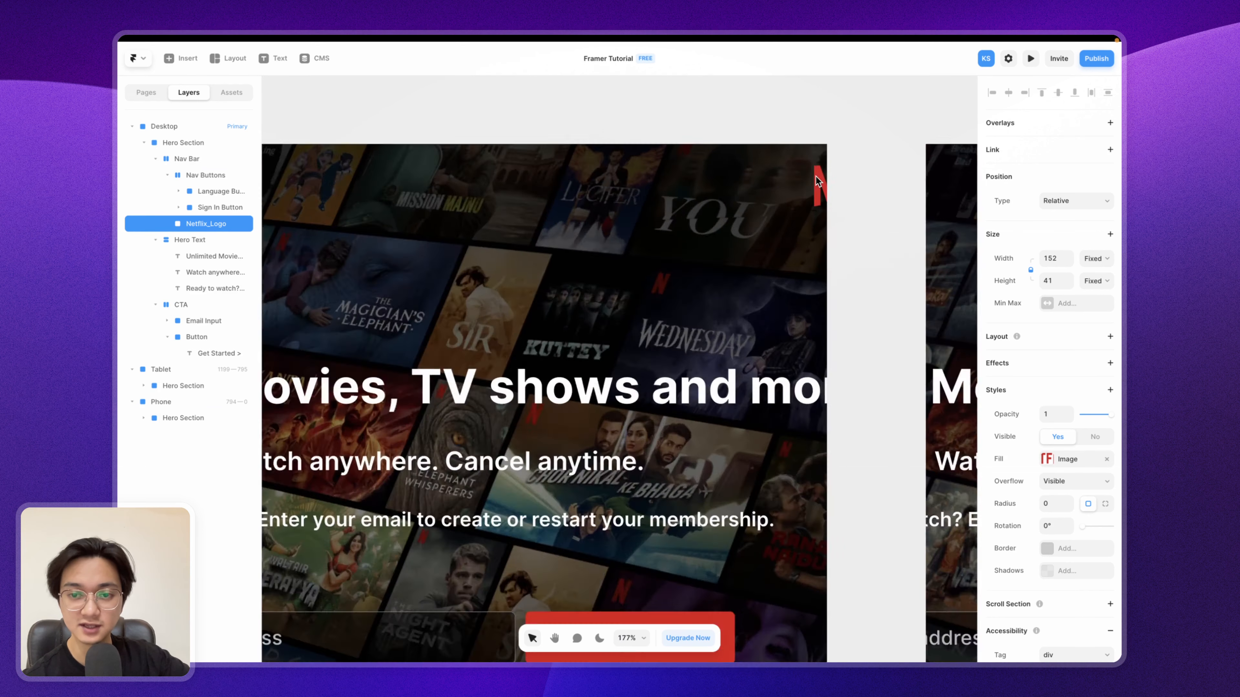
scroll(814, 194, down, 12)
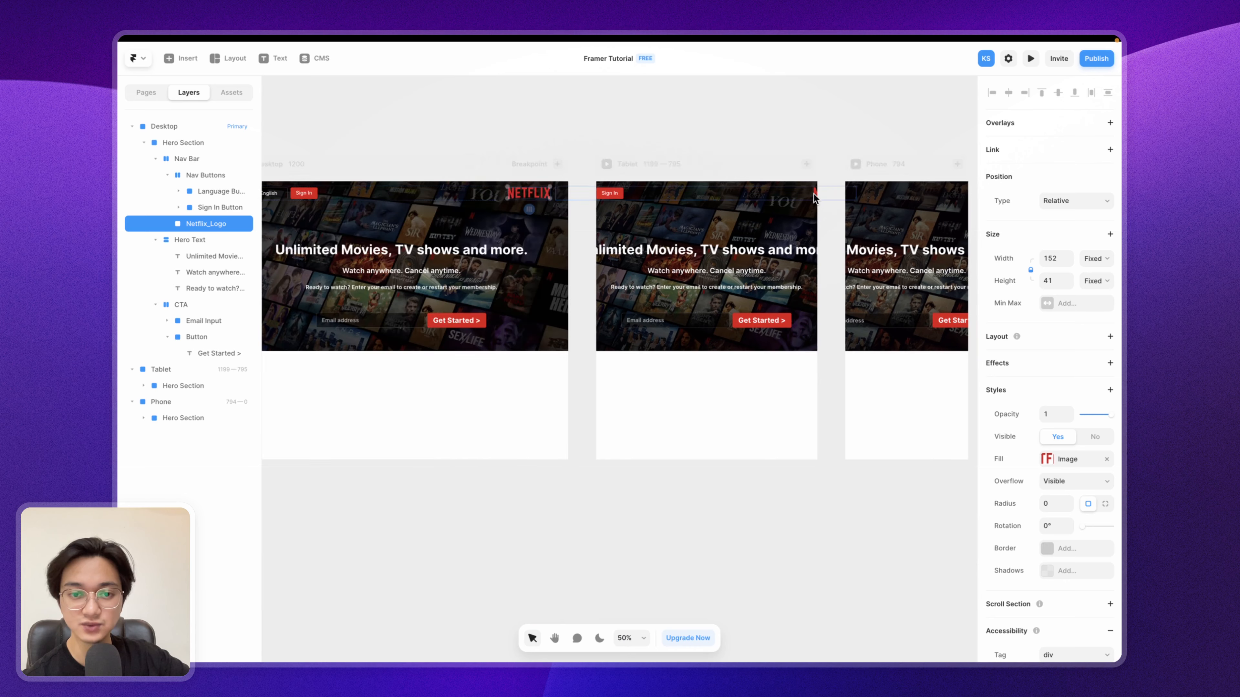
key(Left)
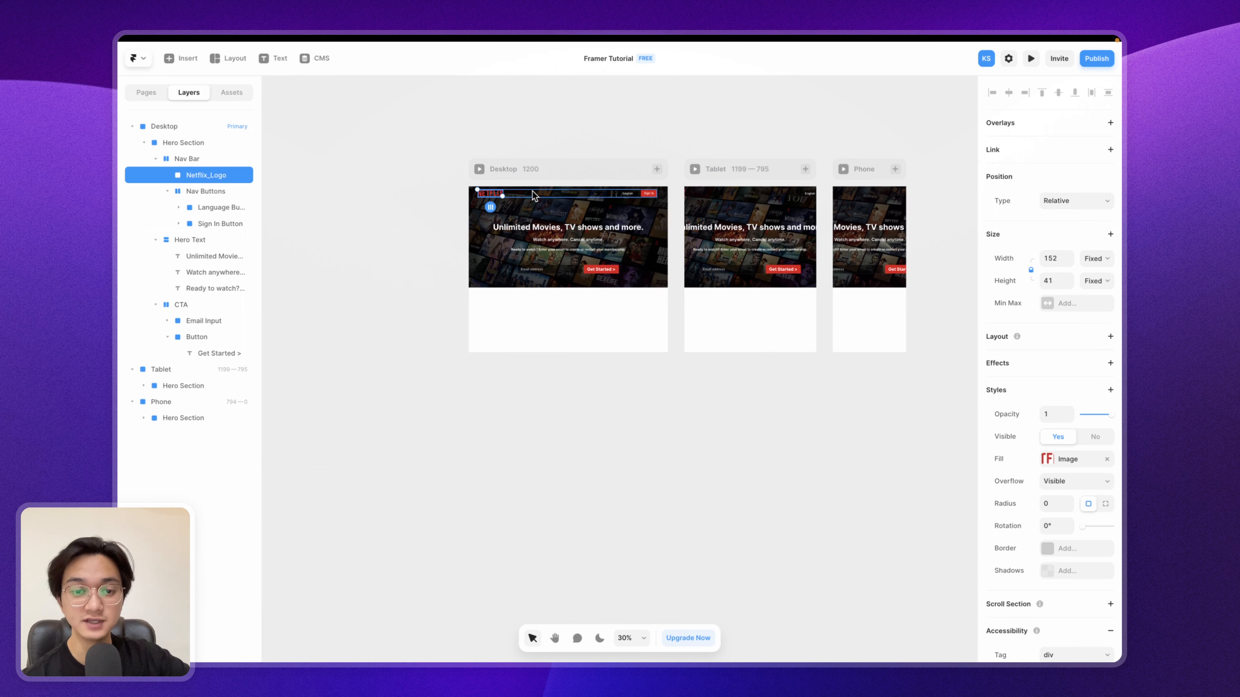
Step: Compare the Nav Bar's width settings in the Desktop and Tablet breakpoints, including the available sizing types
click(581, 210)
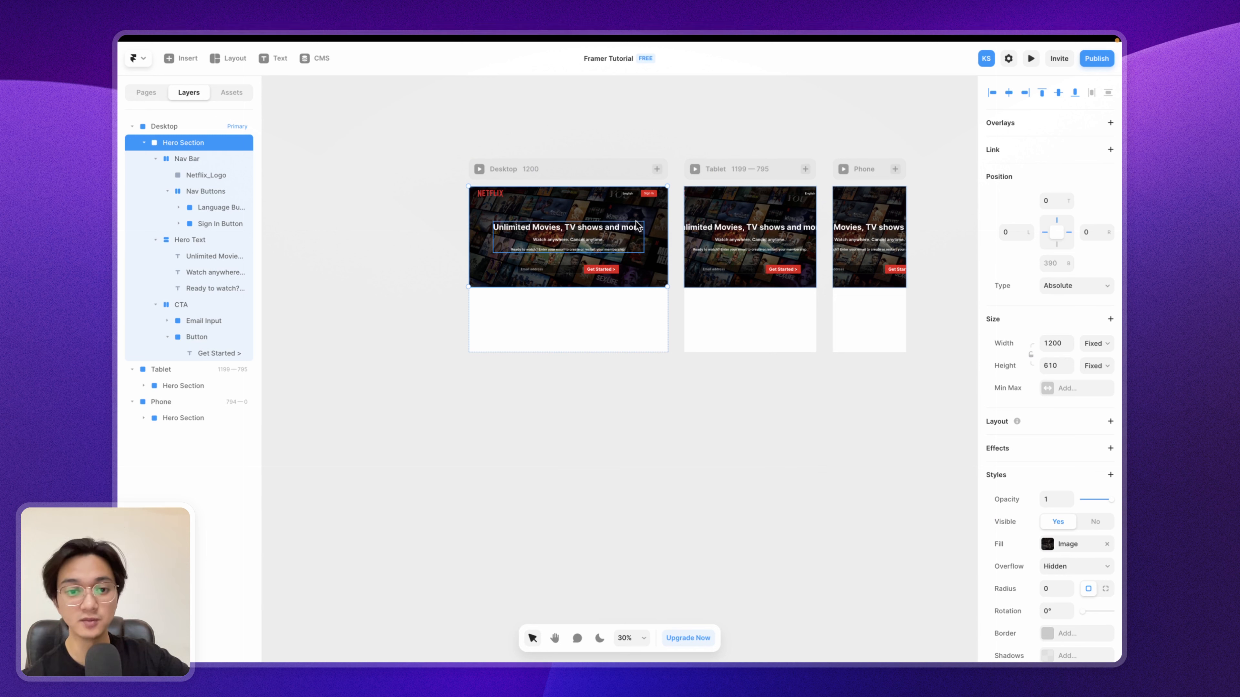
click(676, 205)
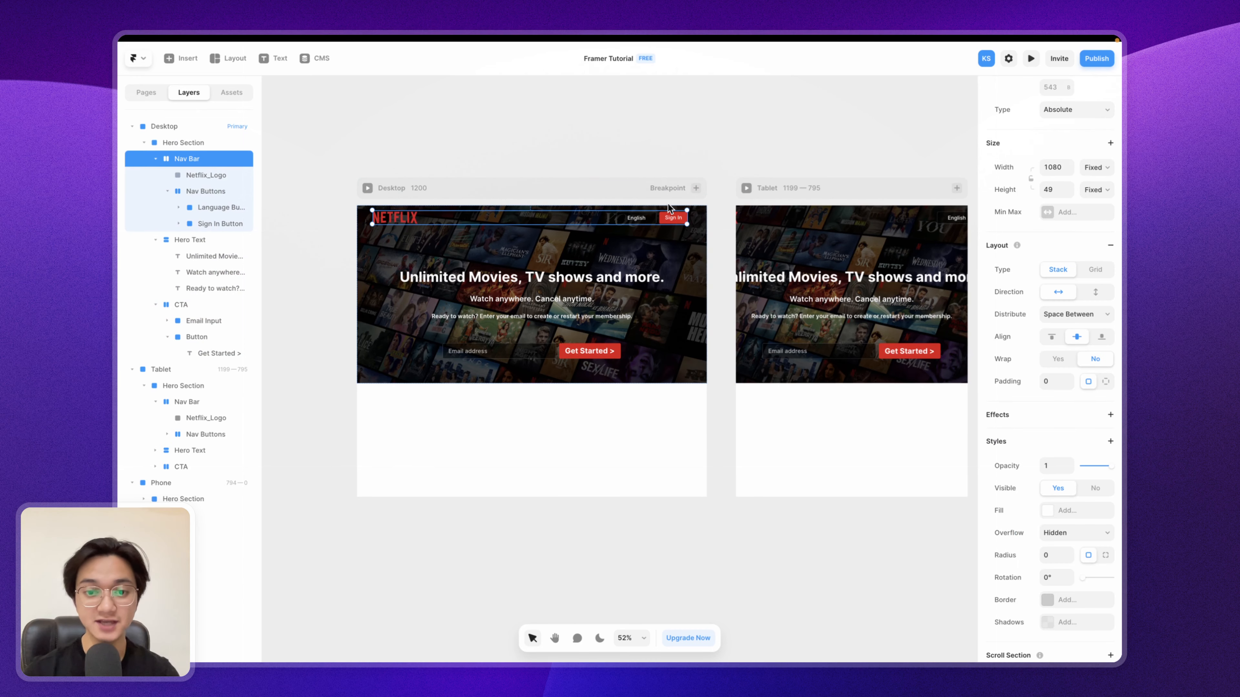
scroll(667, 202, right, 5)
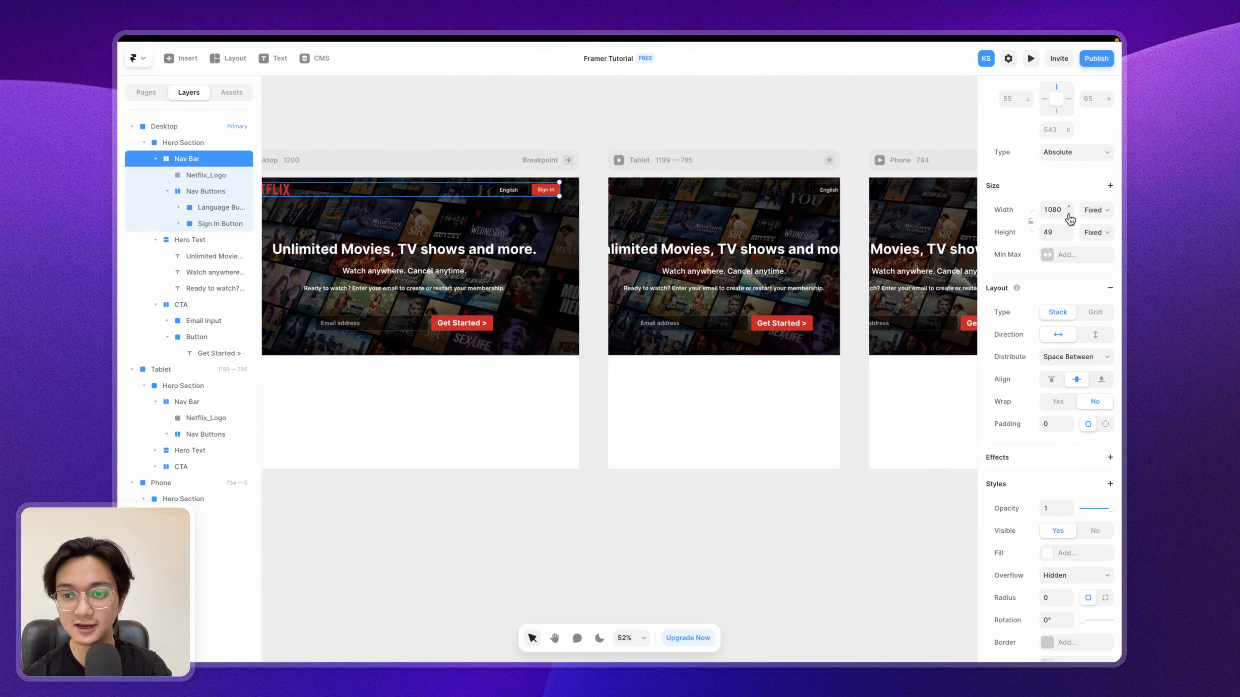
click(670, 191)
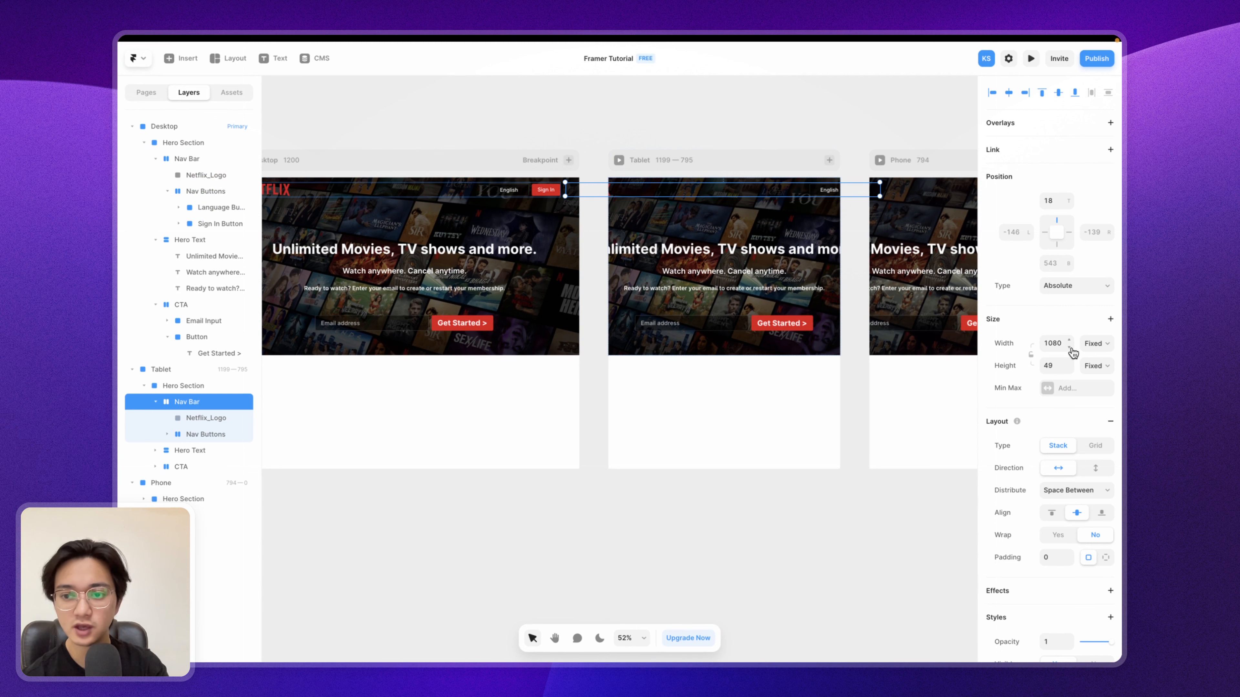
click(1093, 344)
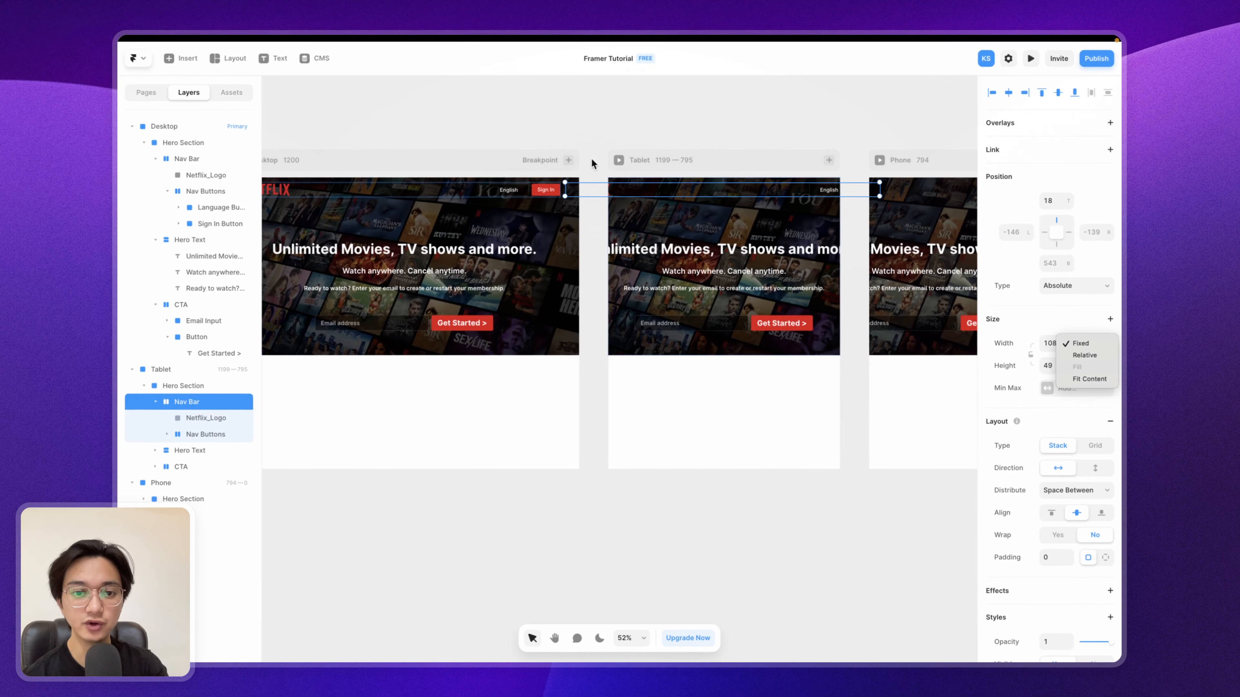
click(149, 69)
Step: Add a vertical stack layout to the desktop Hero Section and collapse its Nav Bar and Hero Text layers
scroll(590, 160, left, 3)
click(383, 203)
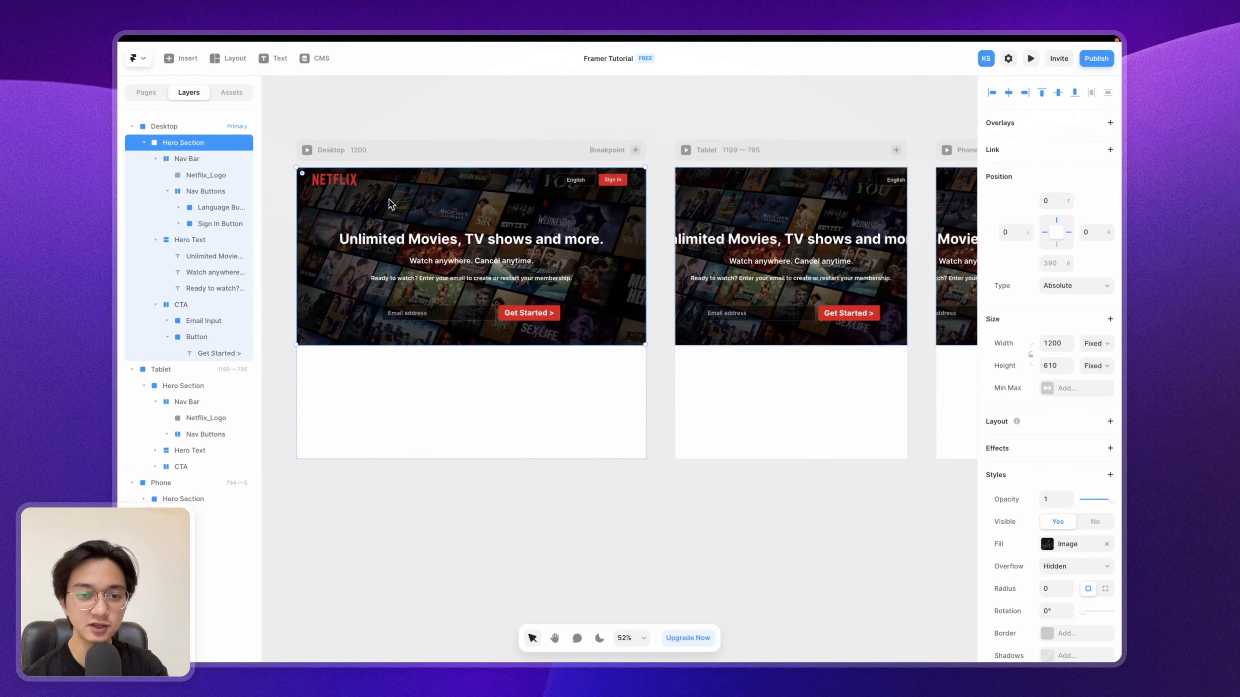
scroll(450, 269, left, 3)
scroll(451, 268, up, 2)
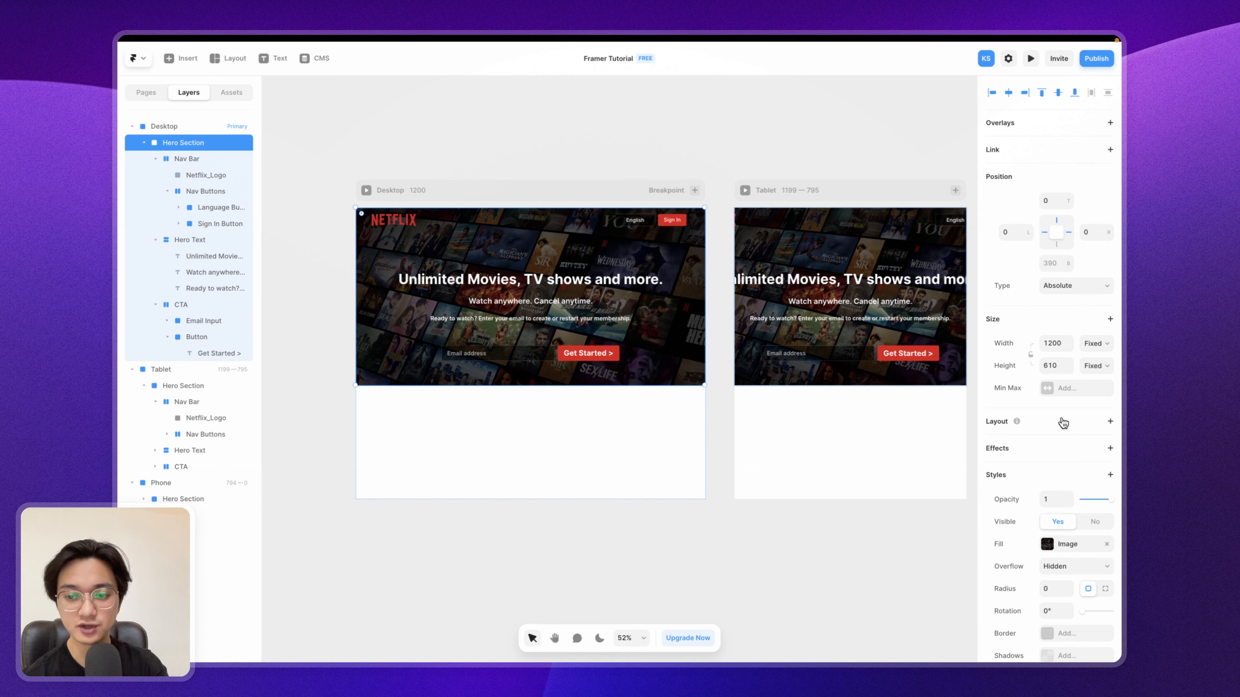
click(1110, 423)
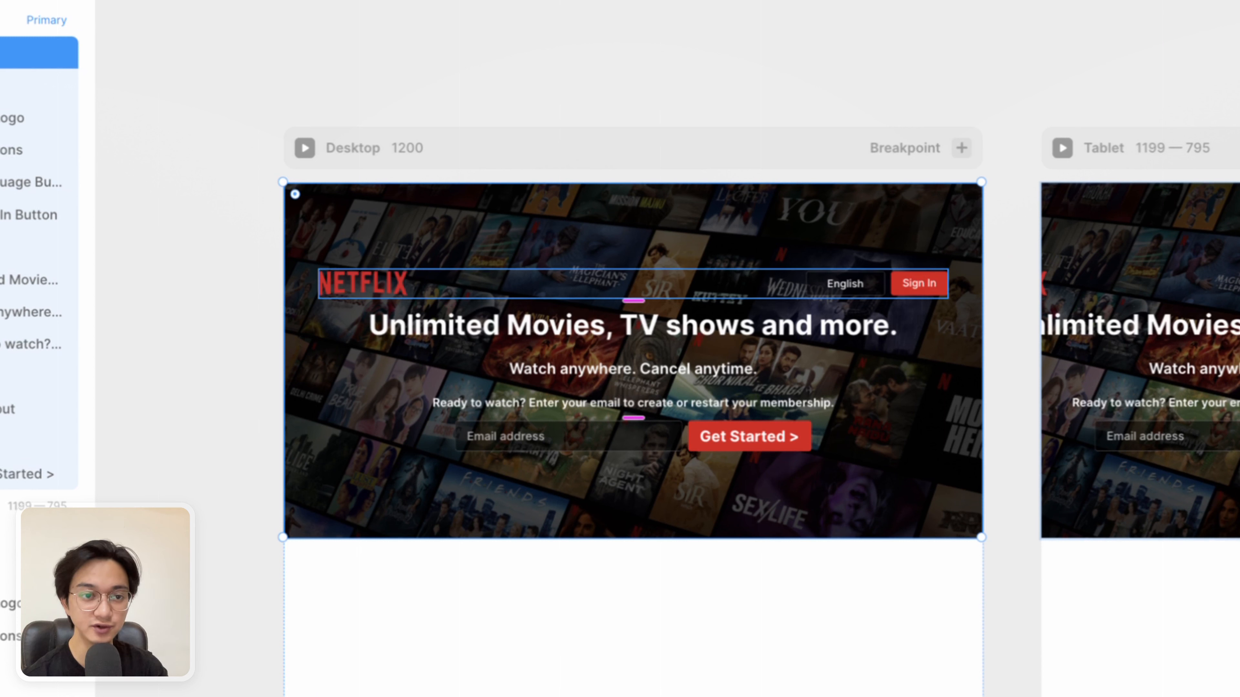
click(1, 85)
click(1, 118)
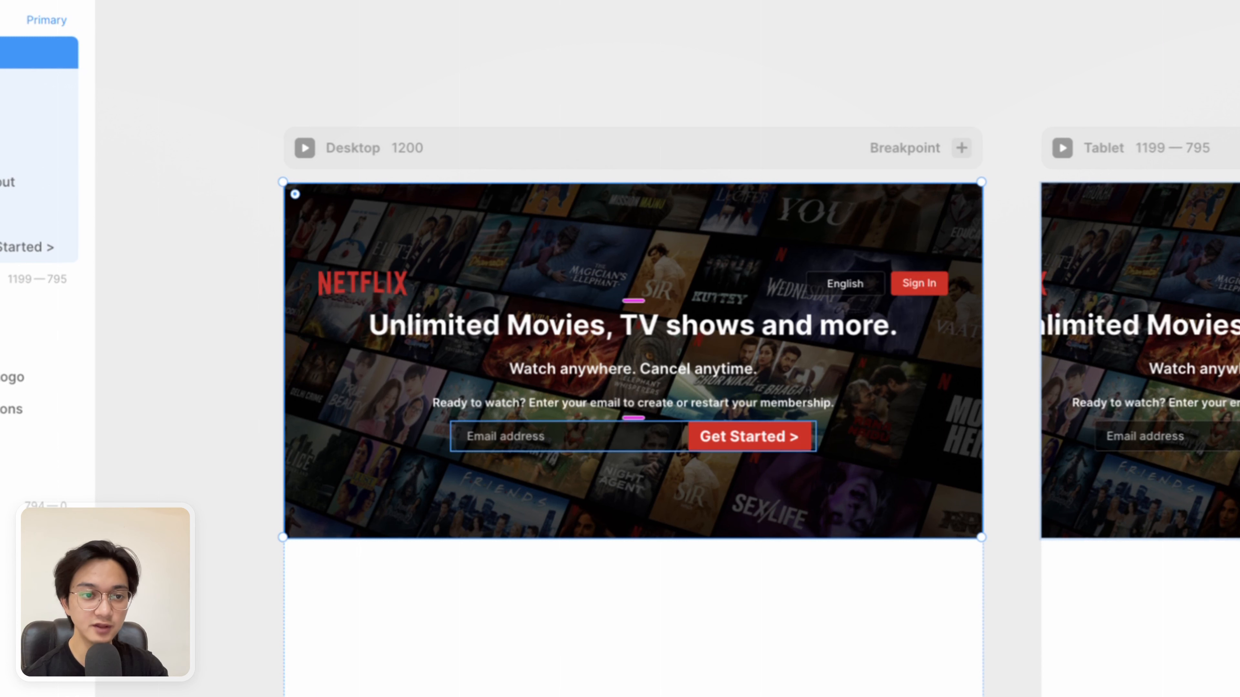
Step: Collapse the CTA layer inside the desktop Hero Section and compare the hero layout across the breakpoints
click(1, 150)
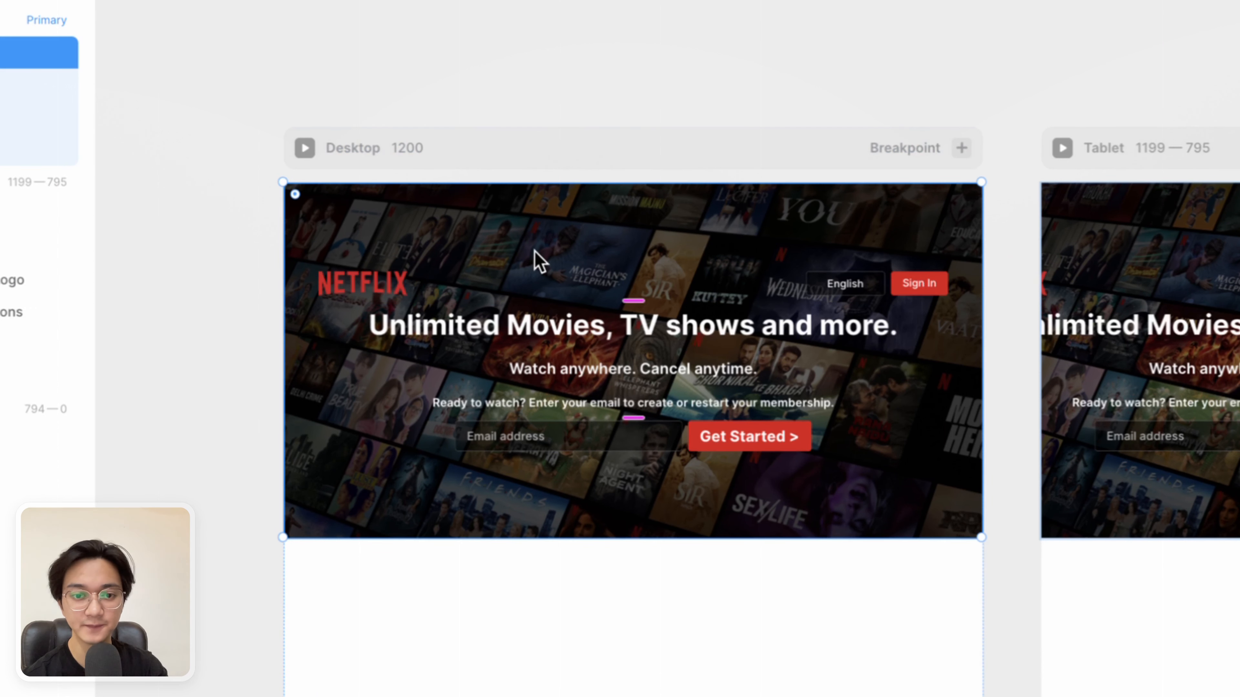
scroll(1040, 346, right, 10)
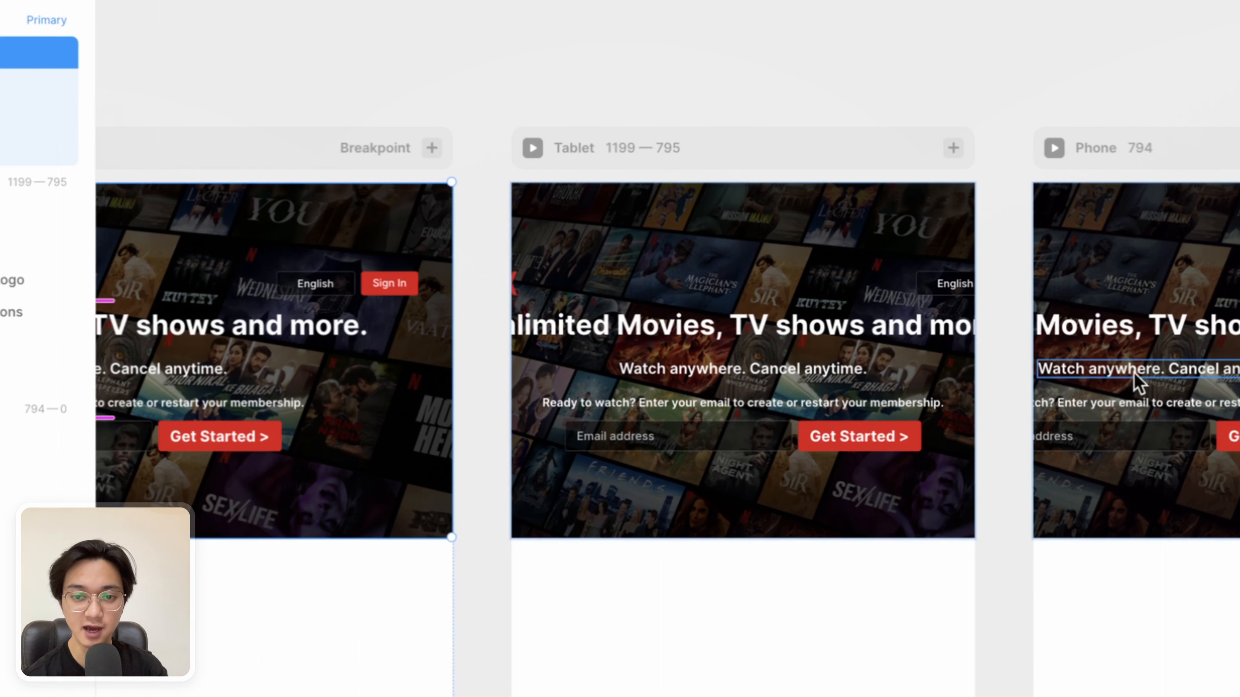
scroll(1151, 384, left, 10)
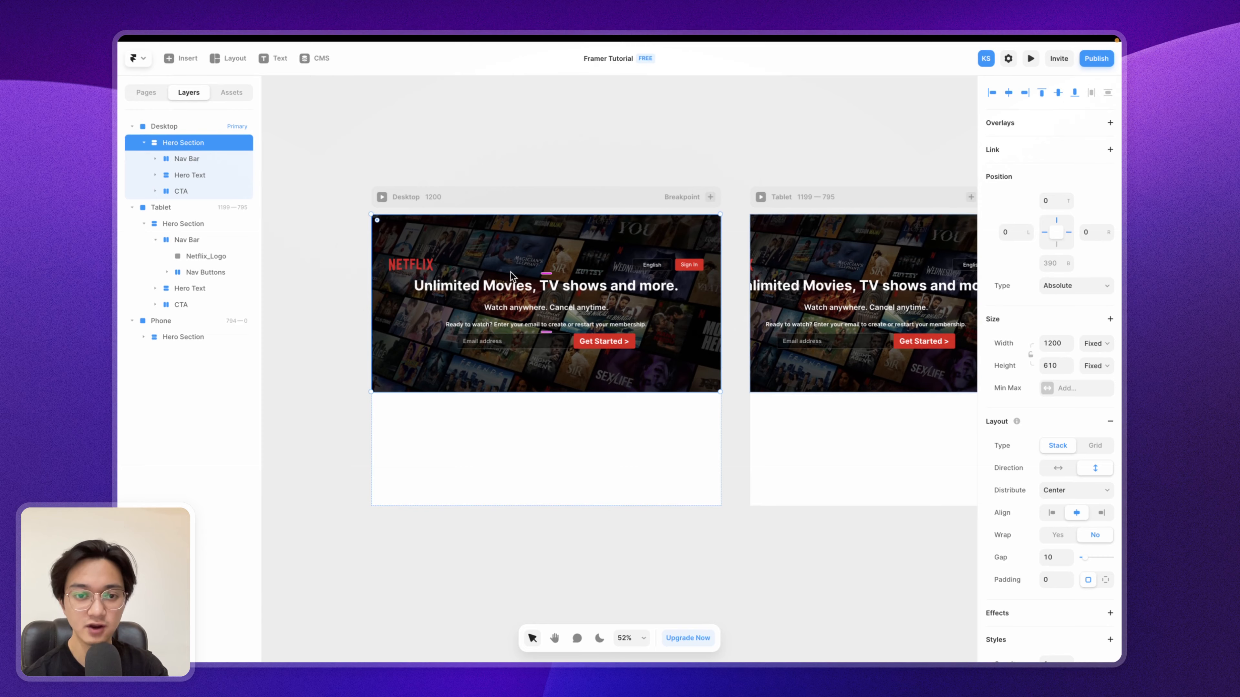
scroll(512, 276, up, 5)
scroll(511, 276, down, 5)
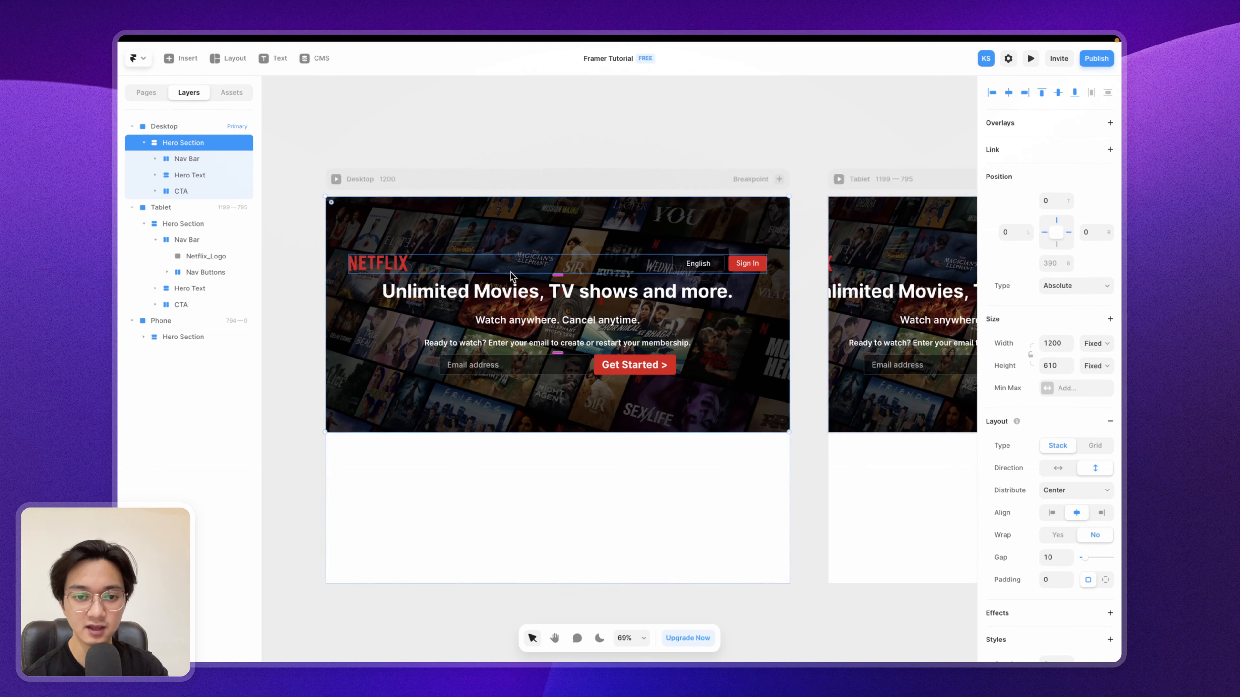
Step: Set the desktop Hero Section stack's distribution to Space Between
click(527, 271)
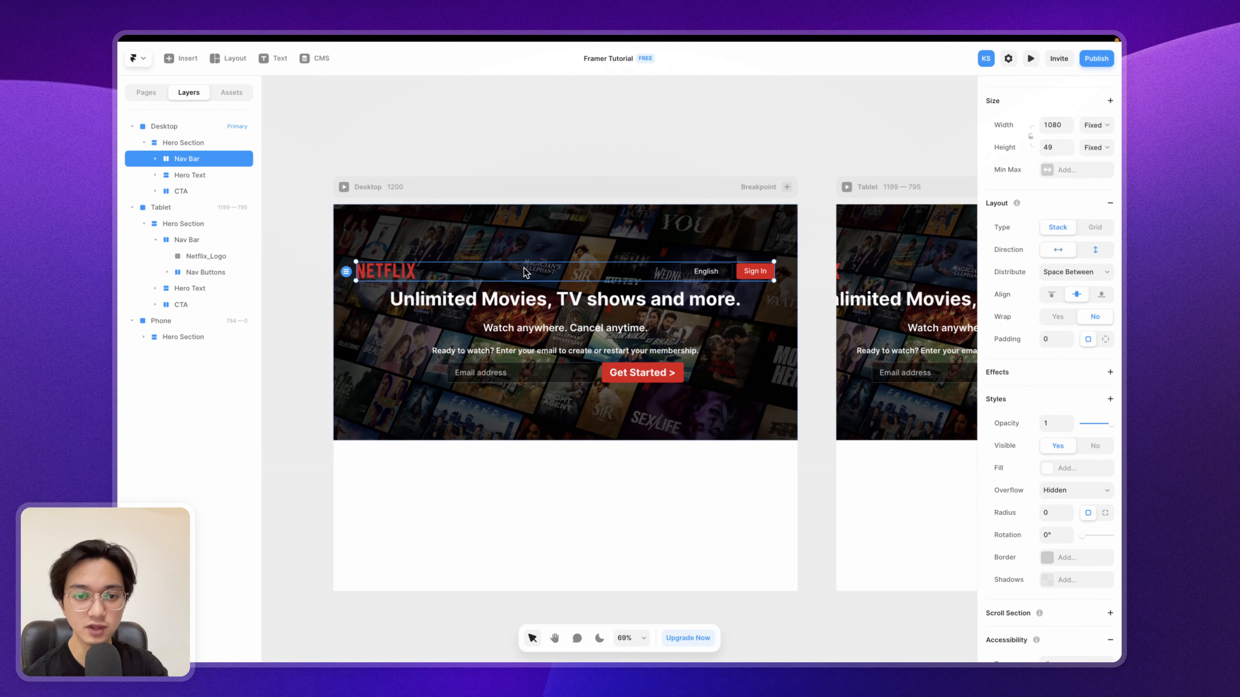
click(769, 318)
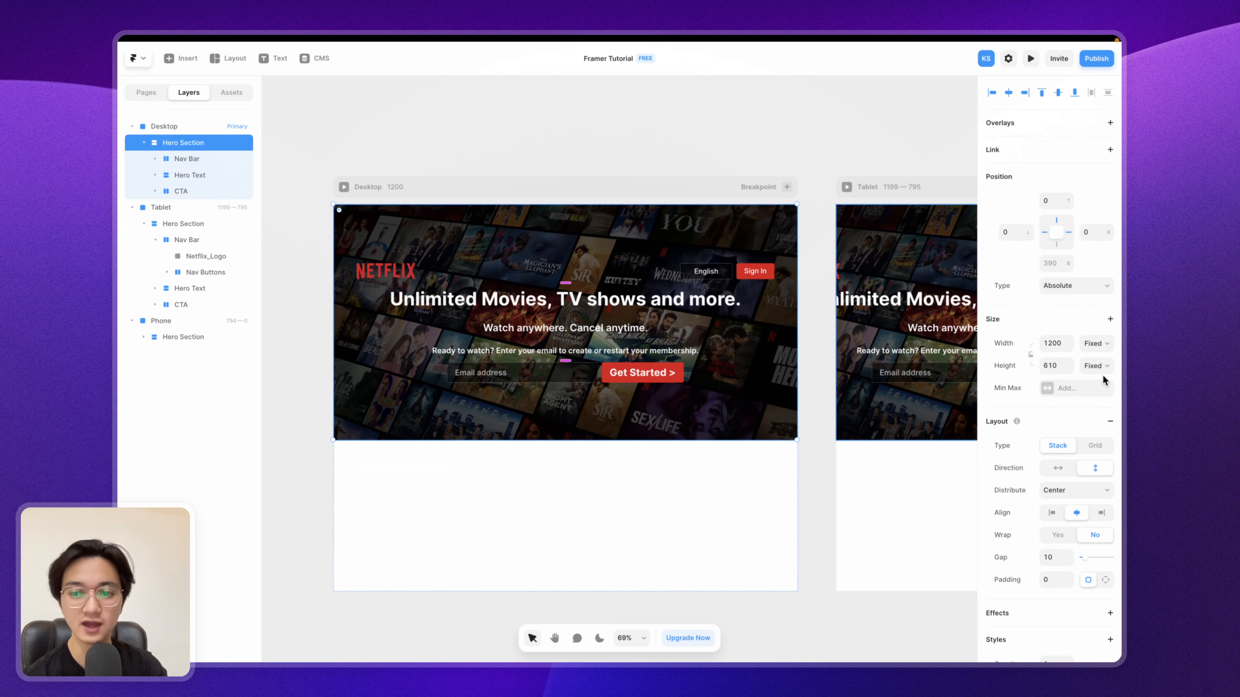
scroll(1104, 380, down, 2)
scroll(1104, 381, down, 2)
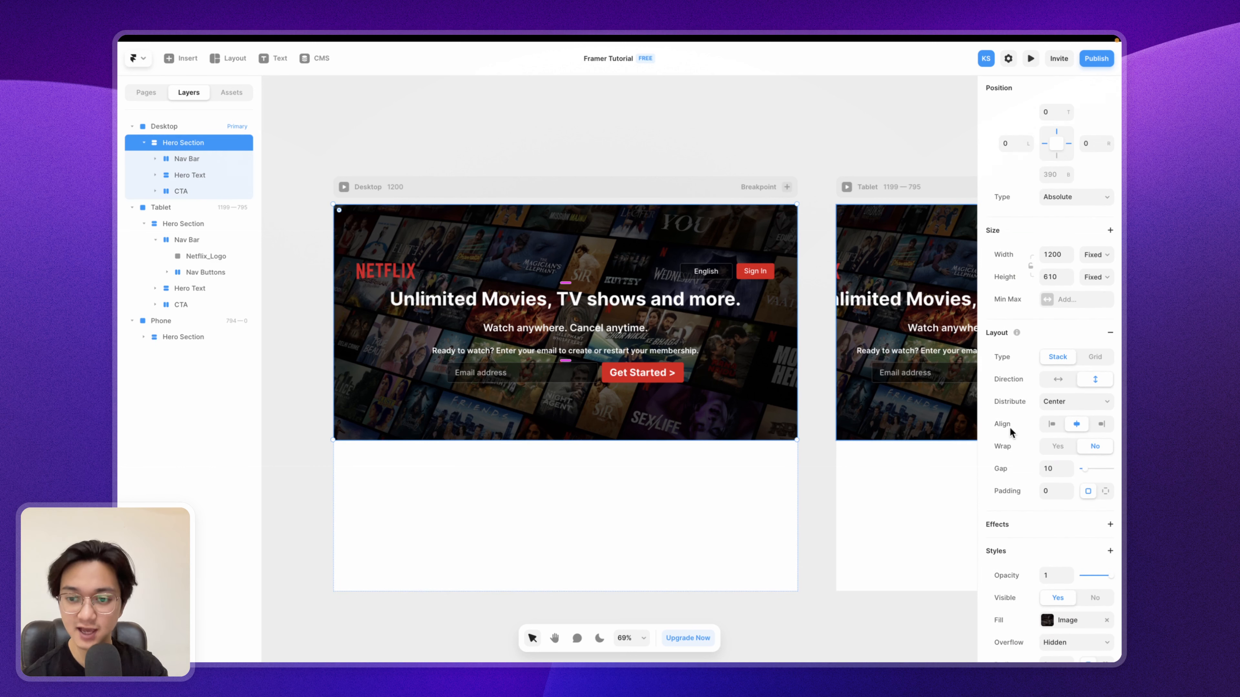
click(1053, 401)
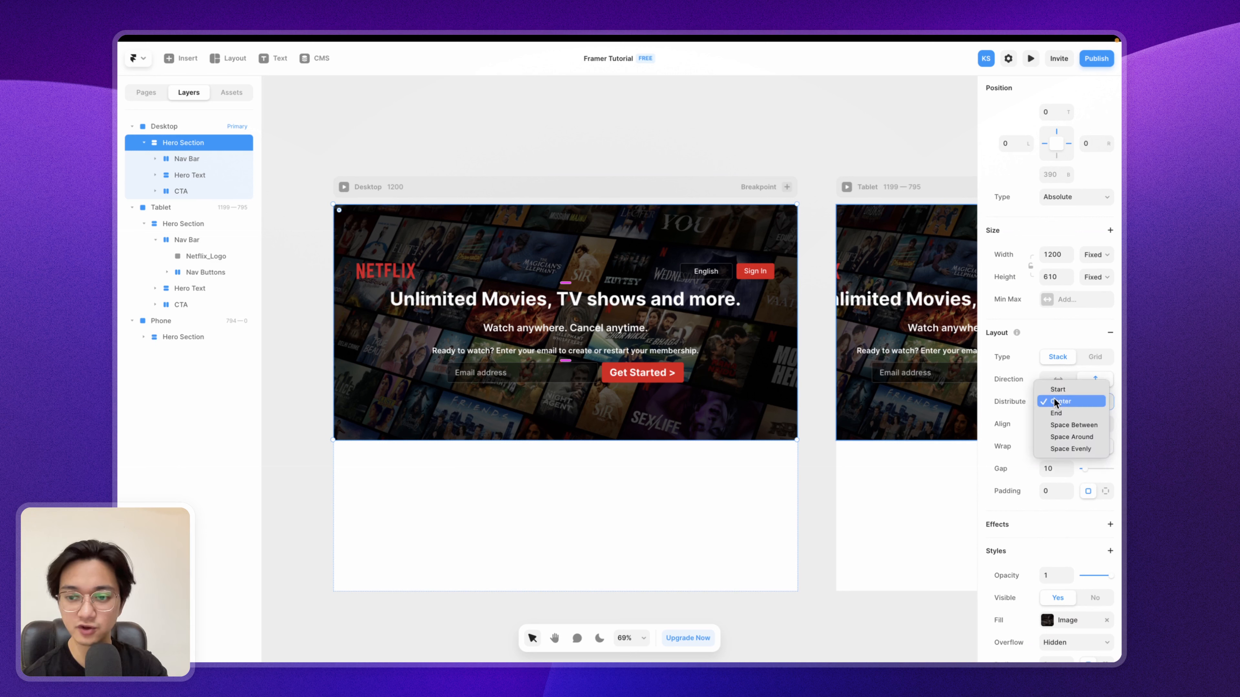
click(1058, 425)
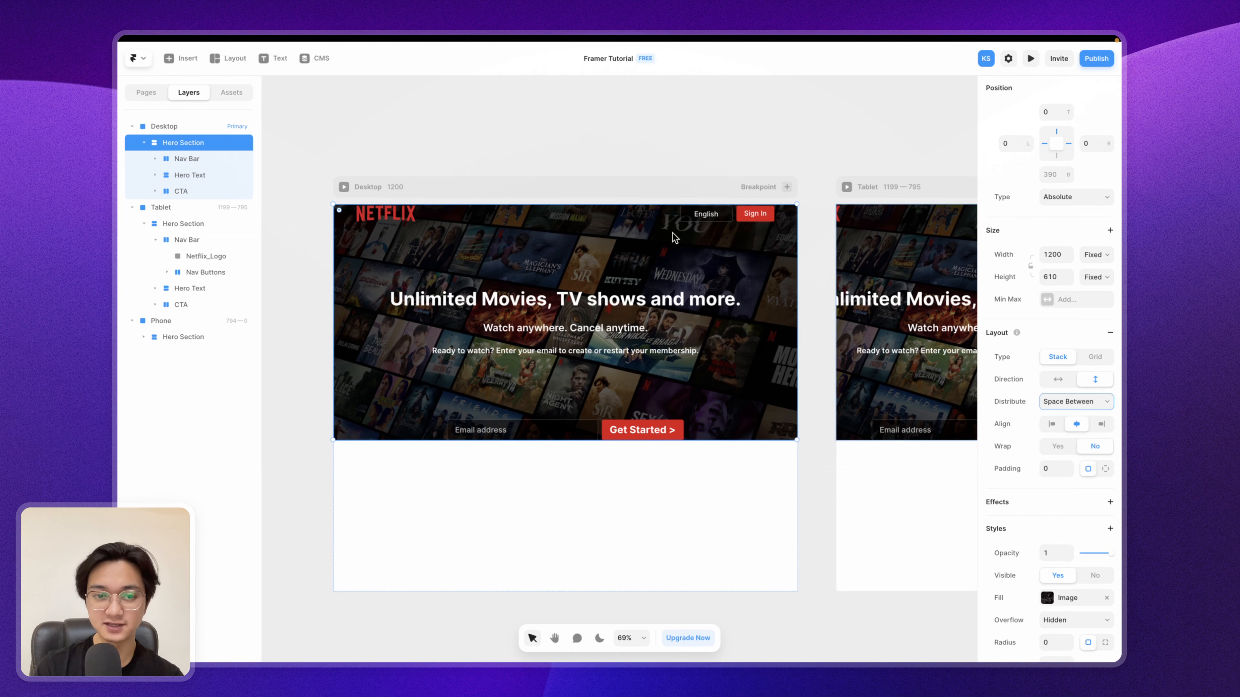
Step: Give the desktop Hero Section individual side padding with 20 at the top
scroll(362, 191, up, 5)
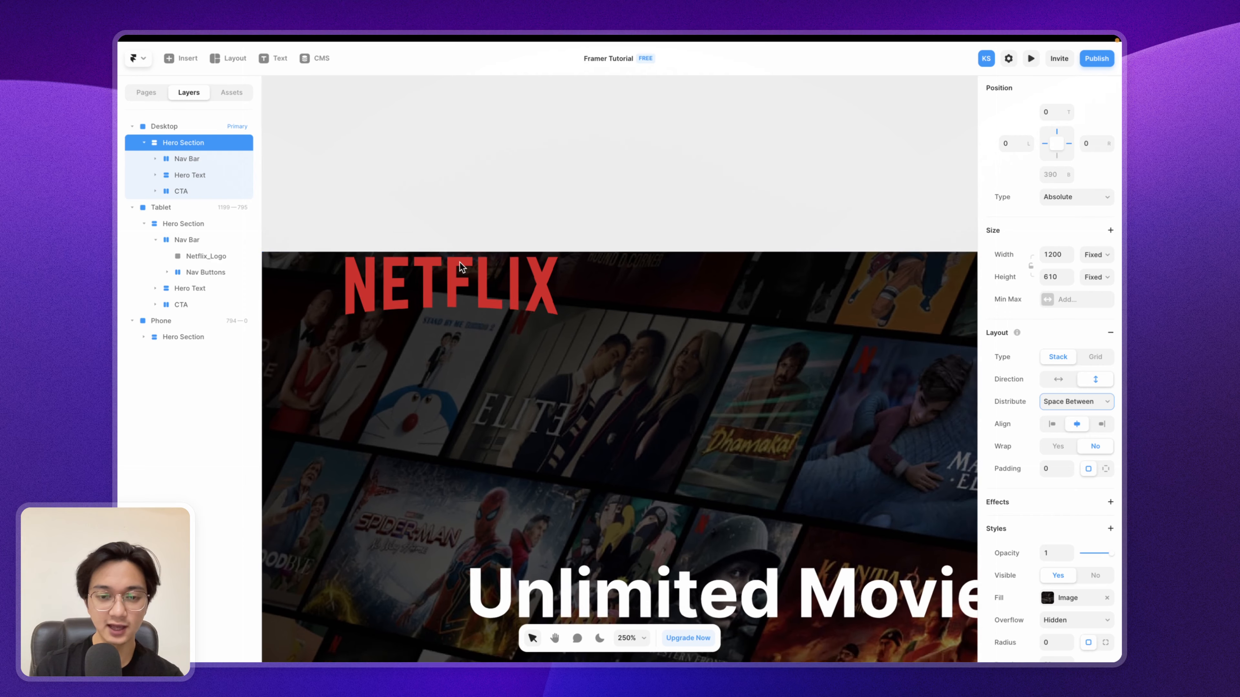
key(shift+2)
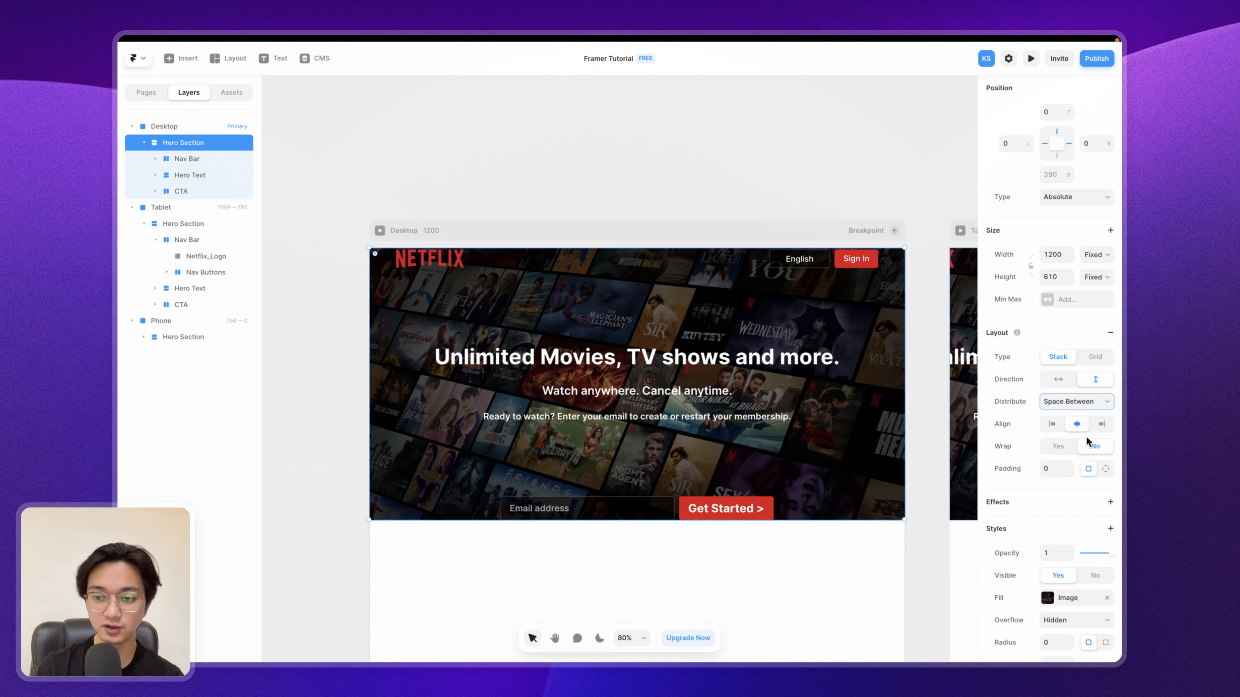
click(1106, 471)
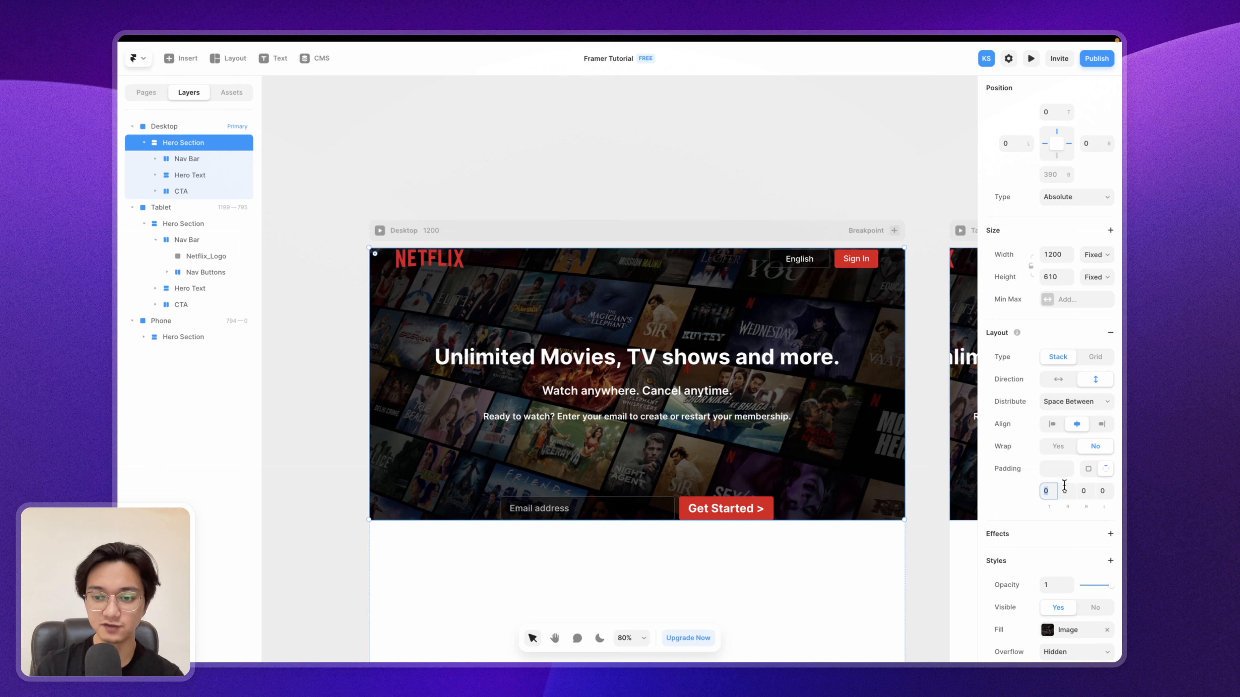
click(1052, 489)
text(2)
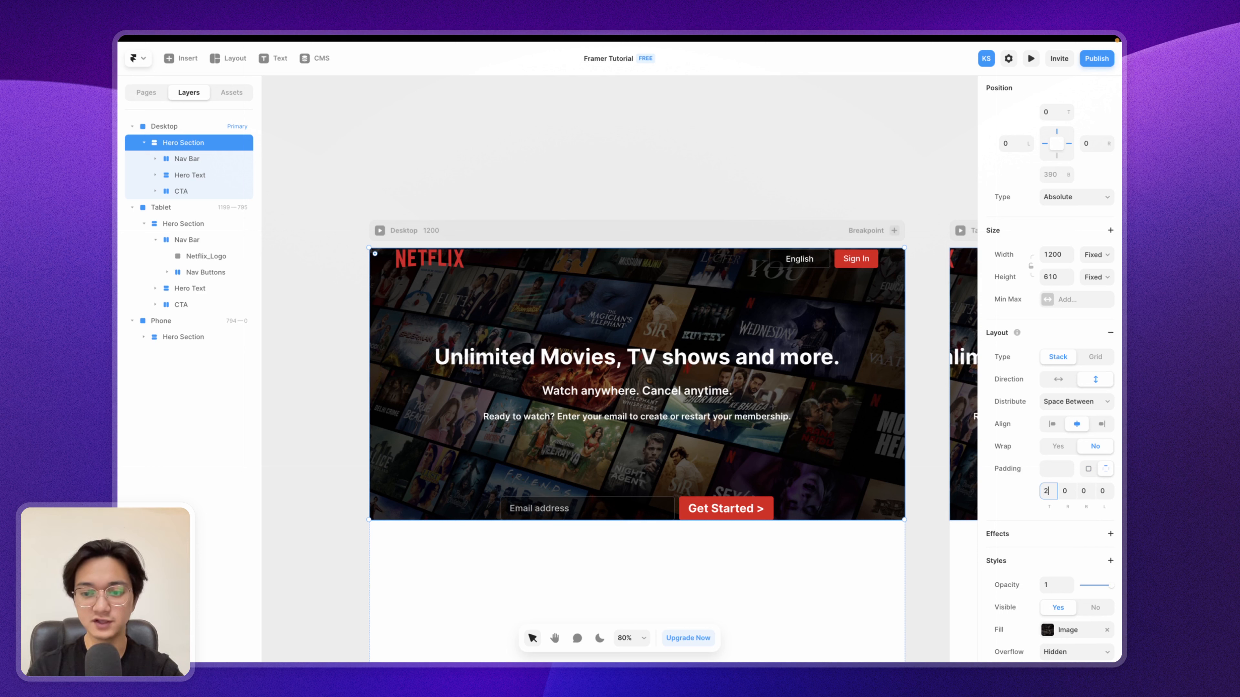
text(0)
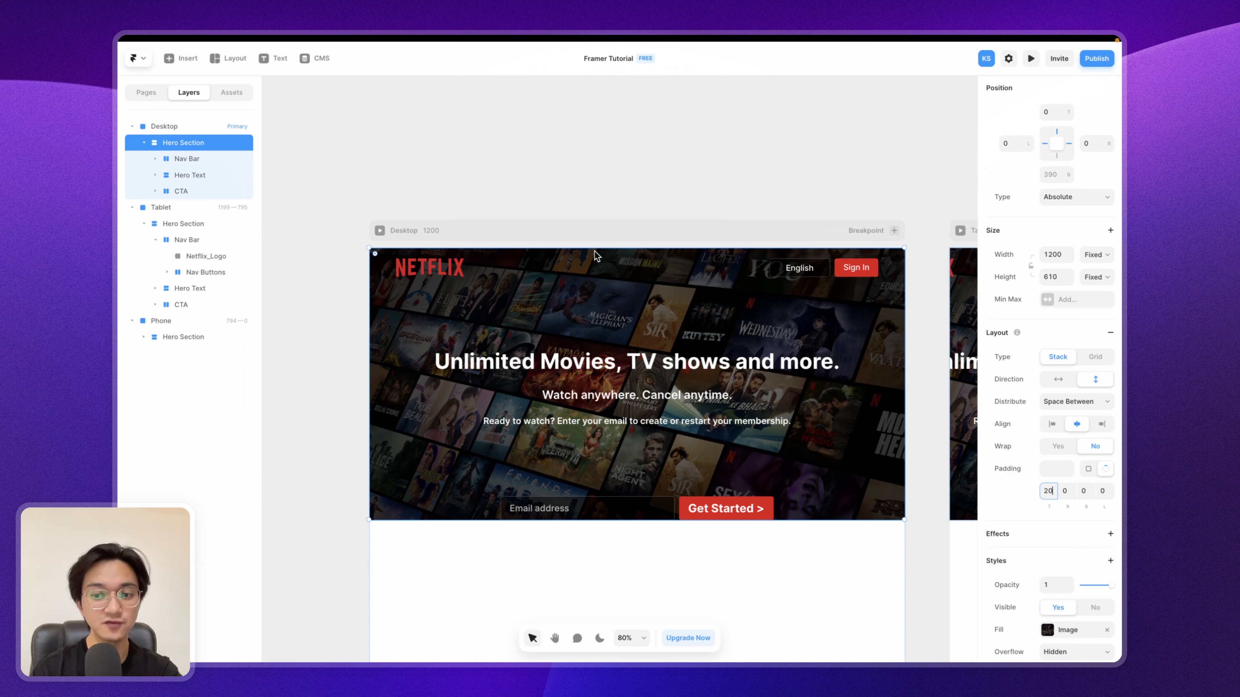
Step: Change the Tablet Nav Bar's width sizing from Fixed to Fill
scroll(595, 253, right, 3)
scroll(594, 253, down, 1)
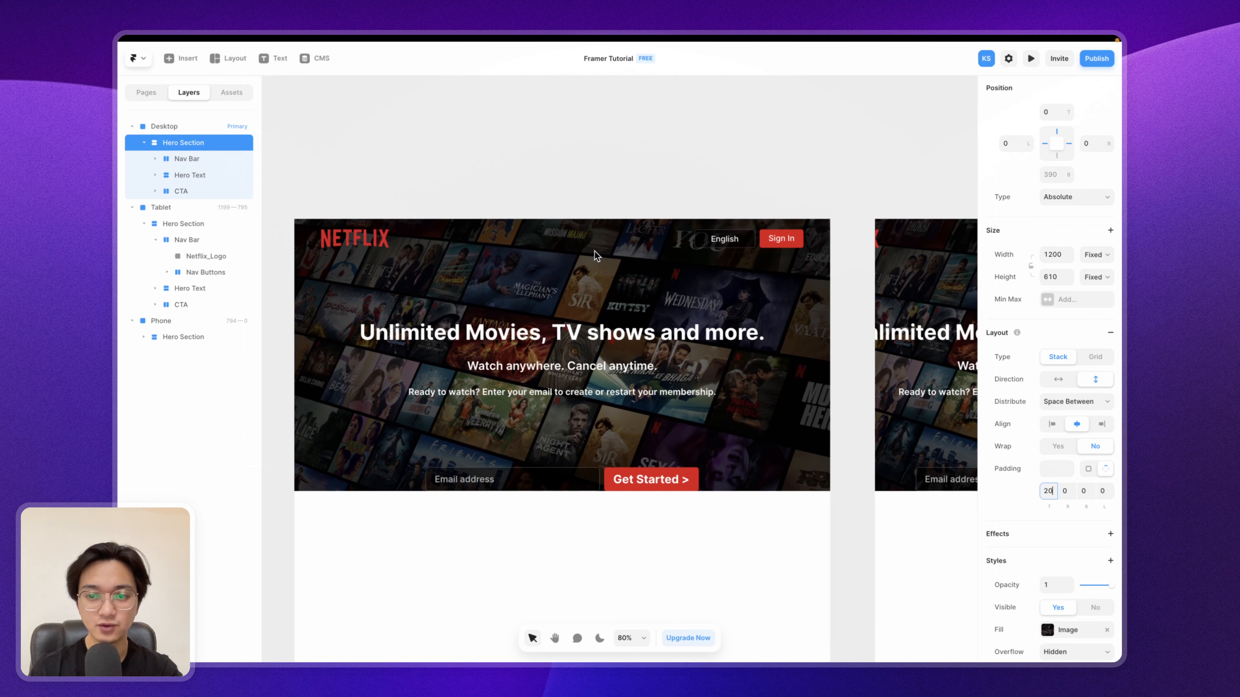
scroll(594, 253, right, 10)
scroll(594, 253, down, 1)
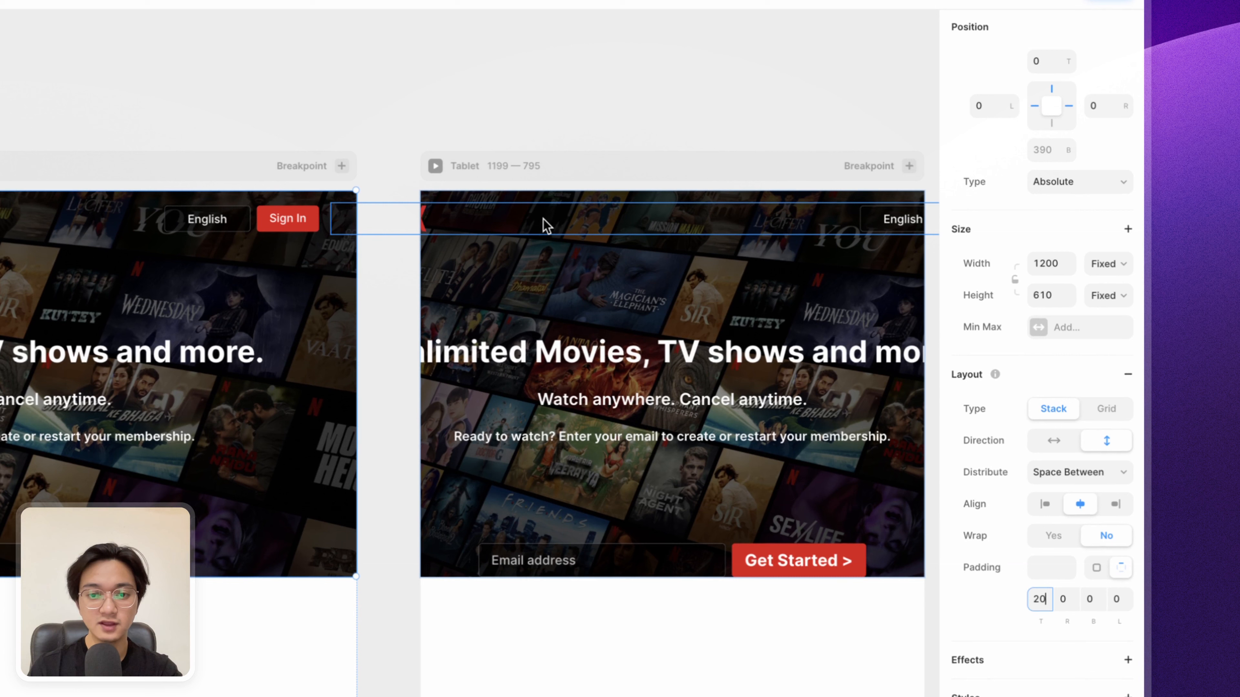
click(545, 225)
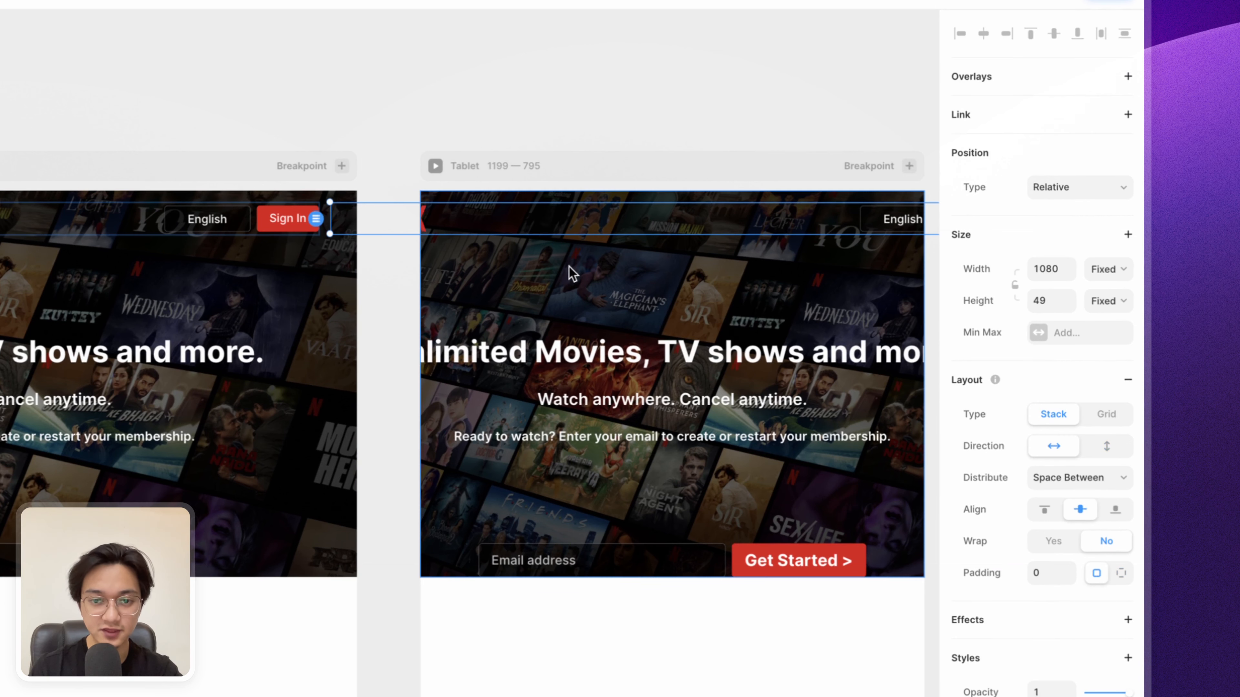
scroll(561, 254, right, 10)
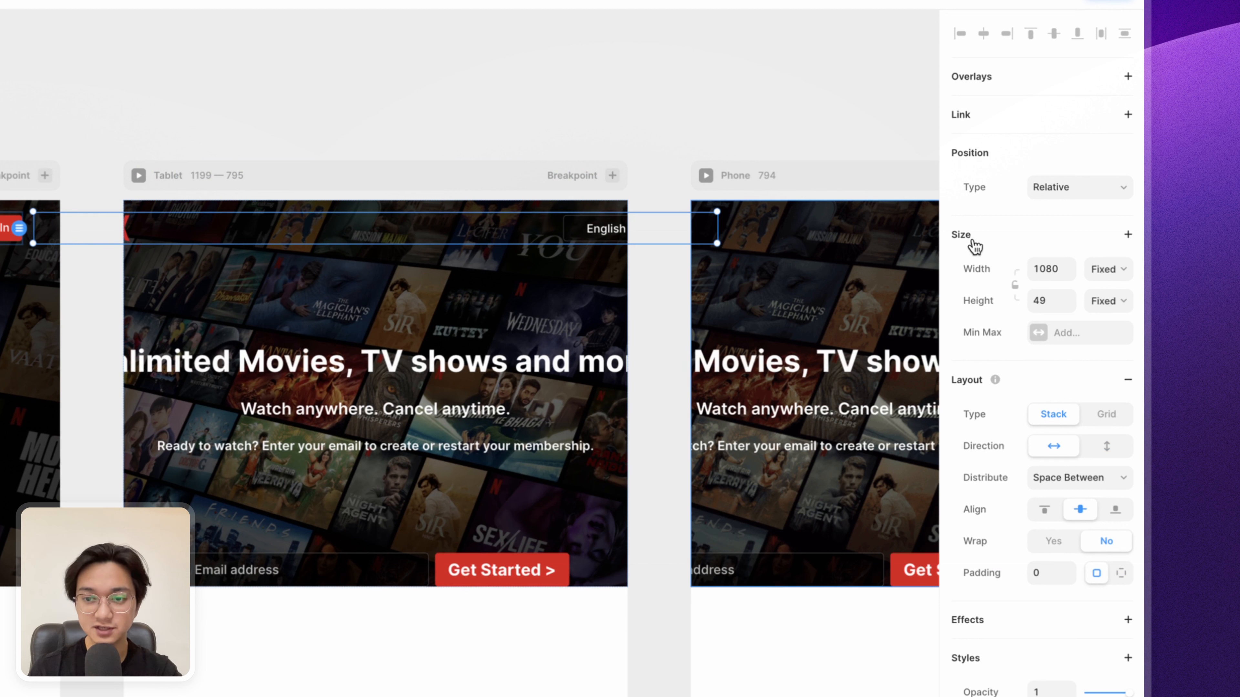
click(1121, 273)
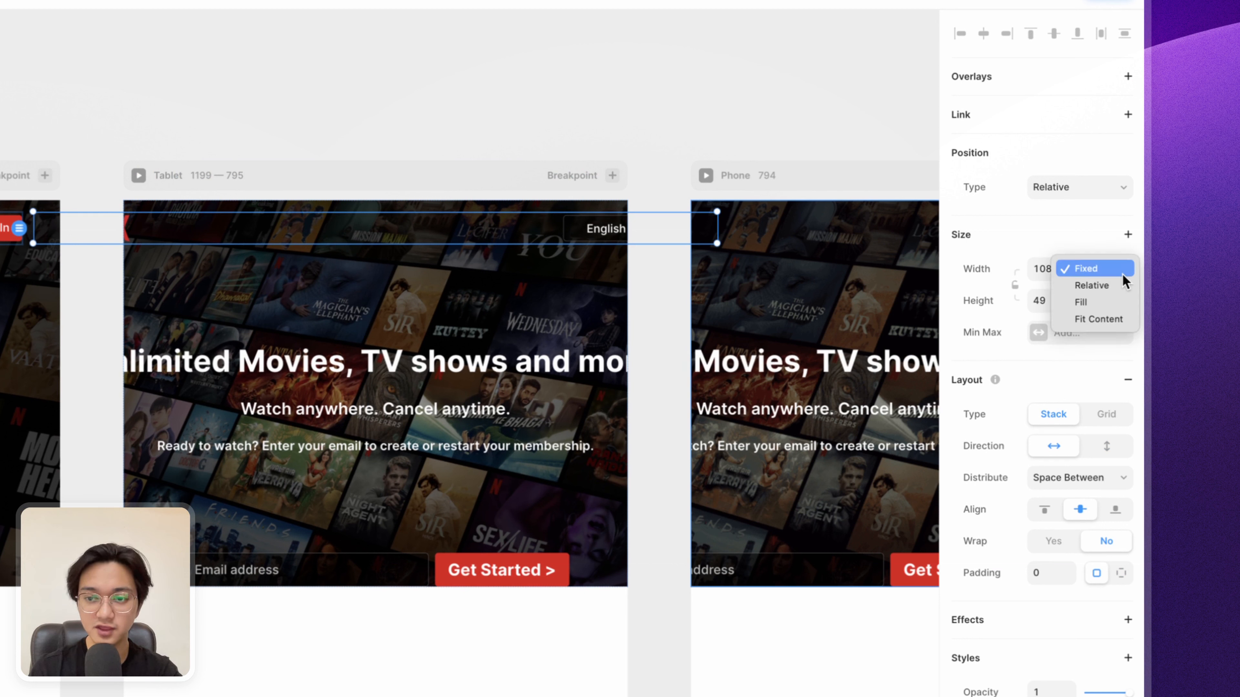
click(1107, 306)
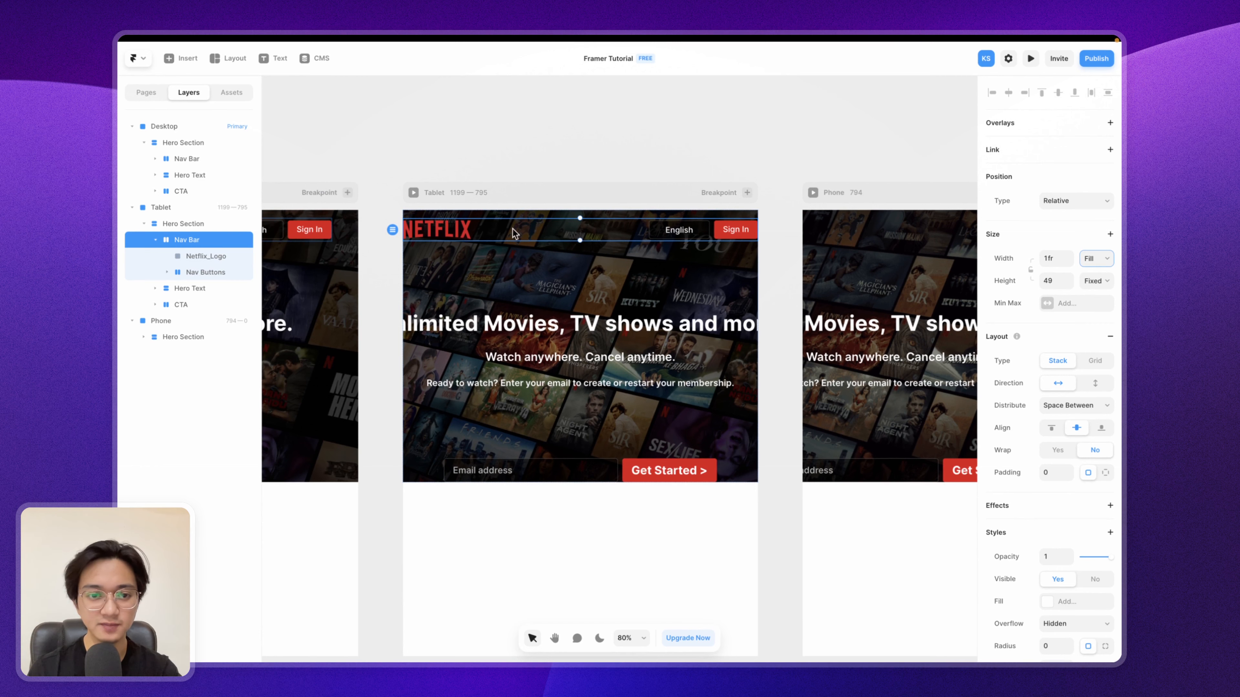
Step: Set the Tablet Nav Bar's individual padding to 20 on the right, 0 at the bottom and 20 on the left
scroll(409, 219, up, 10)
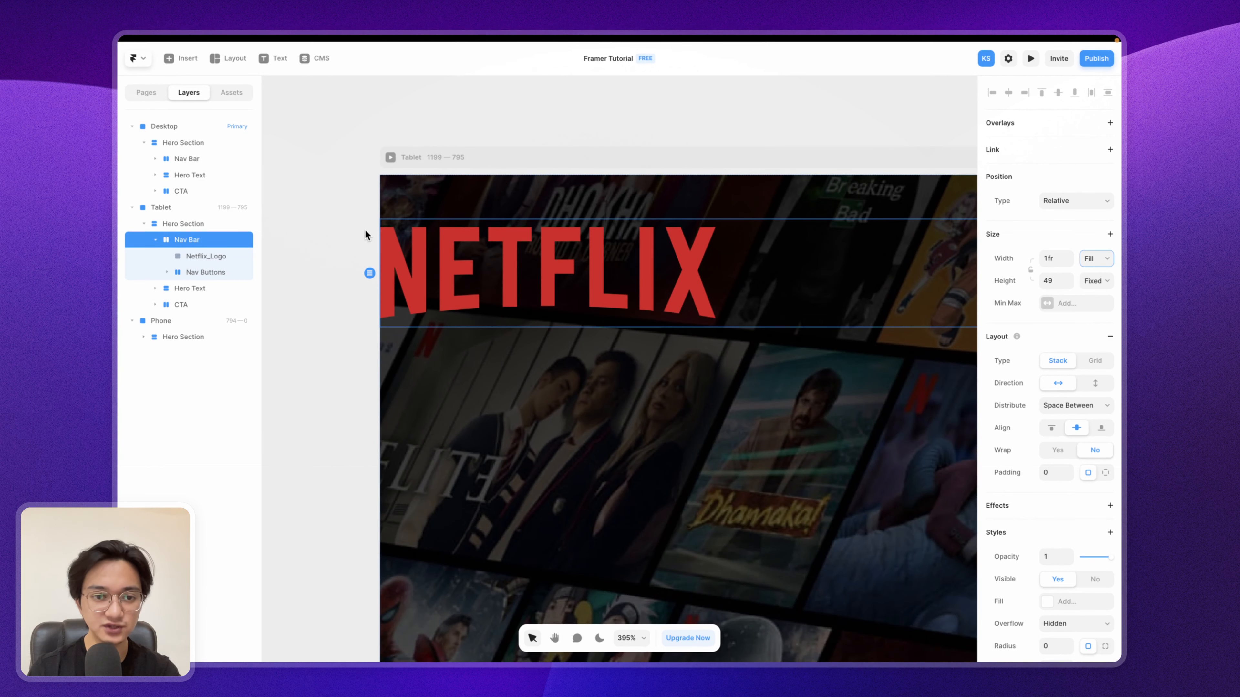
scroll(410, 220, down, 10)
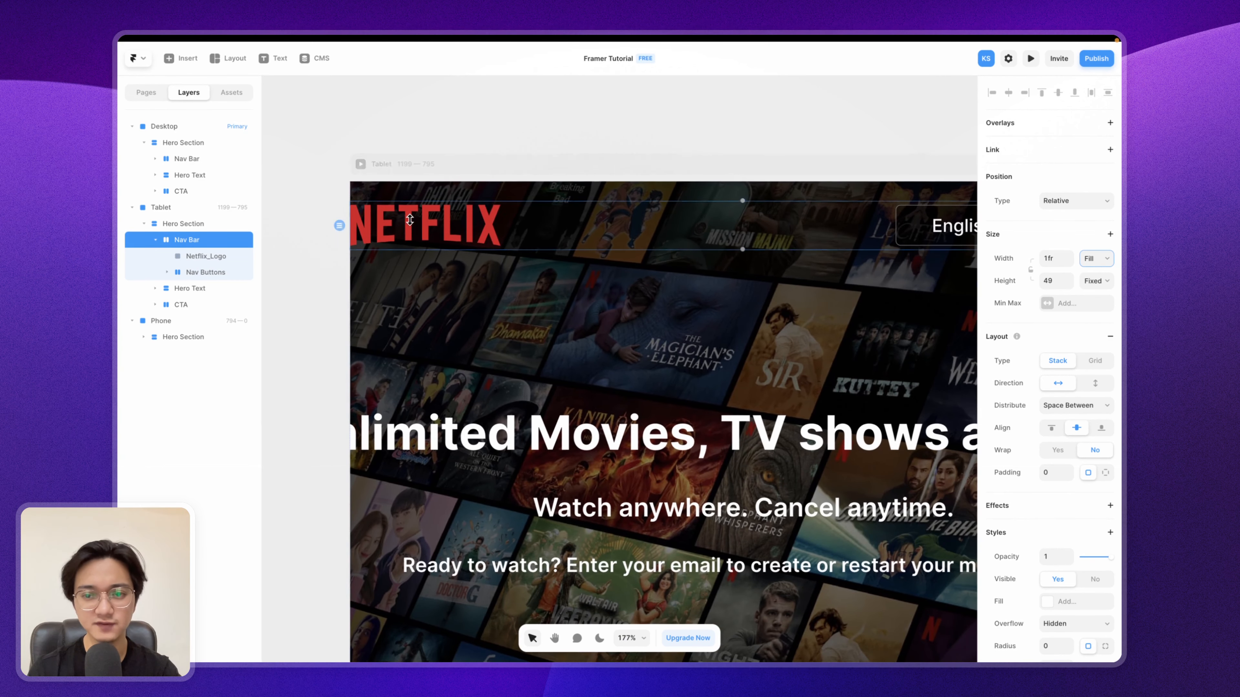
scroll(410, 224, down, 1)
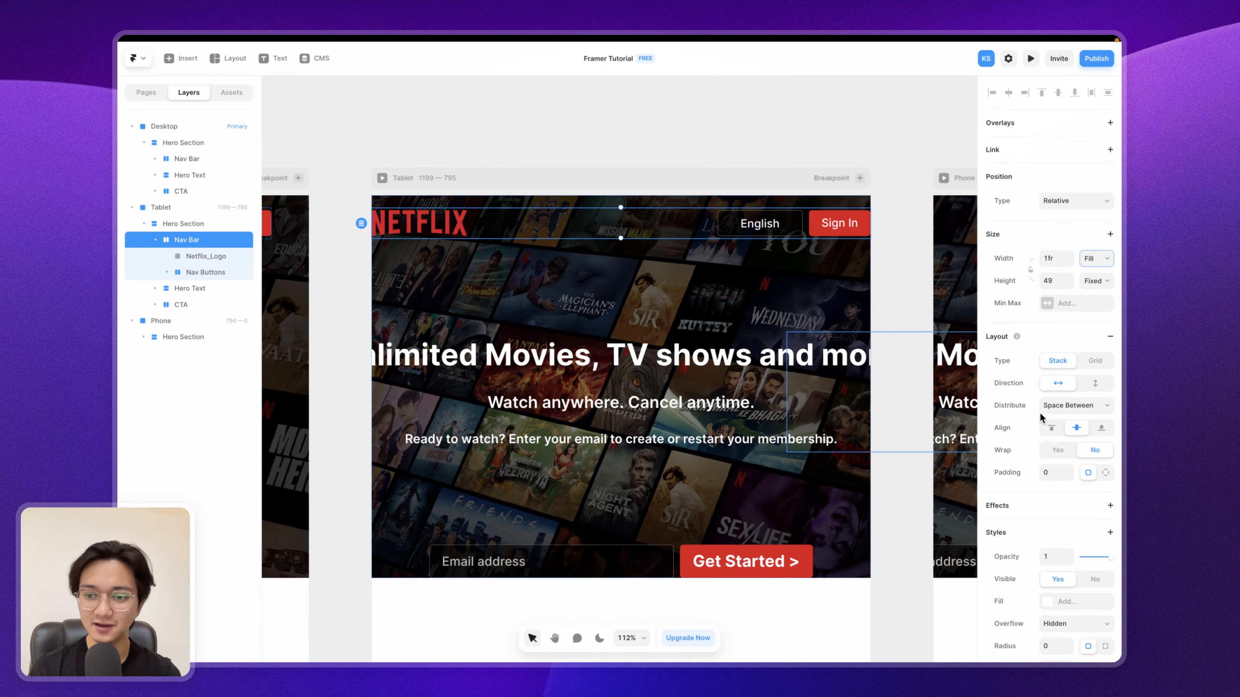
click(1106, 474)
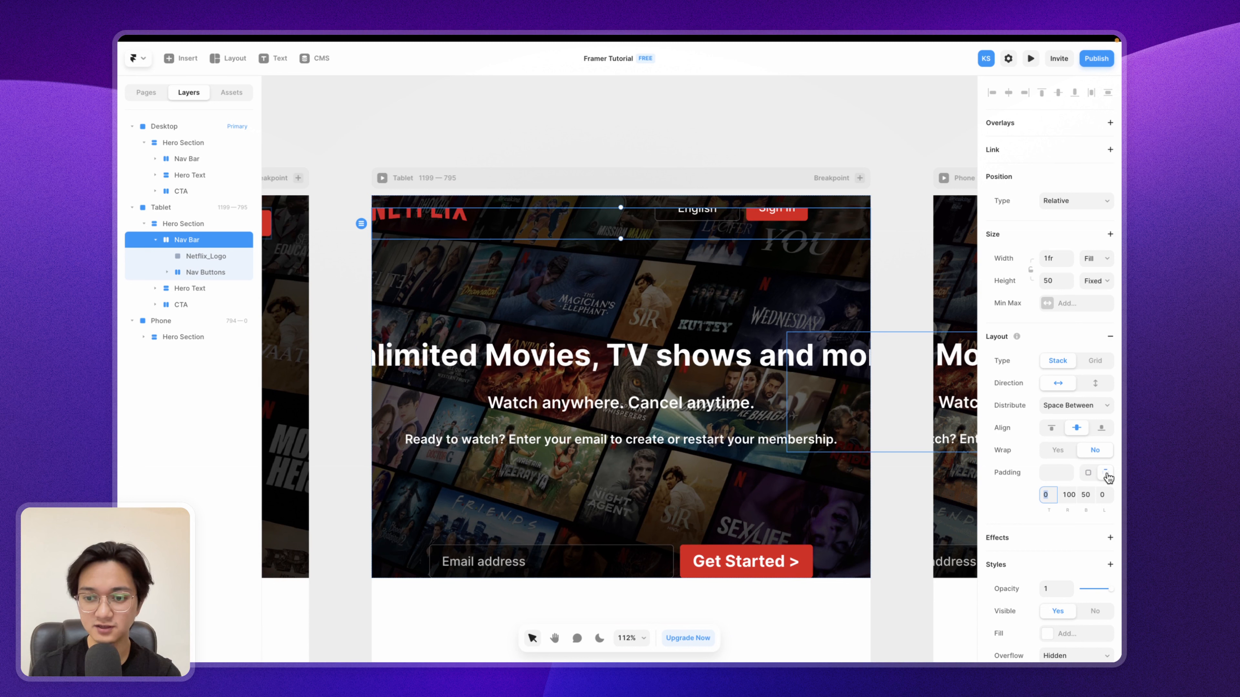
click(1068, 495)
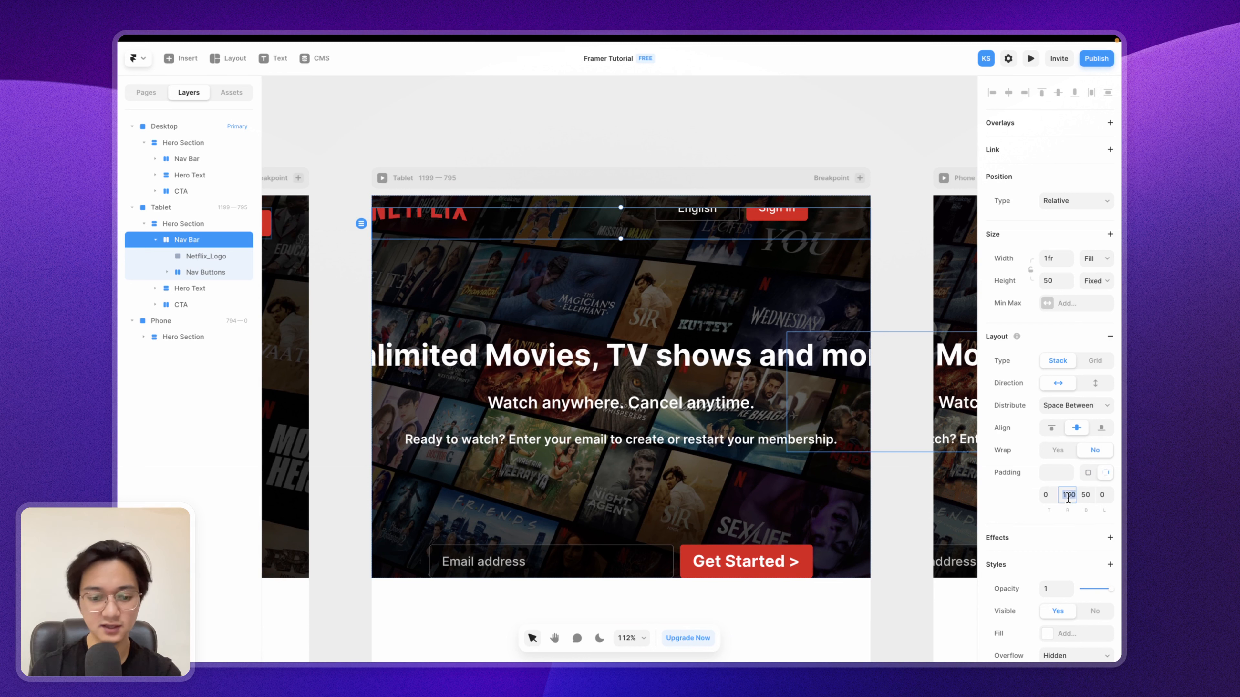
key(Return)
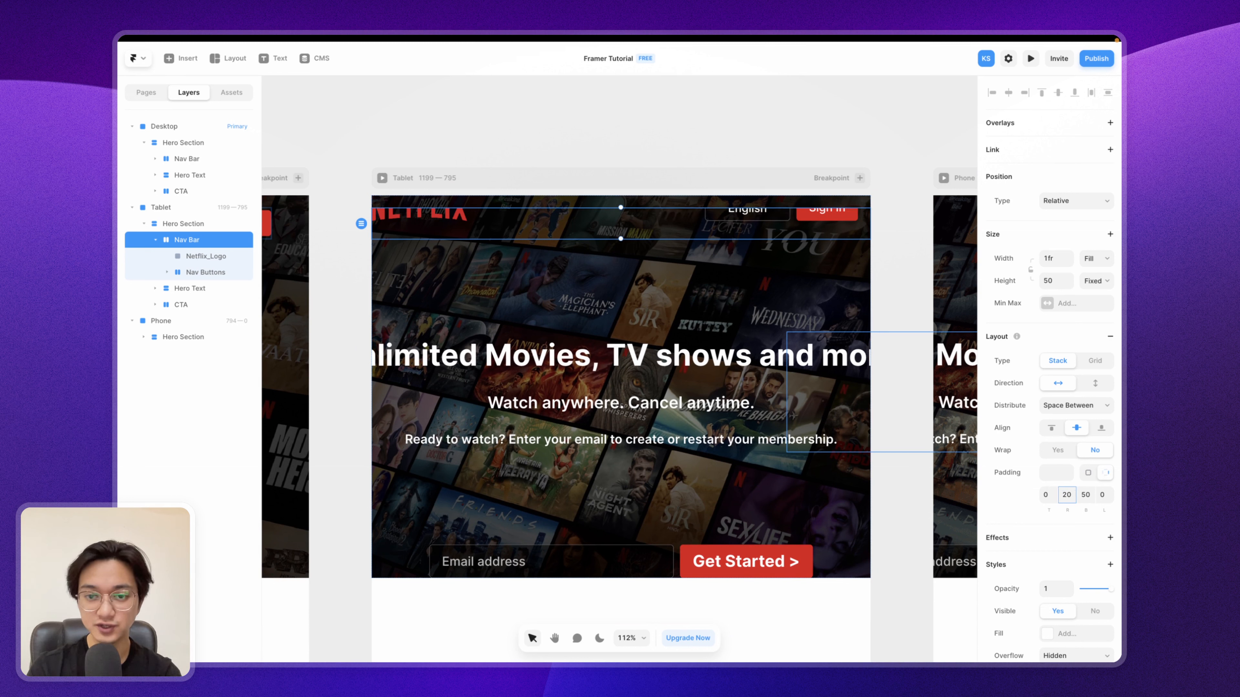
click(1086, 496)
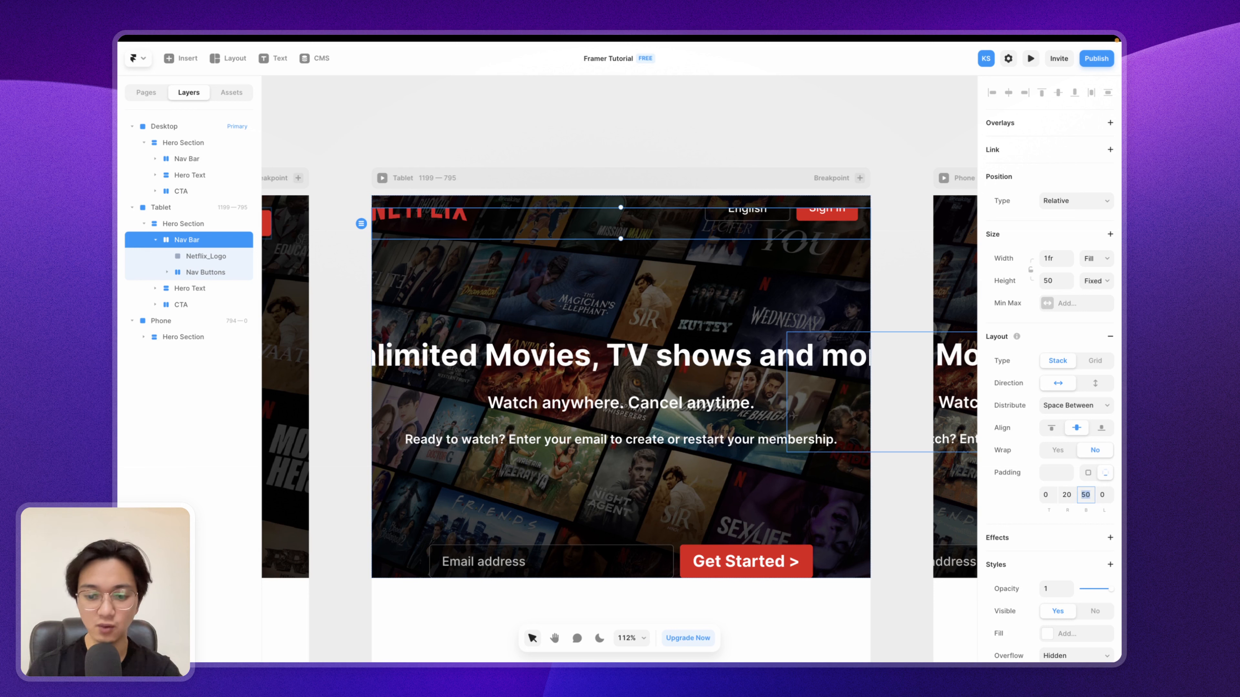
text(0)
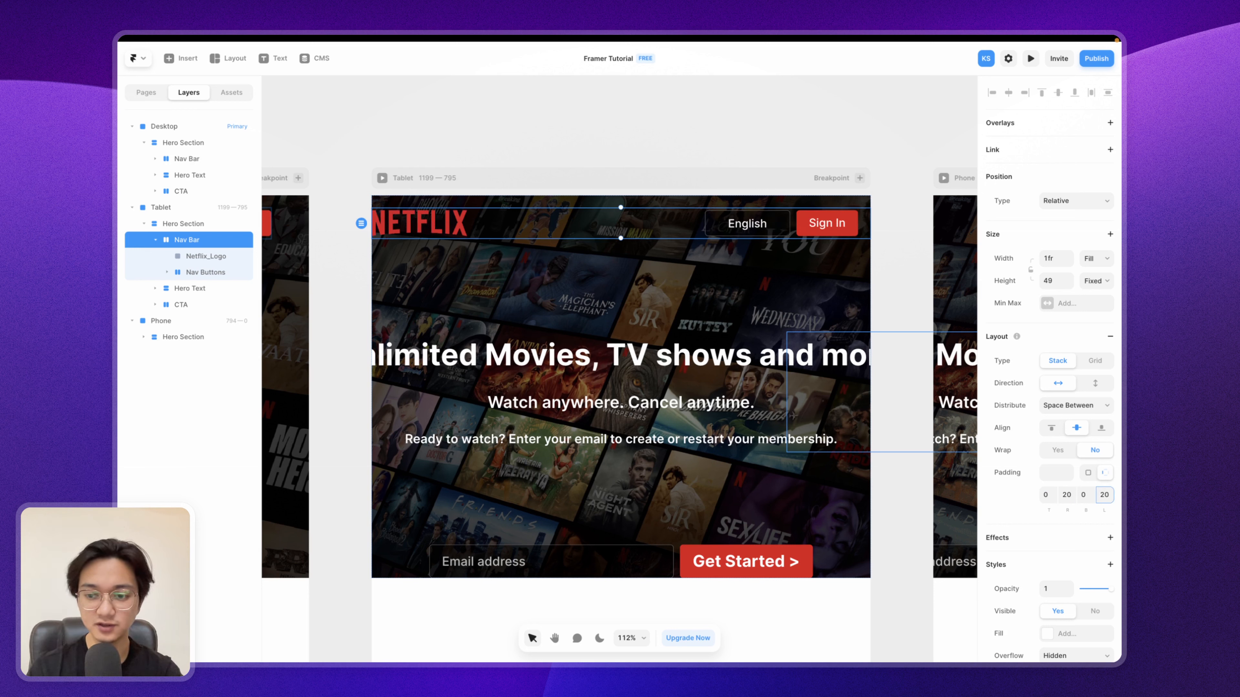
key(Return)
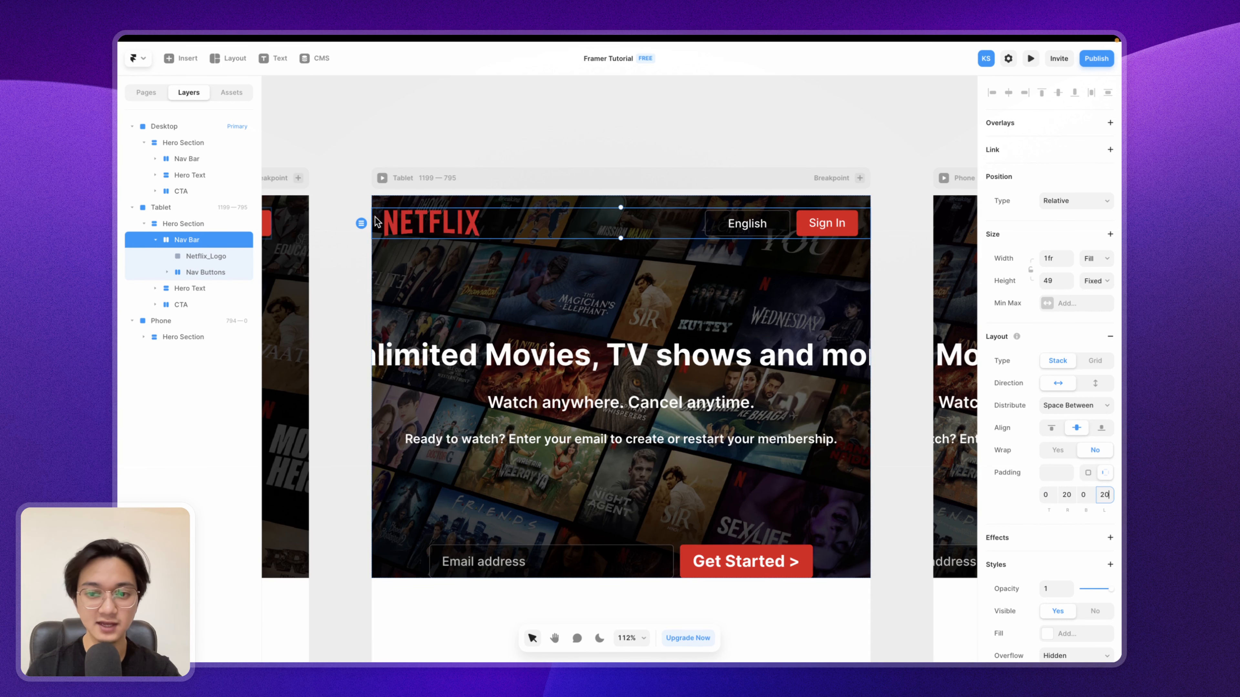
Step: Shrink the Netflix logo in the Tablet Nav Bar proportionally to about 133 by 35, and select the Tablet Hero Section
click(905, 200)
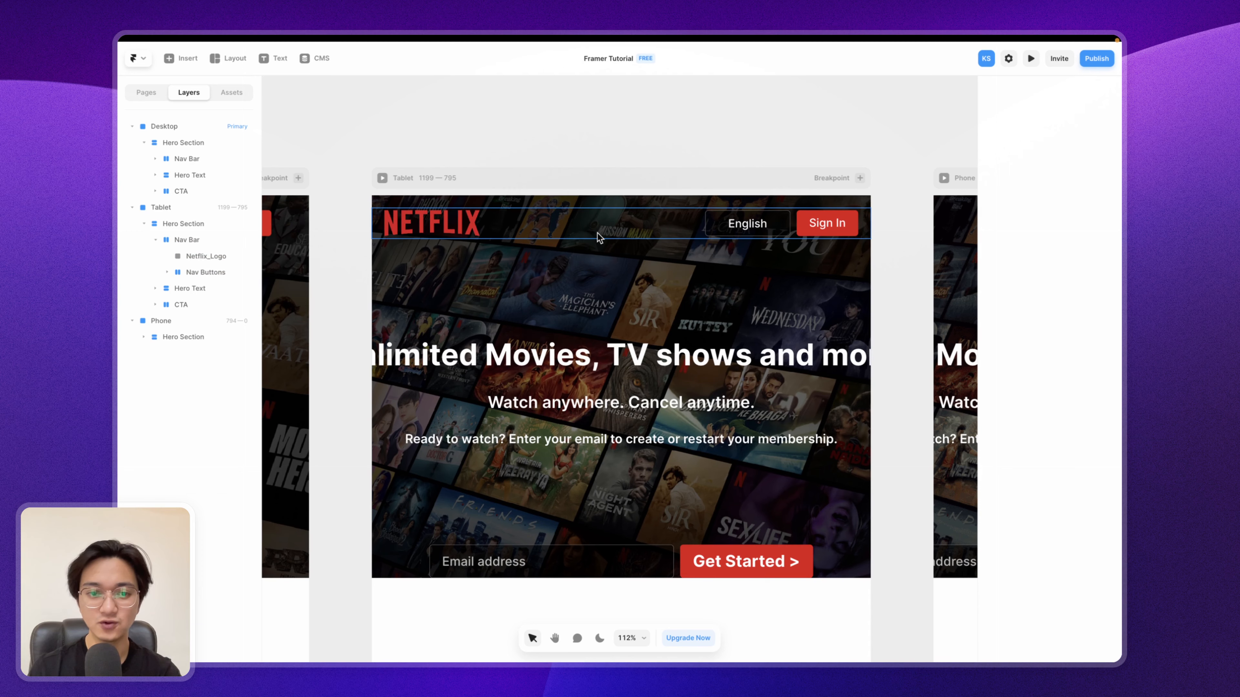
scroll(561, 220, down, 2)
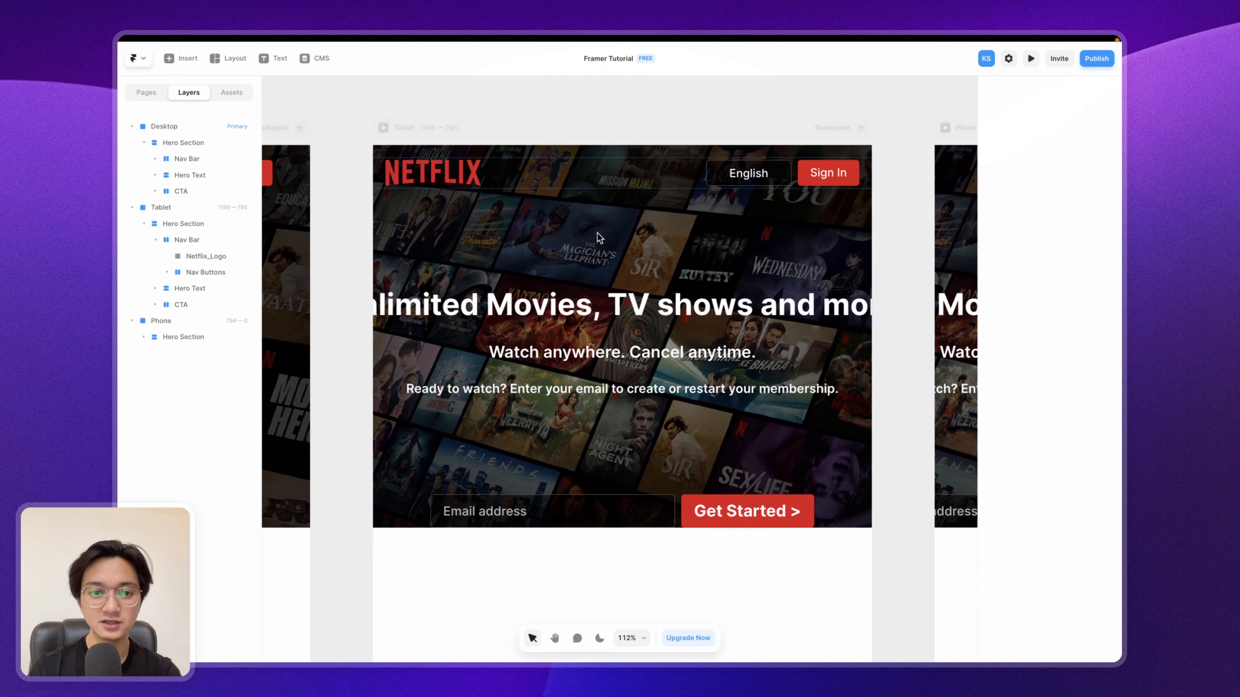
click(454, 173)
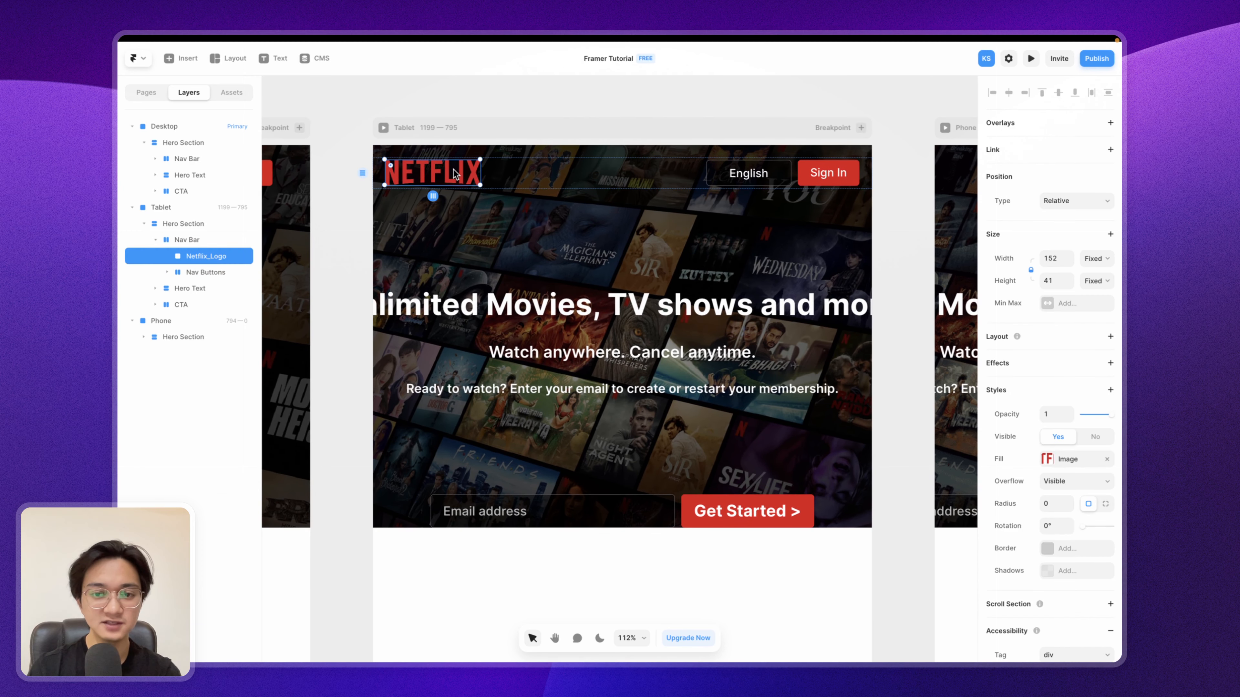
drag(480, 186, 472, 181)
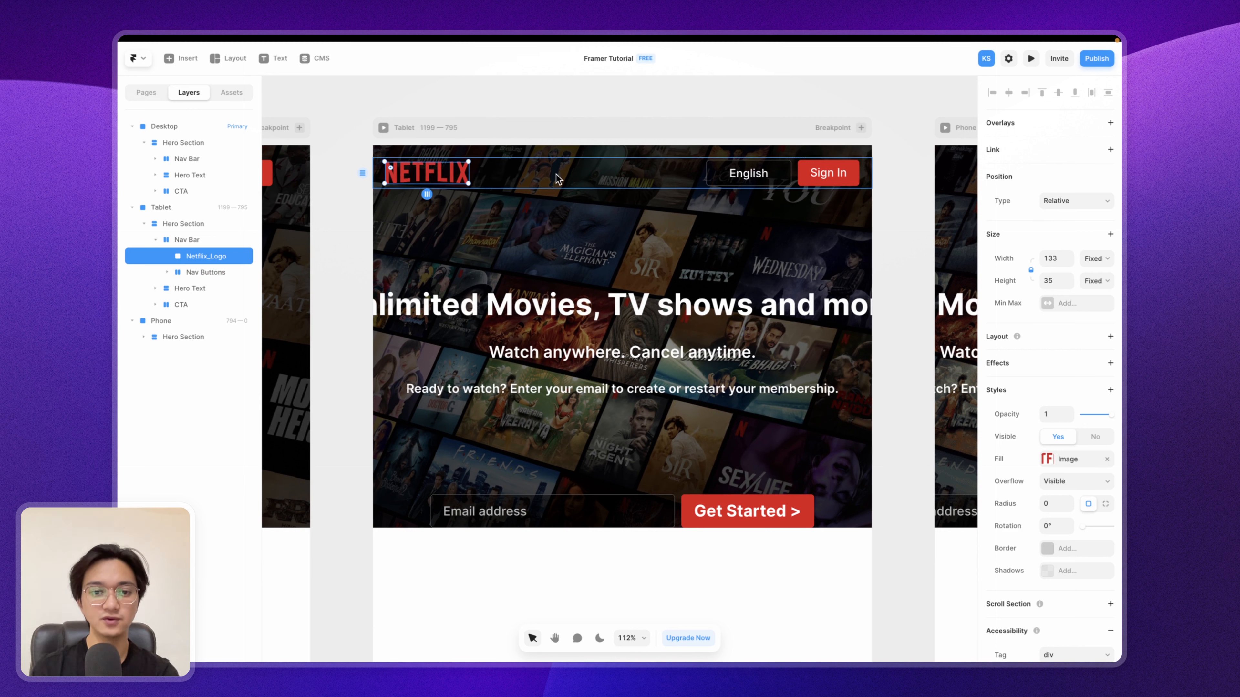
drag(467, 183, 465, 183)
click(610, 225)
scroll(610, 222, down, 5)
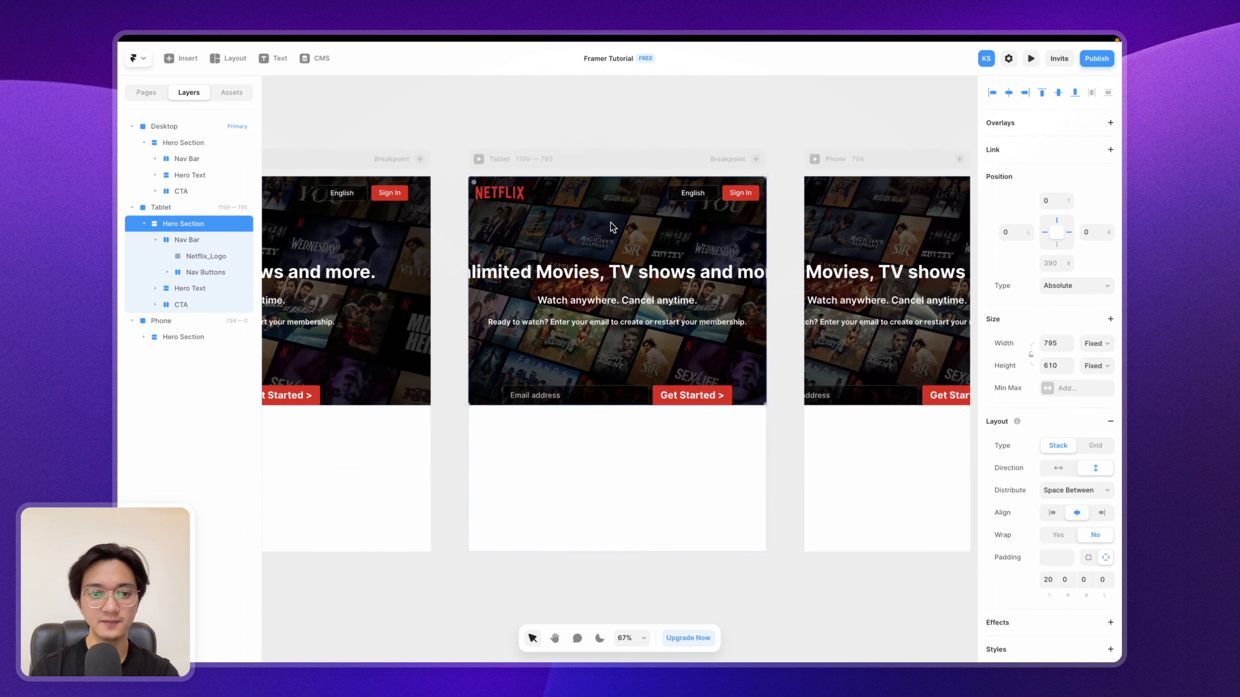
scroll(663, 217, down, 4)
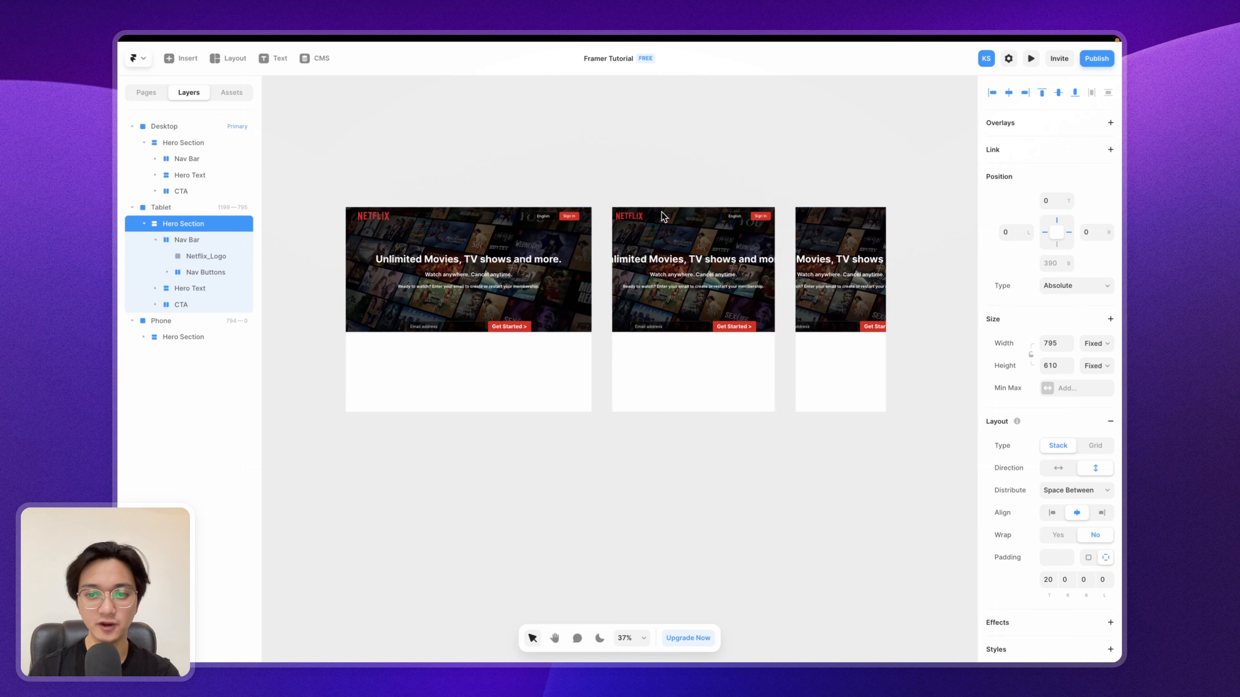
Step: Change the Phone Nav Bar's width sizing from Fixed to Fill
click(662, 212)
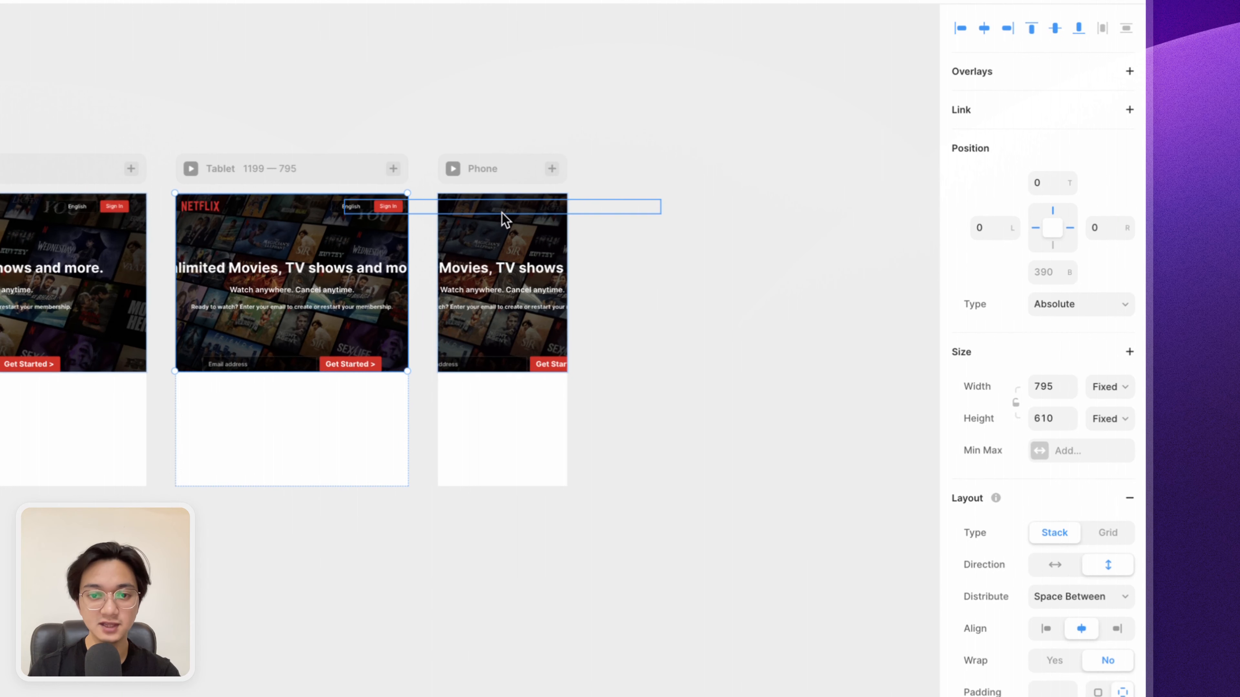
scroll(501, 209, up, 2)
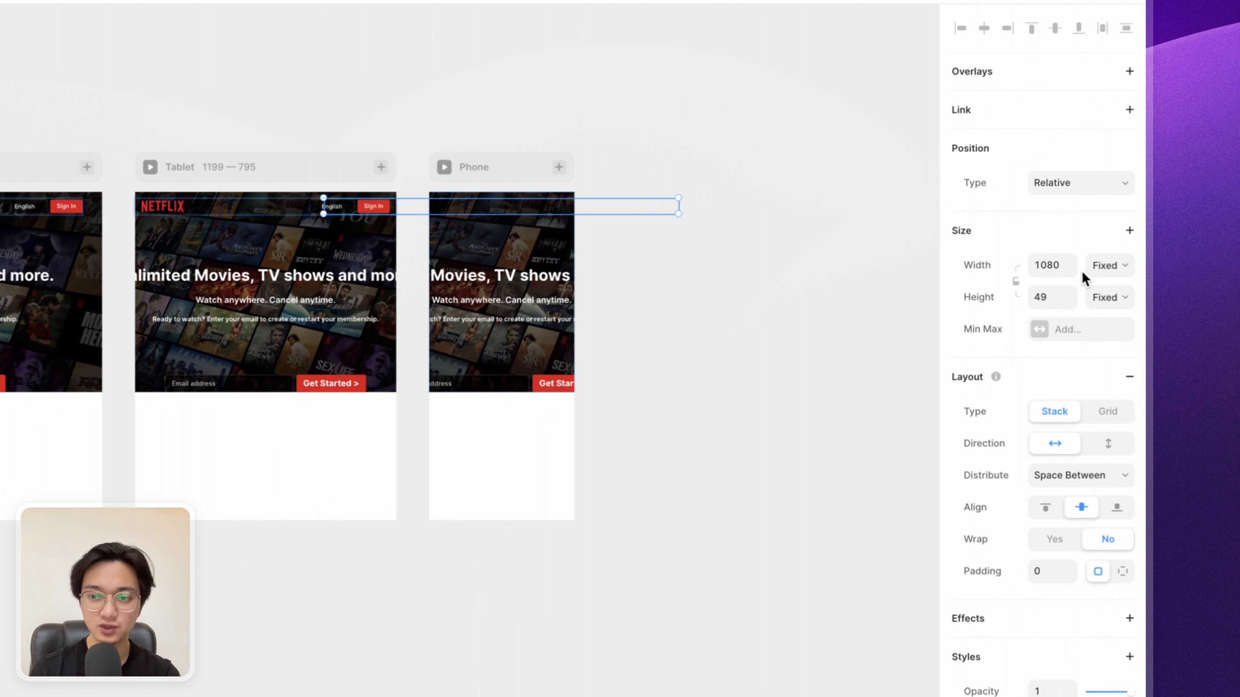
click(1103, 273)
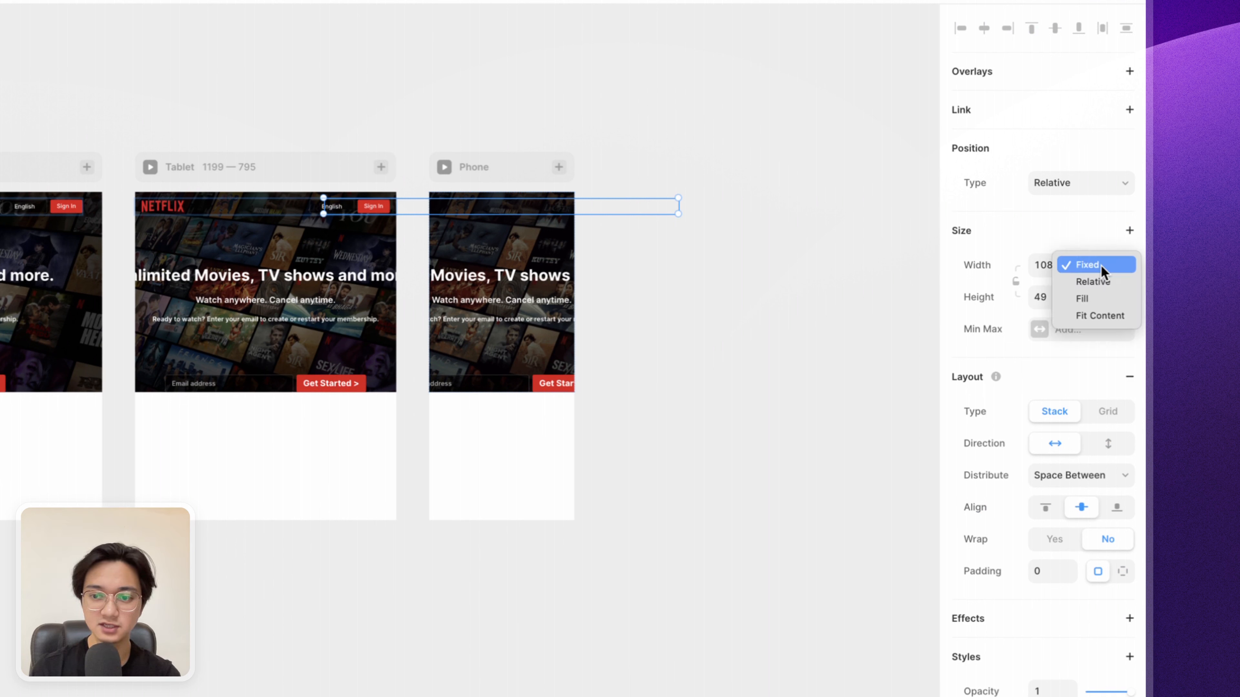
click(1094, 291)
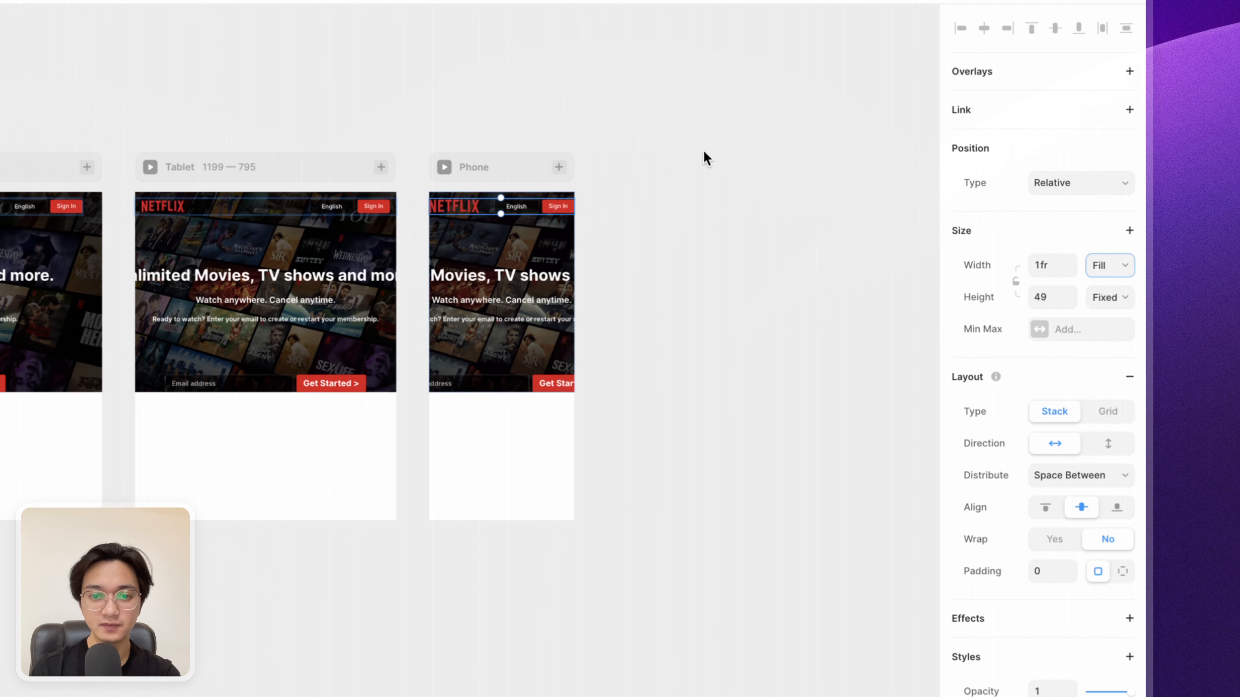
Step: Set the Phone Nav Bar's individual padding to 10 on the right, 0 at the bottom and 10 on the left
scroll(531, 209, up, 10)
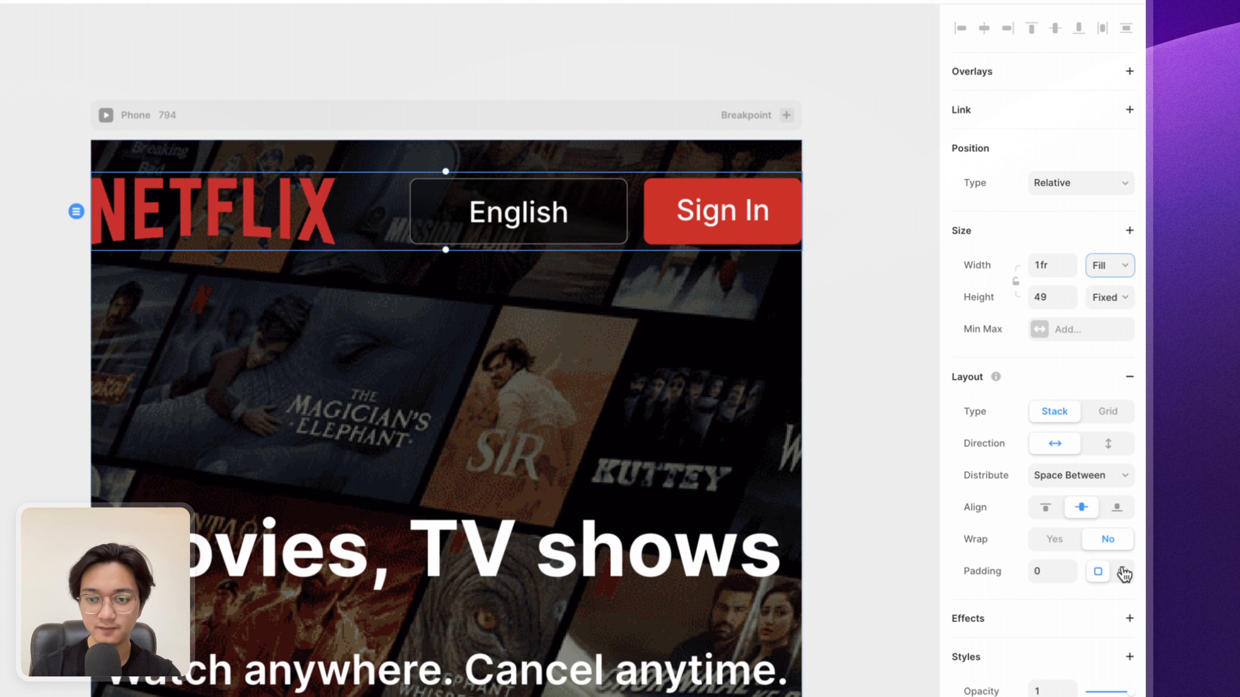
click(1123, 572)
click(1069, 601)
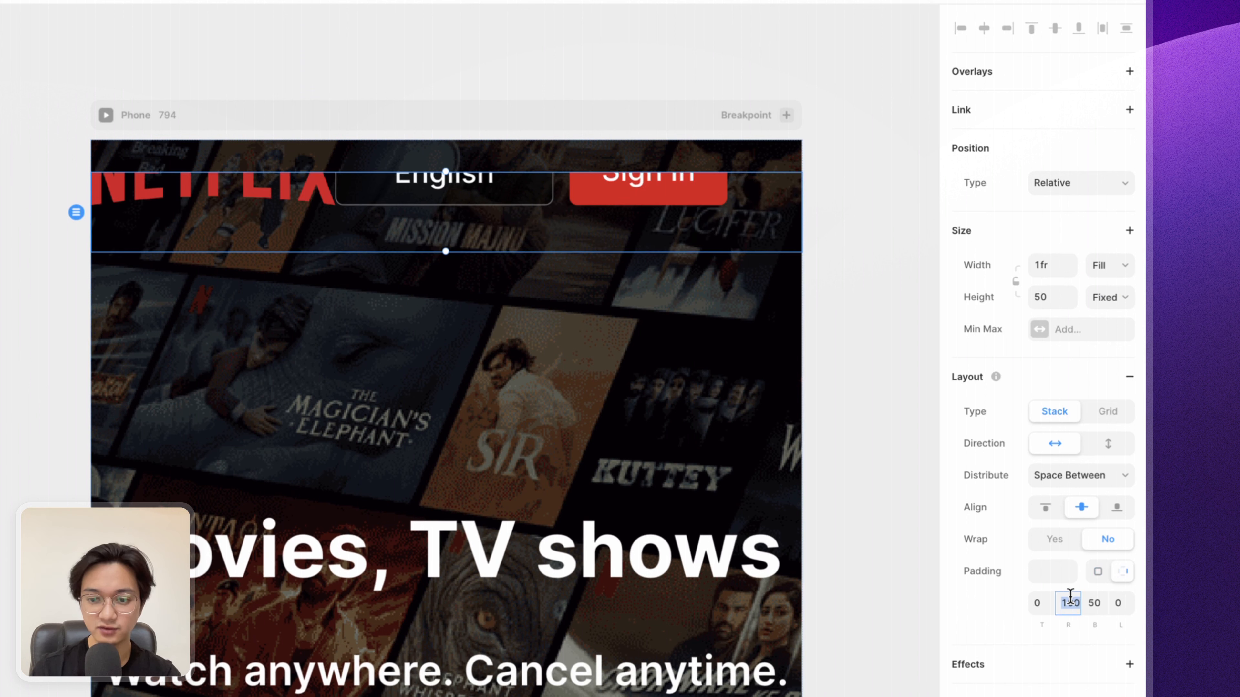
text(2)
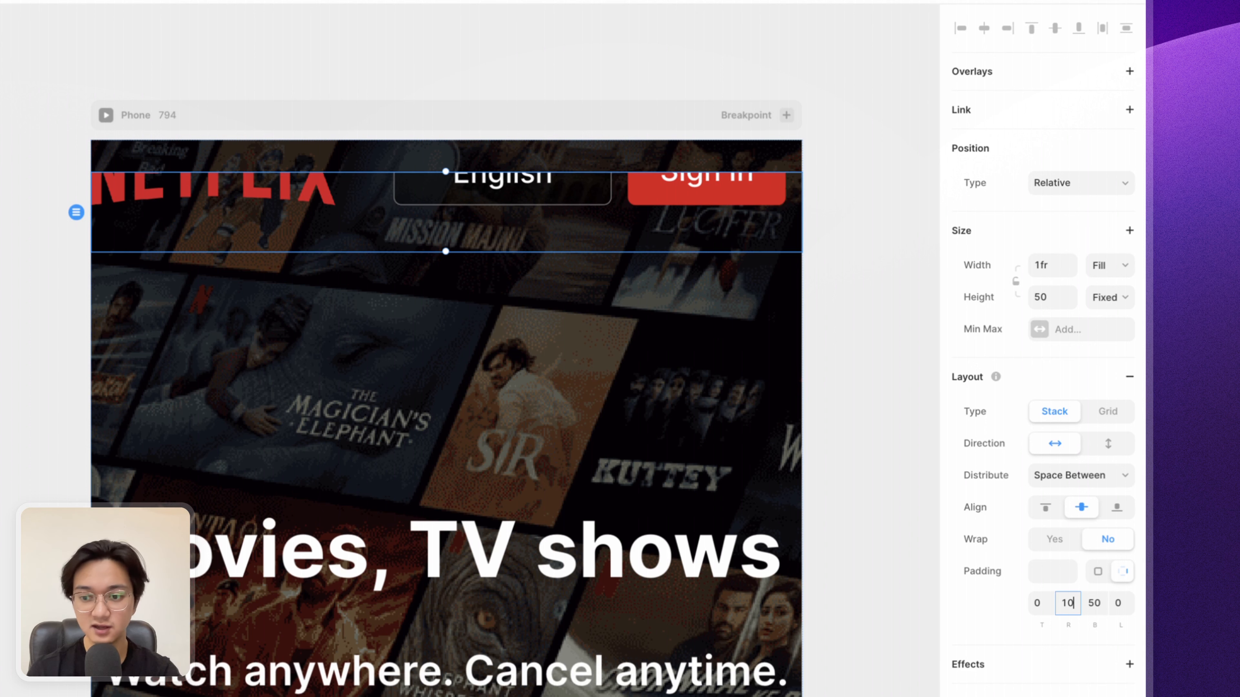
click(1117, 604)
text(10)
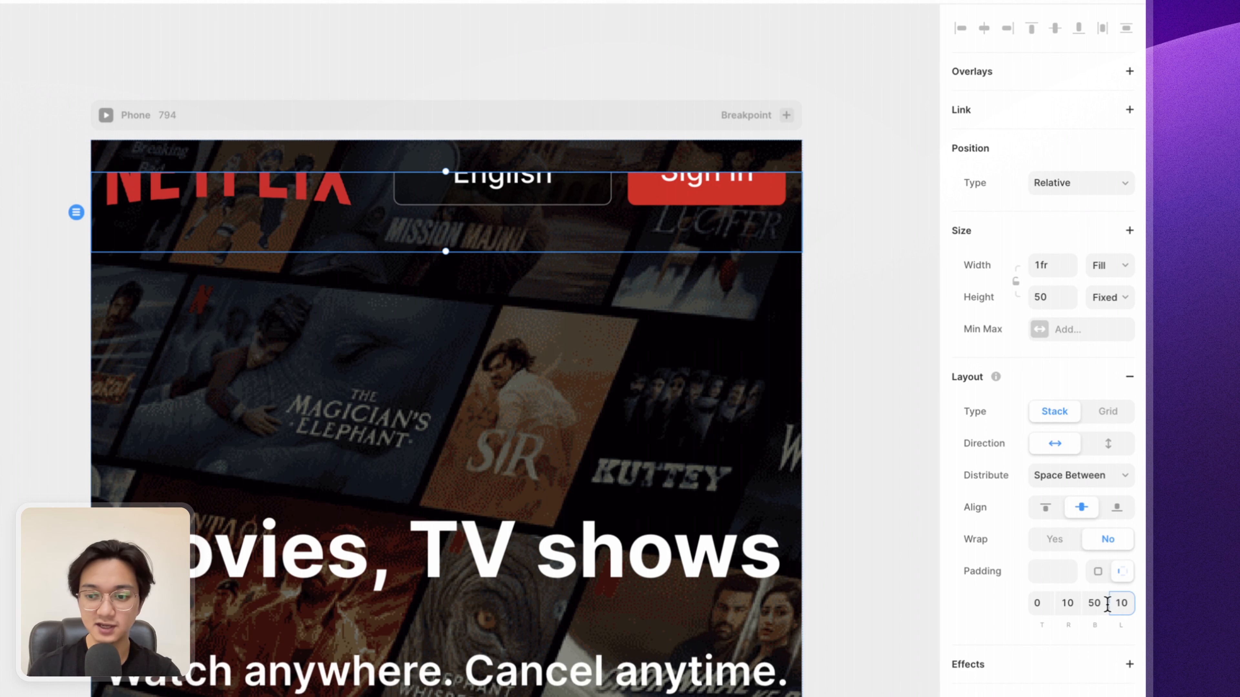
click(1094, 606)
text(0)
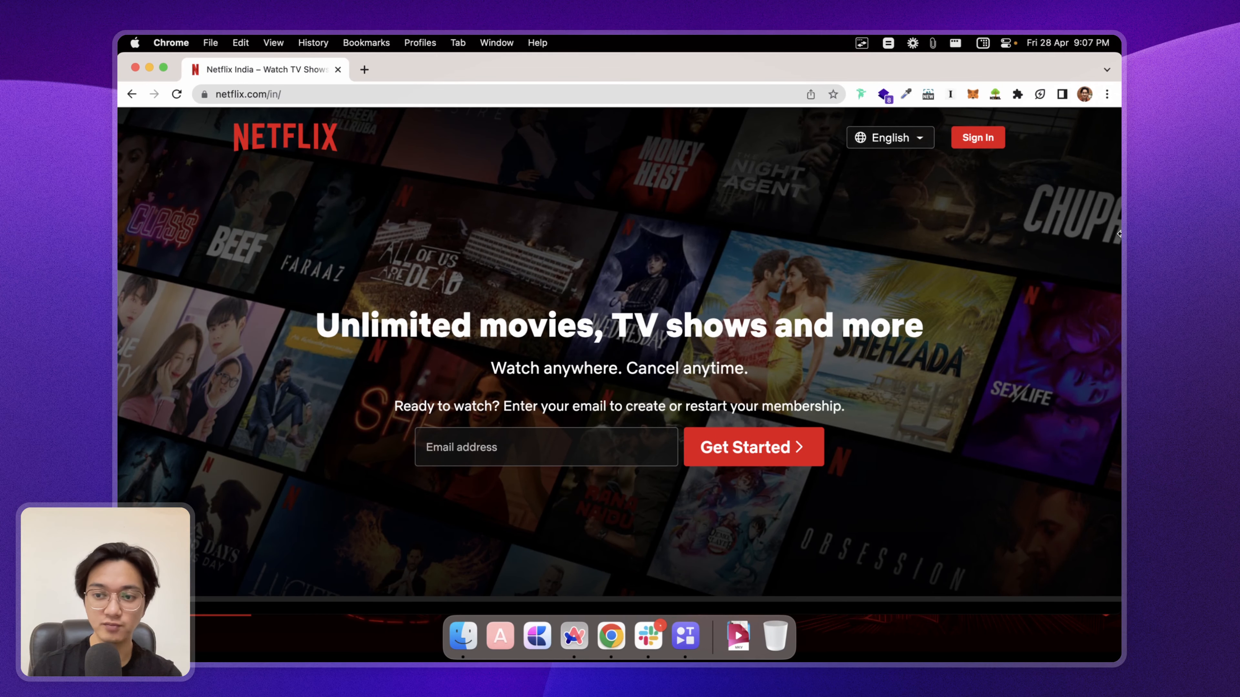
Step: Check how the Netflix reference page adapts to narrower widths, and shrink the Phone Nav Bar's logo in Framer proportionally to about 81 by 21
drag(1120, 234, 389, 226)
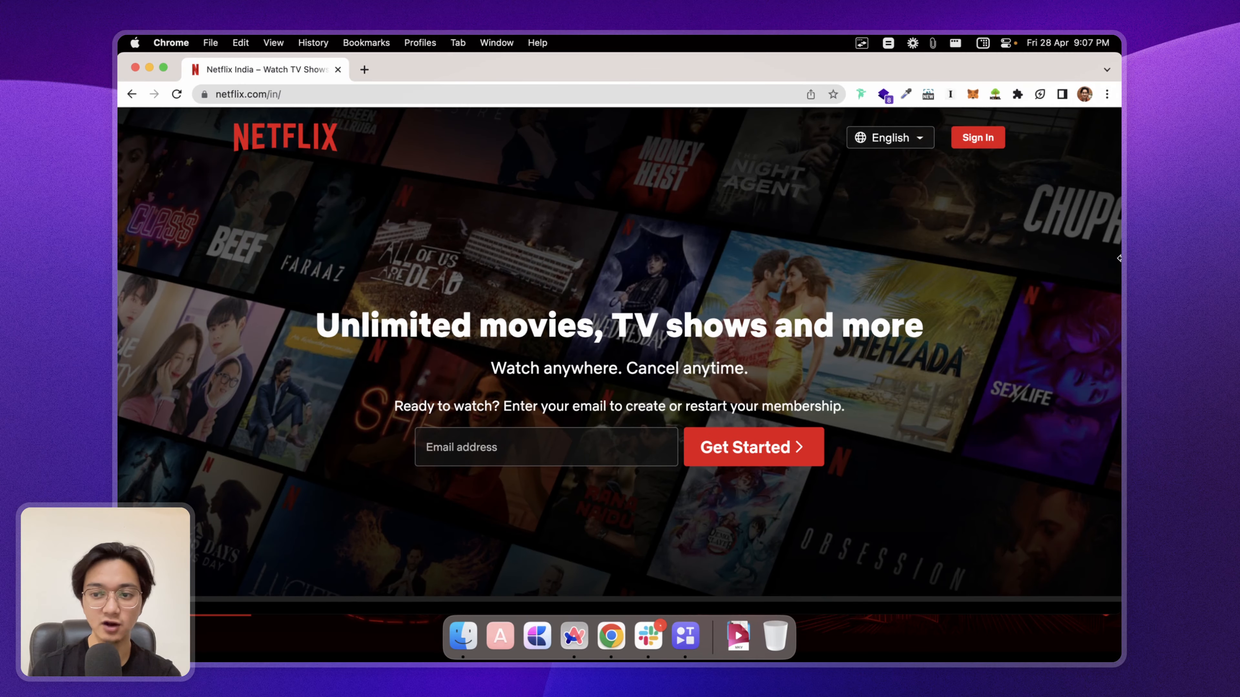
drag(1119, 258, 465, 259)
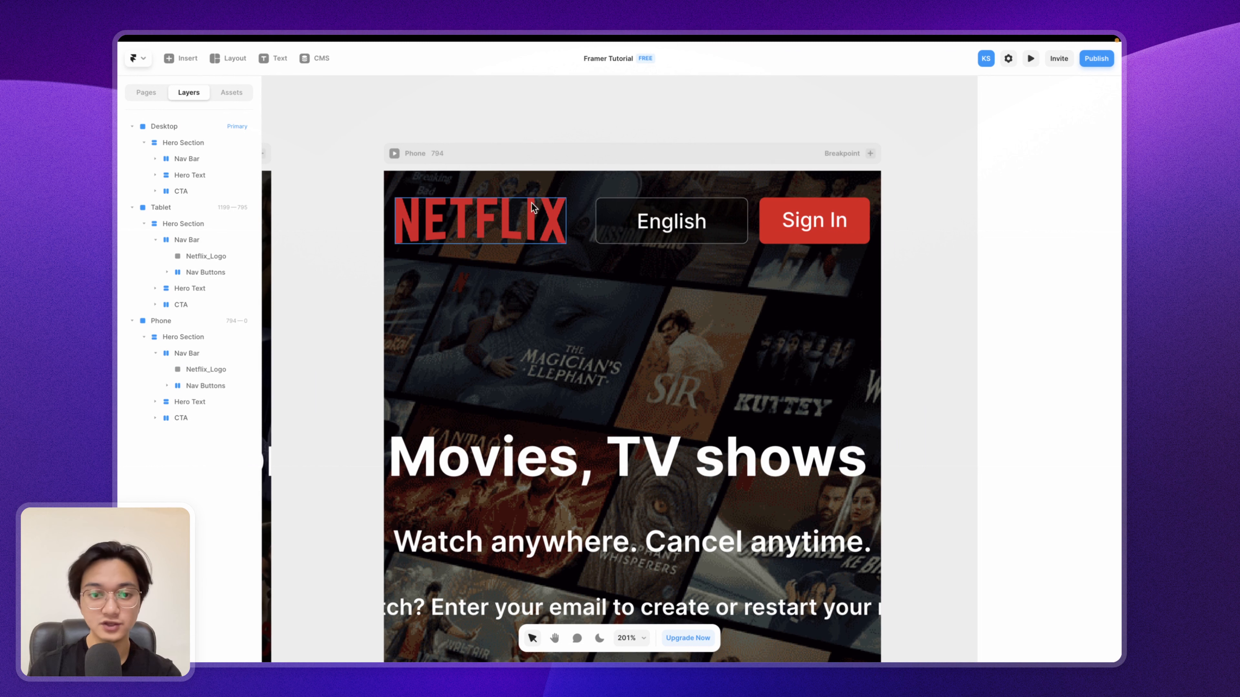
click(513, 218)
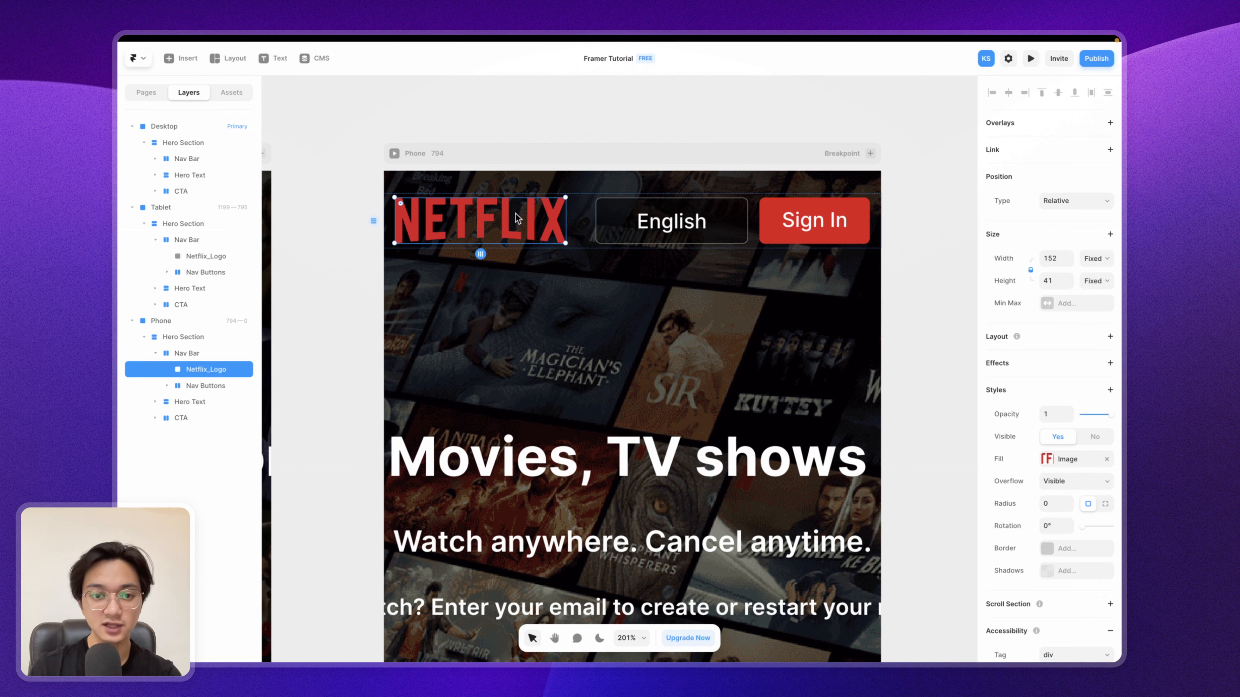
drag(563, 243, 486, 231)
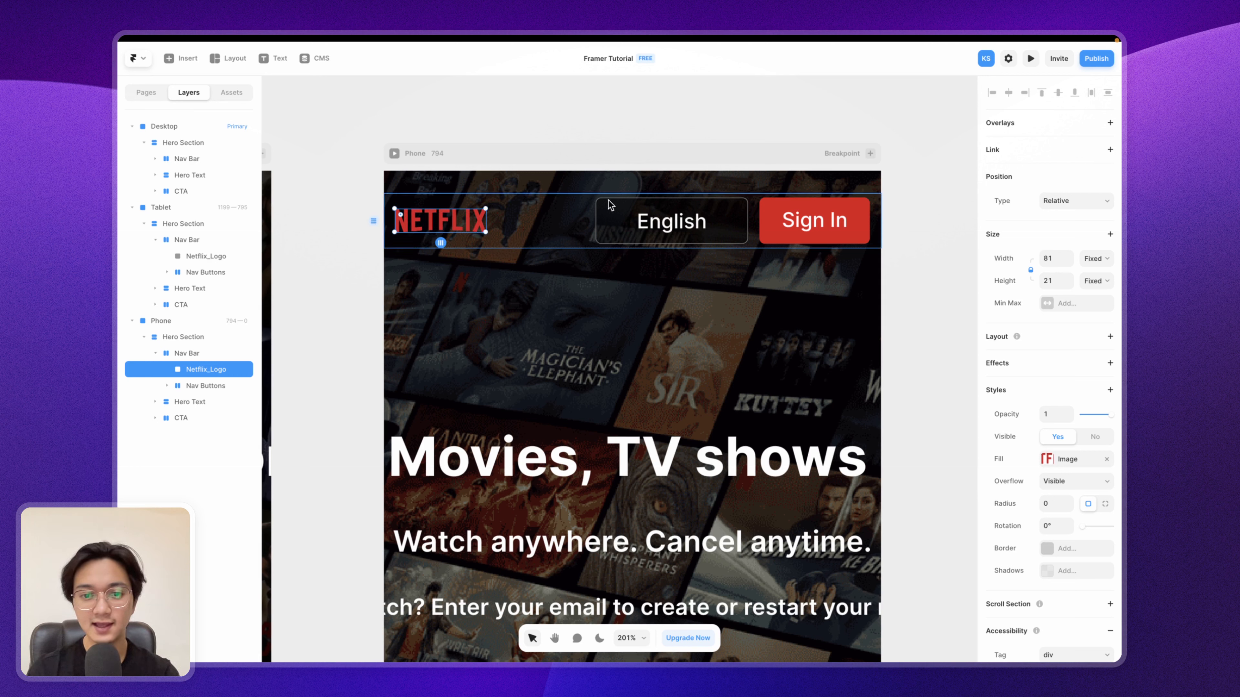
Step: Shorten the language button's label in the Phone Nav Bar to "Eng"
click(688, 233)
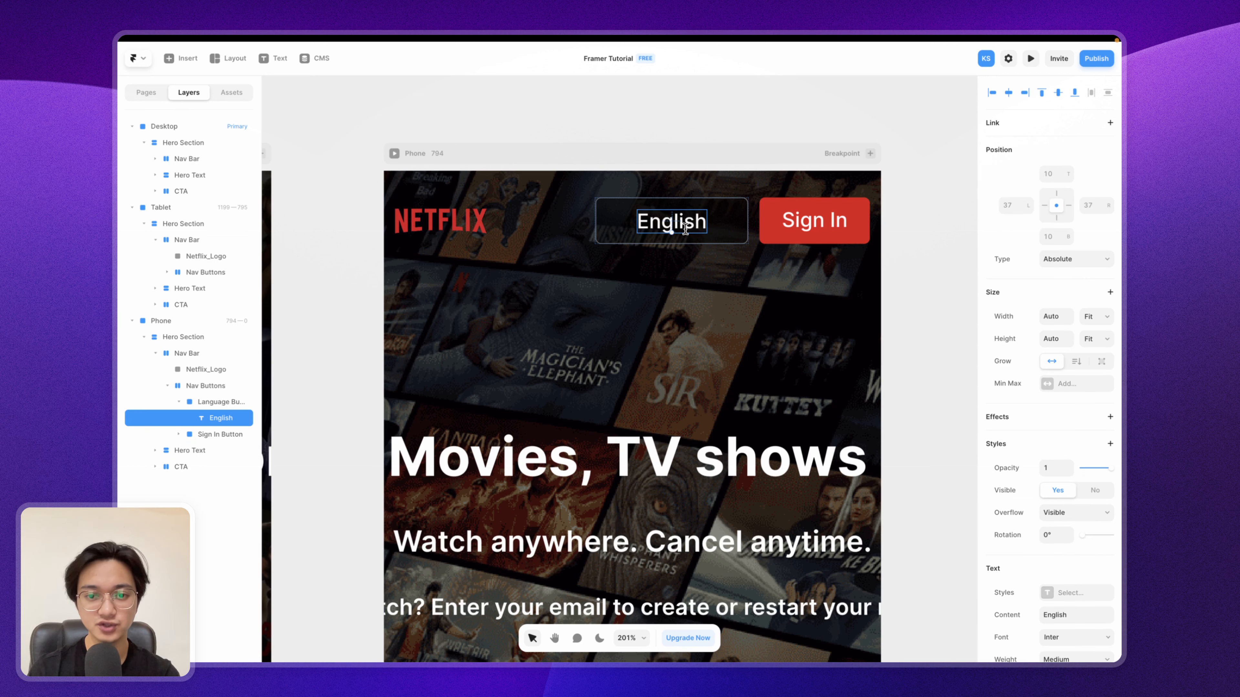
double_click(686, 229)
text(Eng)
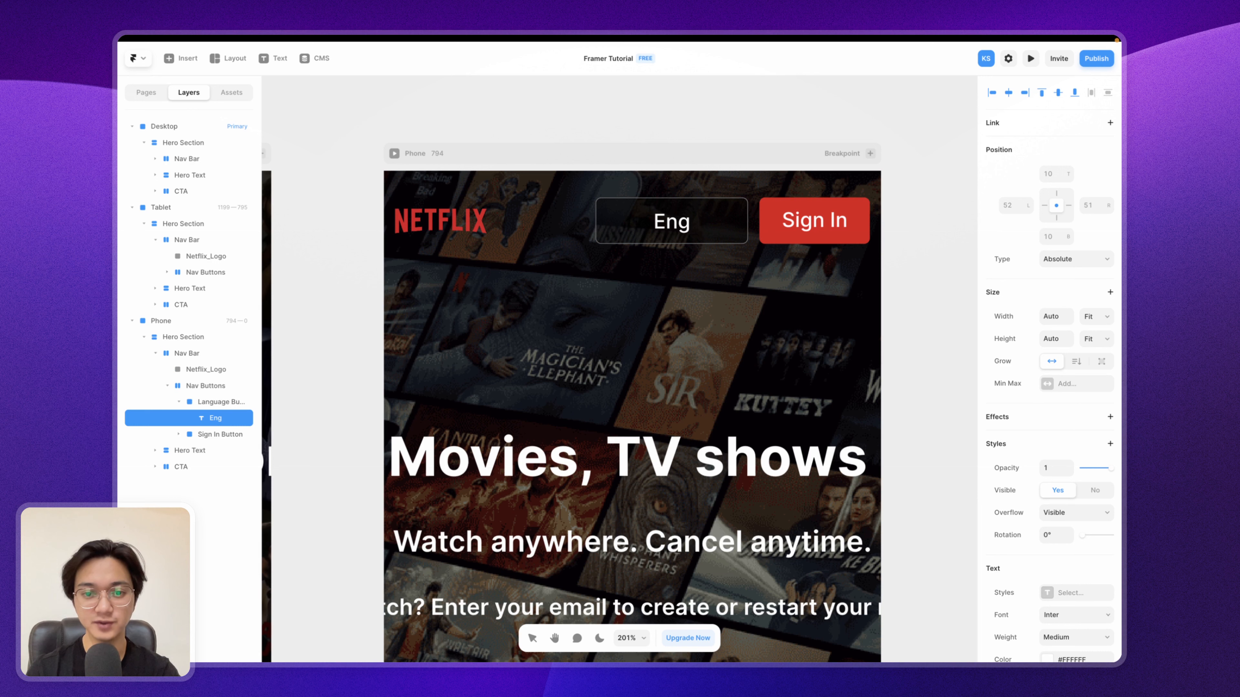
Step: Shrink the Phone language button to about 86 by 34 and the Sign In button to about 89 wide with a matching height
click(735, 225)
drag(746, 224, 769, 219)
click(771, 224)
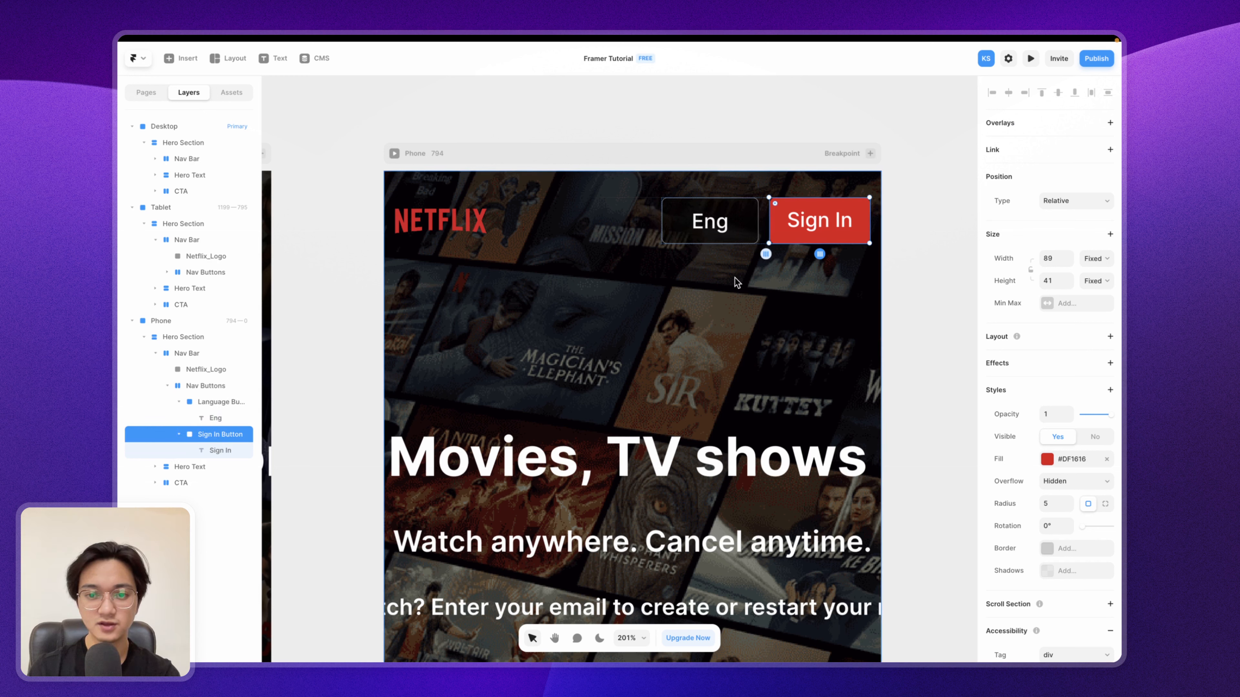
drag(796, 242, 743, 237)
click(754, 241)
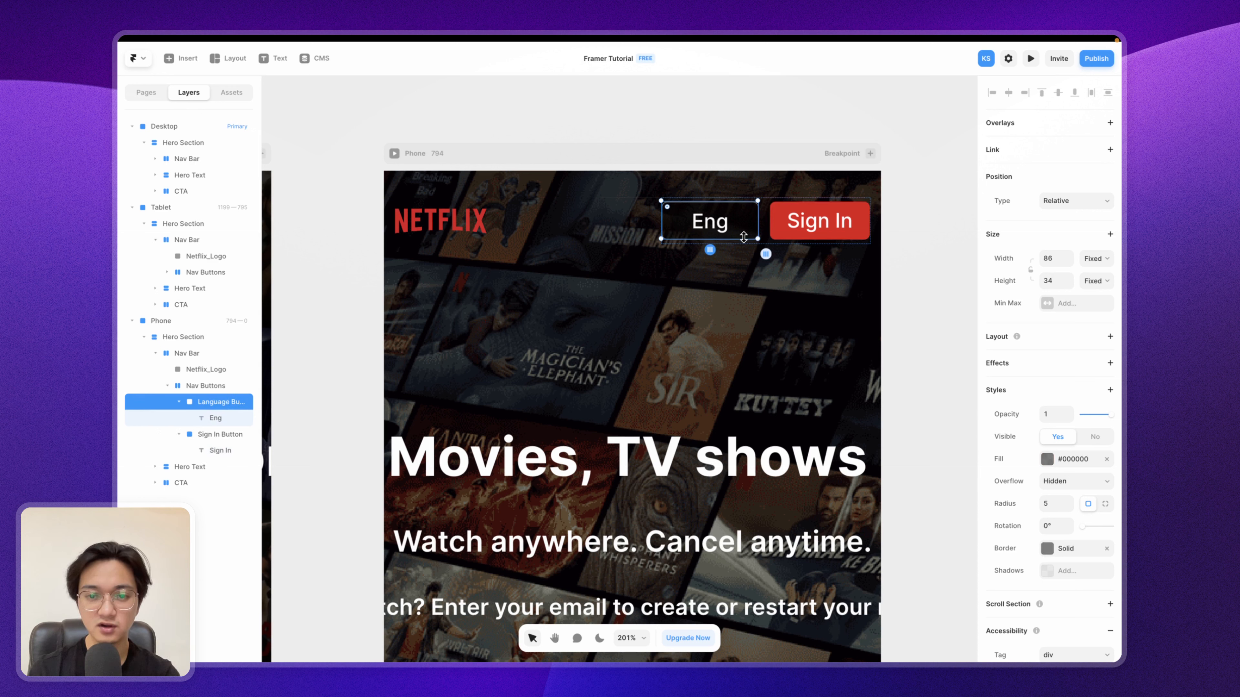
click(747, 280)
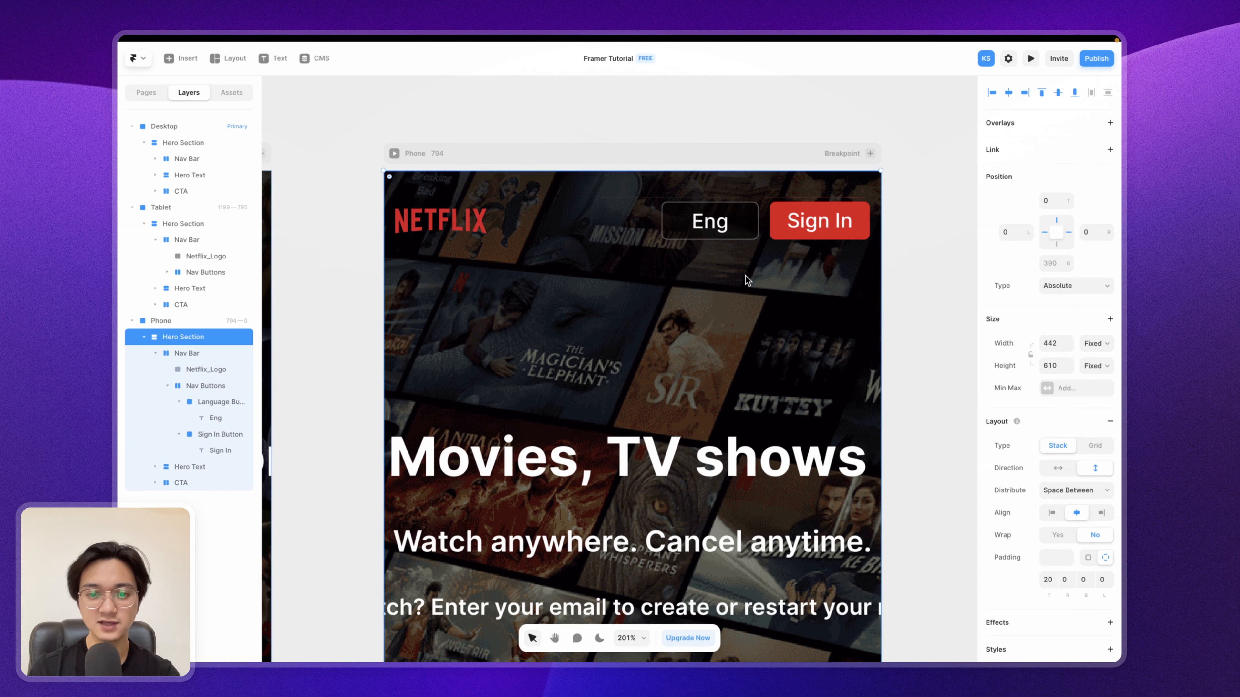
Step: Compare the Nav Bar's layout and padding across the Desktop, Tablet and Phone breakpoints
scroll(747, 280, down, 5)
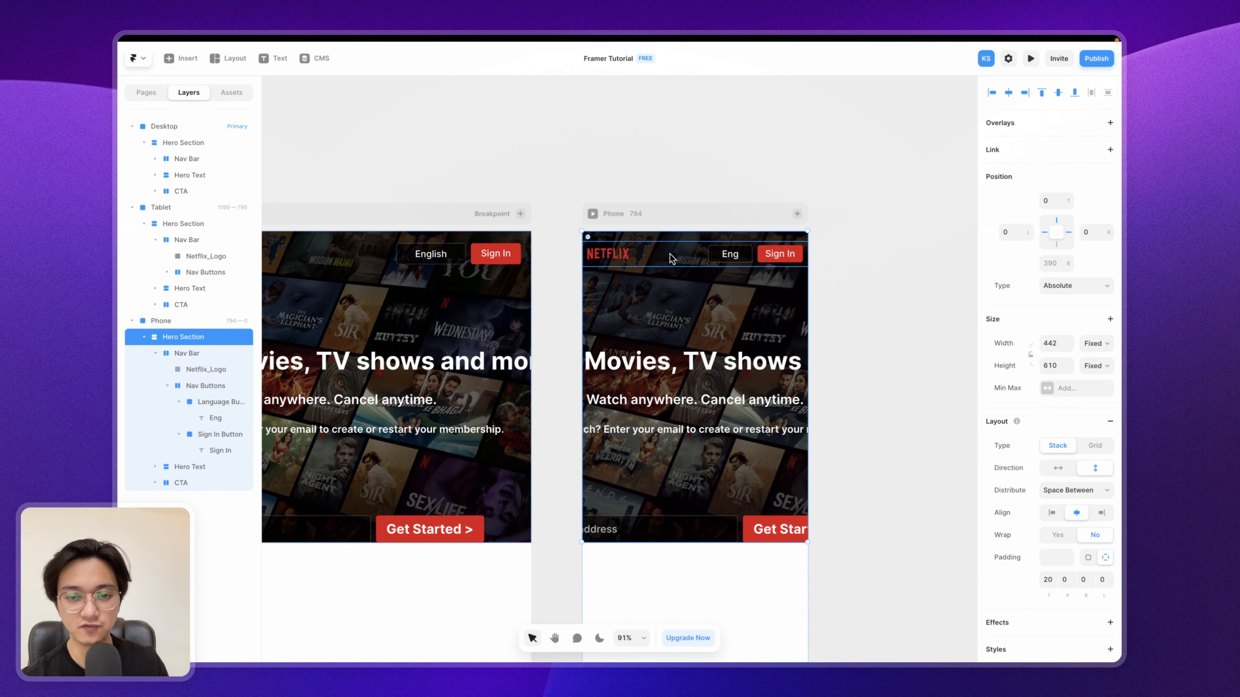
scroll(671, 259, left, 8)
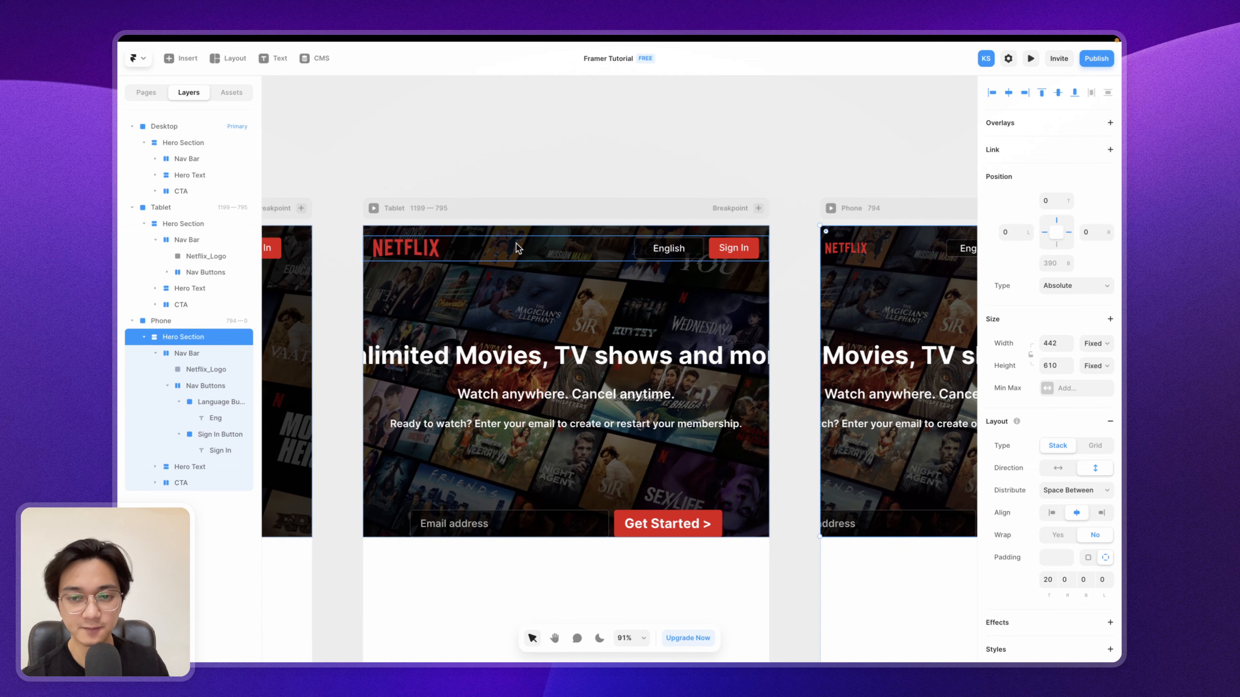
click(515, 242)
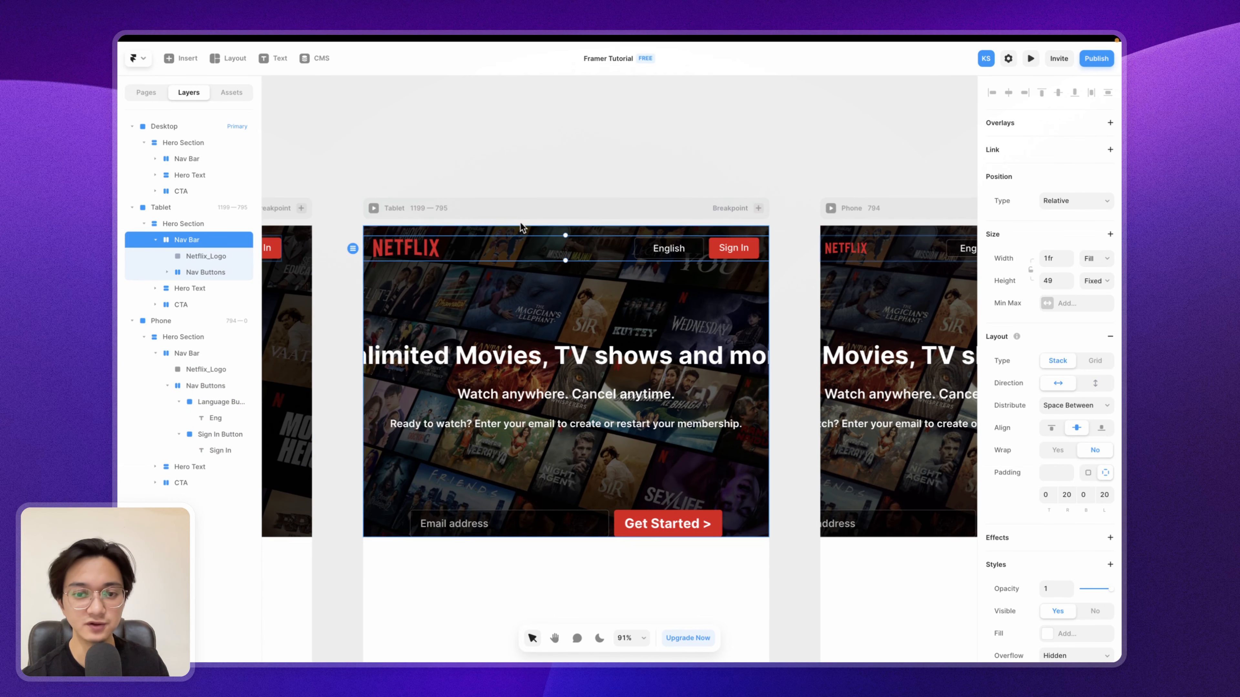
scroll(546, 247, left, 20)
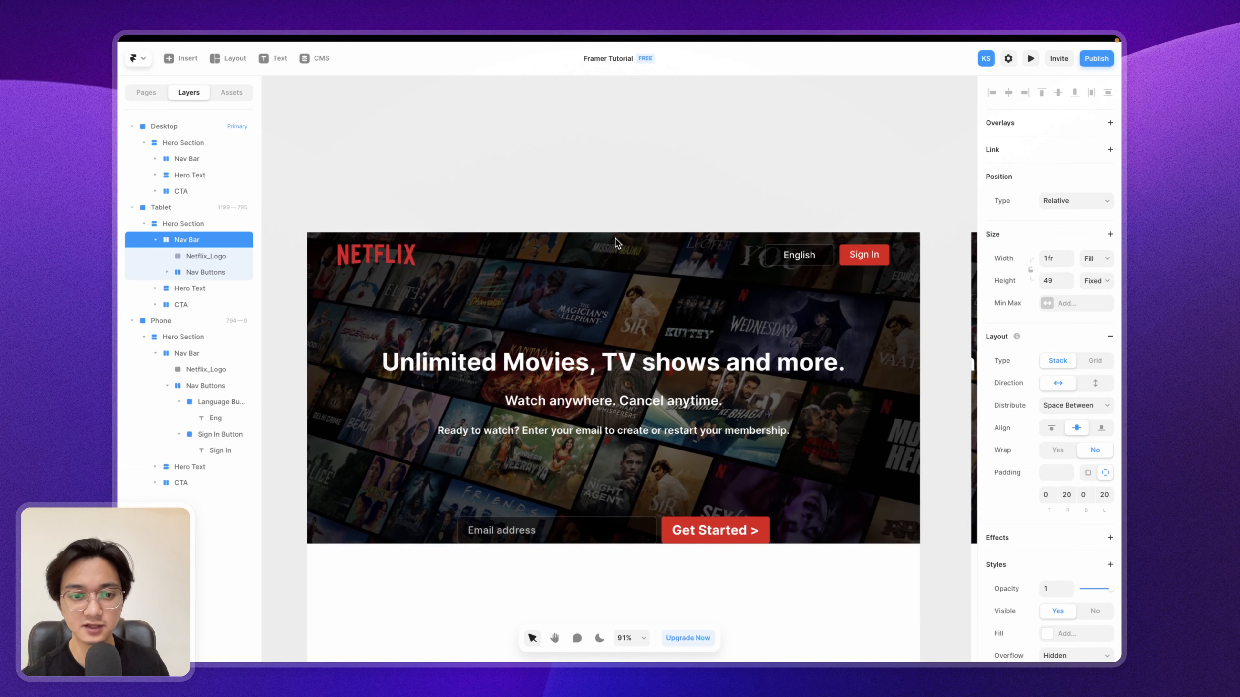
click(562, 260)
scroll(563, 260, down, 5)
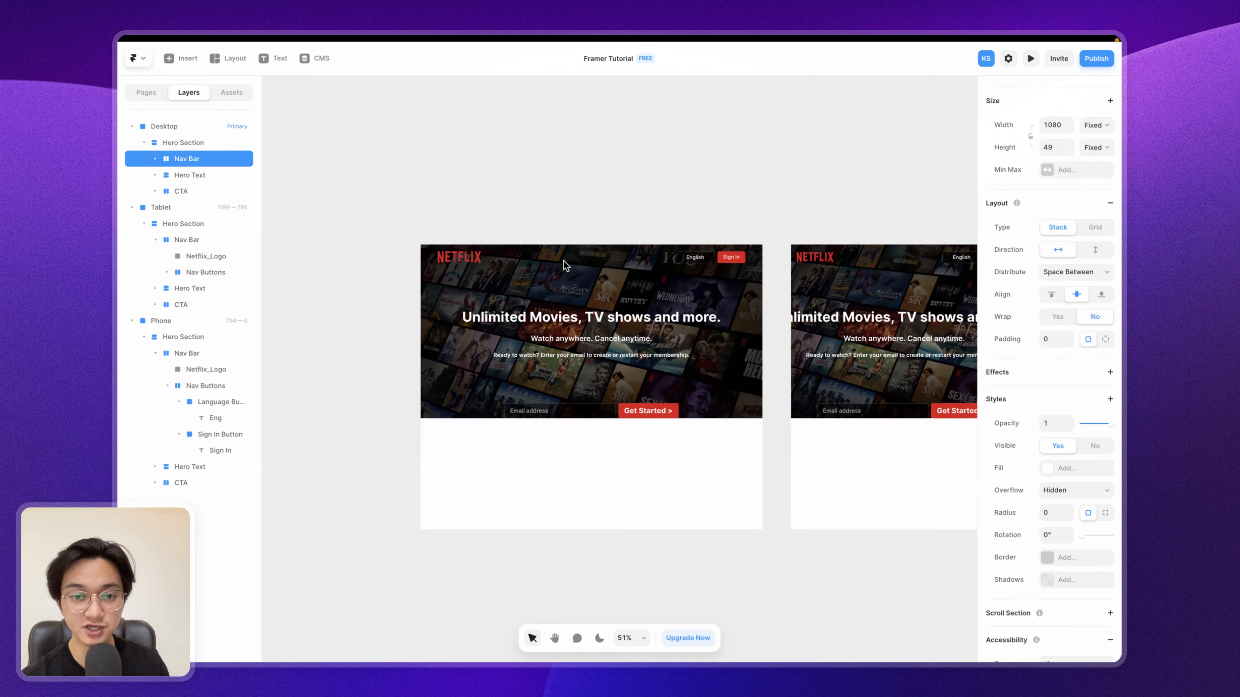
scroll(561, 256, right, 5)
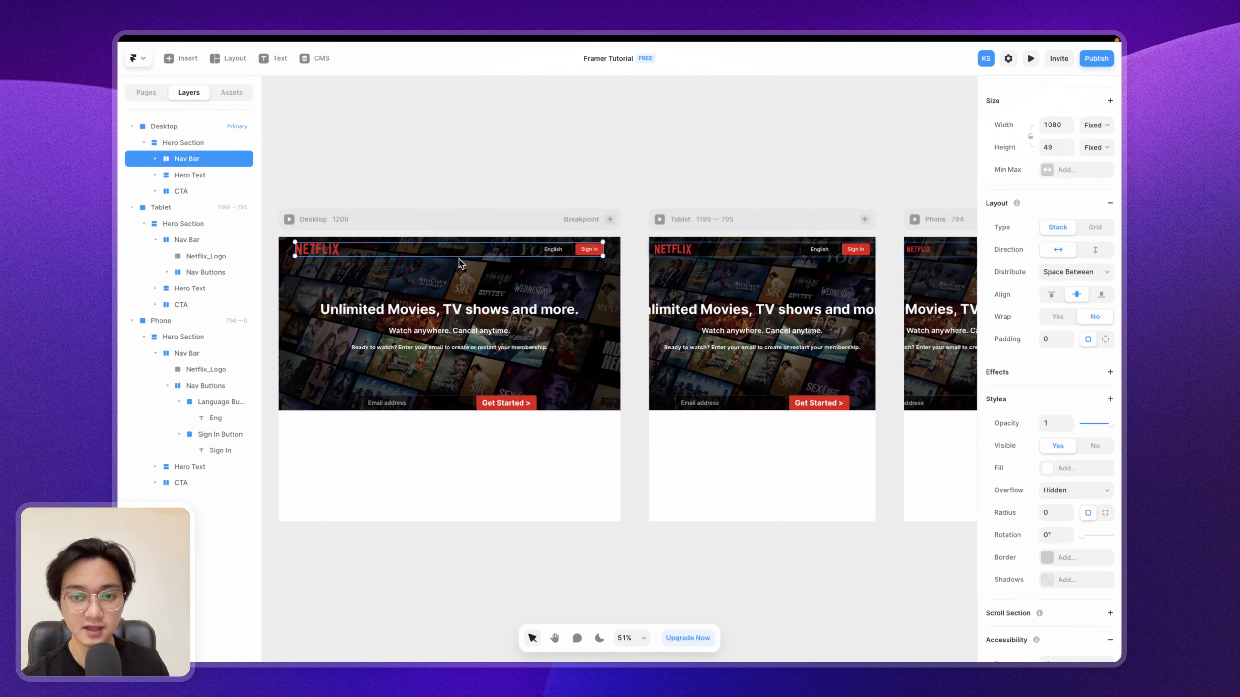
scroll(581, 245, right, 9)
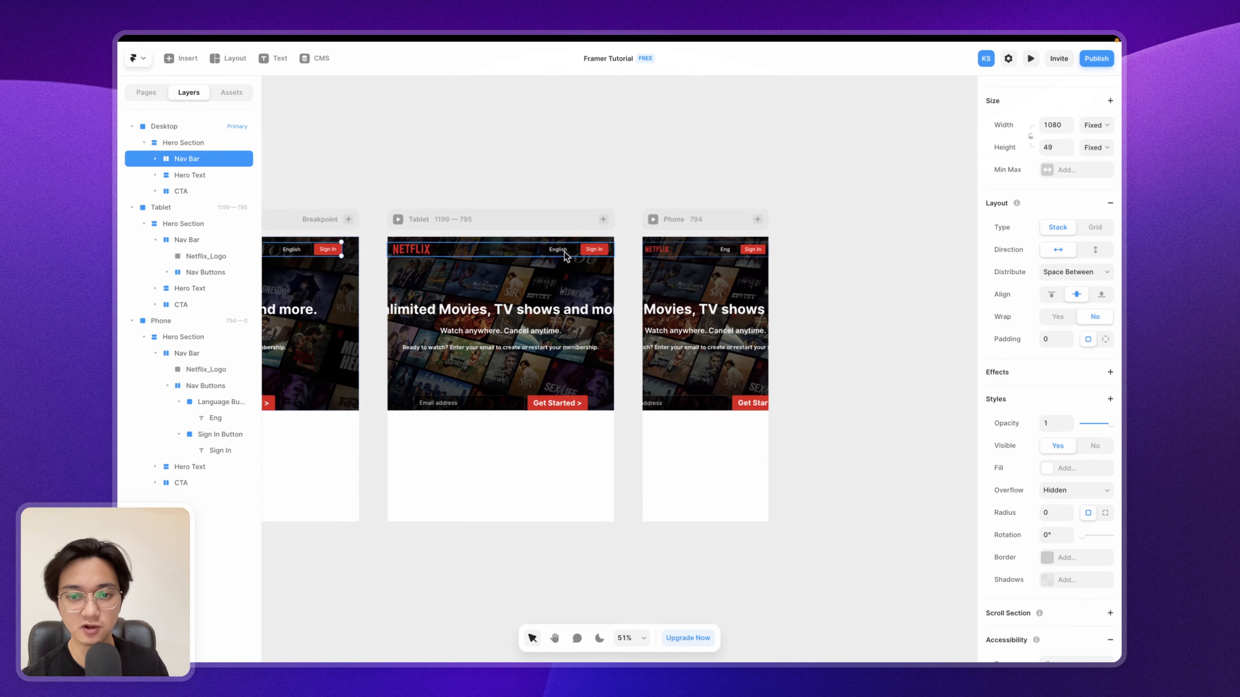
click(798, 226)
scroll(798, 226, left, 7)
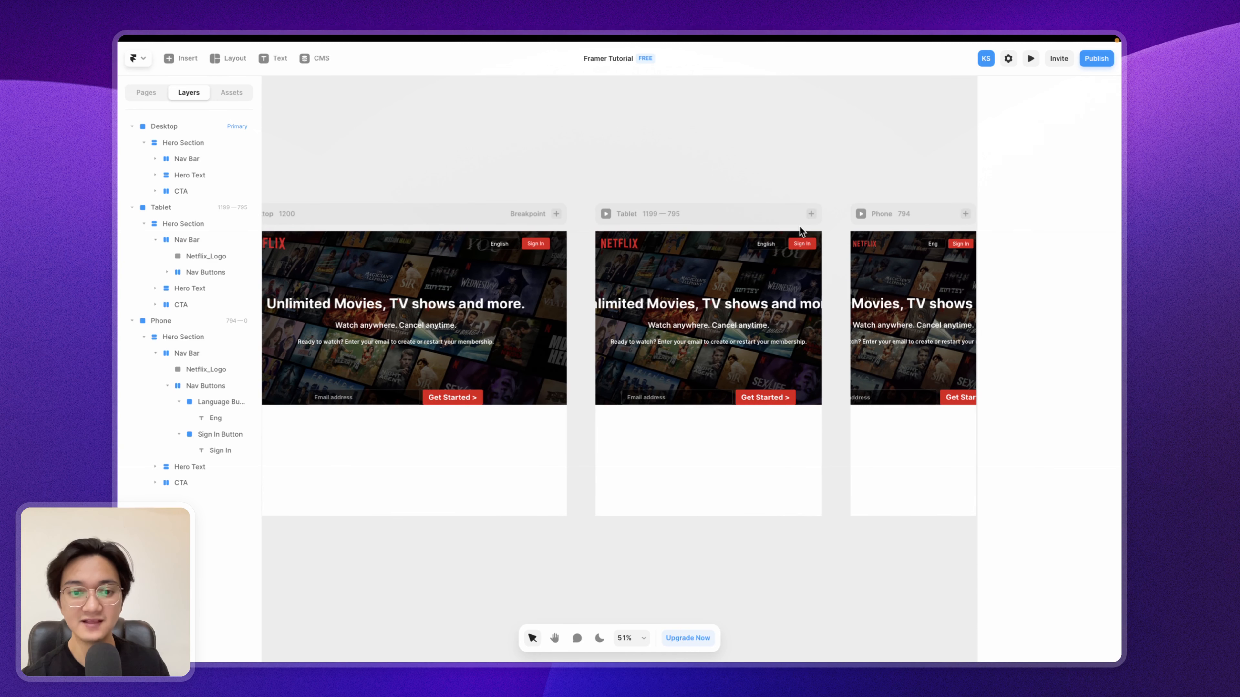
scroll(806, 224, down, 3)
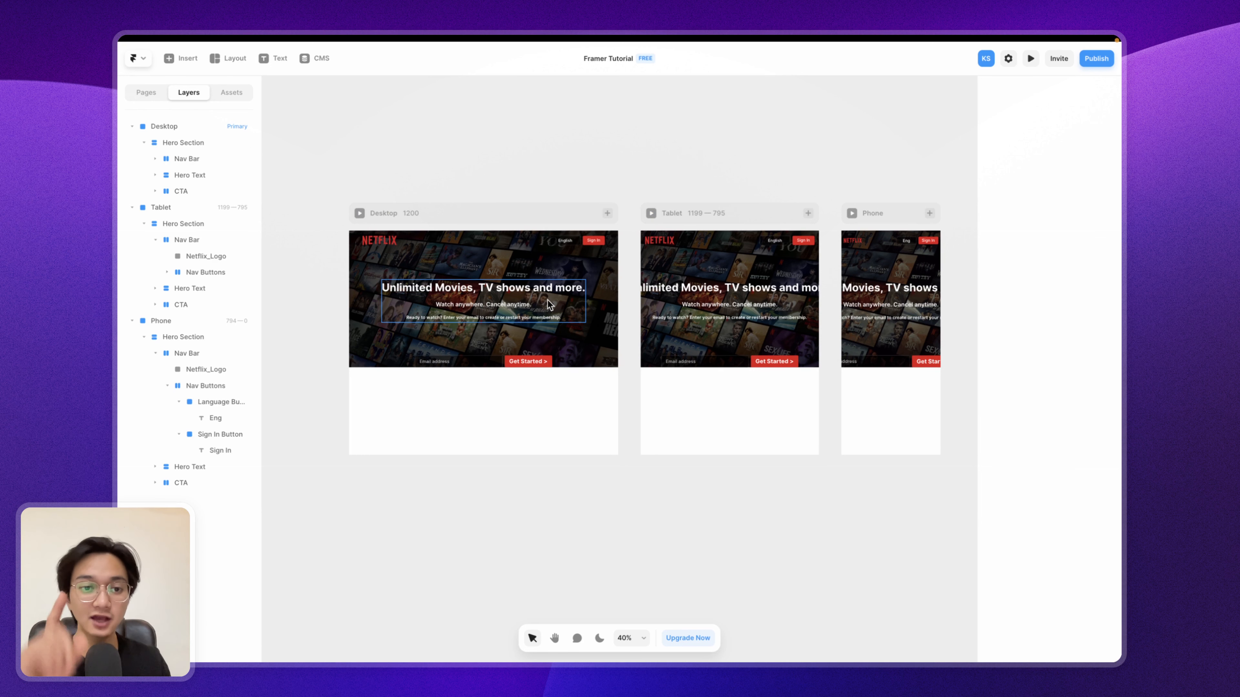
Step: Preview the Desktop breakpoint widened to 1750 to examine how the hero layout responds, and return to the canvas
click(359, 213)
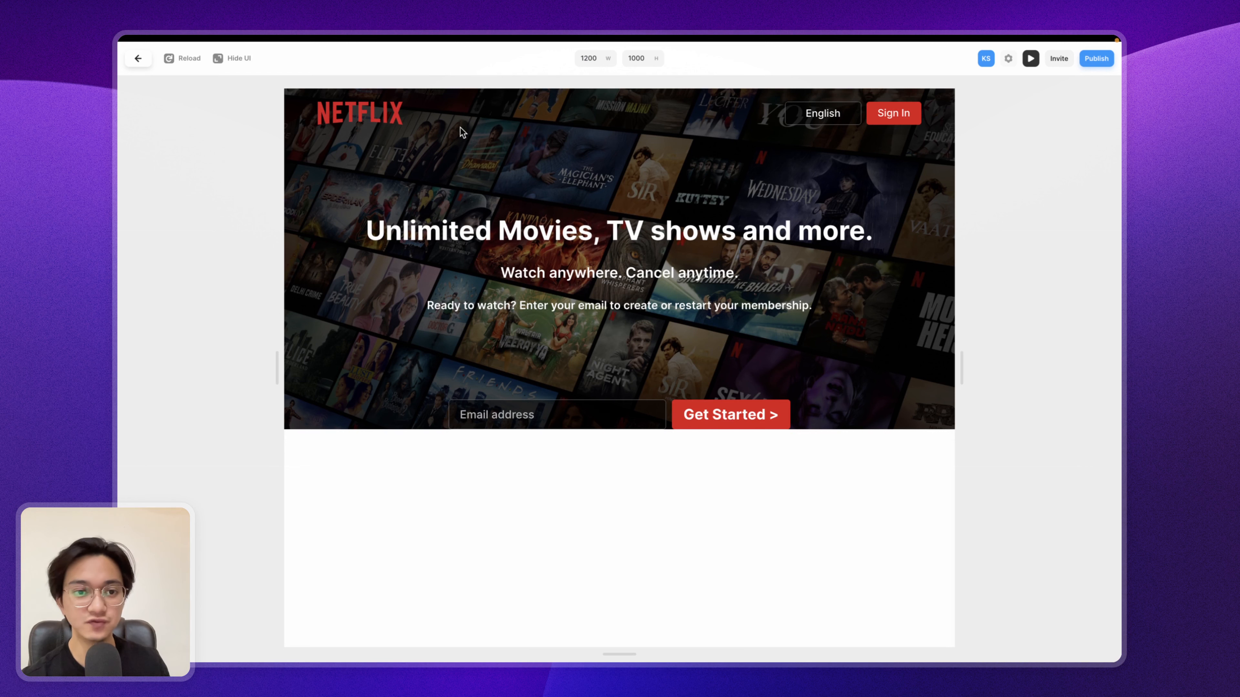
drag(957, 366, 1119, 363)
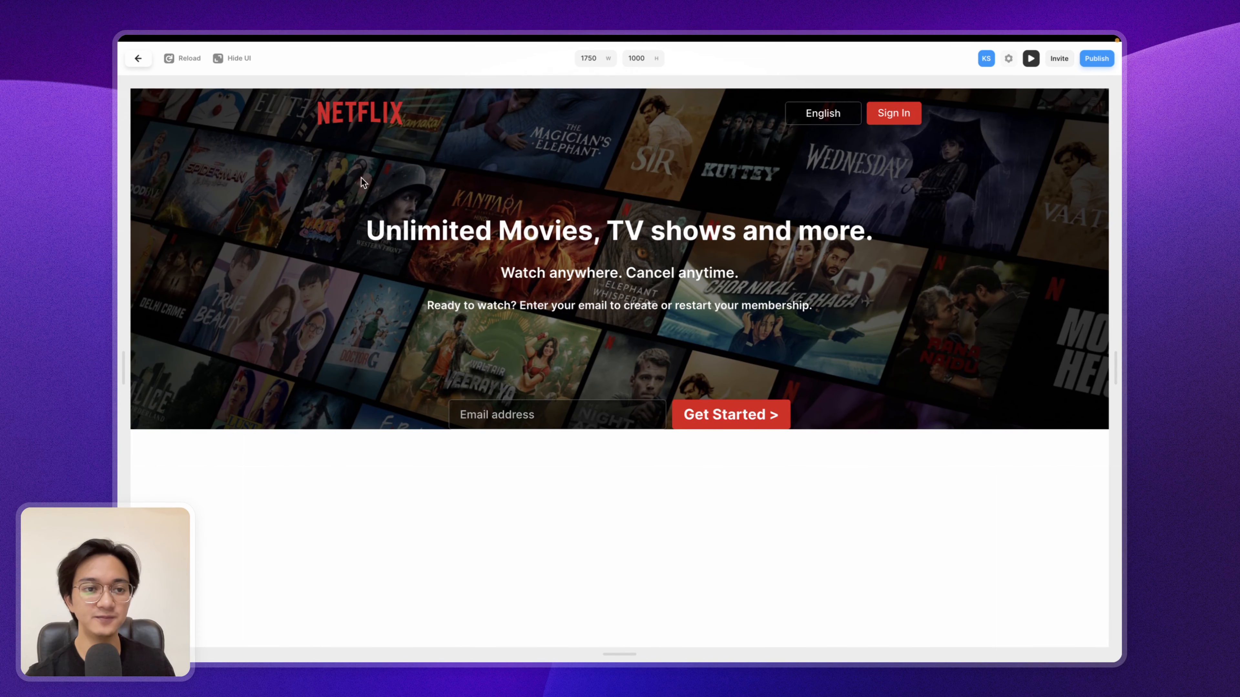
click(146, 65)
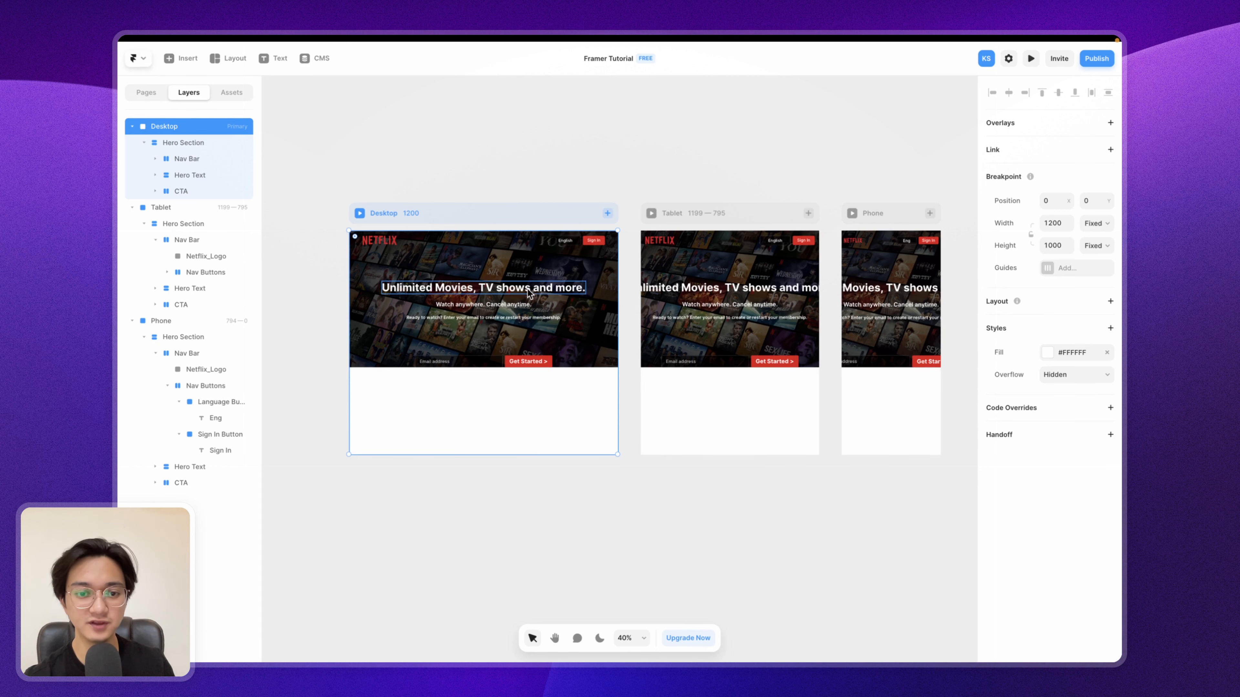
Step: Inspect the Desktop Hero Text stack and compare it with how the Netflix reference page's hero text adapts to window width
click(548, 297)
scroll(548, 299, up, 3)
scroll(548, 300, up, 5)
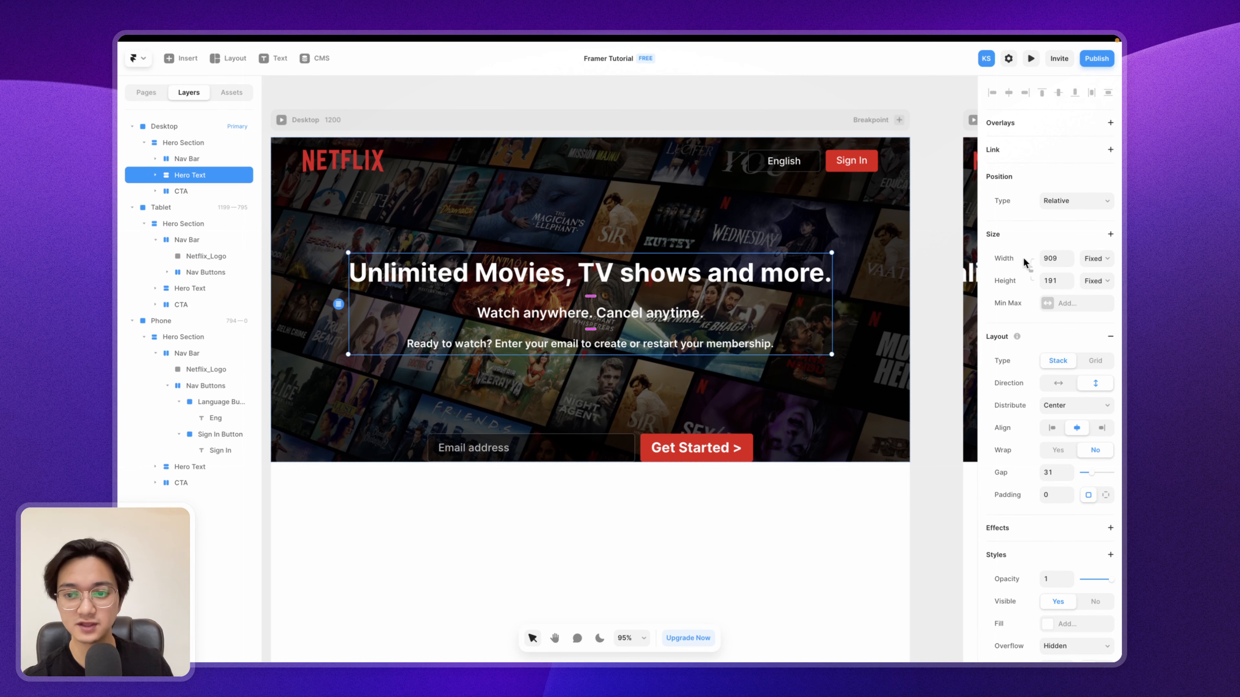
key(ctrl+Left)
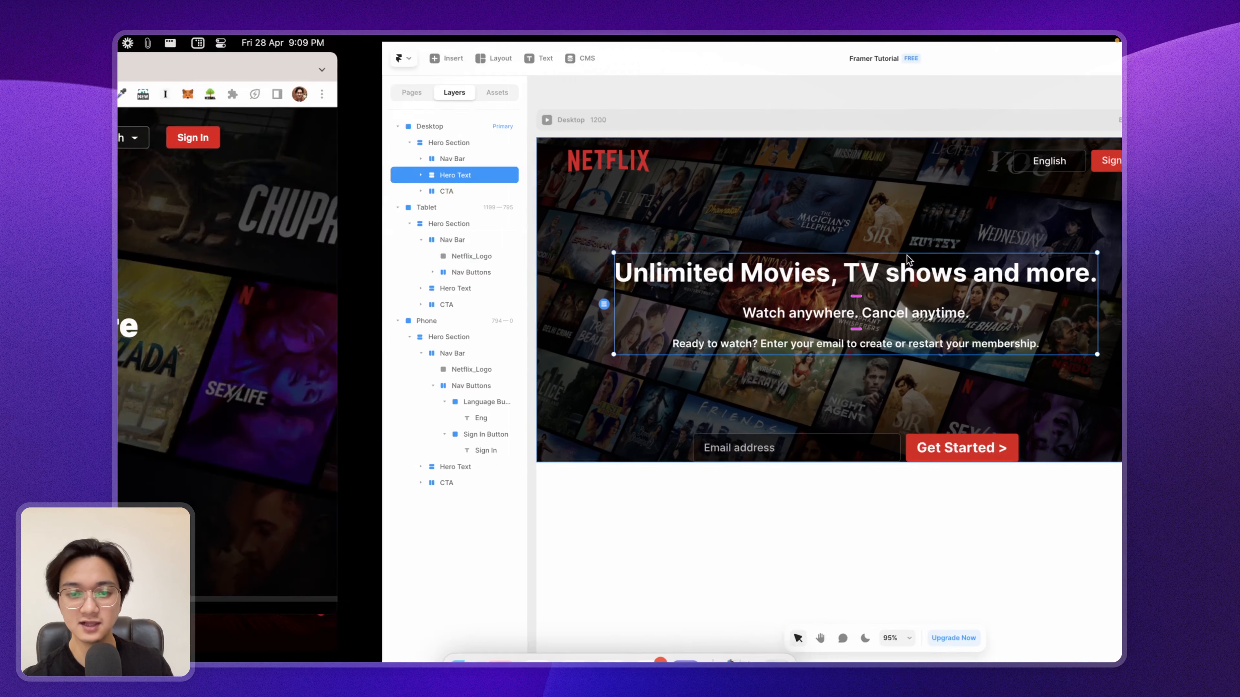
drag(1115, 264, 1121, 293)
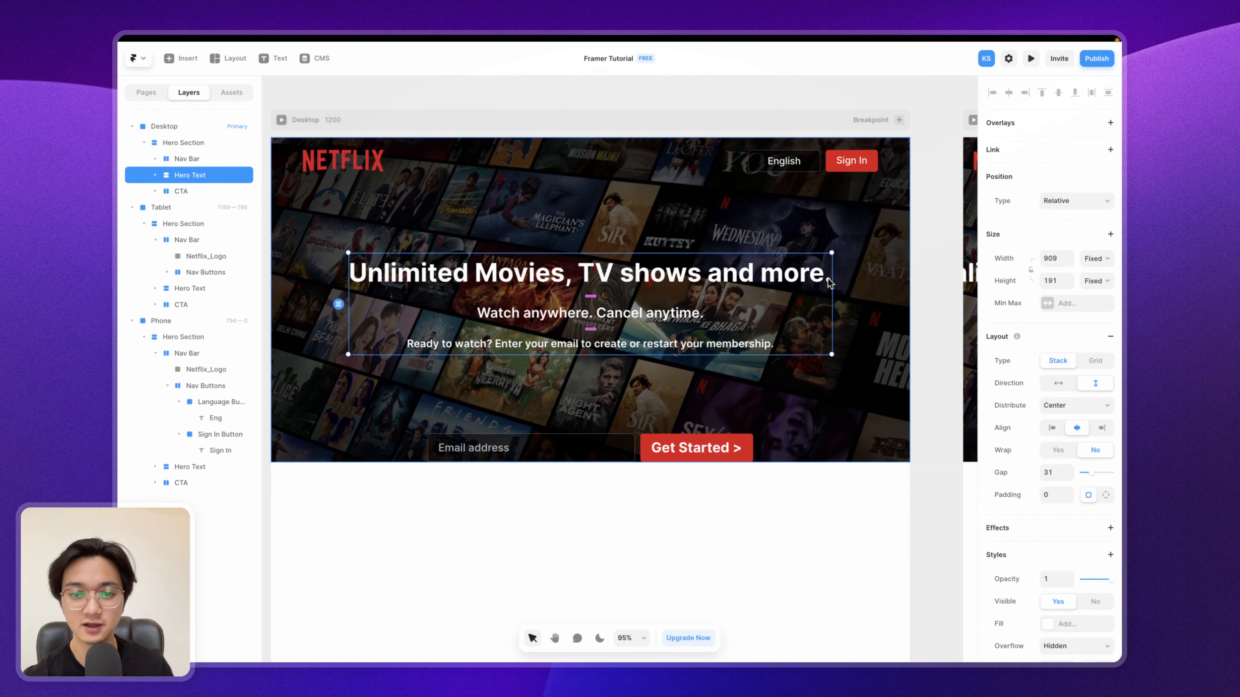
Step: Set the font size of the Tablet headline "Unlimited Movies, TV shows and more." to 36
scroll(668, 279, down, 3)
scroll(669, 278, right, 5)
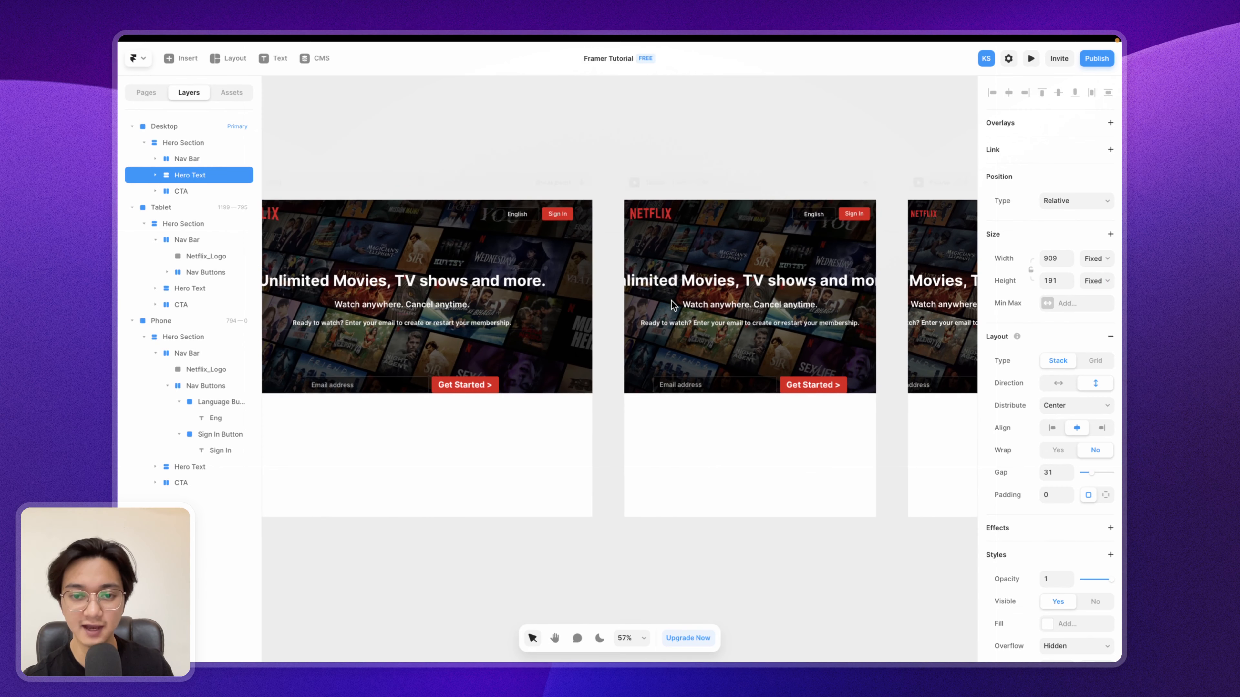
click(726, 285)
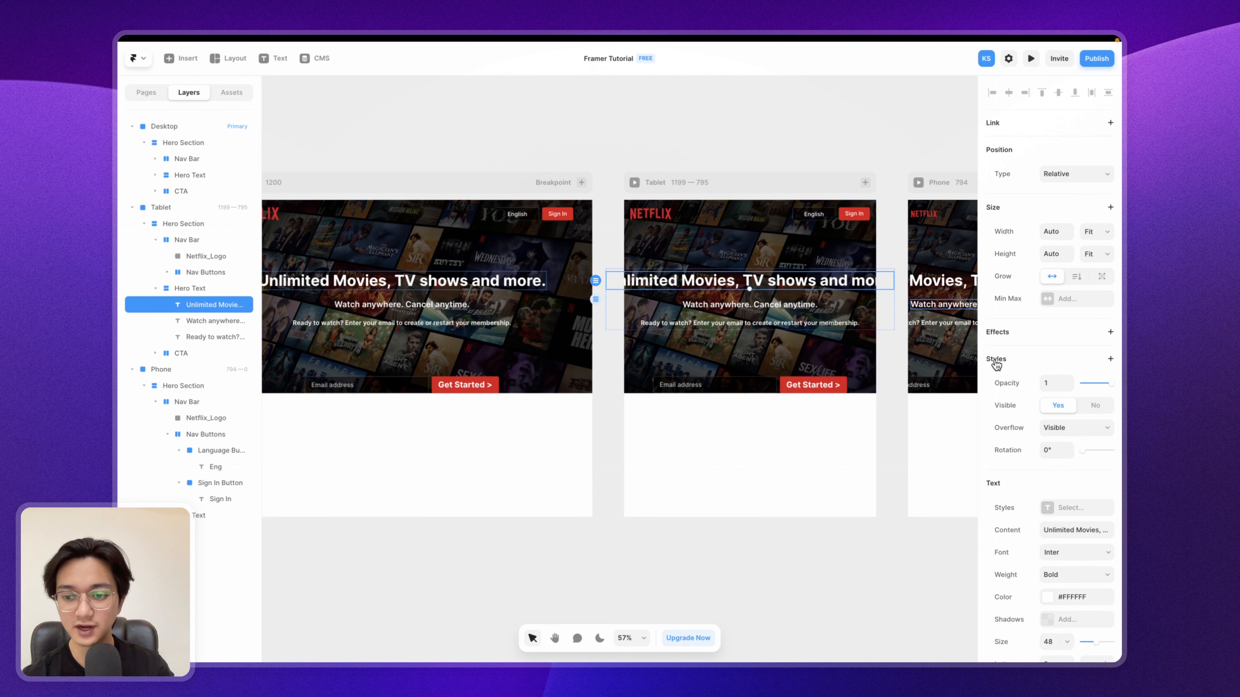
scroll(994, 360, down, 5)
click(1053, 456)
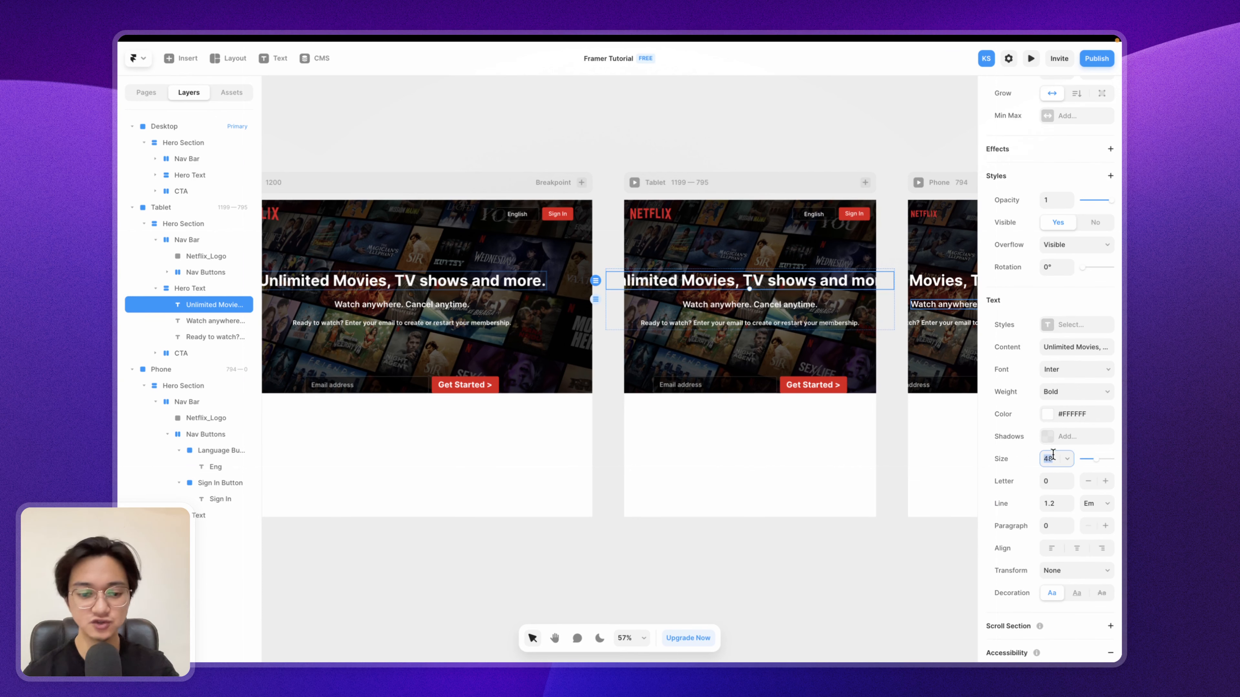
key(Return)
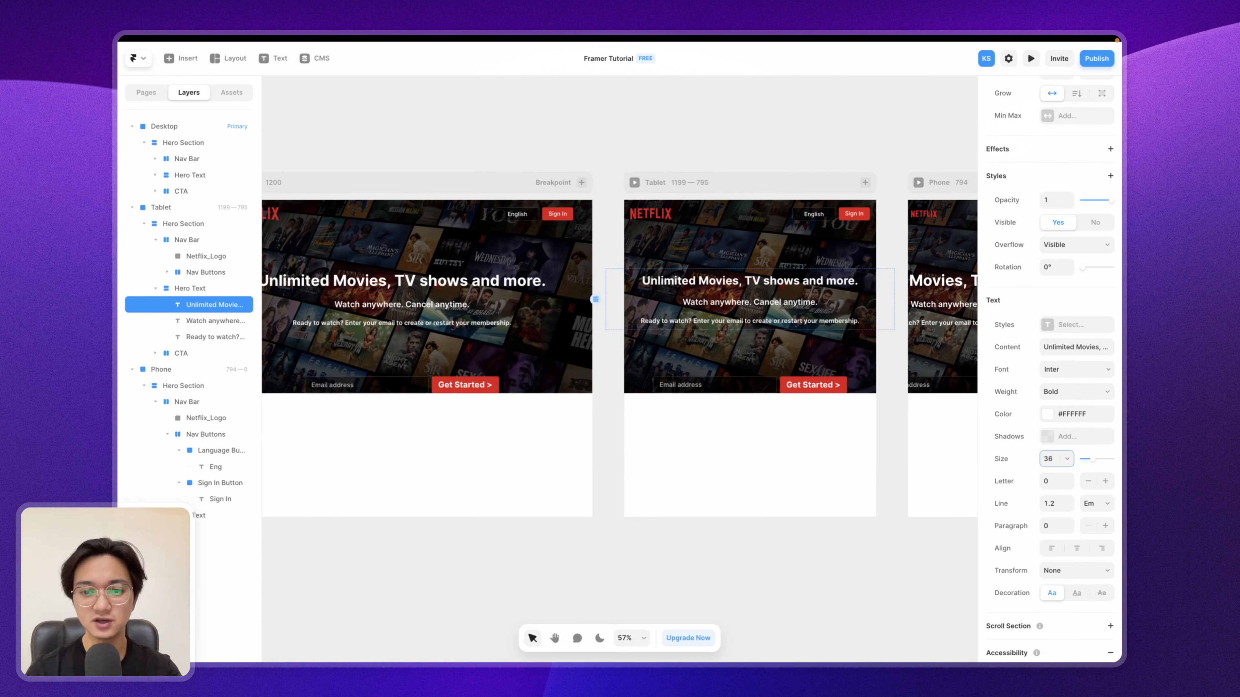
Step: Reduce the Tablet "Watch anywhere. Cancel anytime." text to font size 20
click(780, 304)
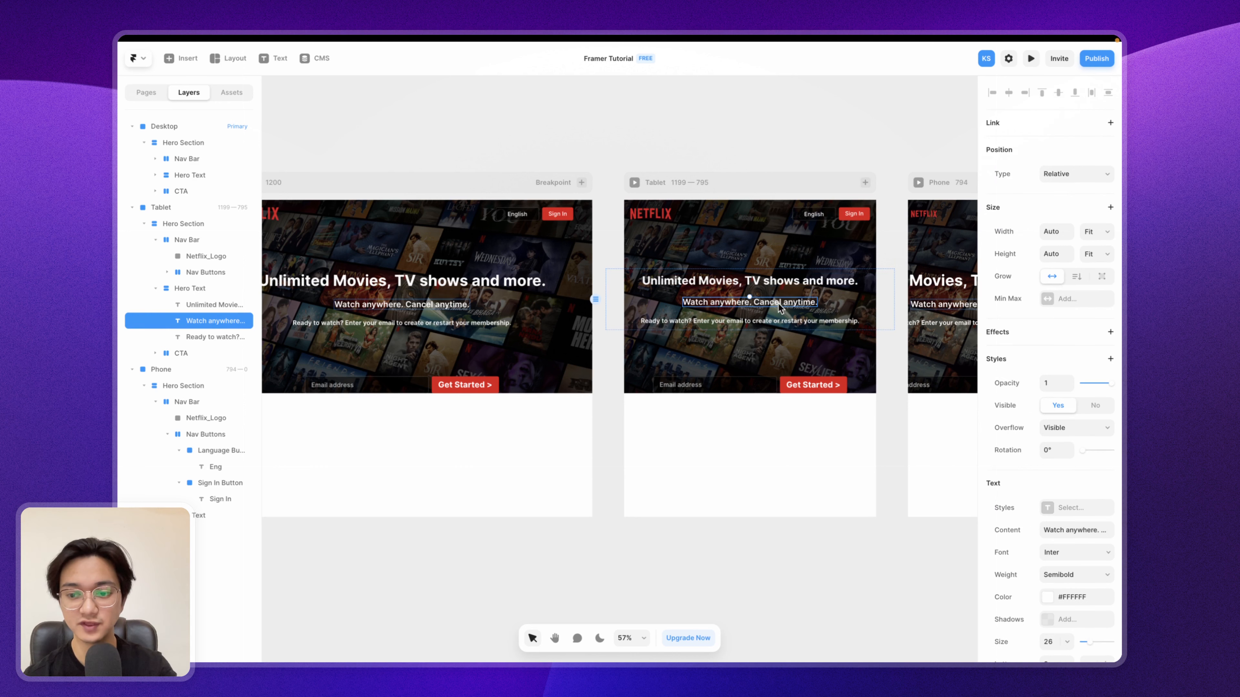
scroll(1013, 355, down, 3)
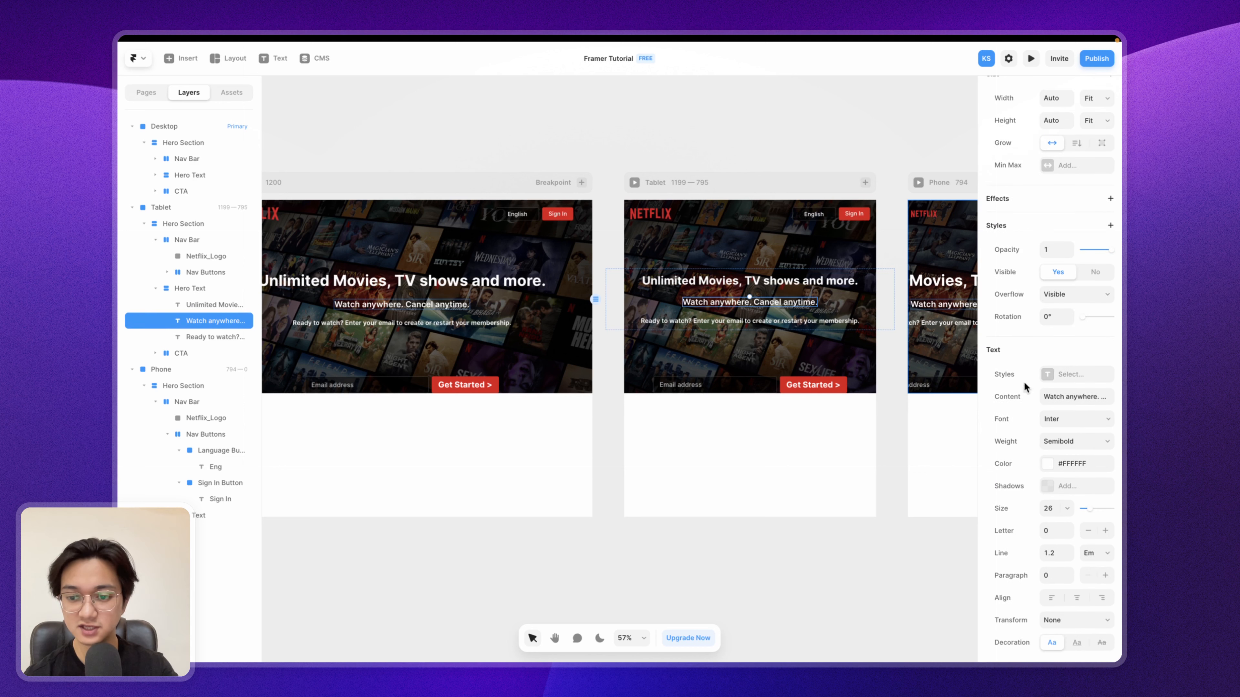
click(1050, 514)
key(Return)
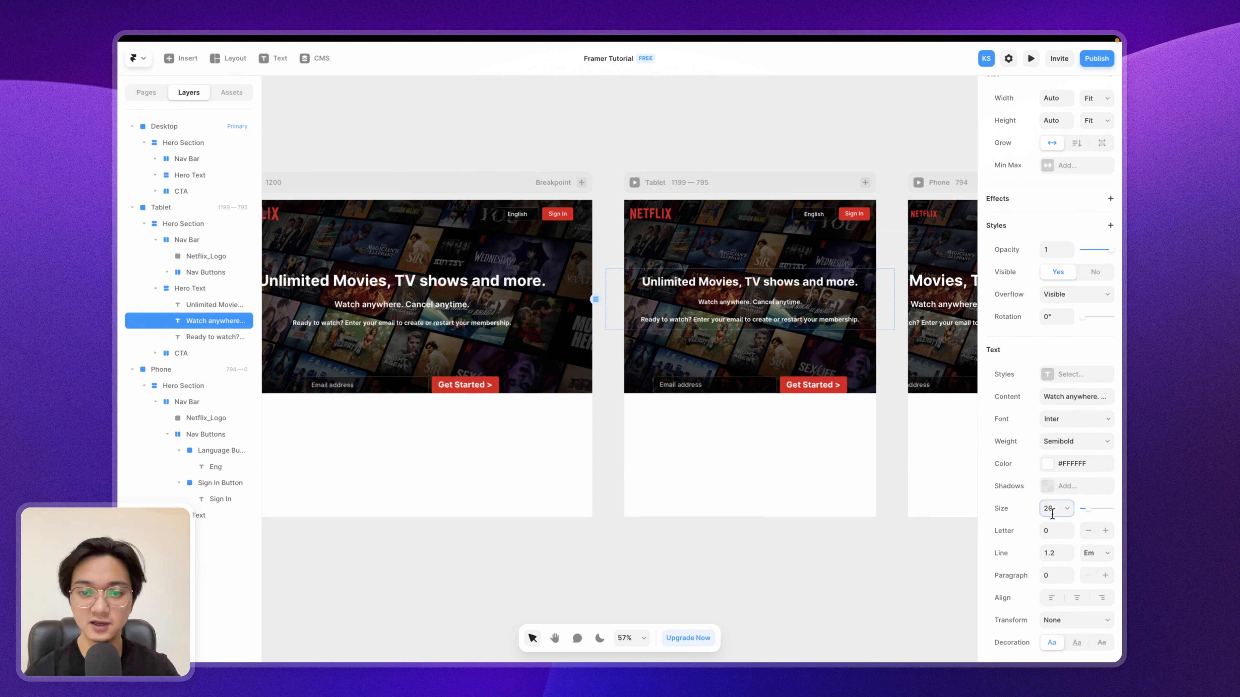
Step: Set the Tablet "Ready to watch?" line's font size to 18
click(786, 320)
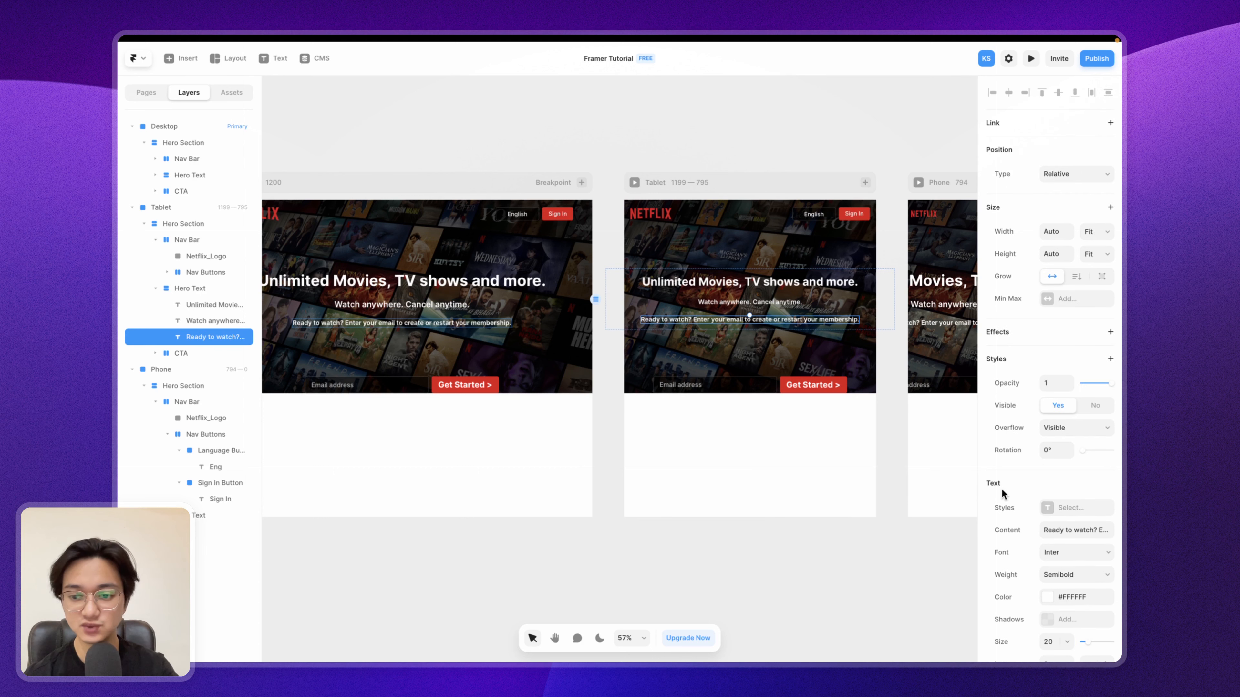
click(1049, 641)
text(18)
key(Return)
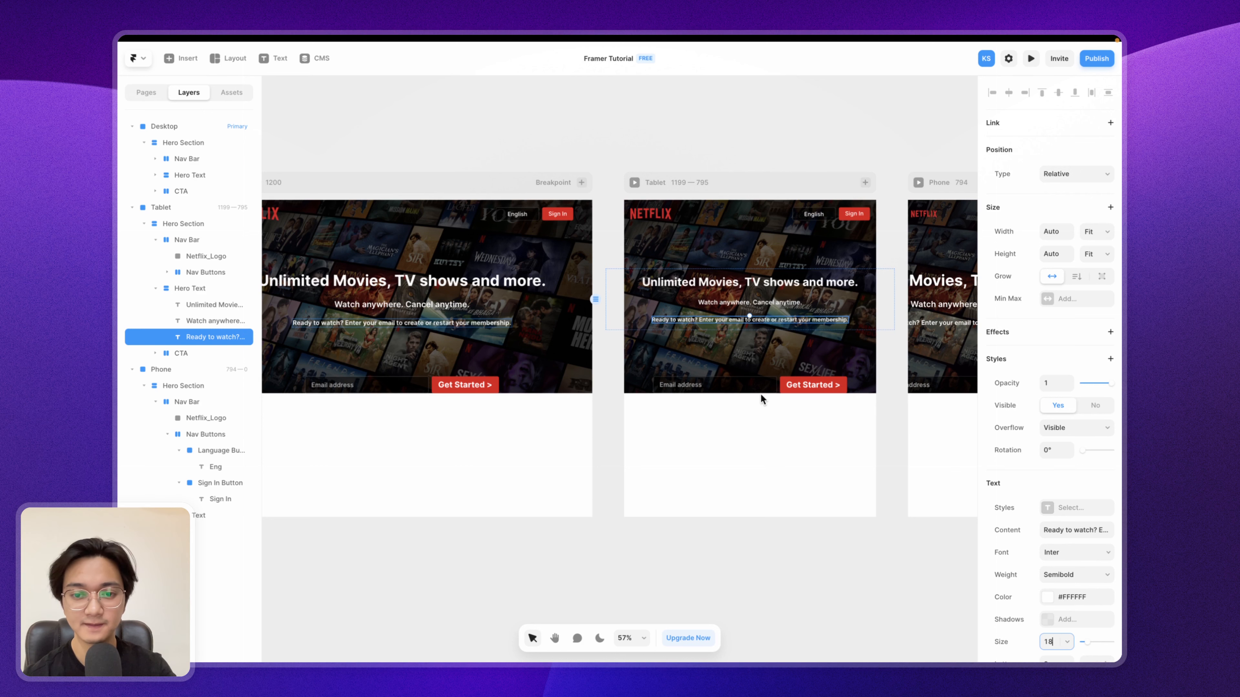
Step: Set the gap between the text lines in the Tablet Hero Text stack to 20
click(836, 293)
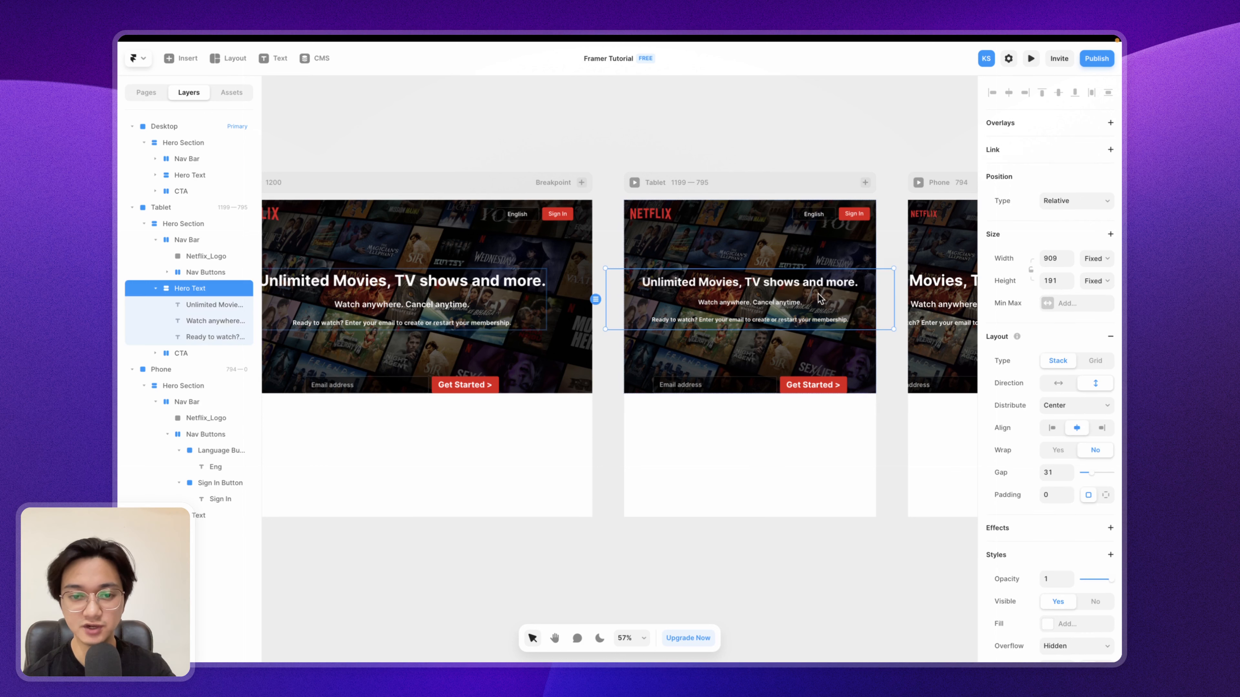
scroll(765, 292, up, 5)
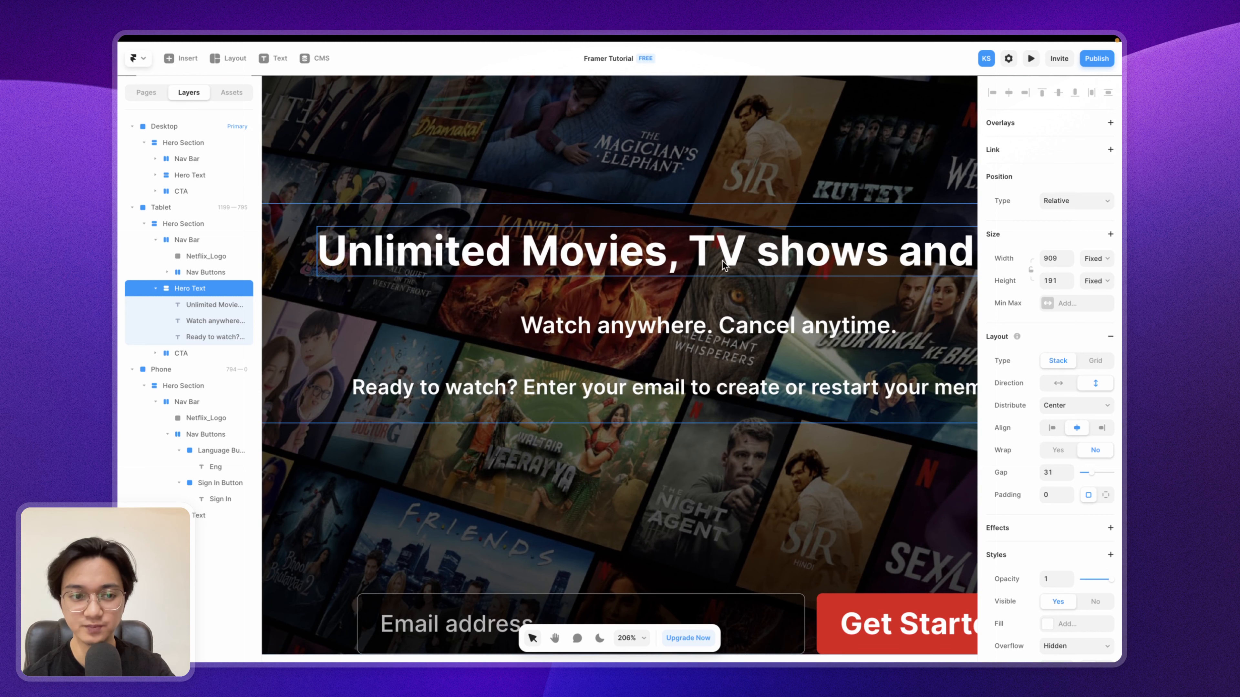
scroll(722, 260, down, 1)
click(1058, 474)
key(Return)
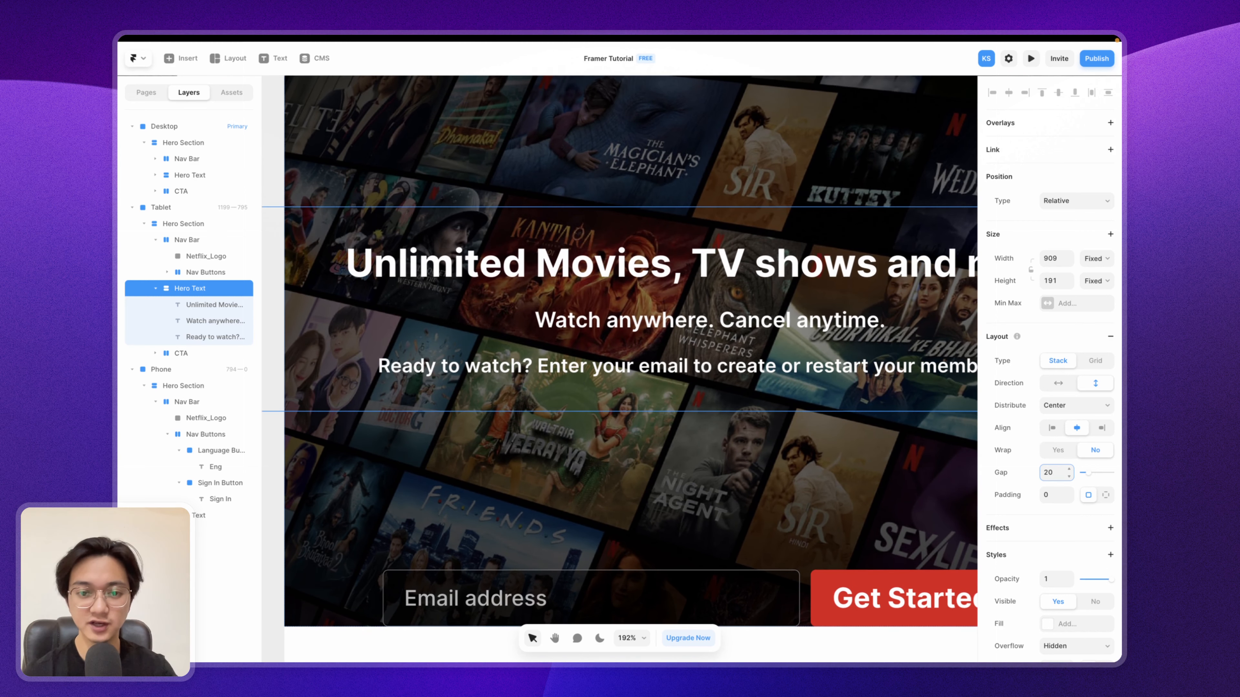
click(706, 184)
scroll(698, 171, down, 5)
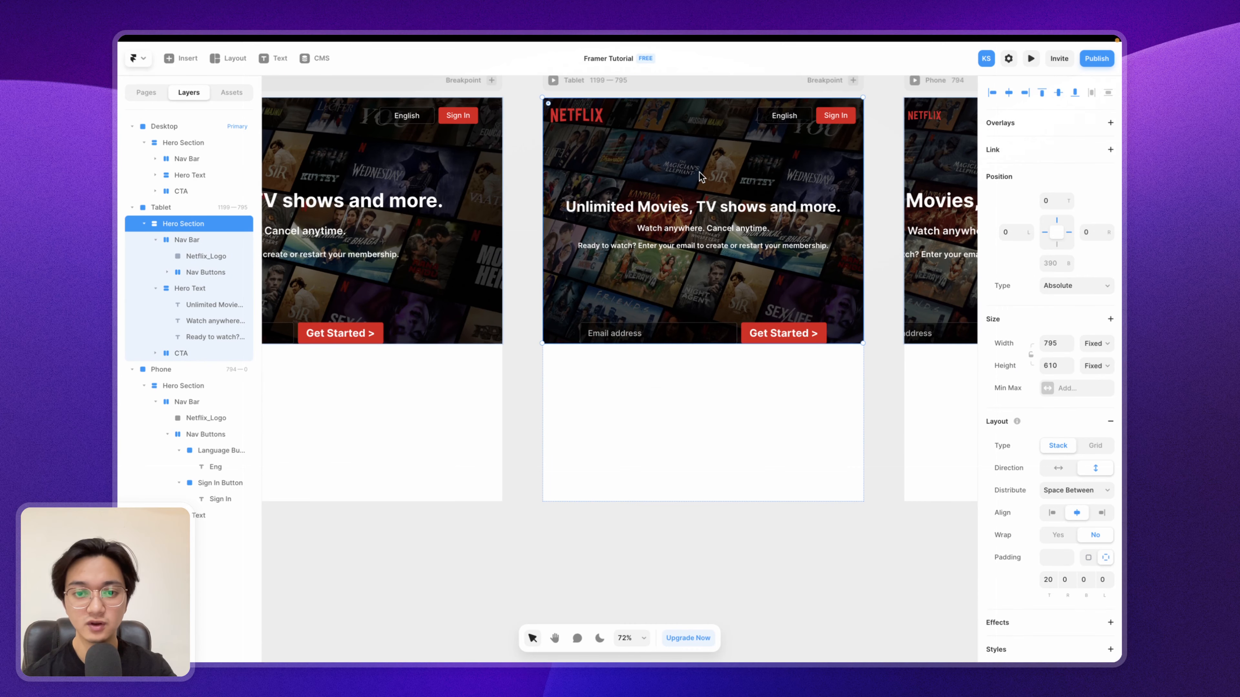
Step: Change the Tablet Hero Text stack's width from a fixed size to Fill
scroll(698, 171, right, 1)
scroll(698, 171, right, 5)
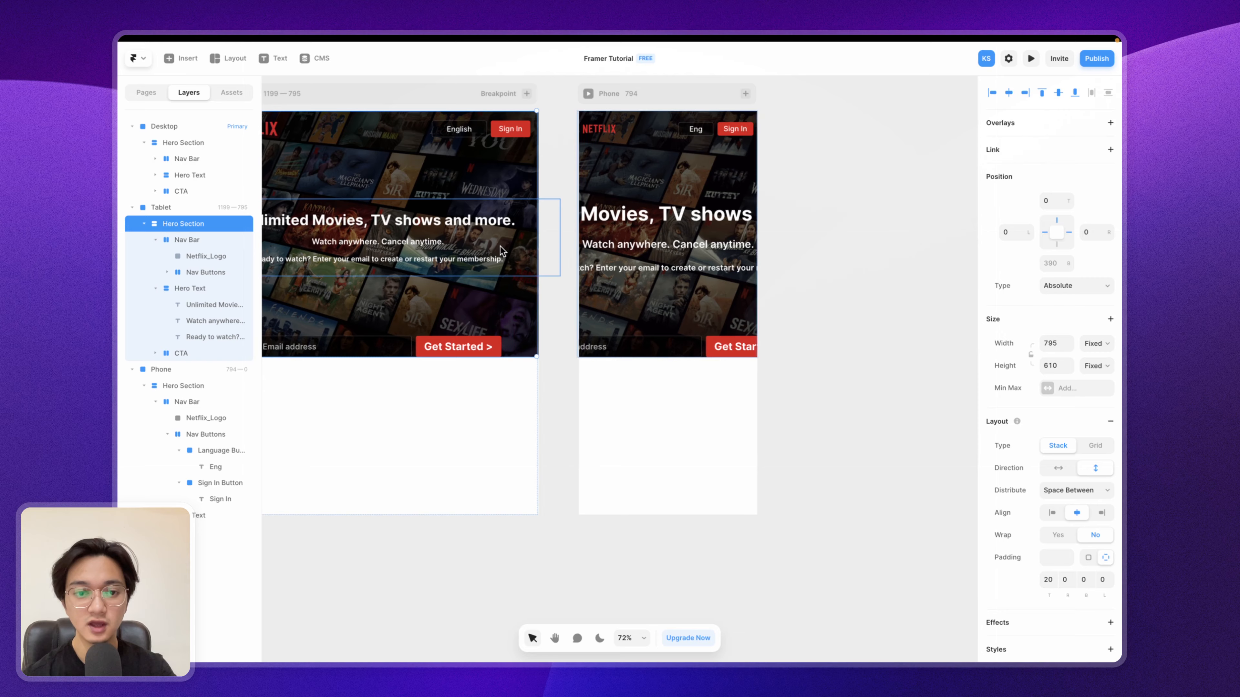
scroll(500, 249, left, 5)
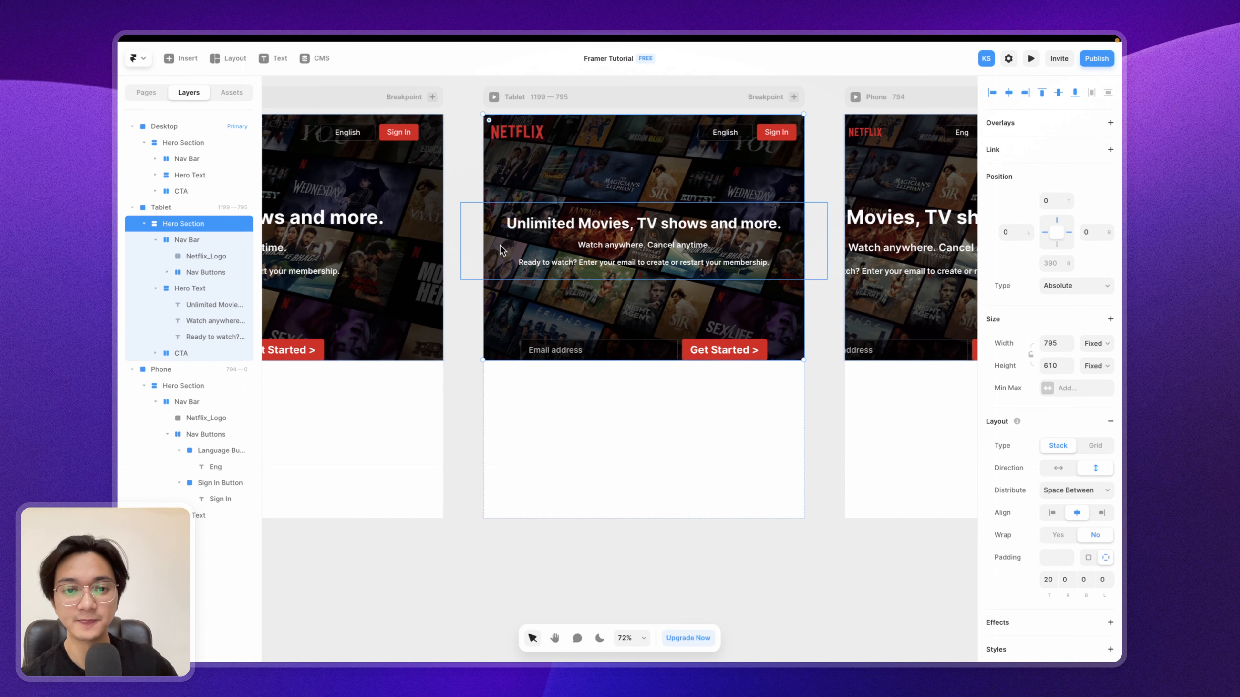
click(500, 245)
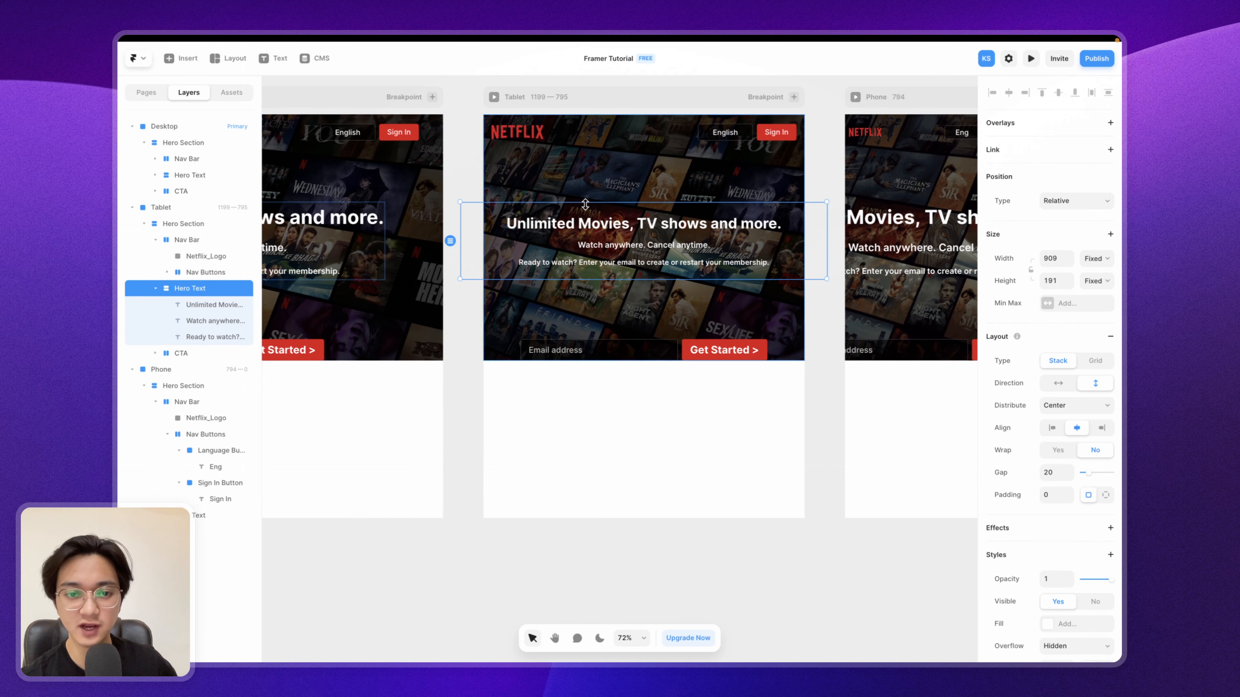
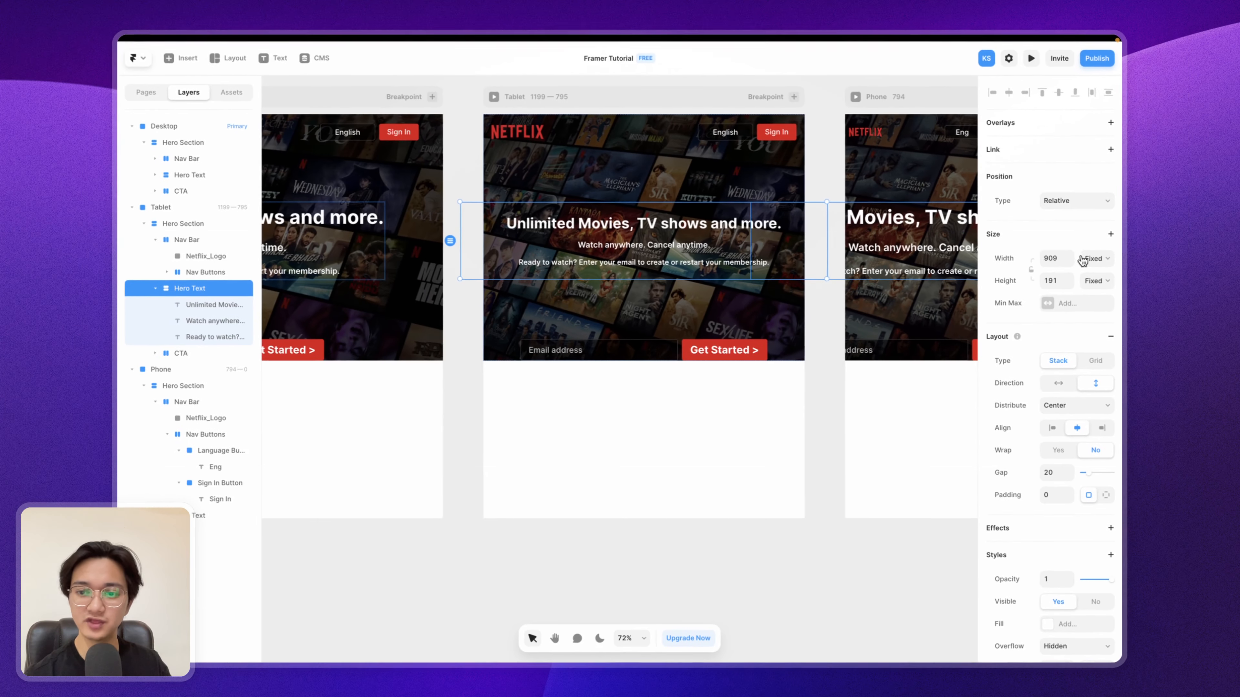
click(1097, 257)
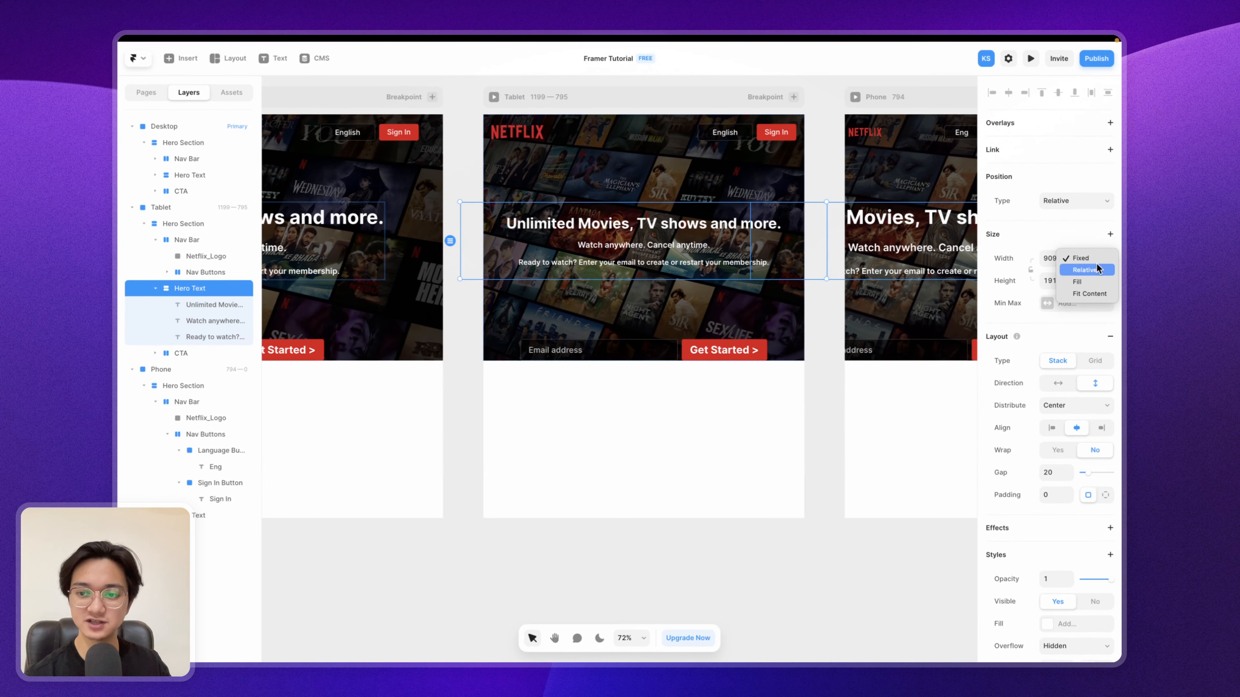
click(1079, 282)
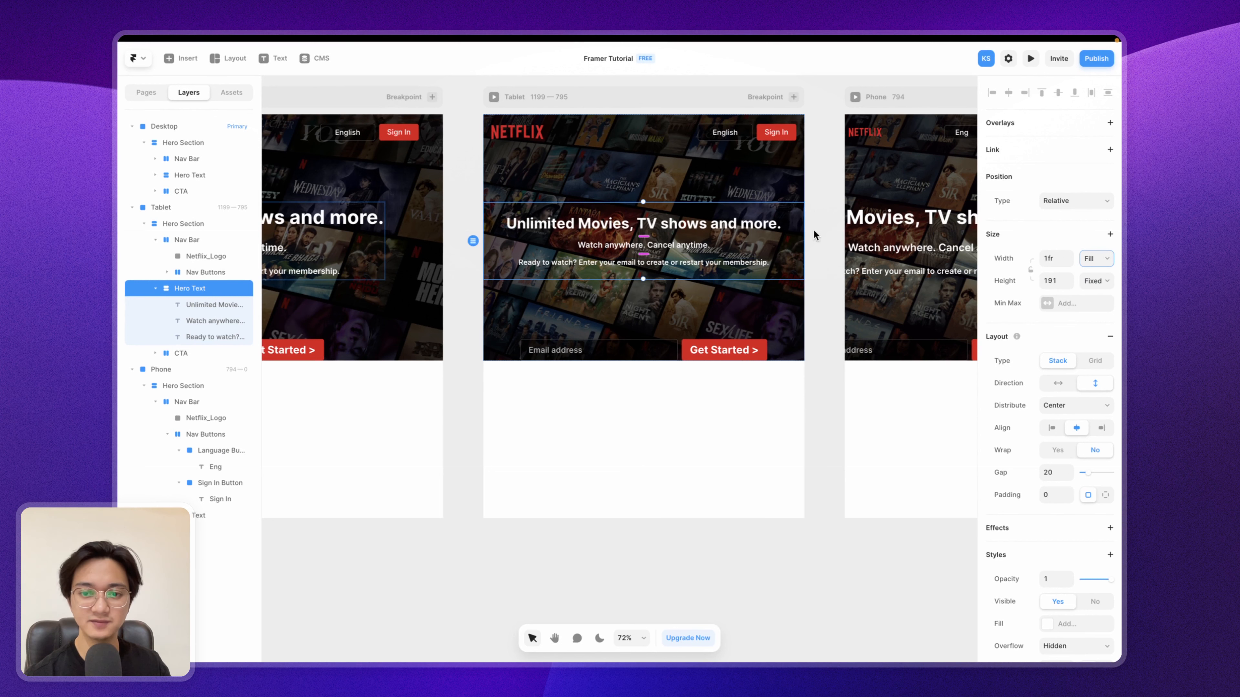
Step: Set the Phone Hero Text stack's width to Fill so it matches the breakpoint
scroll(811, 210, right, 5)
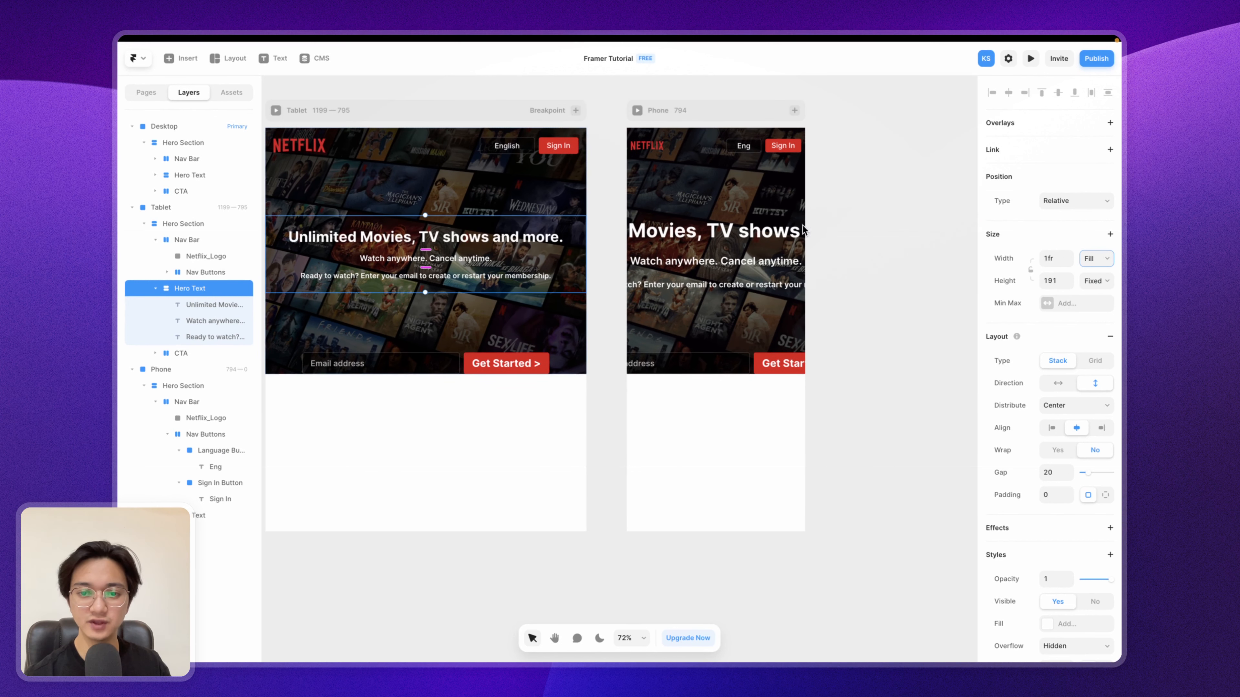
click(790, 247)
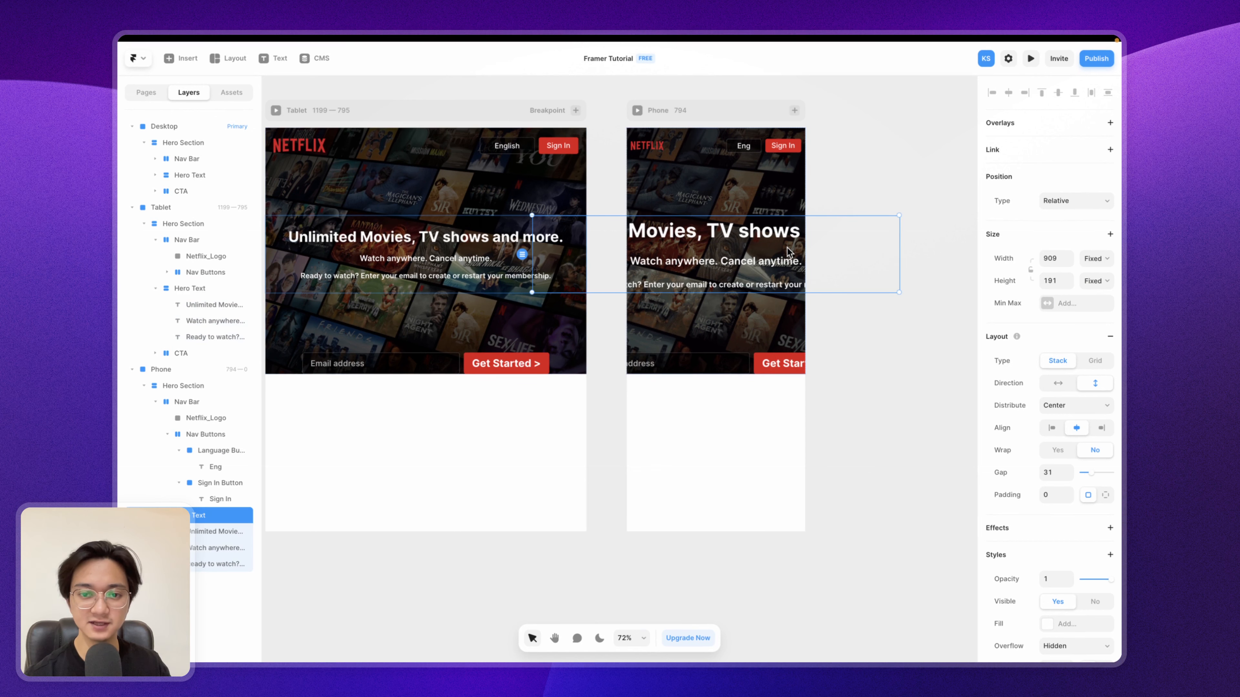
click(734, 105)
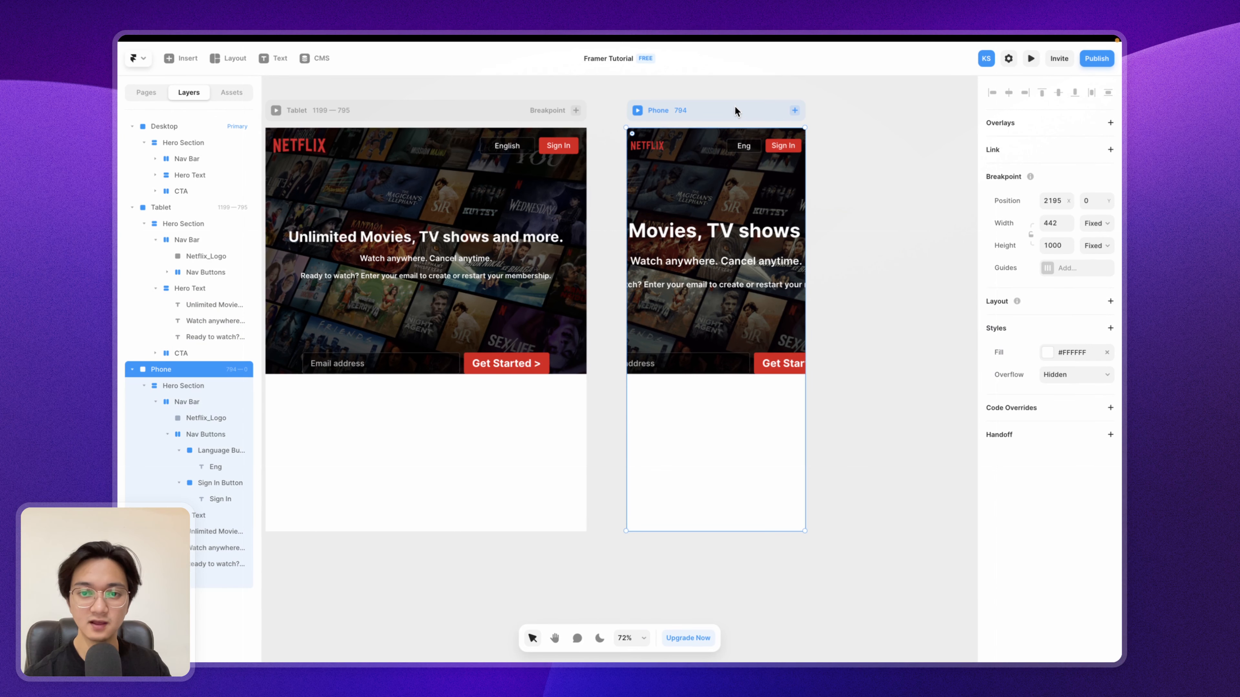
click(796, 249)
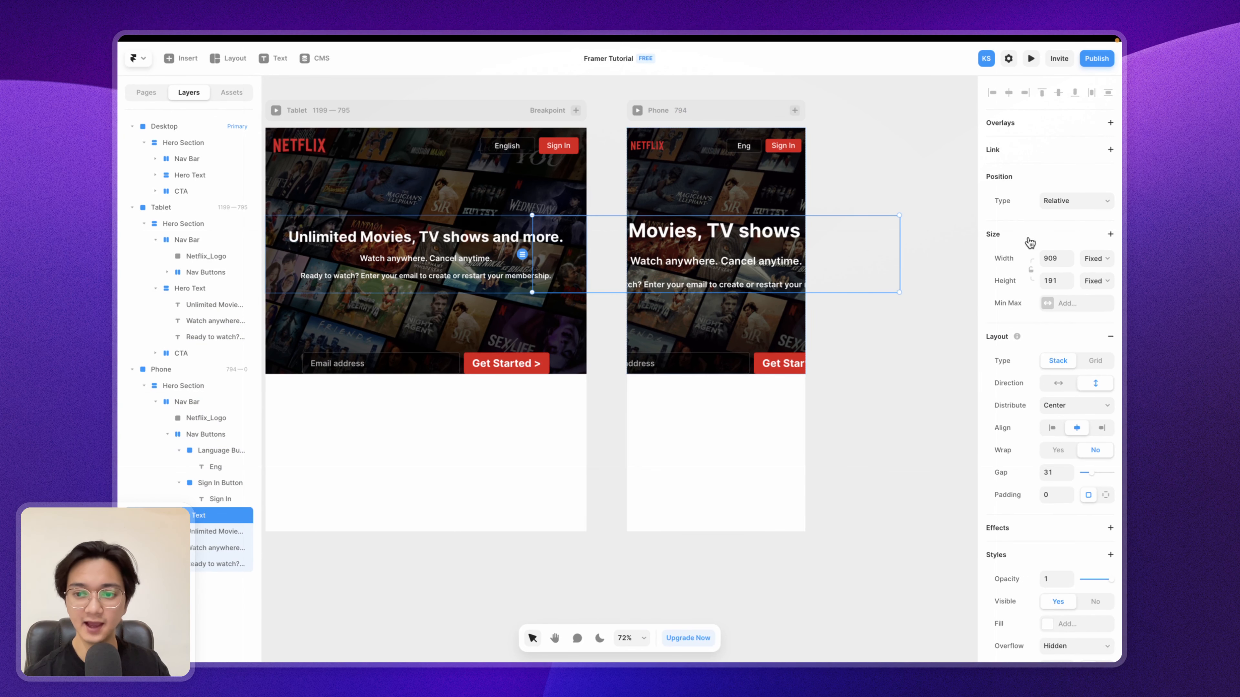
click(1097, 259)
click(1088, 281)
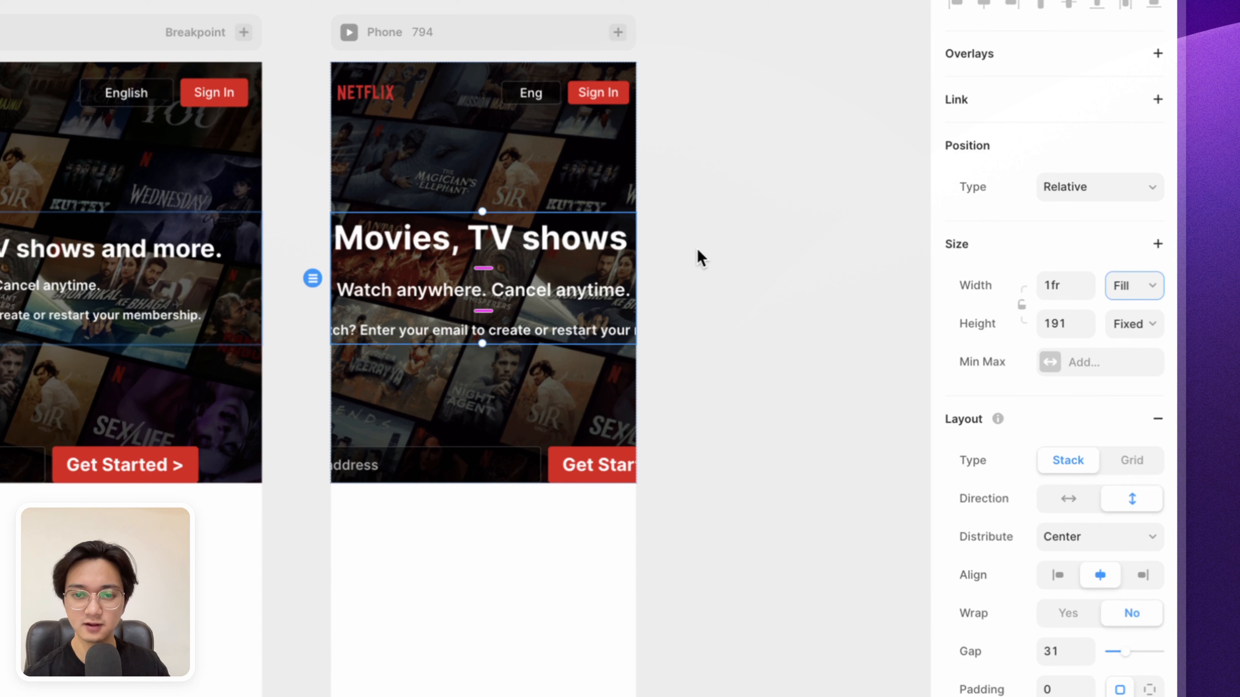
Step: Examine the width settings of the Phone hero text lines and compare them with the Tablet and Phone Hero Text stacks
click(563, 247)
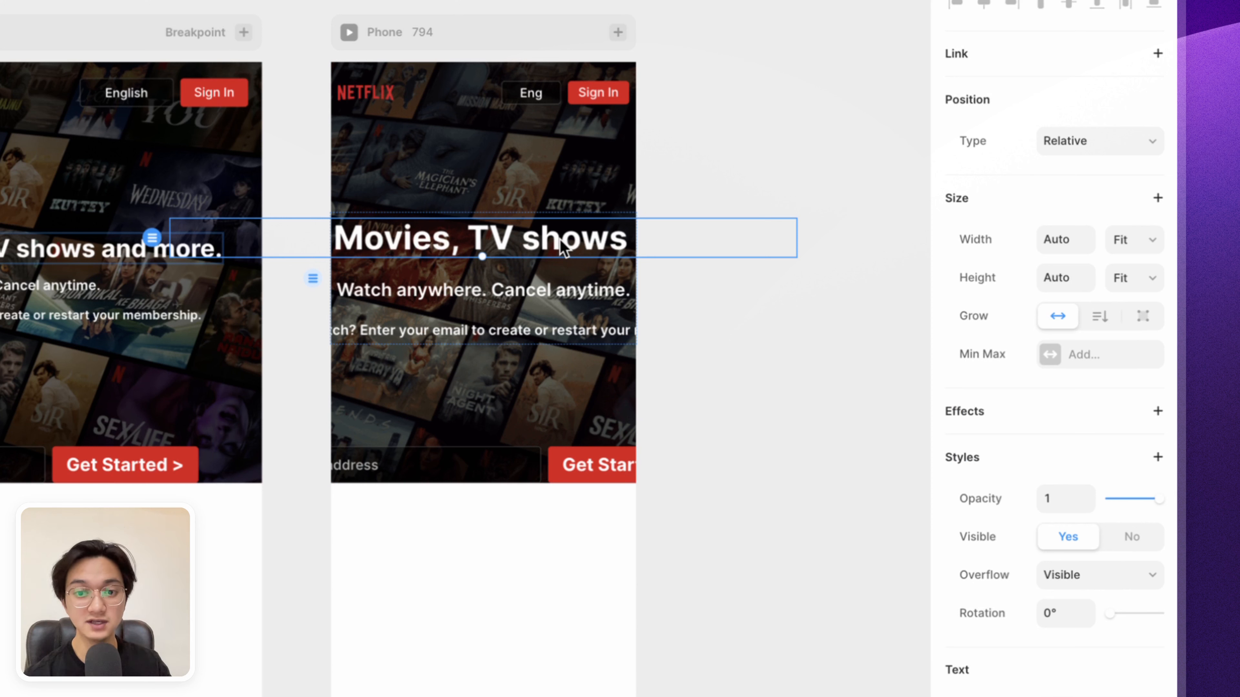
click(462, 332)
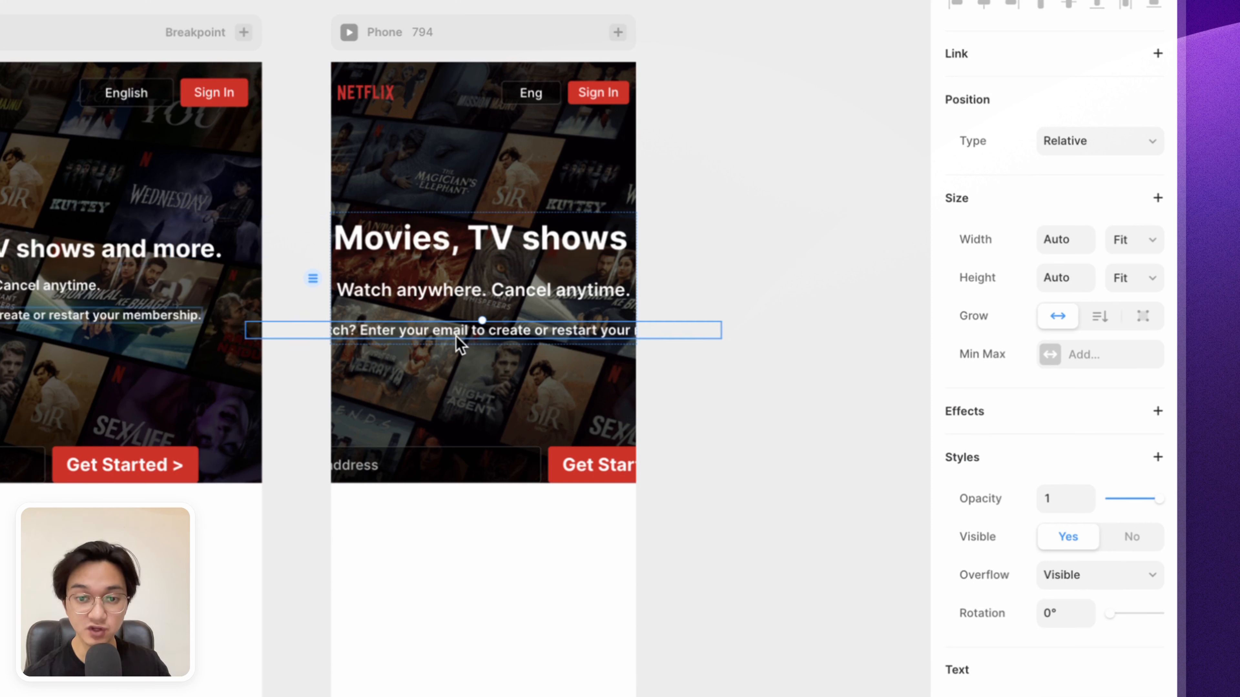
click(499, 250)
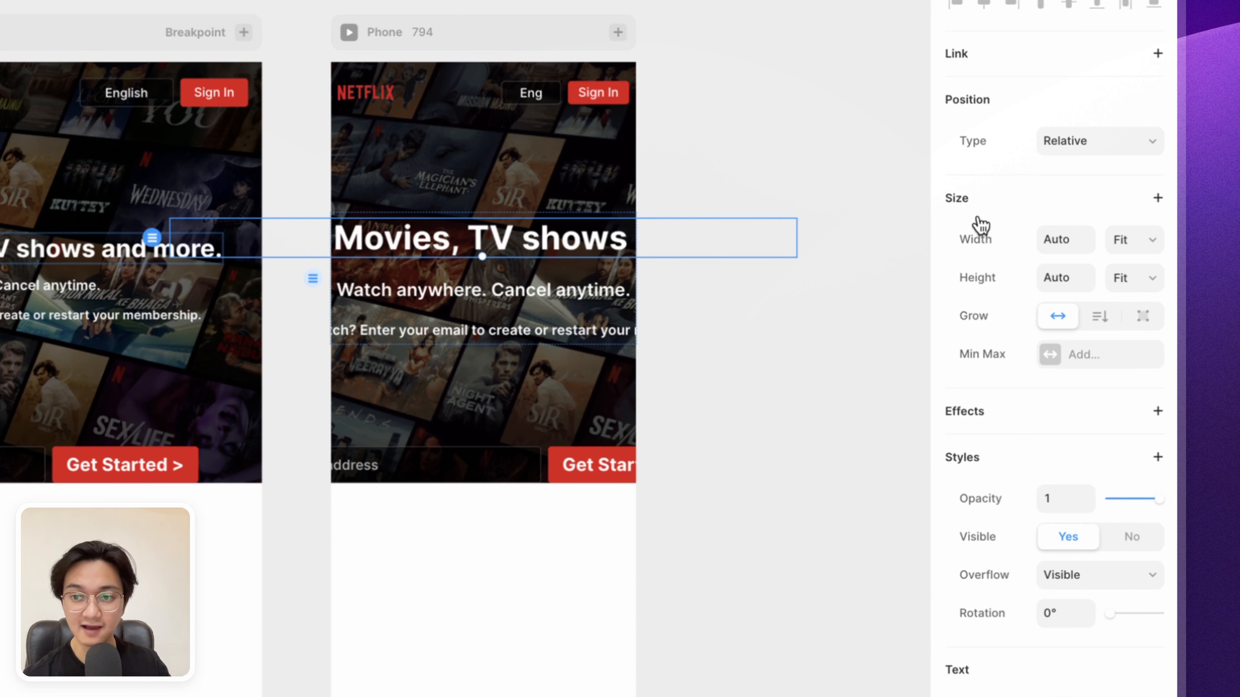
click(1137, 244)
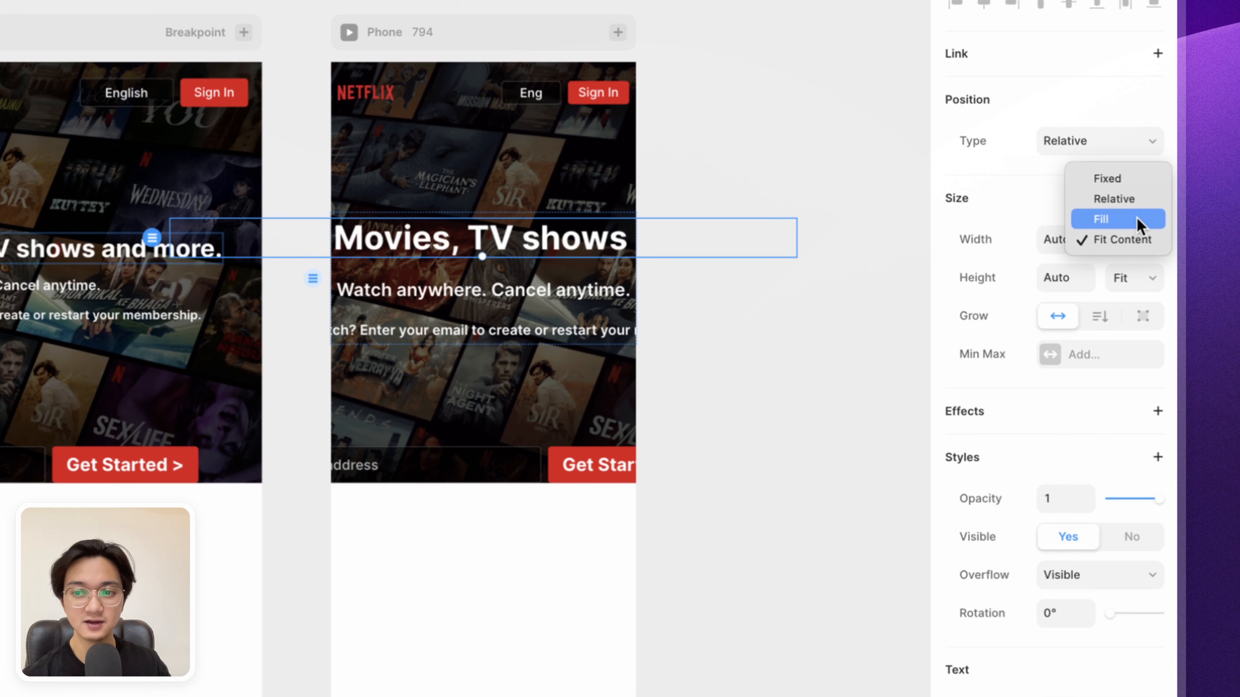
click(316, 280)
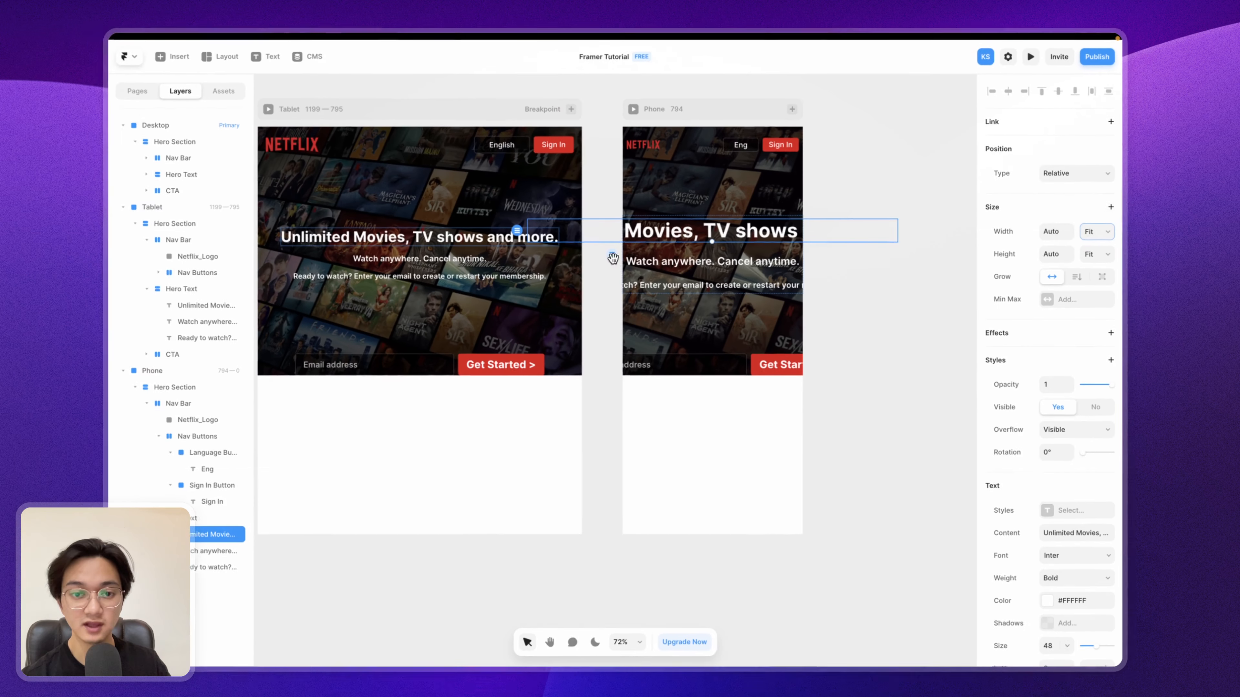
click(537, 262)
scroll(488, 262, left, 3)
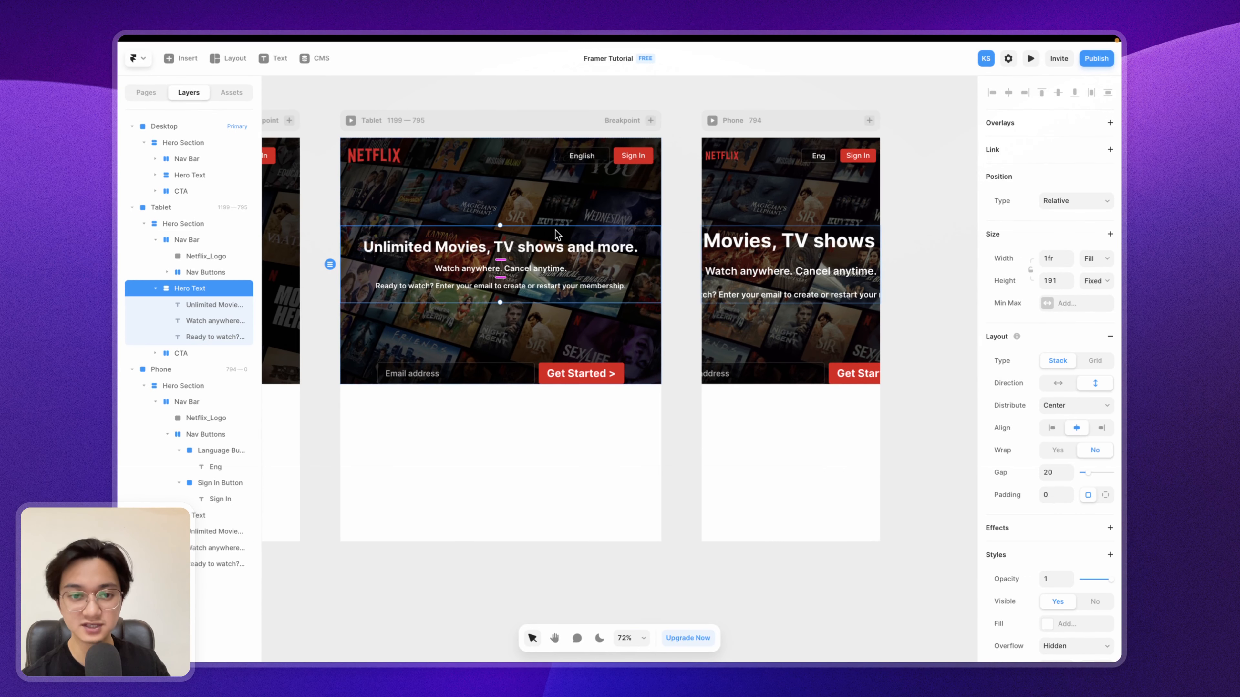
click(533, 191)
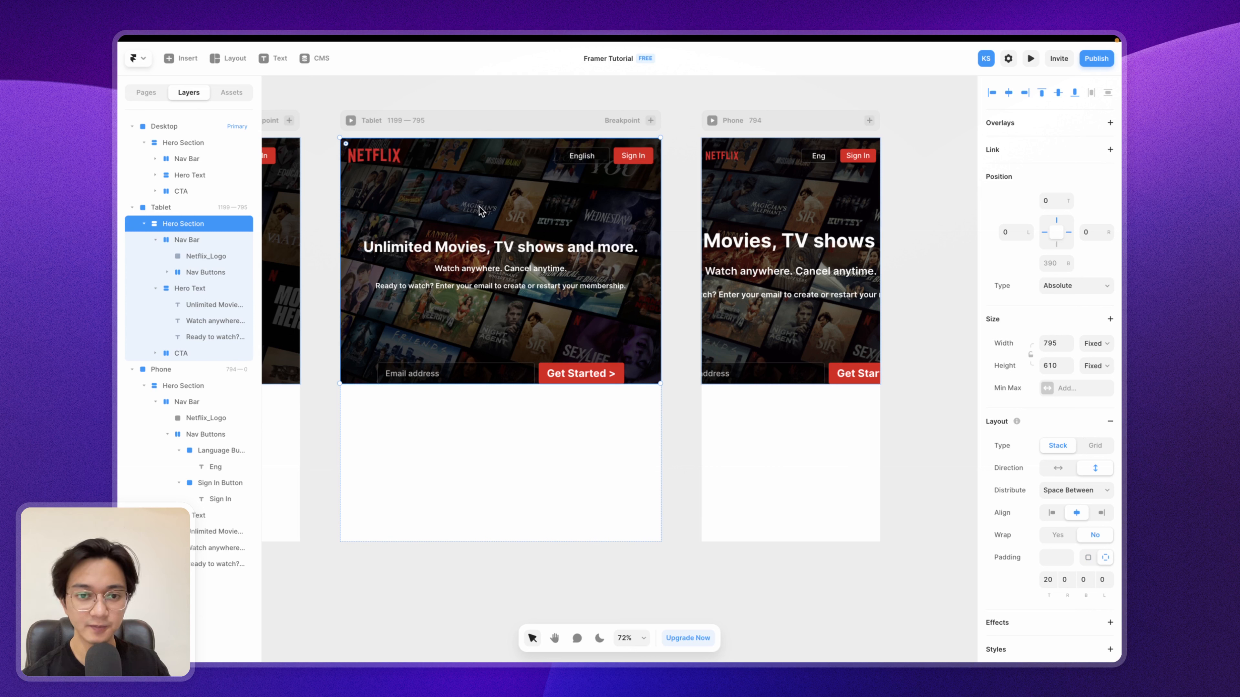
click(859, 260)
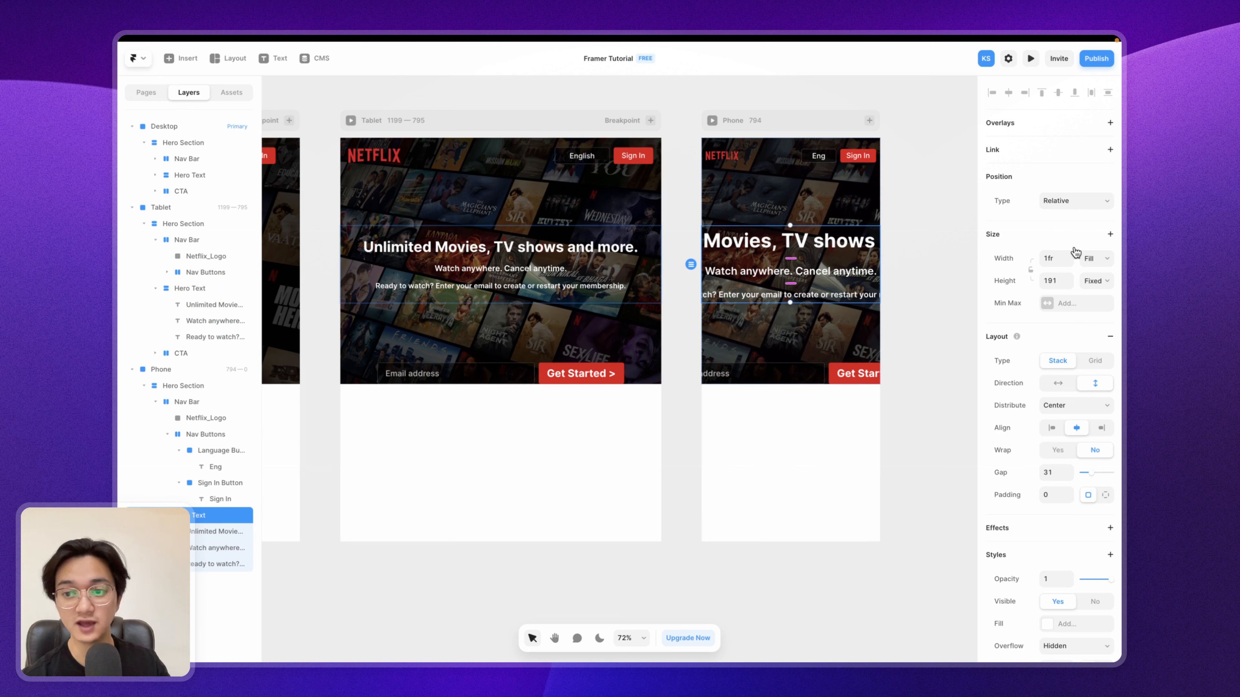
Step: Set the Phone headline "Unlimited Movies, TV shows and more." to Fill width so it wraps within the stack
click(836, 246)
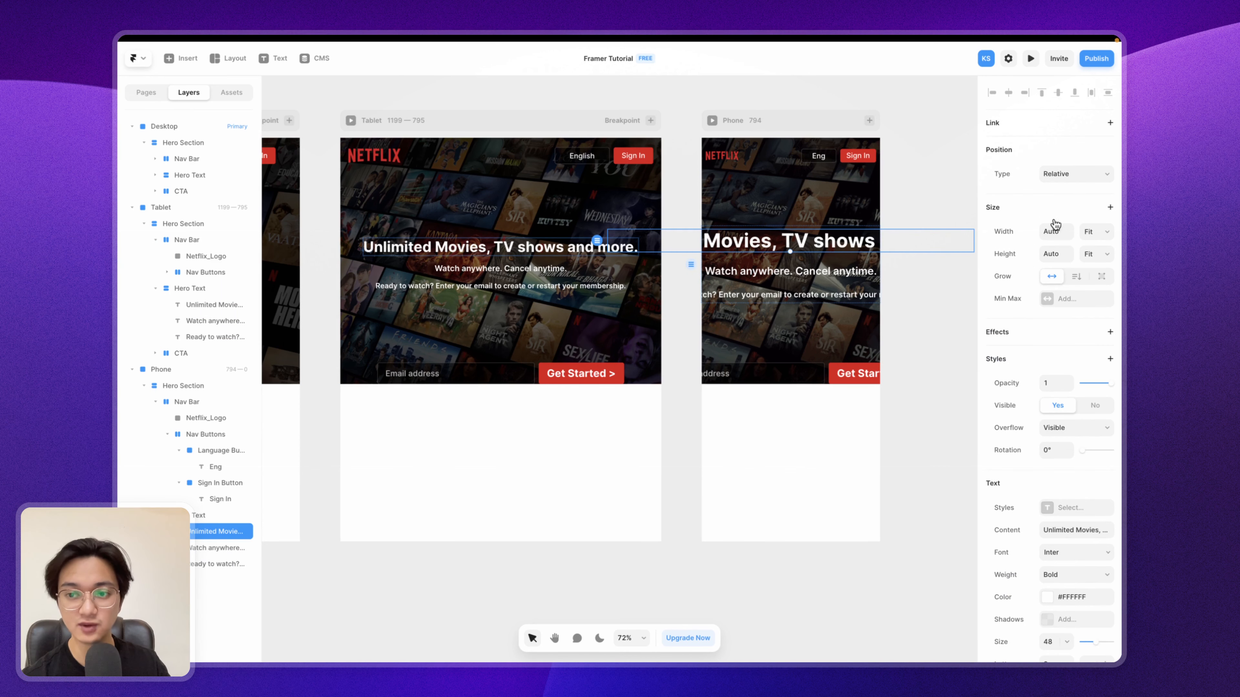
click(1106, 232)
click(1105, 219)
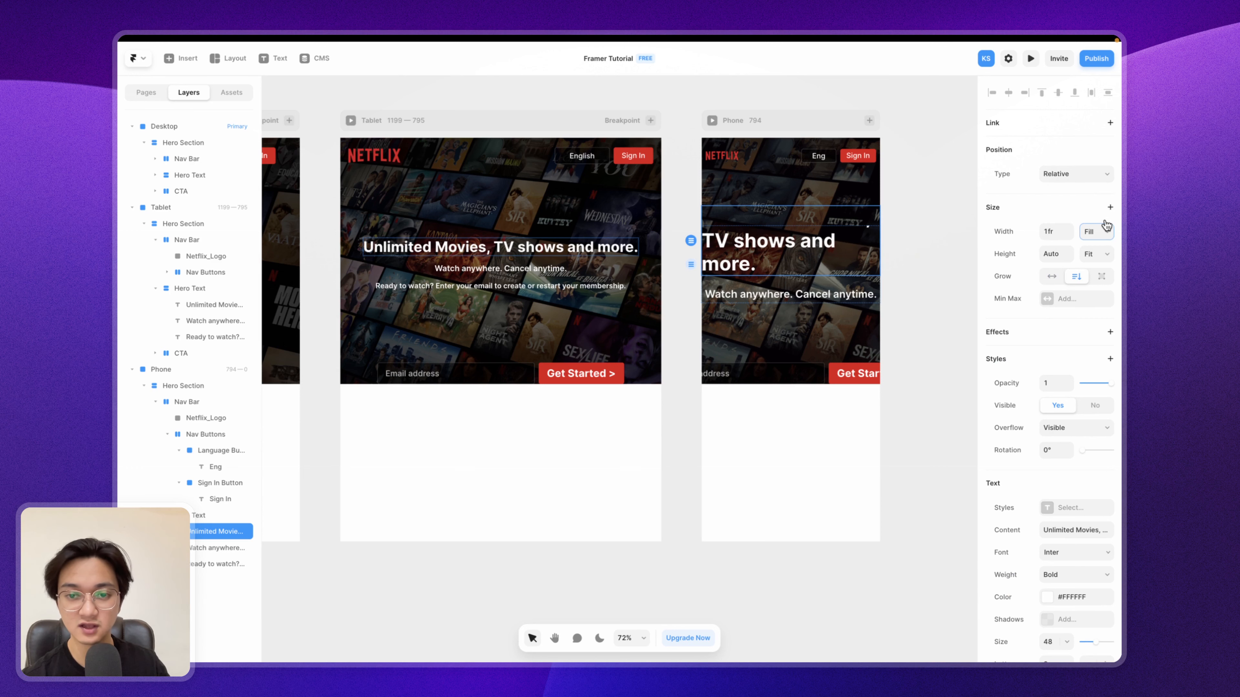
scroll(754, 251, up, 1)
scroll(754, 251, up, 5)
scroll(733, 264, down, 3)
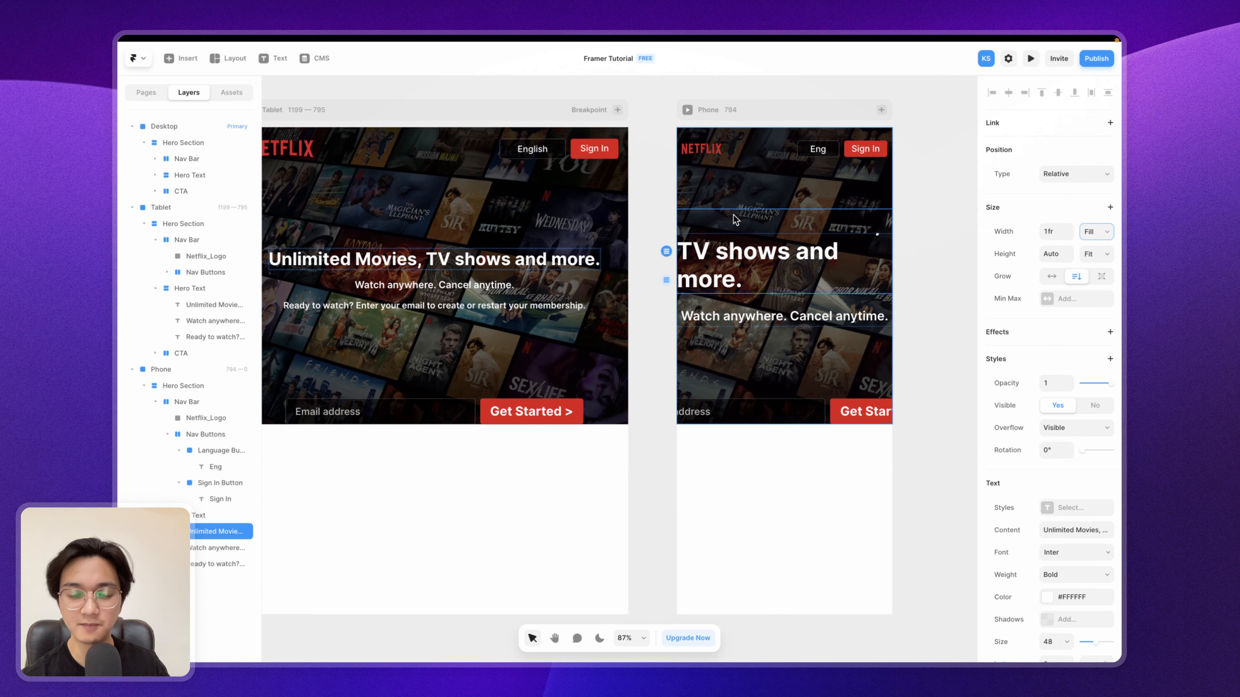
Step: Set the Phone headline "Unlimited Movies, TV shows and more." to font size 30, keeping it first in the stack
drag(742, 219, 764, 265)
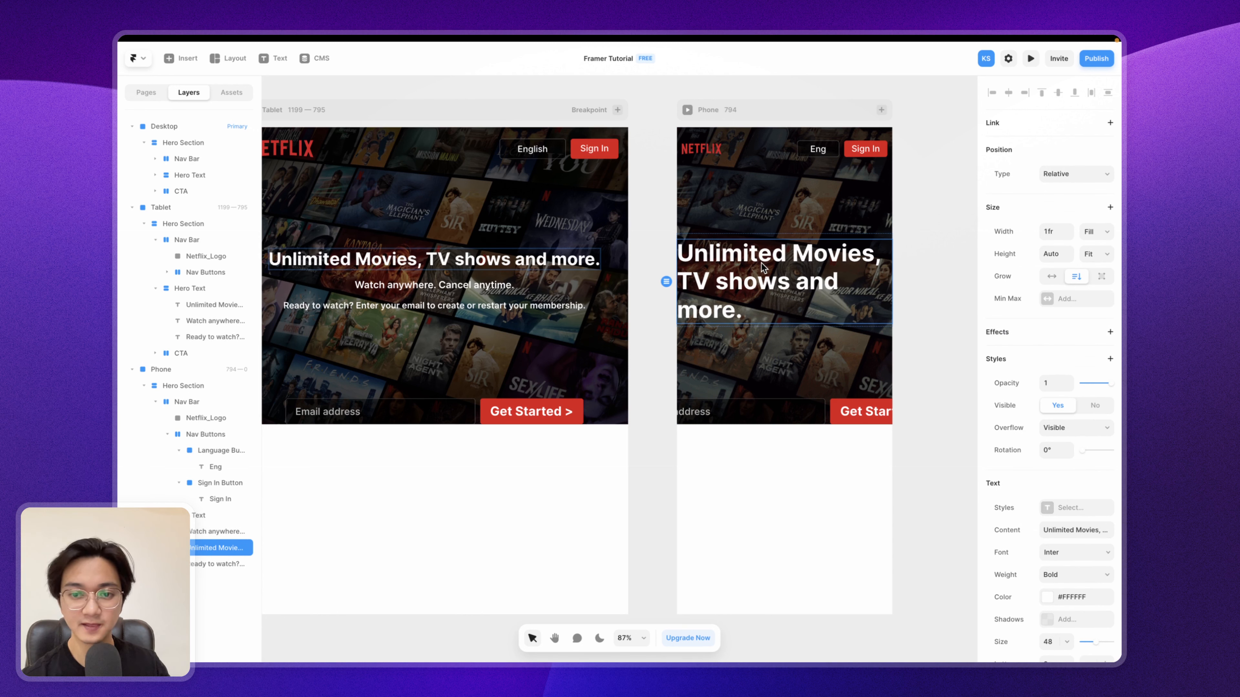
drag(764, 266, 766, 259)
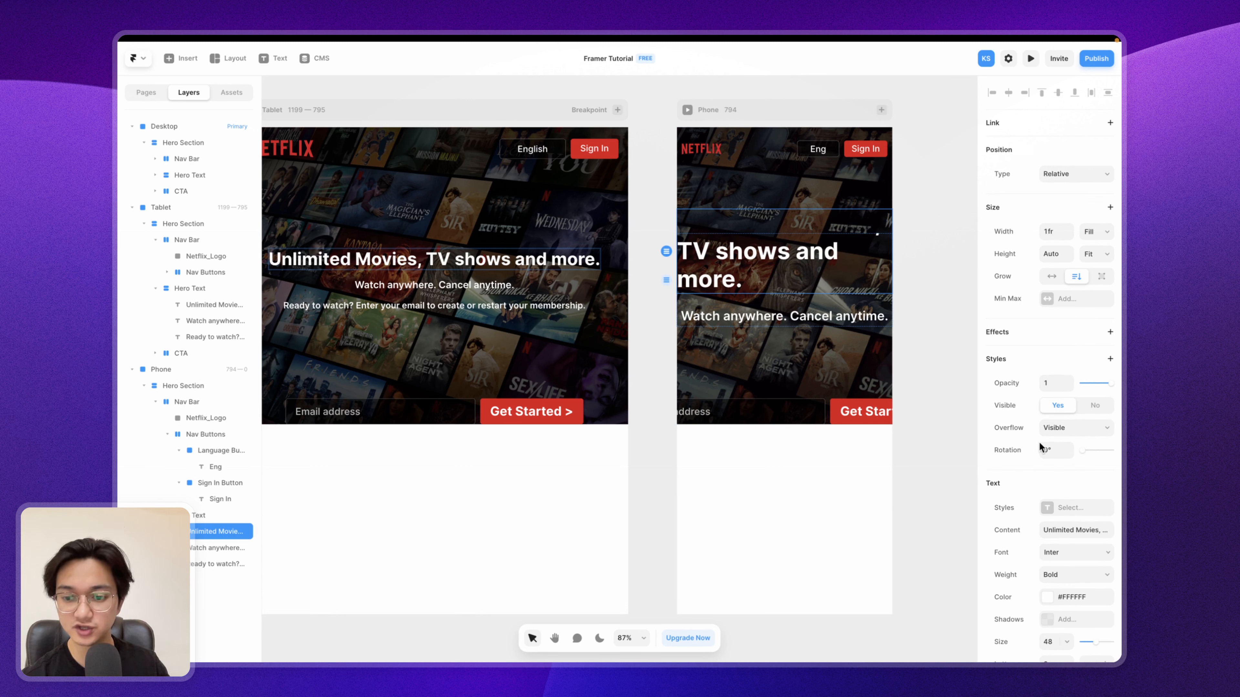
scroll(1043, 449, down, 4)
click(1051, 462)
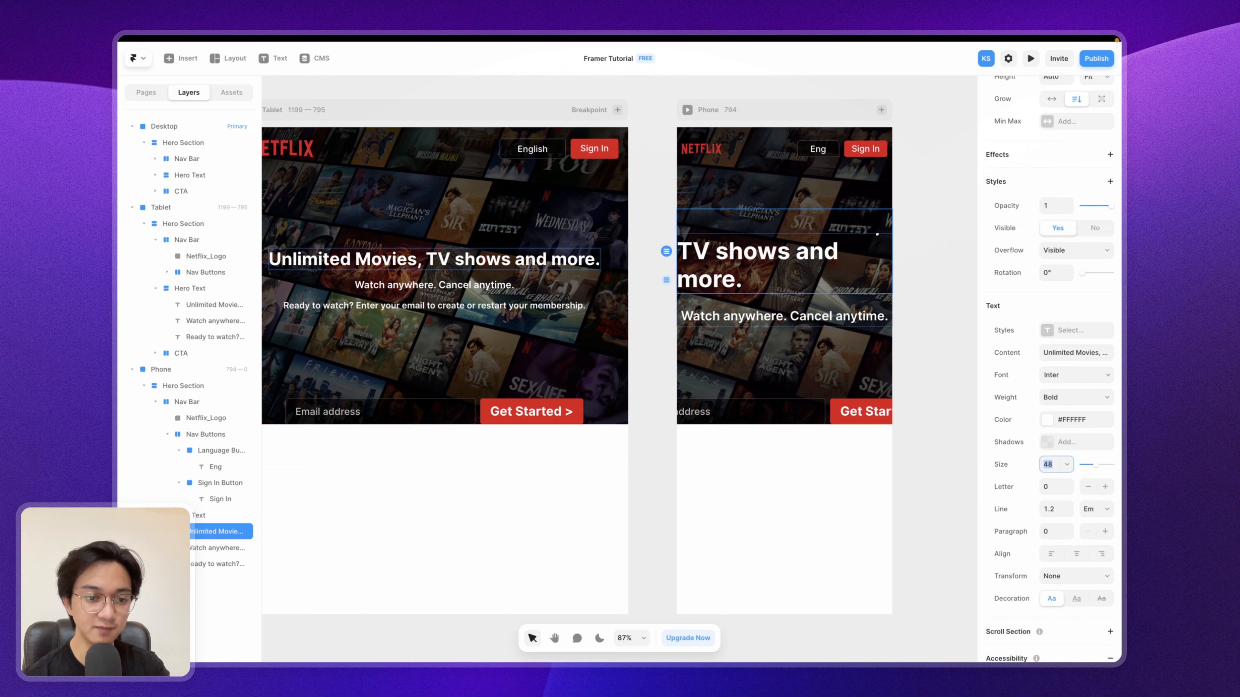
click(193, 537)
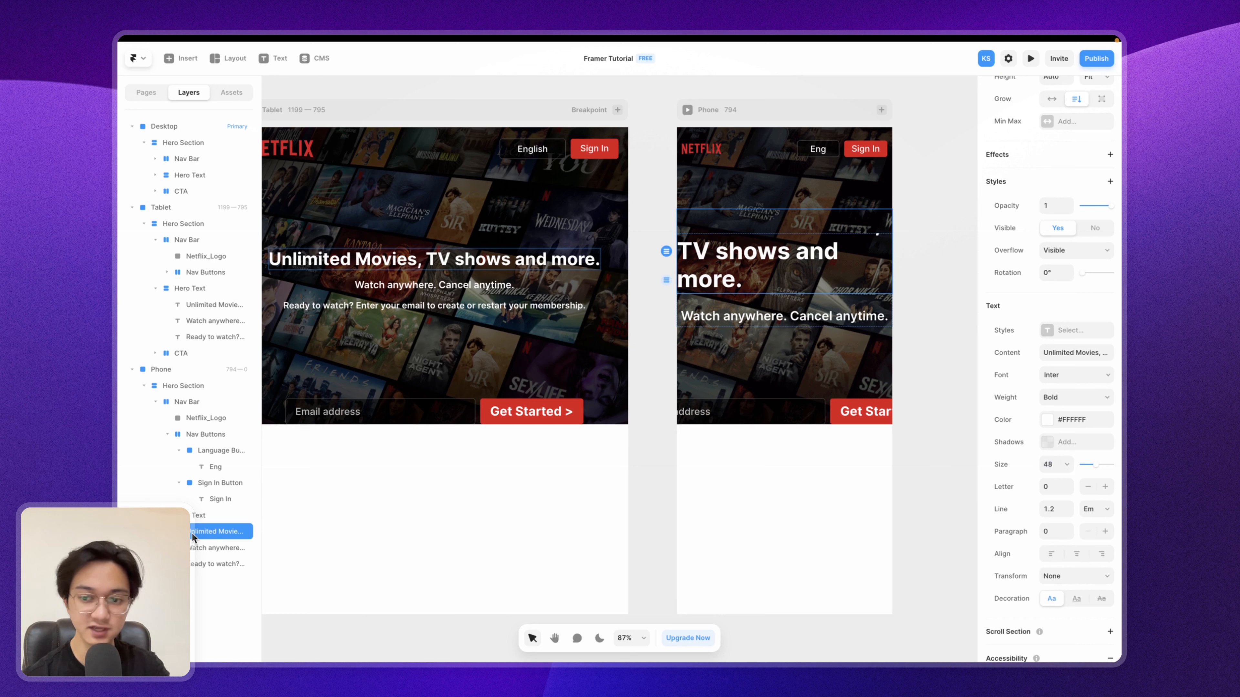
click(1054, 464)
text(3)
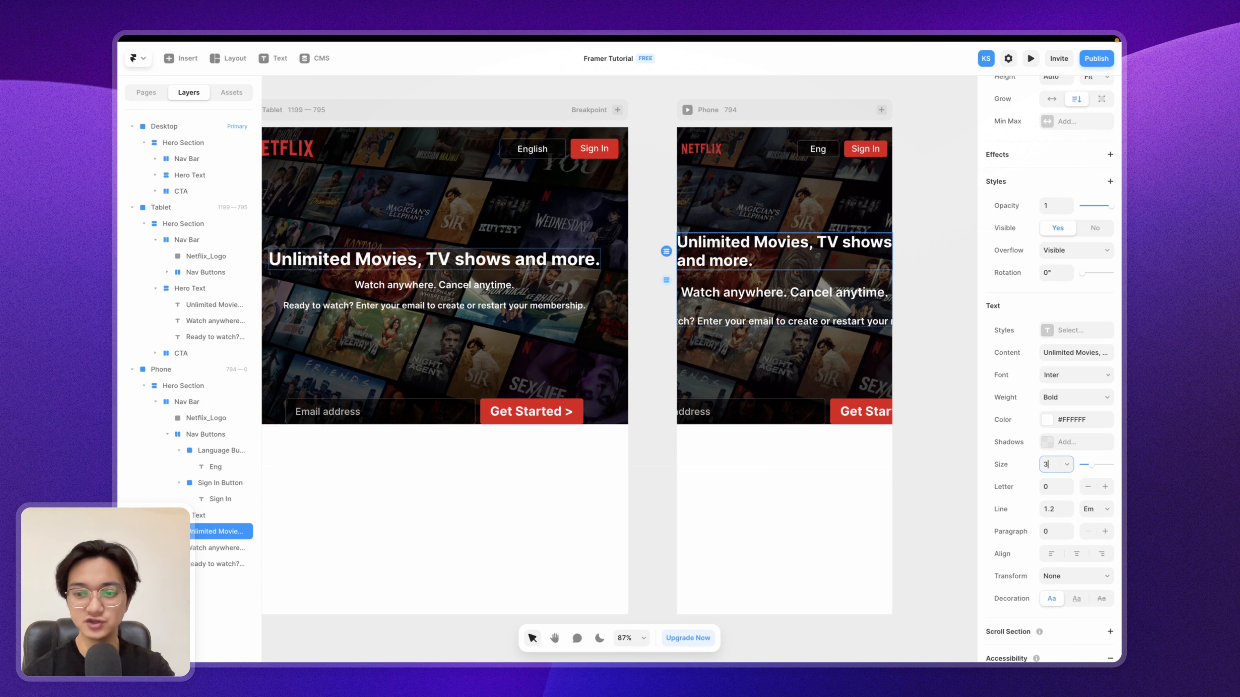
text(20)
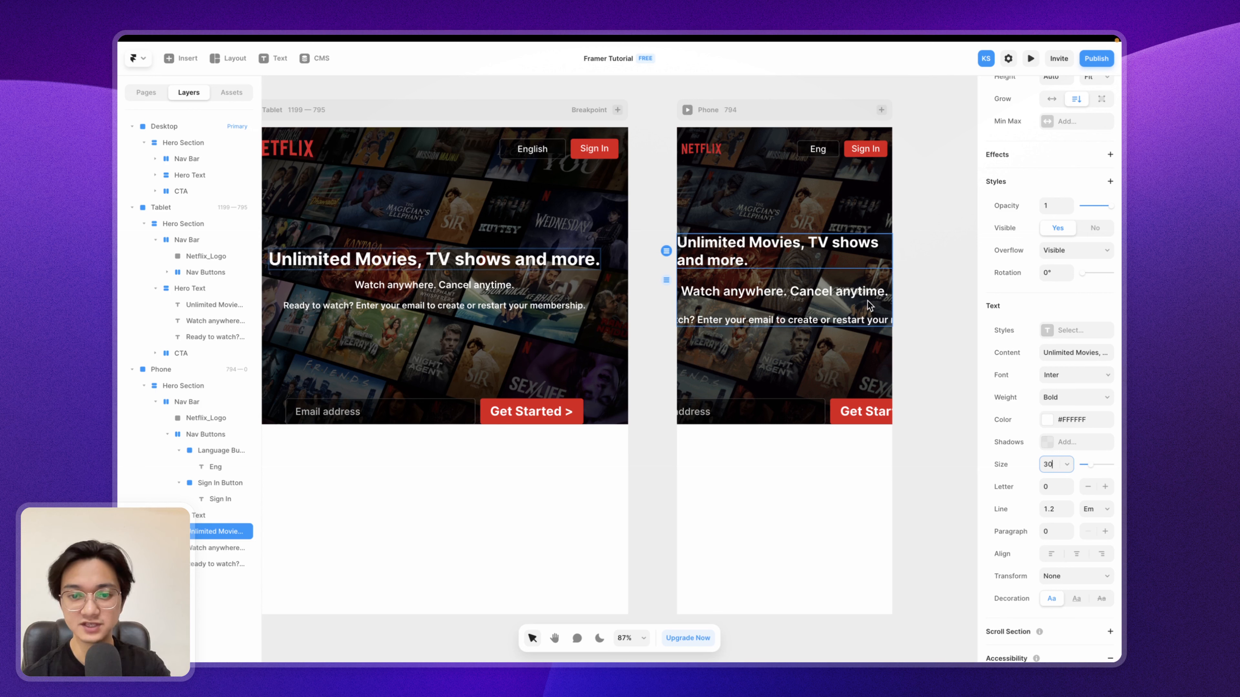
Step: Set the font size of the Phone line "Watch anywhere. Cancel anytime." to 18
click(826, 295)
click(1048, 640)
key(Return)
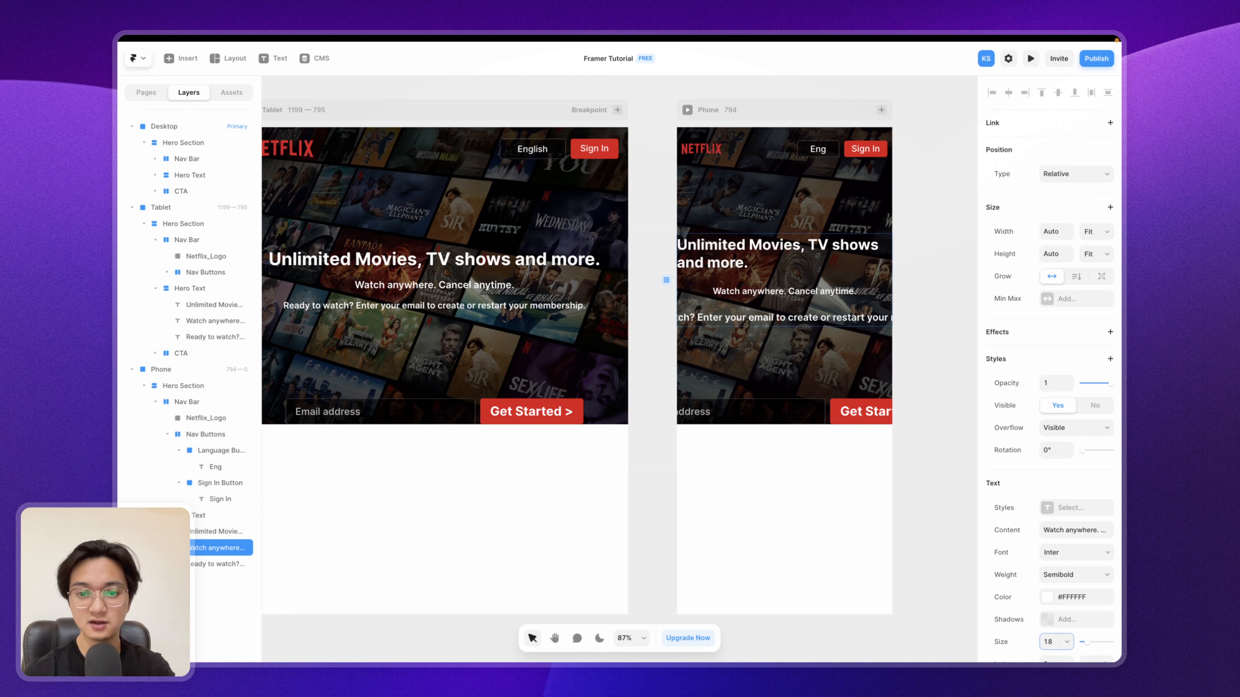
Step: In the Phone breakpoint, set the "Ready to watch?" text's font size to 18 and its width to Fill
click(805, 318)
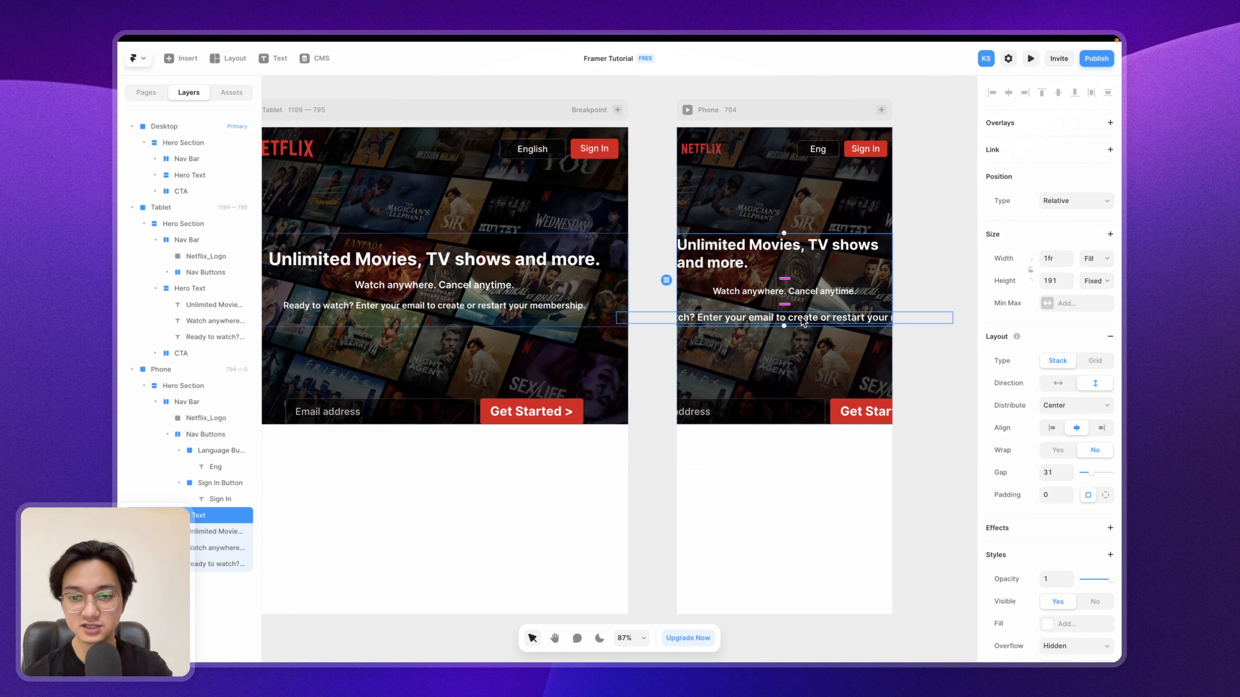
click(805, 319)
click(1049, 641)
key(Return)
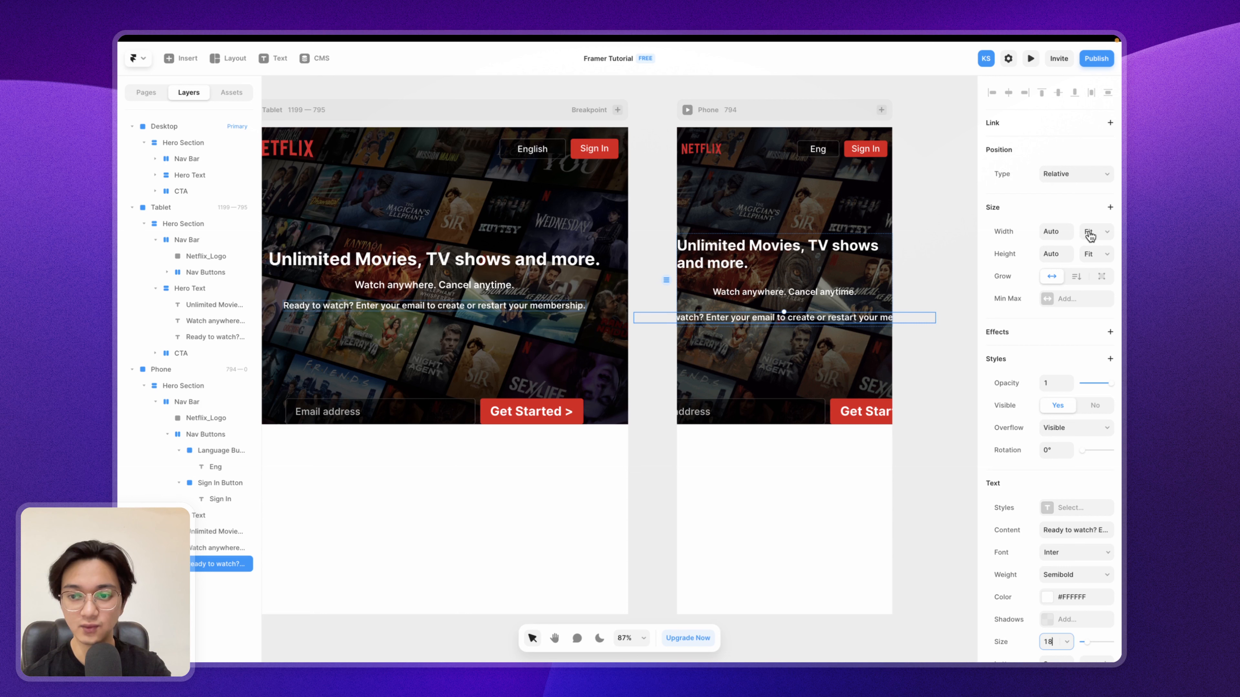
click(1088, 231)
click(1089, 223)
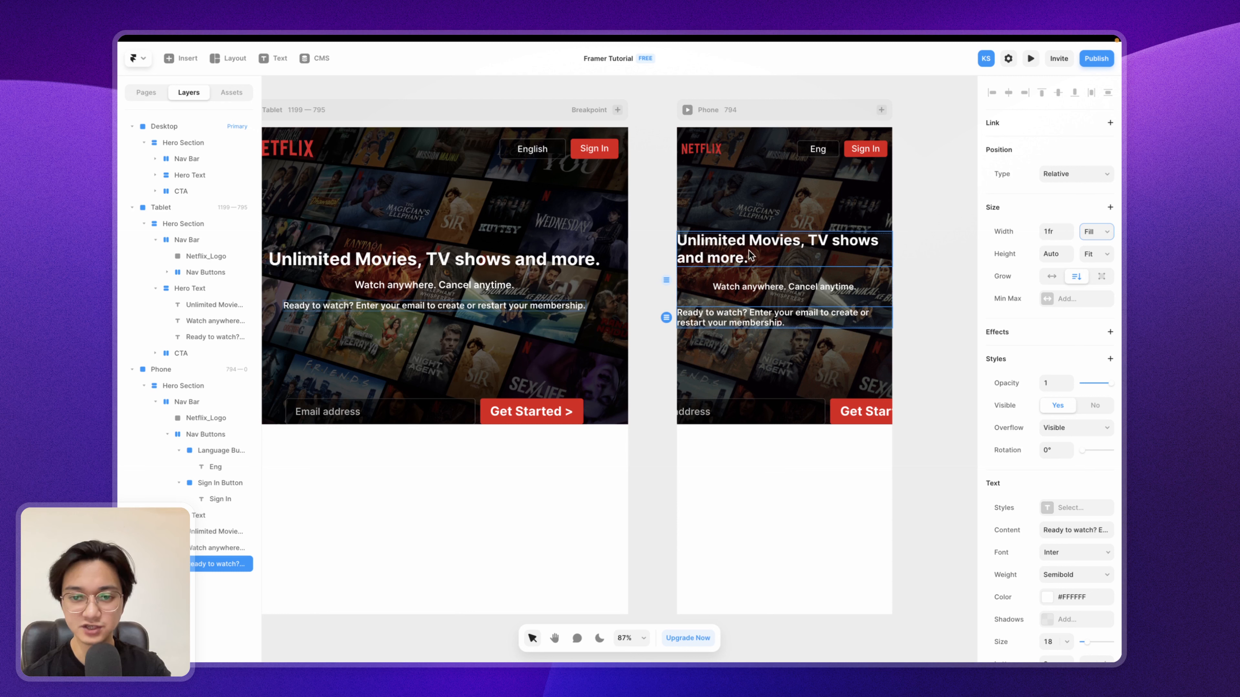
Step: Center-align the "Ready to watch?", "Unlimited Movies" and "Watch anywhere" texts in the Phone breakpoint
scroll(1024, 315, down, 5)
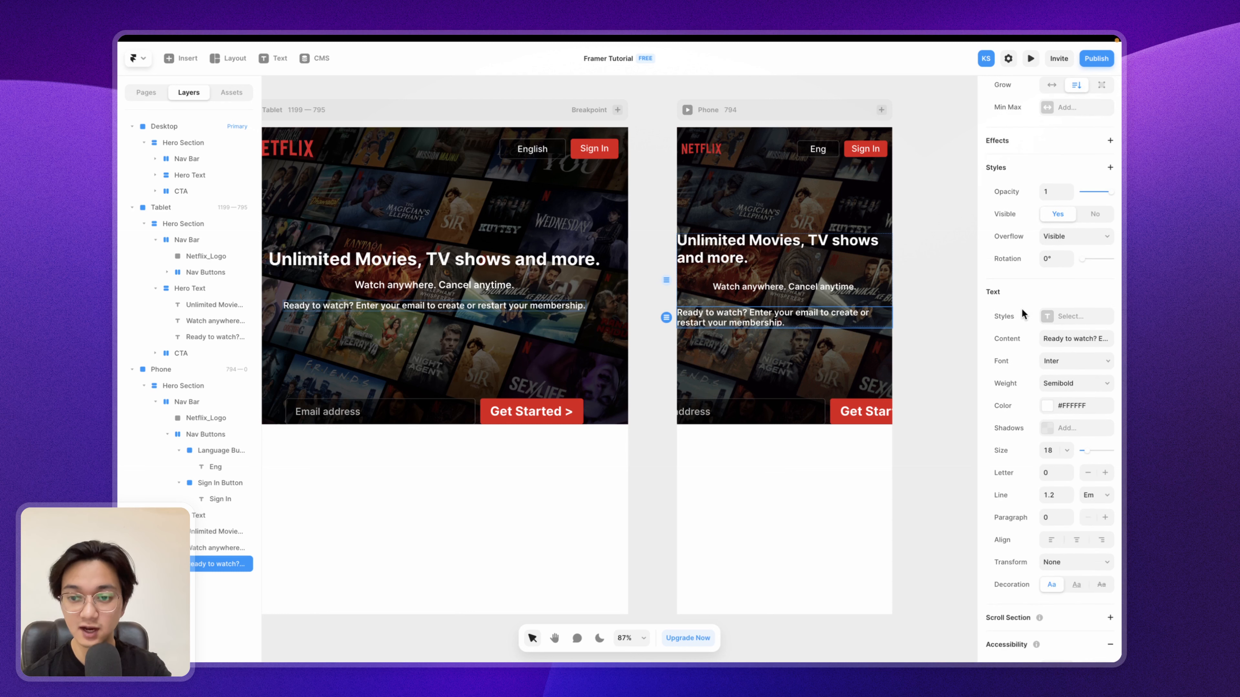
scroll(1071, 520, down, 2)
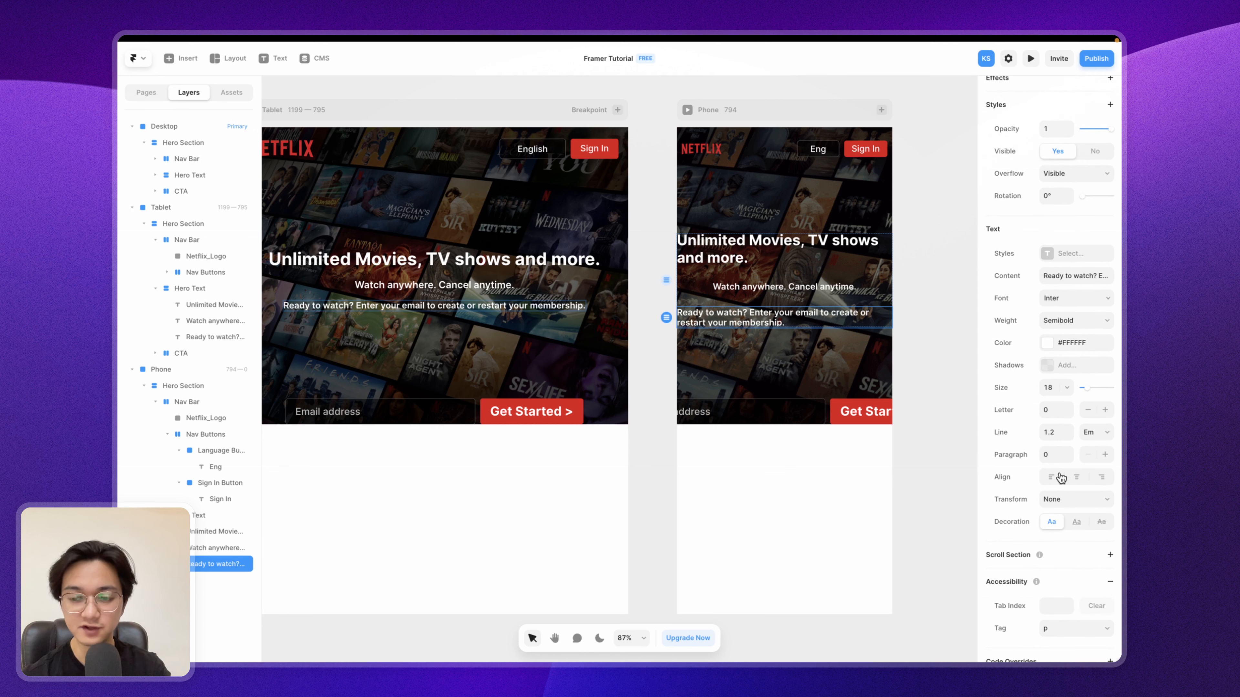
click(1077, 477)
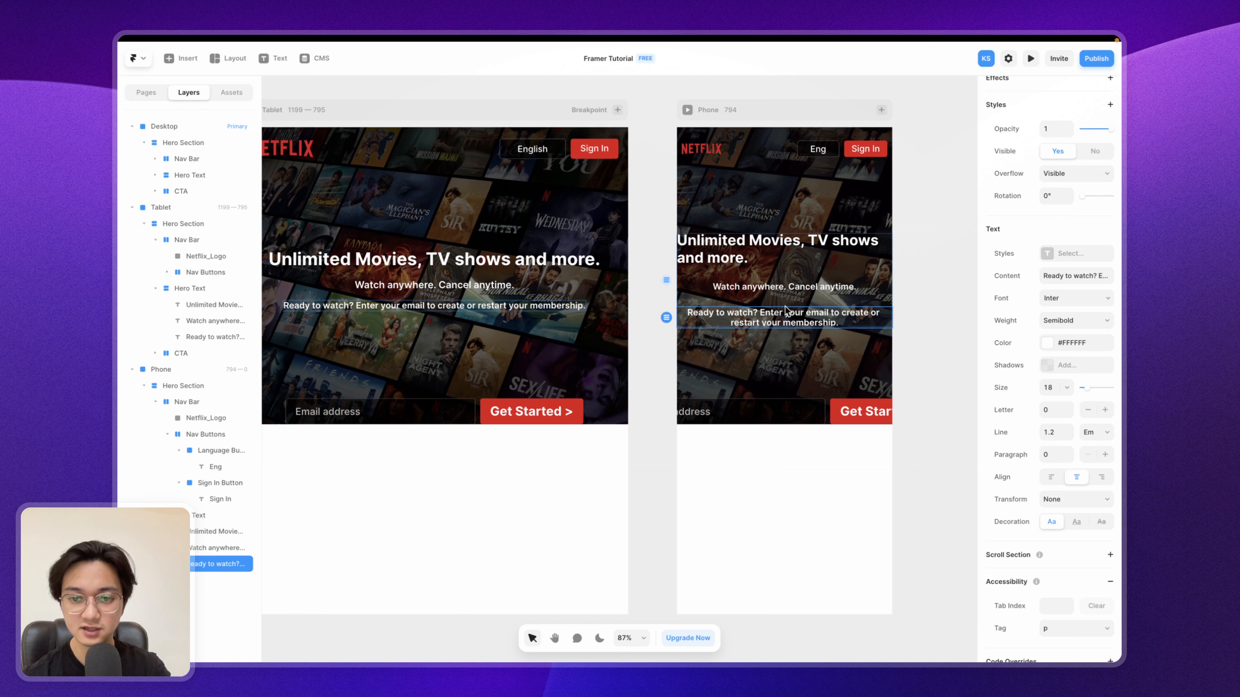
click(784, 242)
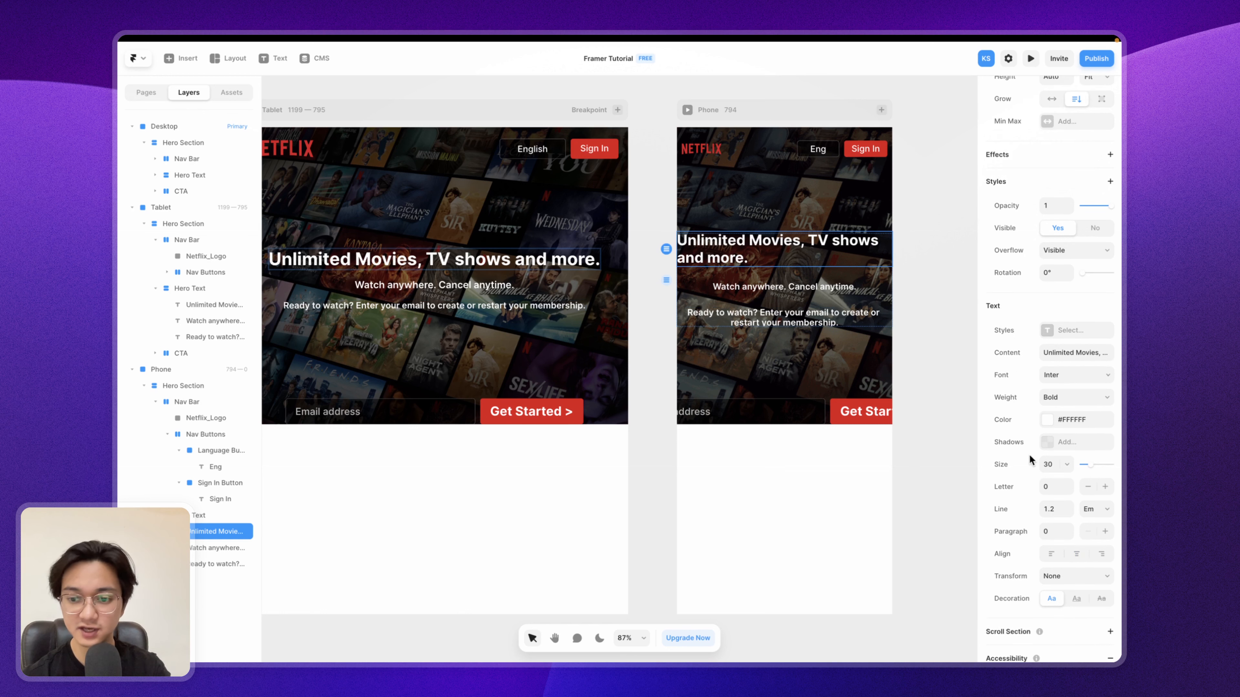
click(1078, 555)
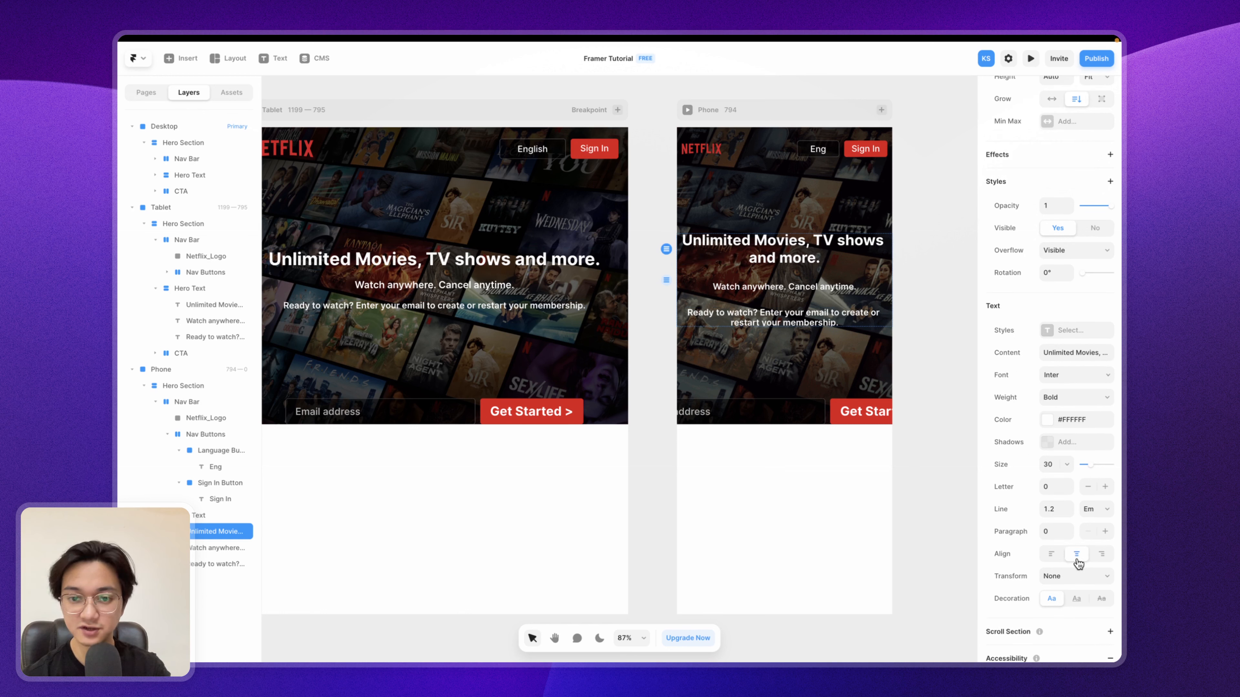
click(827, 288)
scroll(1085, 481, down, 4)
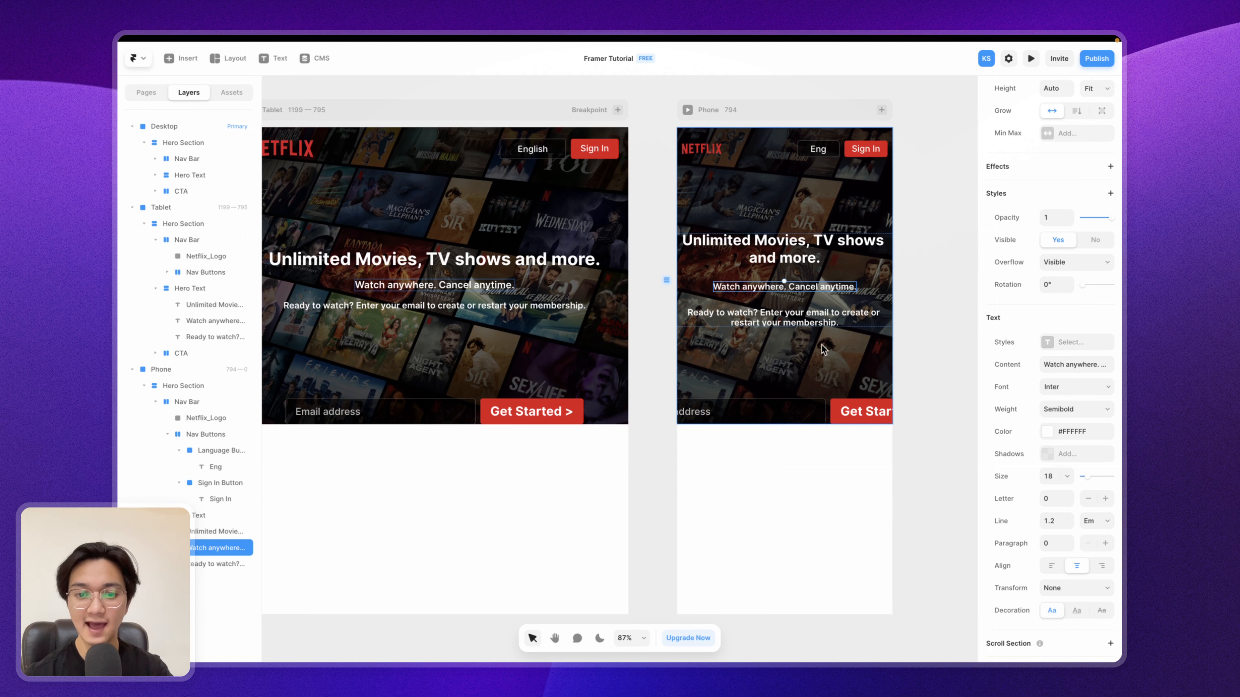
Step: Switch to Chrome and resize the Netflix page's window to examine how its hero text wraps at phone width
click(881, 278)
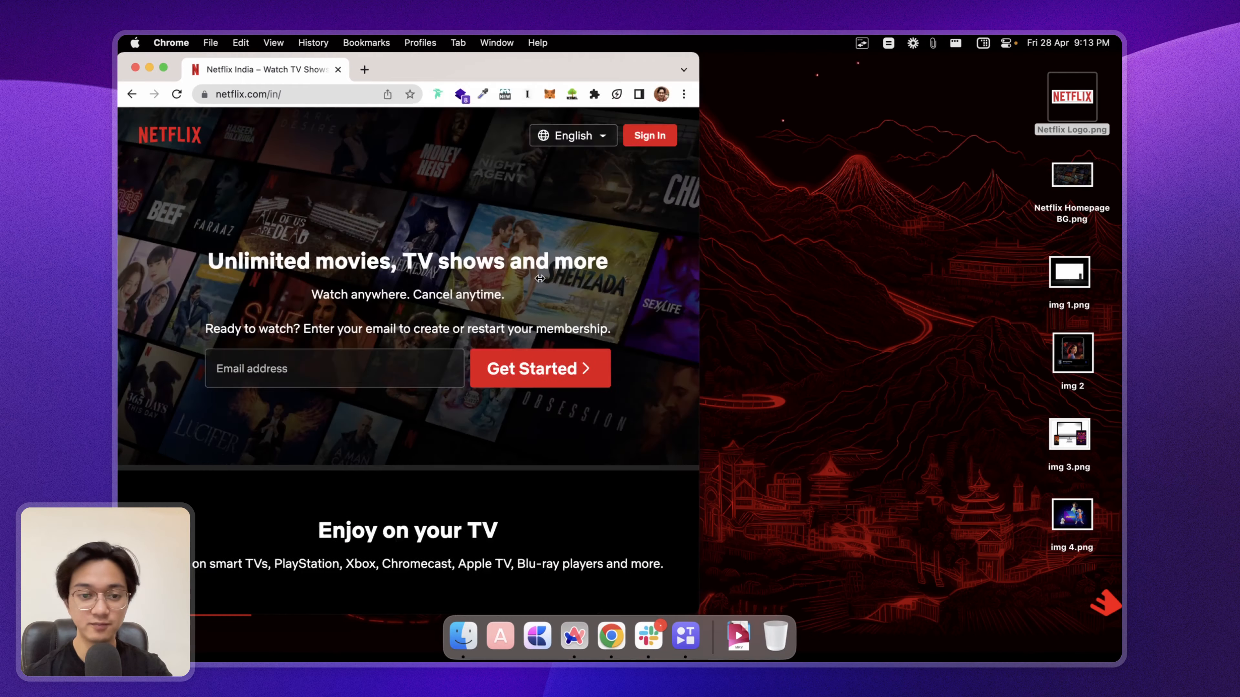
drag(540, 278, 465, 283)
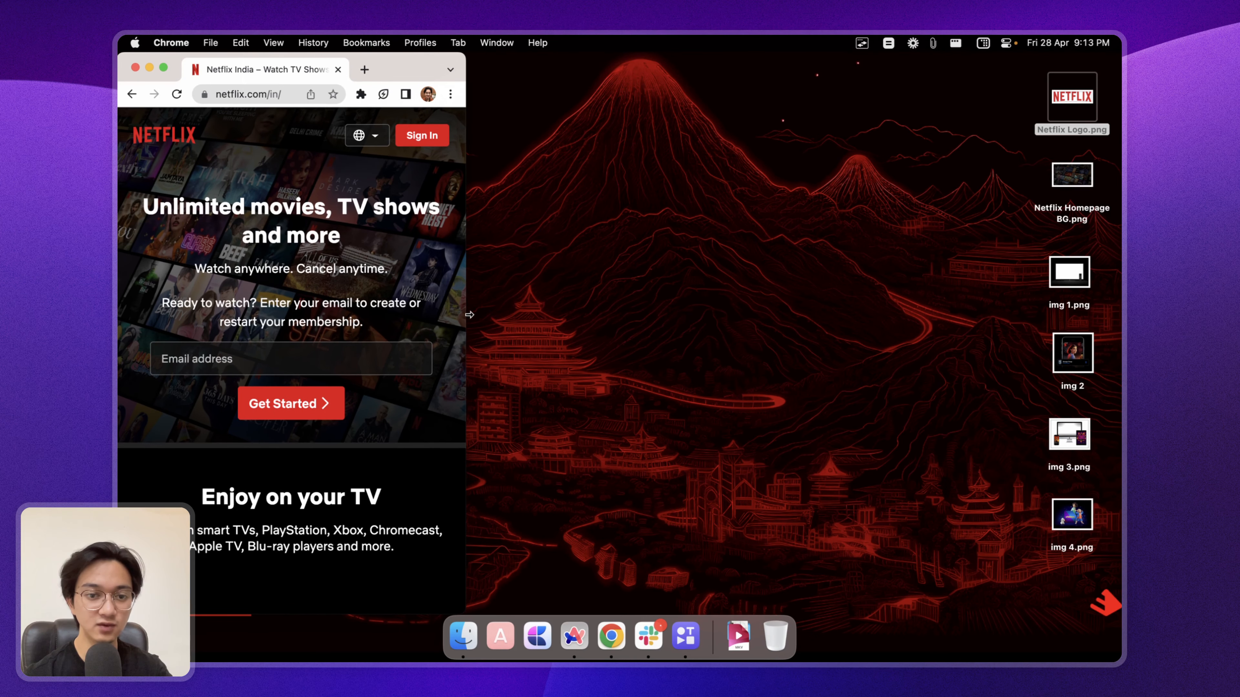
mouse_move(468, 331)
mouse_down()
mouse_move(493, 332)
mouse_move(467, 332)
mouse_up()
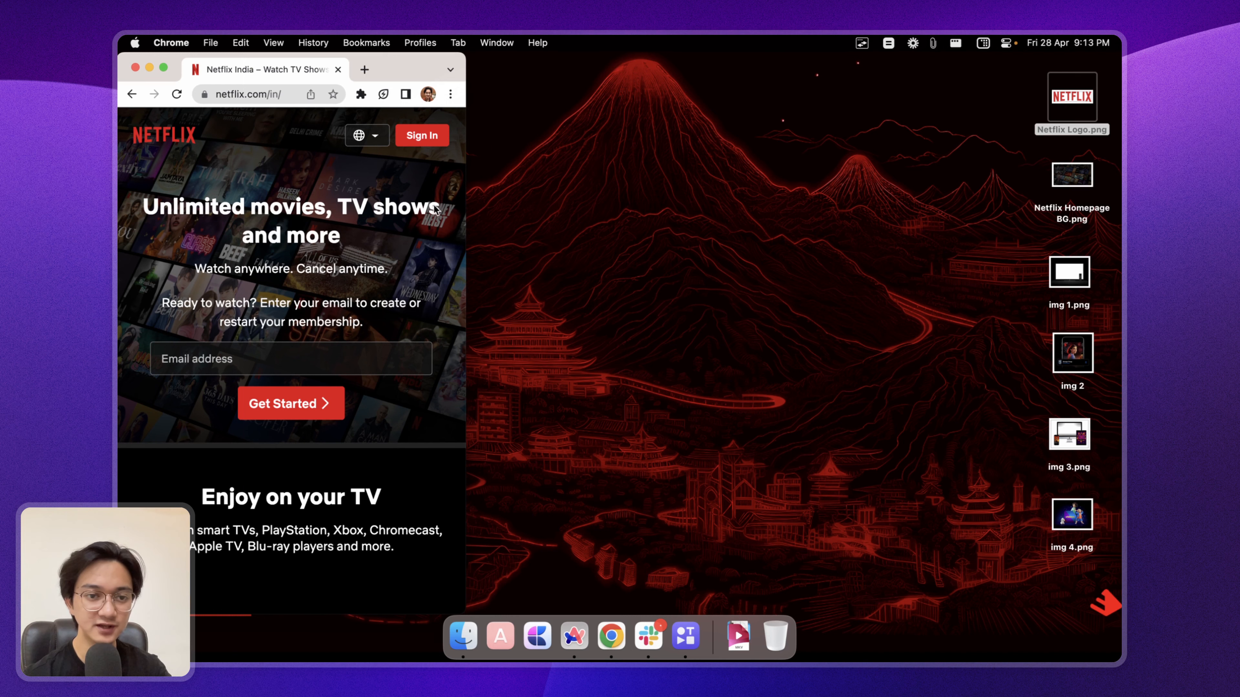
drag(467, 217, 524, 211)
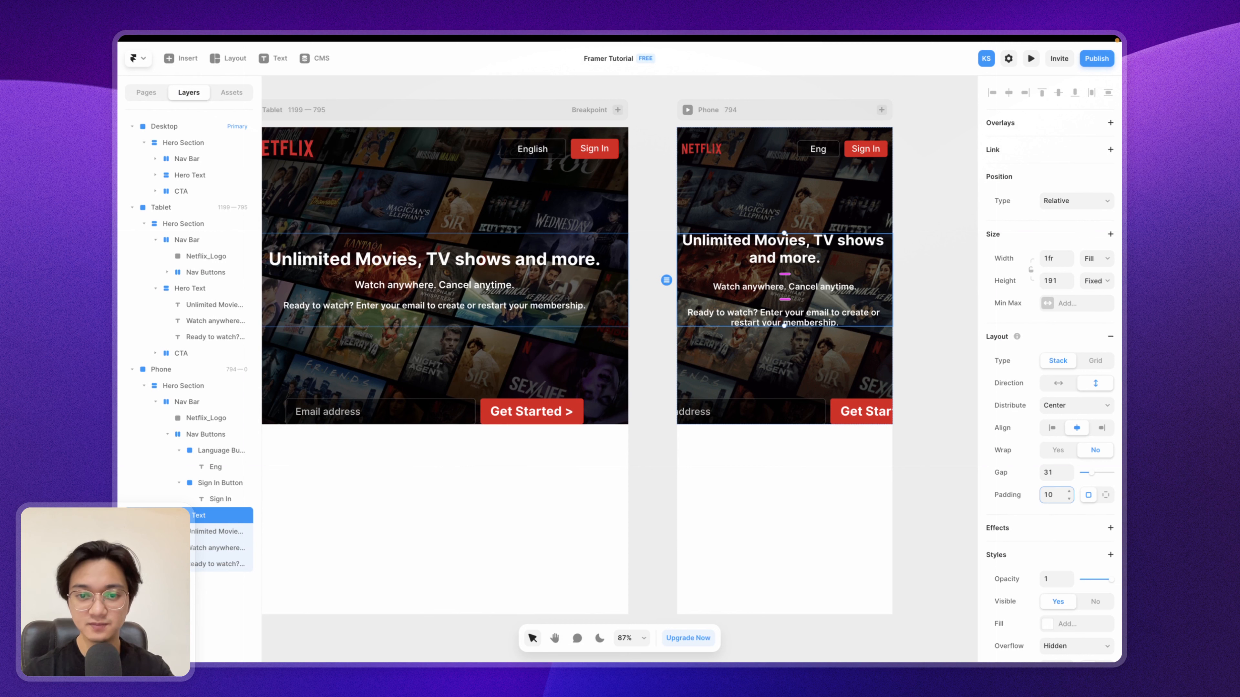
Step: In Framer, set the padding of the Phone breakpoint's hero text stack to 20
key(Return)
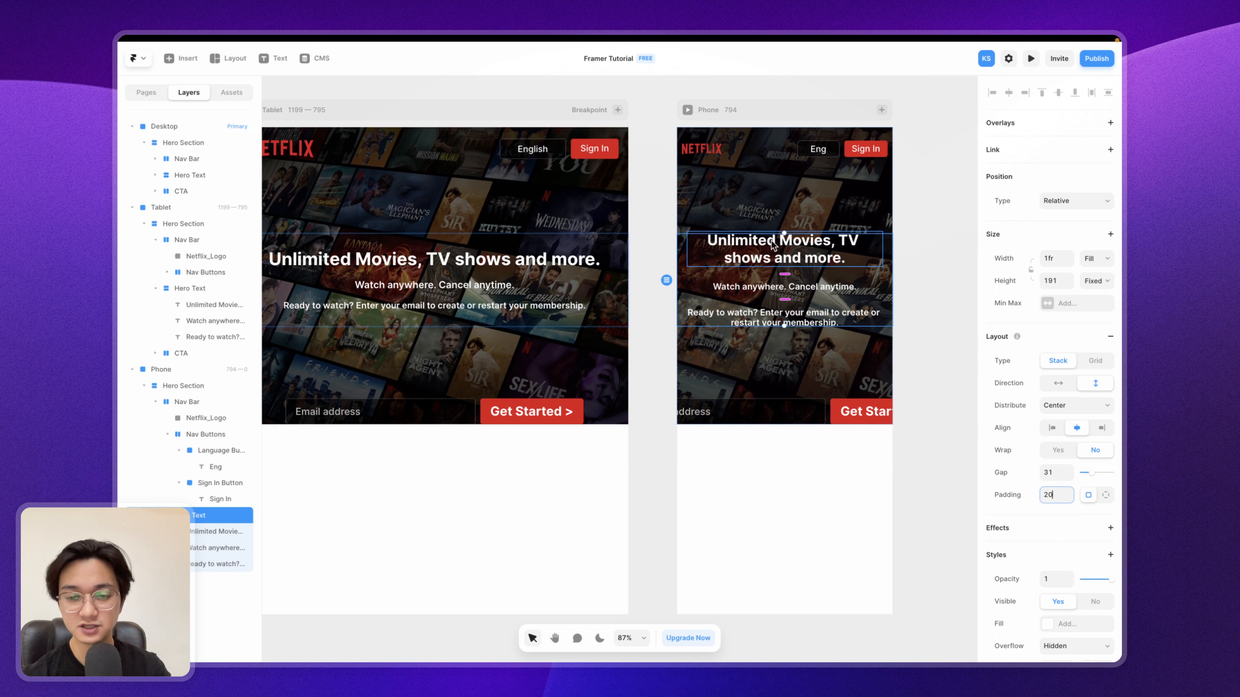
click(793, 247)
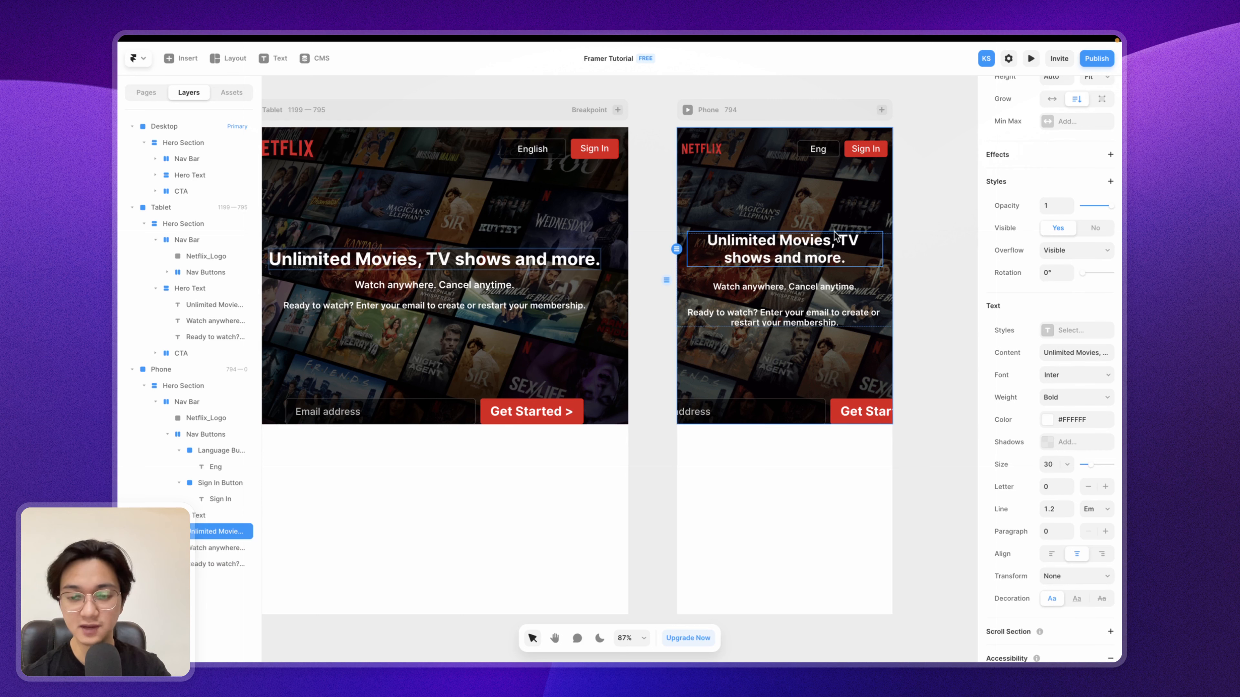
click(936, 199)
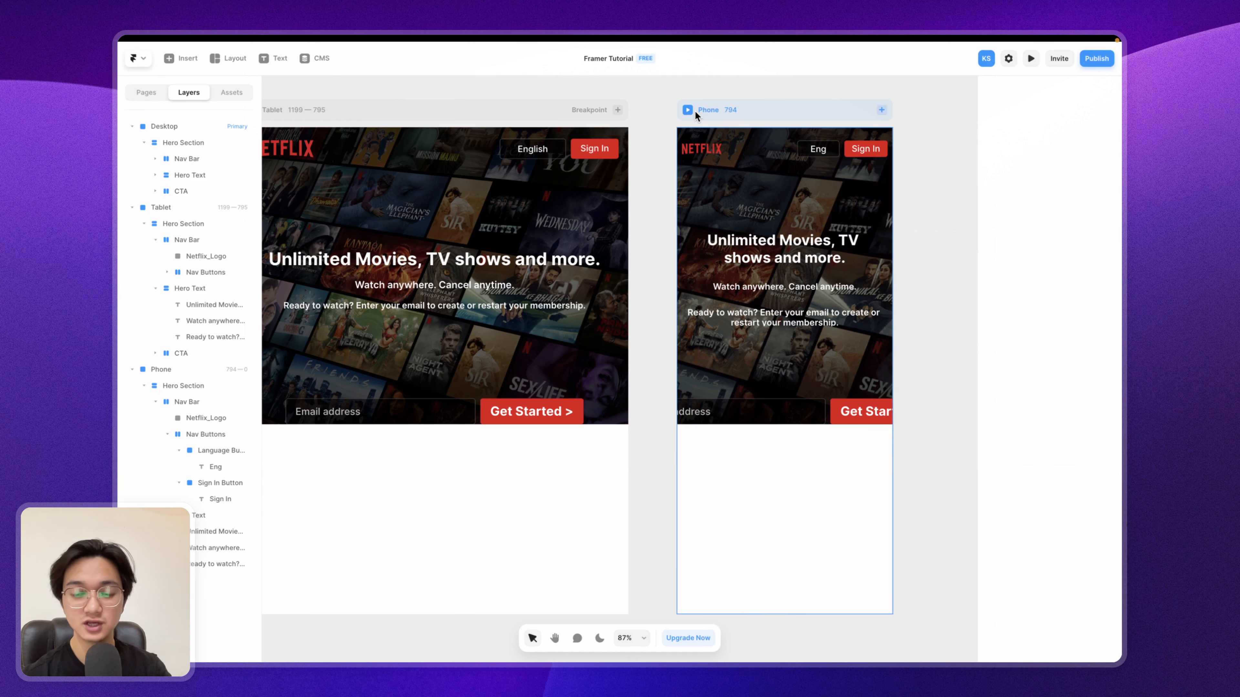
Step: Preview the Desktop breakpoint, narrow it to 320 and widen it again to examine the responsive layout, and return to the canvas
scroll(655, 173, left, 5)
scroll(655, 173, left, 3)
scroll(652, 168, down, 5)
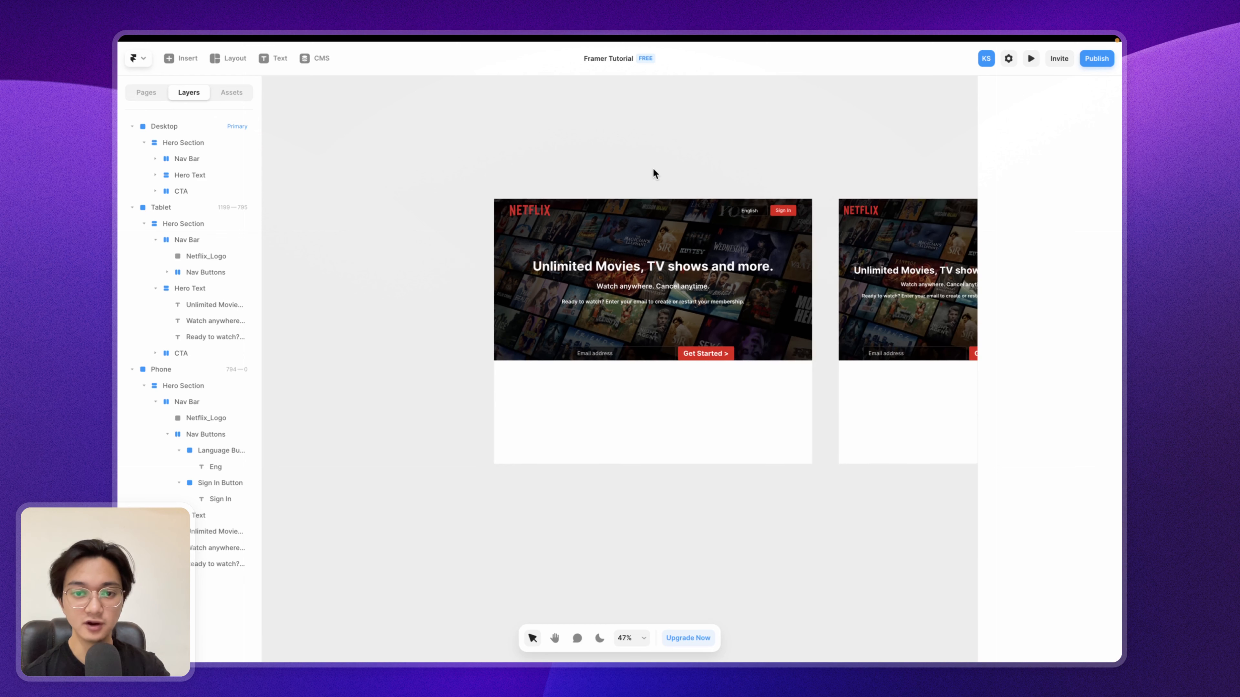
click(618, 181)
scroll(618, 181, right, 3)
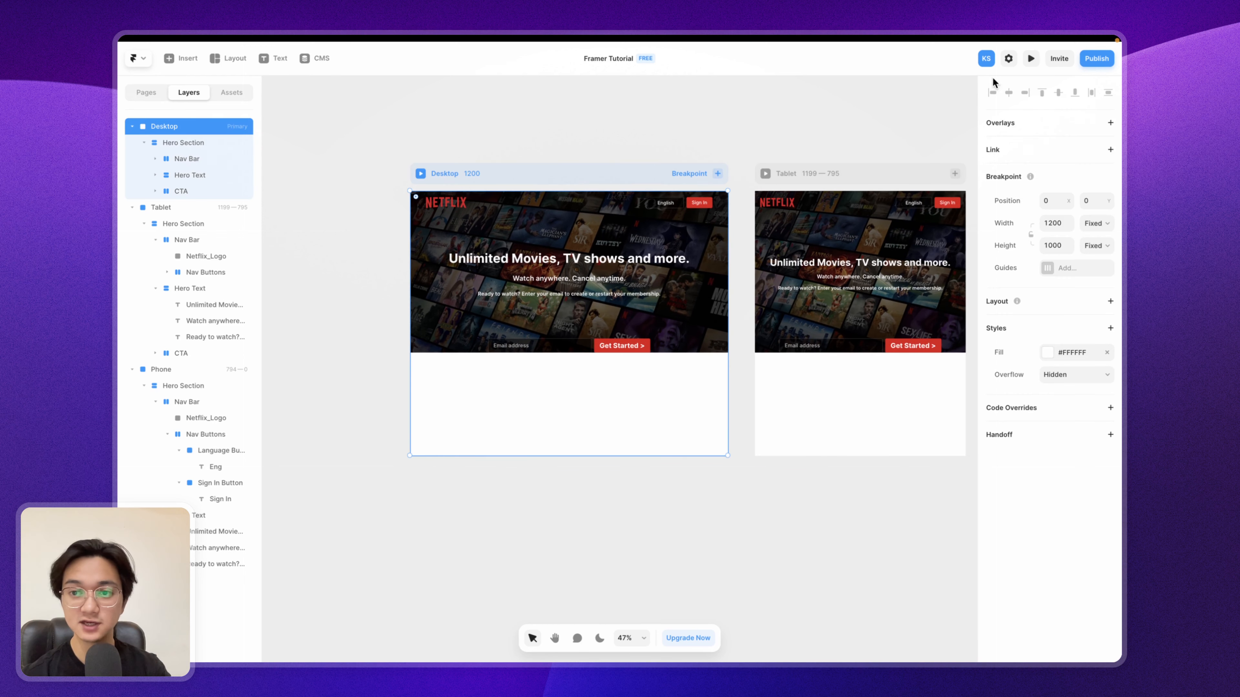
click(1031, 60)
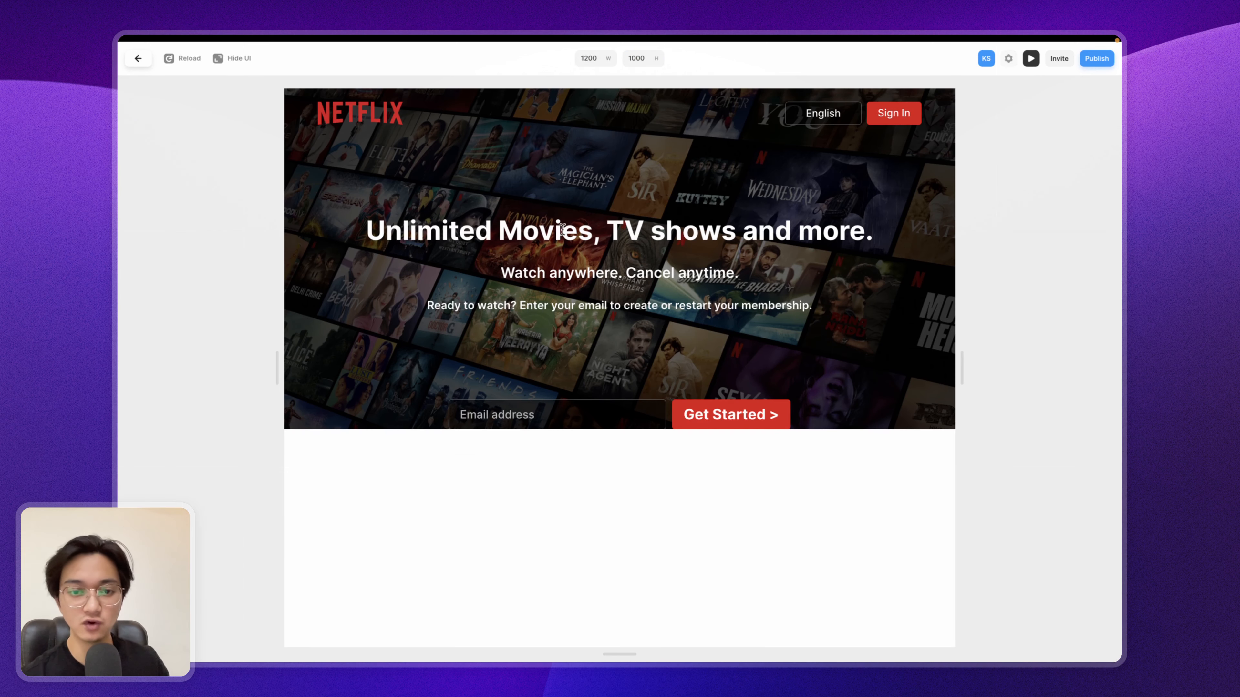
drag(962, 361, 713, 384)
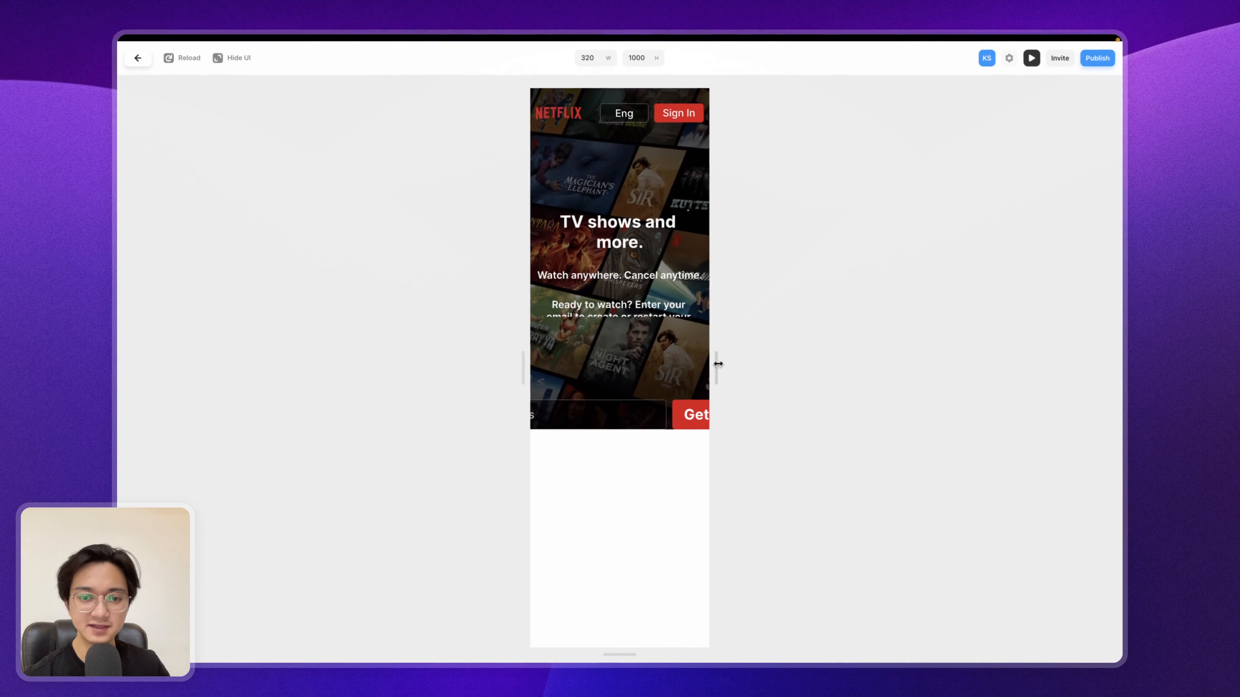
drag(812, 386, 1052, 362)
click(138, 58)
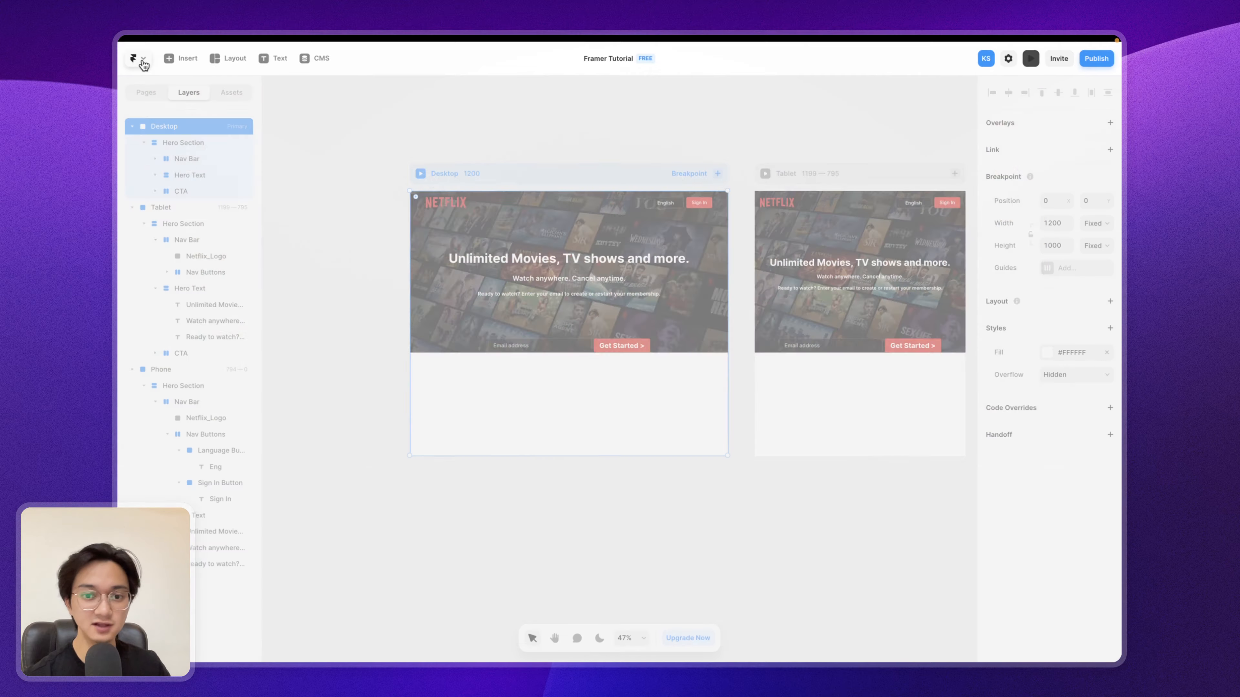
Step: Give the Phone breakpoint's hero text stack a solid #D66B6B fill
scroll(670, 175, right, 5)
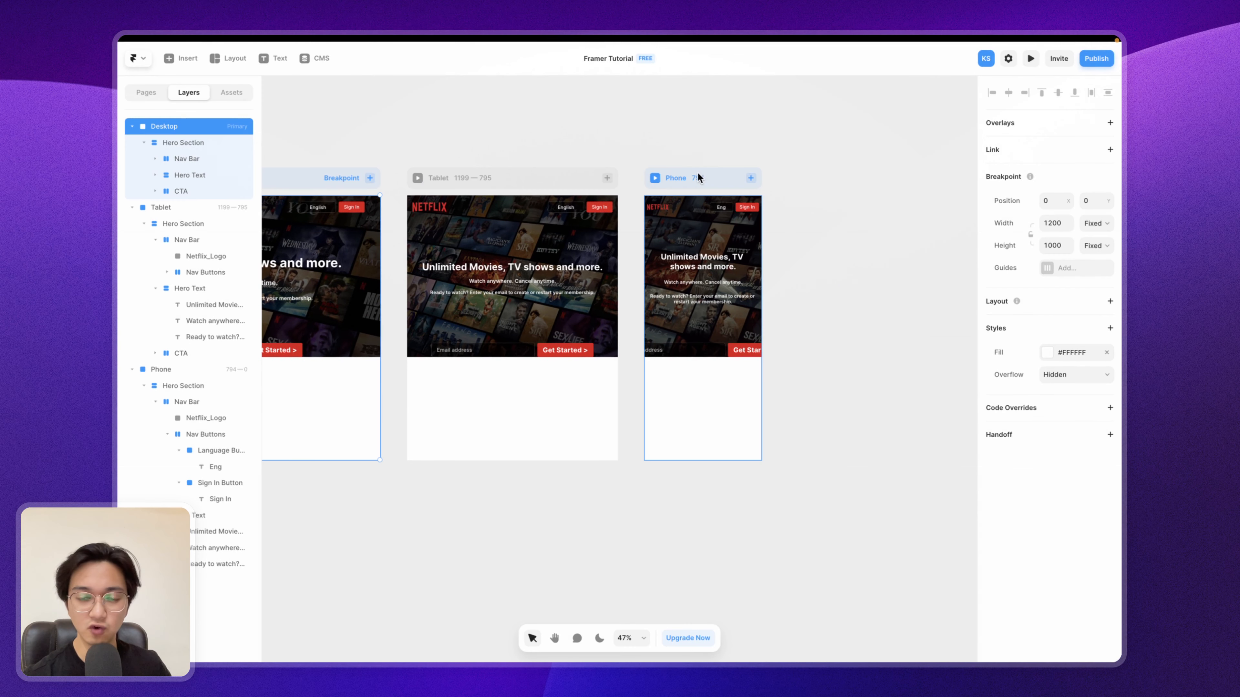
click(699, 175)
scroll(692, 234, up, 5)
scroll(693, 238, down, 1)
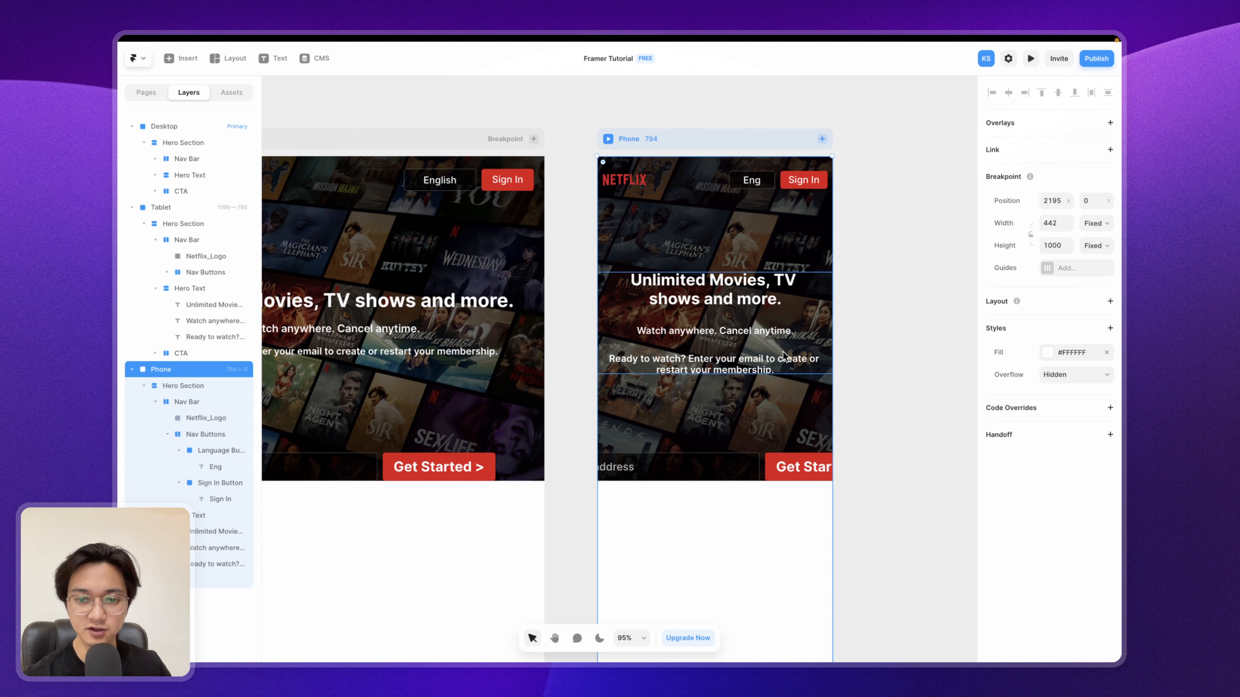
click(821, 316)
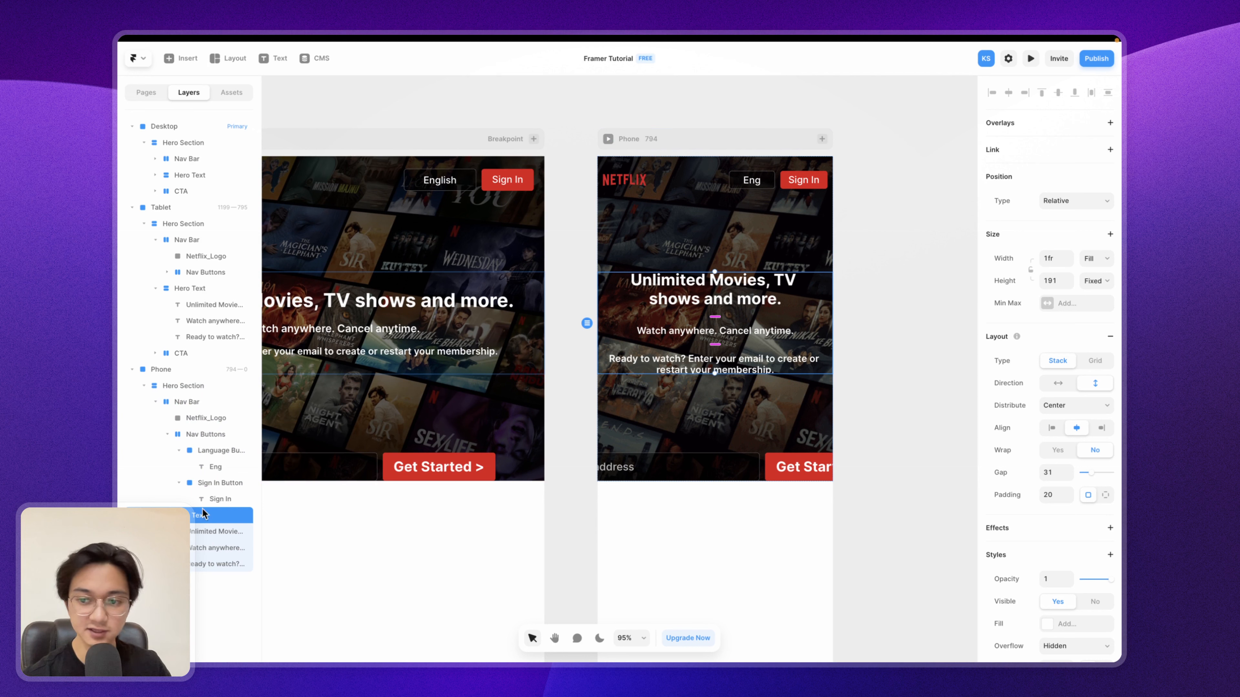
scroll(1067, 416, down, 5)
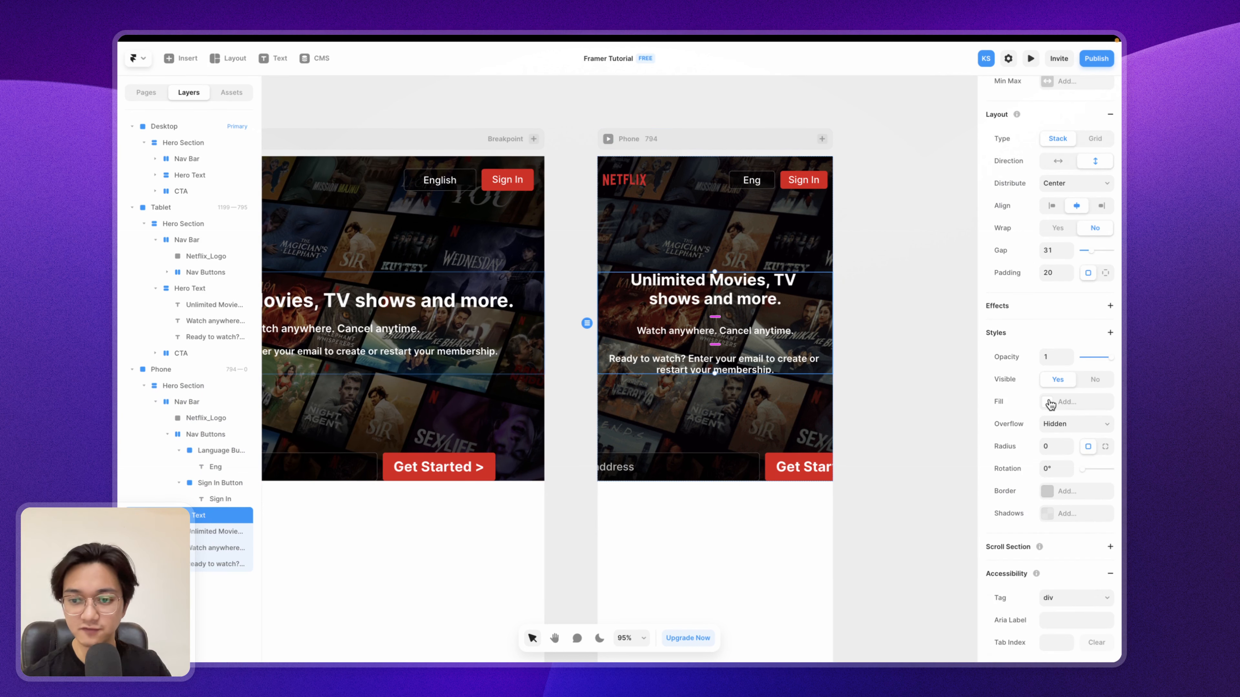
click(1051, 403)
drag(864, 469, 898, 454)
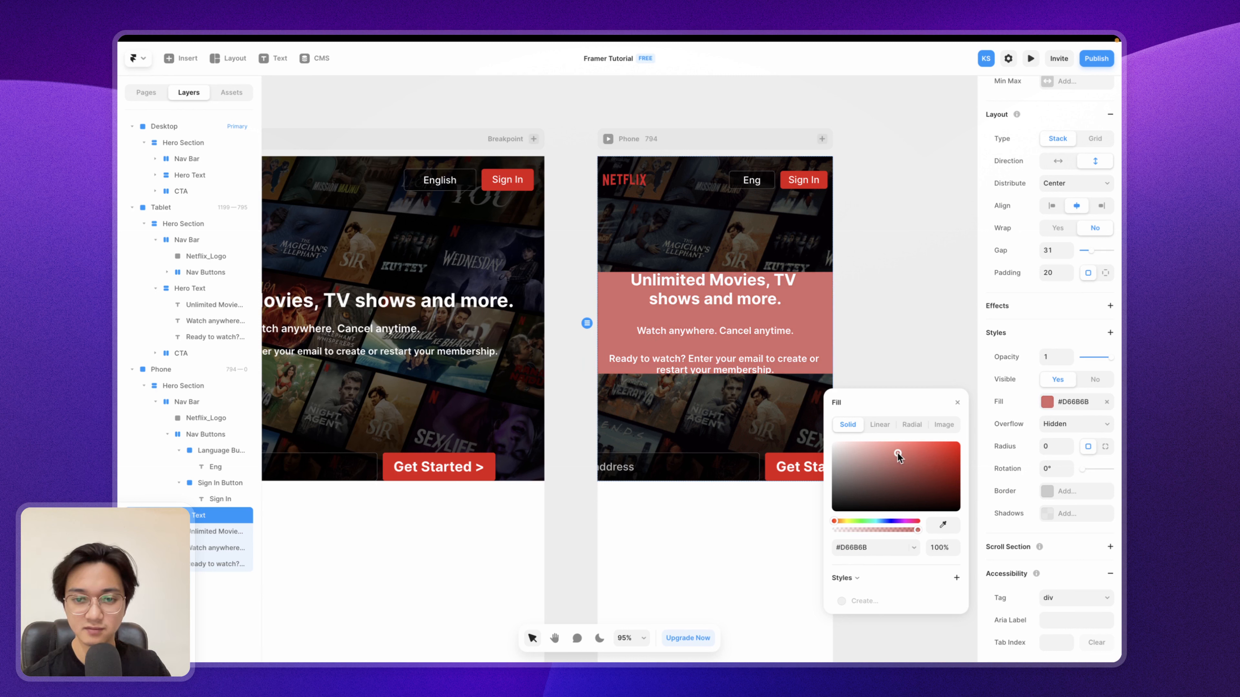
click(958, 405)
Step: Preview the Phone breakpoint, narrow it to 320 to examine how the hero text is clipped, widen it again and leave the preview
click(609, 140)
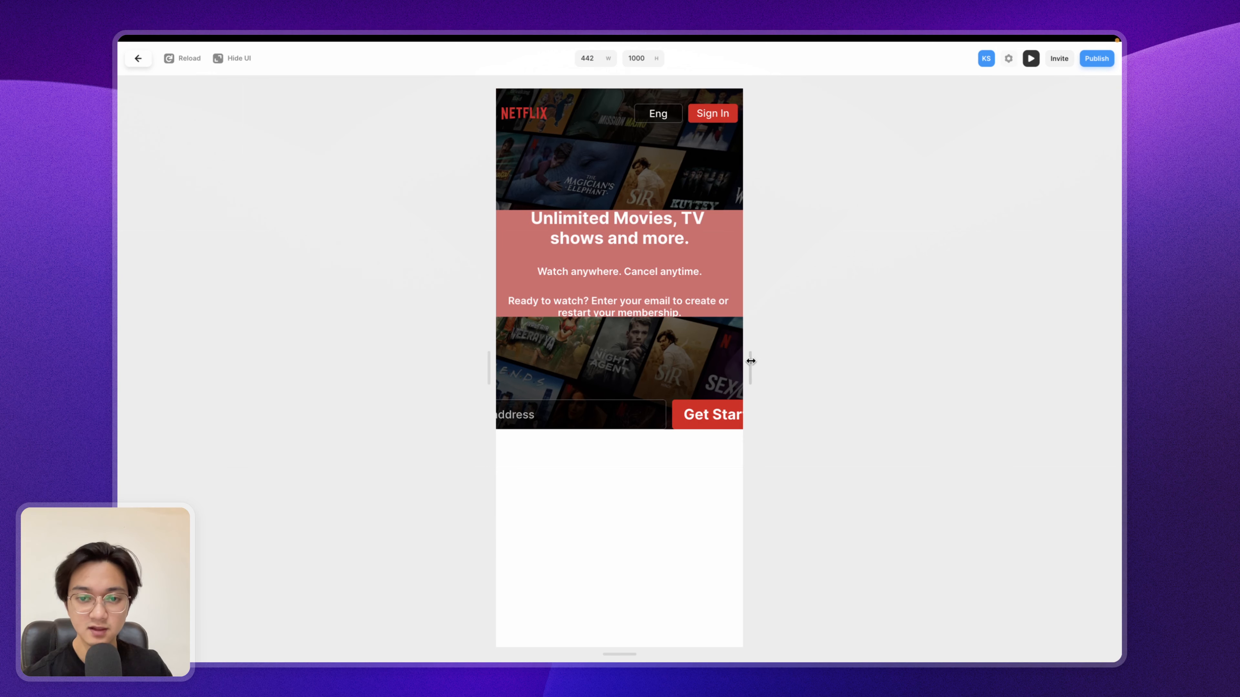
drag(750, 361, 715, 364)
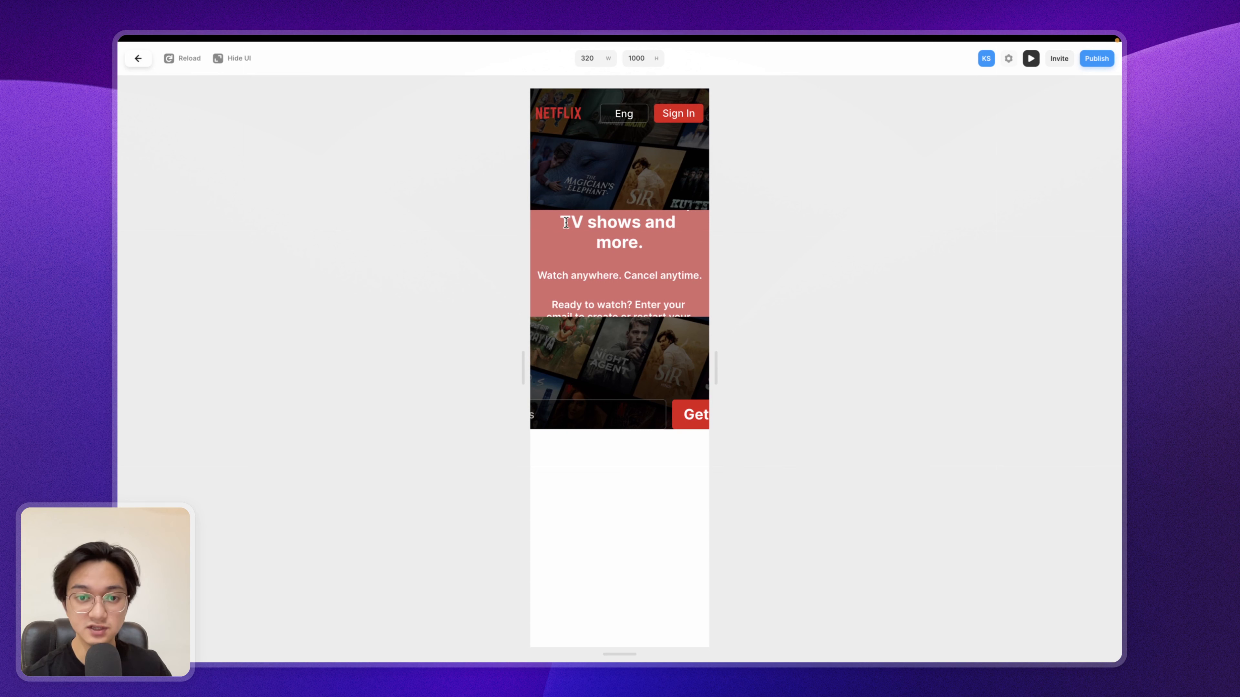
drag(562, 223, 667, 246)
click(667, 246)
drag(715, 359, 750, 360)
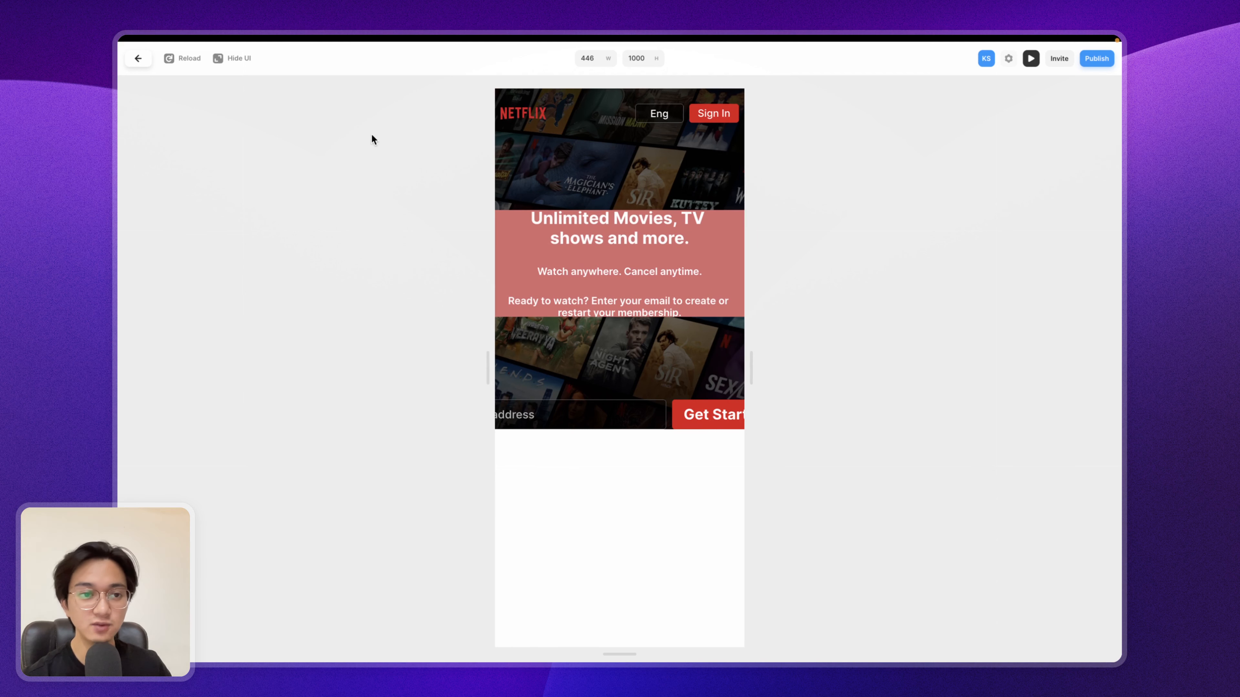
key(Escape)
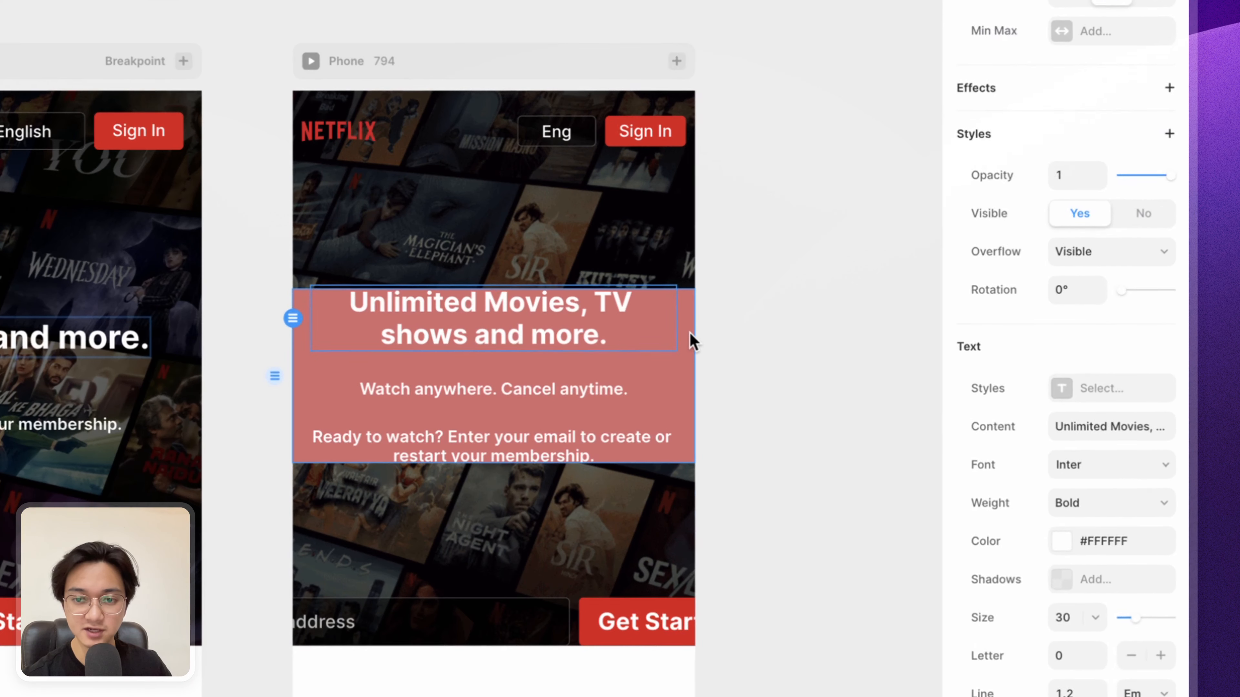
Step: Set the height of the Phone breakpoint's hero text stack to Fit Content
click(829, 303)
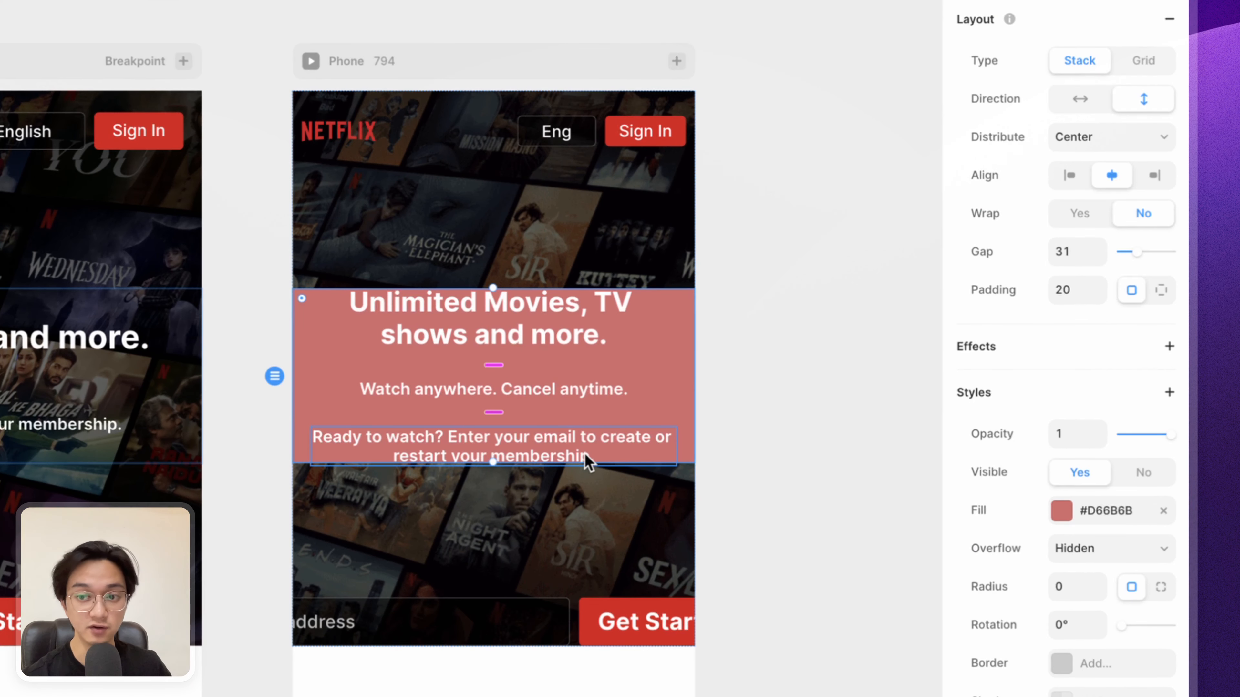
scroll(982, 284, up, 4)
scroll(982, 284, up, 4)
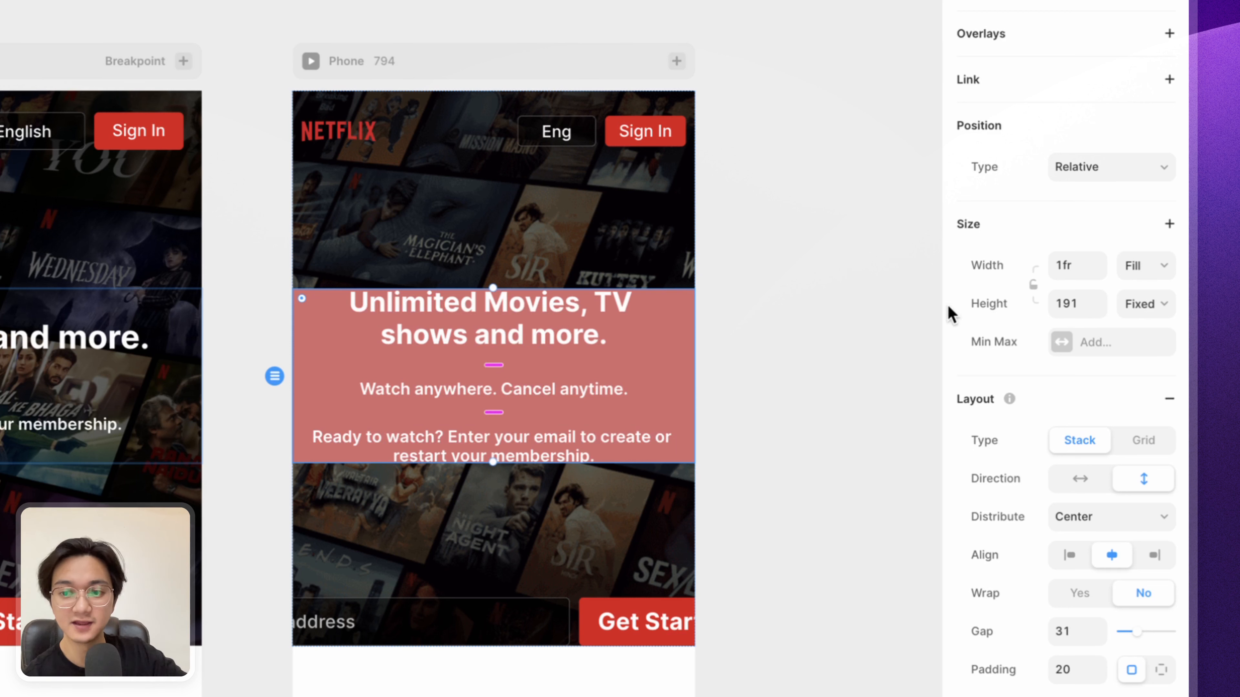
click(1121, 304)
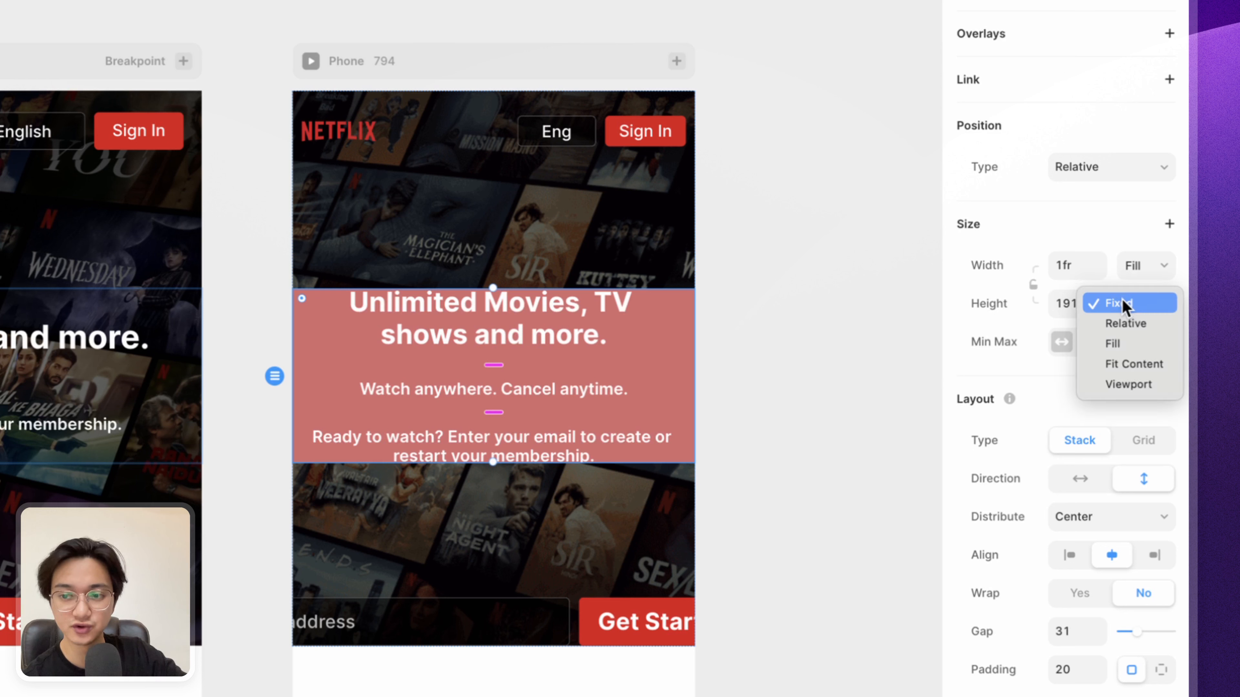
click(1122, 364)
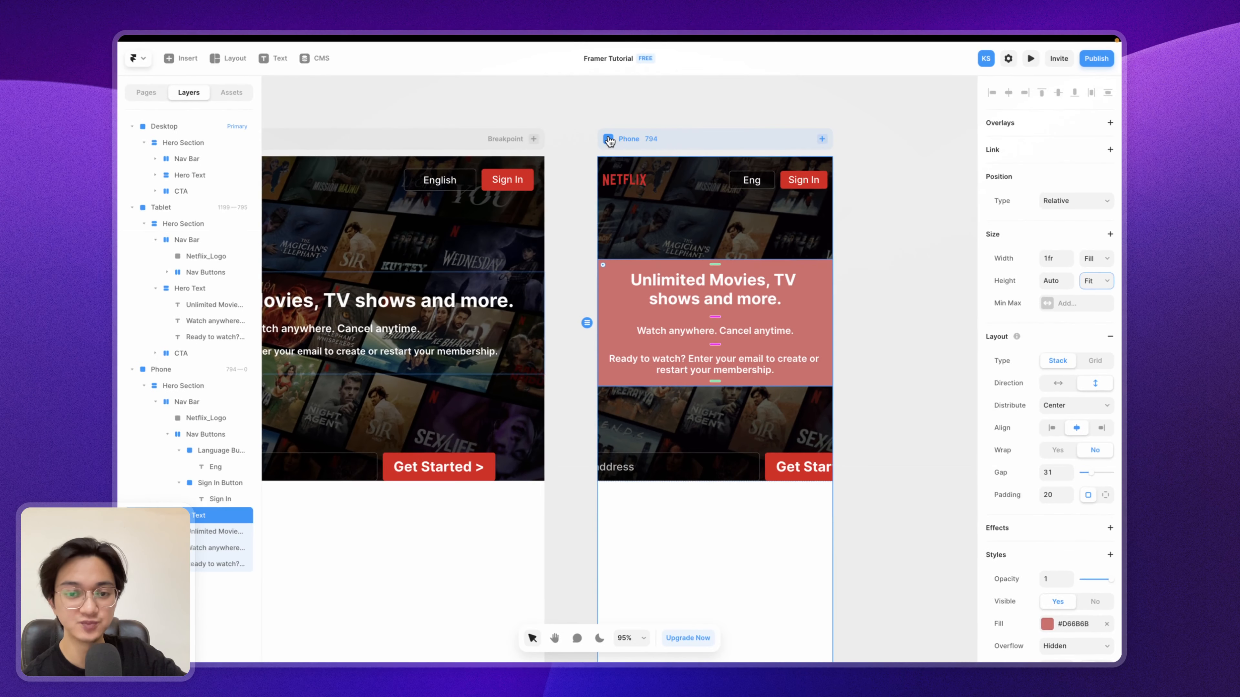
Step: Preview the Phone breakpoint and narrow it to 320 to check the hero text stack's fit
click(551, 125)
drag(751, 358, 699, 349)
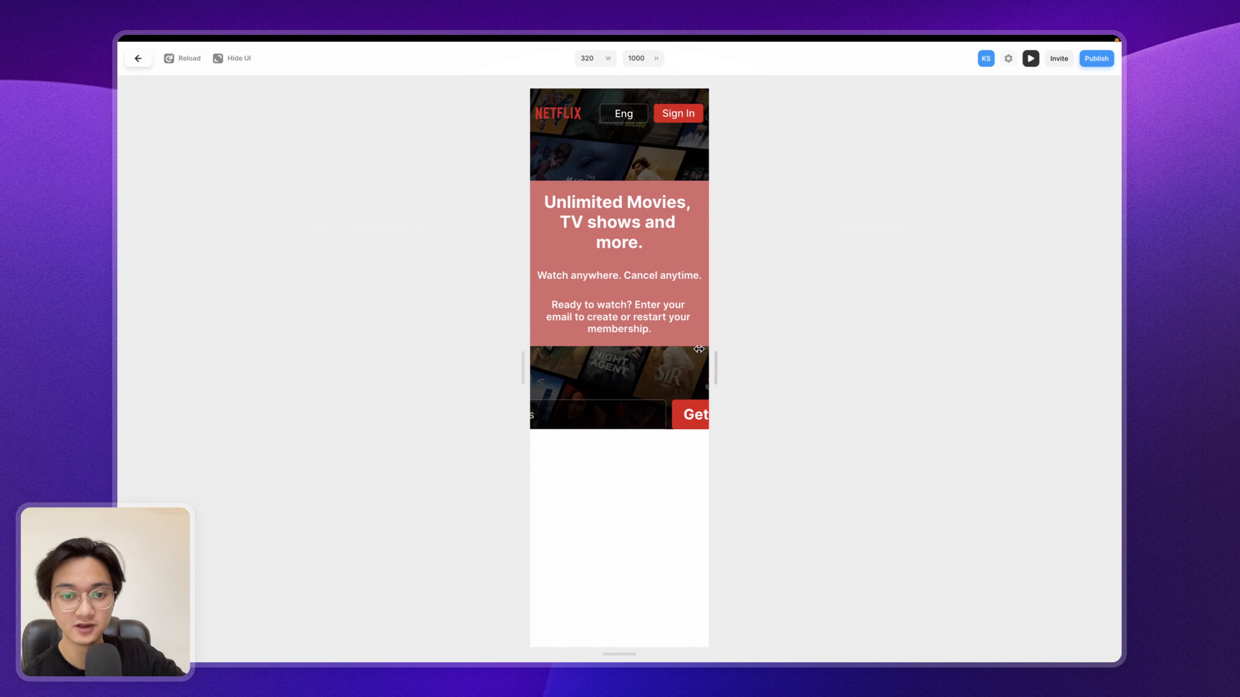
Step: Leave the preview and remove the #D66B6B fill from the Phone breakpoint's hero text stack
click(137, 60)
scroll(1013, 384, down, 4)
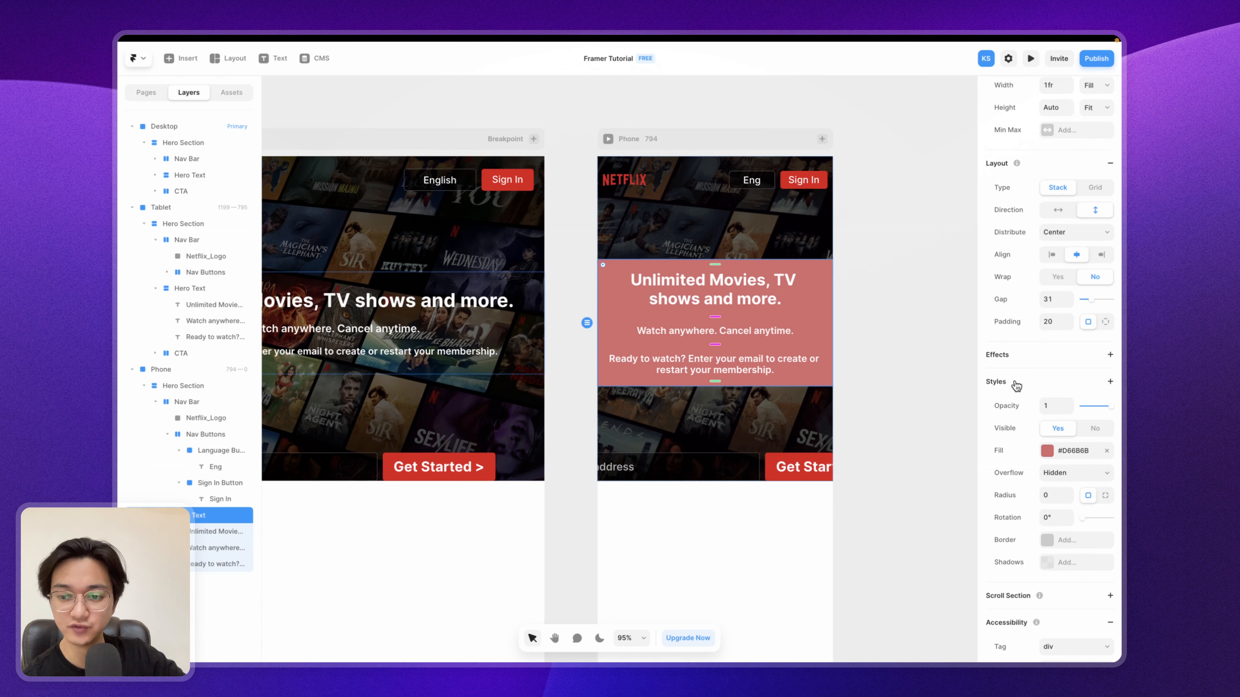
click(1108, 453)
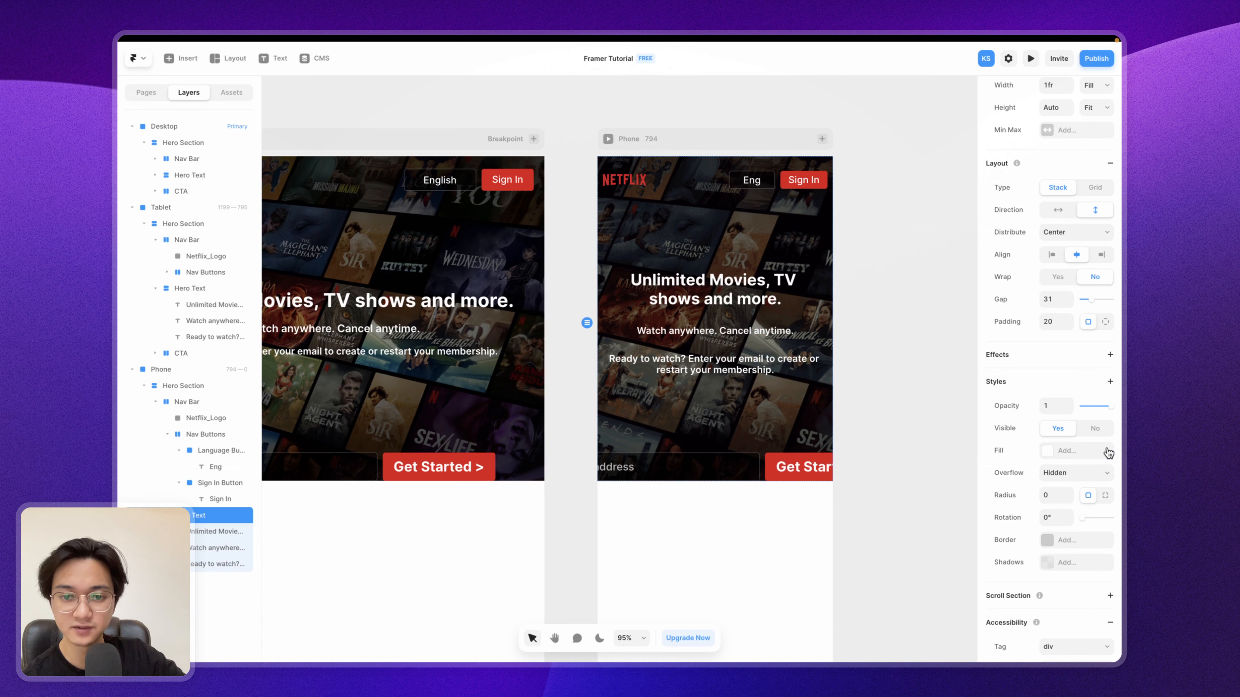
click(908, 295)
scroll(909, 294, left, 3)
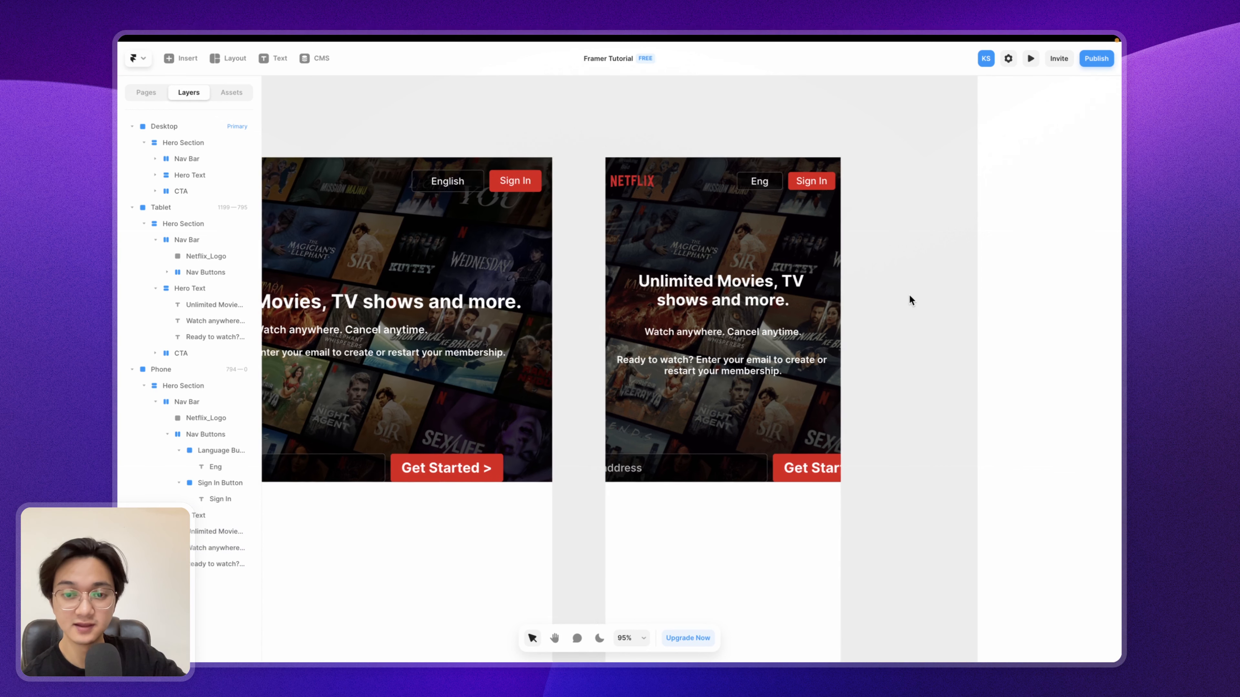
Step: Switch to the Netflix site in Chrome and resize its window to examine how the email field and Get Started button rearrange
scroll(908, 295, down, 5)
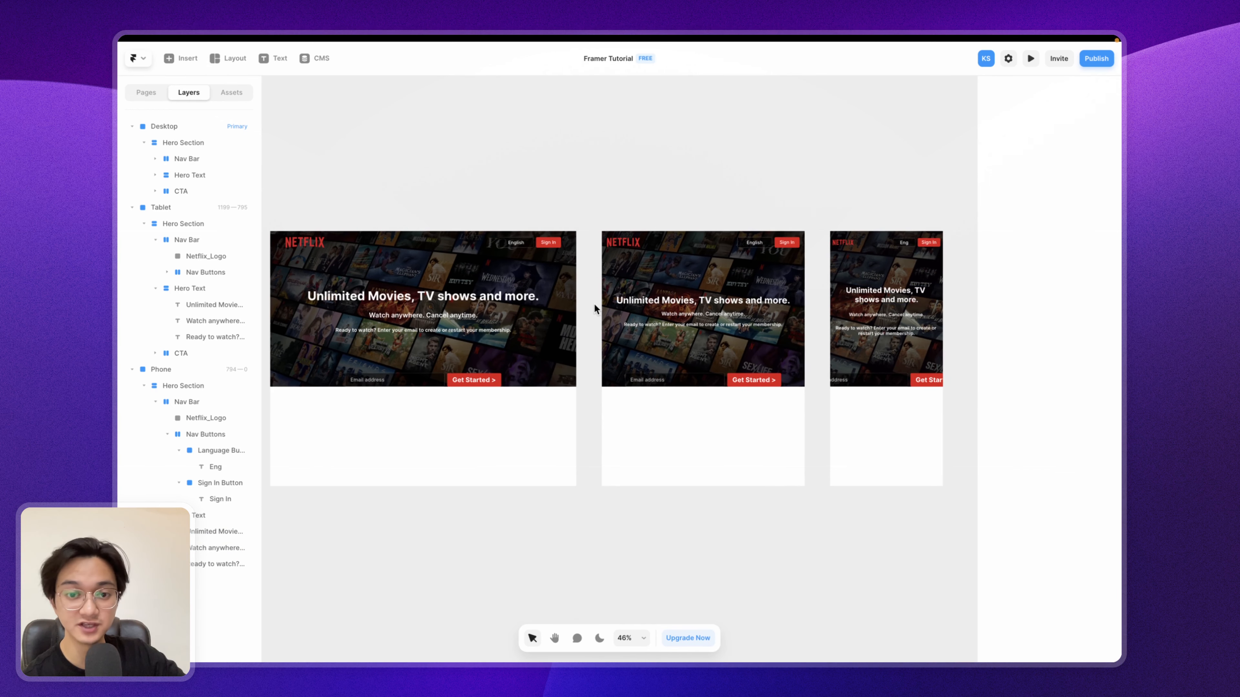
scroll(594, 304, left, 1)
scroll(637, 284, down, 1)
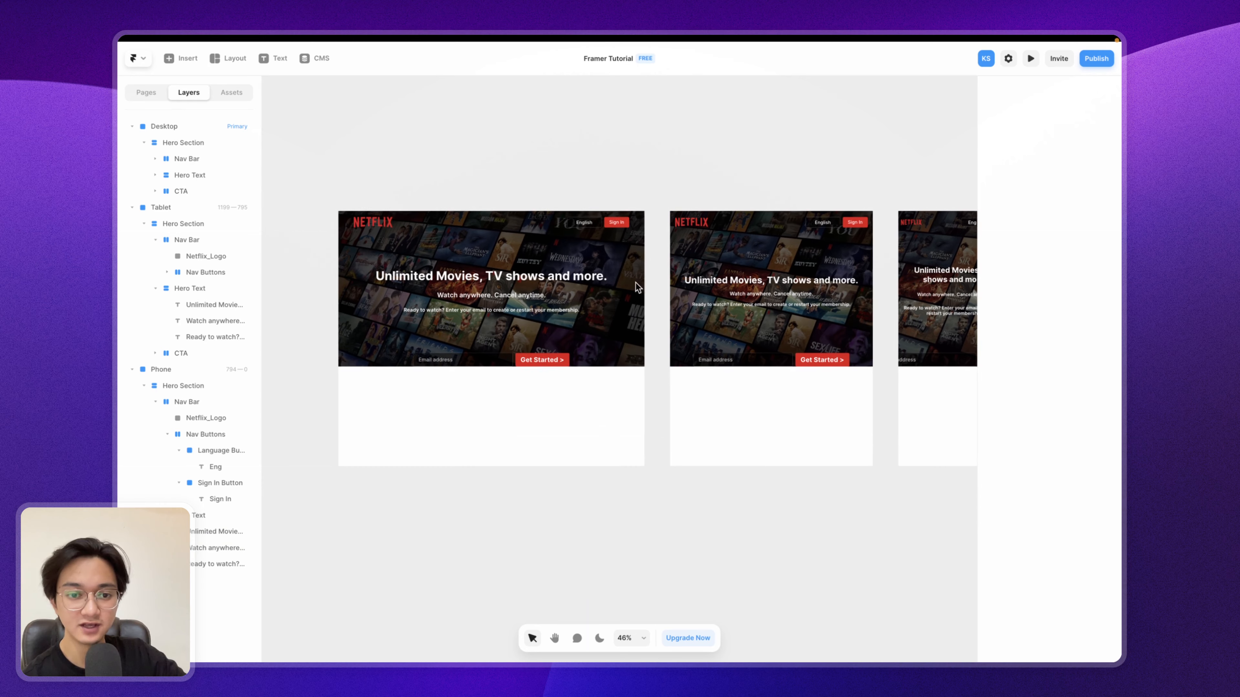
click(512, 355)
scroll(511, 339, up, 5)
scroll(510, 340, down, 3)
key(ctrl+Left)
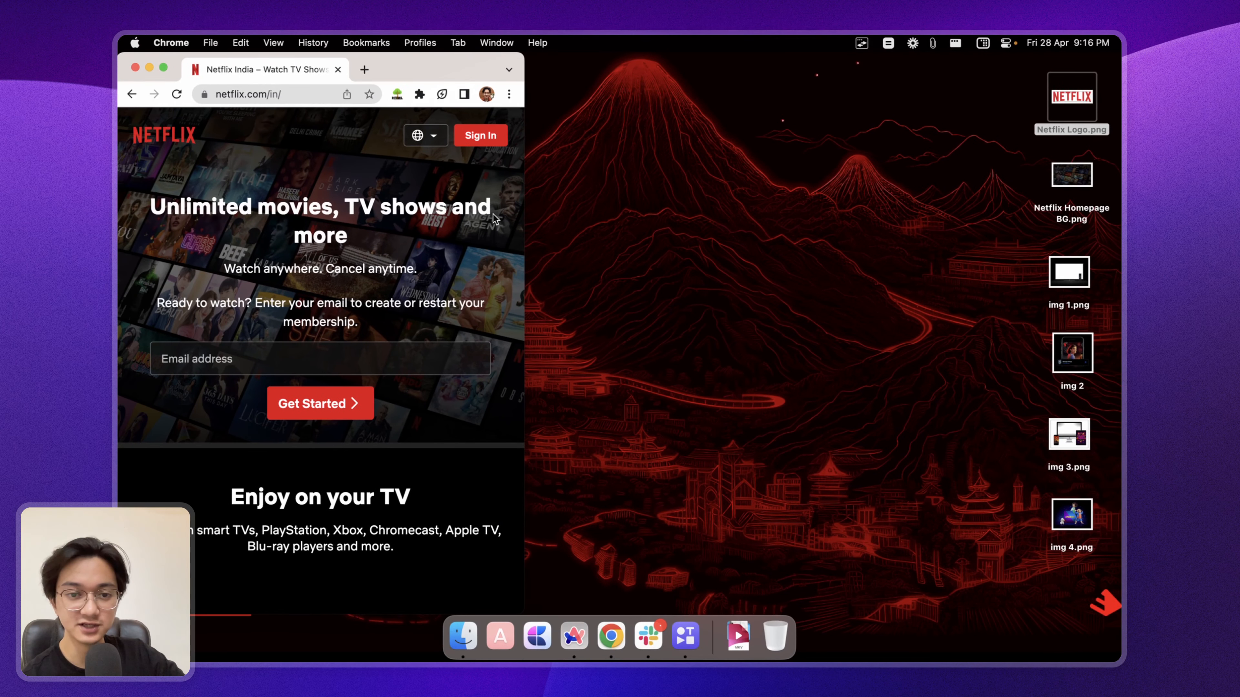
double_click(525, 214)
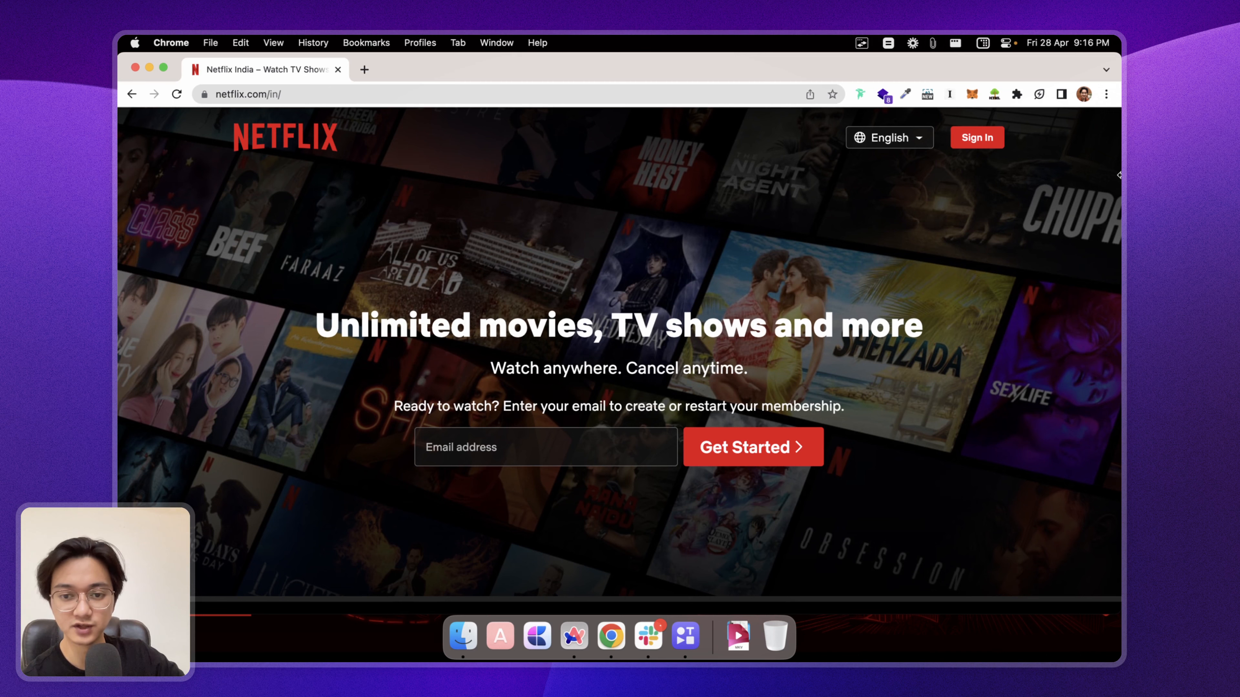
drag(1119, 175, 1121, 230)
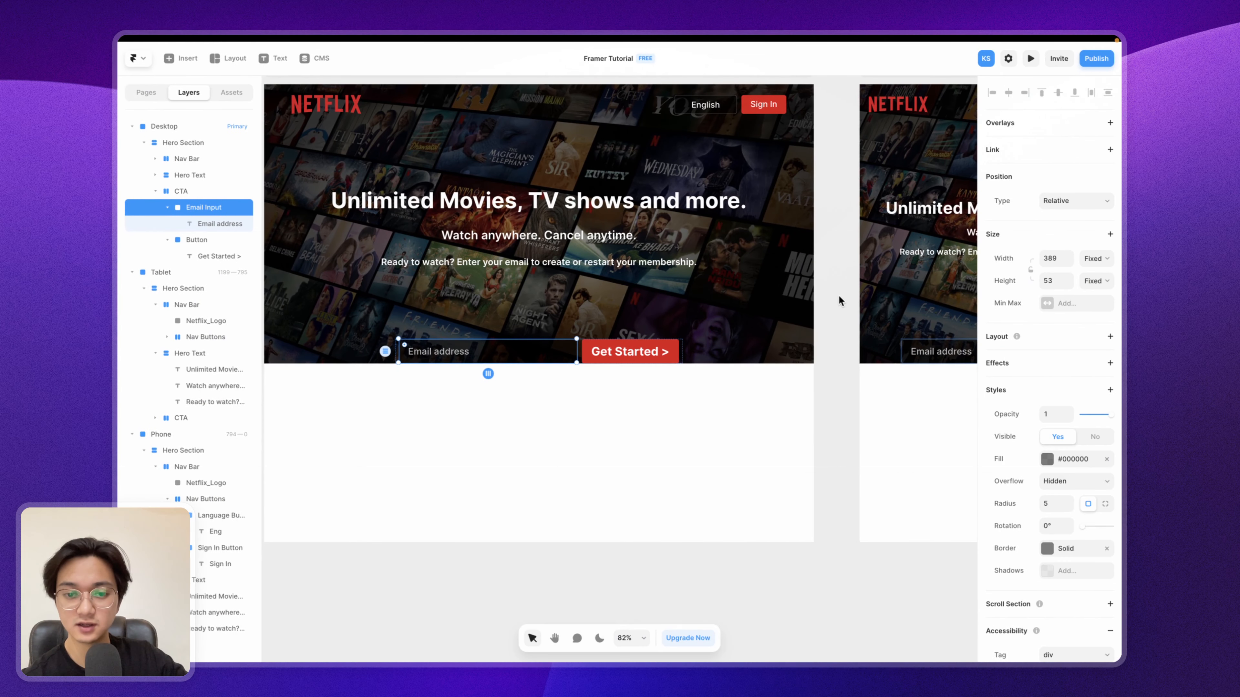
Step: In Framer, set the Phone breakpoint's CTA stack, holding the email field and Get Started button, to a vertical direction
scroll(550, 343, up, 5)
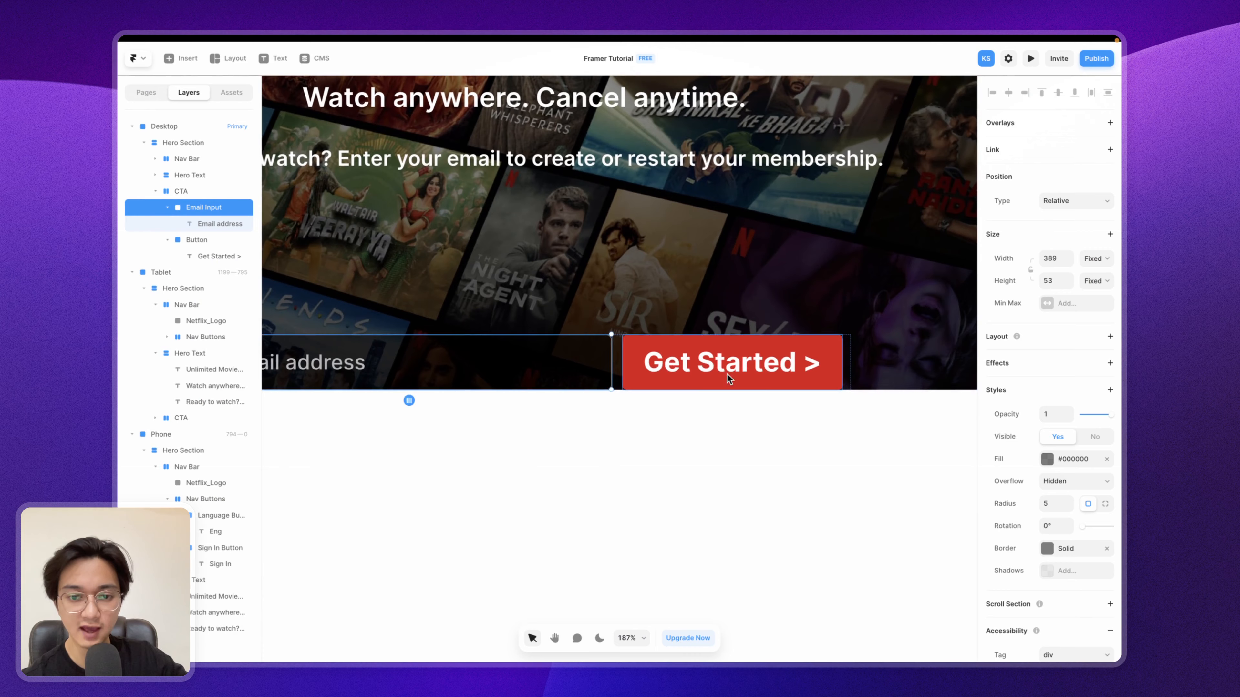
scroll(727, 378, down, 10)
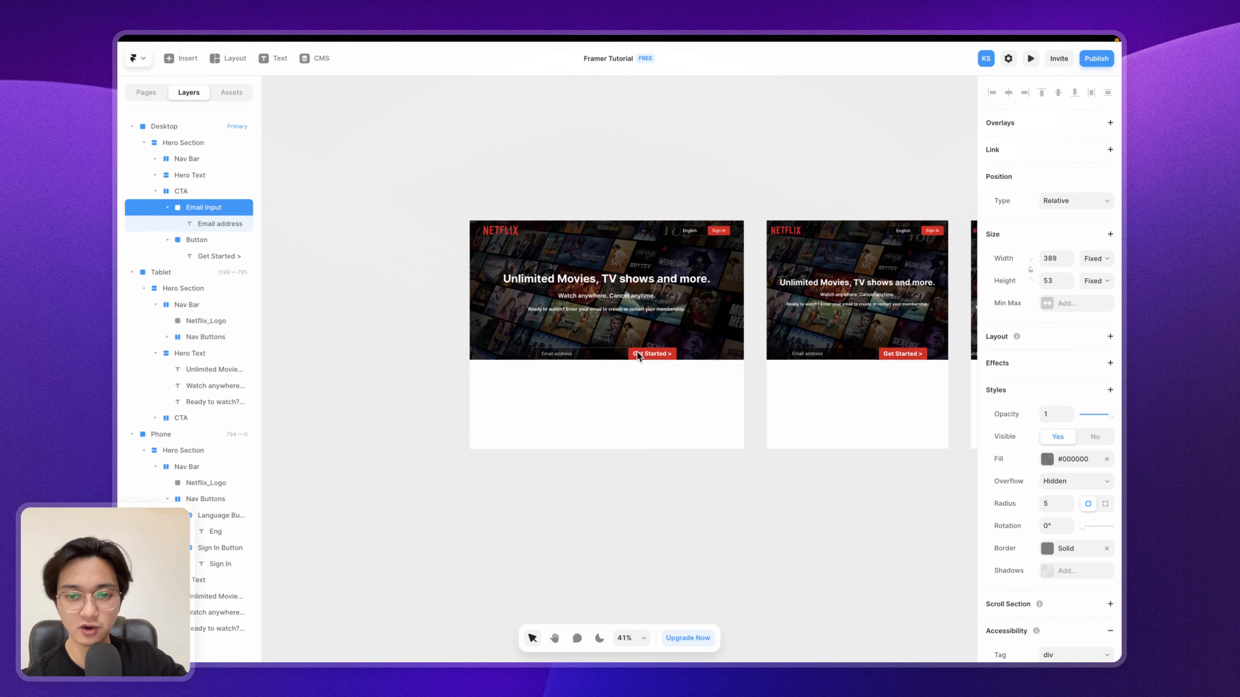
scroll(637, 356, right, 3)
scroll(738, 375, up, 5)
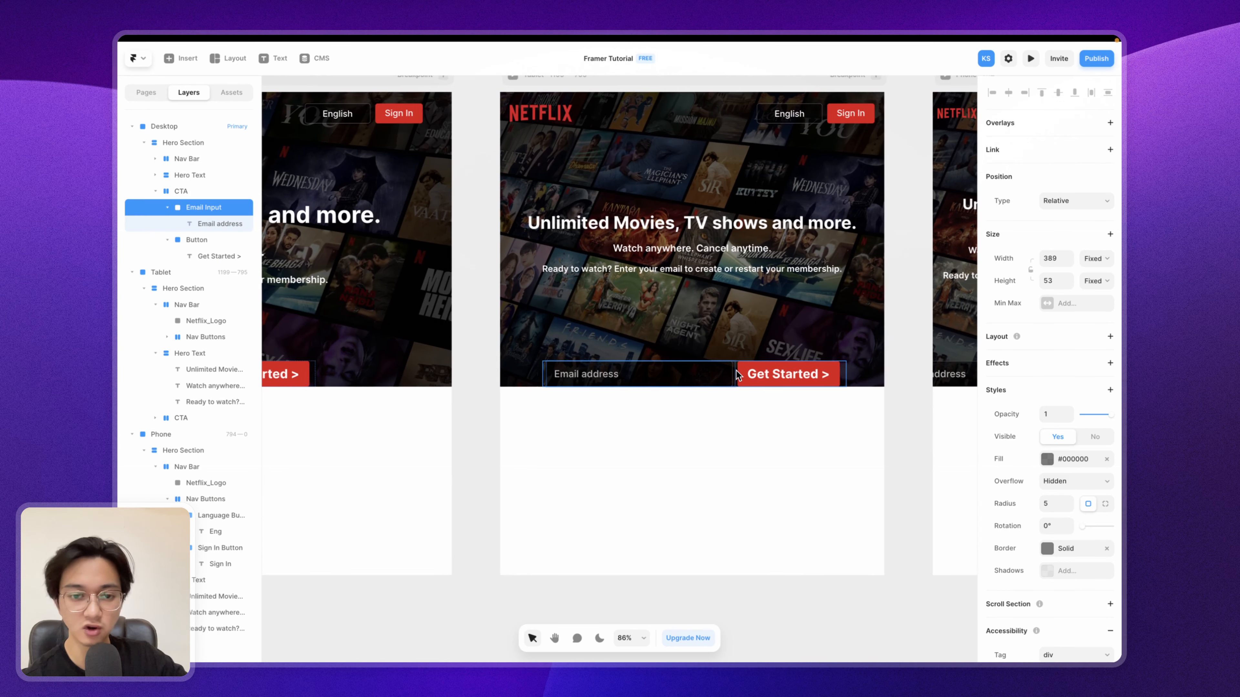
scroll(738, 375, right, 8)
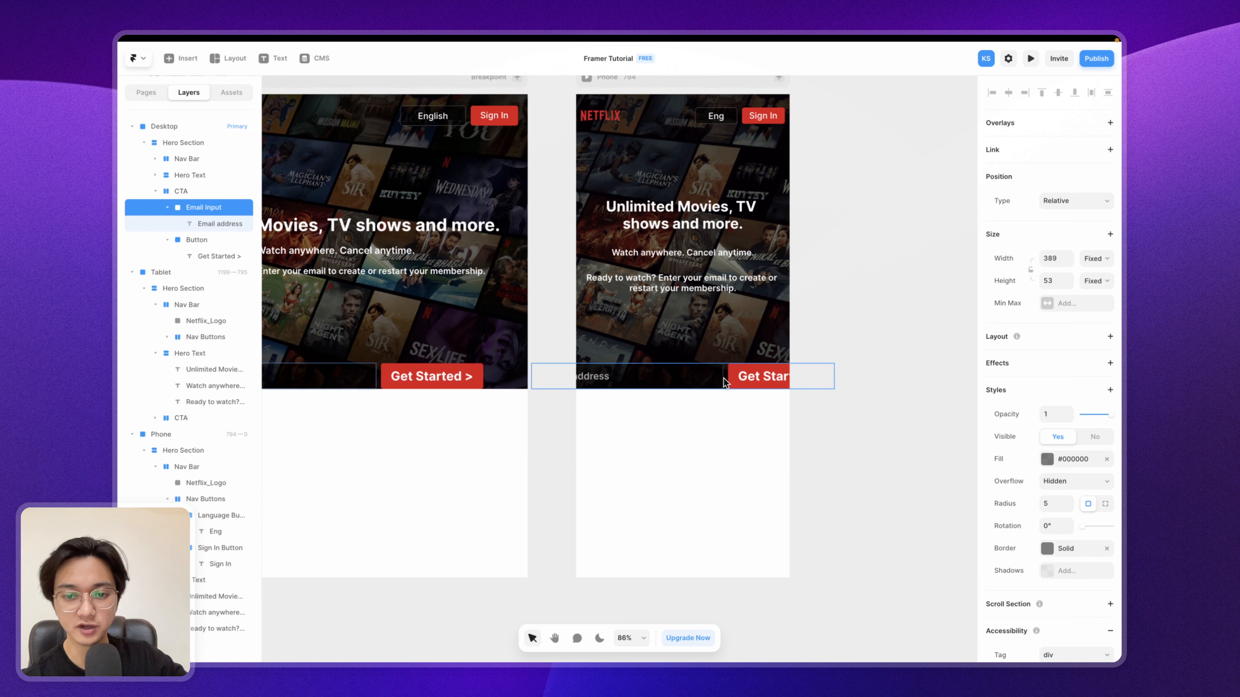
click(723, 378)
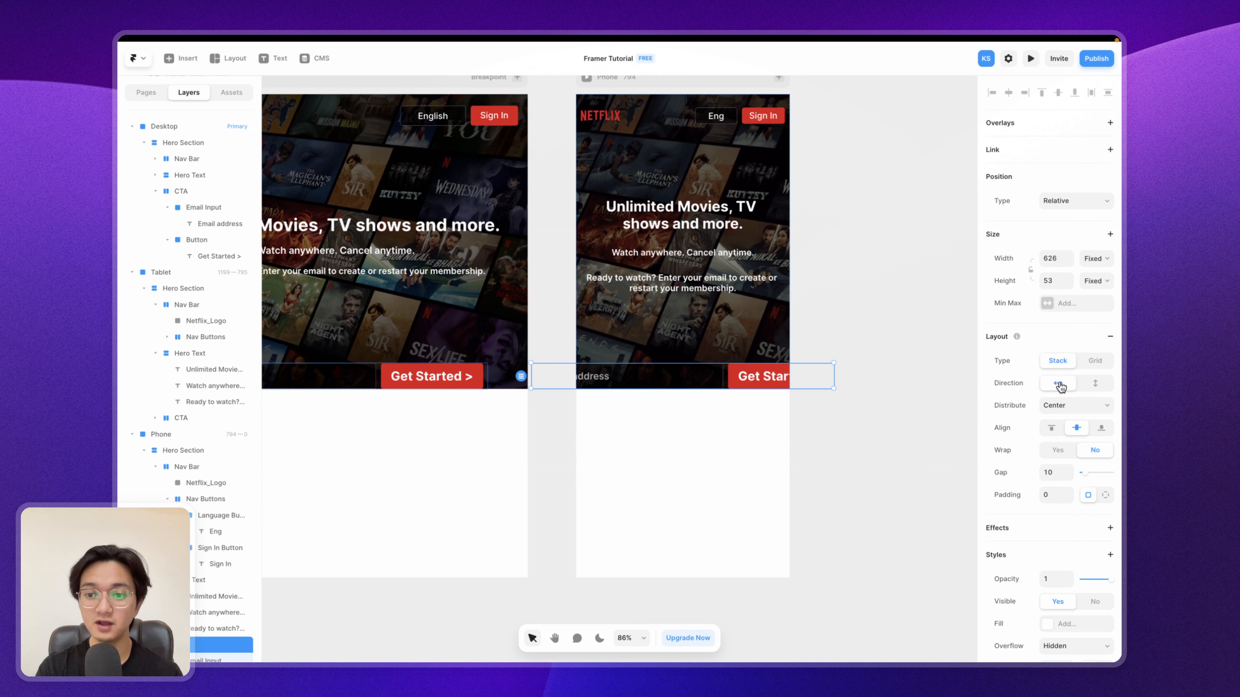
click(1103, 384)
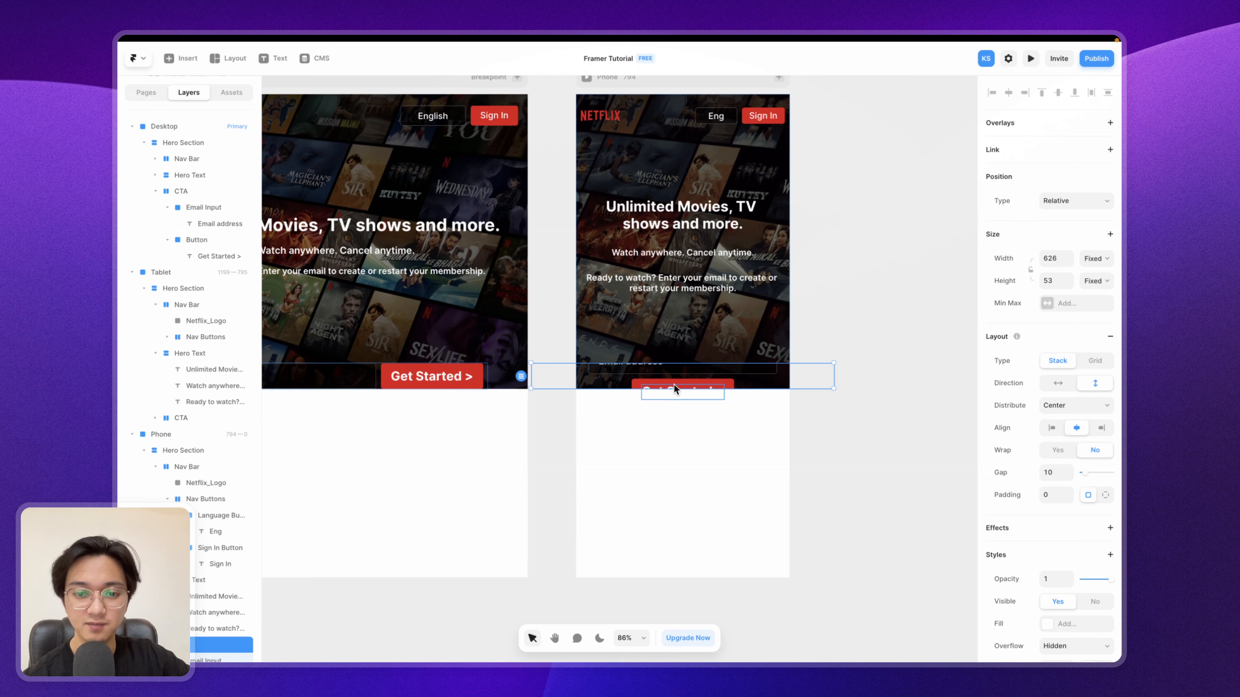
Step: Set the height of the Phone breakpoint's CTA stack to Fit Content
scroll(673, 384, up, 5)
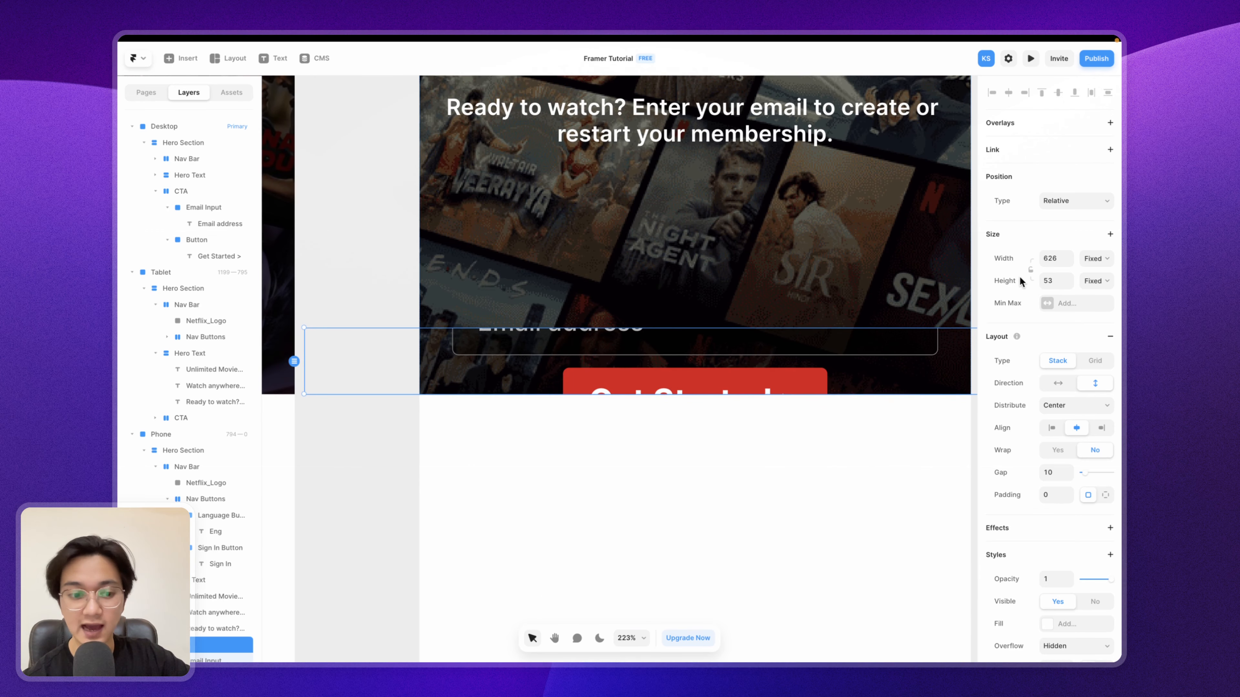
scroll(863, 363, down, 2)
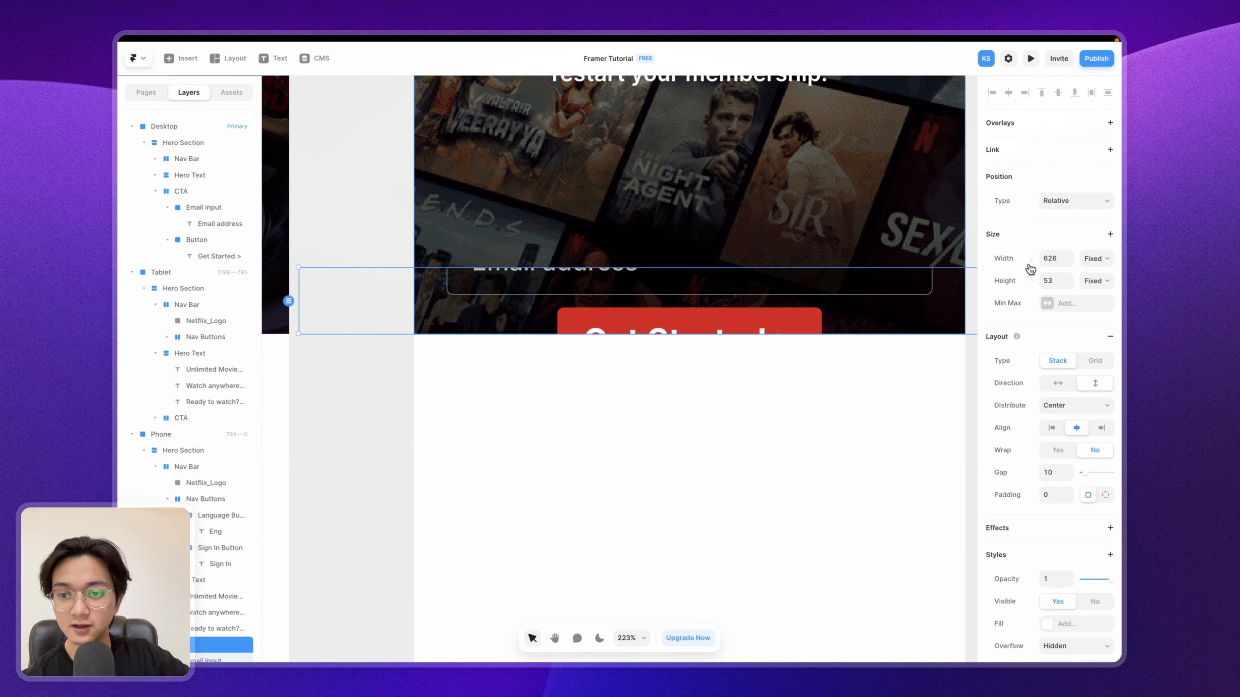
click(1097, 281)
click(1092, 317)
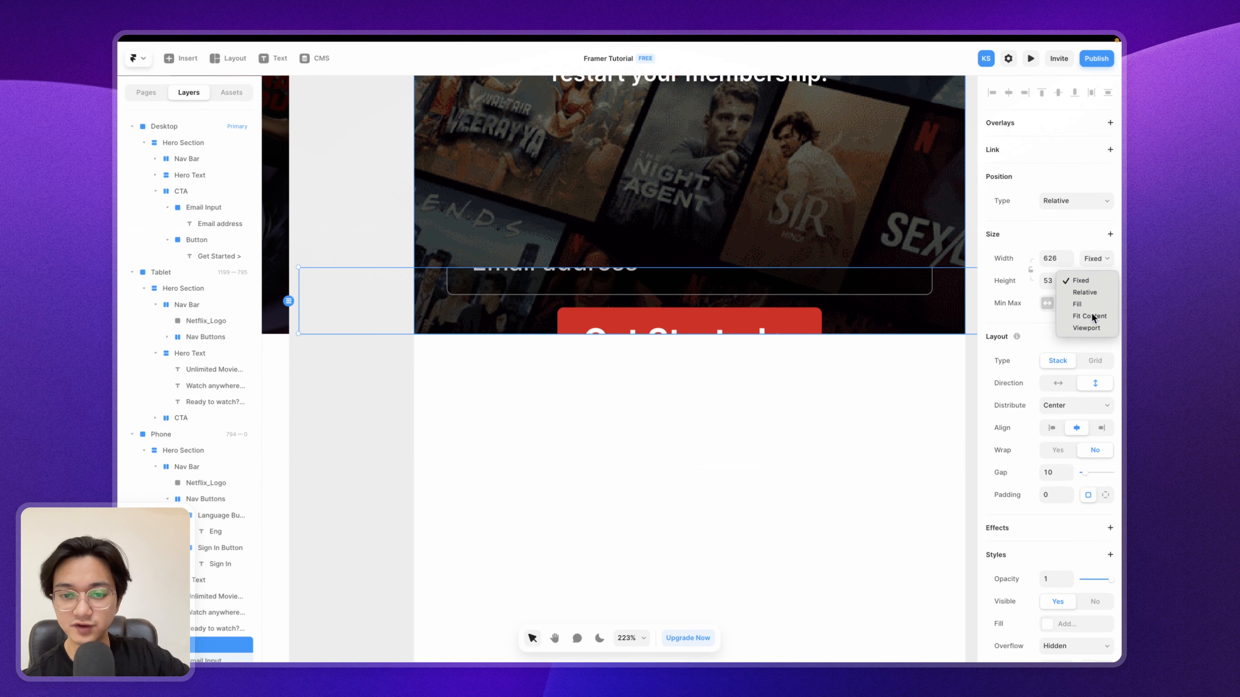
scroll(759, 385, down, 3)
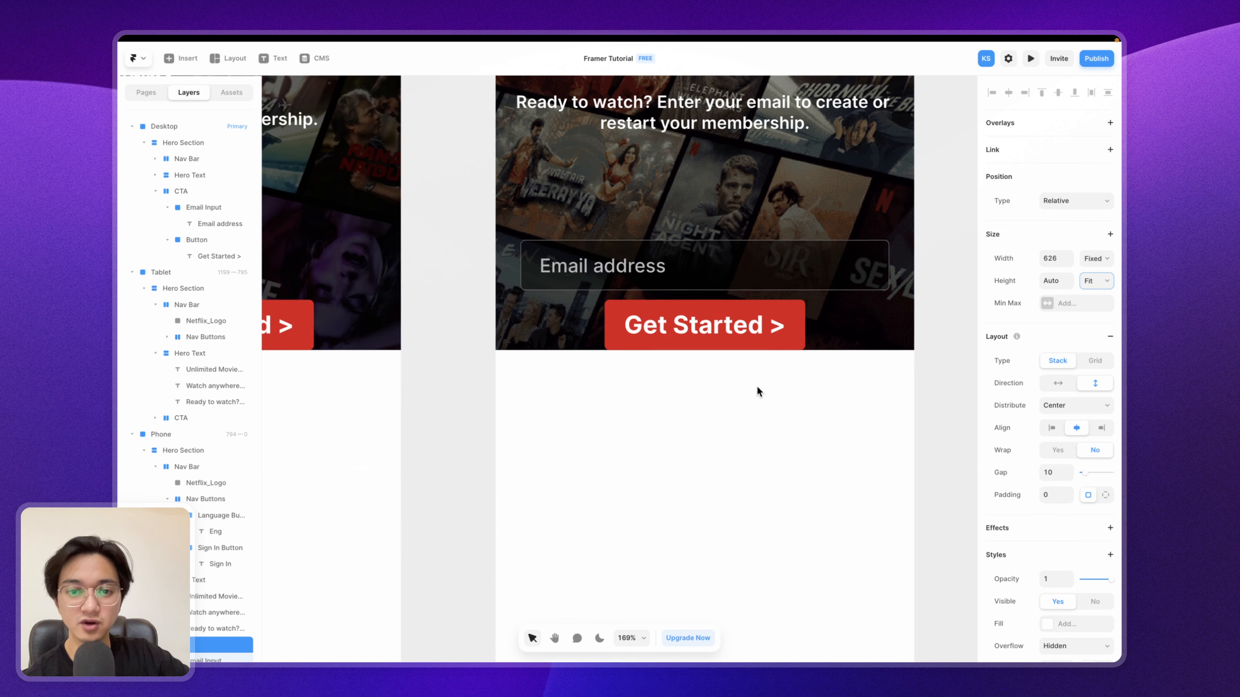
scroll(756, 387, up, 5)
scroll(757, 393, down, 4)
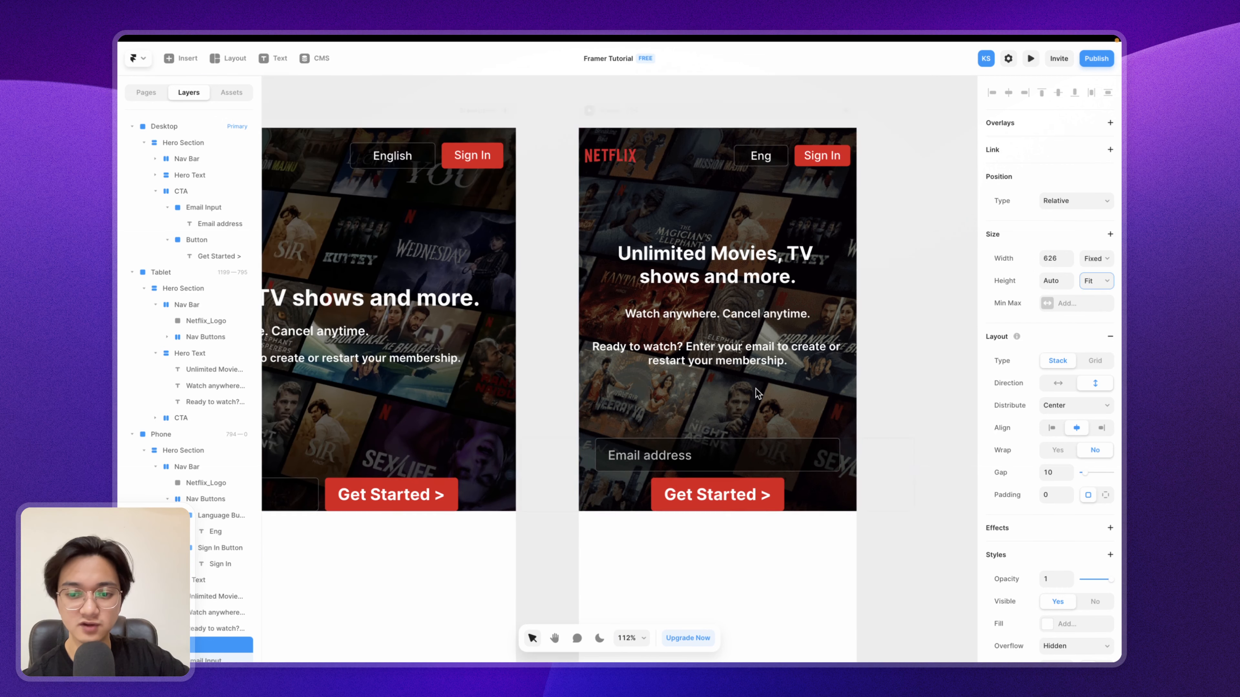
Step: Set the width of the Phone breakpoint's CTA stack to Fill
mouse_move(868, 423)
mouse_down()
mouse_move(850, 423)
mouse_move(866, 424)
mouse_up()
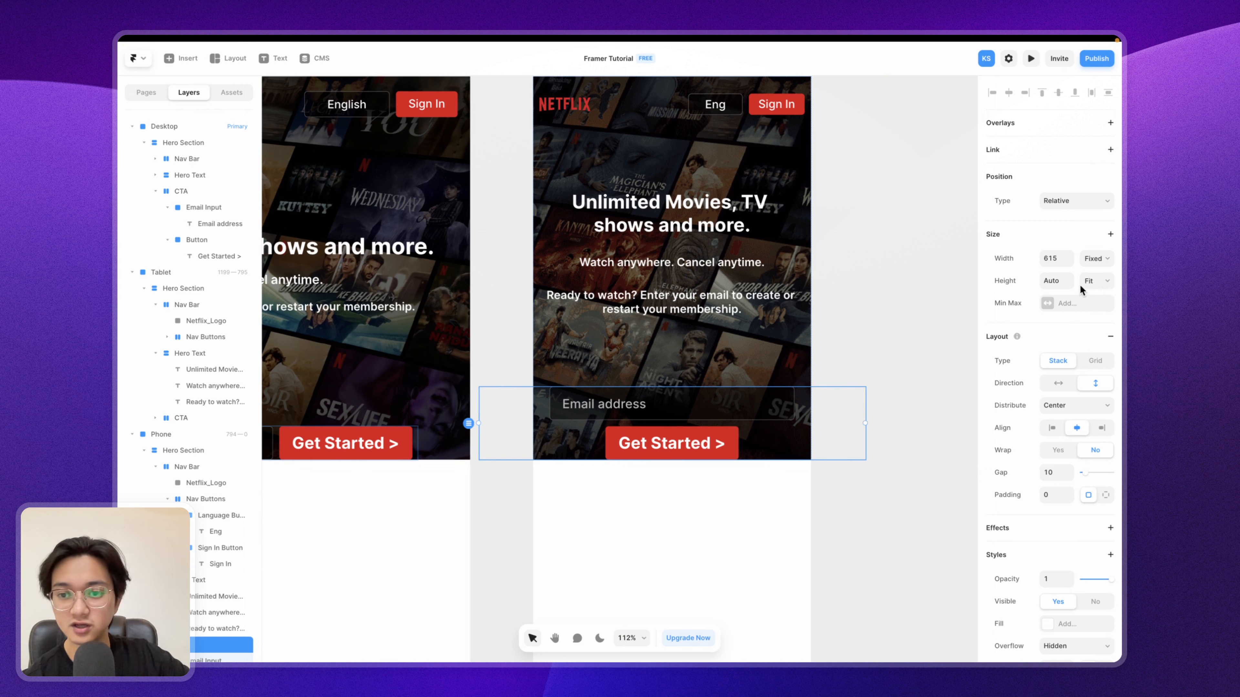
click(1095, 260)
click(1074, 281)
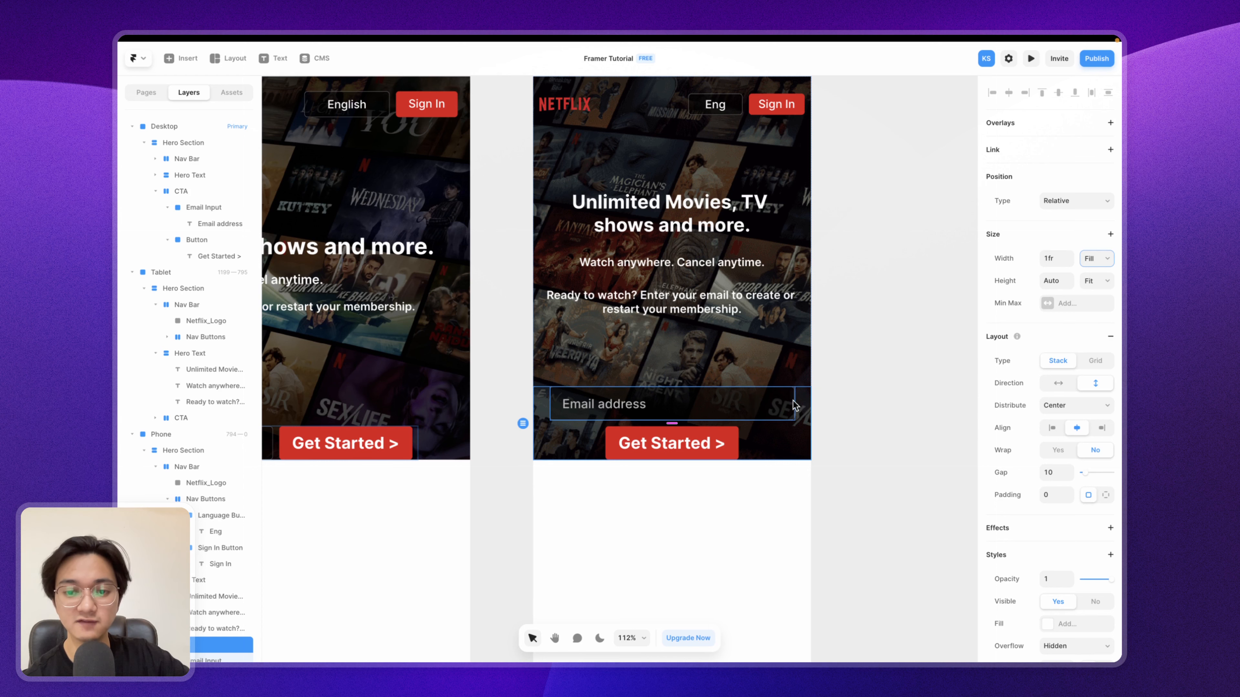
scroll(815, 305, left, 5)
scroll(815, 305, up, 2)
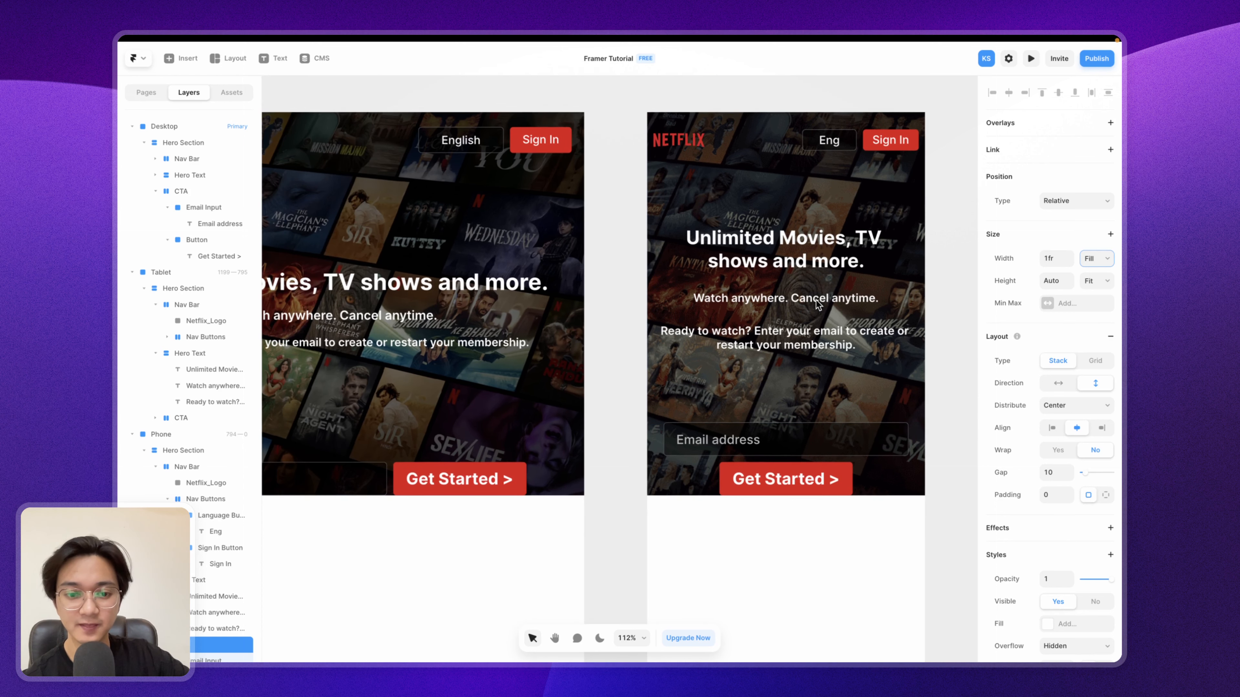
Step: Preview the Phone breakpoint, widen it to 1750 to check how the hero section adapts, and leave the preview
click(657, 96)
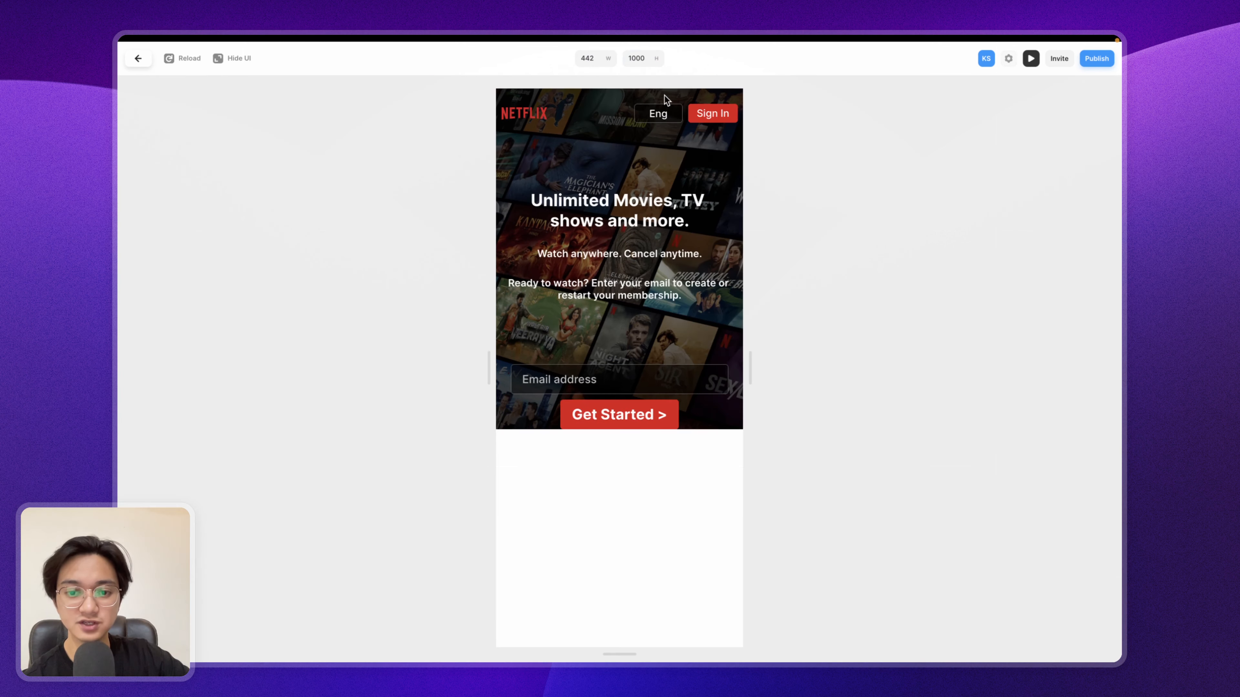
drag(746, 360, 1119, 322)
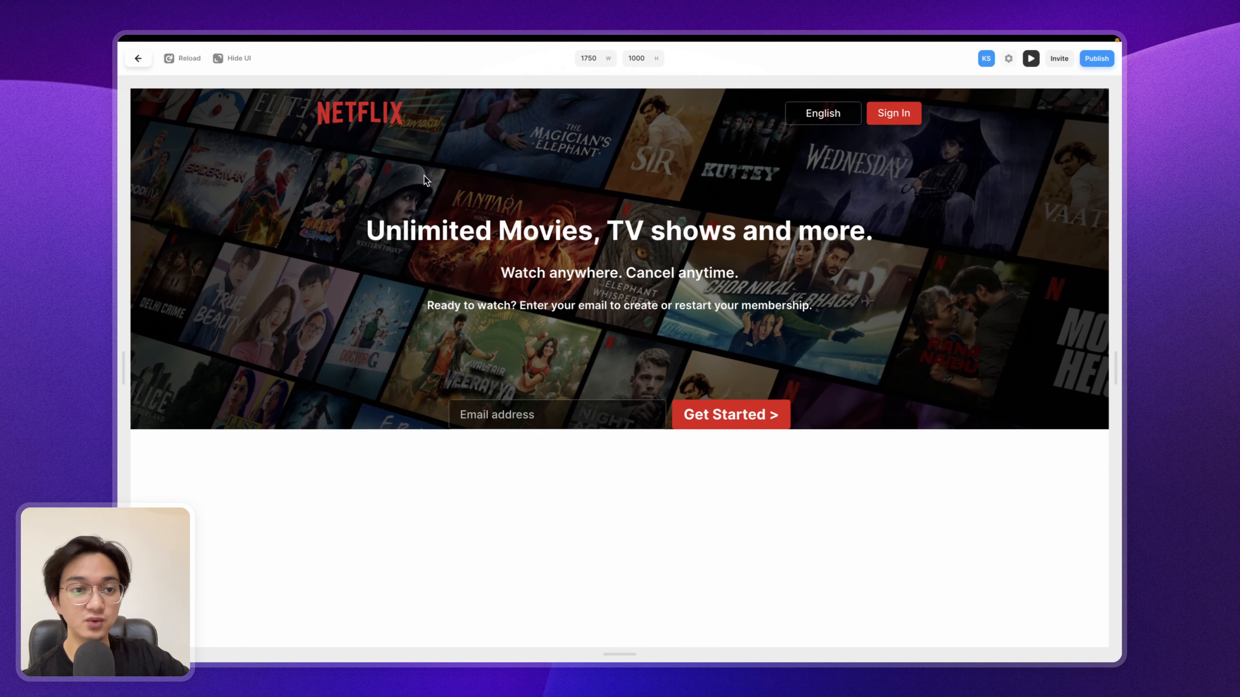
click(137, 58)
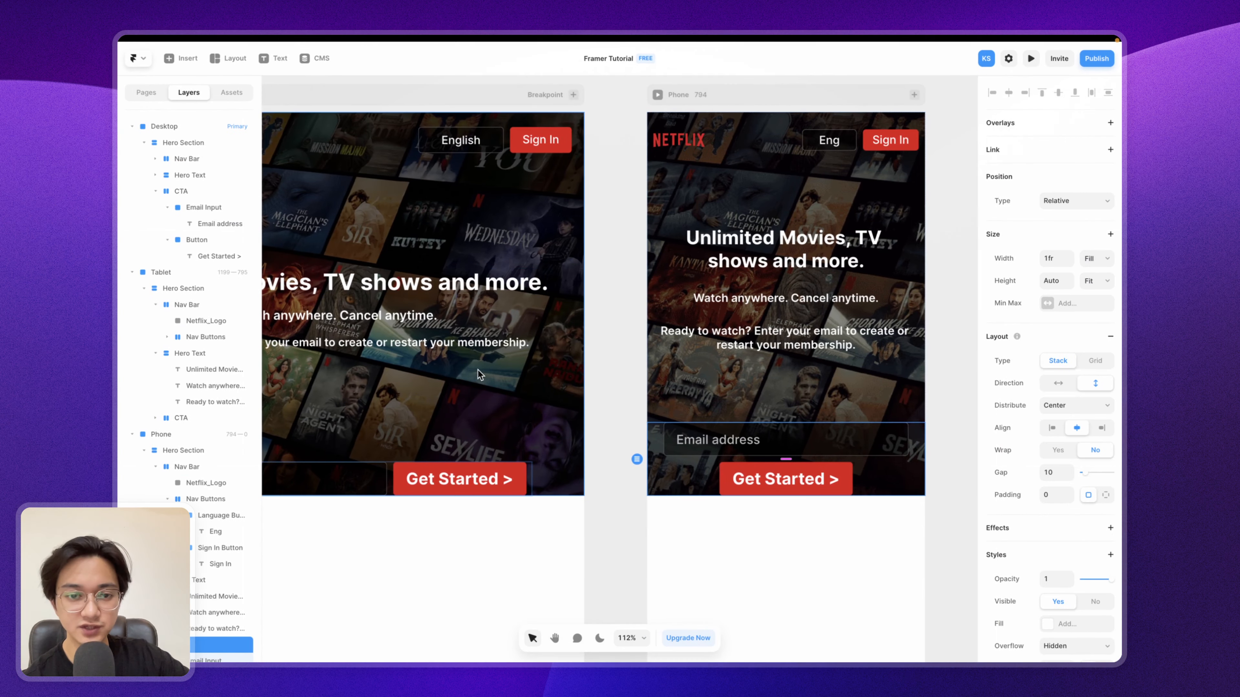
Step: Select the Desktop breakpoint's CTA stack and examine the spacing between it and the hero text above
scroll(478, 369, left, 5)
scroll(477, 369, down, 4)
scroll(477, 369, left, 1)
scroll(478, 370, left, 10)
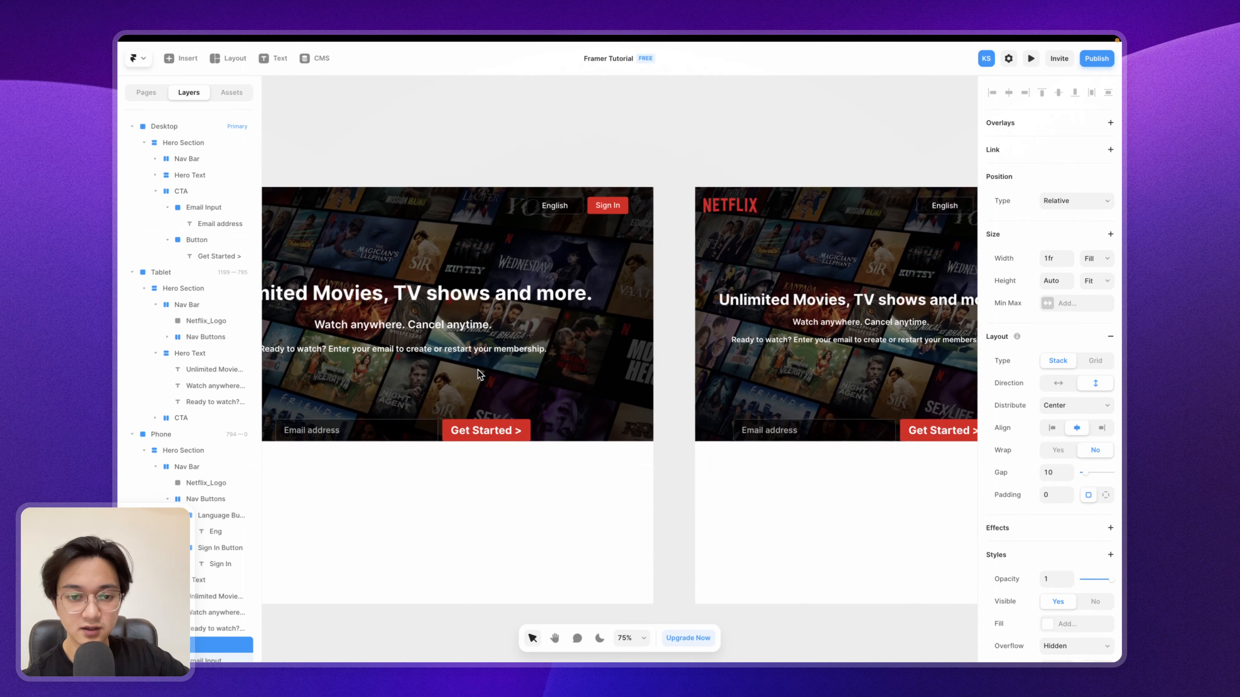
scroll(547, 394, up, 5)
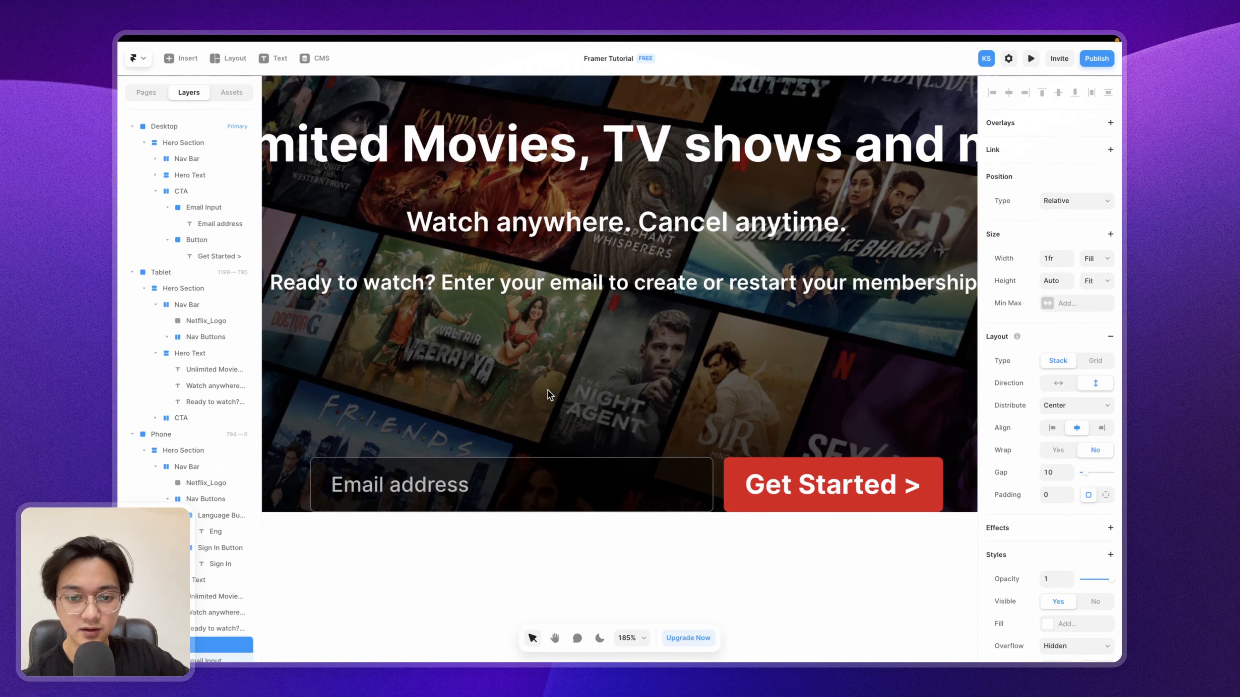
click(715, 481)
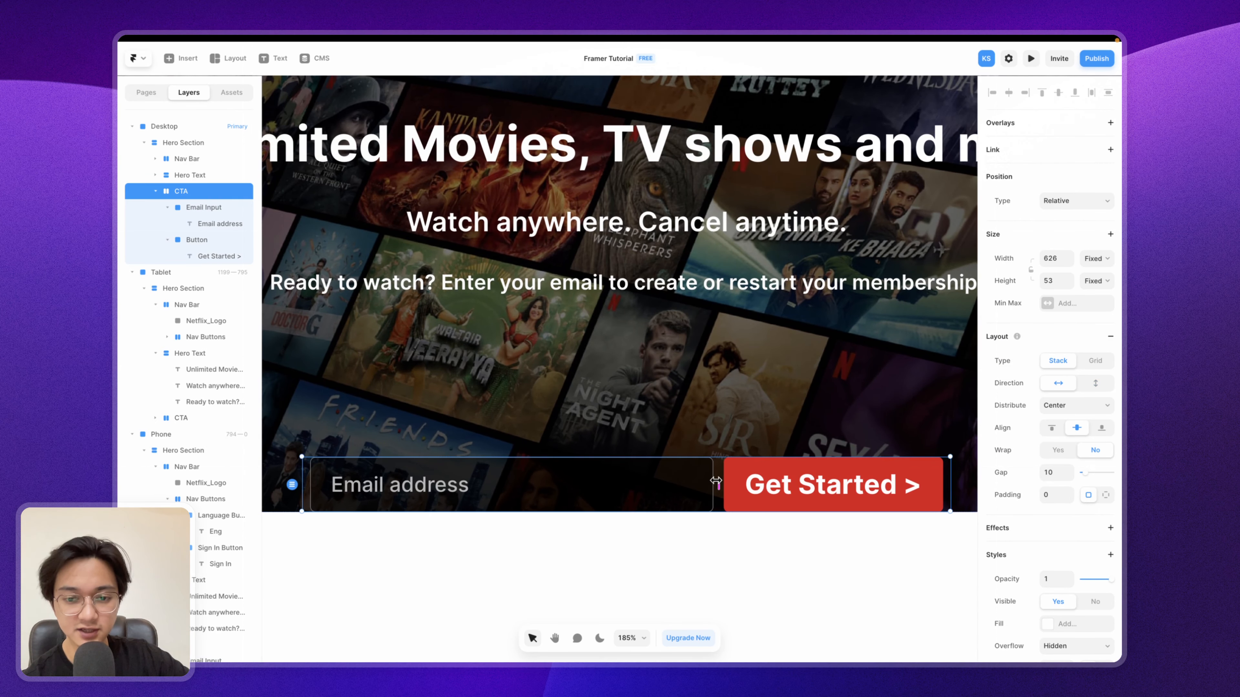
drag(716, 468, 717, 360)
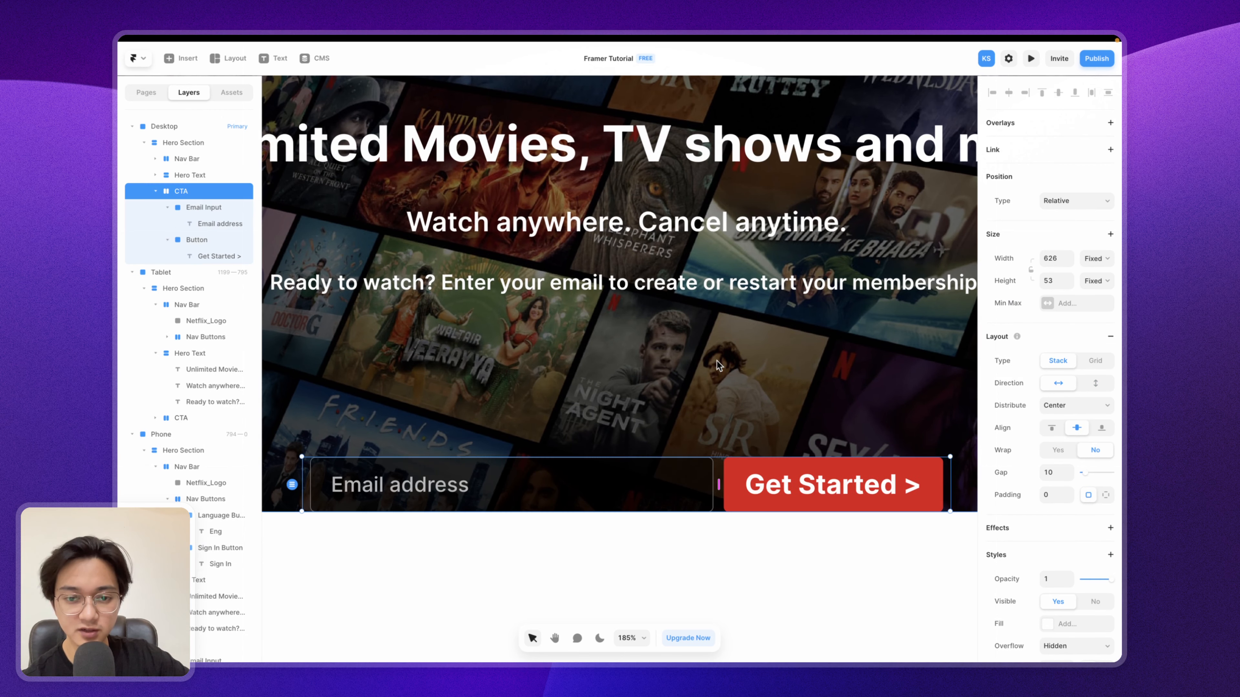
drag(719, 467, 719, 337)
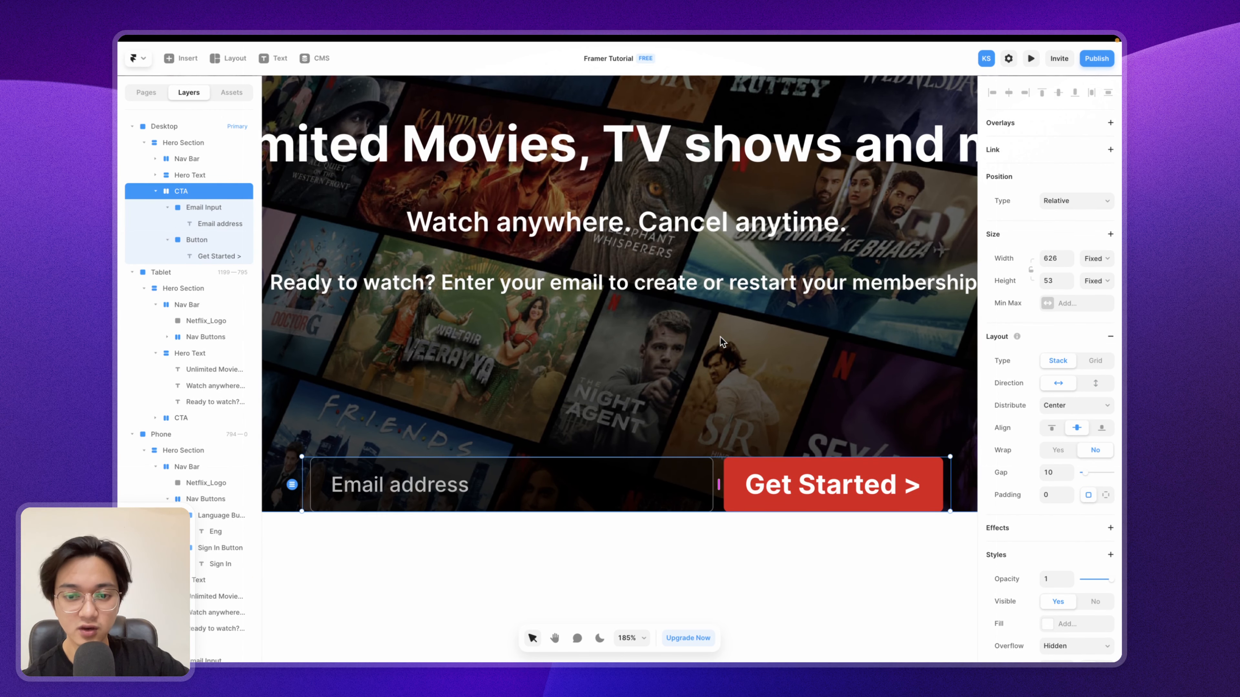
key(shift+1)
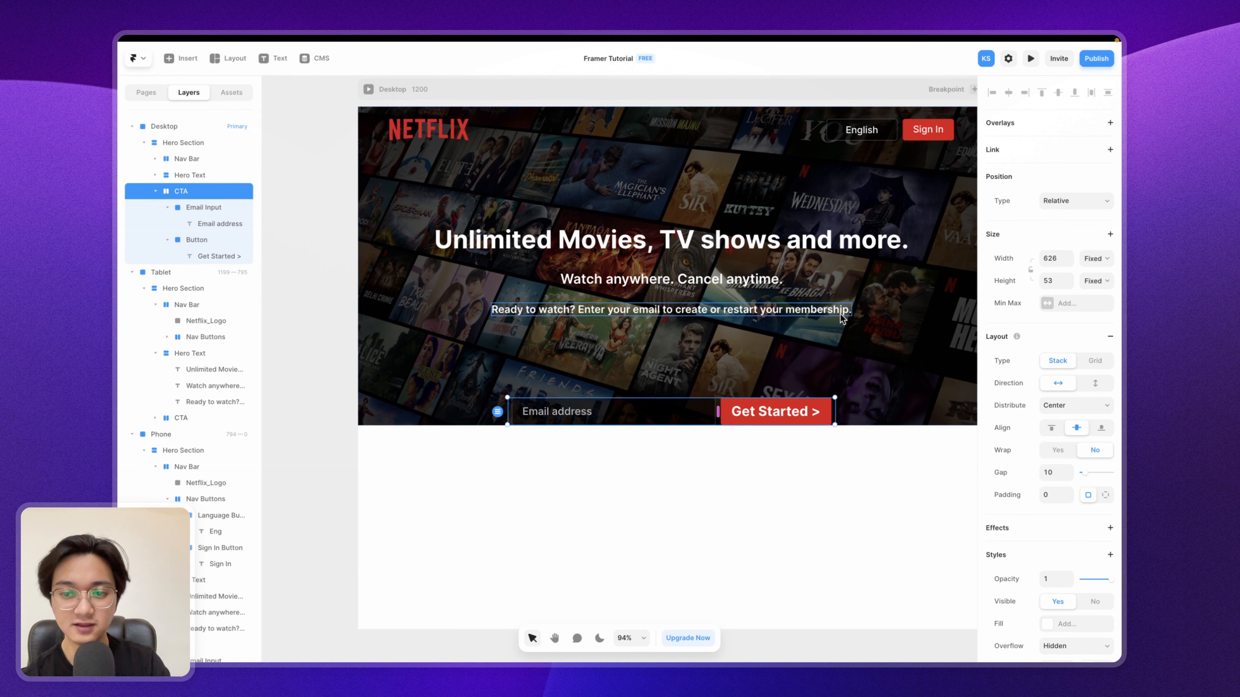
shift+click(881, 309)
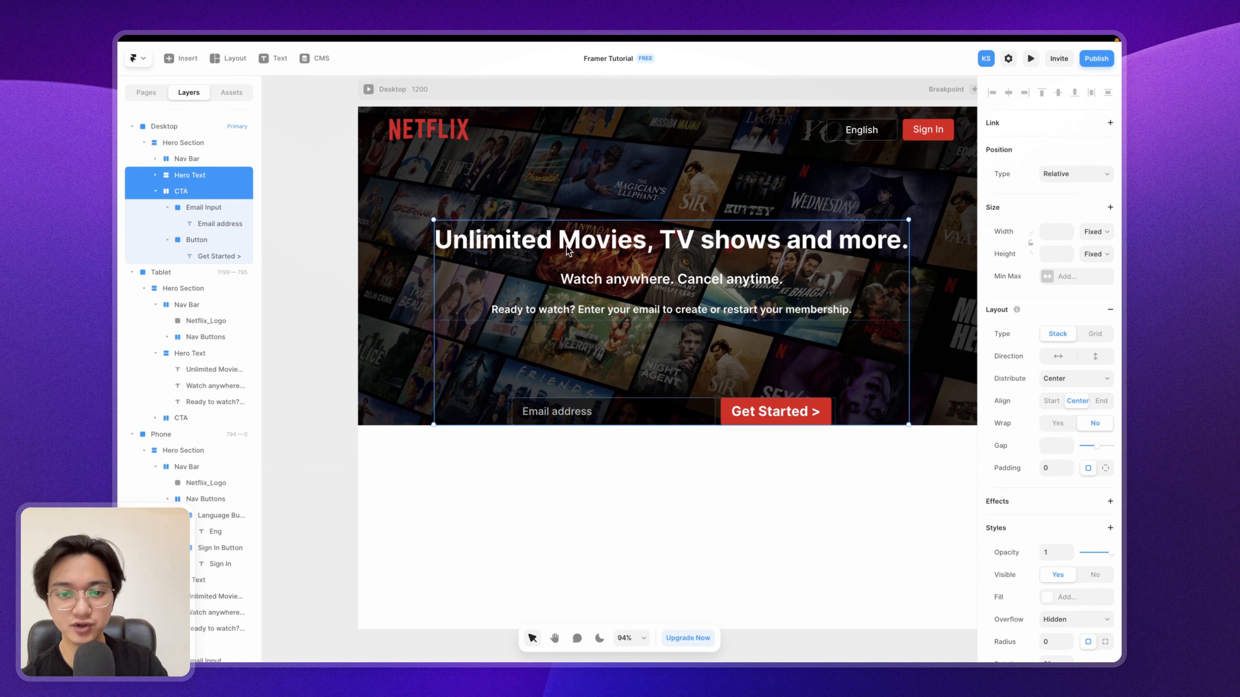
right_click(604, 239)
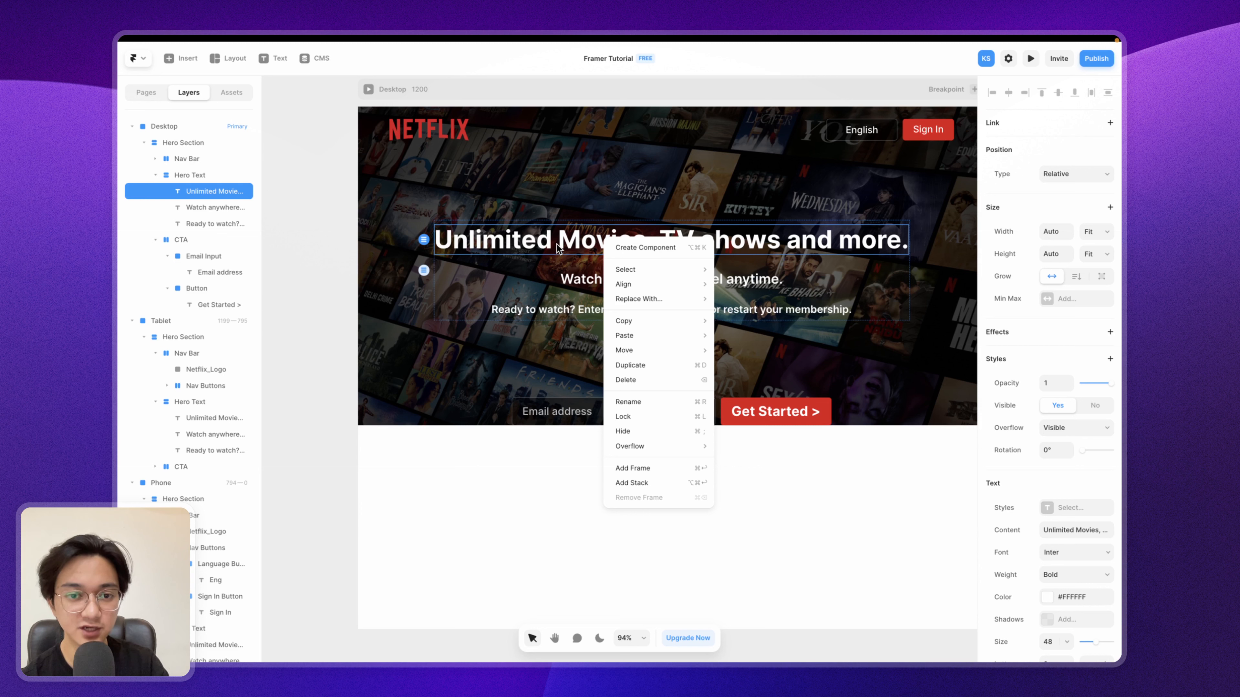
click(544, 249)
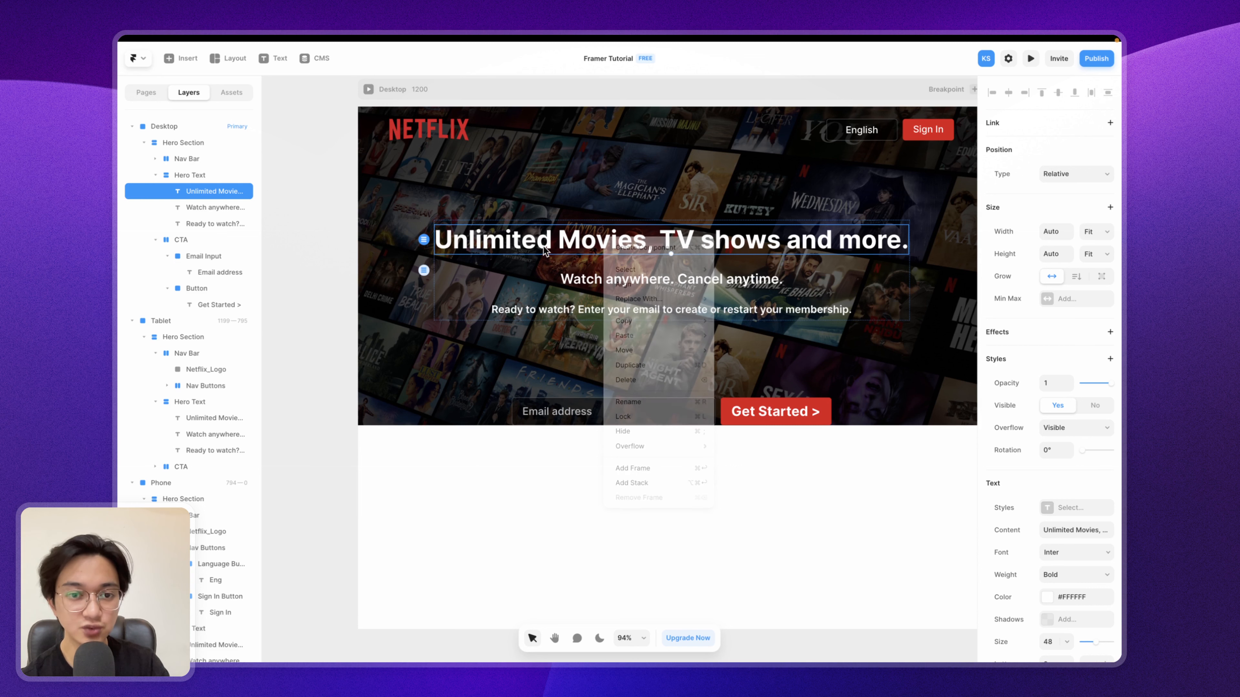
click(450, 299)
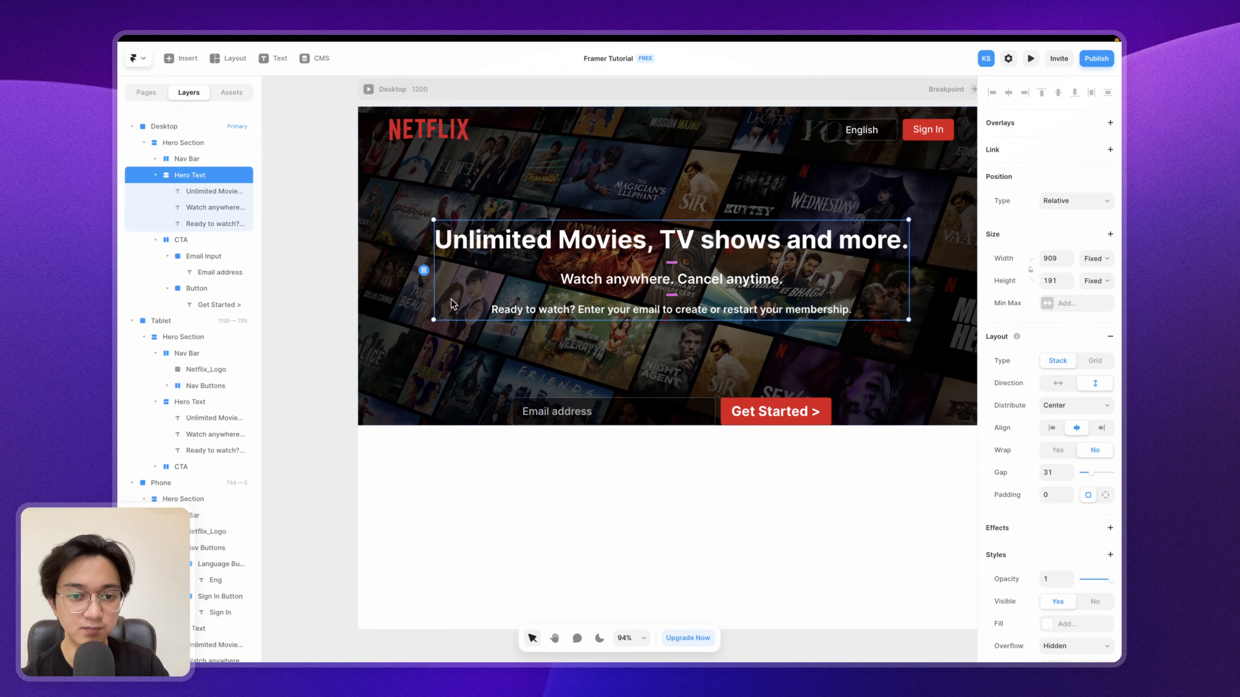
shift+click(716, 416)
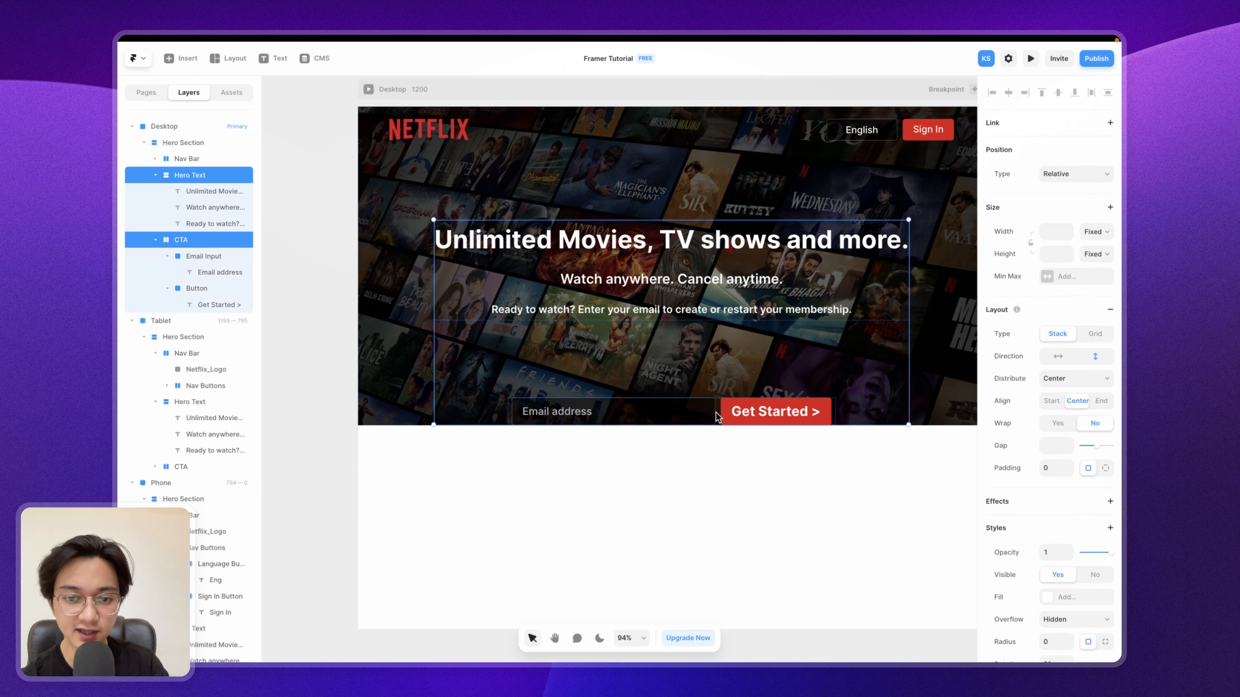
right_click(799, 357)
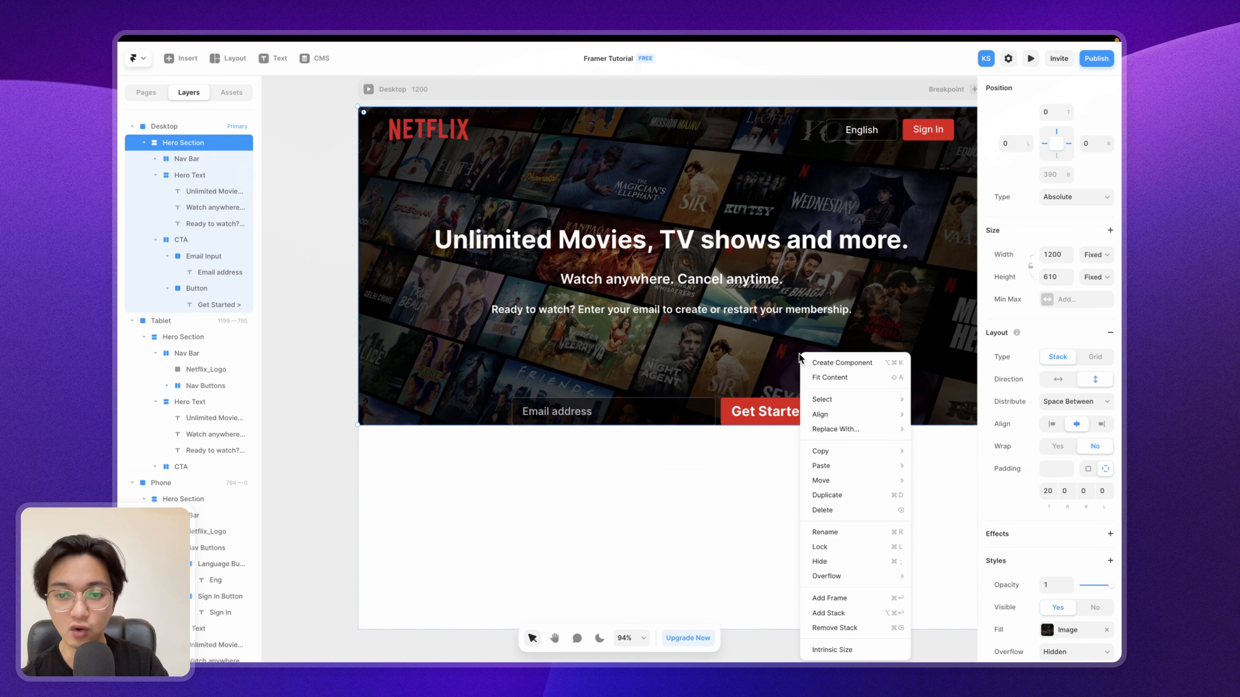
click(798, 329)
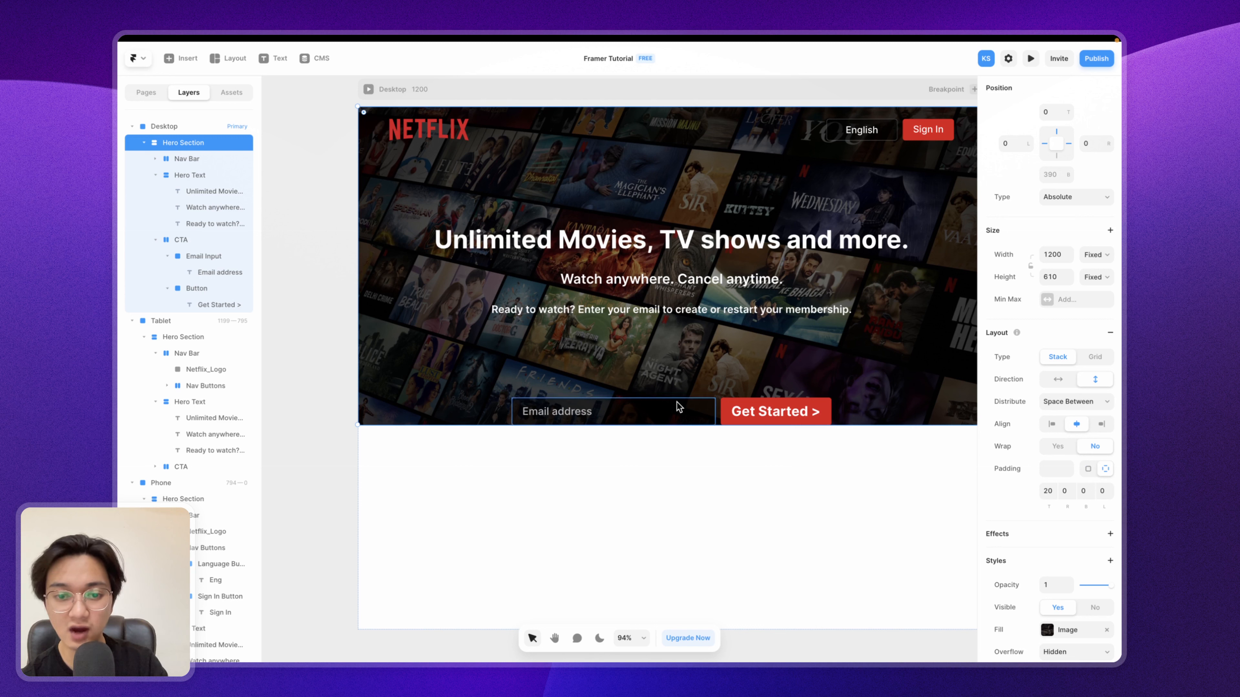
right_click(807, 352)
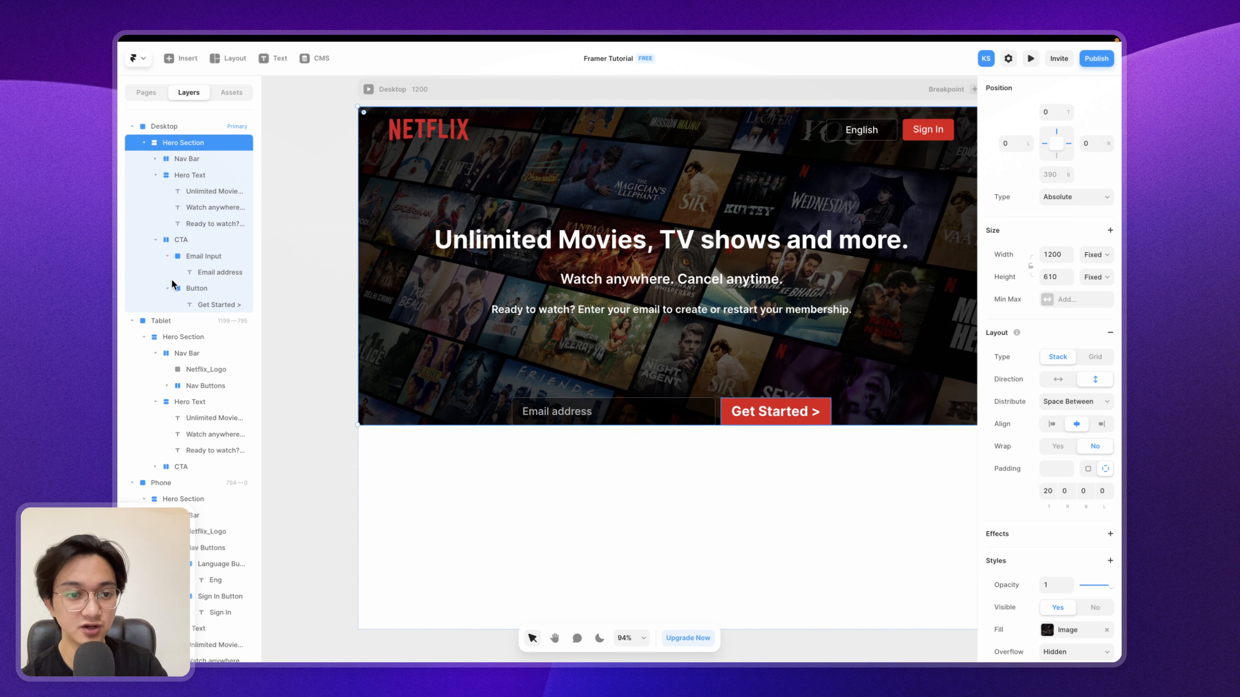
Step: Collapse the Desktop breakpoint's Hero Text and CTA layers, select both, and wrap them together in a new stack
click(156, 240)
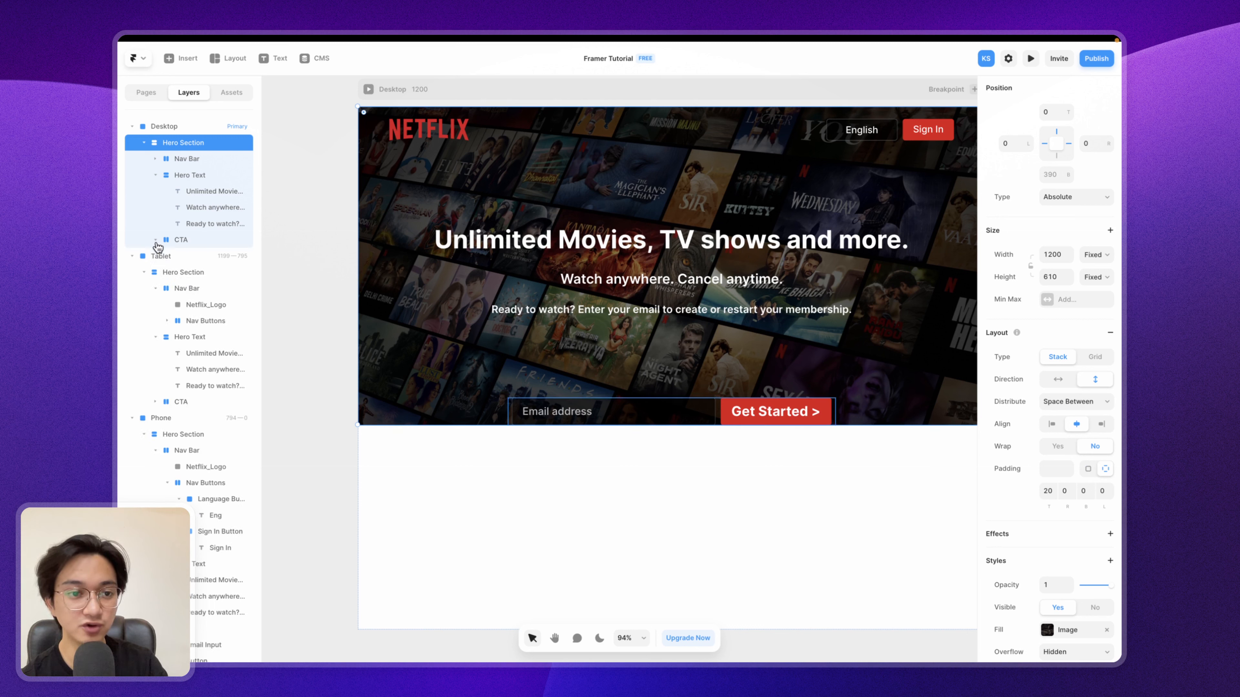
click(156, 175)
click(184, 176)
shift+click(190, 191)
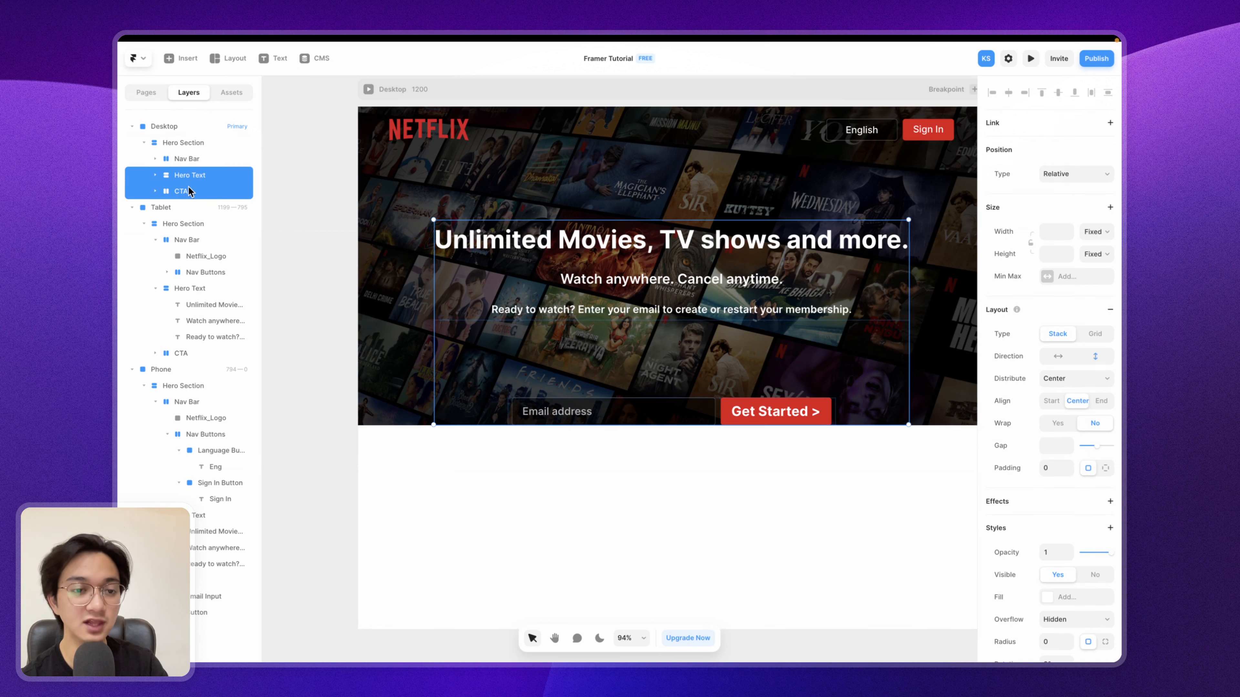
right_click(189, 194)
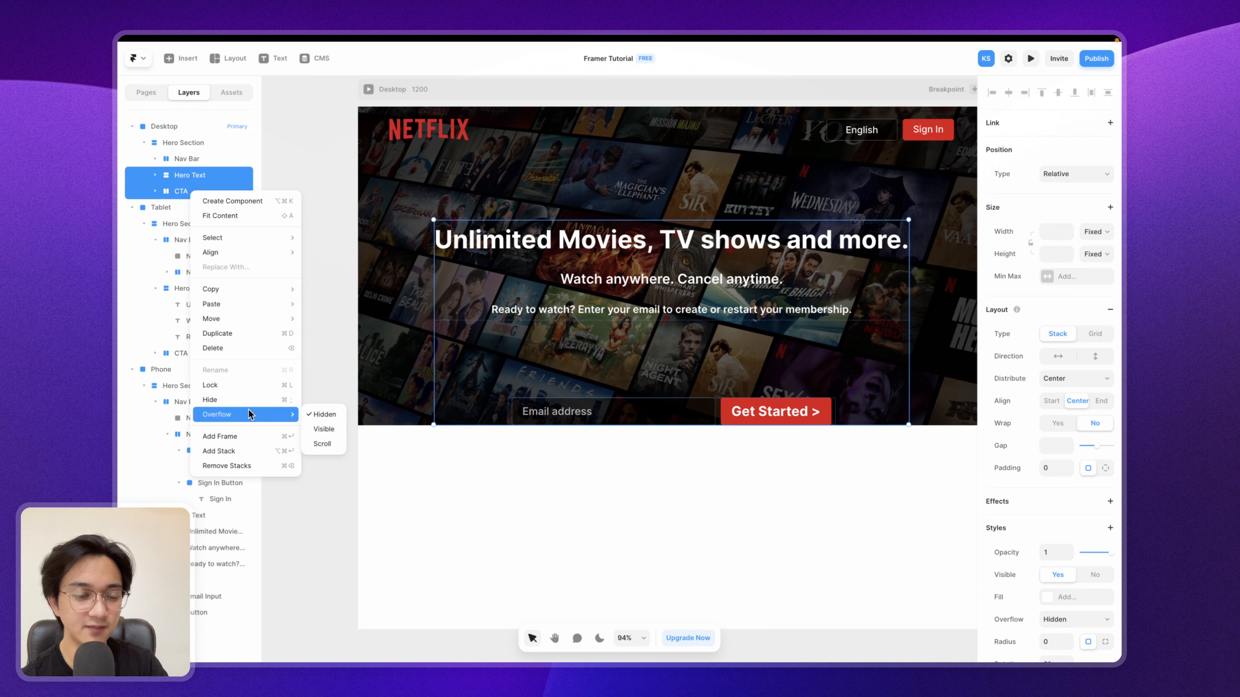
click(236, 448)
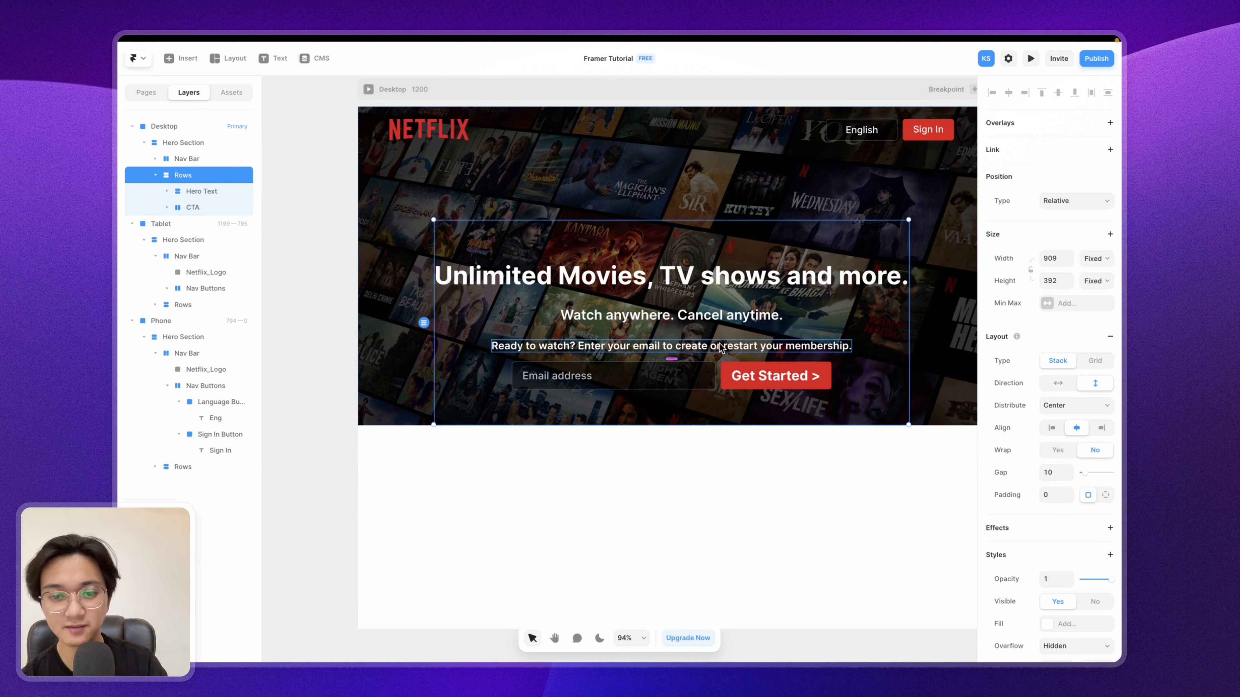
Step: Set the new Desktop stack's gap to 30 and its distribution to Start, comparing the layout with the Netflix site in Chrome
drag(674, 359, 673, 363)
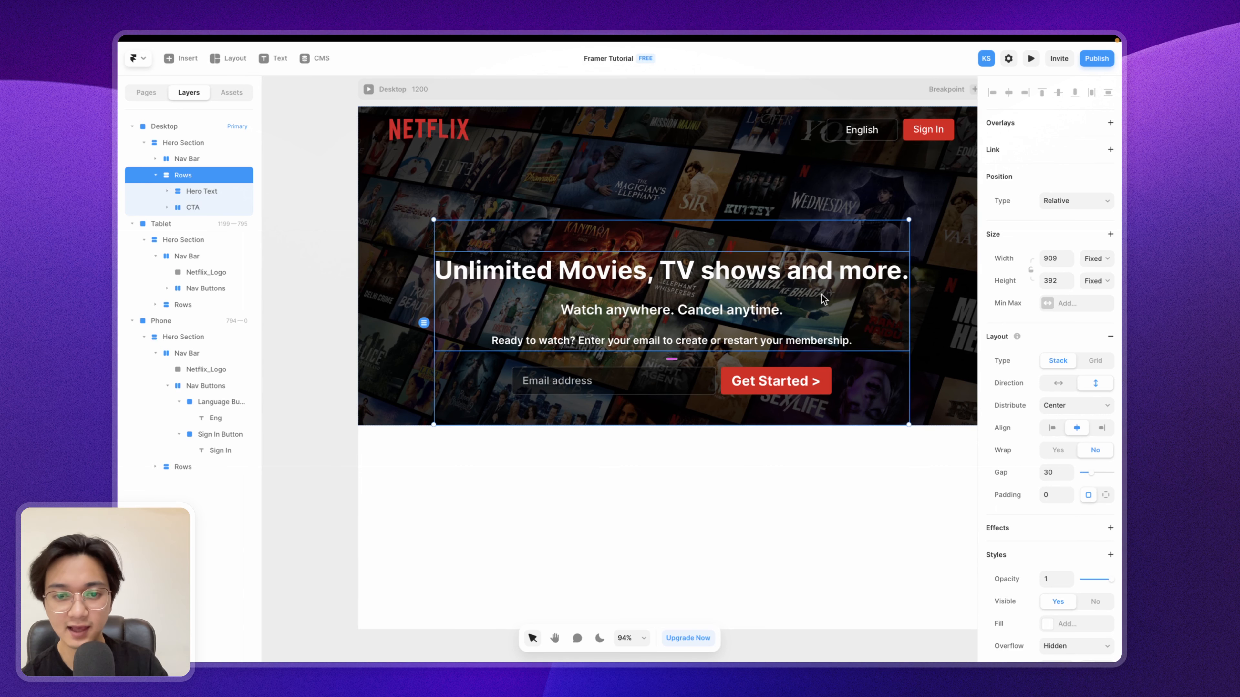
key(ctrl+Left)
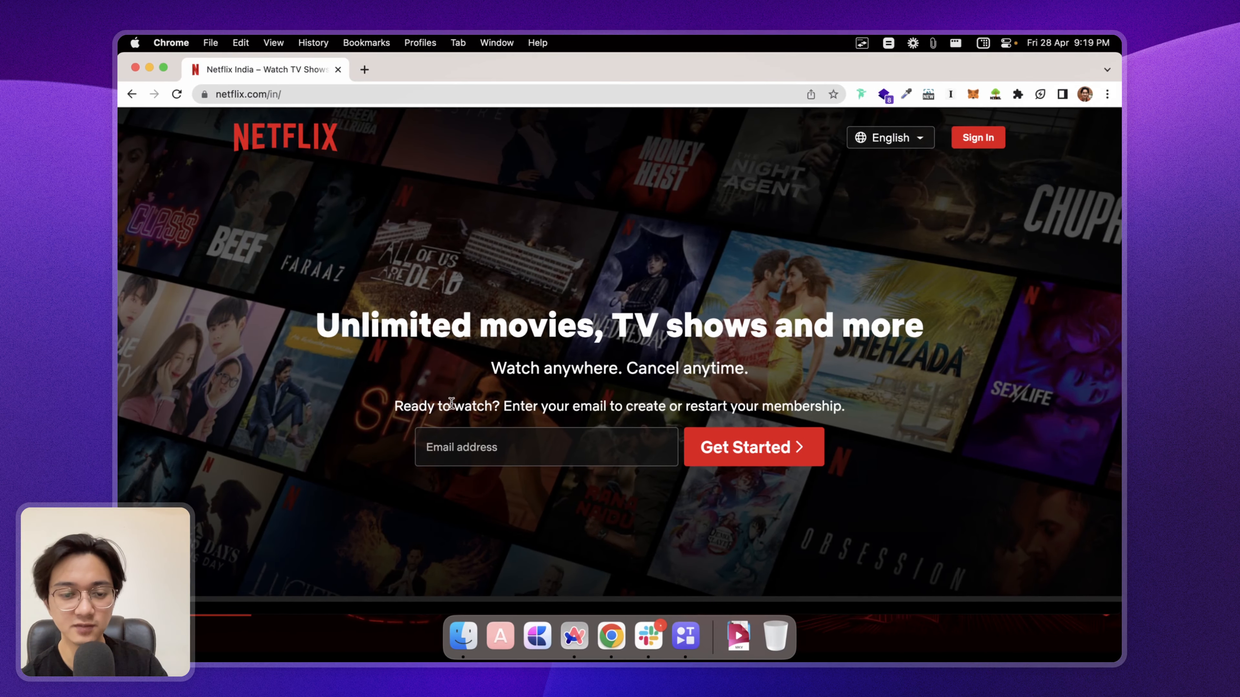
key(ctrl+Right)
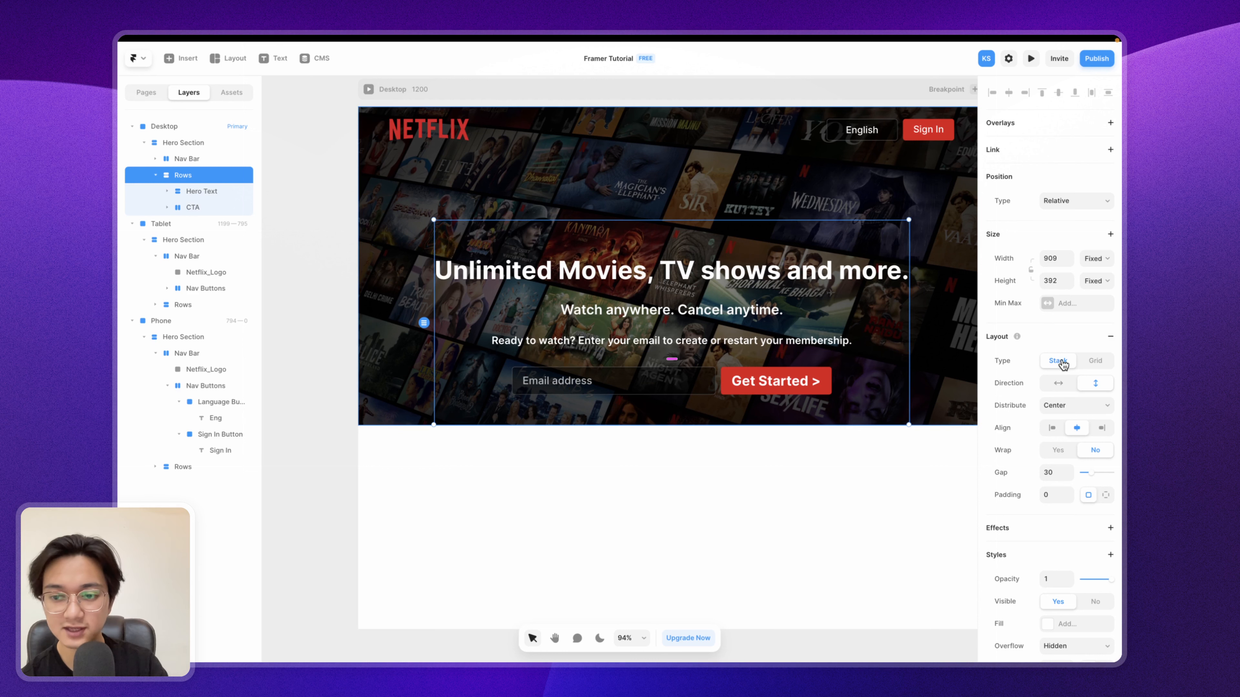
click(1063, 405)
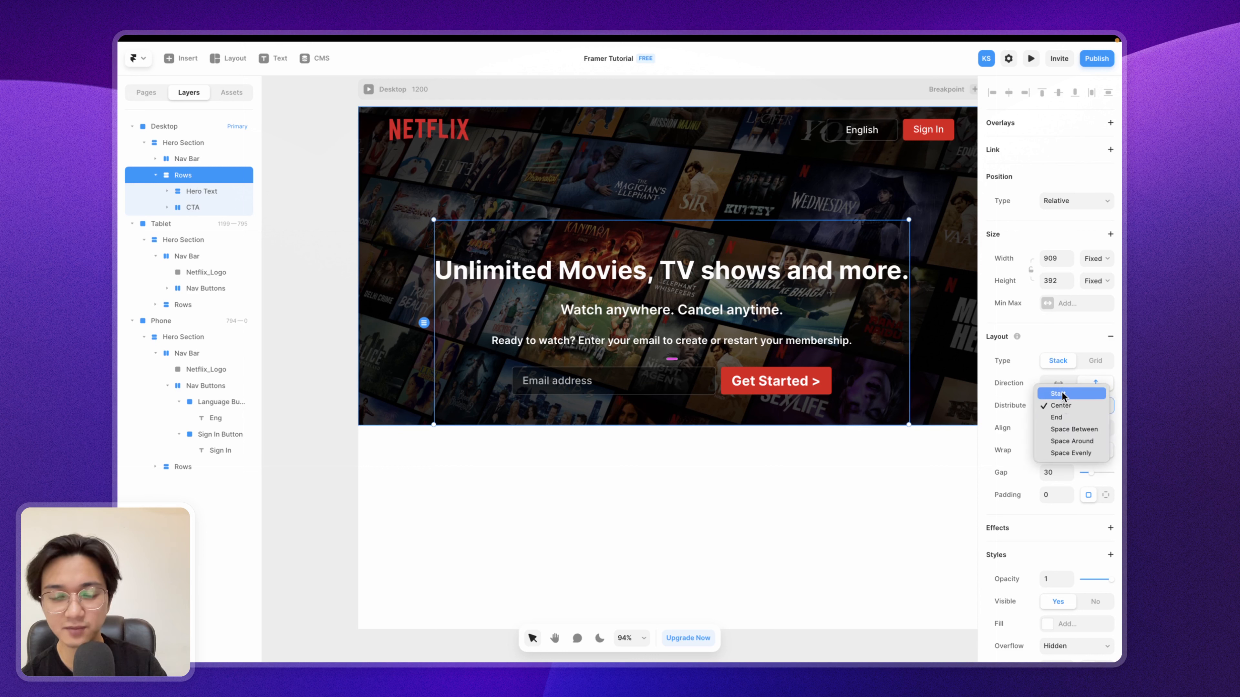
click(1062, 394)
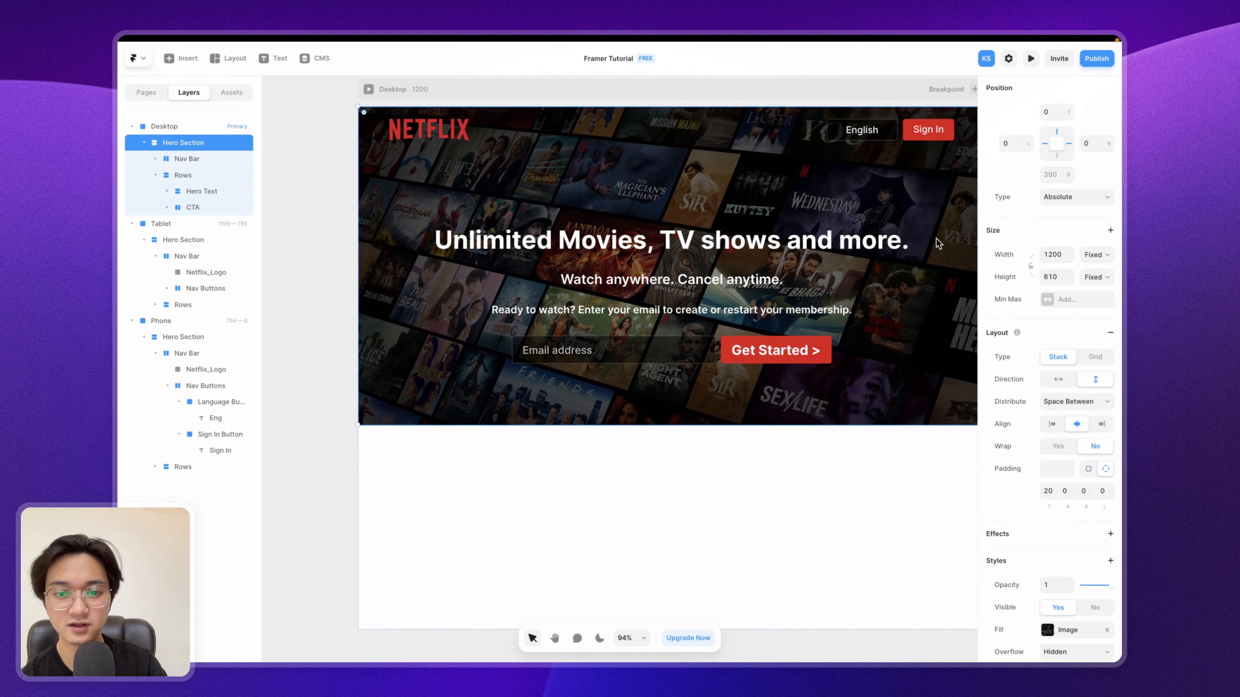
key(ctrl+Left)
key(ctrl+Right)
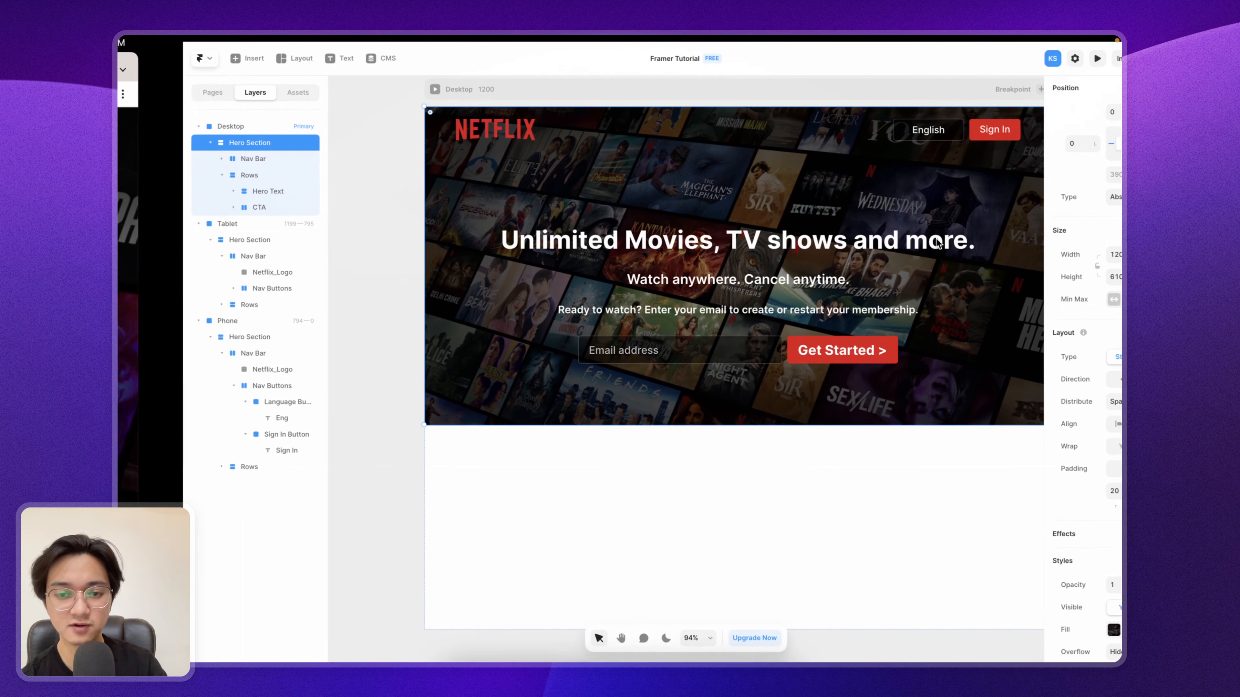
Step: Examine how the new stack of hero text and CTA fits across the Desktop, Tablet and Phone breakpoints
scroll(764, 302, right, 3)
scroll(764, 302, down, 3)
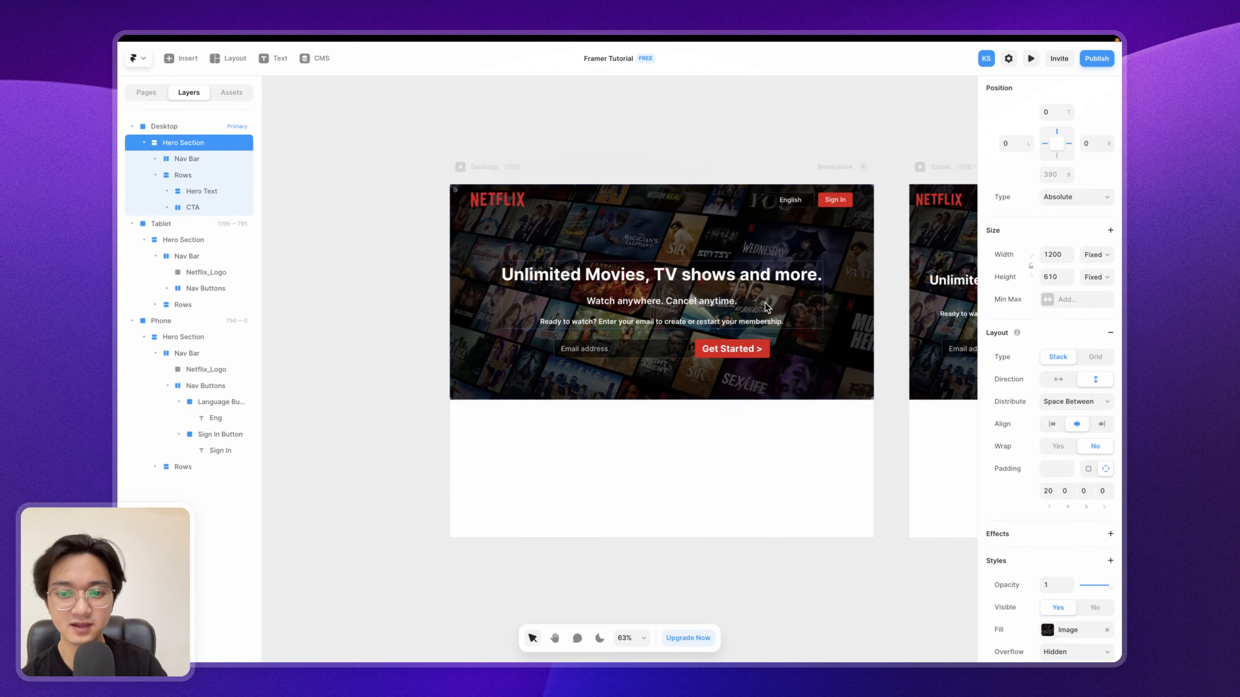
scroll(764, 302, right, 5)
scroll(765, 306, right, 5)
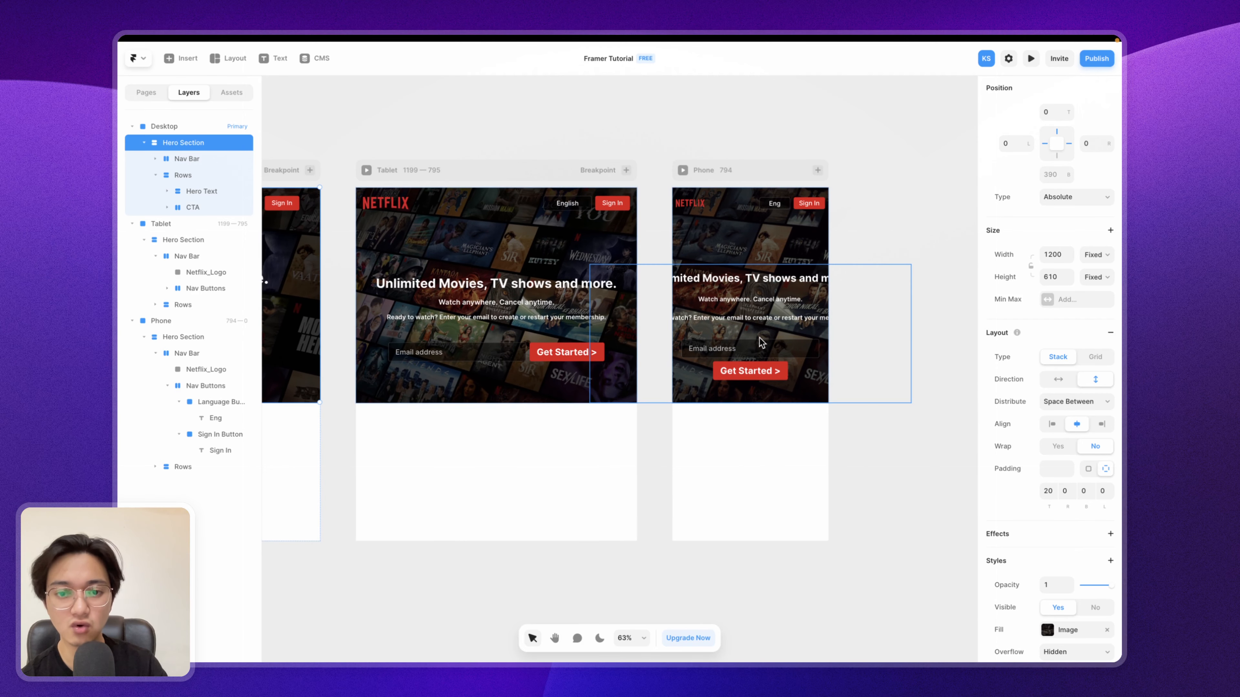
click(475, 335)
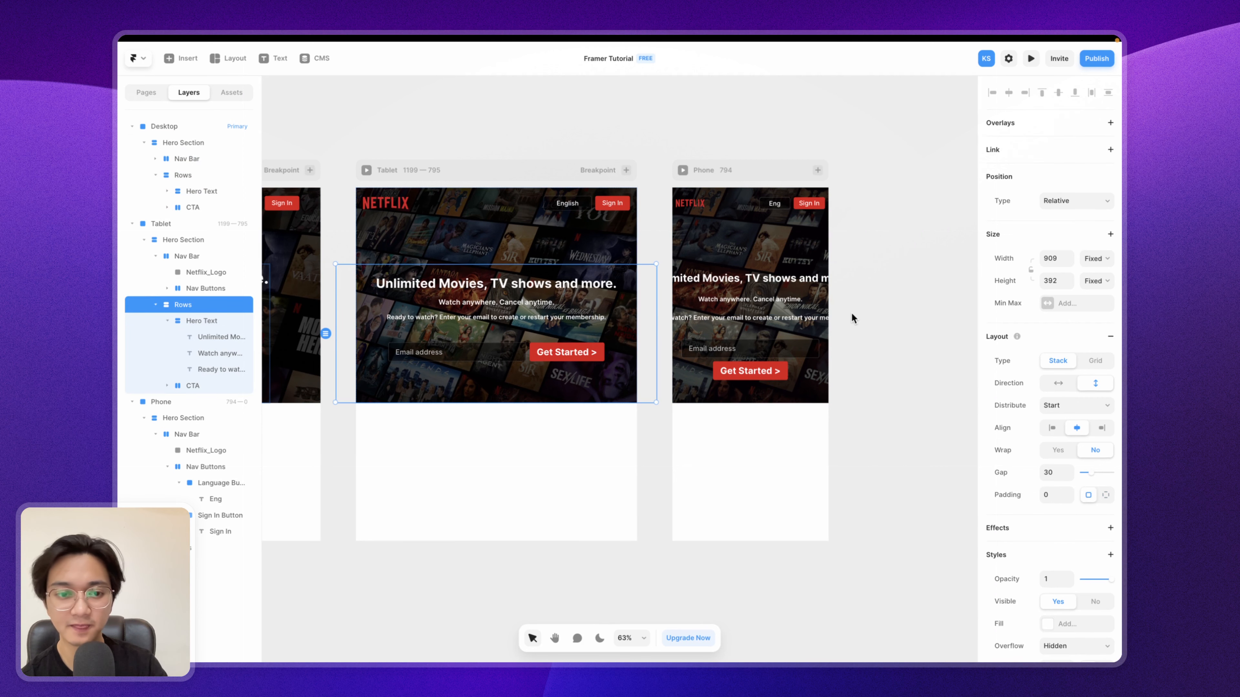
scroll(851, 318, left, 8)
click(457, 343)
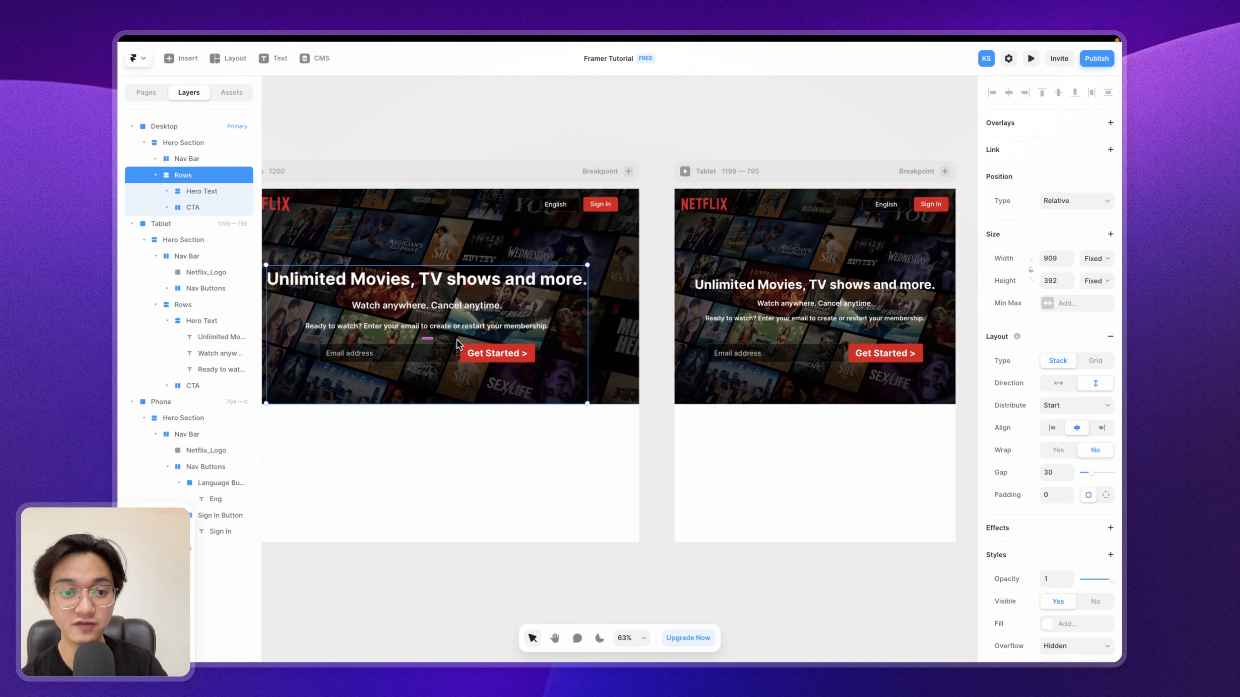
scroll(457, 340, left, 4)
scroll(537, 300, right, 6)
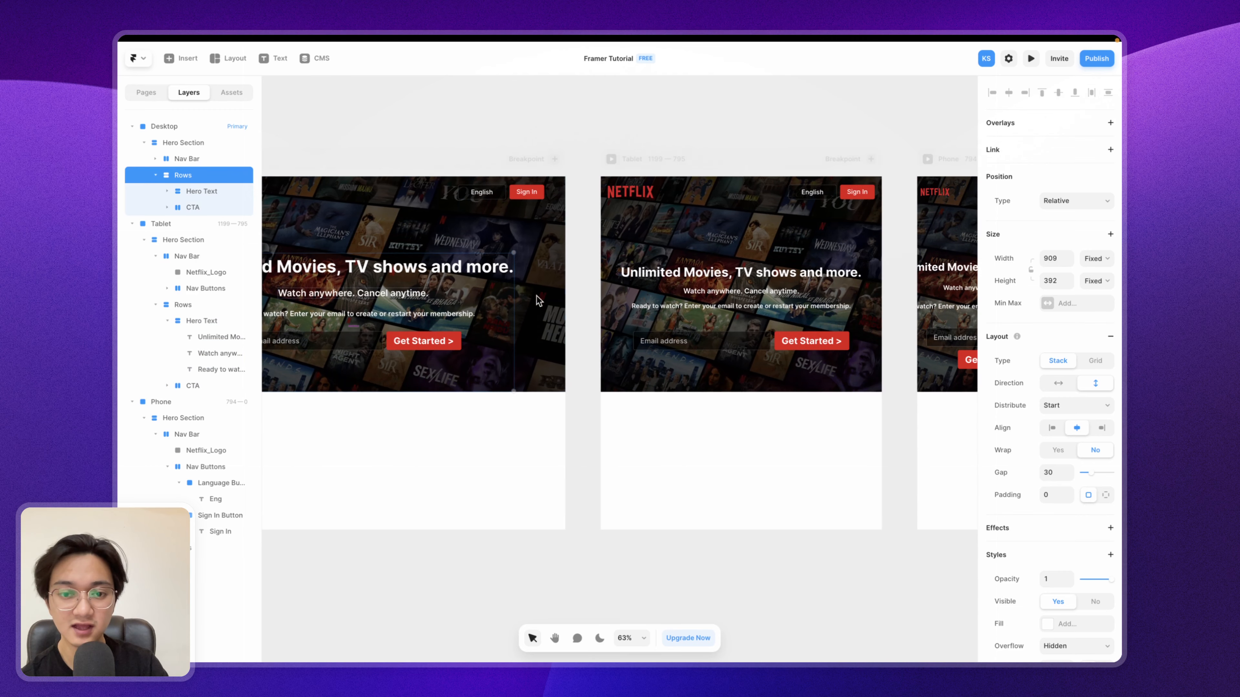
click(622, 337)
scroll(623, 338, right, 3)
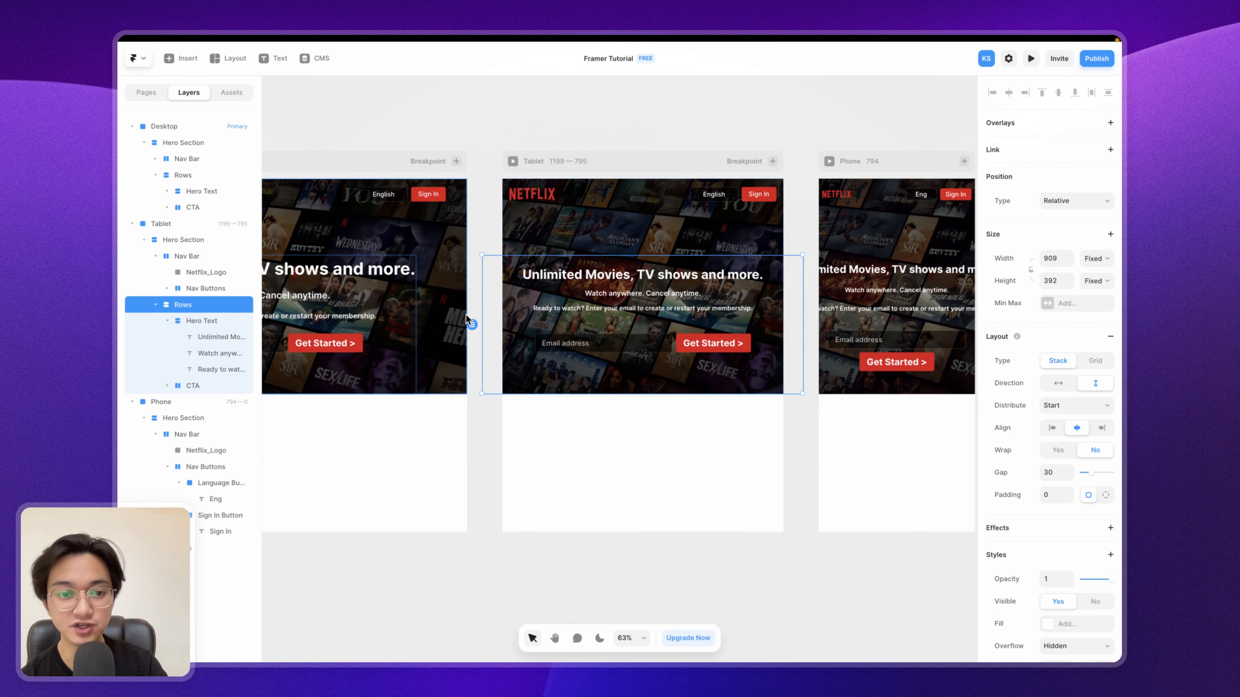
scroll(465, 314, left, 2)
scroll(443, 312, left, 5)
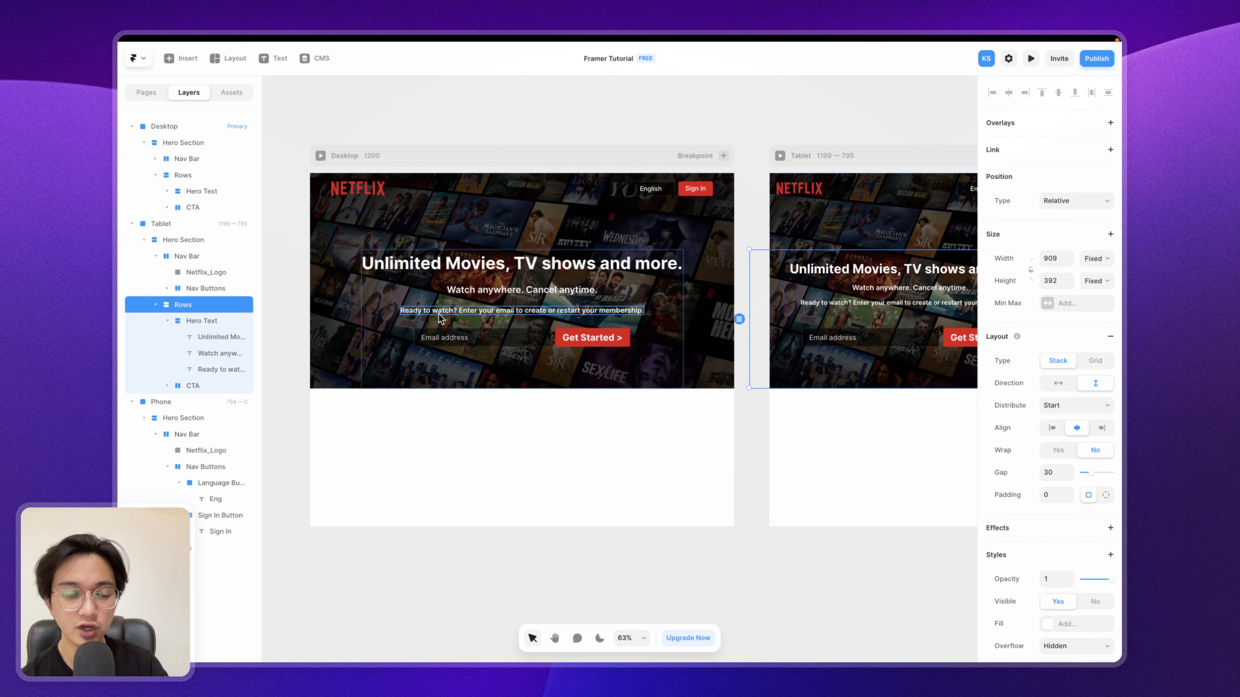
scroll(614, 227, right, 6)
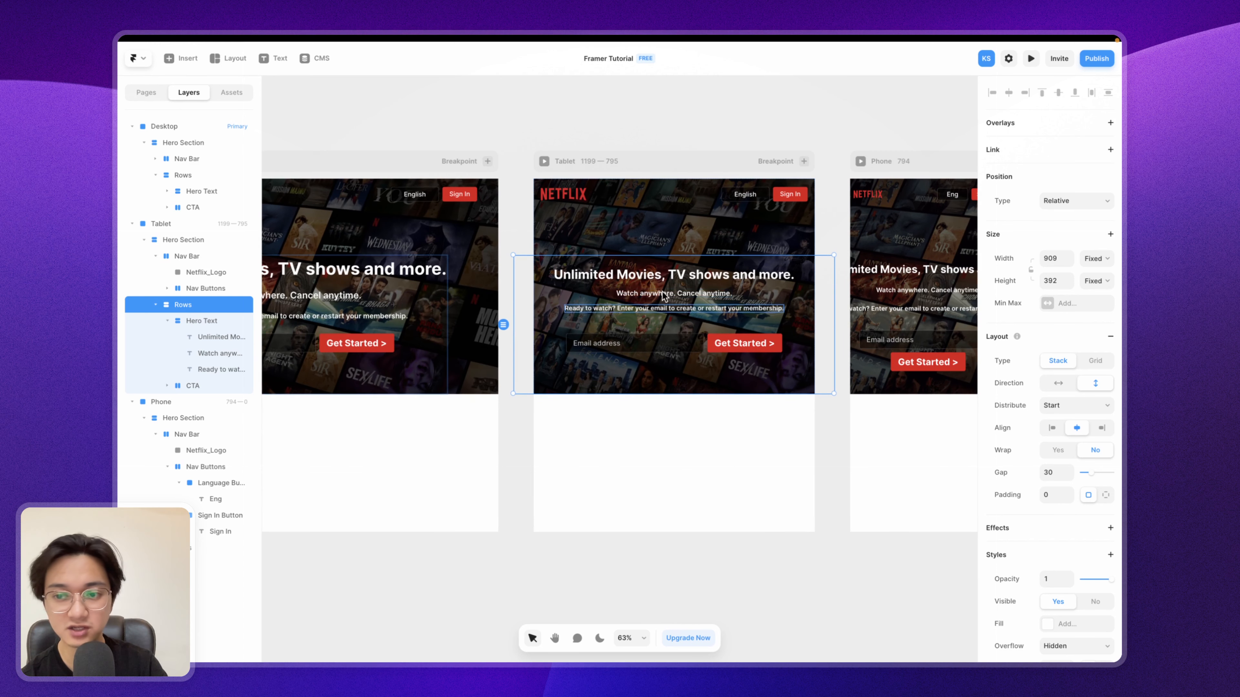
scroll(453, 316, left, 10)
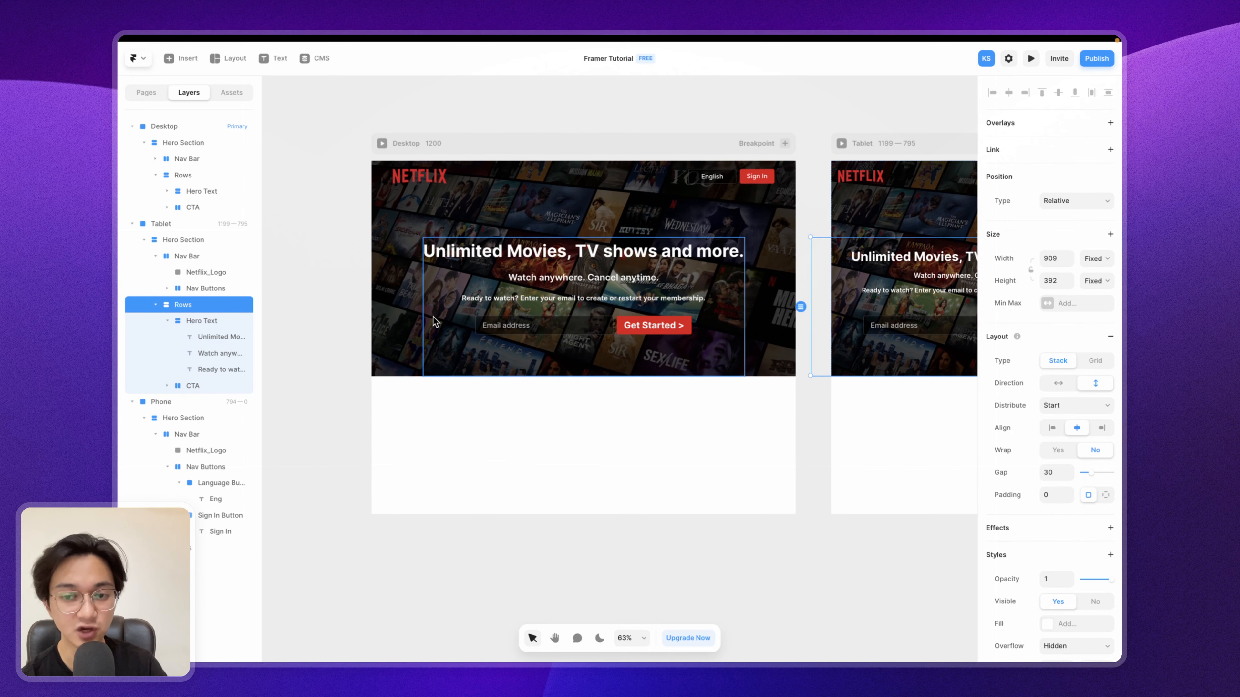
Step: Rename the stack holding the hero text and CTA as Lower Part
double_click(204, 306)
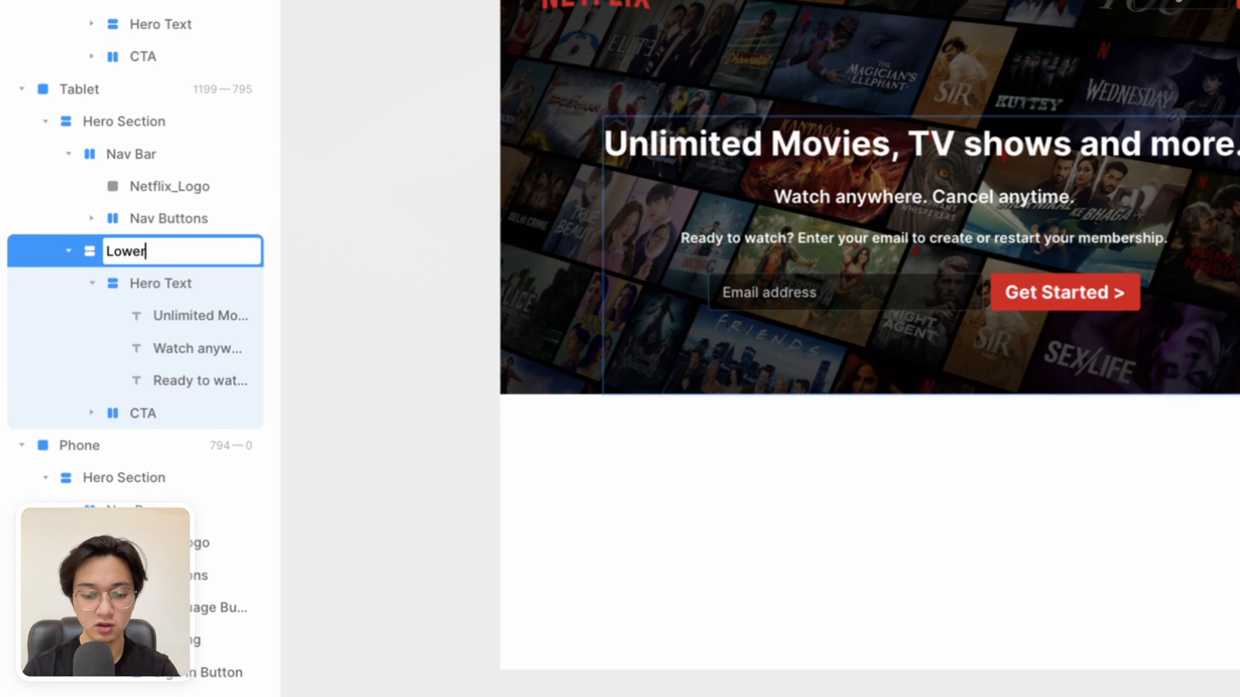
text(t)
key(Return)
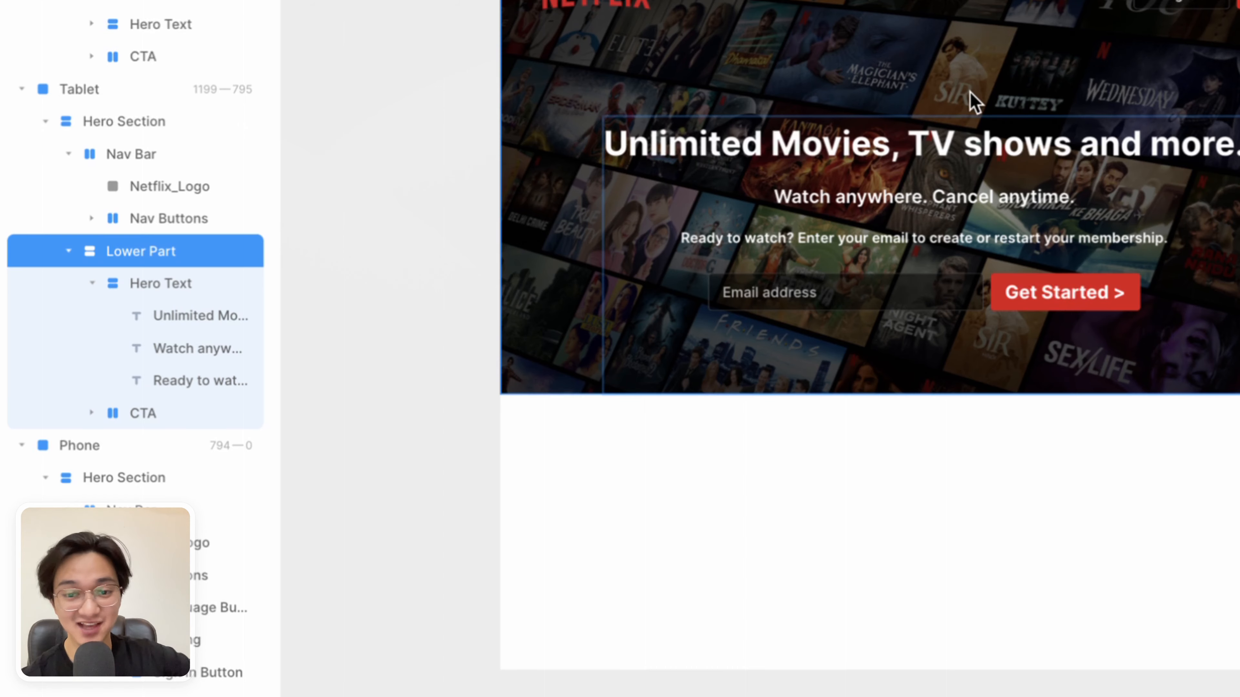
Step: Set the width of the Tablet breakpoint's Lower Part stack to Fill
scroll(972, 101, right, 8)
scroll(971, 103, right, 6)
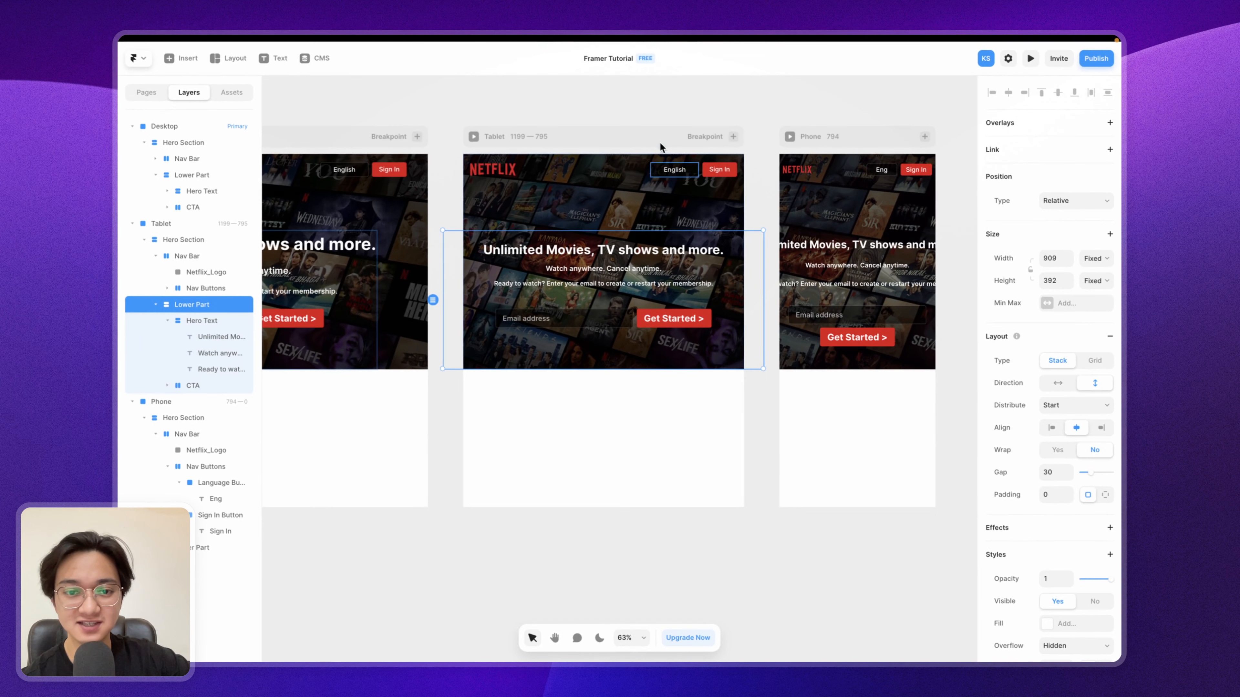
click(654, 136)
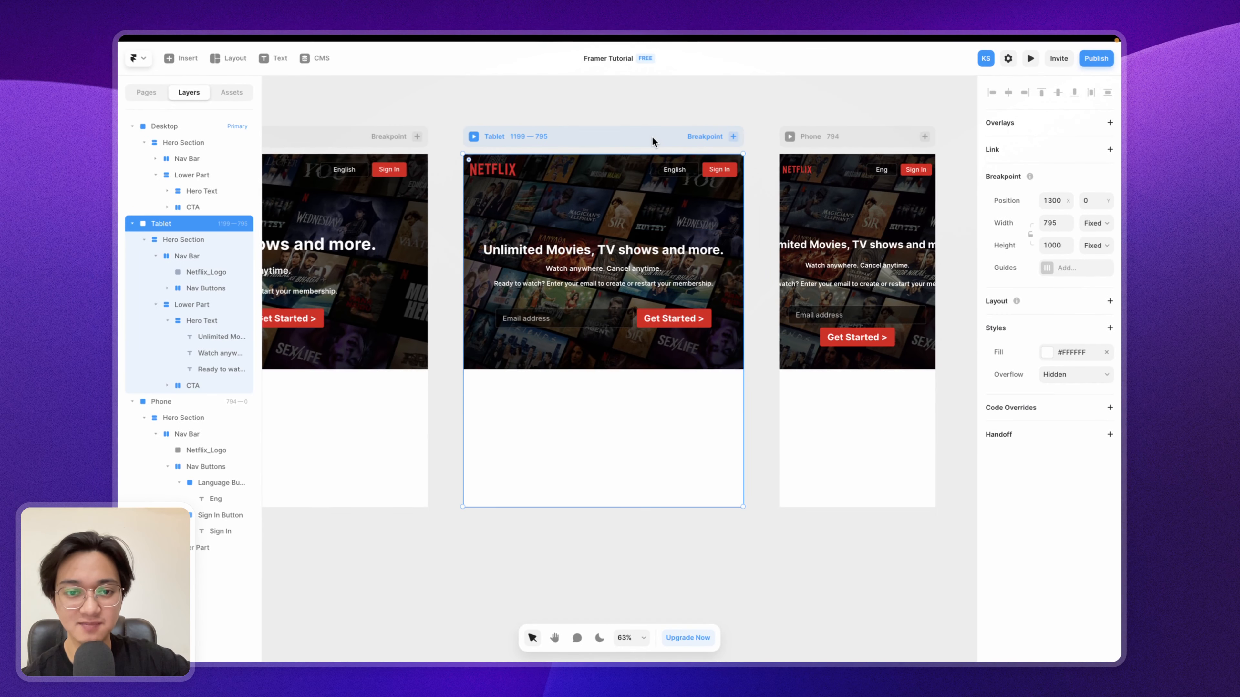
click(483, 313)
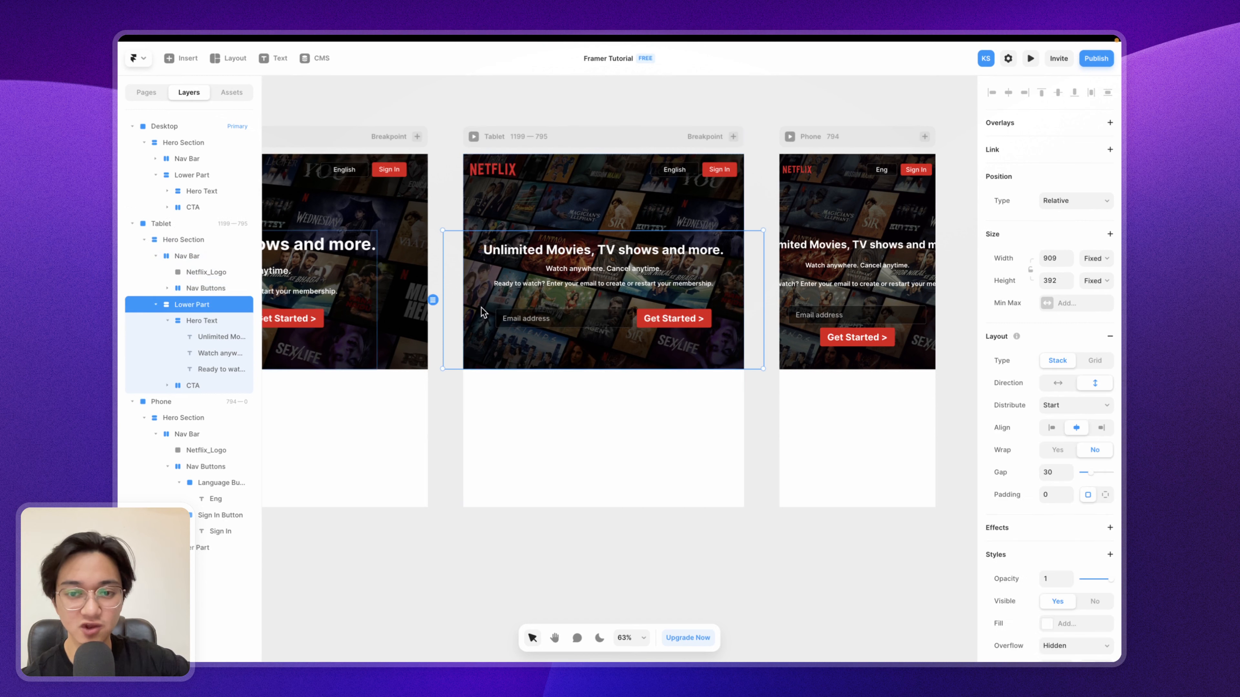
click(1092, 258)
click(1093, 282)
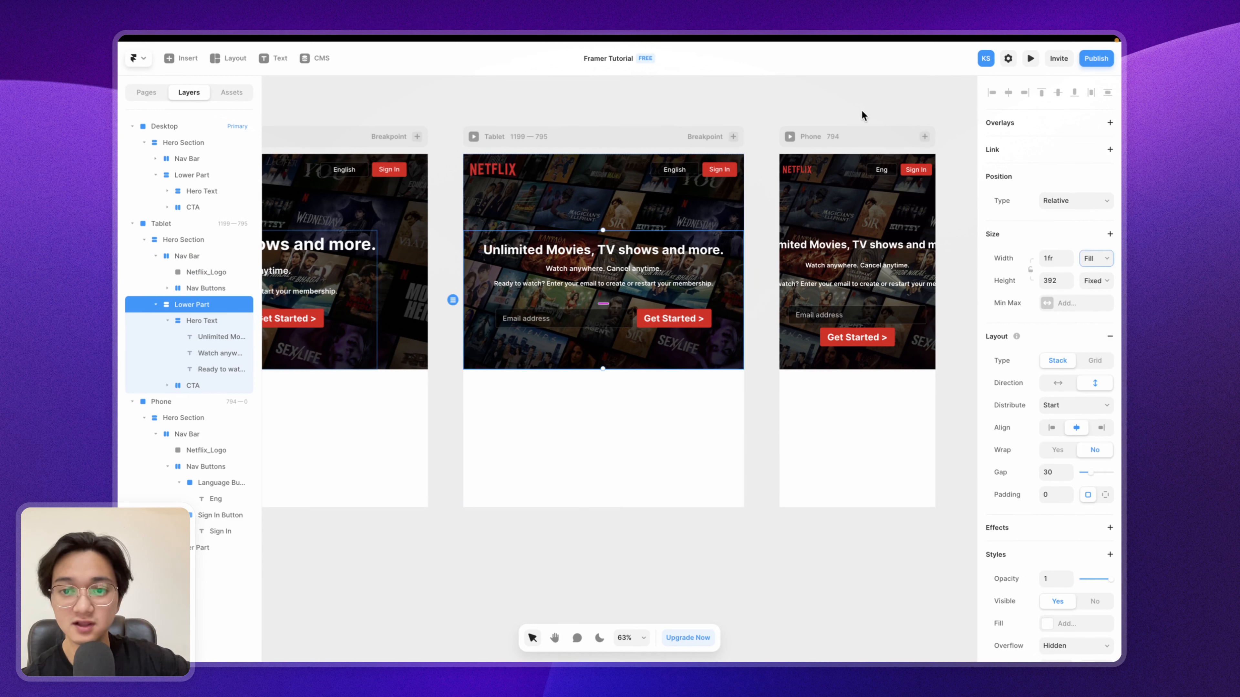
Step: Set the width of the Phone breakpoint's Lower Part stack to Fill
click(863, 136)
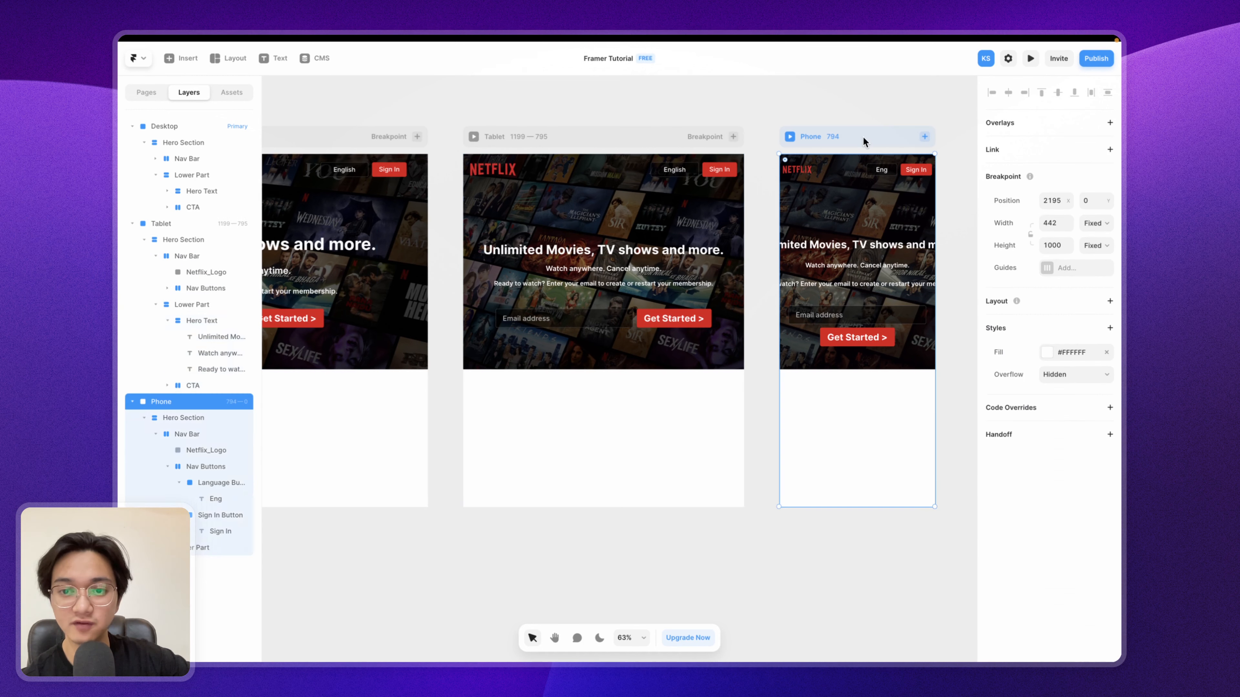
click(908, 296)
click(1106, 260)
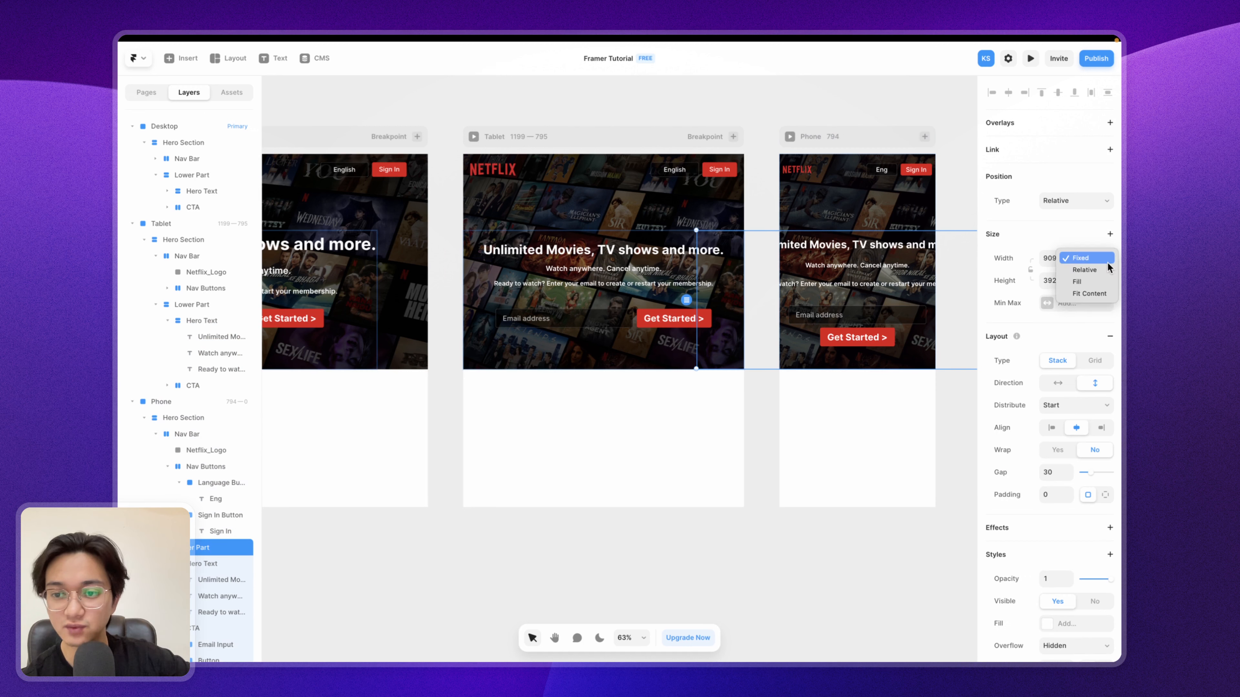
click(1084, 282)
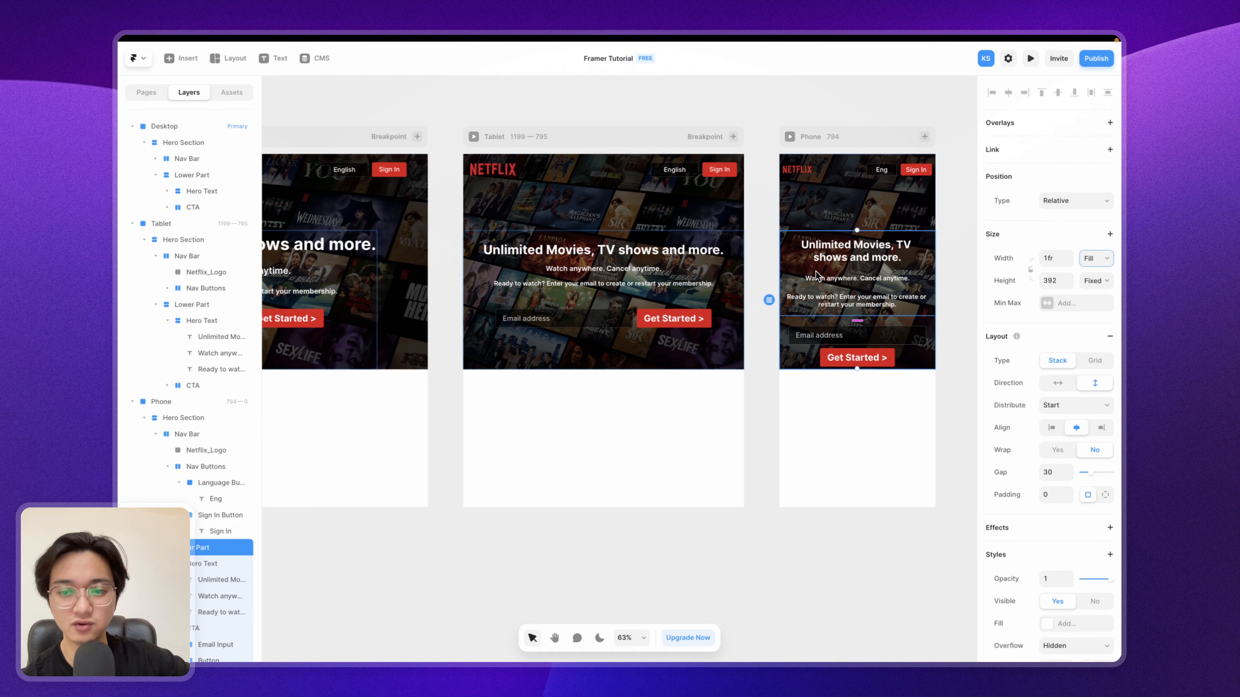
Step: Preview the page, widening it from the Phone layout to about 1750 px to check how the hero section responds
scroll(749, 275, left, 5)
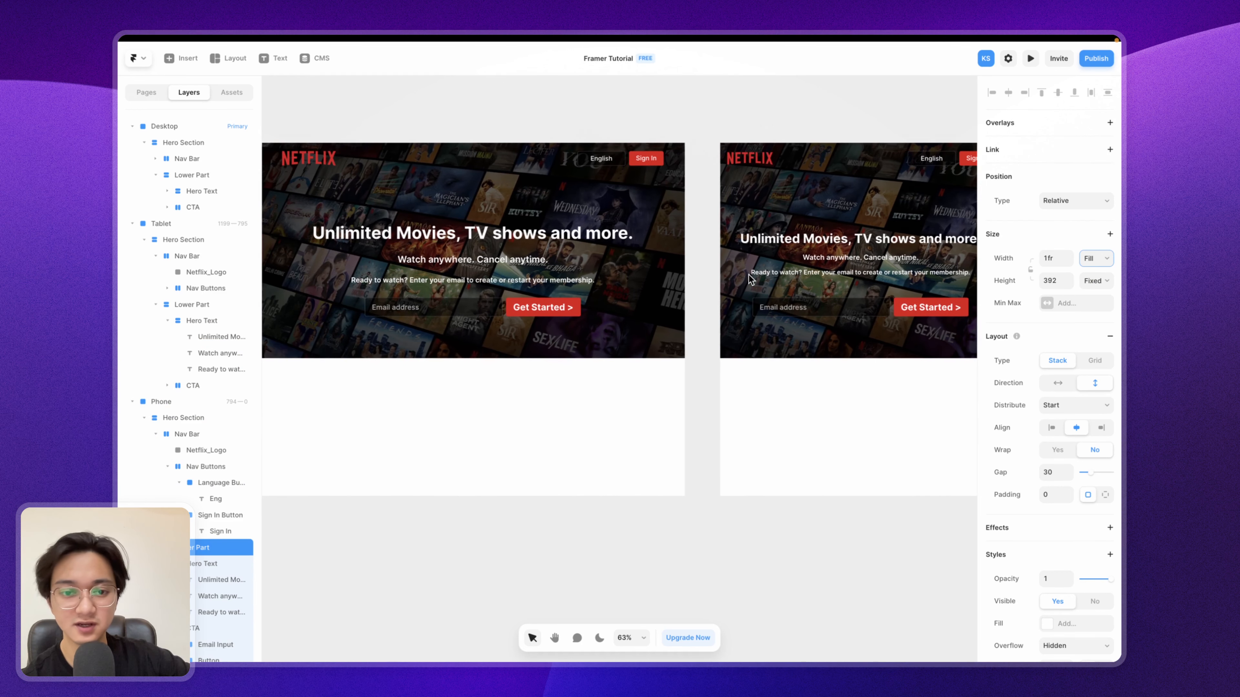
key(ctrl+Left)
key(ctrl+Right)
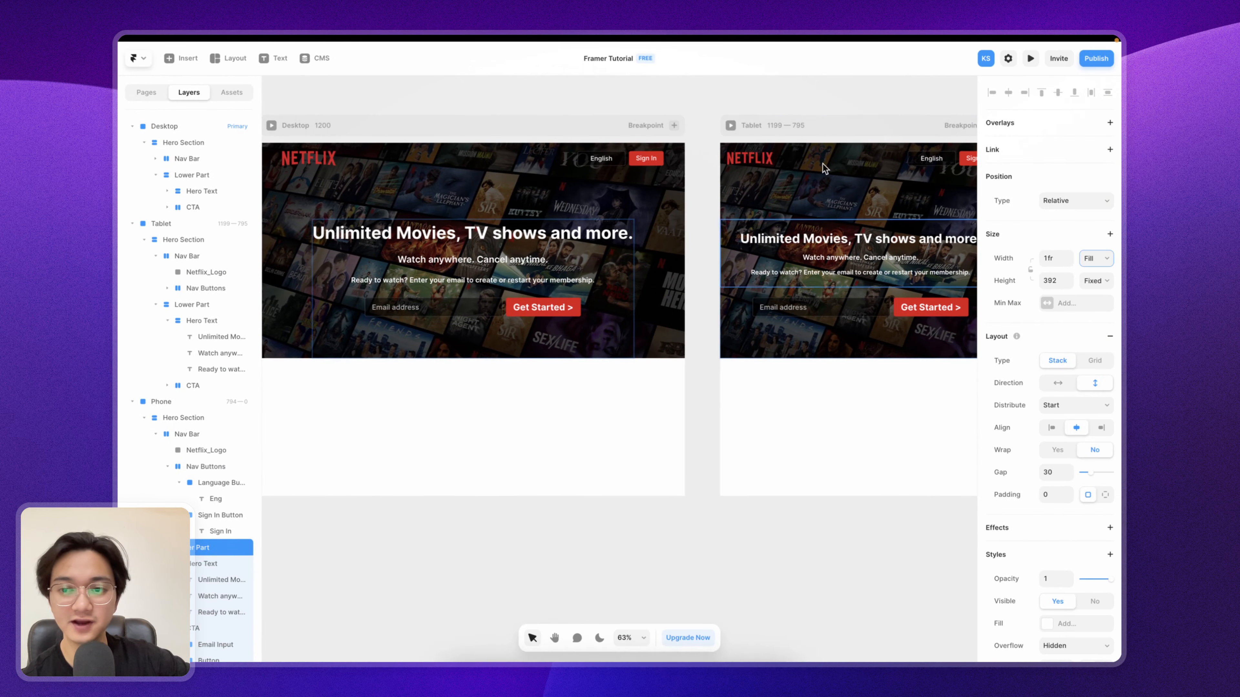
click(1030, 59)
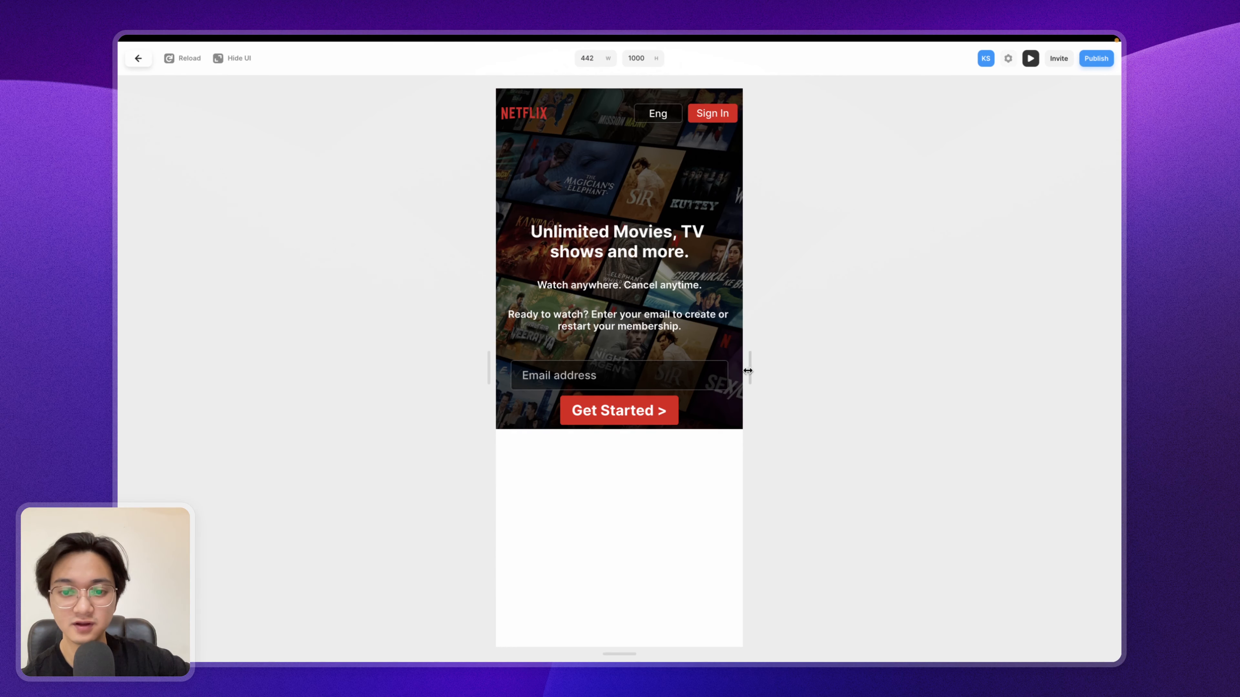
drag(746, 371, 1118, 336)
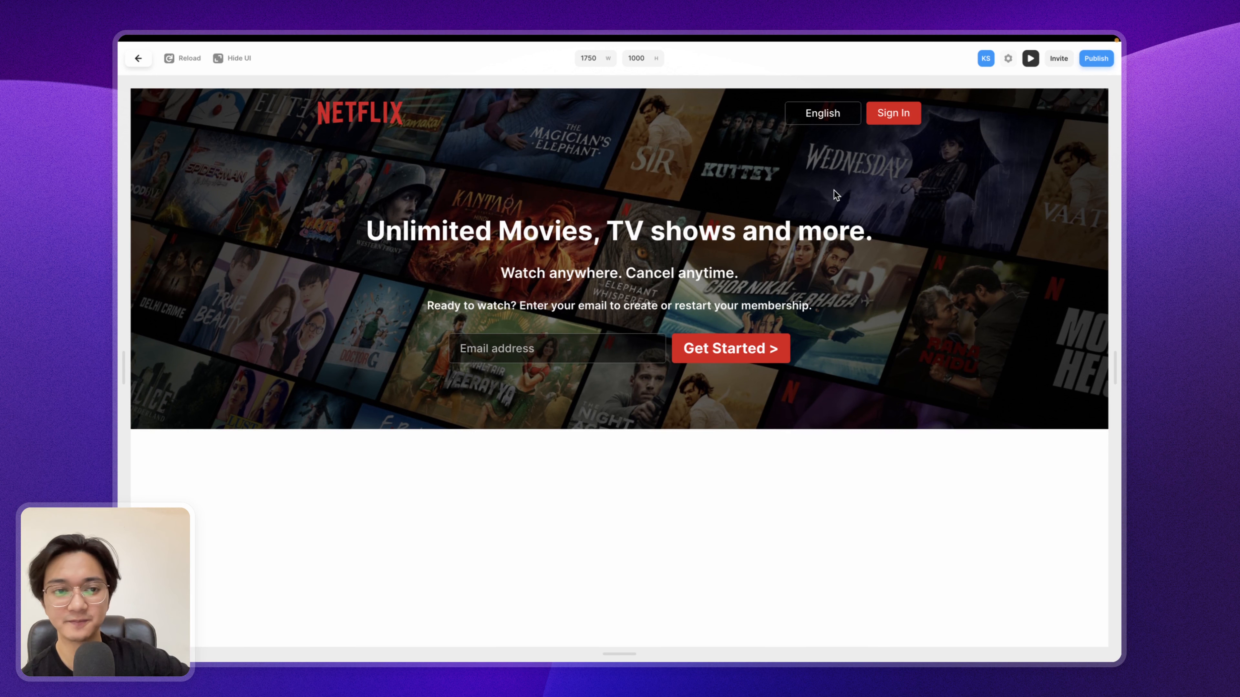
click(140, 60)
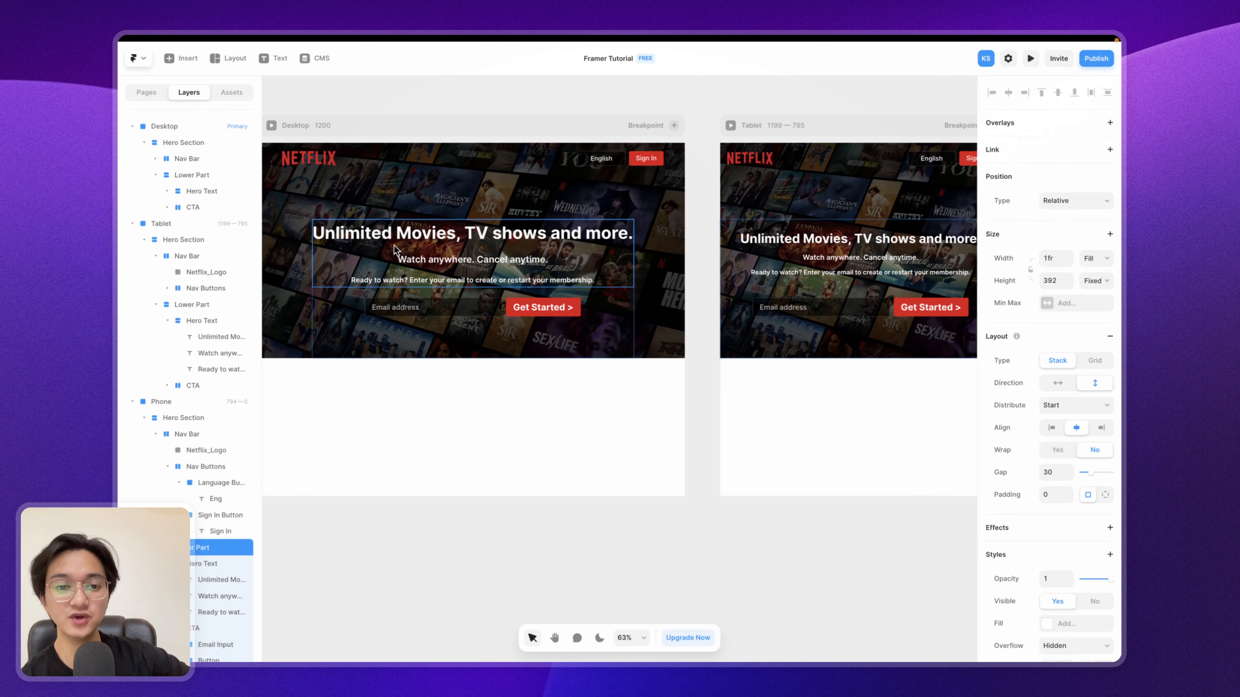
Step: Switch to Chrome and examine the feature sections below the hero on the Netflix site
scroll(395, 249, left, 4)
scroll(394, 248, up, 1)
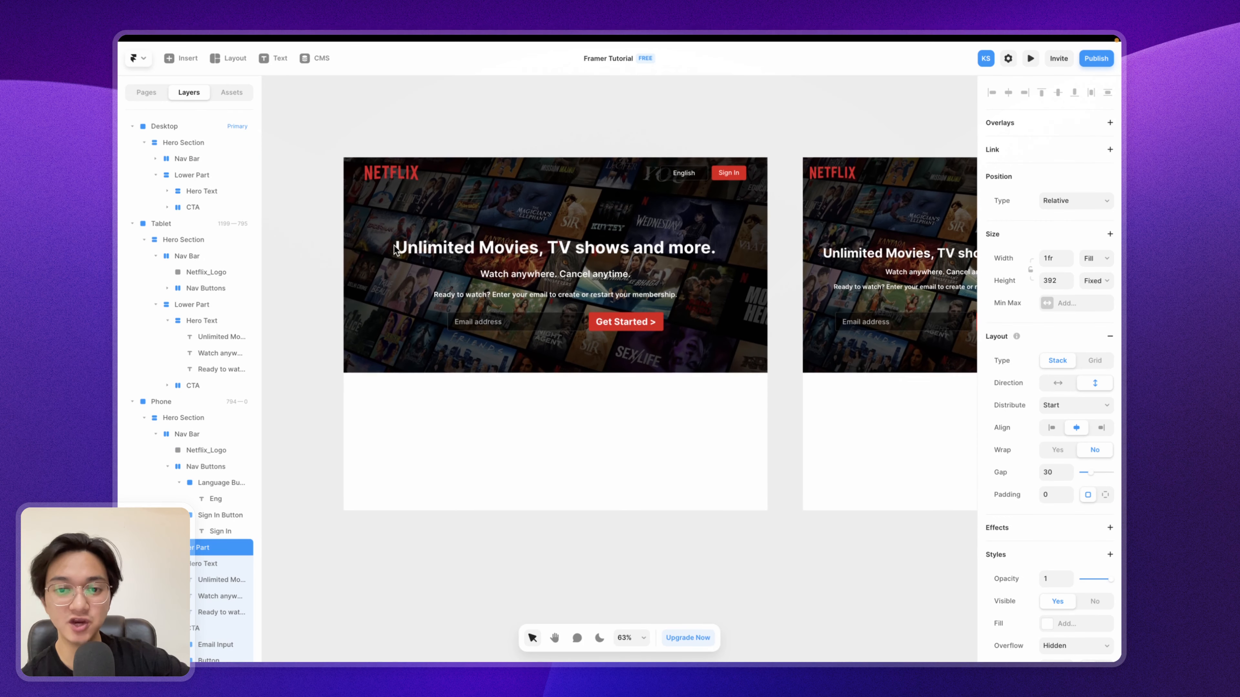
scroll(753, 233, right, 10)
scroll(754, 234, left, 14)
scroll(754, 233, right, 5)
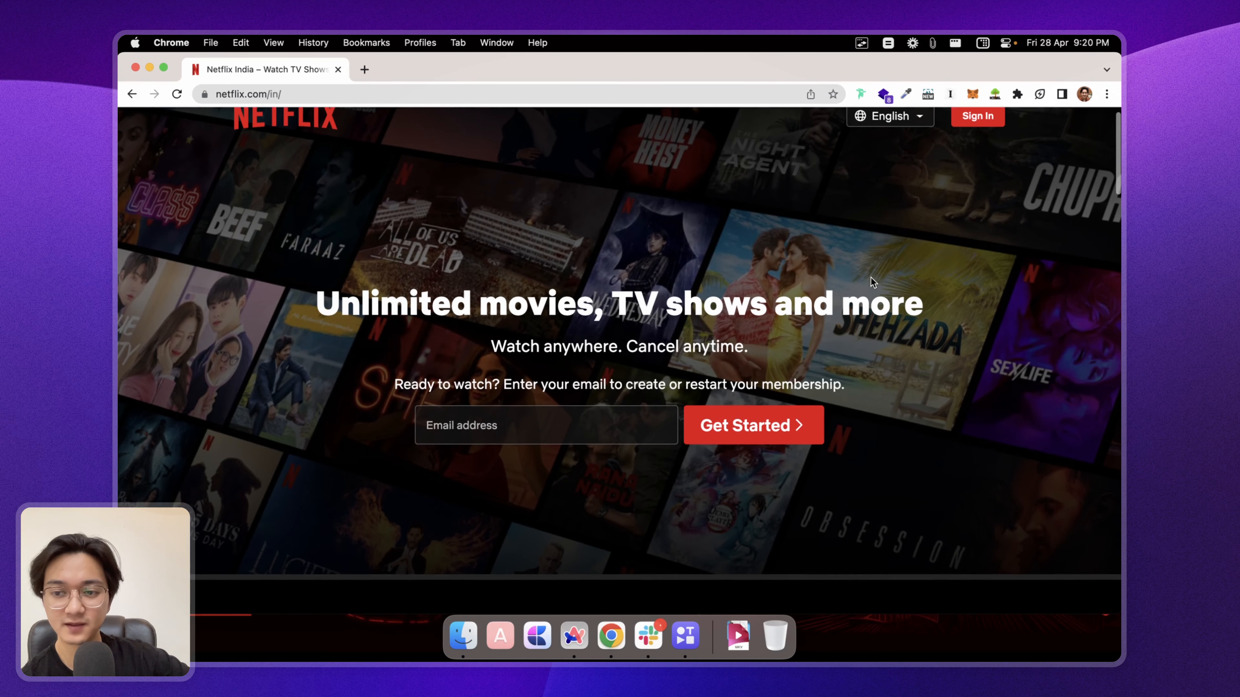
scroll(872, 279, down, 10)
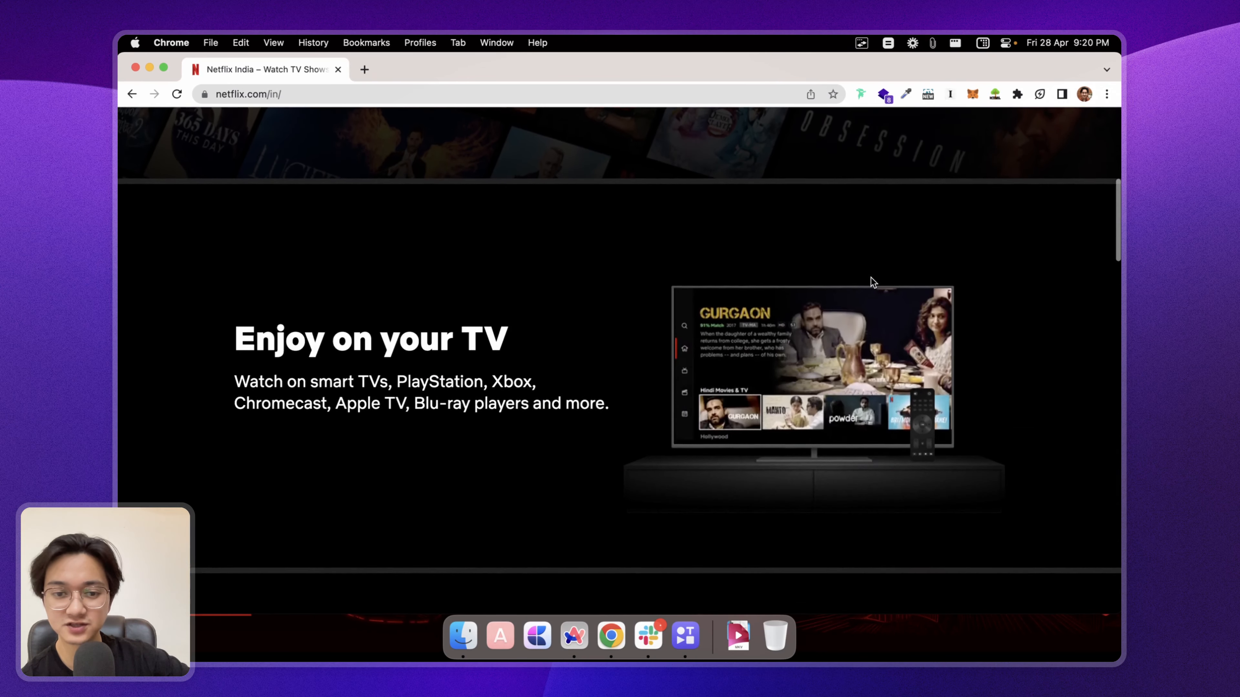
scroll(873, 282, down, 12)
scroll(873, 282, up, 5)
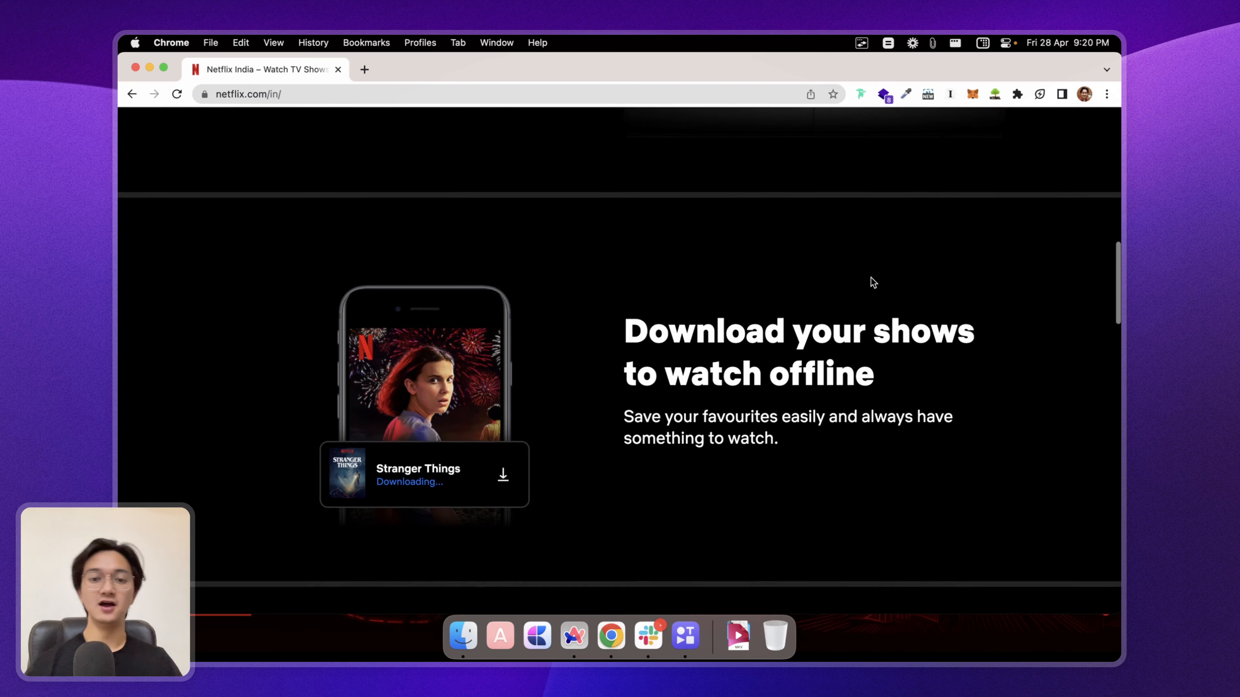
scroll(872, 282, up, 1)
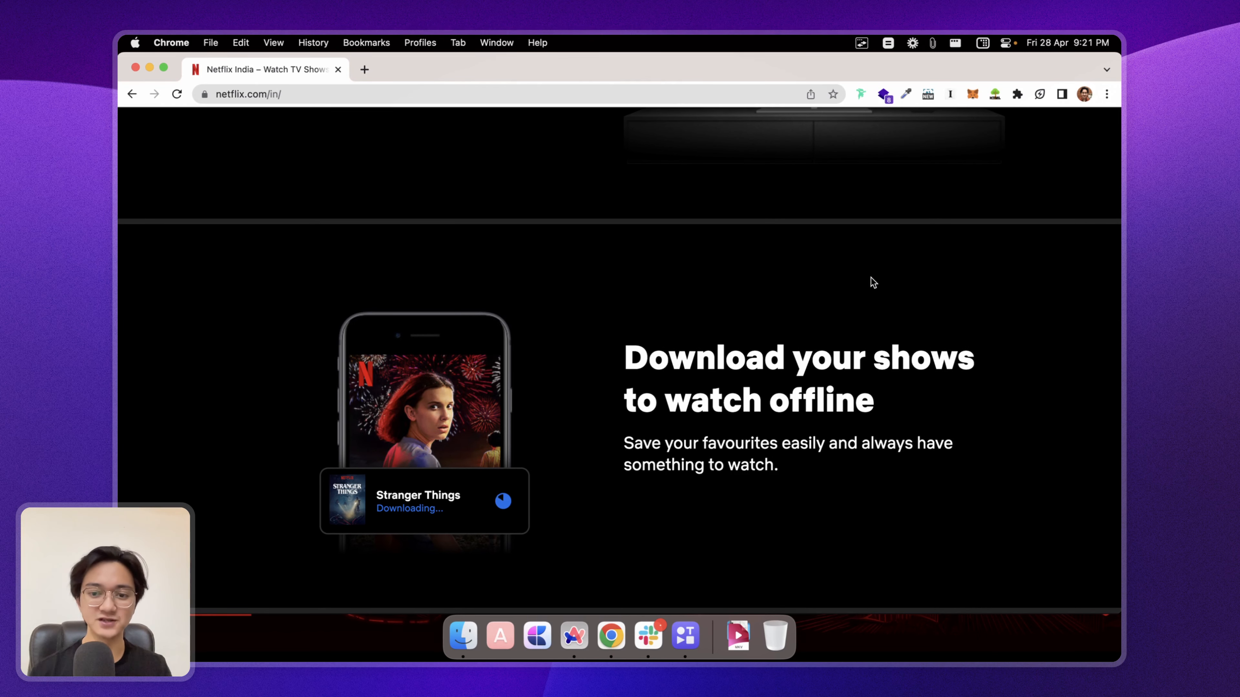
scroll(874, 283, down, 7)
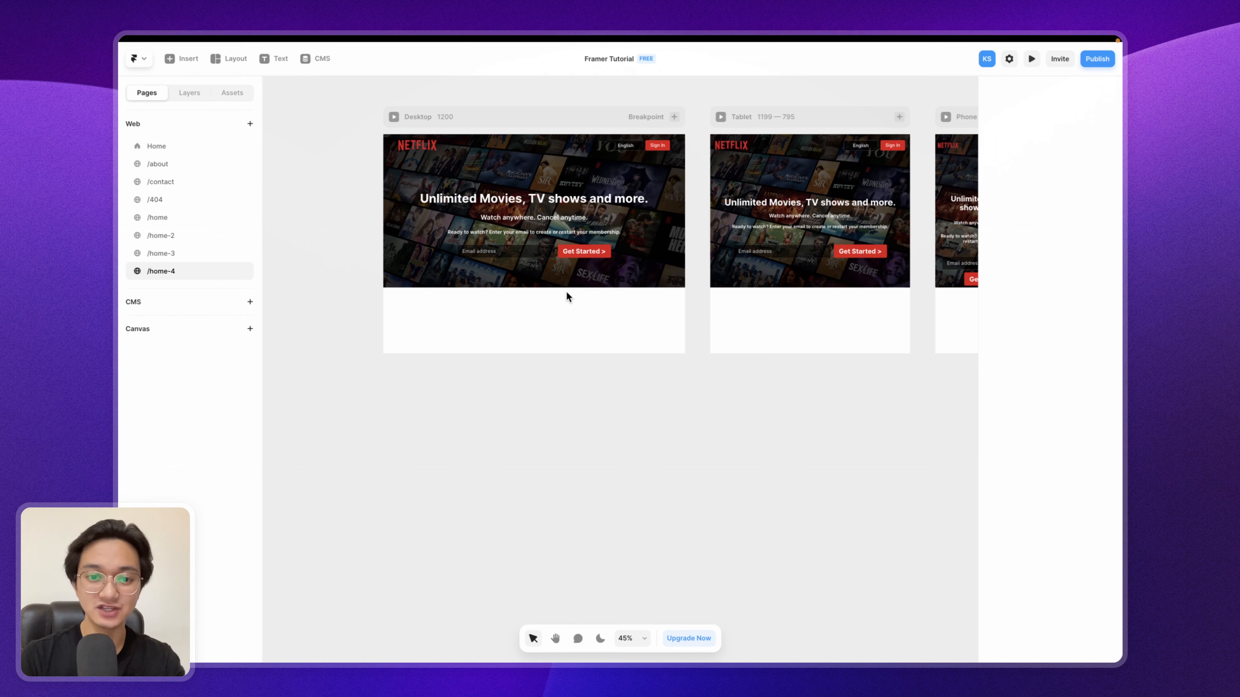
Step: Examine the layout of Netflix's Enjoy on your TV section and the gray dividers around it in Chrome
key(ctrl+Left)
key(super+Tab)
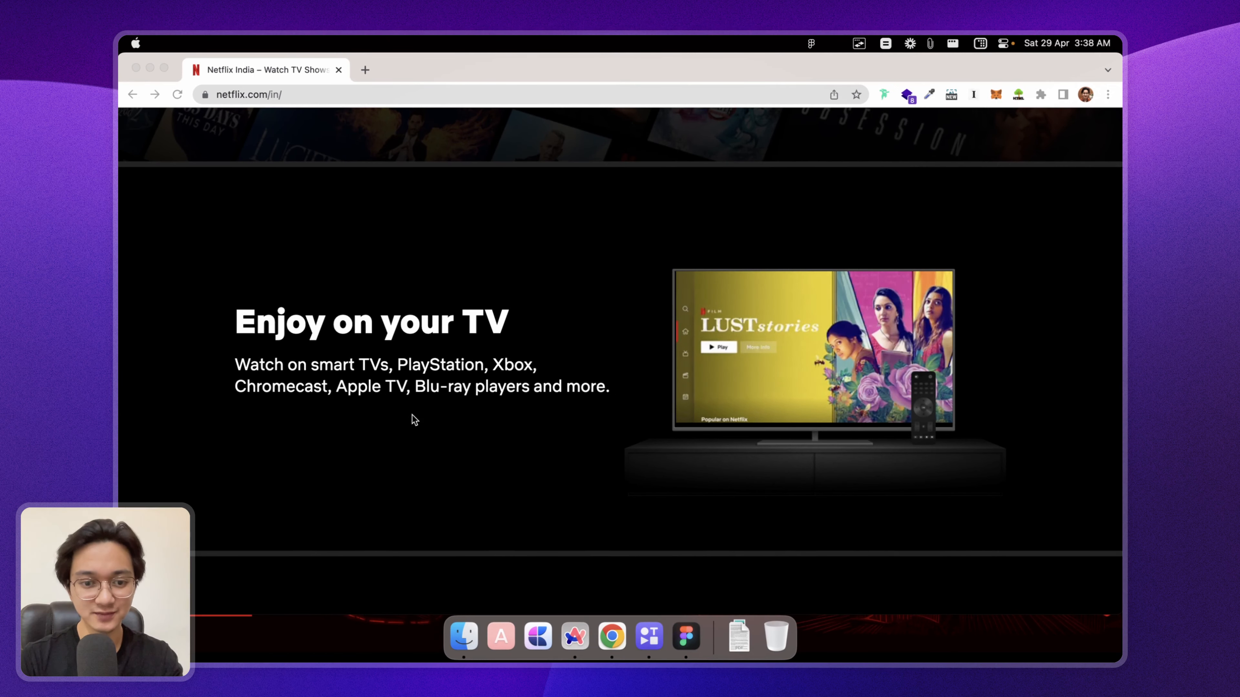
scroll(516, 257, down, 2)
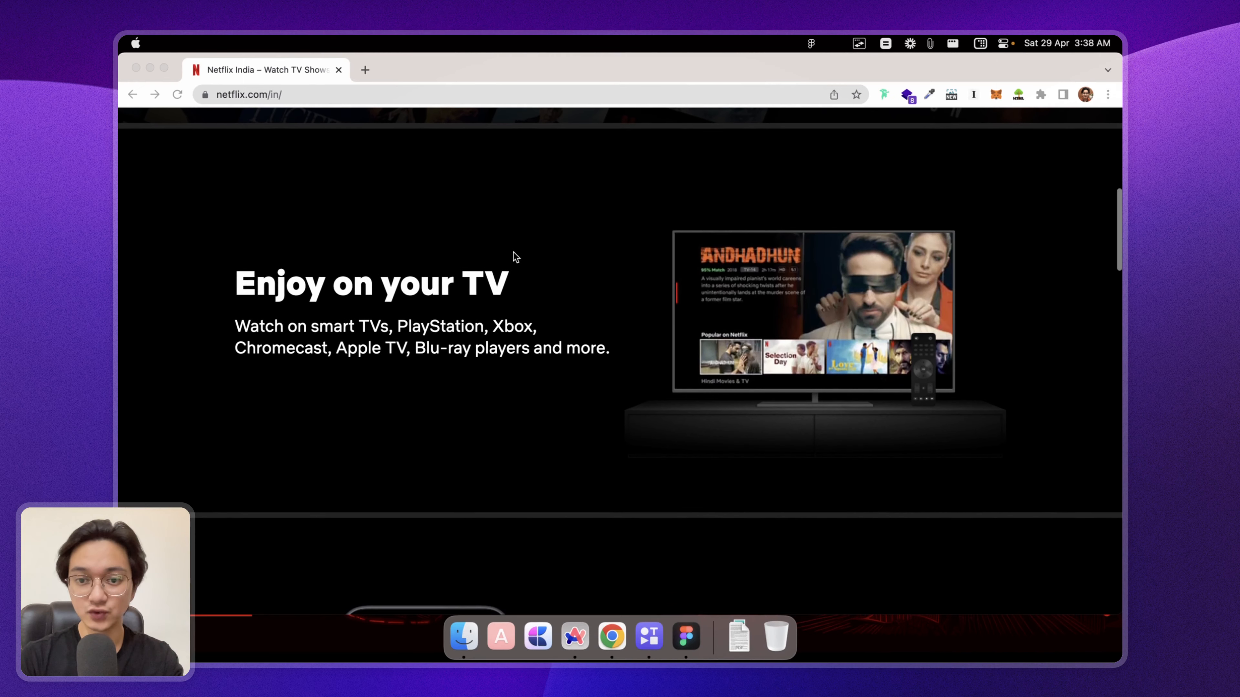
scroll(527, 240, up, 3)
scroll(514, 226, down, 5)
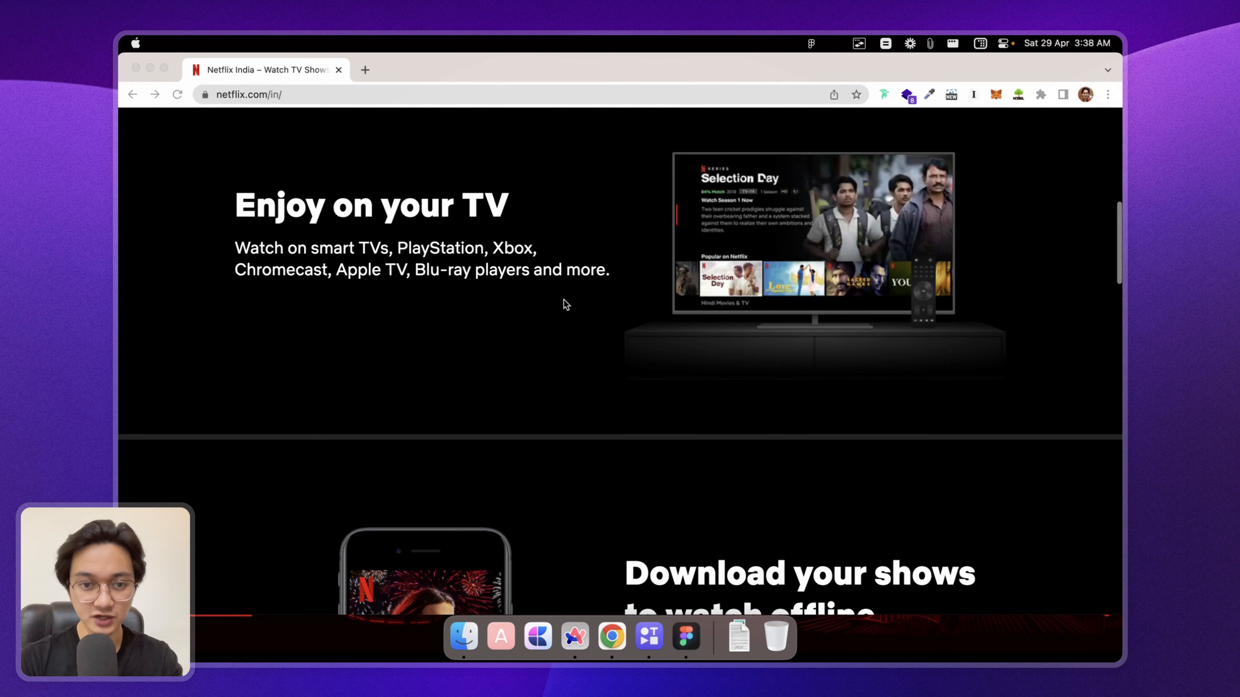
scroll(566, 304, up, 5)
click(126, 180)
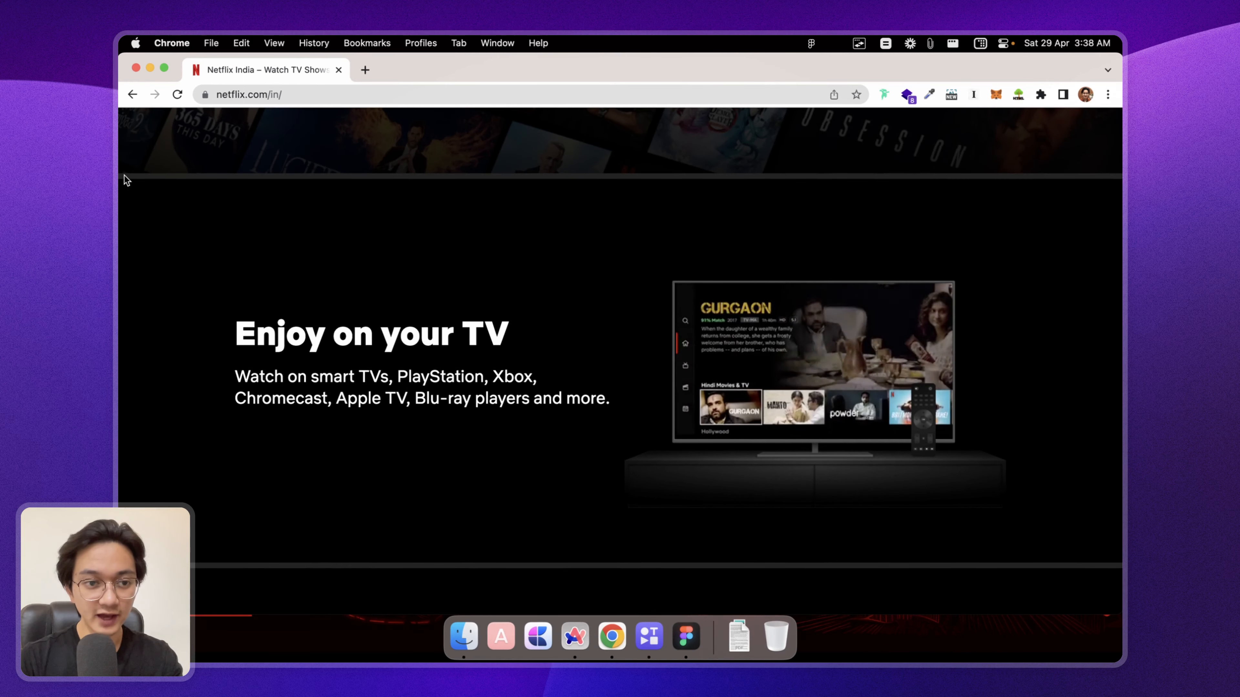
key(ctrl+Right)
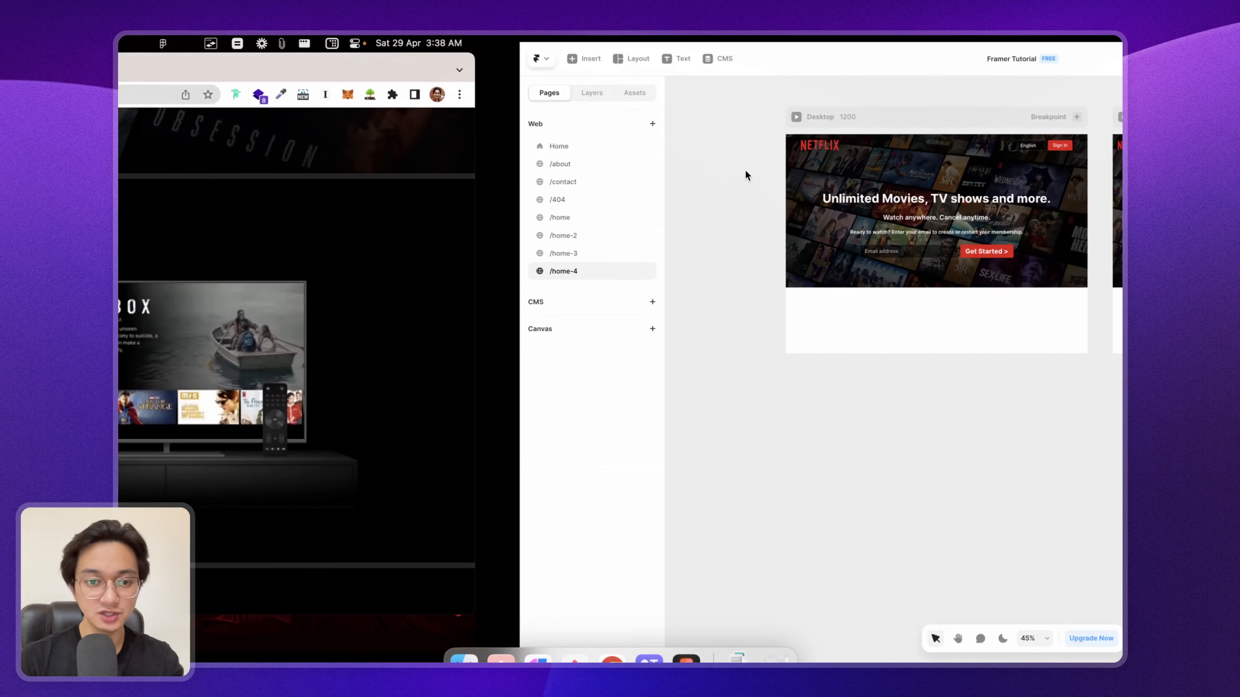
Step: Draw a full-width strip 28 px high directly below the Desktop hero section and fill it with gray
key(f)
drag(384, 288, 686, 295)
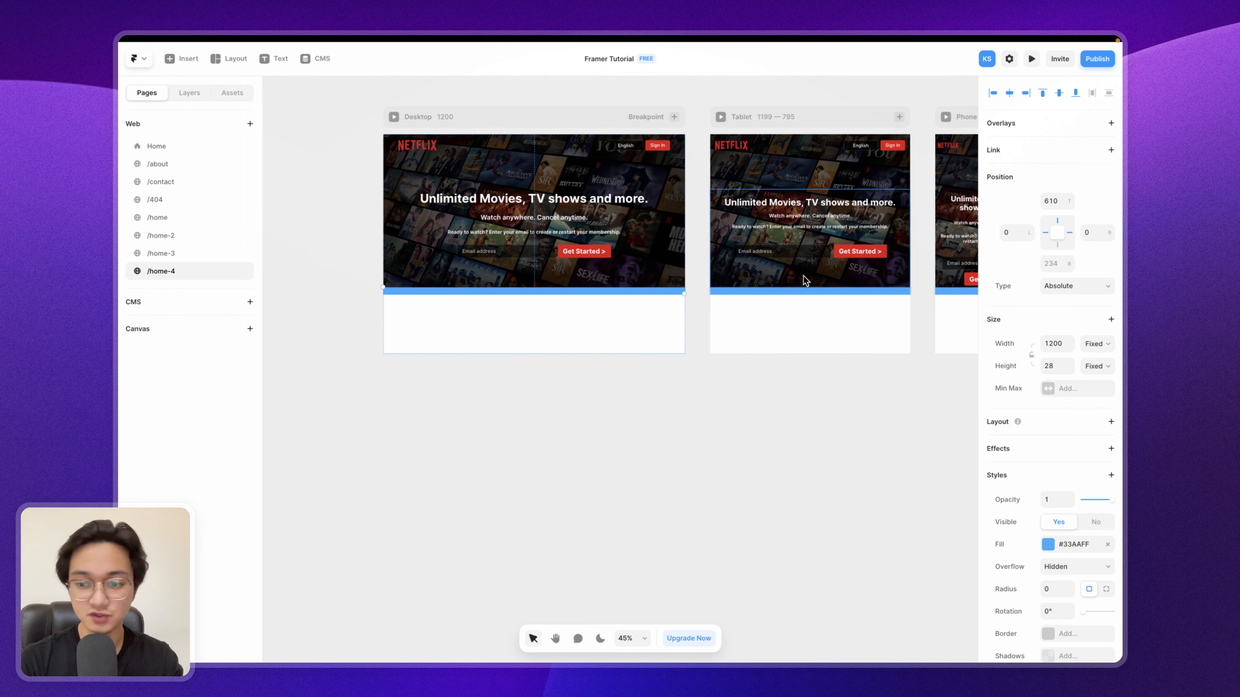
click(1046, 545)
drag(874, 526, 795, 520)
click(632, 436)
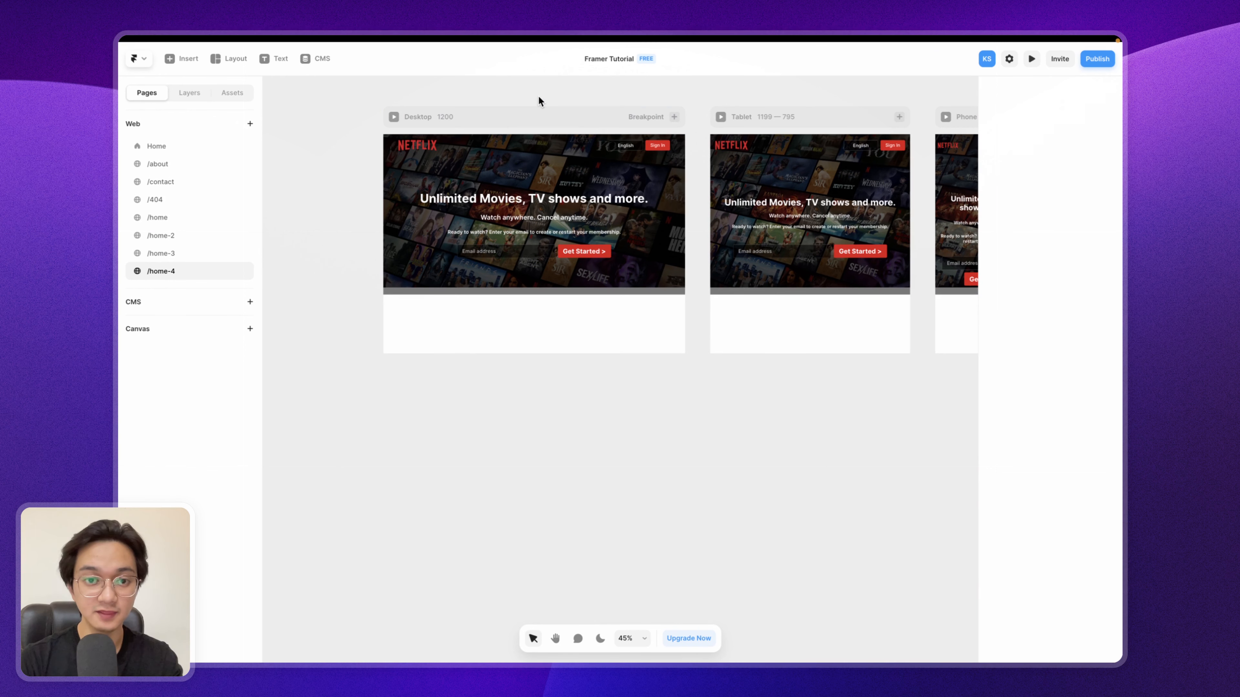
Step: Lengthen the Desktop breakpoint to about 2114 px and draw a full-width frame about 576 px high below the gray strip
click(536, 113)
drag(516, 353, 498, 662)
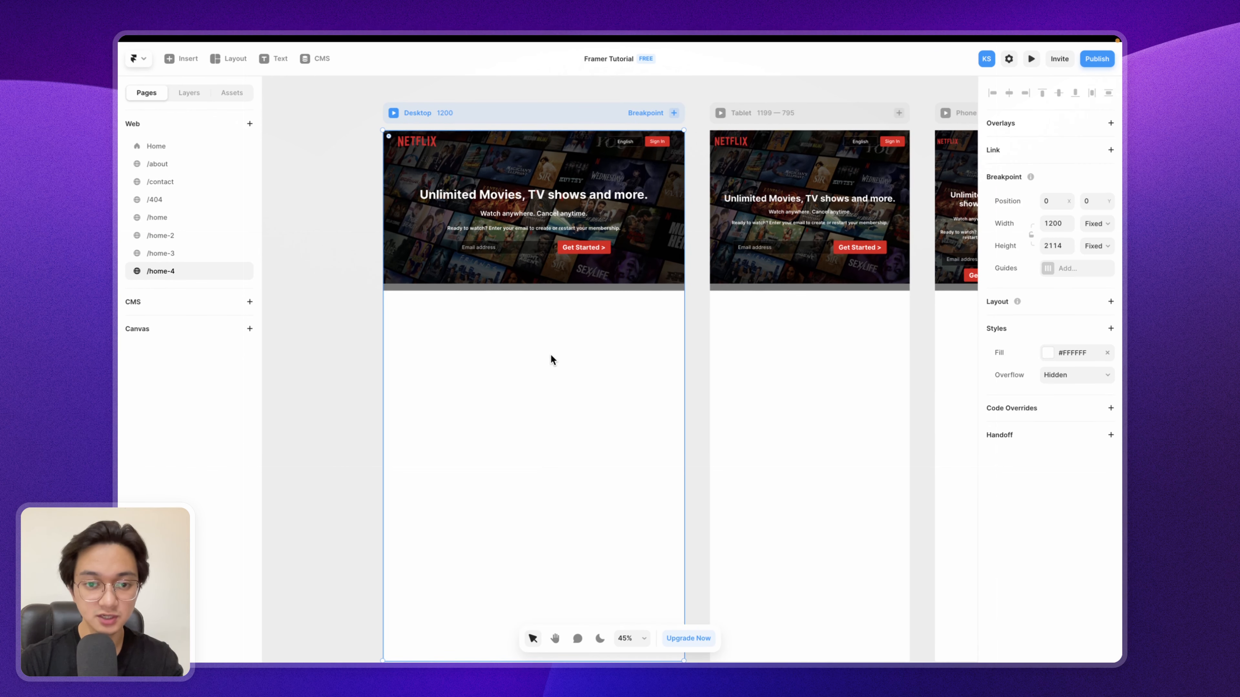
key(f)
mouse_move(386, 293)
mouse_down()
mouse_move(521, 338)
mouse_move(728, 490)
mouse_move(686, 479)
mouse_move(683, 435)
mouse_up()
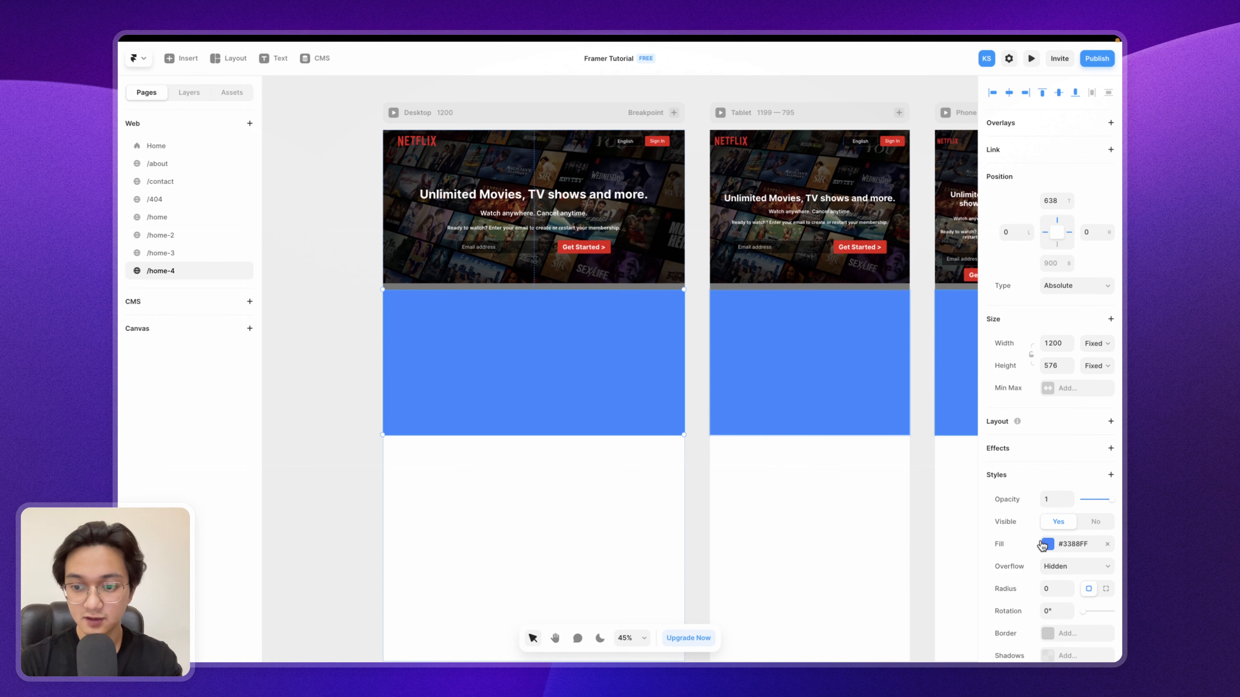
Step: Fill the new full-width frame with solid black, #000000
click(1044, 544)
click(888, 517)
drag(888, 516, 832, 552)
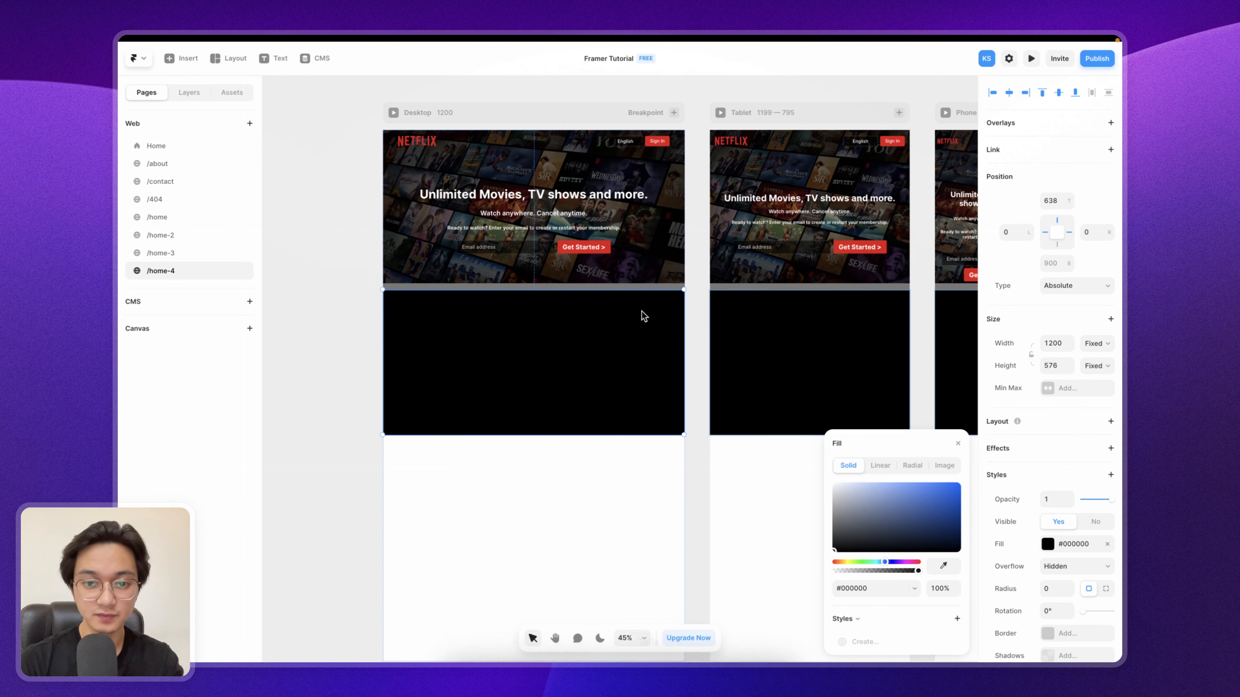
click(688, 322)
scroll(560, 314, up, 5)
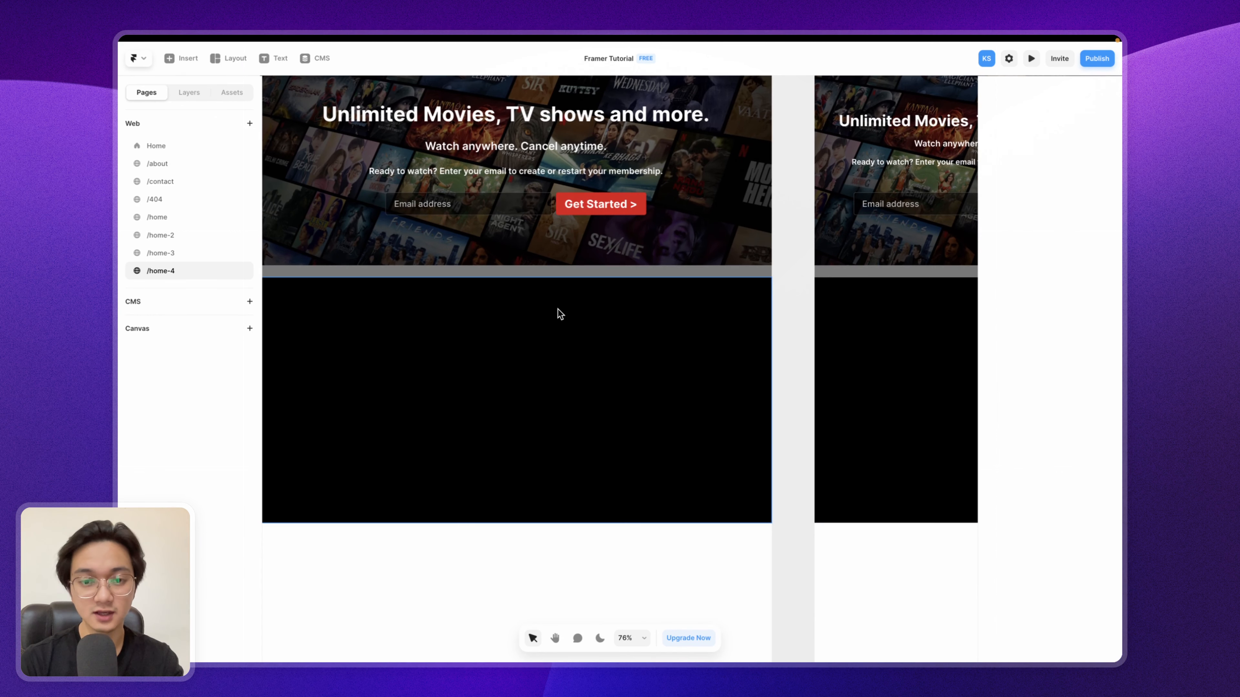
scroll(554, 323, down, 5)
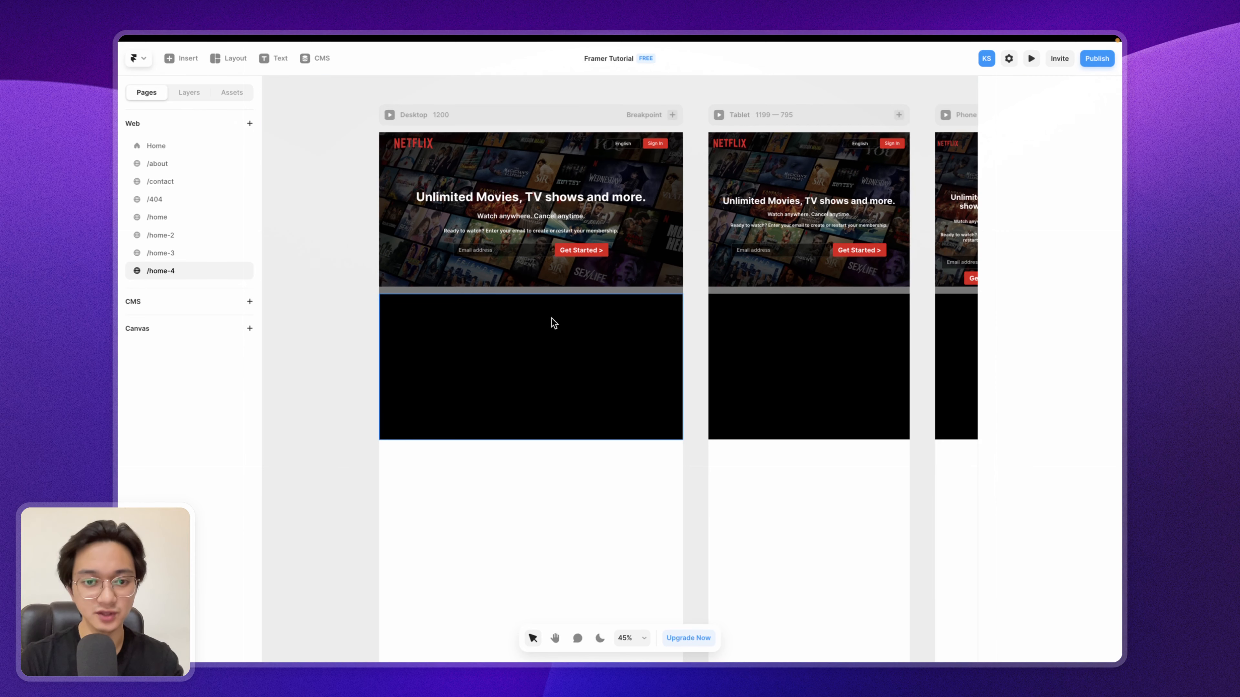
Step: Delete the thin gray strip below the hero and set the Desktop breakpoint's fill to dark gray #545454
click(576, 290)
key(Delete)
click(505, 110)
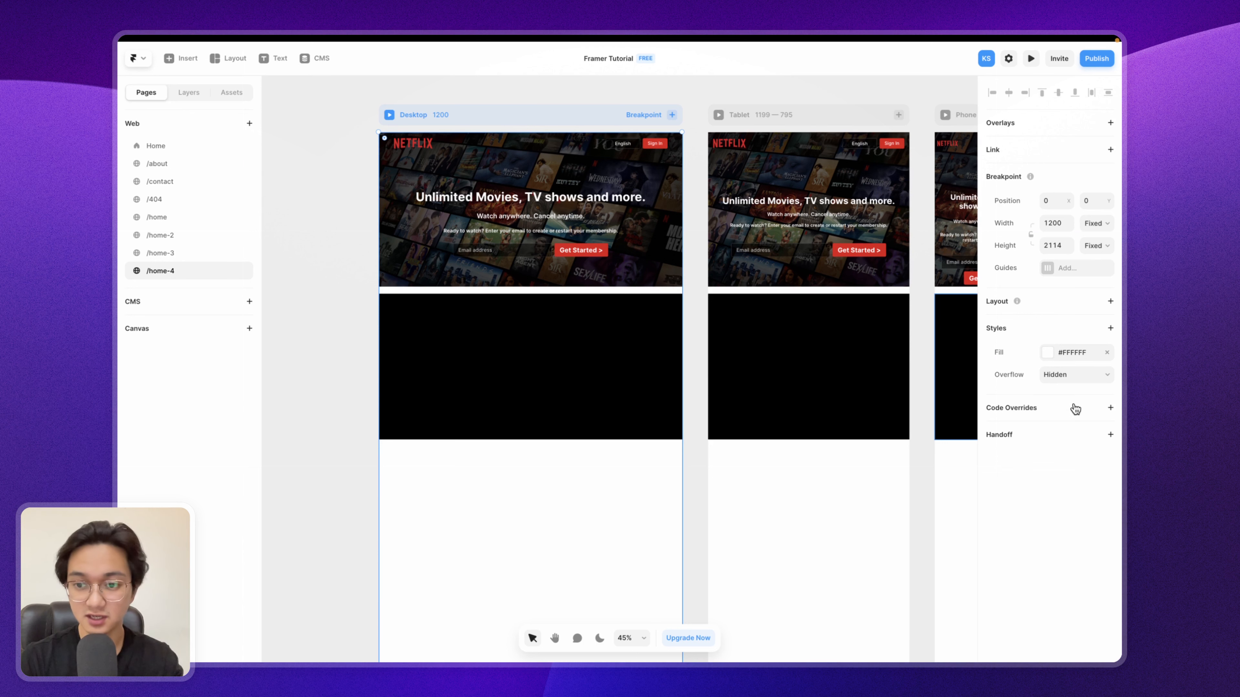
click(1047, 352)
drag(919, 407, 650, 605)
drag(877, 439, 810, 444)
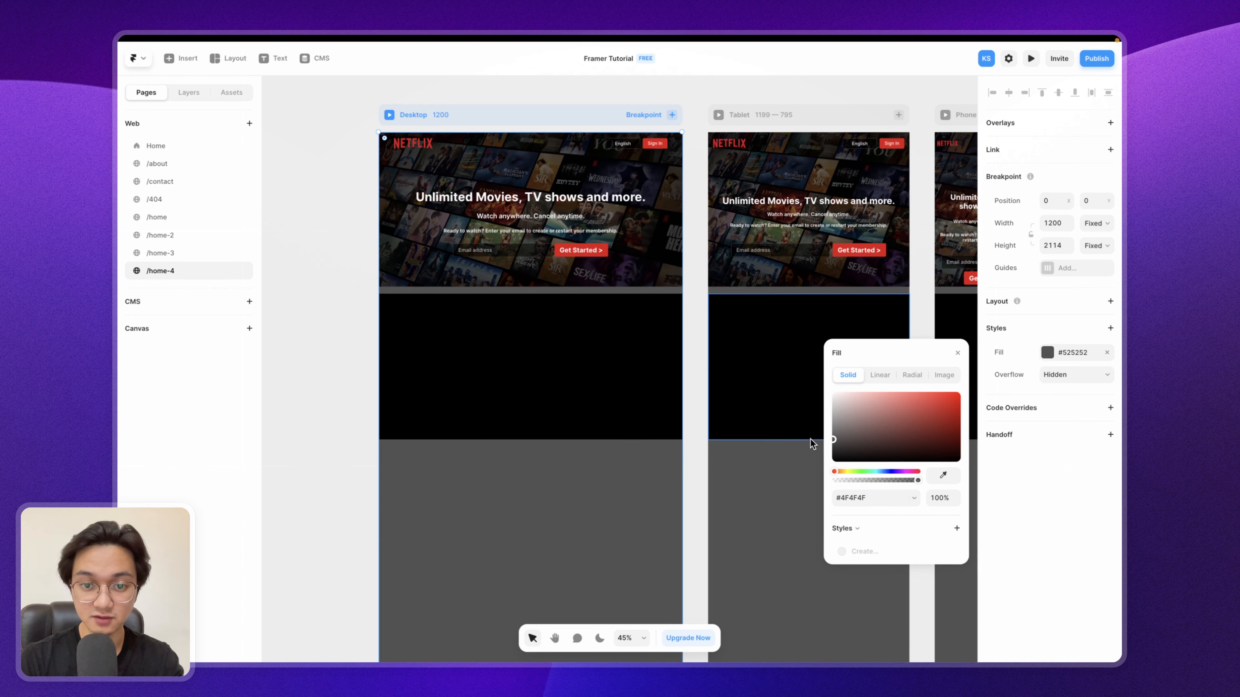
click(695, 328)
Step: Lengthen the Desktop breakpoint to about 4059 px high
scroll(694, 327, down, 5)
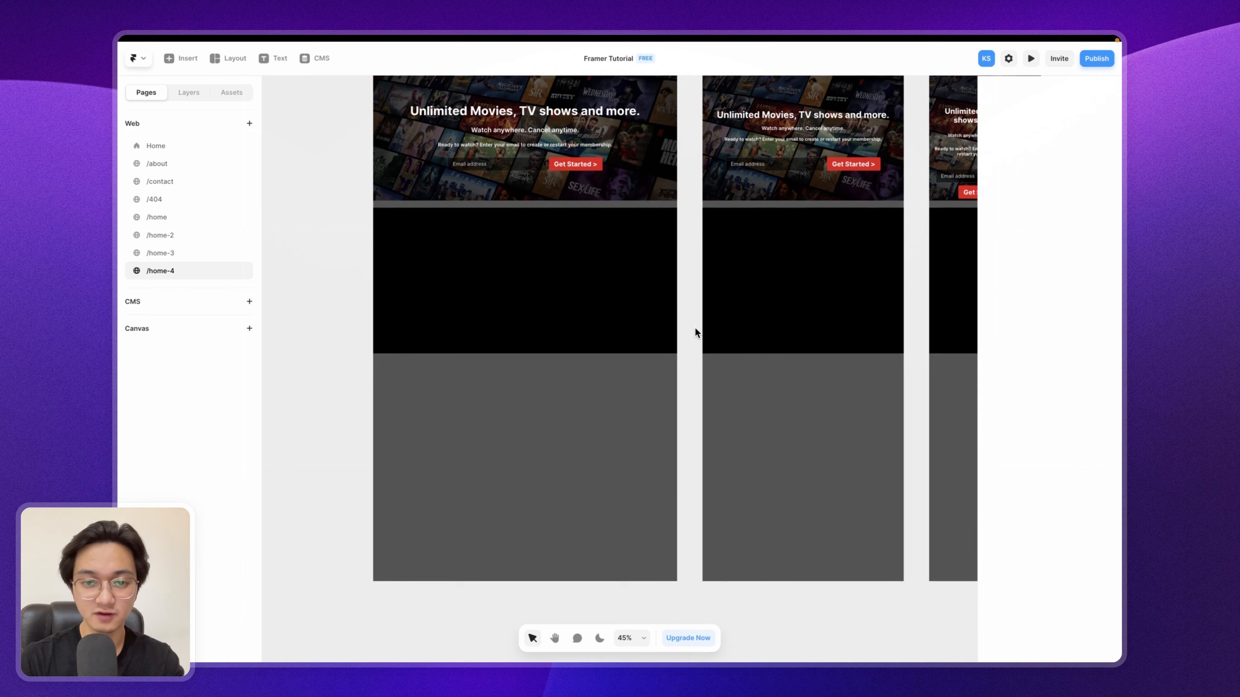
scroll(694, 327, down, 10)
click(670, 262)
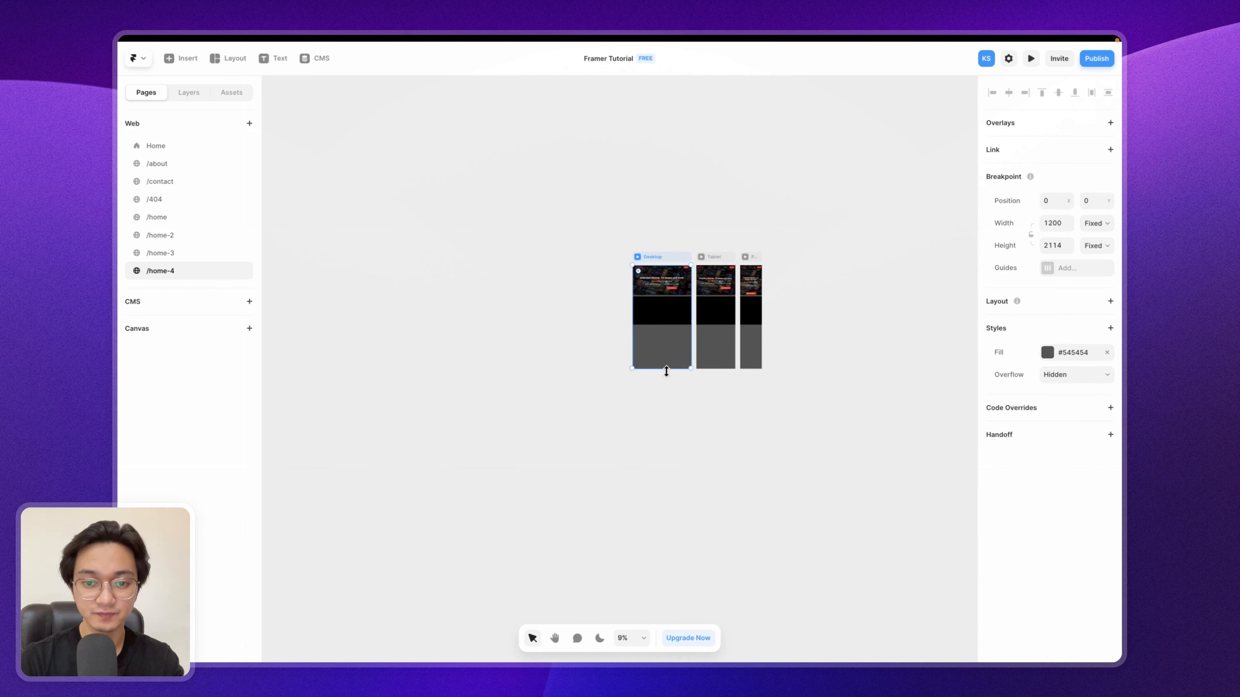
drag(665, 368, 665, 464)
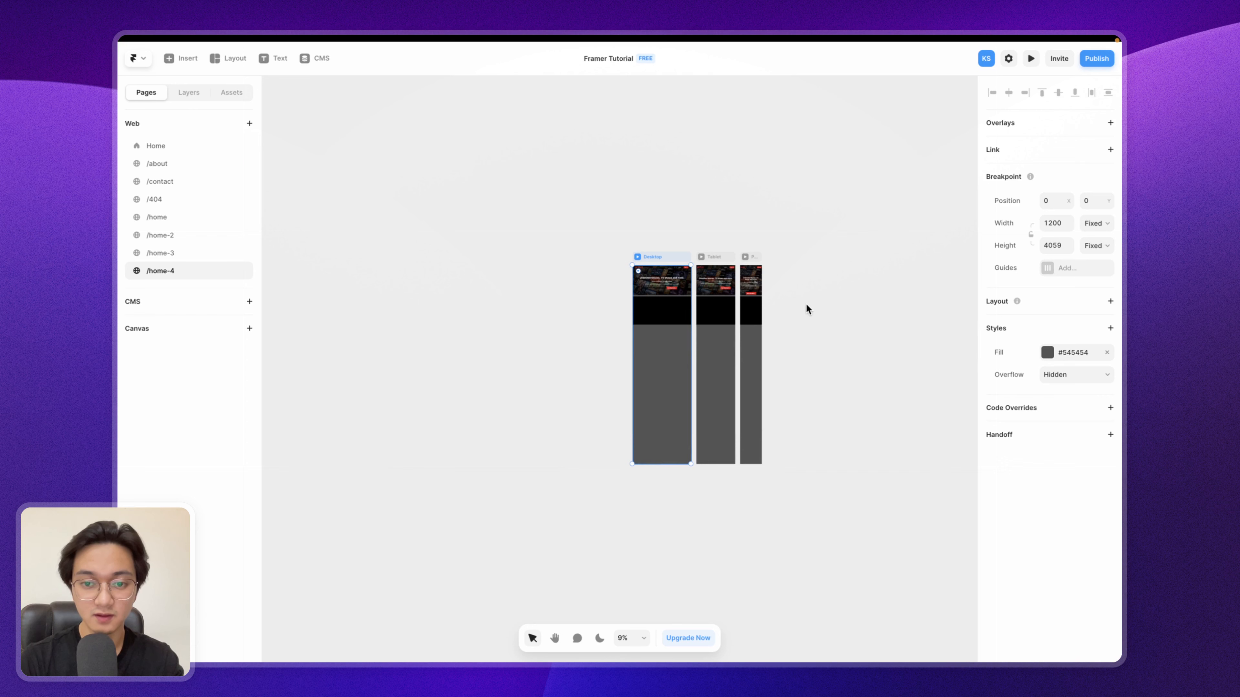
click(808, 310)
Step: Move the black Desktop frame up to a top position of 626 and rename its layer as Feature #1
scroll(633, 305, up, 5)
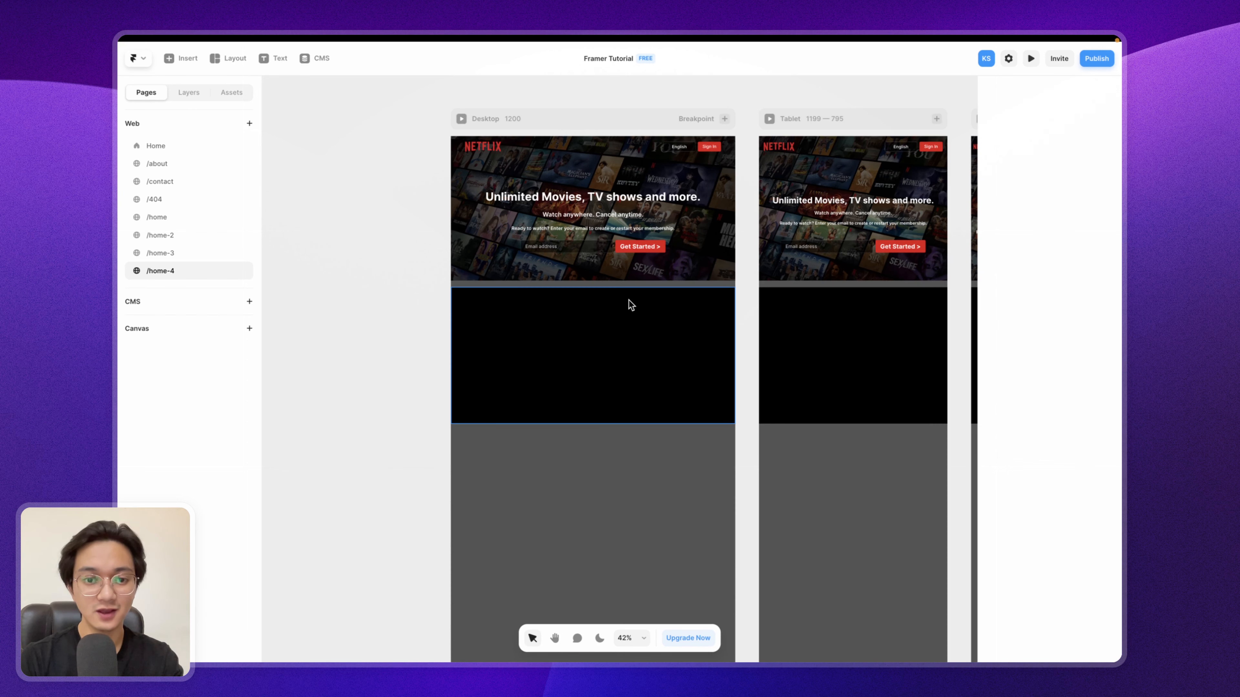
click(624, 316)
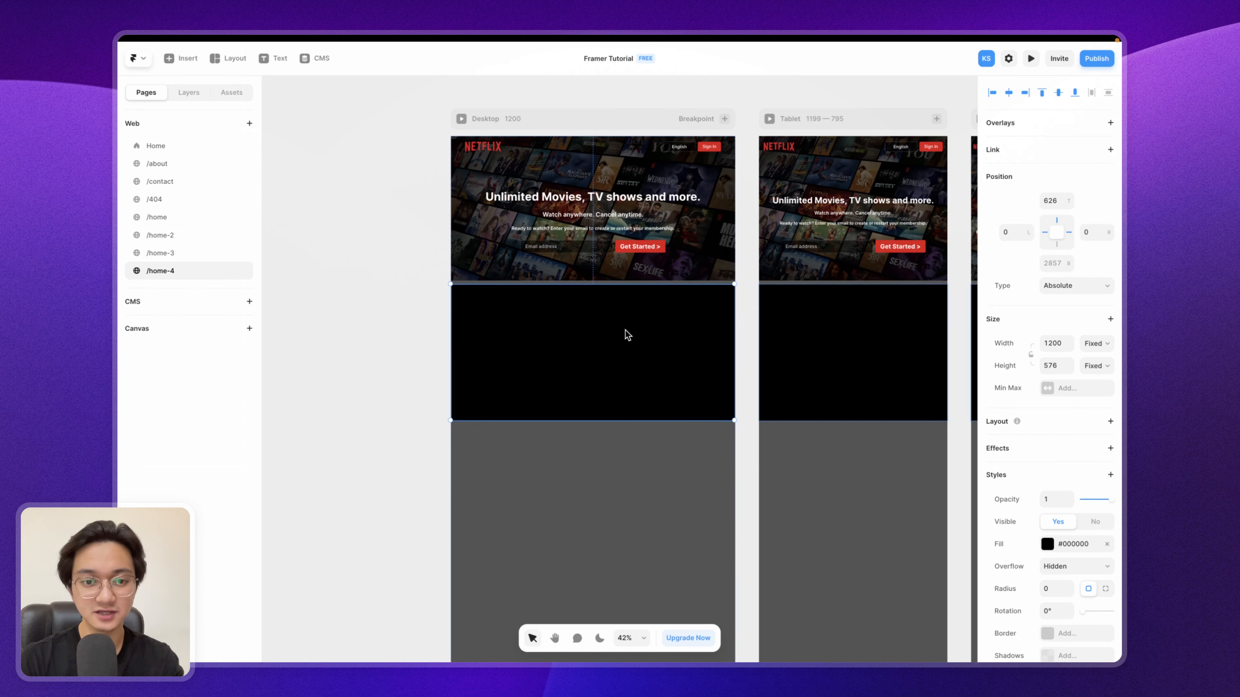
click(184, 96)
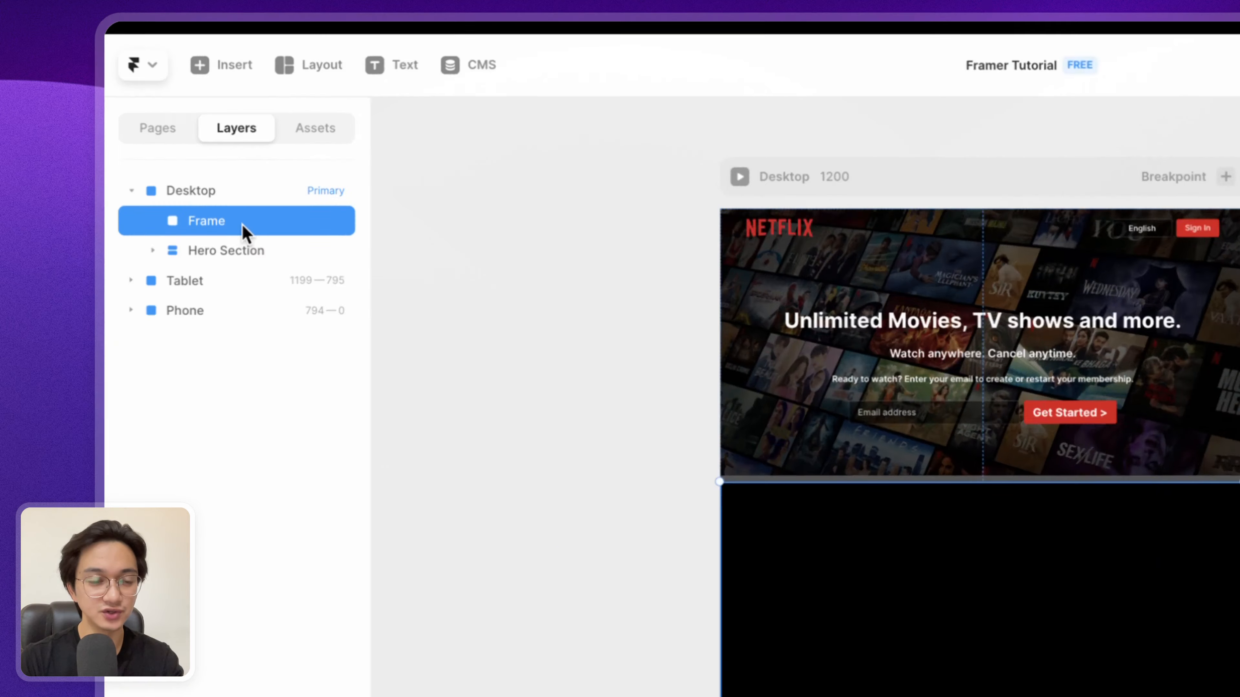
double_click(191, 144)
text(Feature #1)
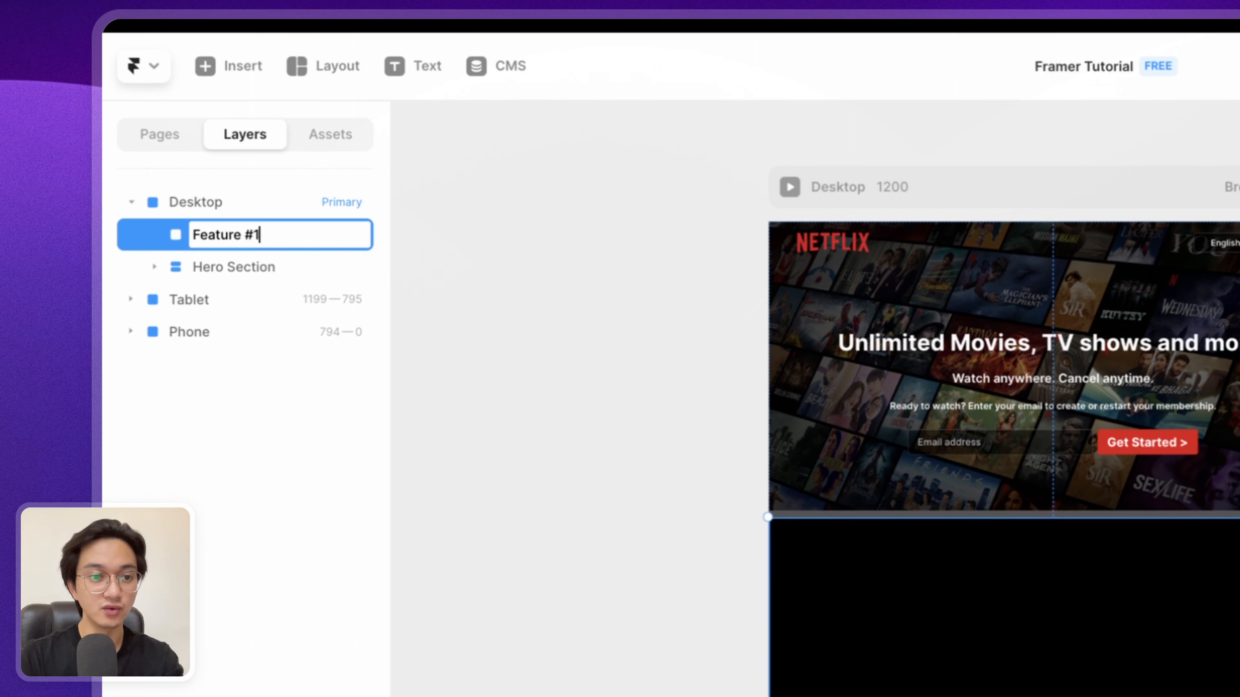
Step: Draw a full-height frame inside the Desktop Feature #1 section, starting at its horizontal centre, and widen it to about 329 px
key(Return)
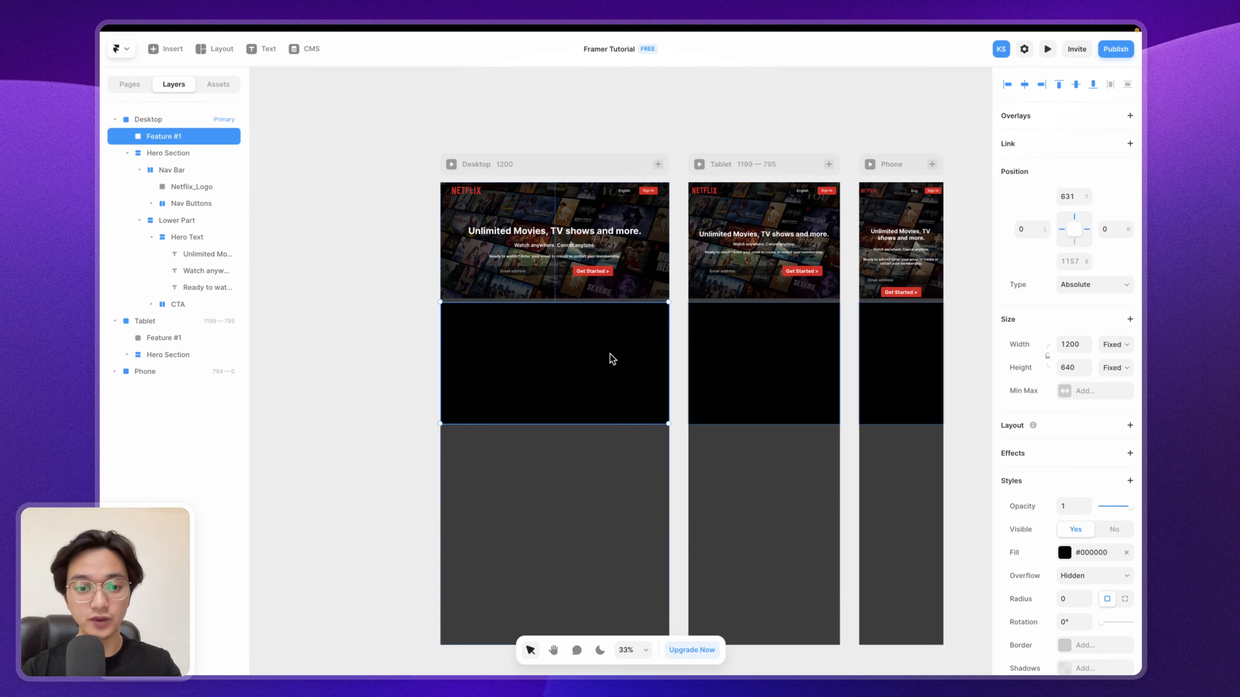
click(682, 333)
click(606, 329)
key(f)
drag(555, 303, 601, 424)
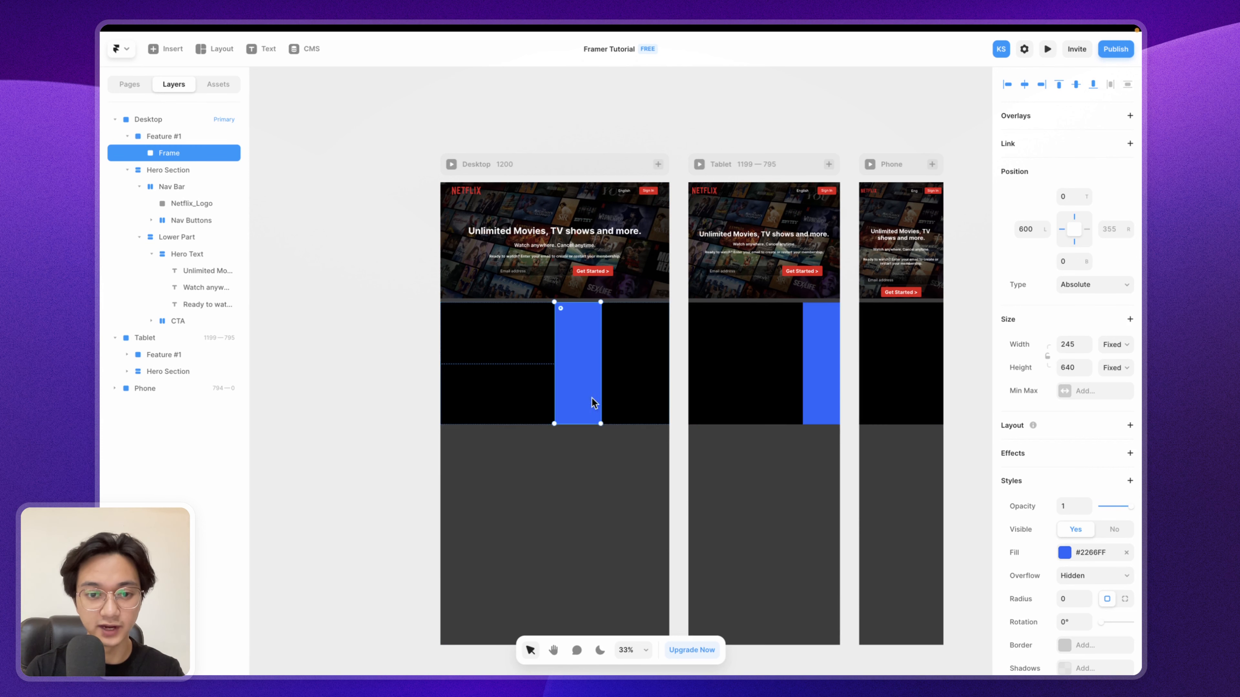
scroll(589, 382, up, 3)
scroll(588, 382, up, 5)
drag(684, 365, 728, 365)
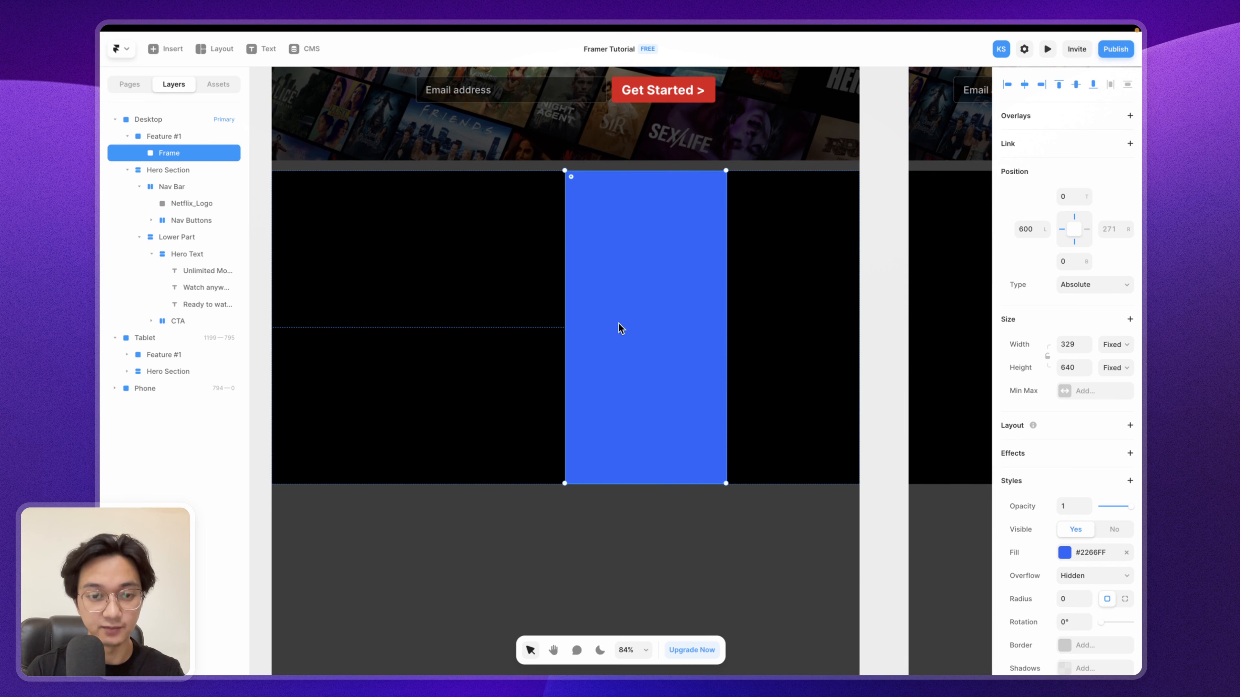
Step: Draw a second full-height frame about 422 px wide in Feature #1, ending at the left edge of the blue frame
key(f)
drag(566, 172, 359, 484)
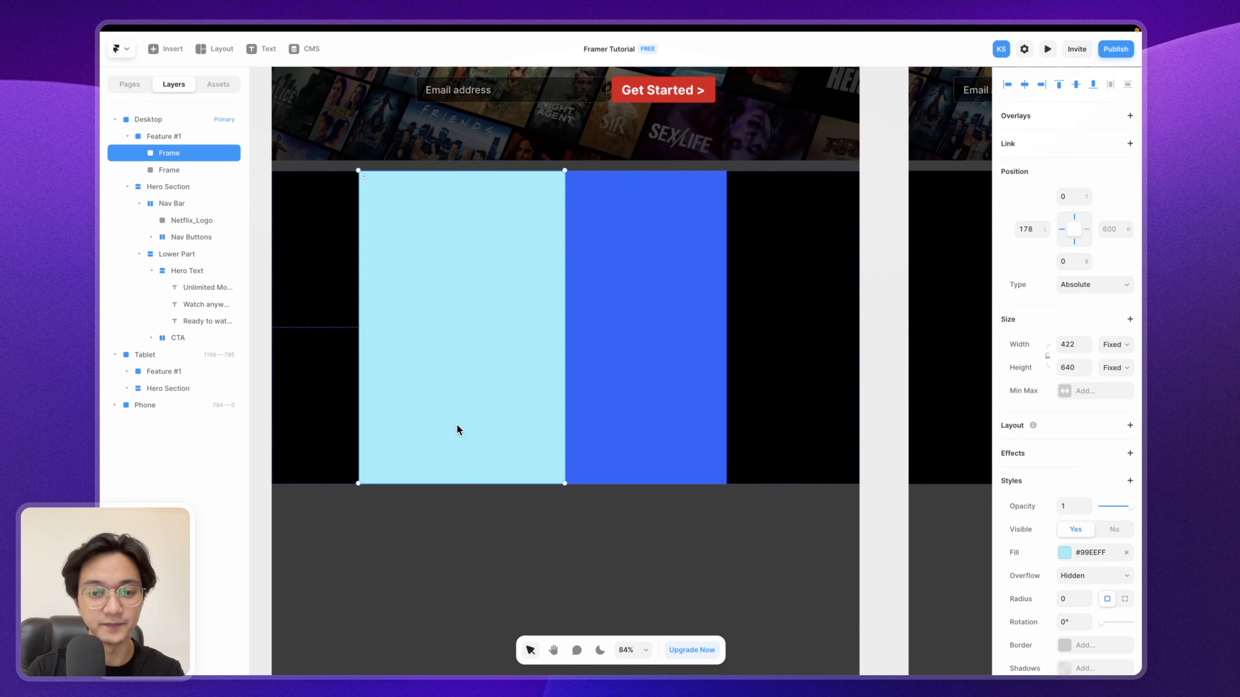
scroll(456, 424, left, 3)
scroll(664, 320, down, 5)
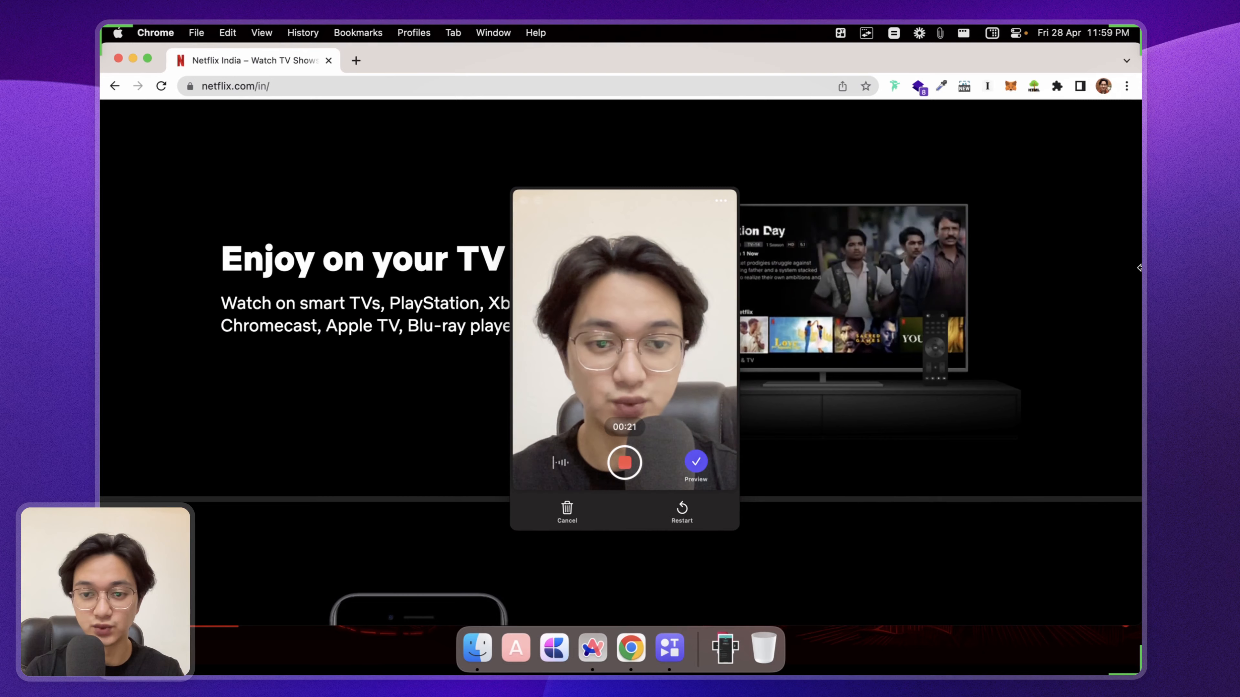
Step: Switch to Chrome, narrow and widen the Netflix page to examine how its TV section reflows, and return to Framer
drag(1068, 279, 772, 306)
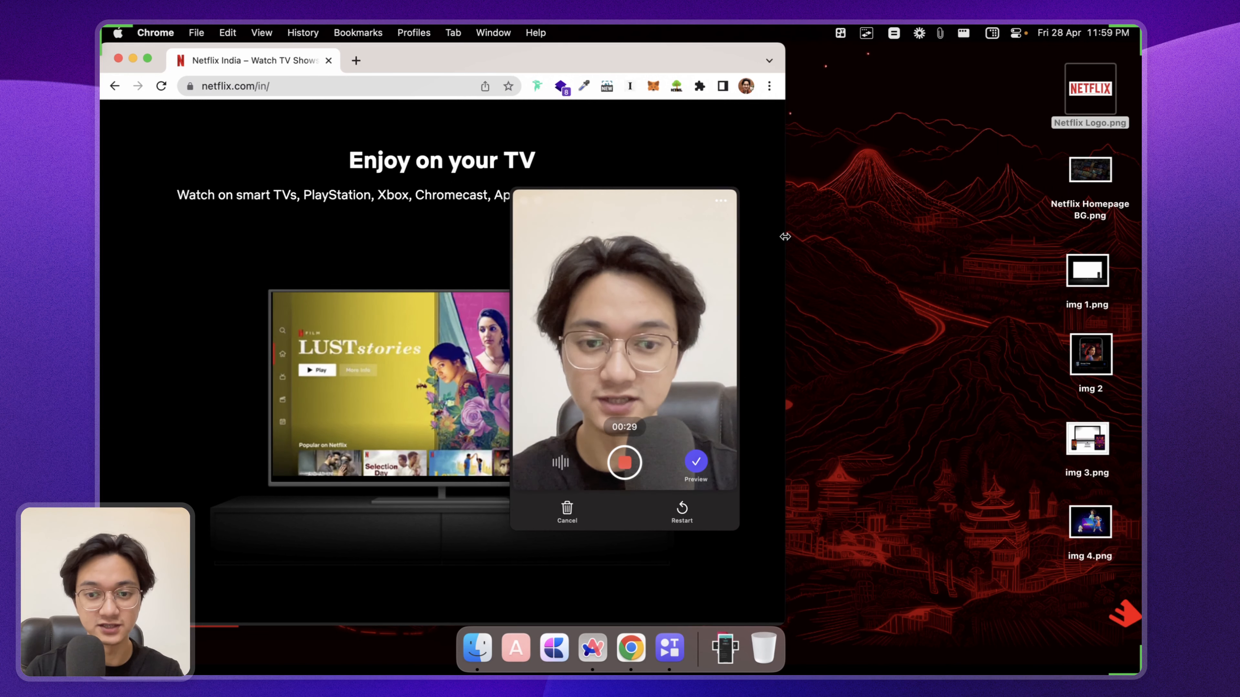
drag(785, 236, 1139, 241)
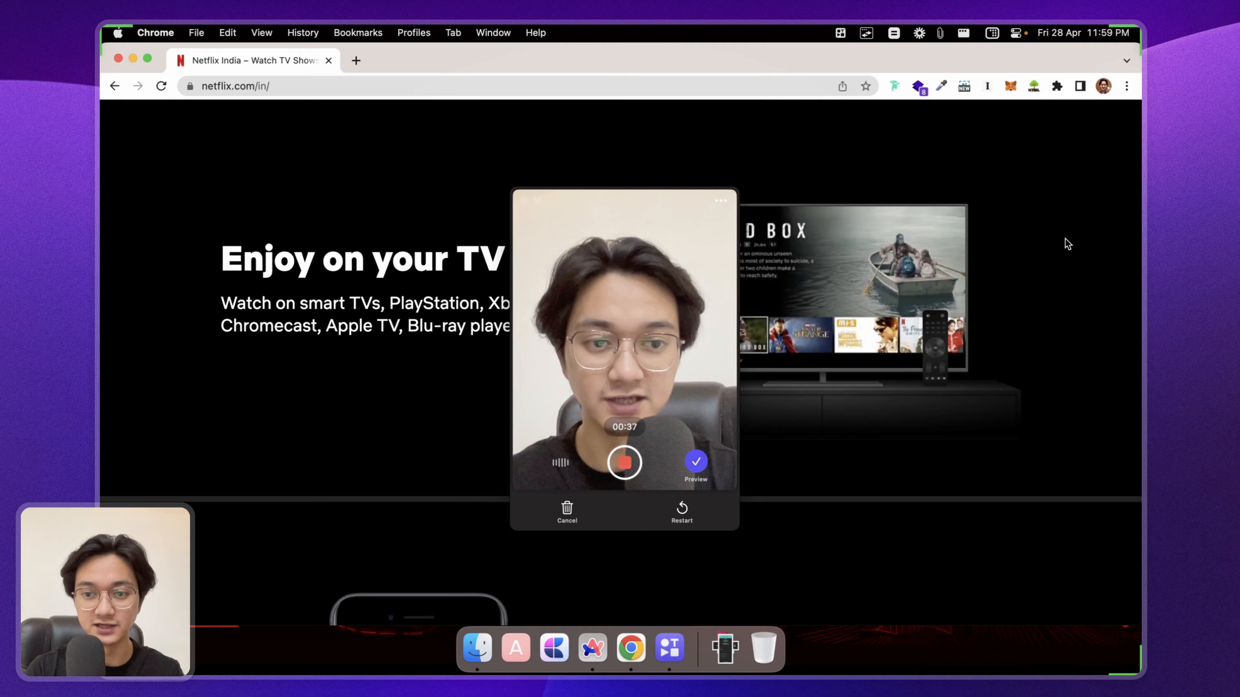
key(ctrl+Right)
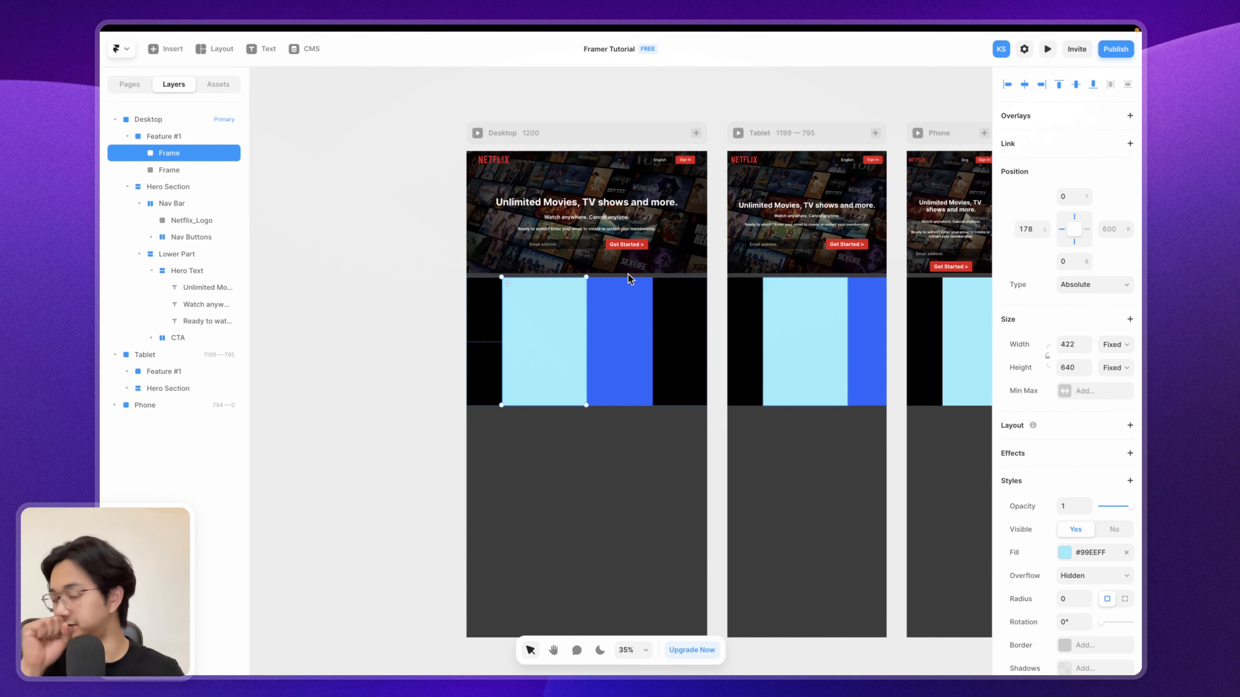
Step: Add a horizontal stack layout to the Desktop Feature #1 section holding the two colored frames
click(657, 318)
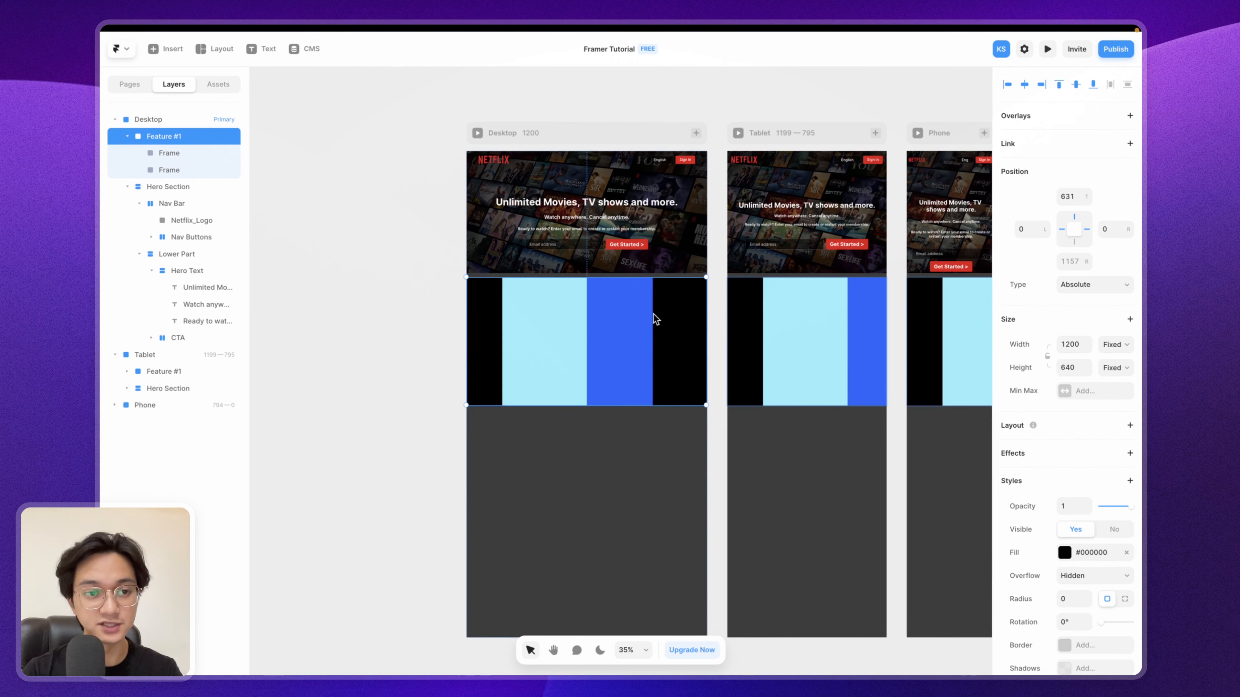
click(1129, 426)
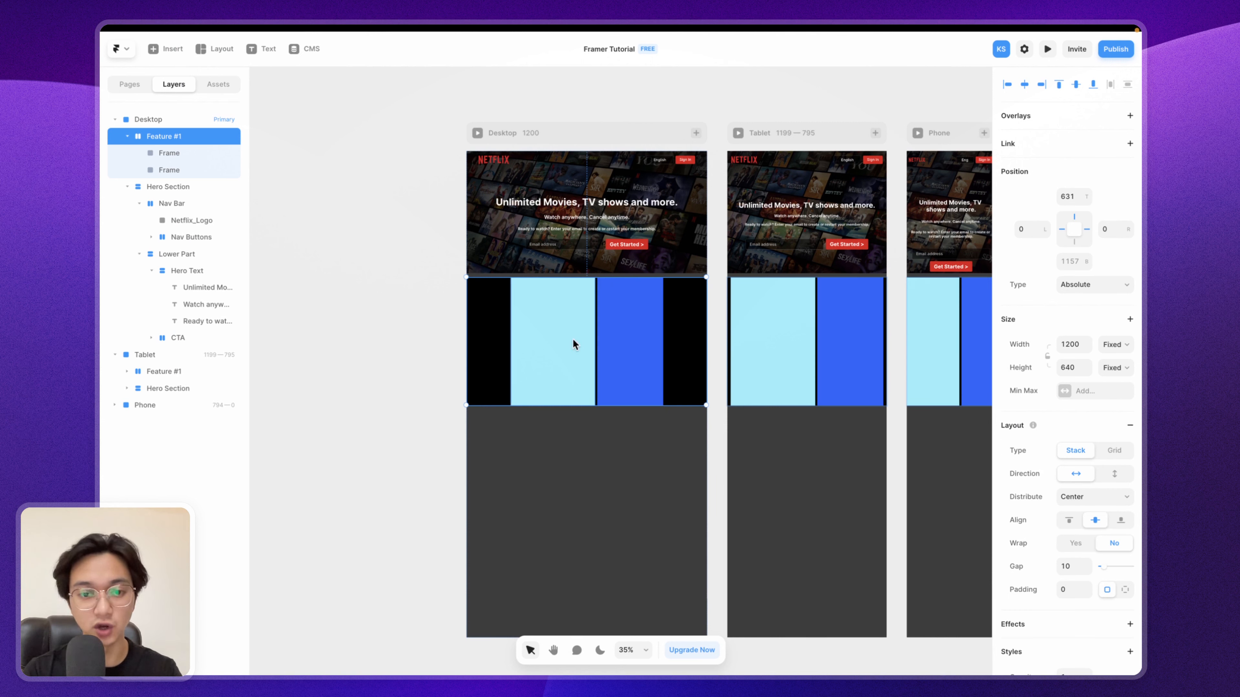
click(556, 312)
click(623, 308)
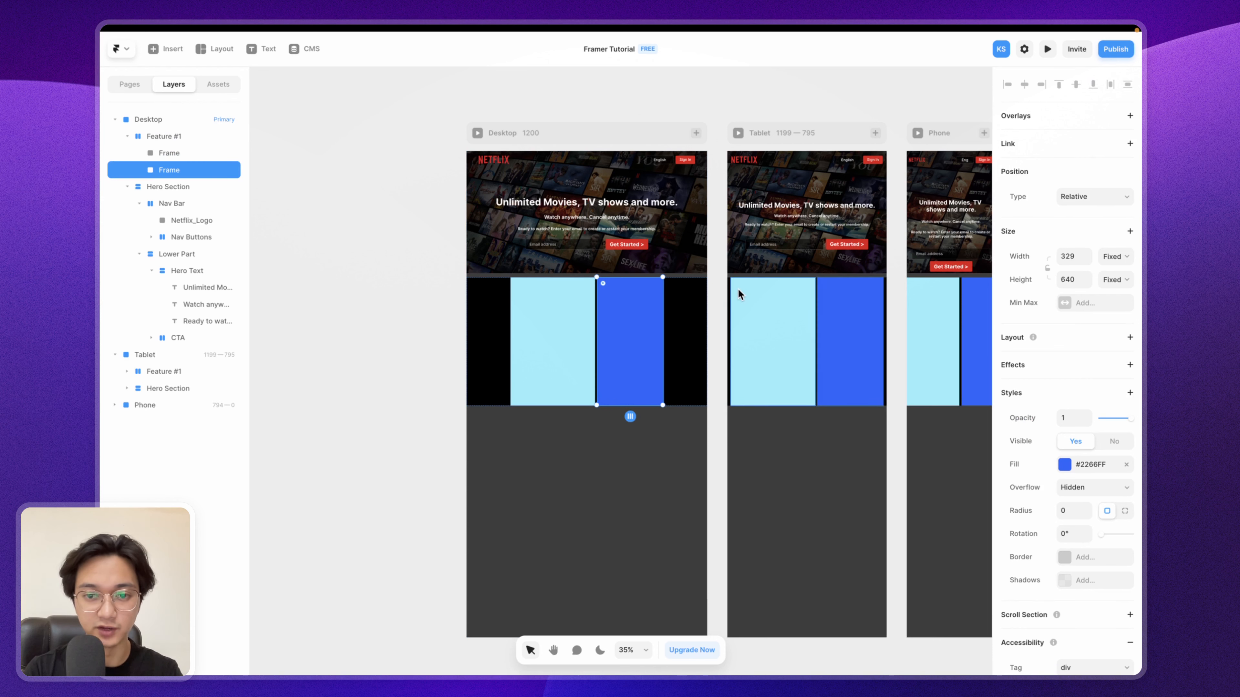
Step: Set the Feature #1 stack direction to vertical on both the Tablet and Phone breakpoints
click(727, 289)
scroll(728, 290, right, 4)
scroll(727, 289, right, 2)
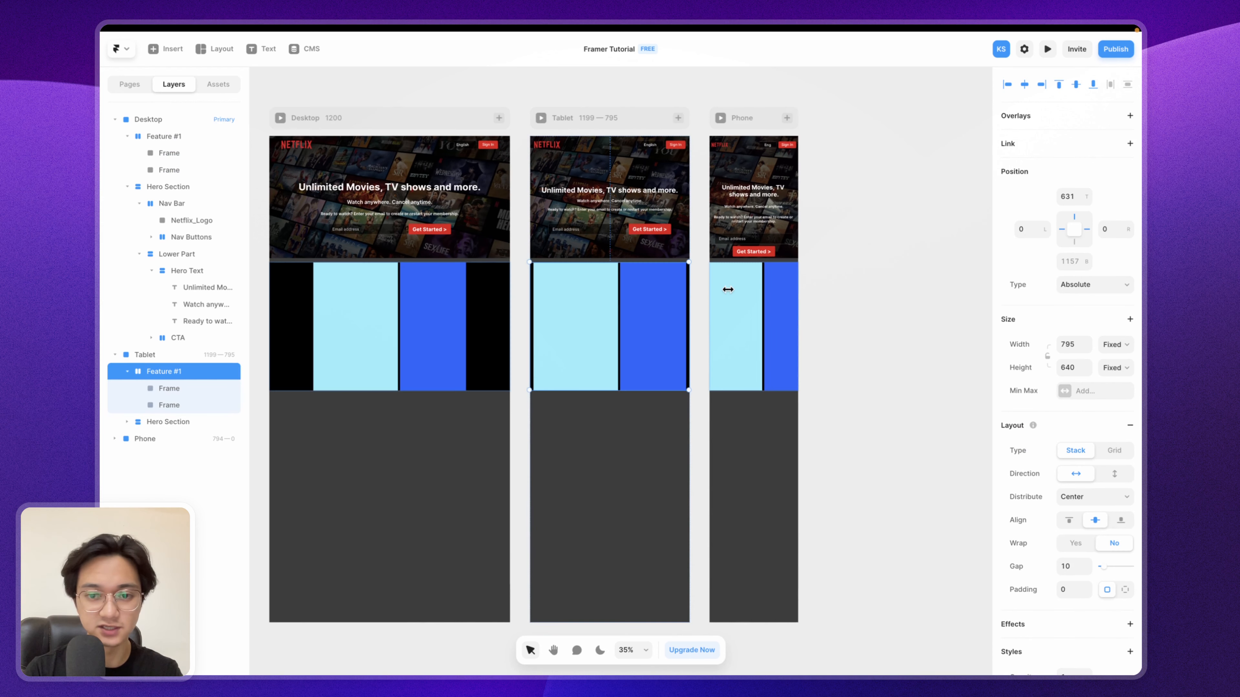
click(1111, 474)
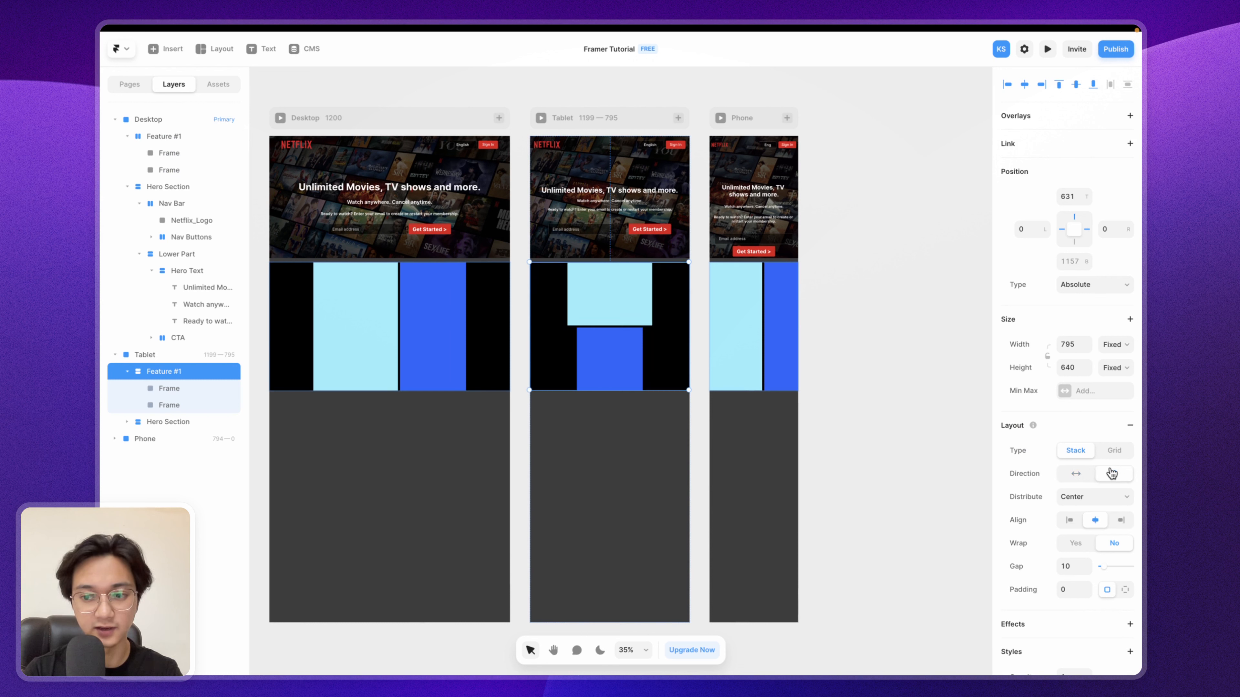
click(764, 290)
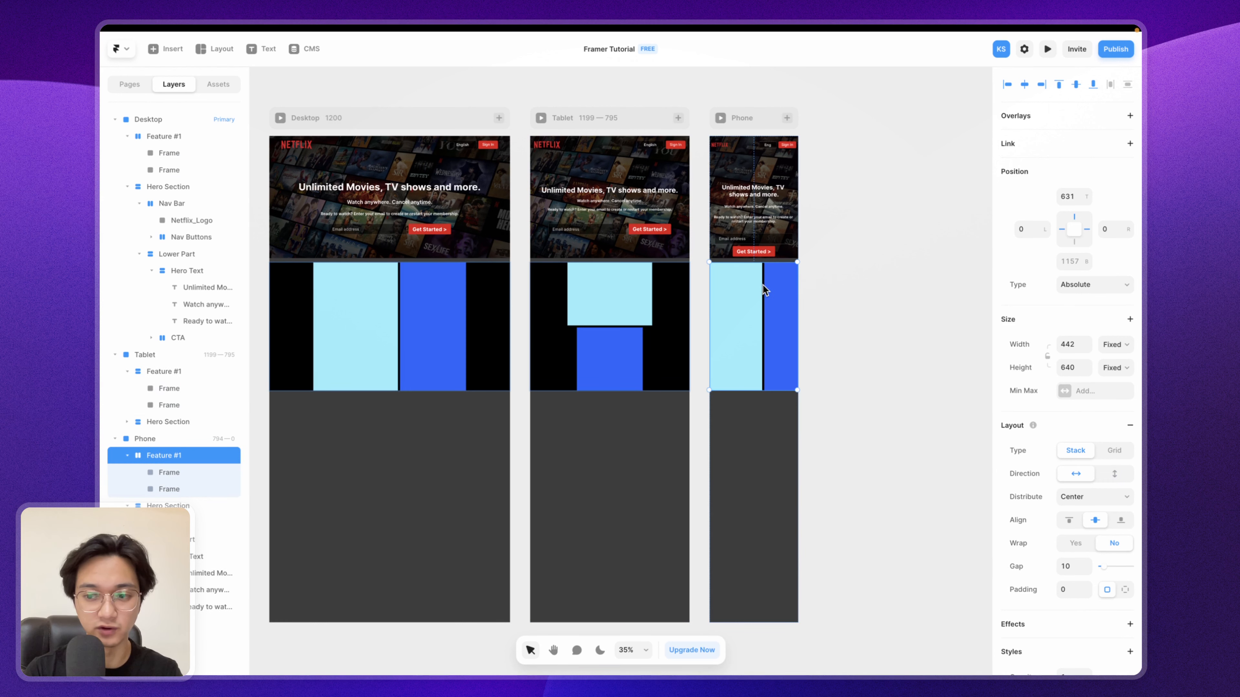
click(1106, 474)
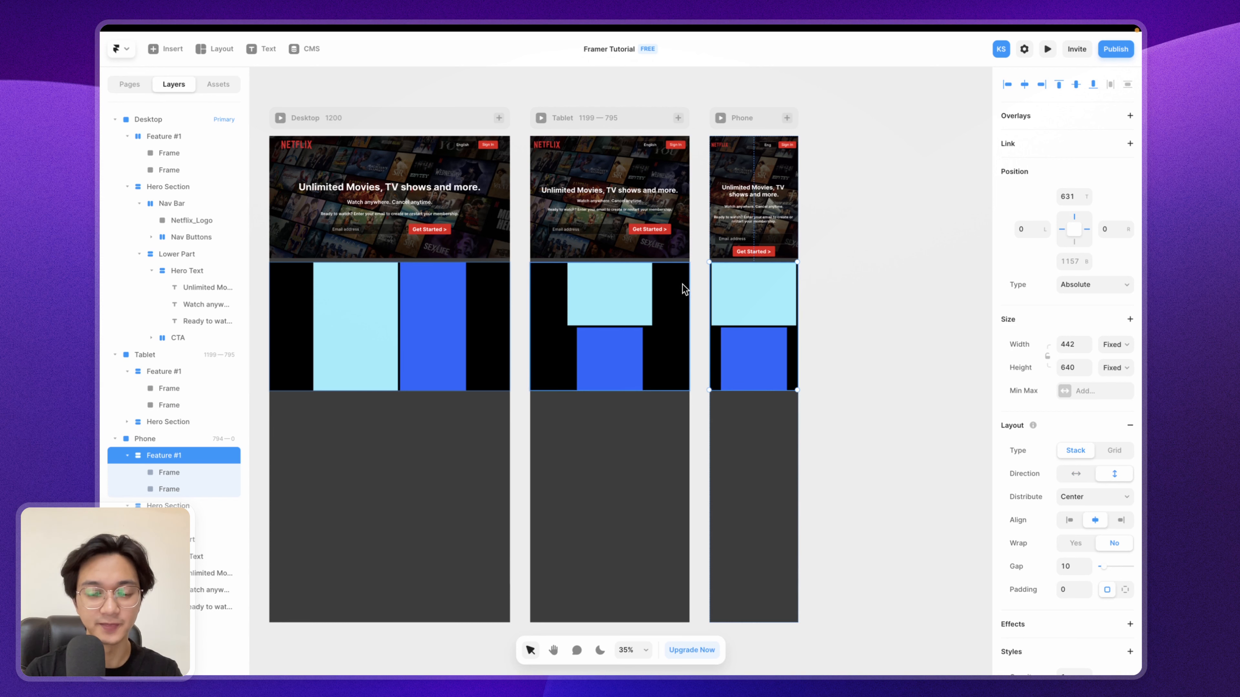
Step: Copy the TV section's heading from the Netflix page and add the text "Enjoy on your TV" inside the light blue Desktop frame
scroll(682, 284, left, 6)
scroll(719, 279, up, 5)
scroll(719, 279, right, 2)
scroll(719, 279, up, 1)
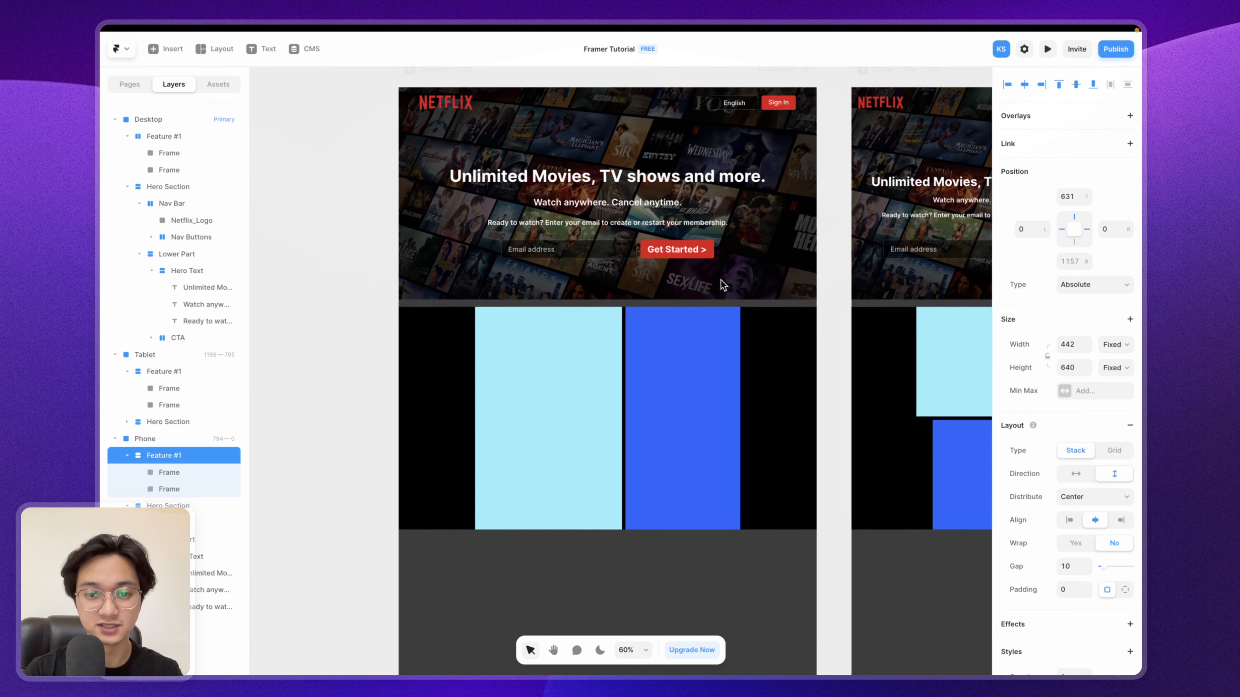
click(620, 304)
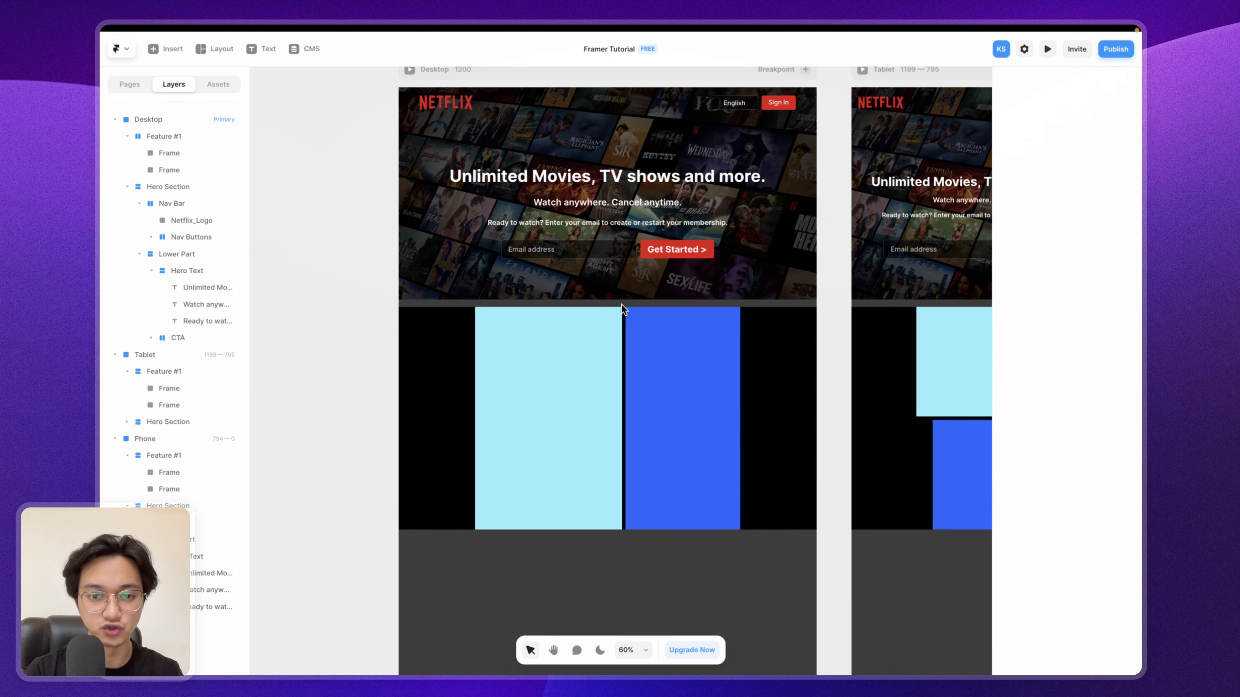
scroll(621, 301, up, 3)
scroll(622, 302, down, 3)
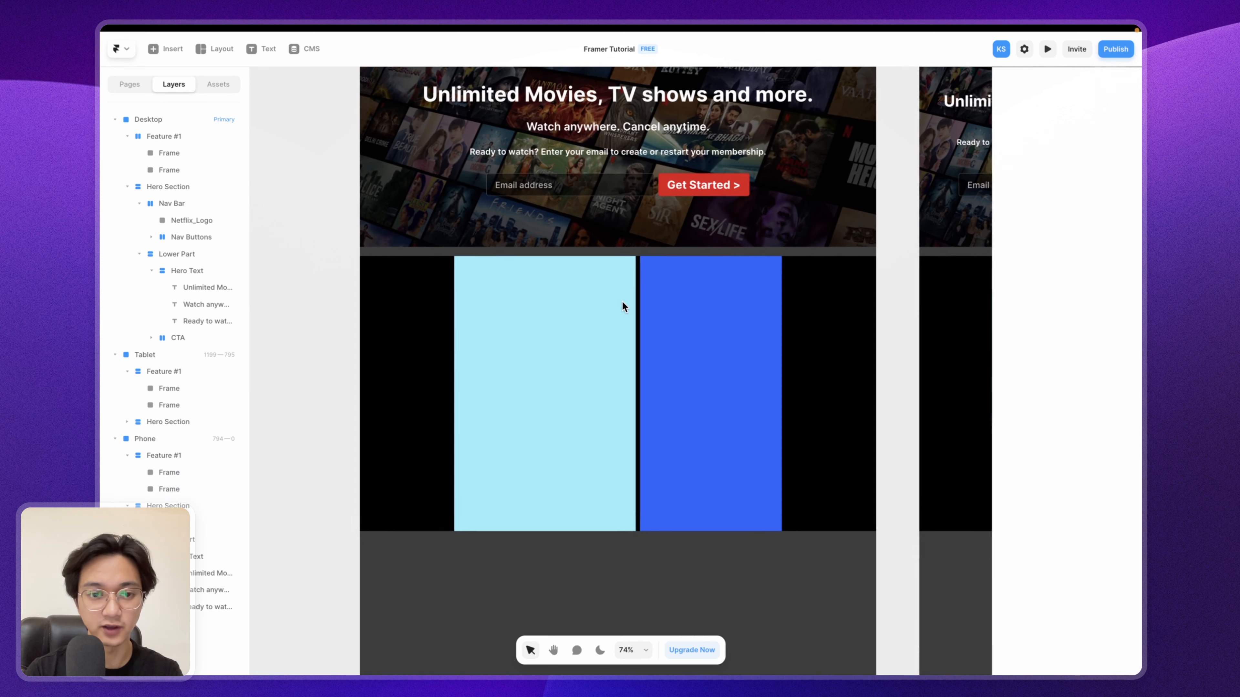
click(546, 296)
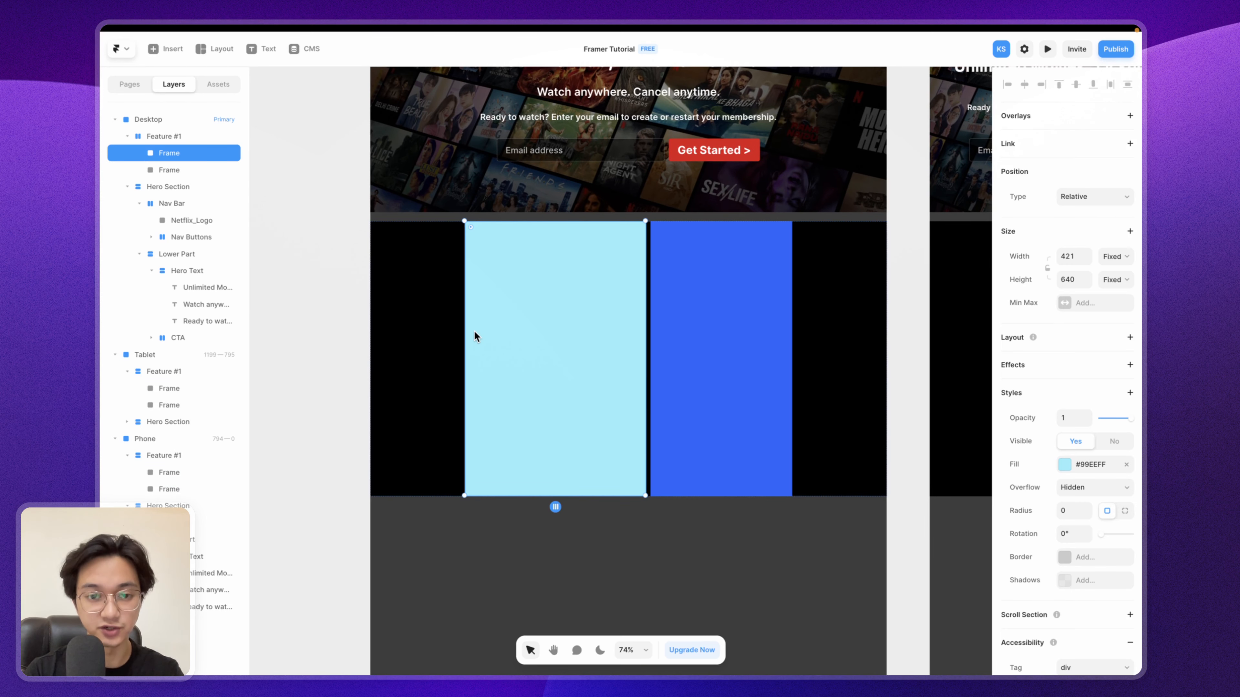
key(t)
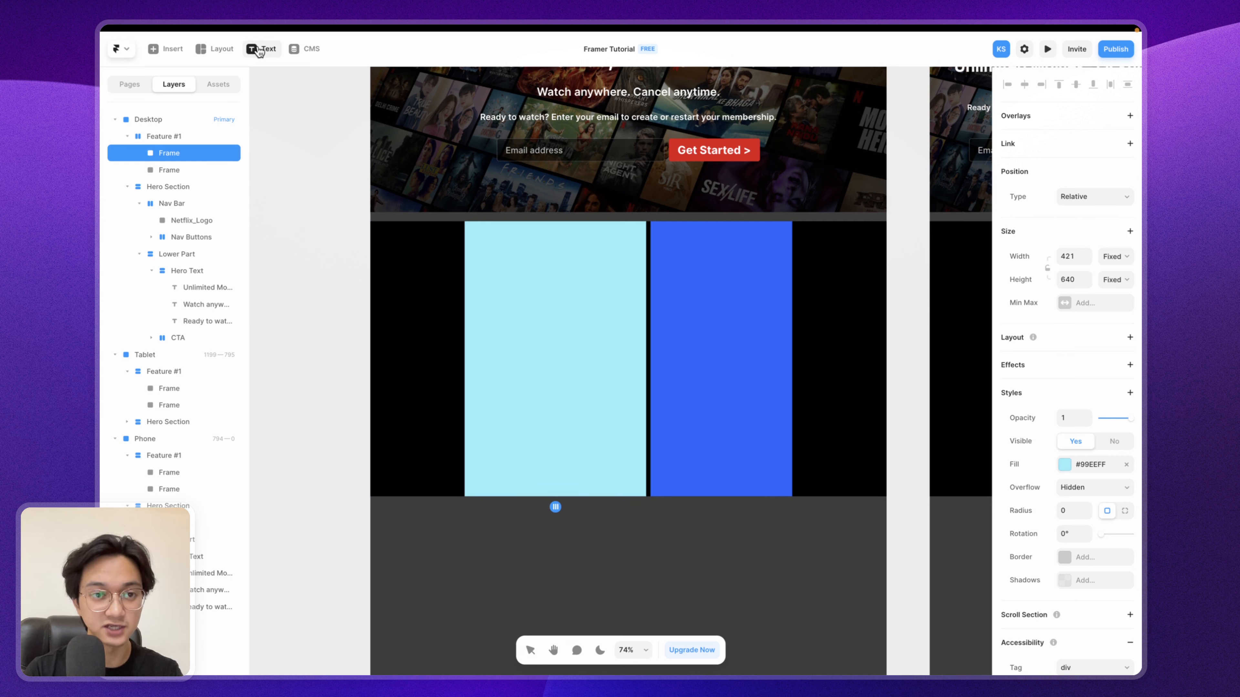
click(485, 301)
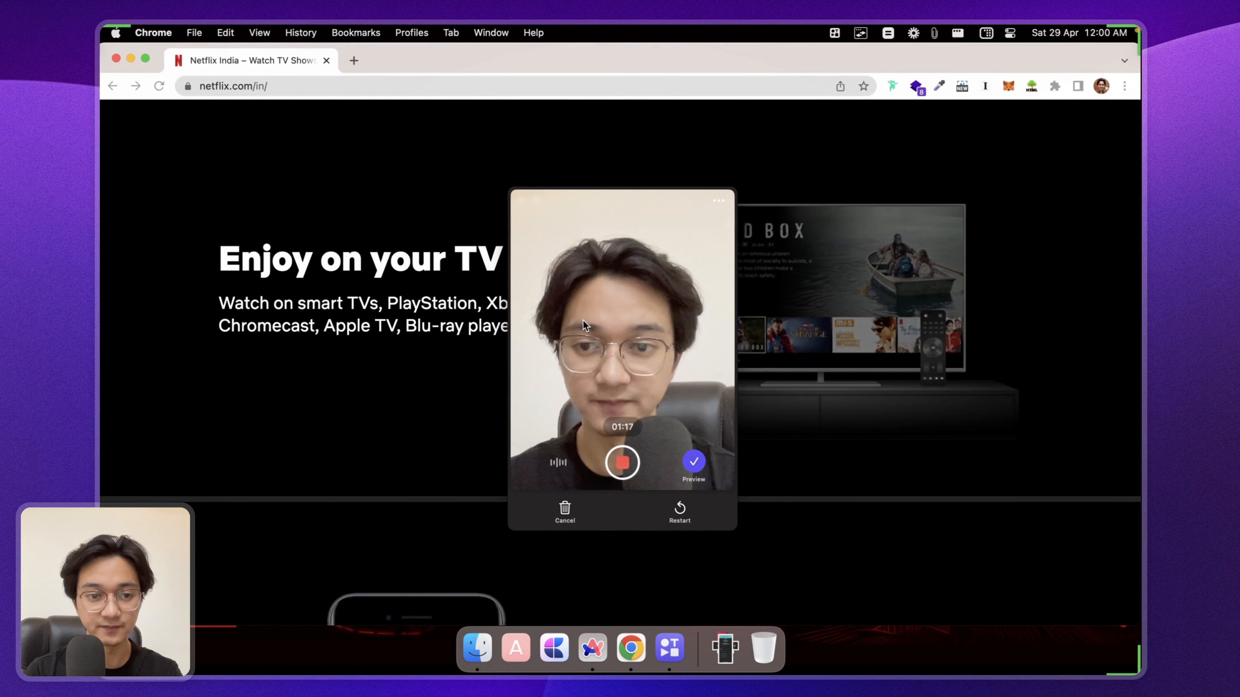
drag(216, 258, 605, 260)
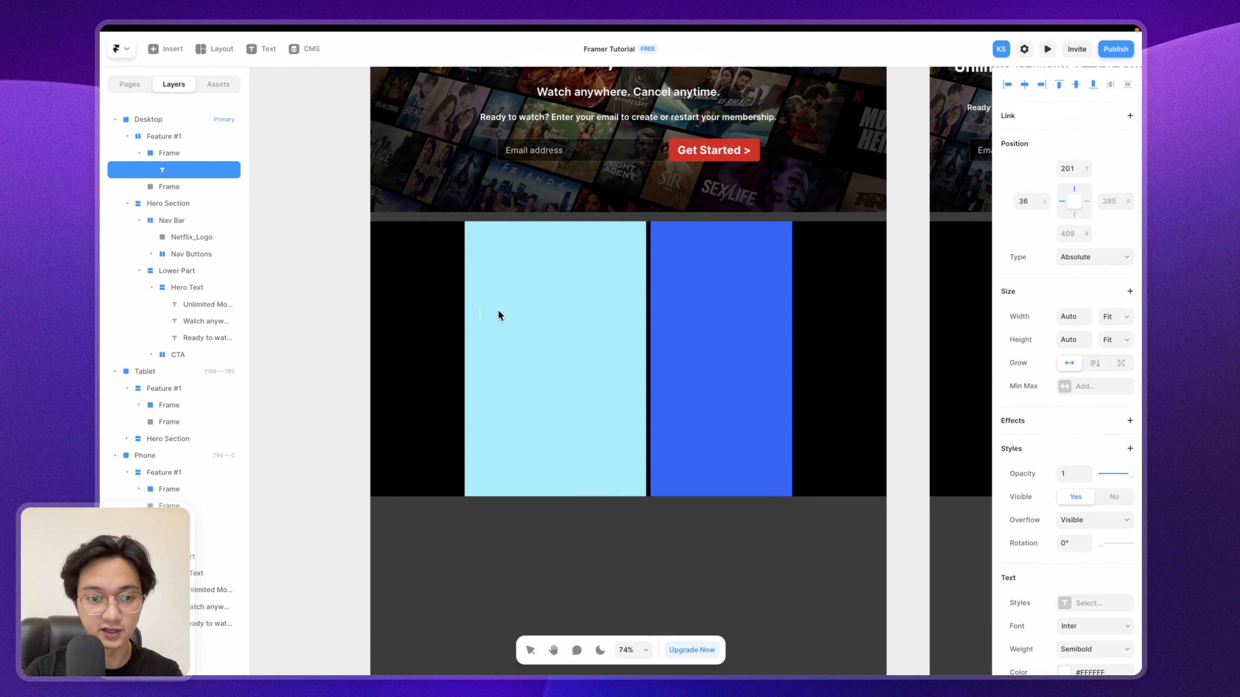
text(Enjoy on your TV)
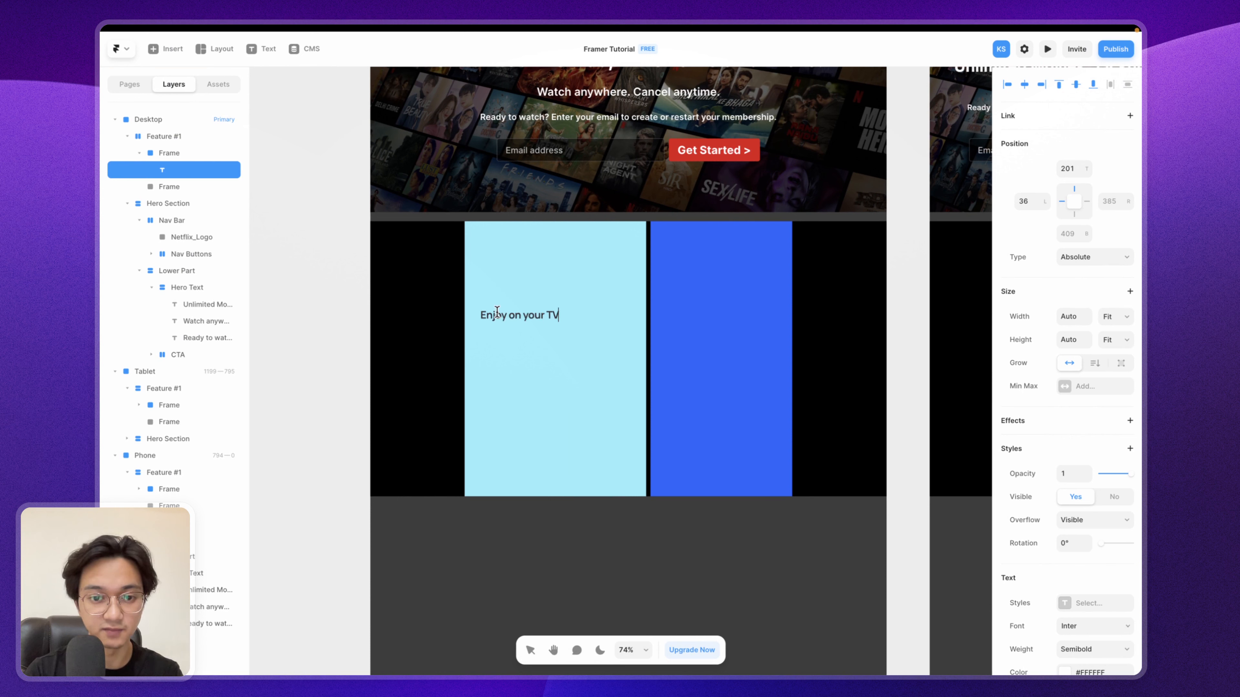
key(Escape)
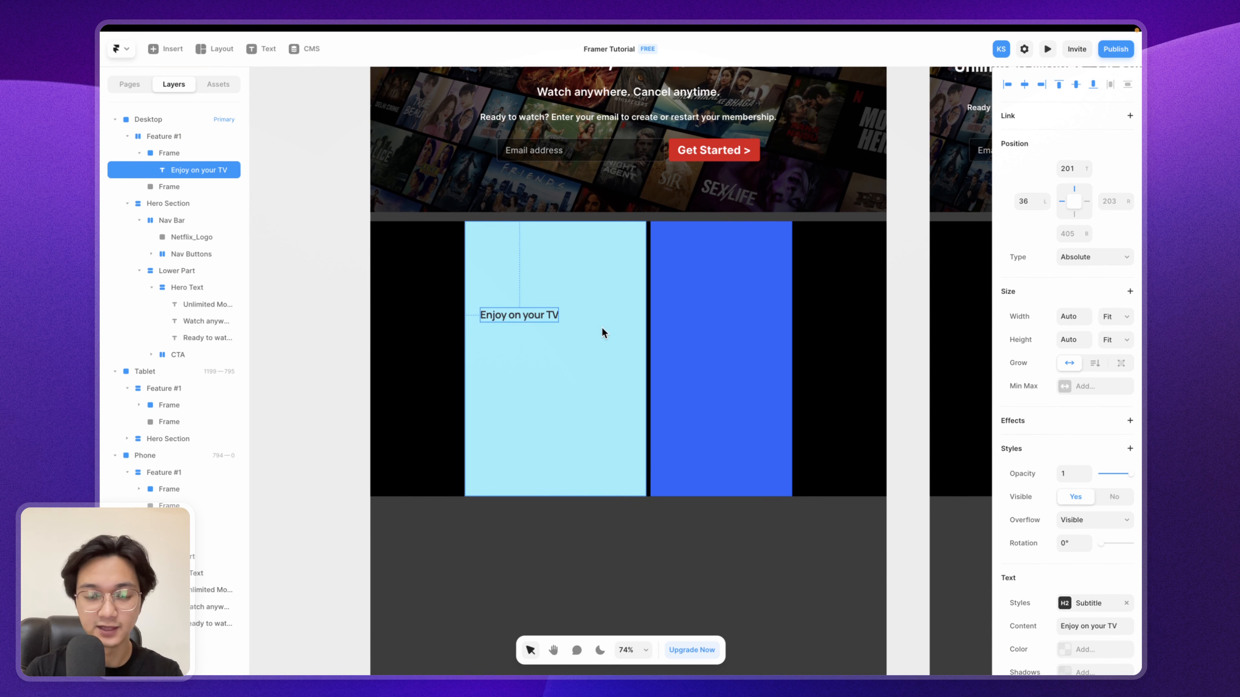
Step: Detach the Subtitle text style from the "Enjoy on your TV" heading and set its color to #FFFFFF and size to 48
scroll(1092, 457, down, 4)
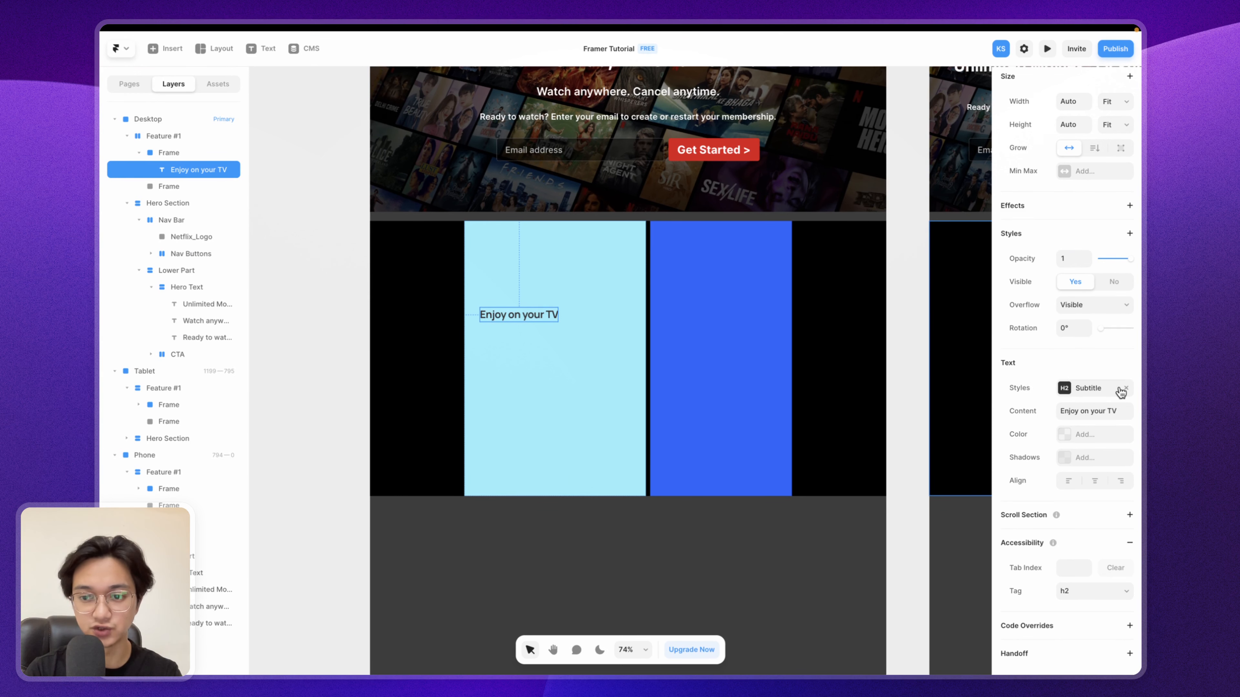
click(1063, 390)
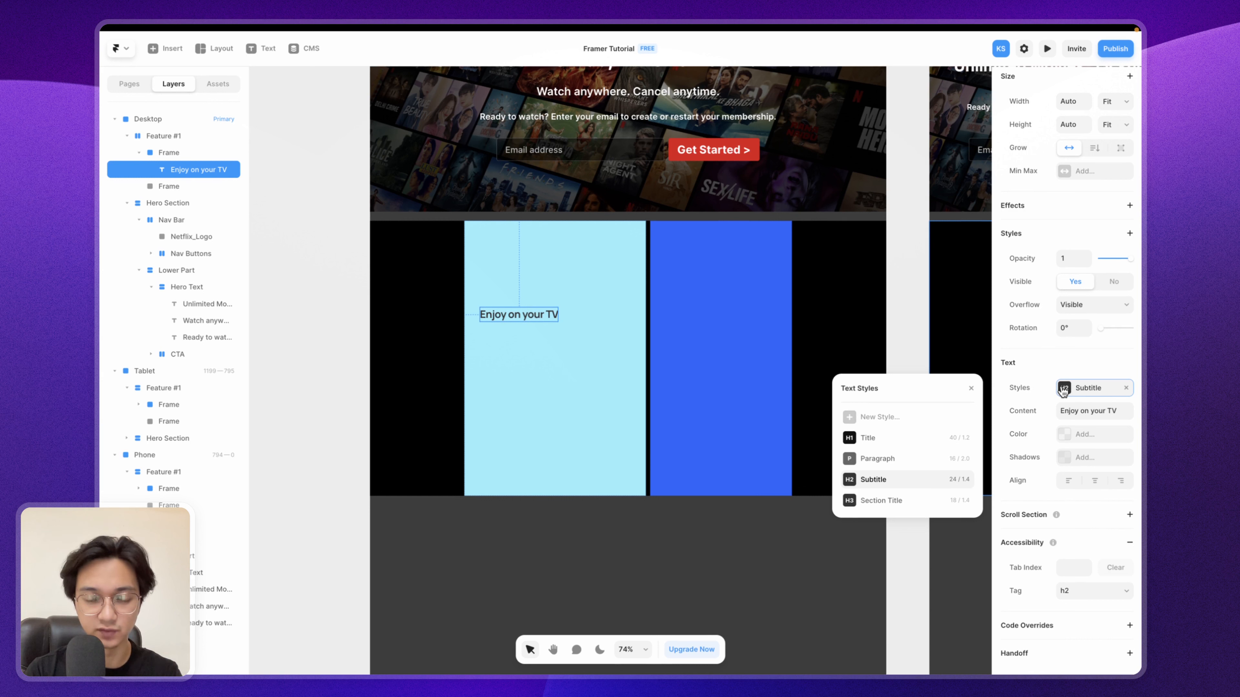
click(971, 391)
click(1129, 390)
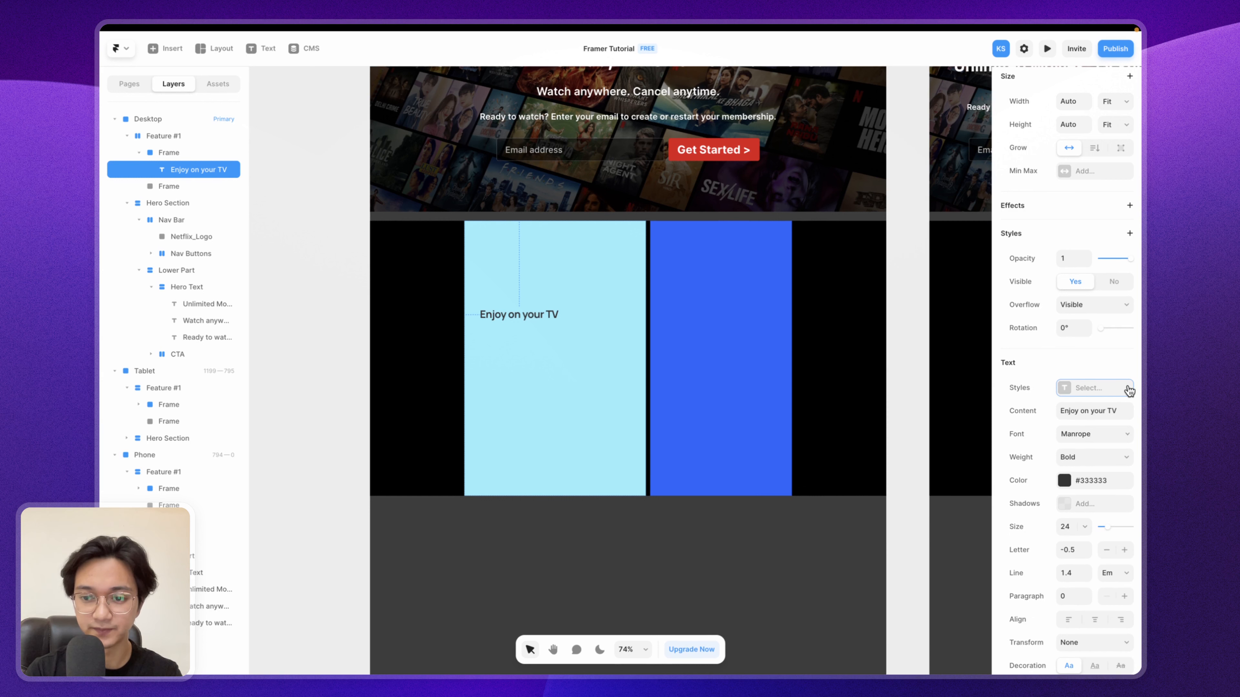
click(1065, 480)
drag(918, 503, 754, 445)
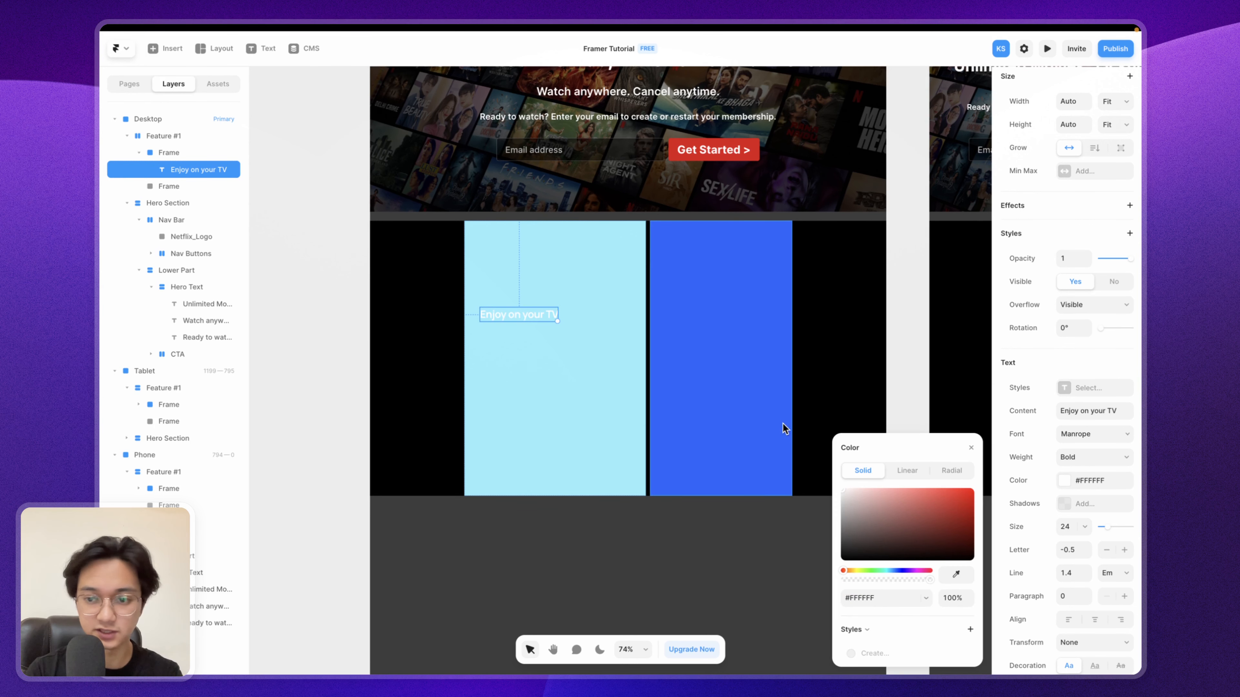
click(1066, 525)
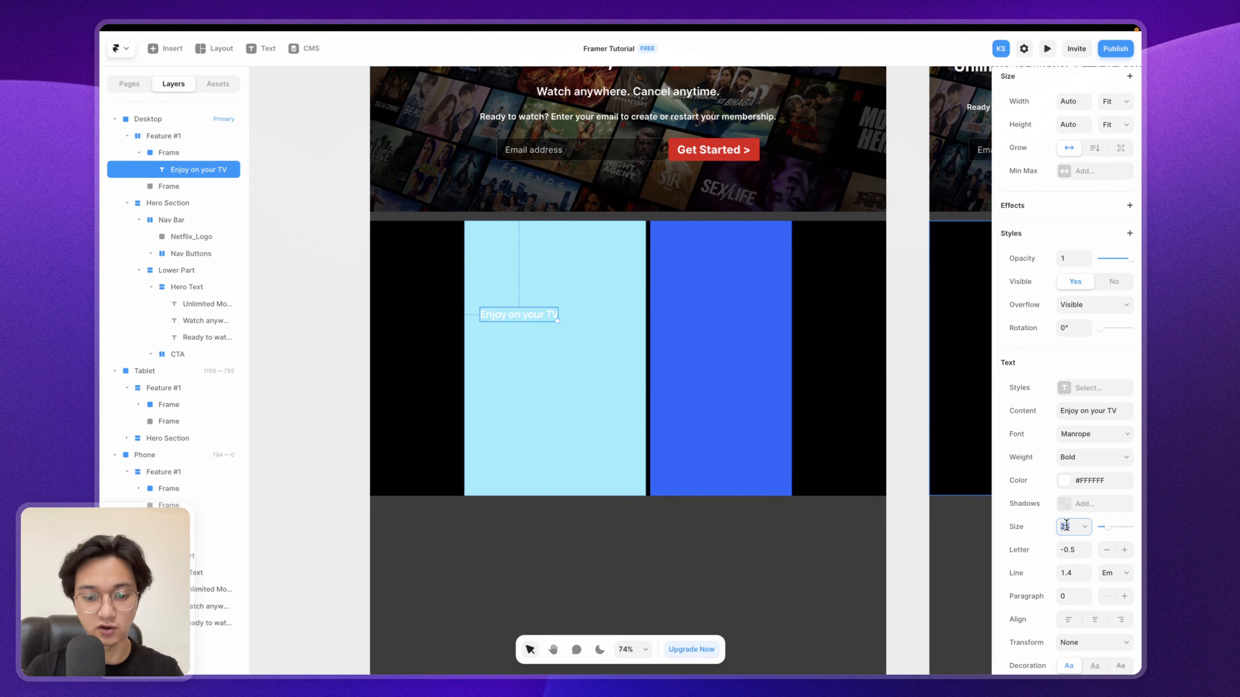
text(48)
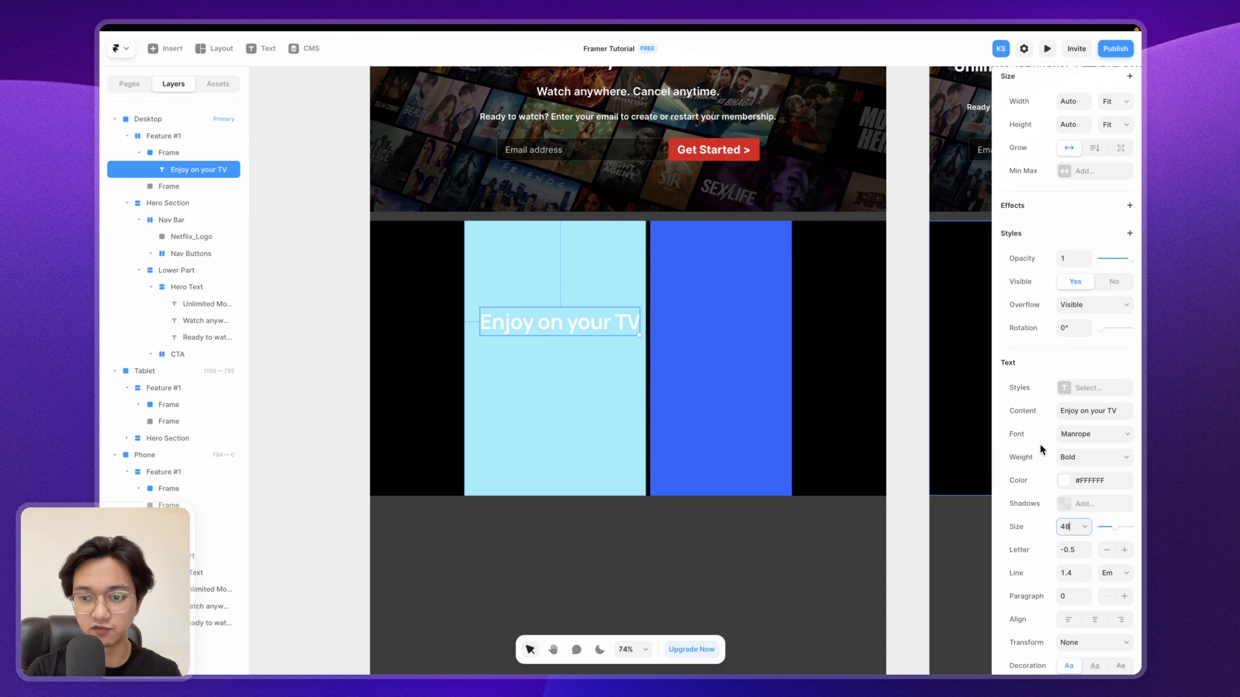
Step: Check the hero title's text settings and set the "Enjoy on your TV" heading to the Inter font in Black weight
scroll(902, 335, up, 5)
click(748, 266)
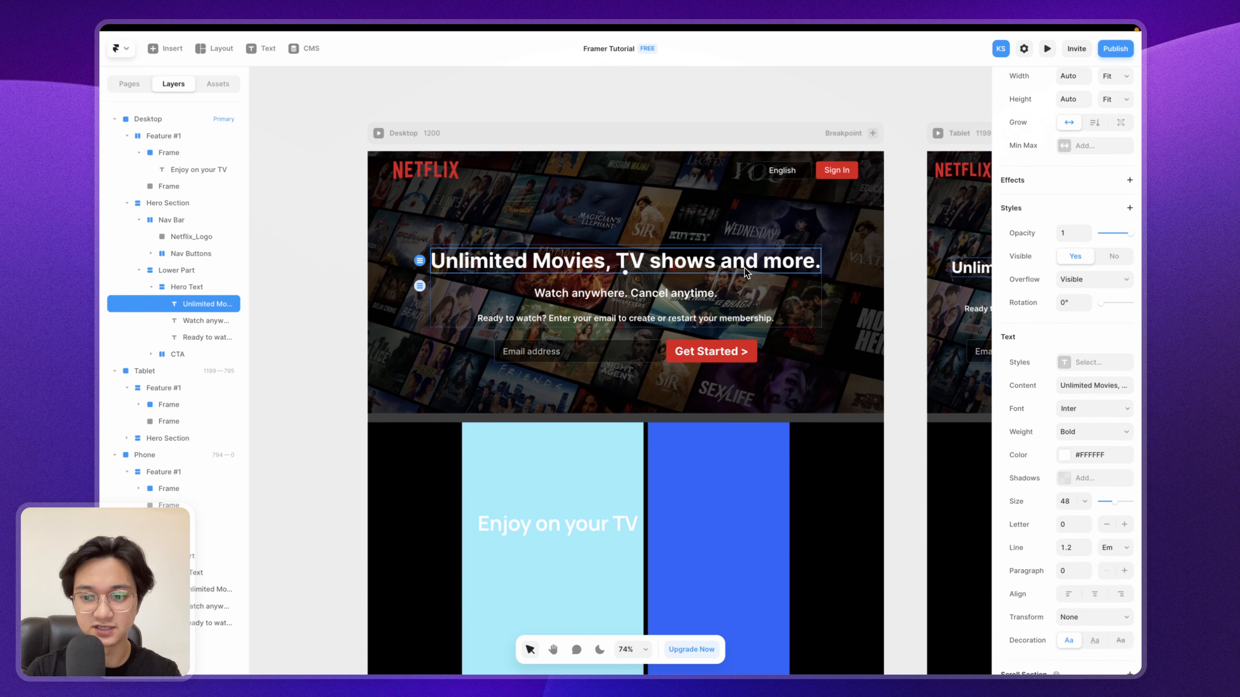
click(533, 518)
click(1099, 435)
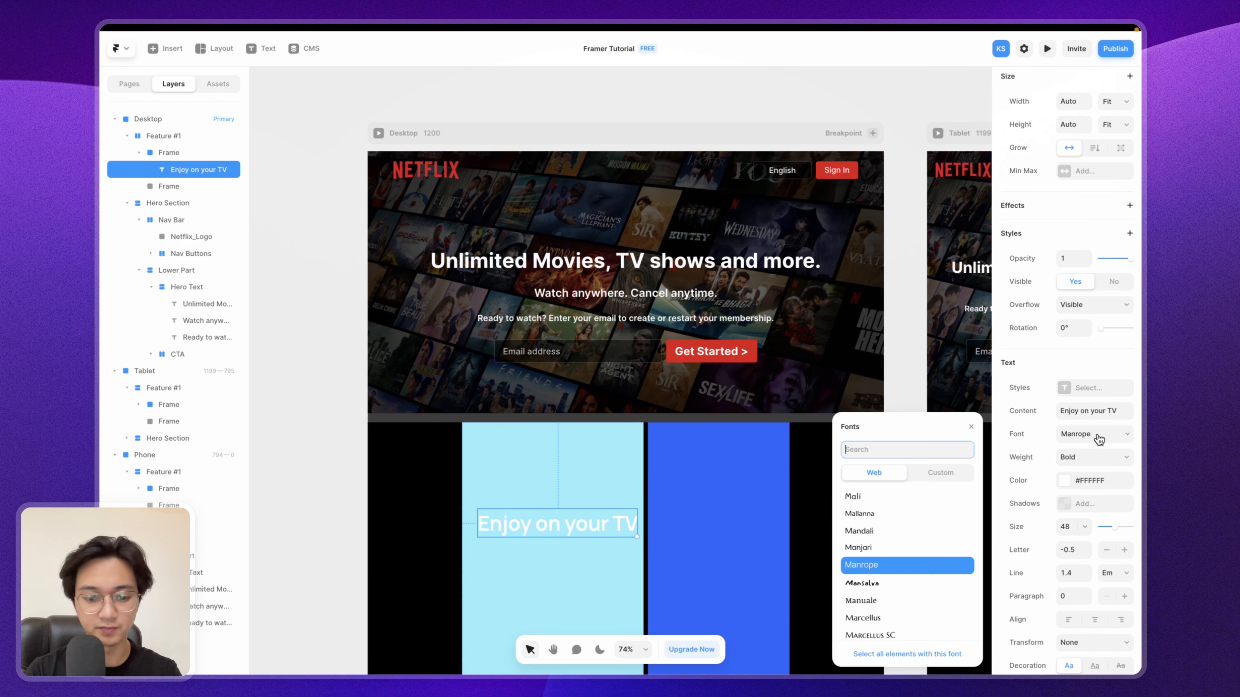
text(intwer)
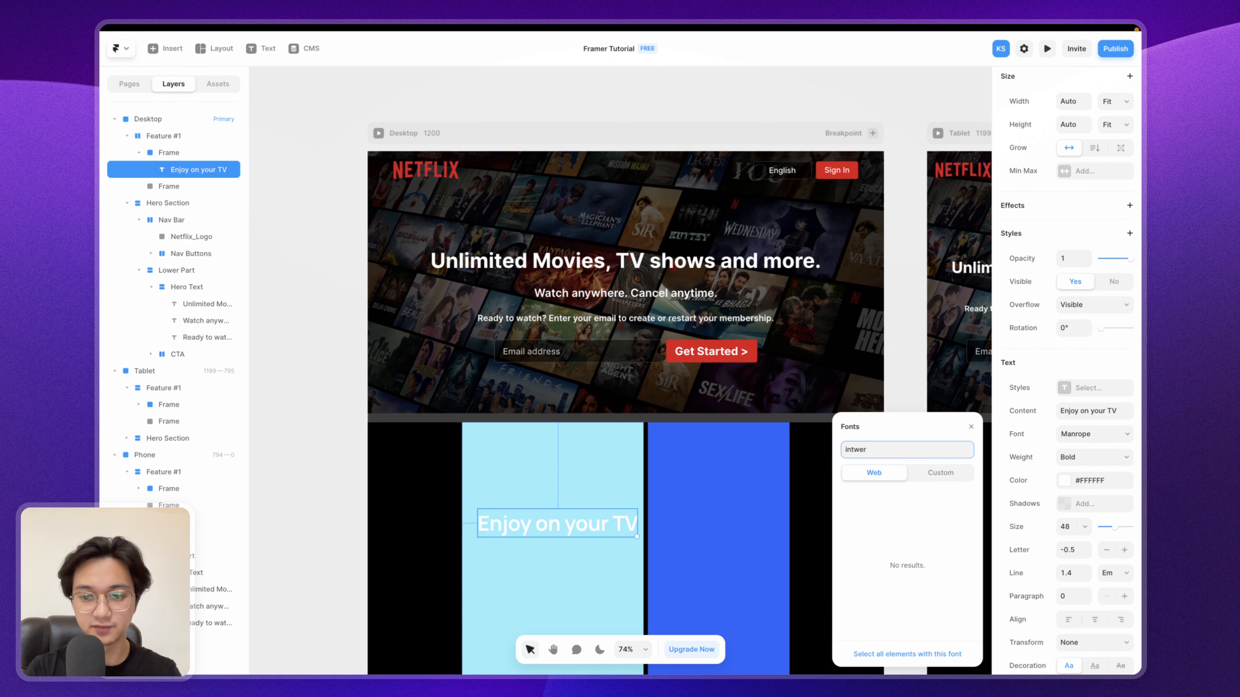
key(BackSpace)
key(BackSpace)
key(BackSpace)
text(er)
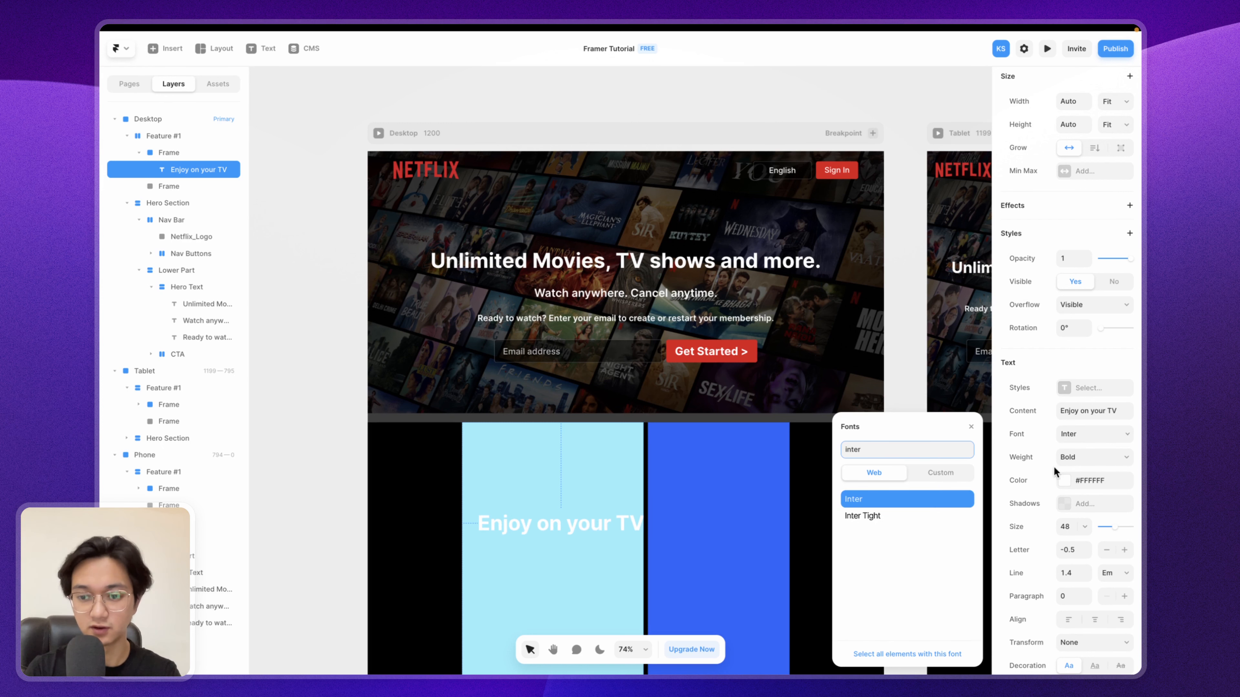
click(1110, 459)
click(1088, 476)
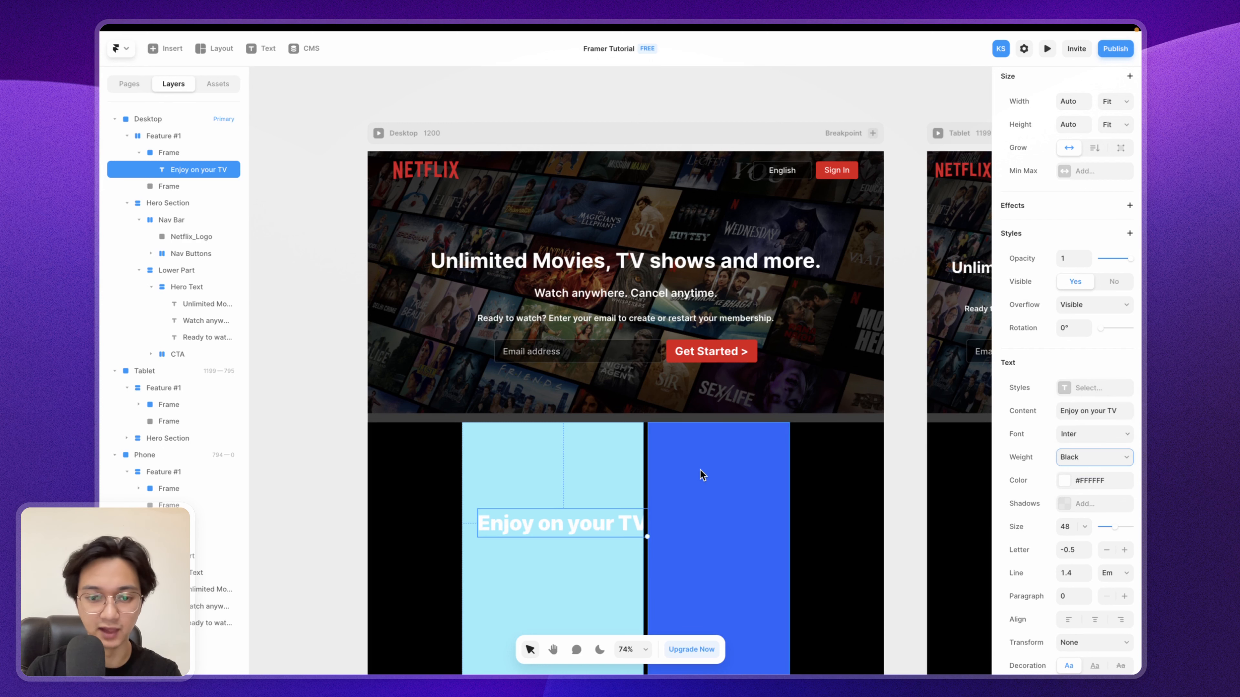
Step: Move the "Enjoy on your TV" heading to the light blue frame's left edge and add the Netflix page's "Watch on smart TVs..." description below it
scroll(700, 469, down, 3)
drag(604, 428, 594, 428)
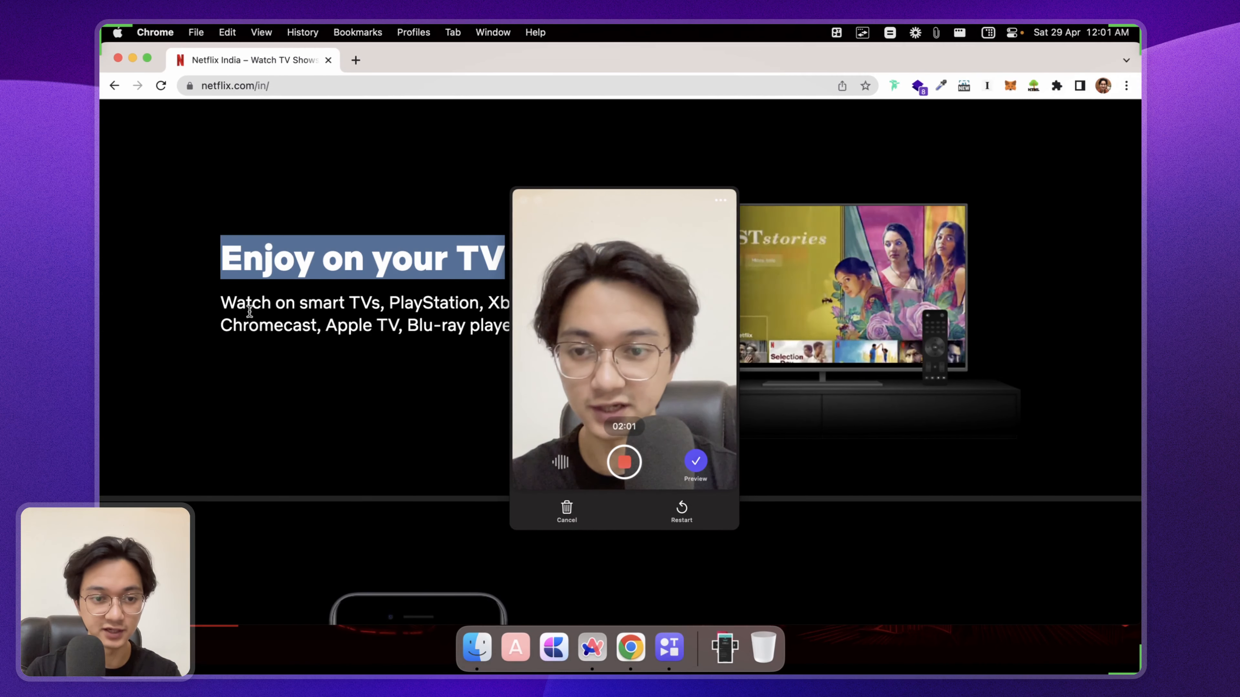
click(221, 302)
drag(222, 302, 663, 339)
key(super+c)
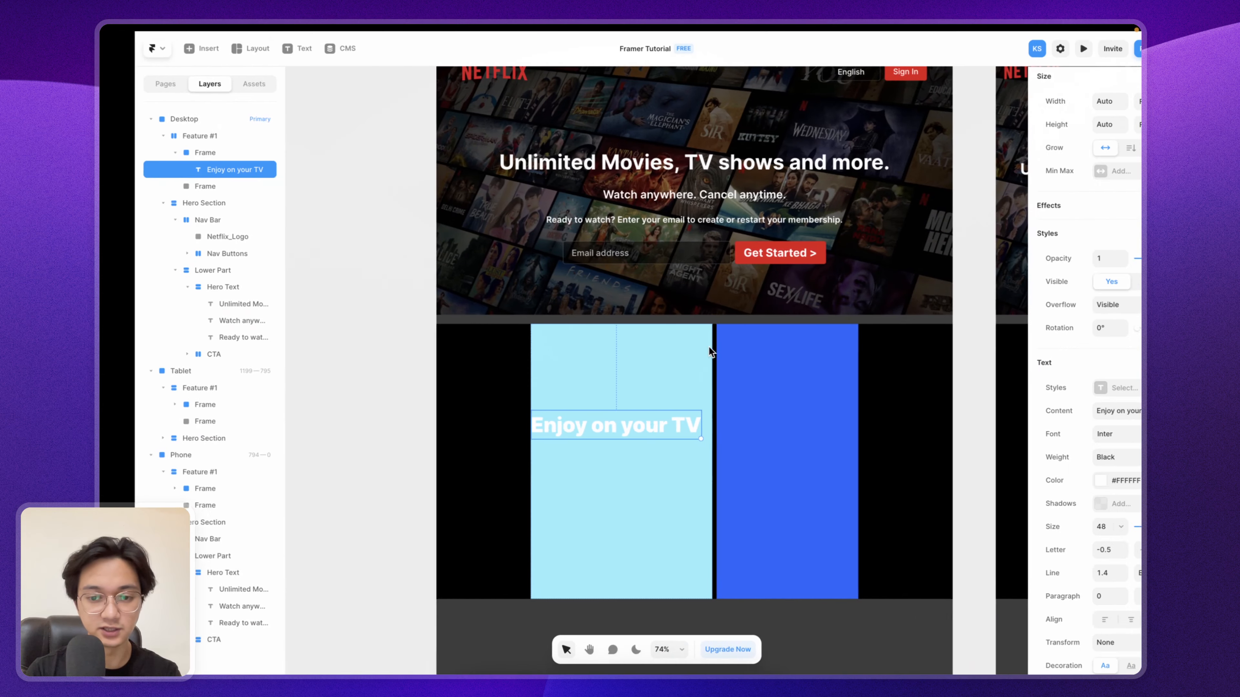
key(t)
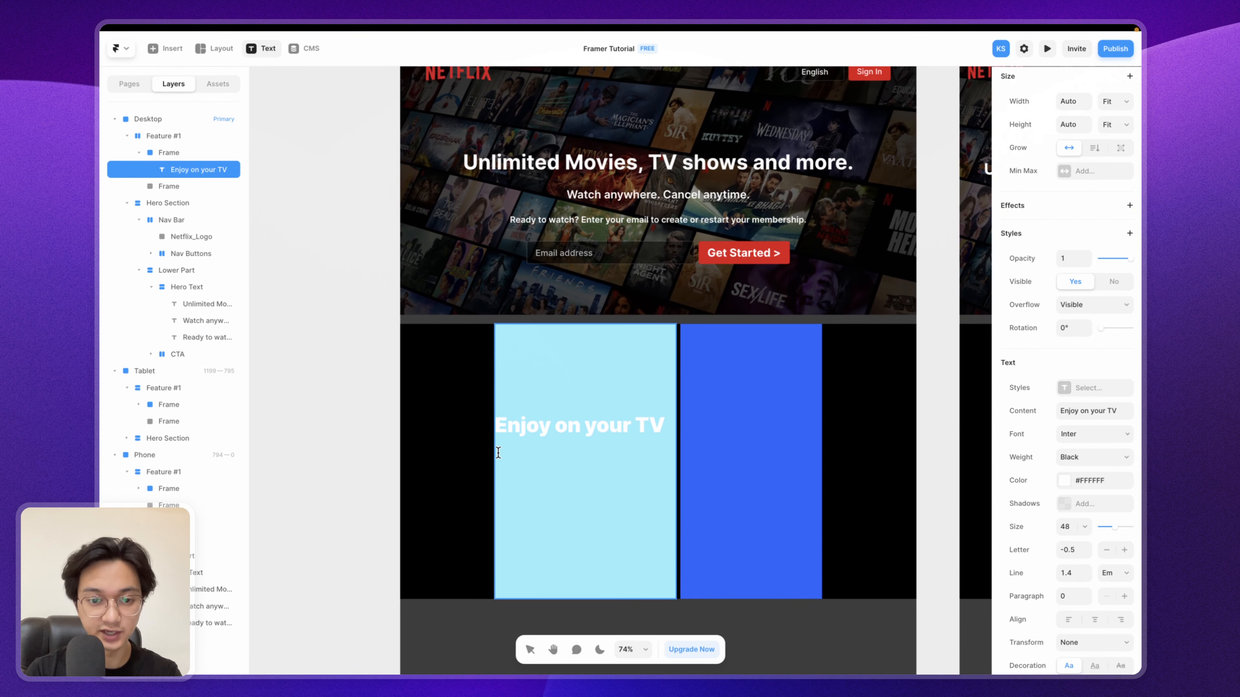
click(497, 454)
key(super+v)
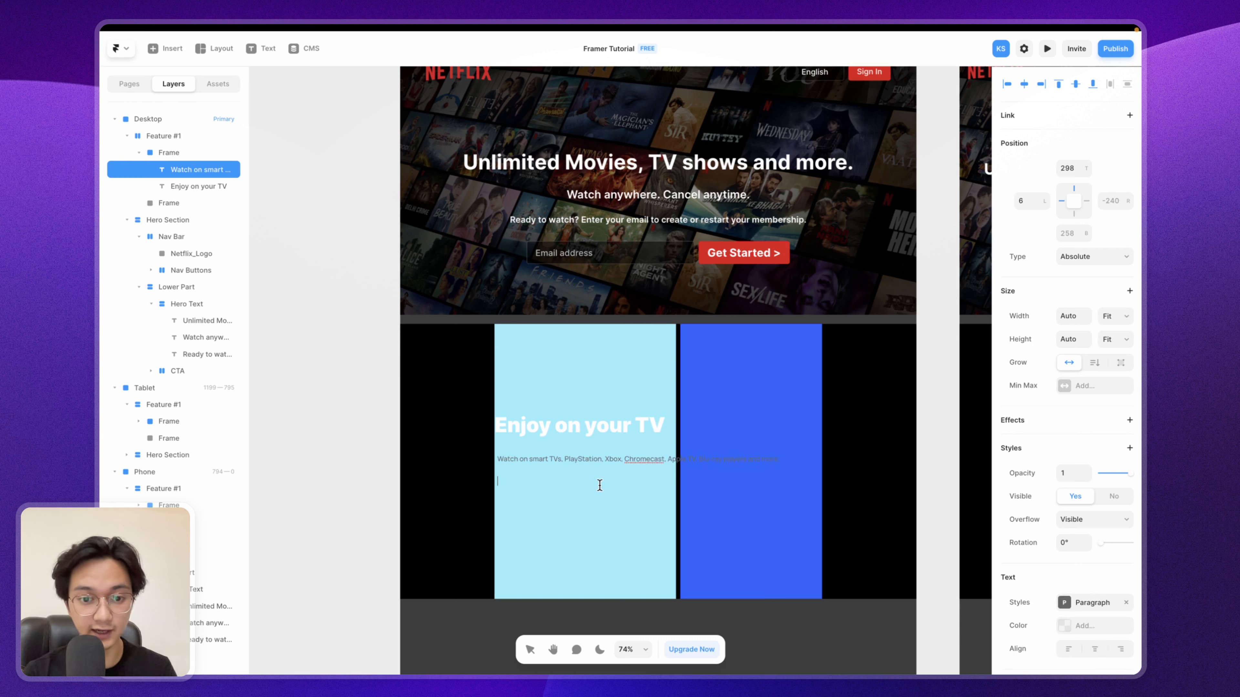
key(Escape)
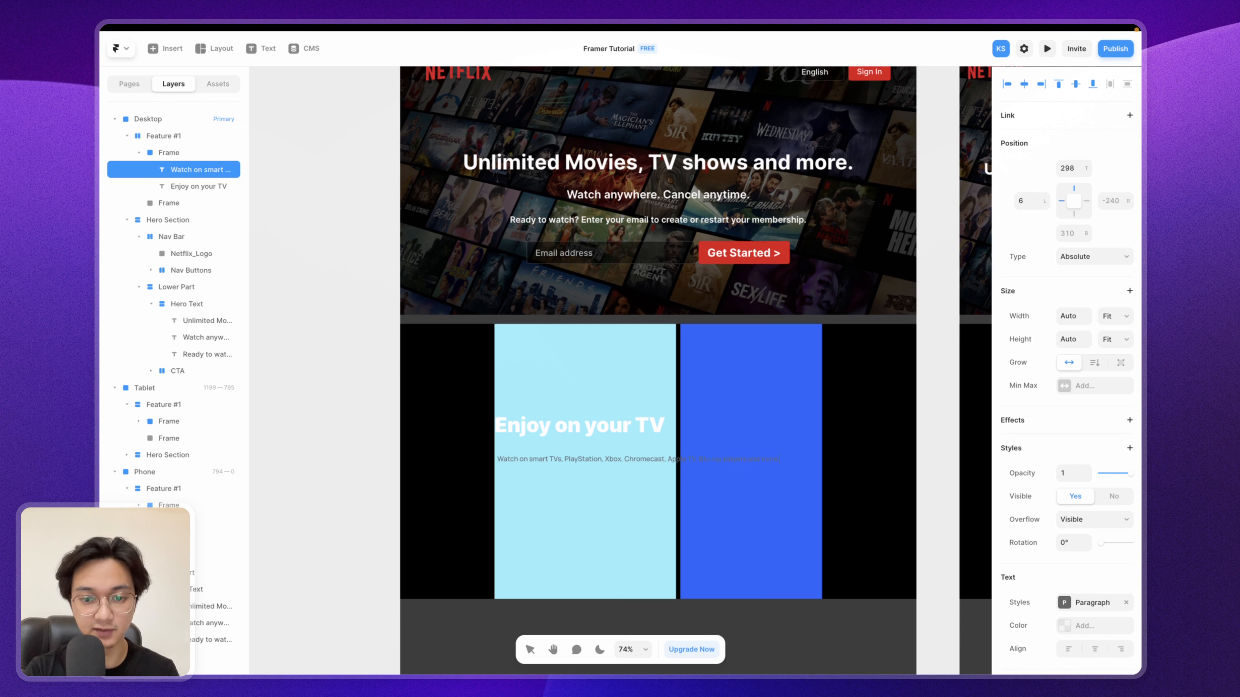
Step: Set the description text's width to Fixed and narrow it to about 411 so it wraps inside the light blue frame
click(636, 461)
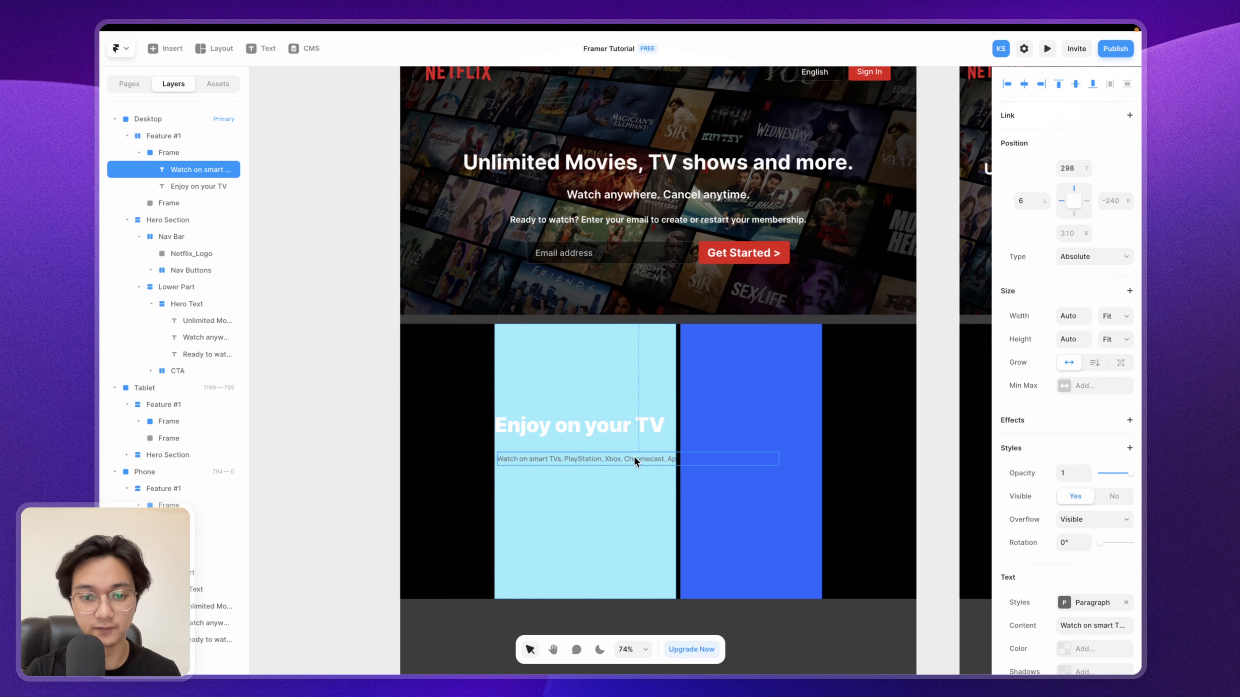
scroll(632, 453, up, 6)
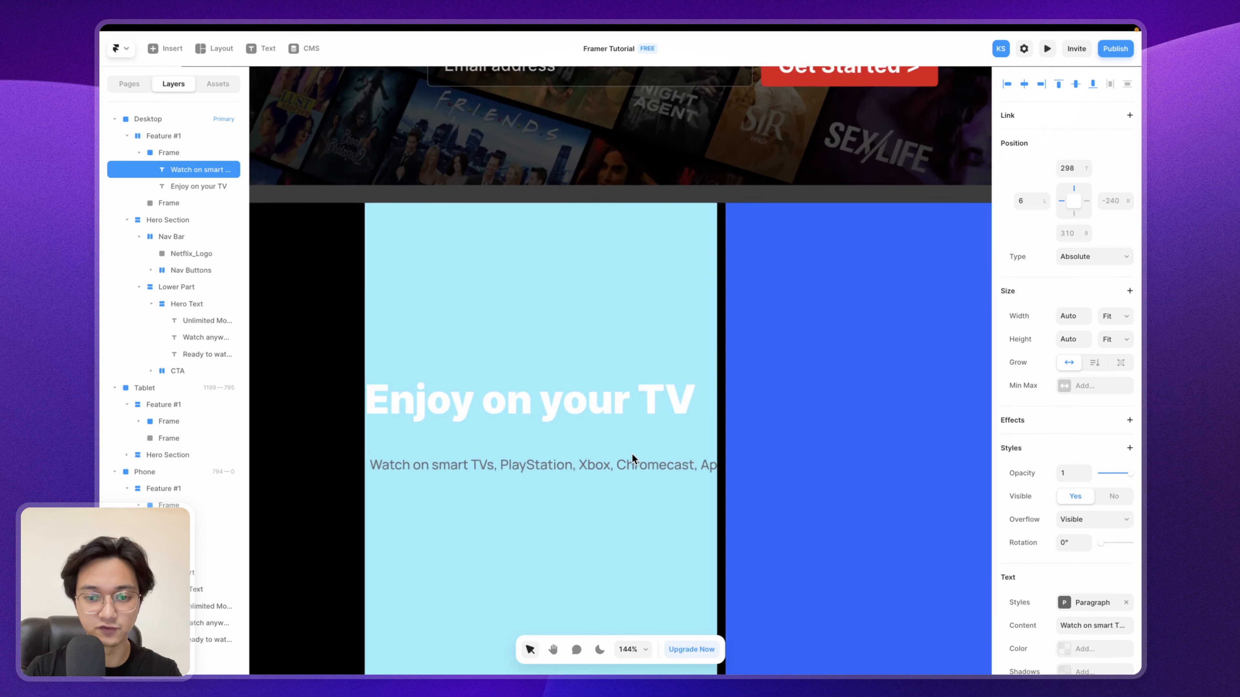
scroll(632, 453, down, 2)
scroll(631, 454, down, 2)
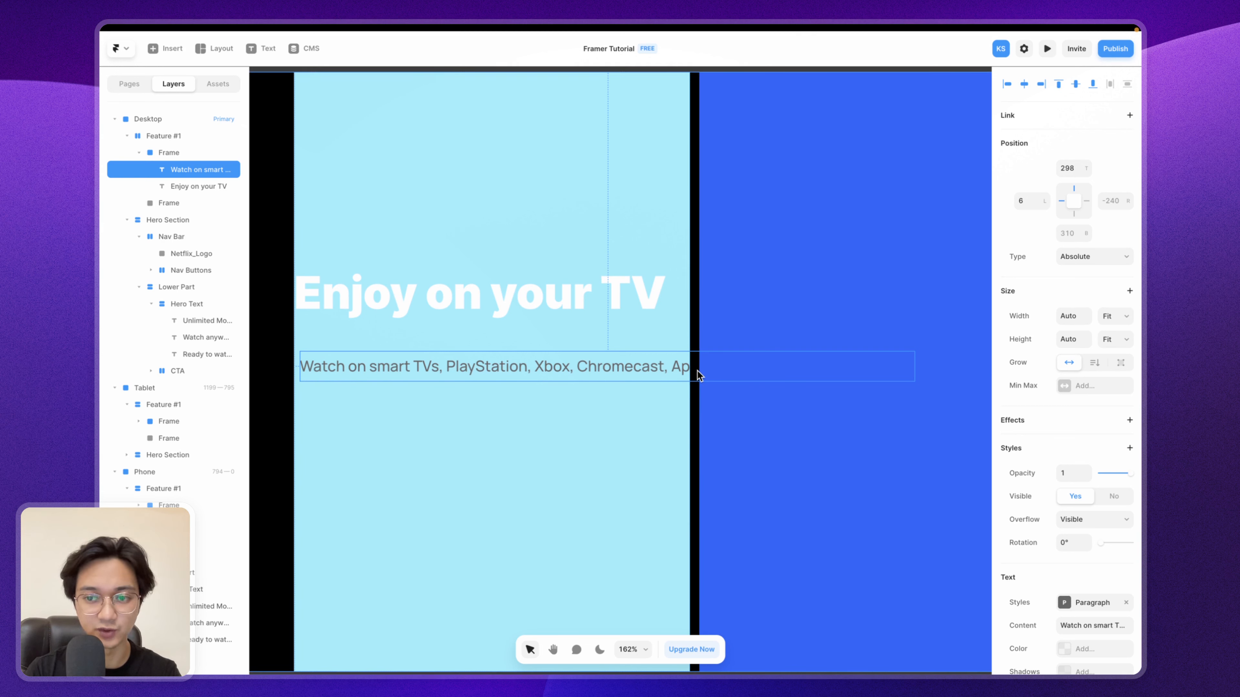
click(1114, 321)
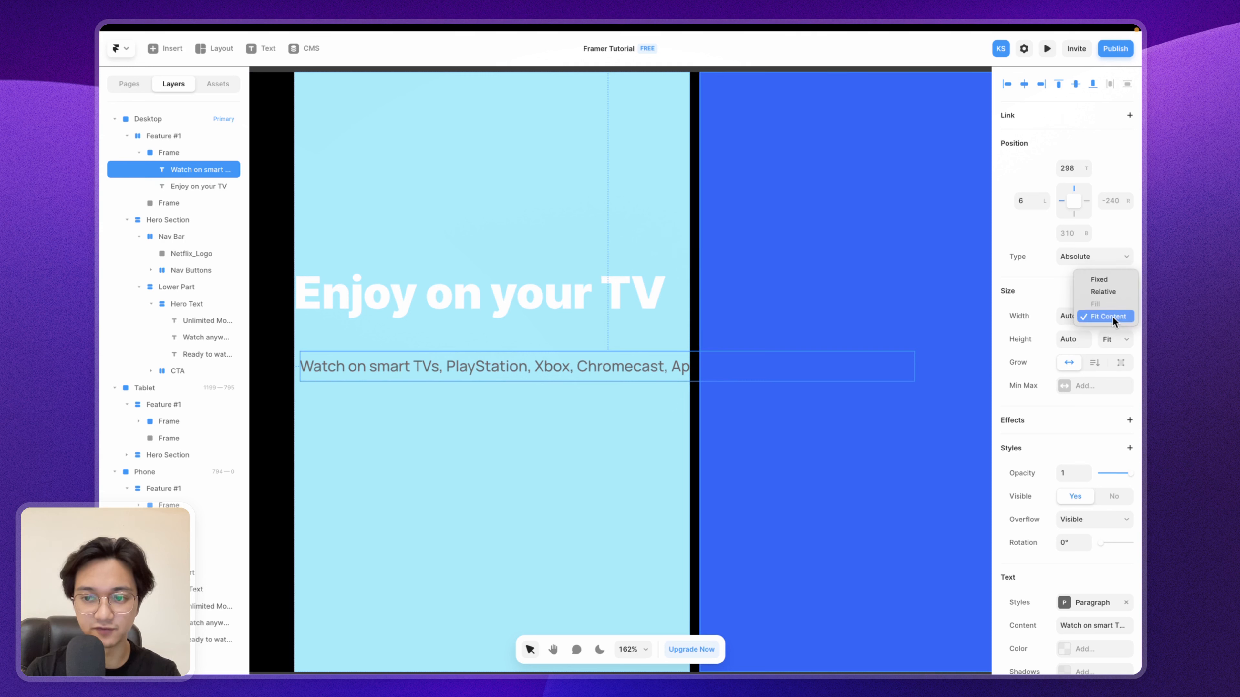
click(1107, 280)
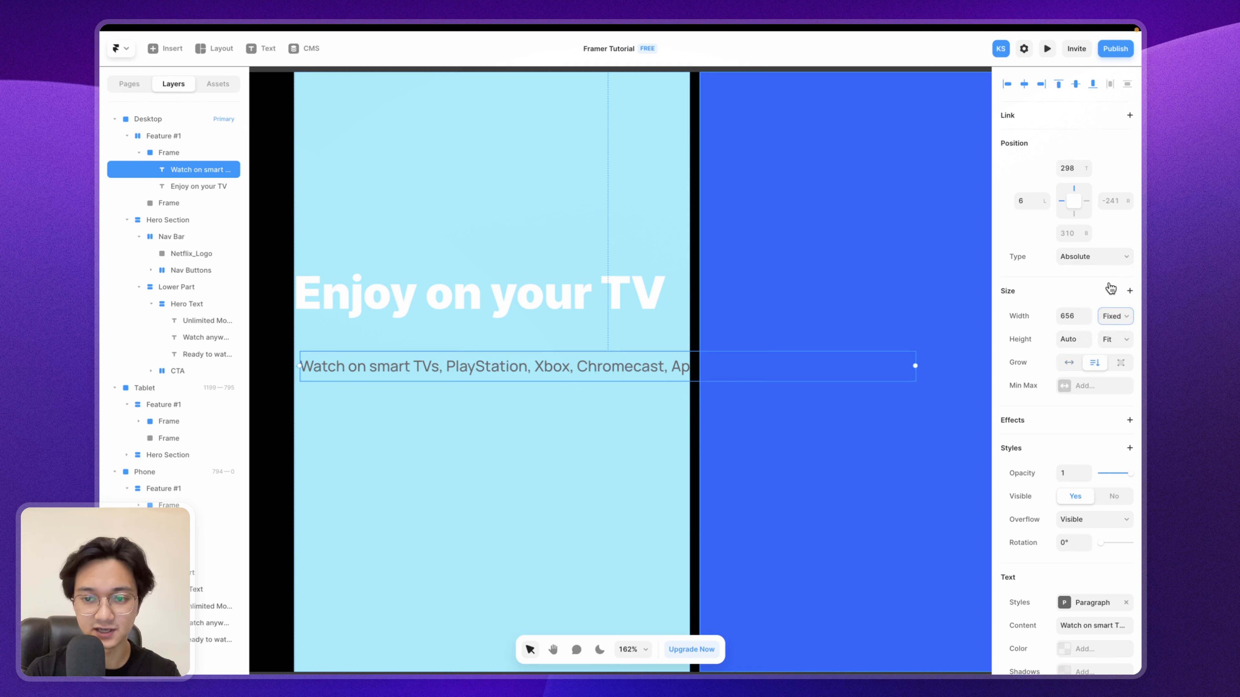
drag(915, 366, 684, 378)
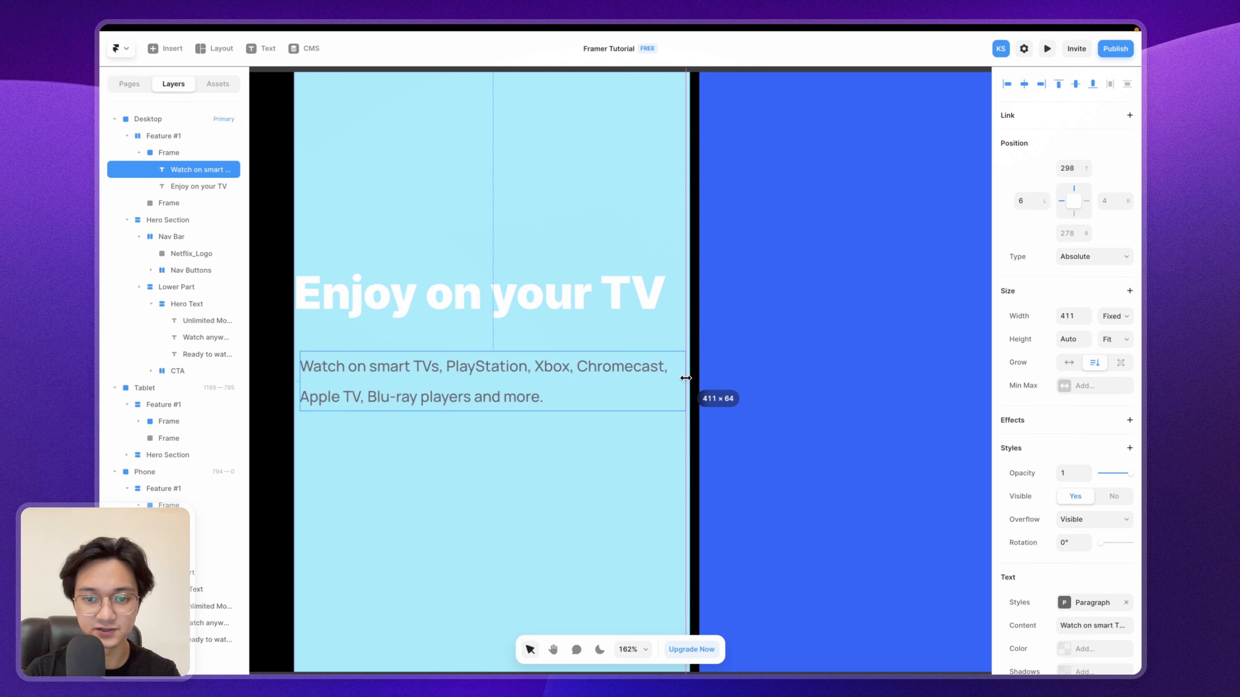
scroll(685, 378, down, 5)
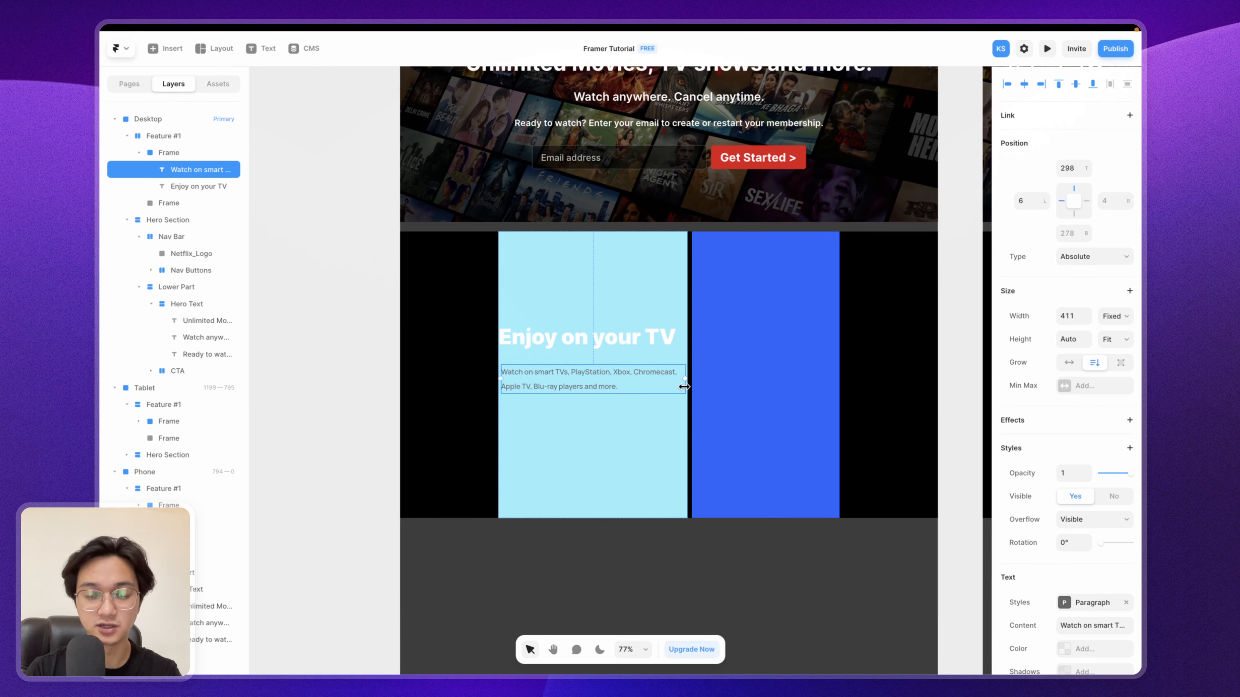
scroll(684, 386, up, 2)
Step: Examine the TV section on the Netflix page and the sizing settings of the Phone breakpoint's hero title and its text stack
key(ctrl+Left)
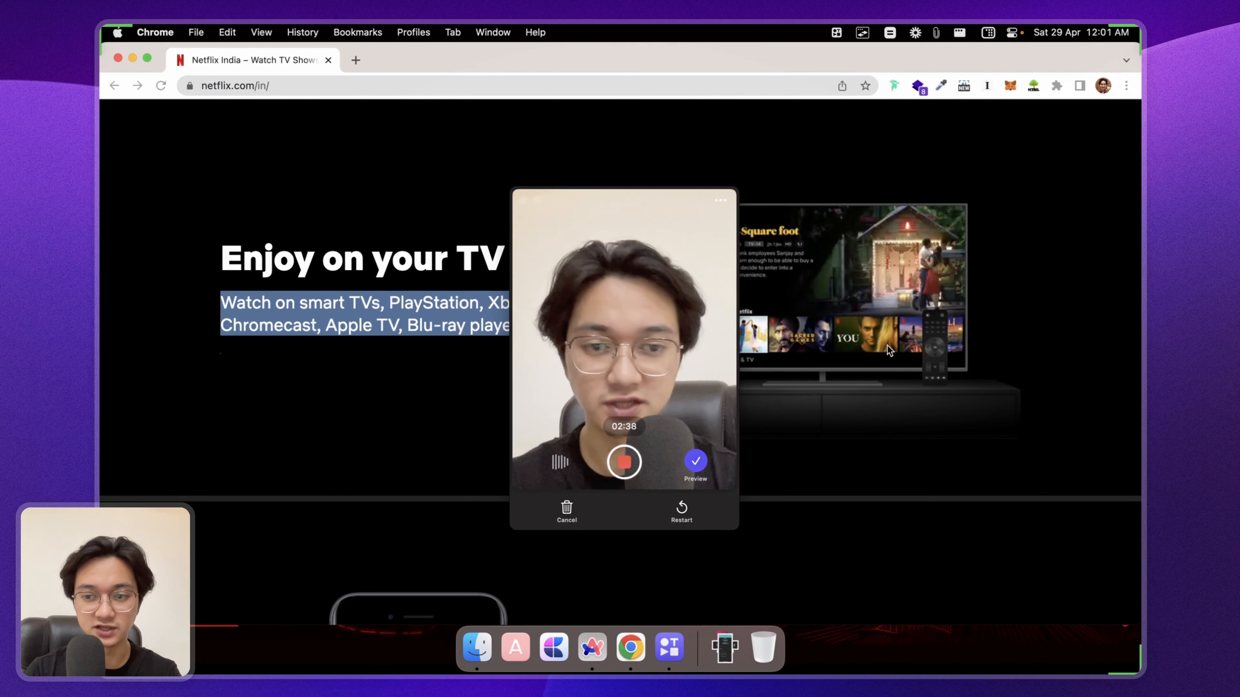
mouse_move(1140, 339)
mouse_down()
mouse_move(911, 357)
mouse_move(1129, 319)
mouse_up()
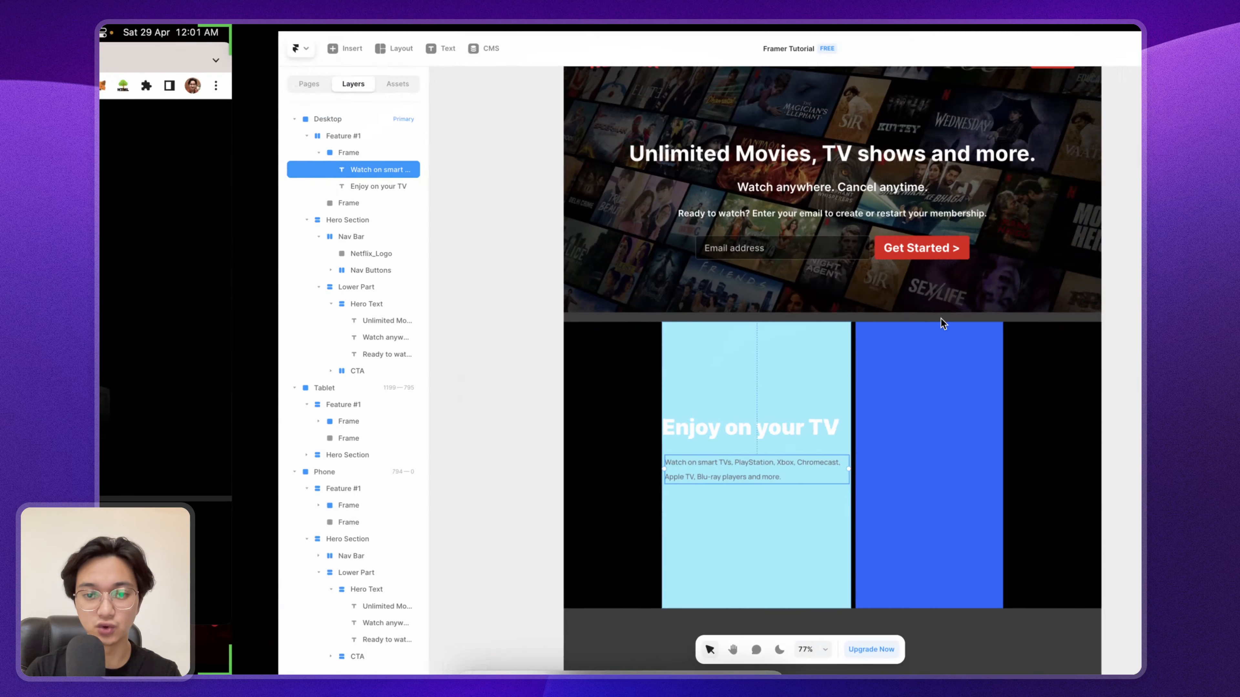
scroll(779, 281, down, 5)
scroll(801, 288, right, 3)
scroll(805, 290, up, 1)
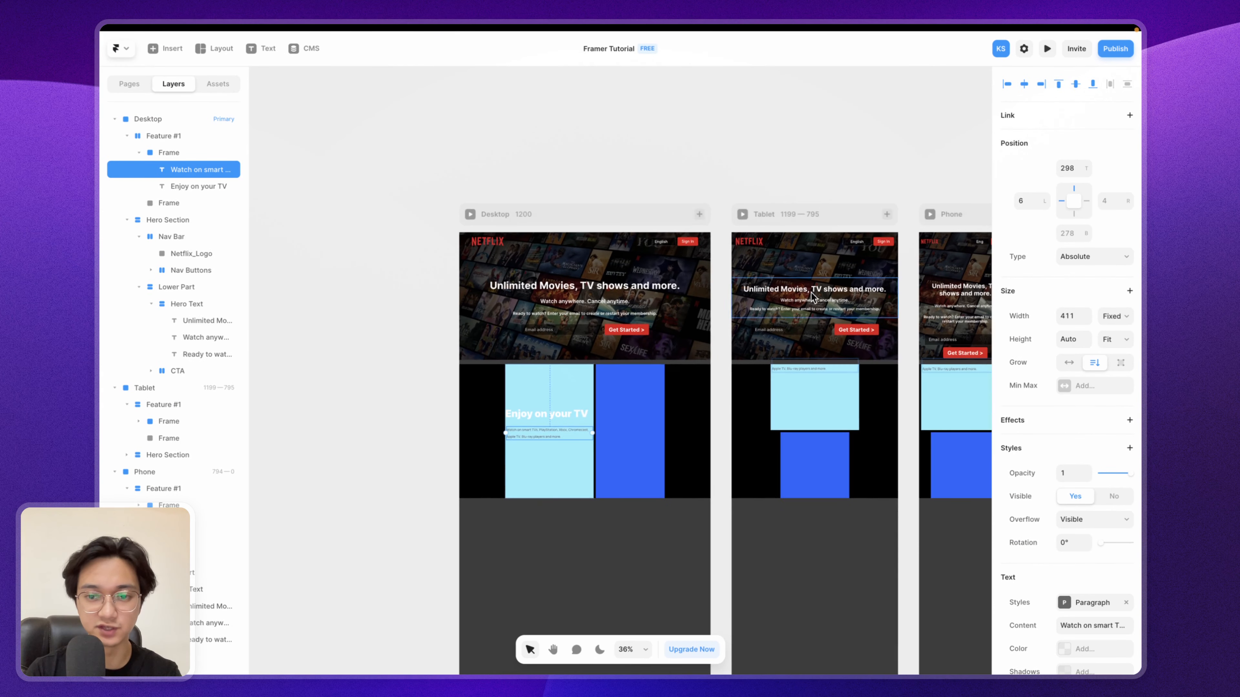
scroll(810, 294, right, 4)
scroll(752, 295, up, 8)
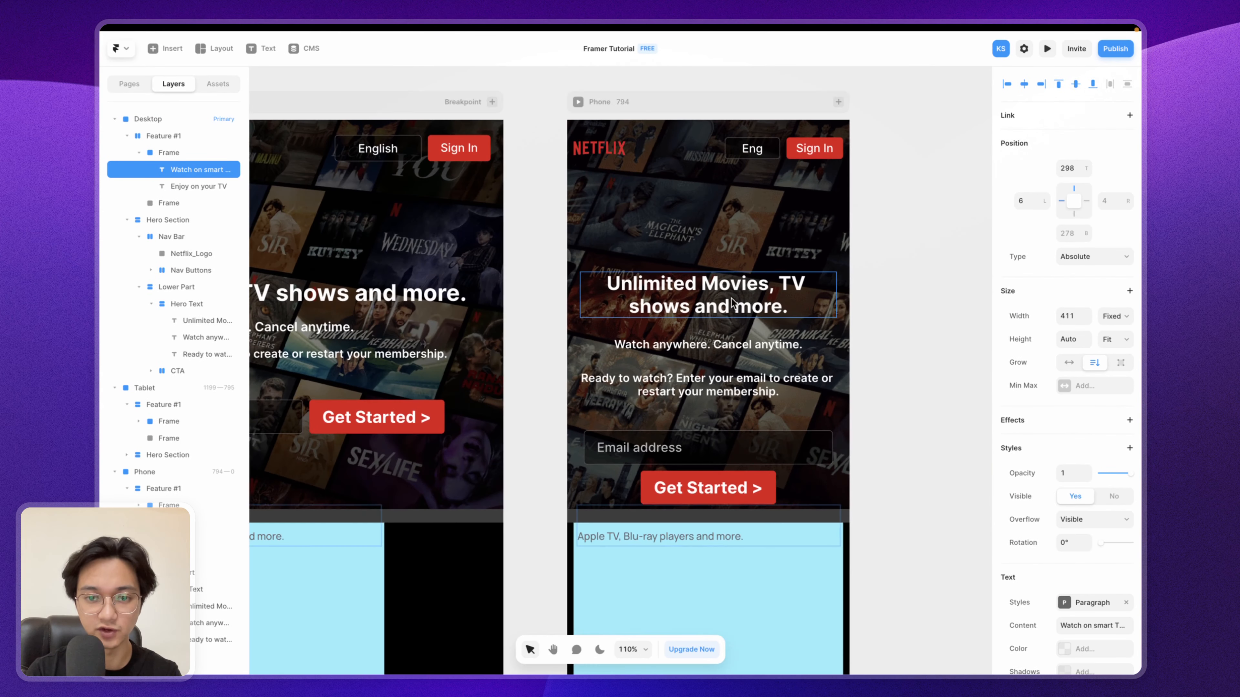
click(723, 311)
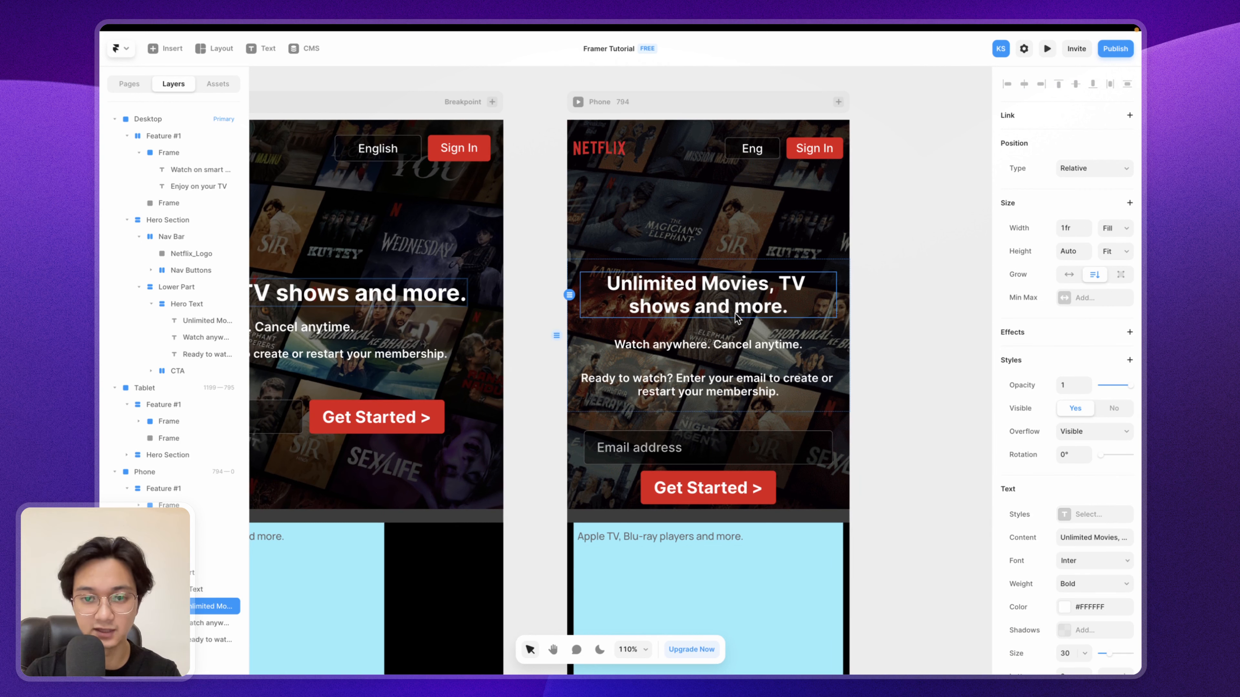
click(832, 341)
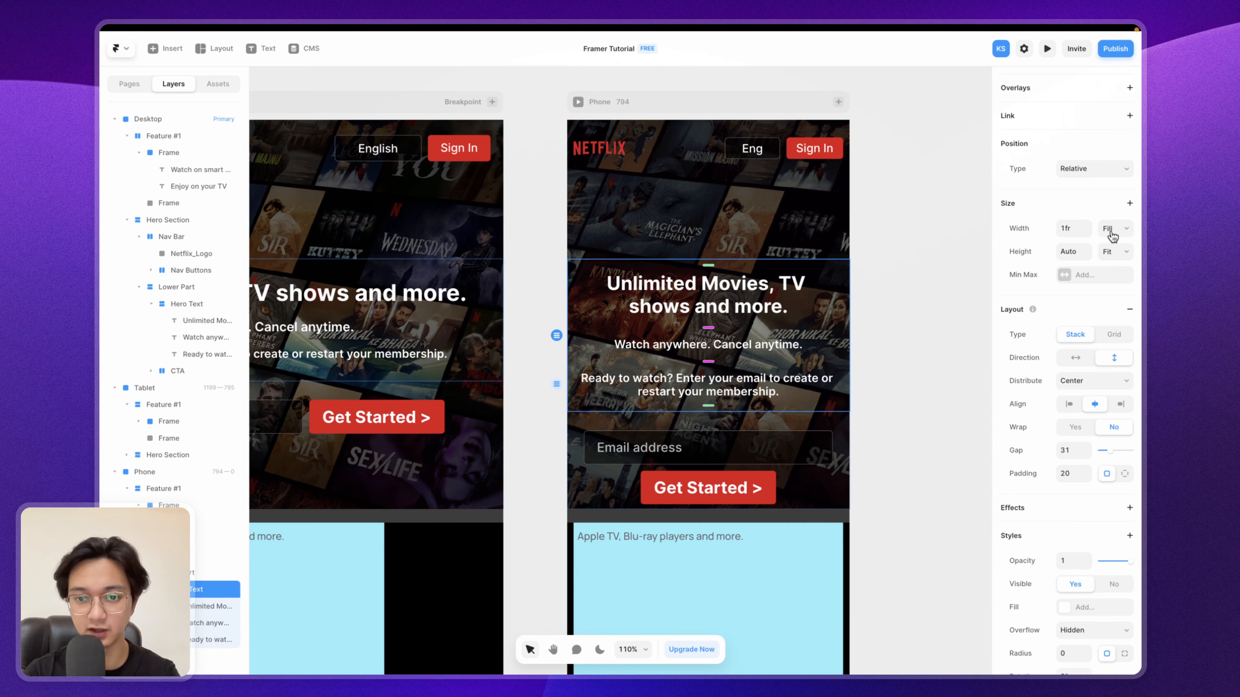
scroll(592, 346, down, 7)
scroll(591, 346, left, 8)
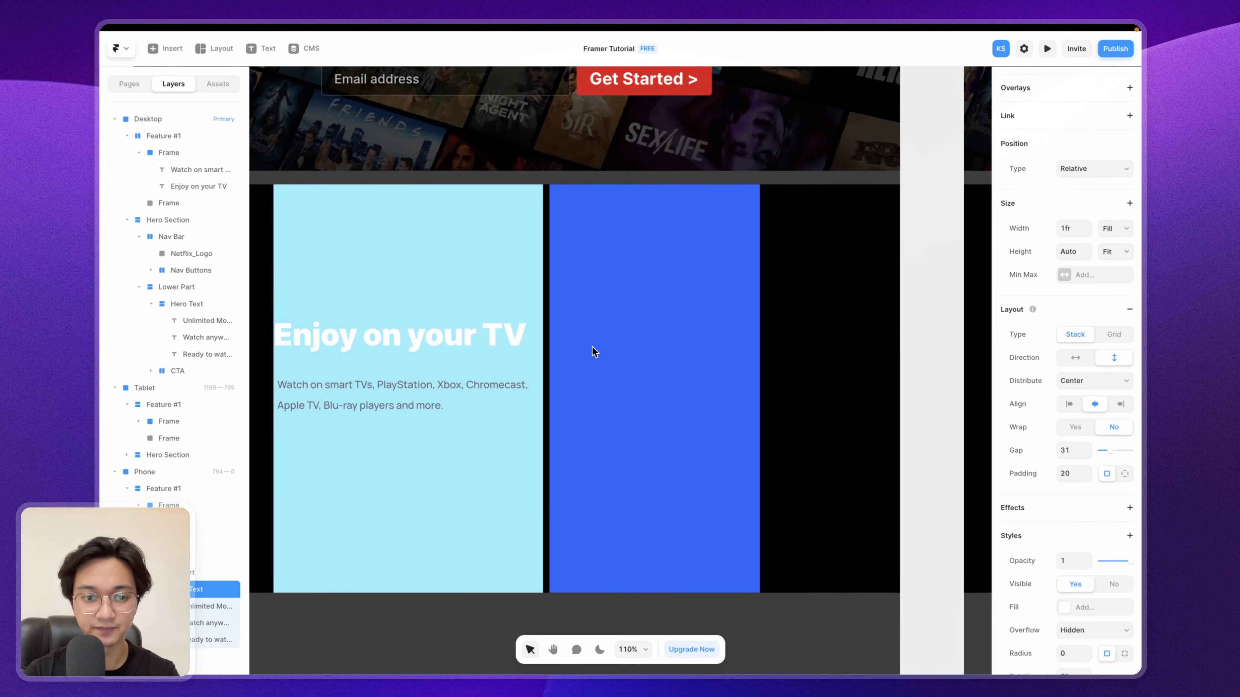
scroll(591, 346, left, 3)
Step: Check the width sizing options available for the description text in the Desktop frame
click(484, 383)
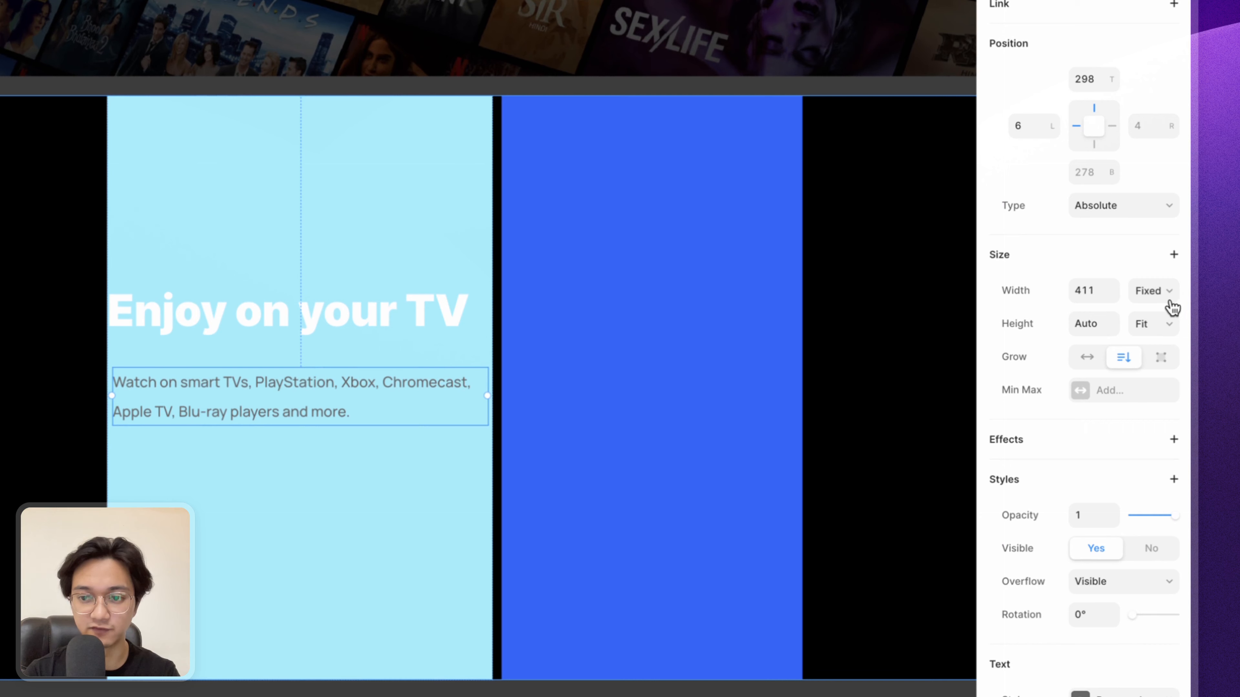
click(1135, 311)
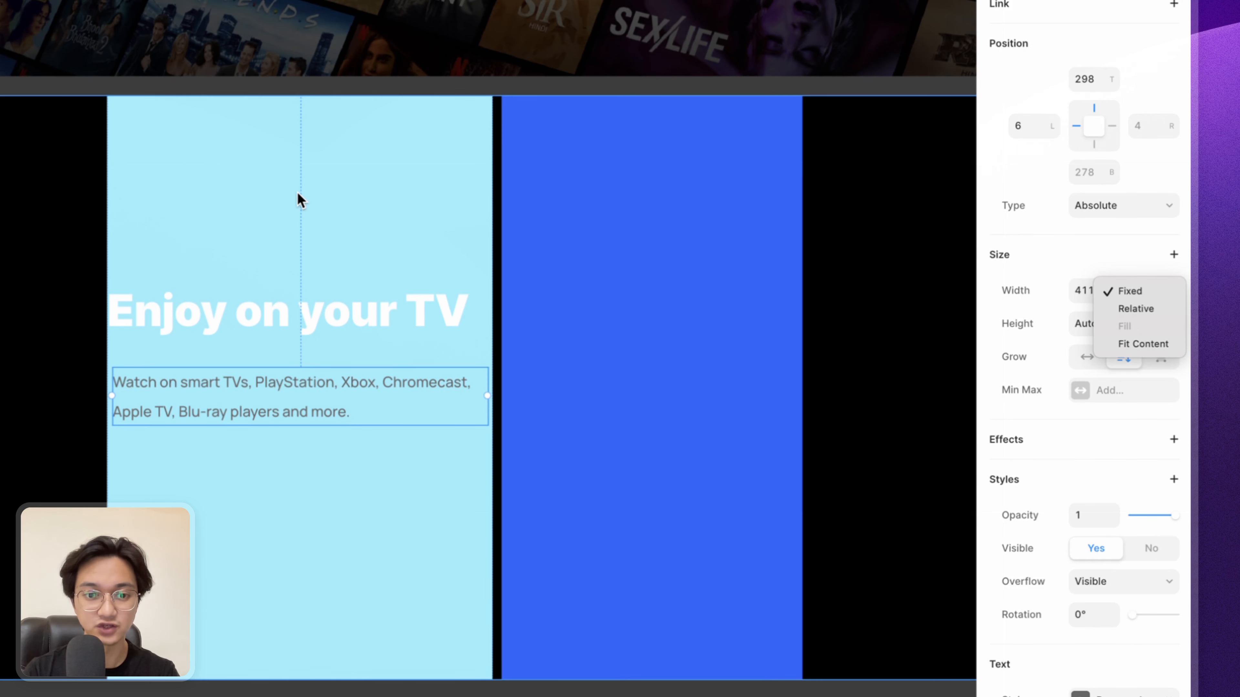
click(296, 191)
Step: Rename the light blue frame in the Desktop Feature #1 section as "left side"
click(243, 193)
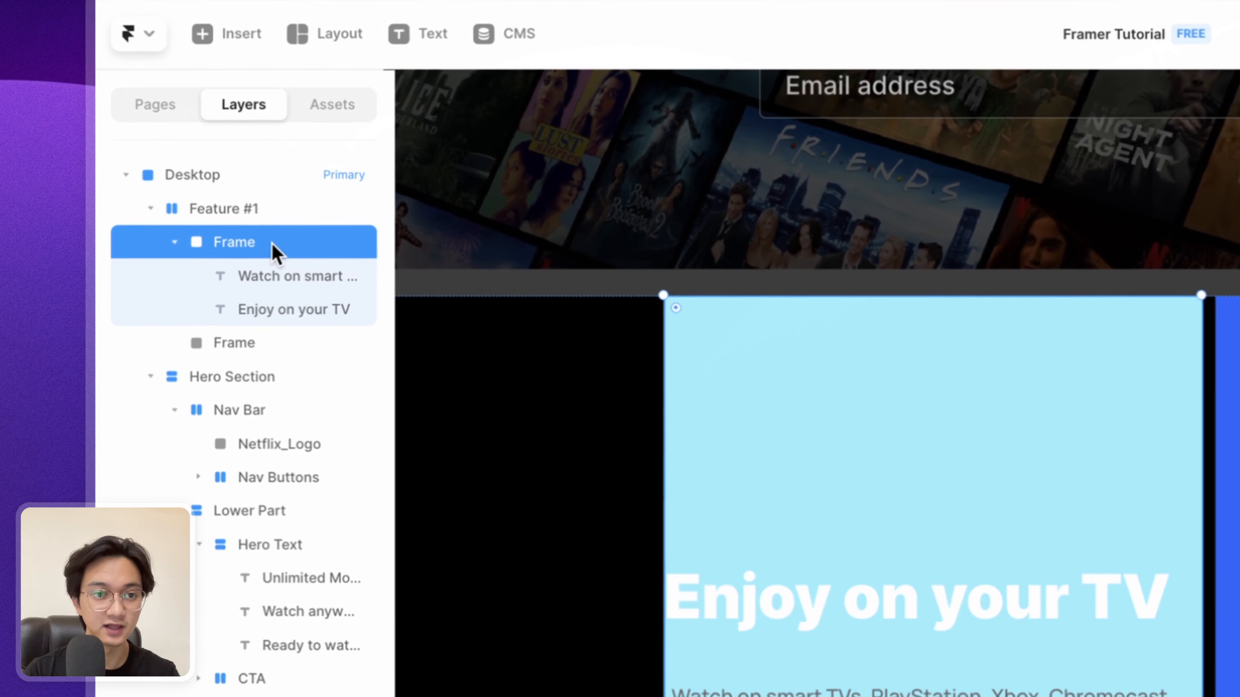
double_click(189, 153)
key(BackSpace)
text(left side)
key(Return)
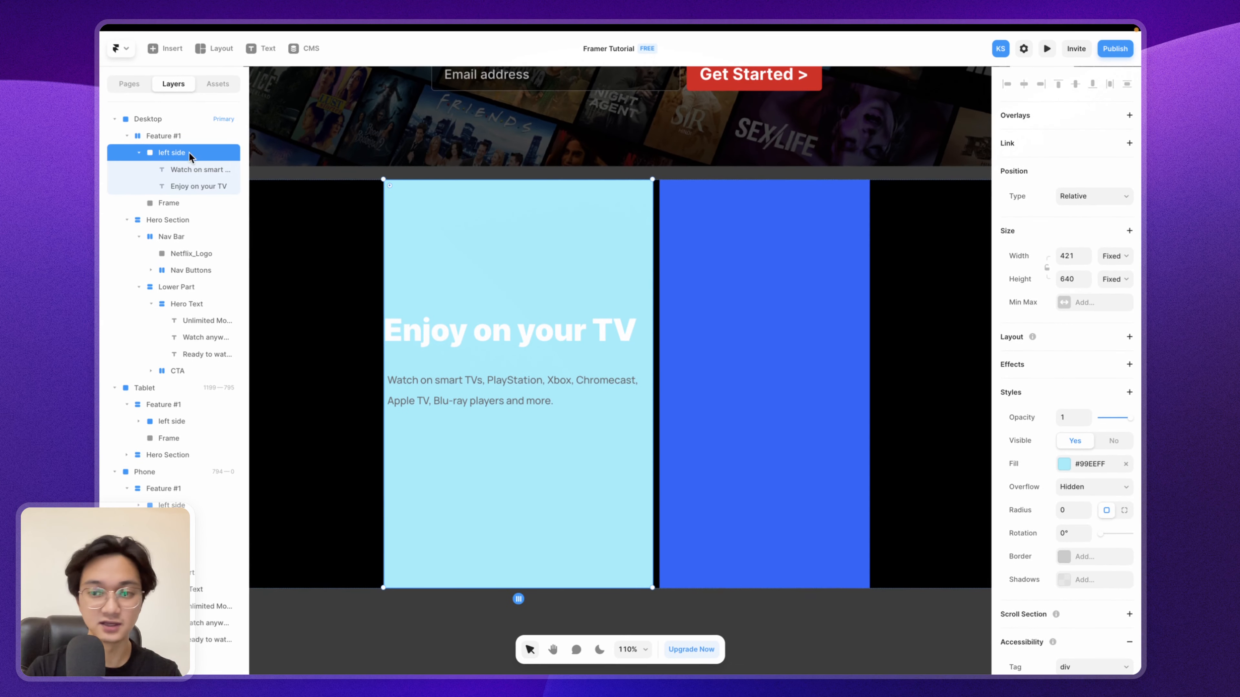
Step: Add a vertical stack layout to the "left side" frame and align its heading and description to the left
click(1128, 341)
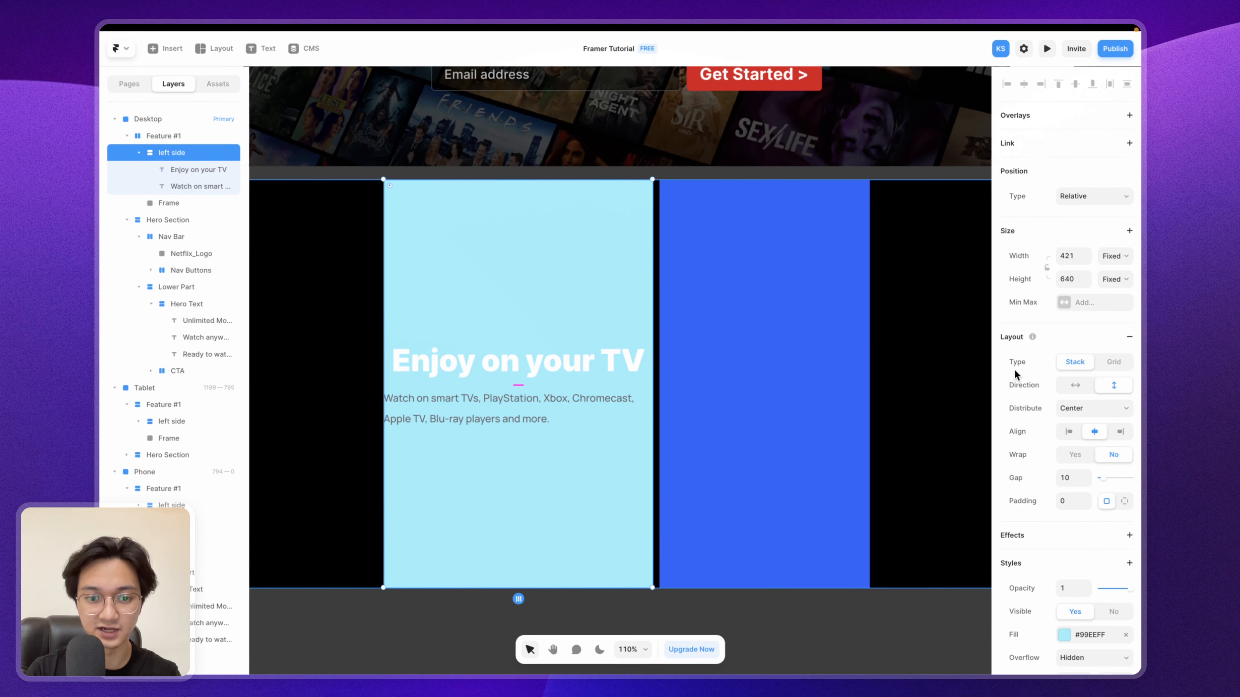
click(458, 353)
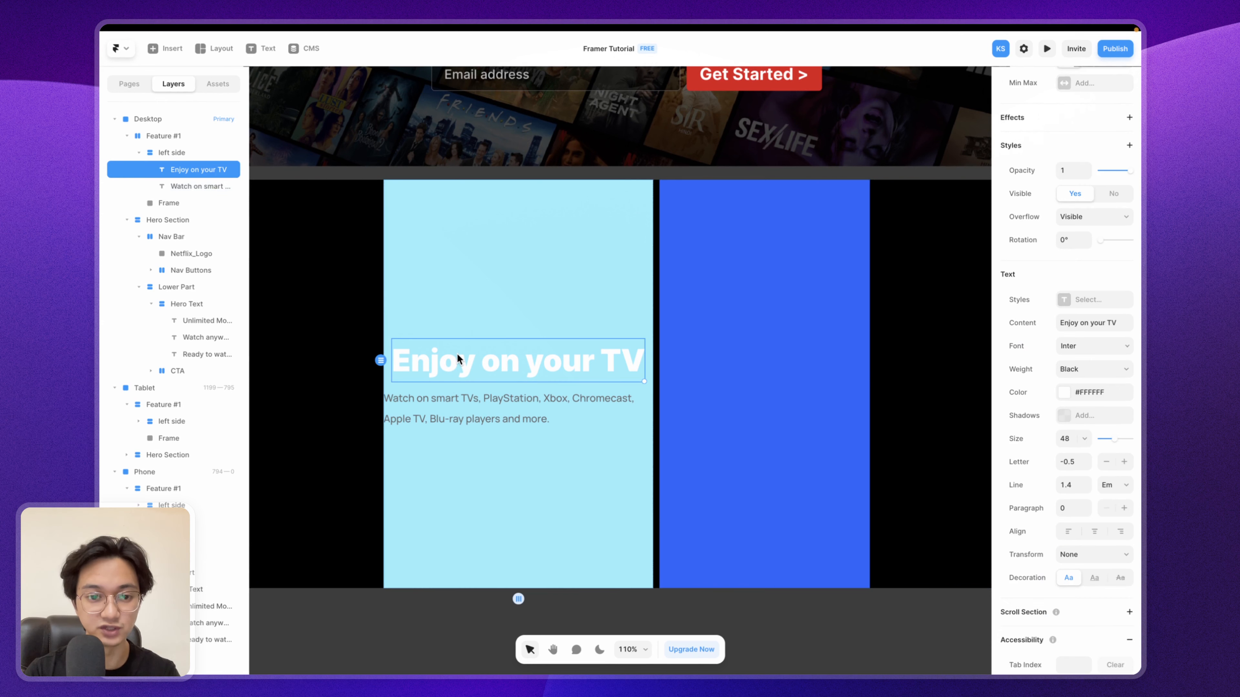
click(448, 414)
click(452, 372)
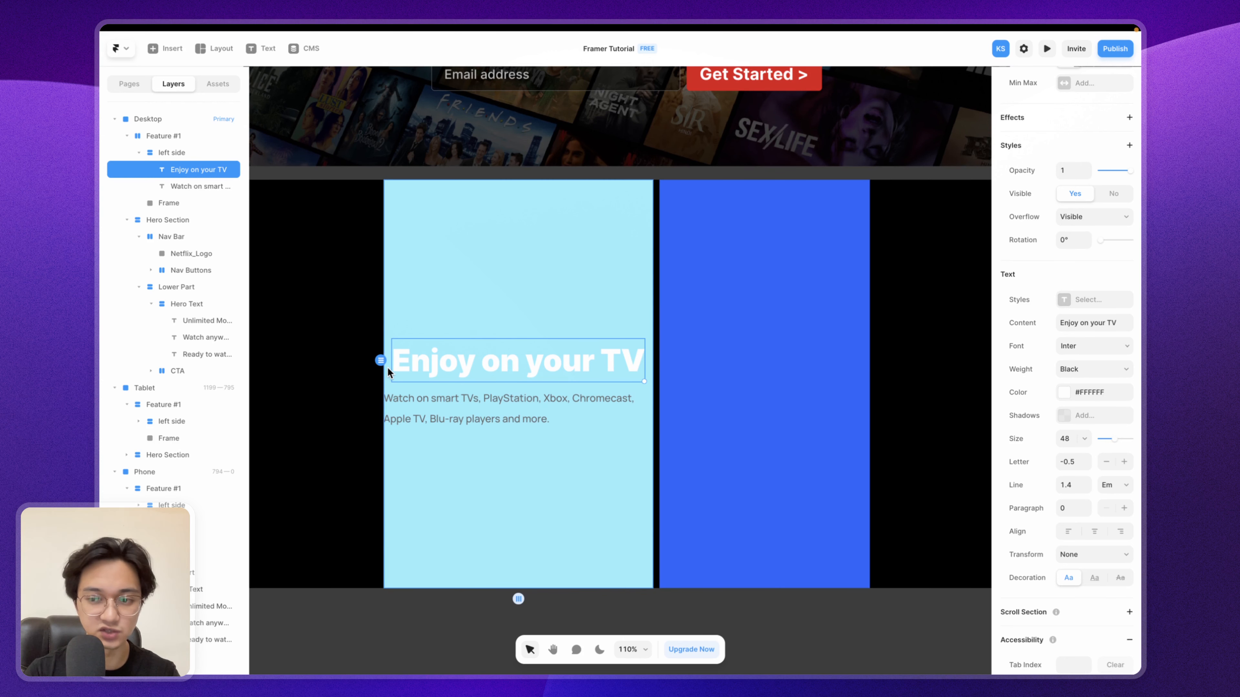
scroll(1068, 390, up, 5)
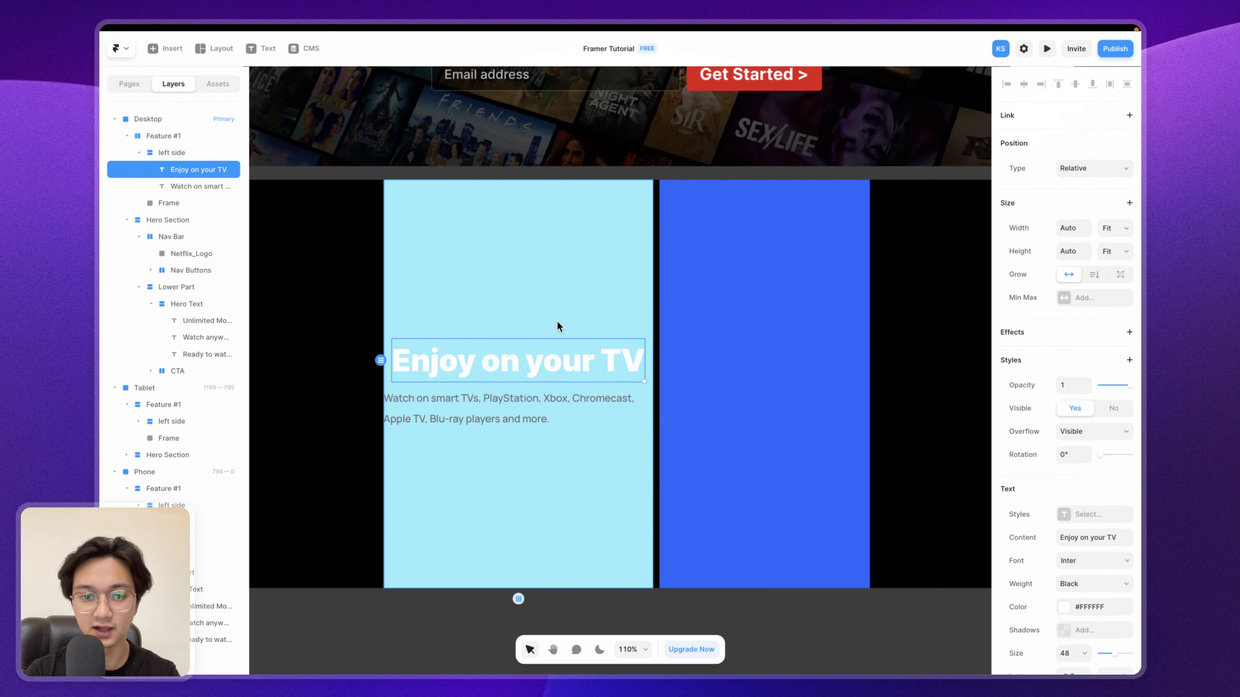
click(543, 270)
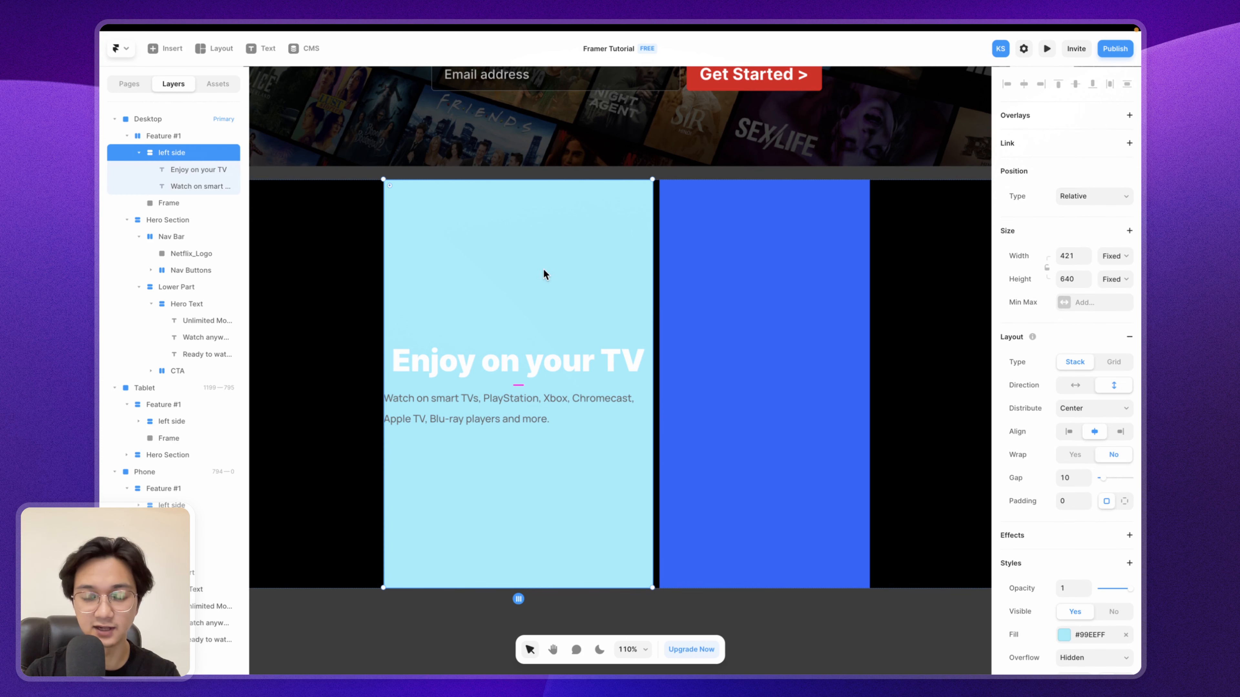
click(1069, 433)
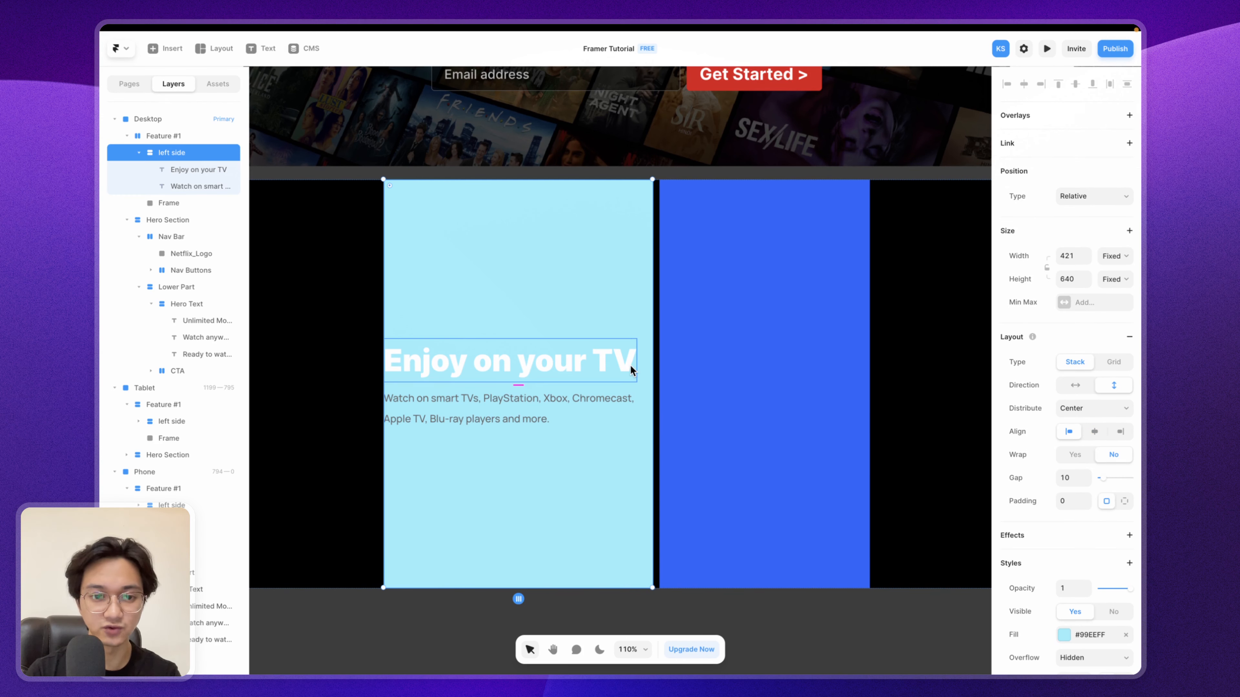
Step: Set the widths of the "left side" frame and the neighbouring blue frame in the Desktop Feature #1 section to Fill
scroll(488, 287, left, 3)
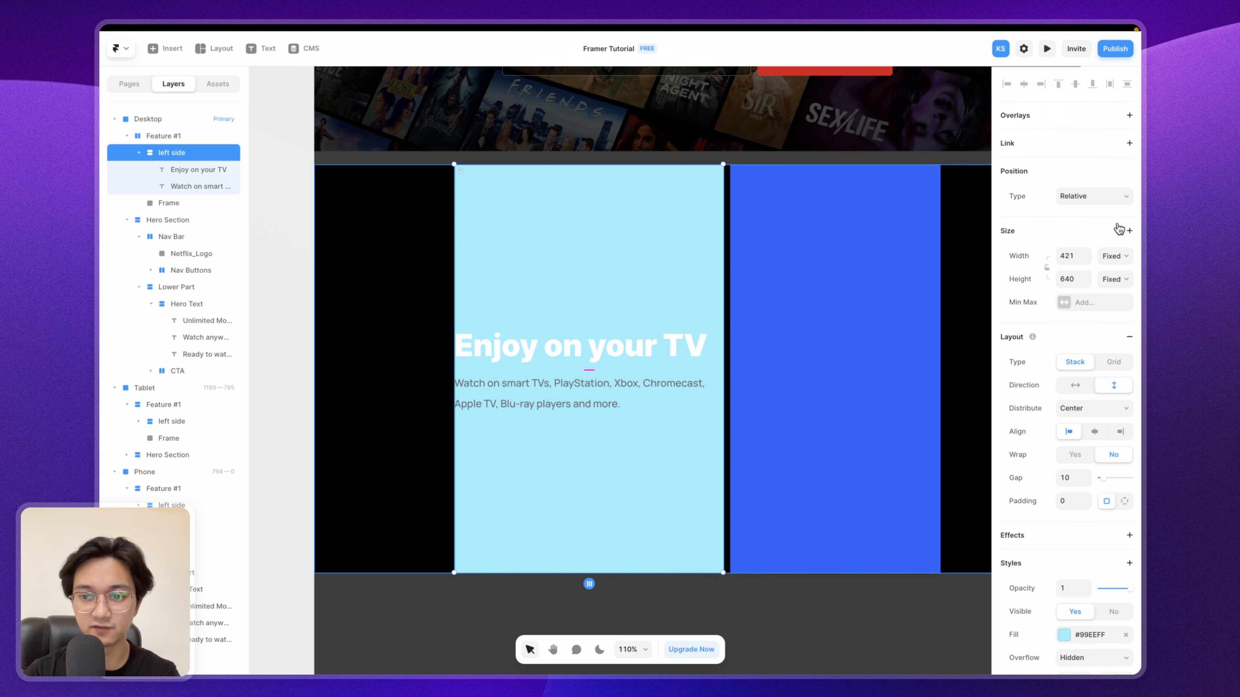
click(1115, 255)
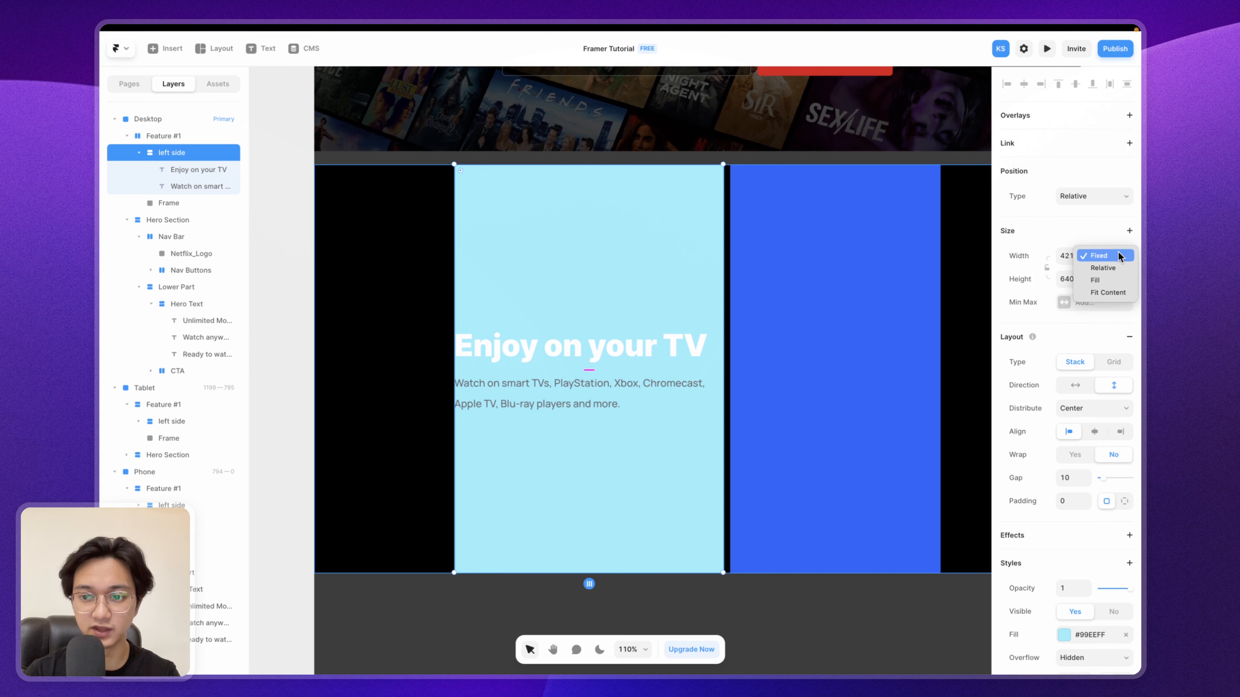
click(1108, 280)
scroll(720, 280, down, 5)
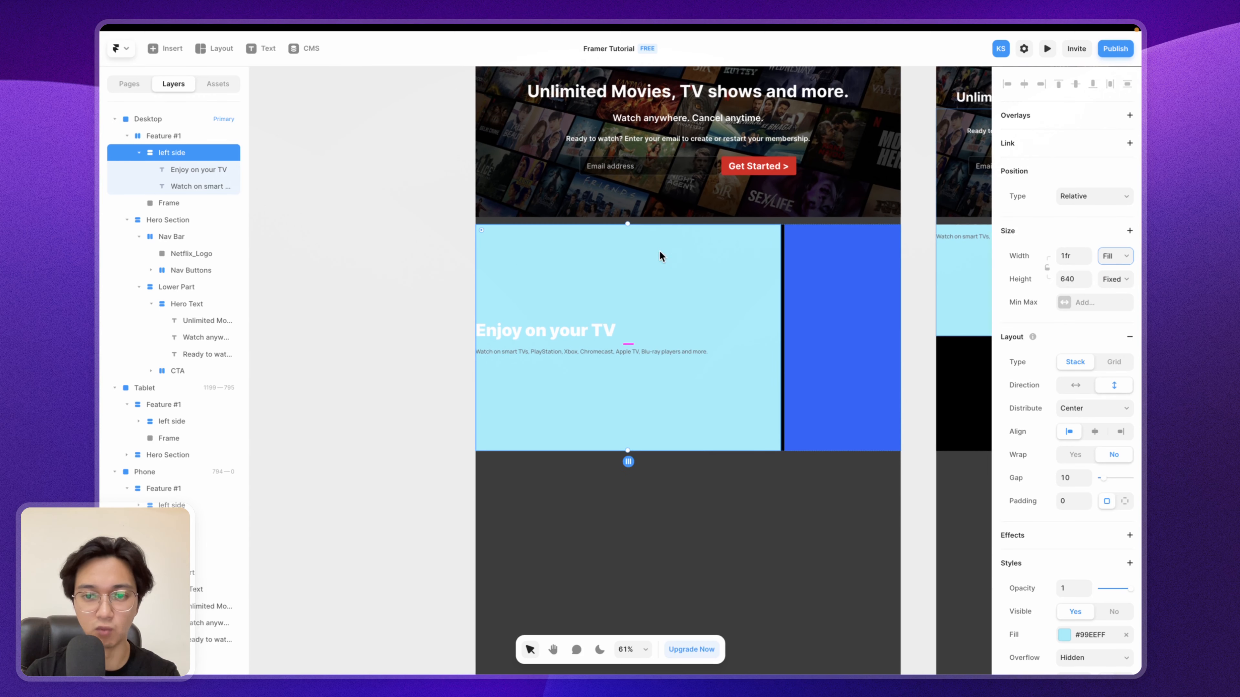
click(828, 254)
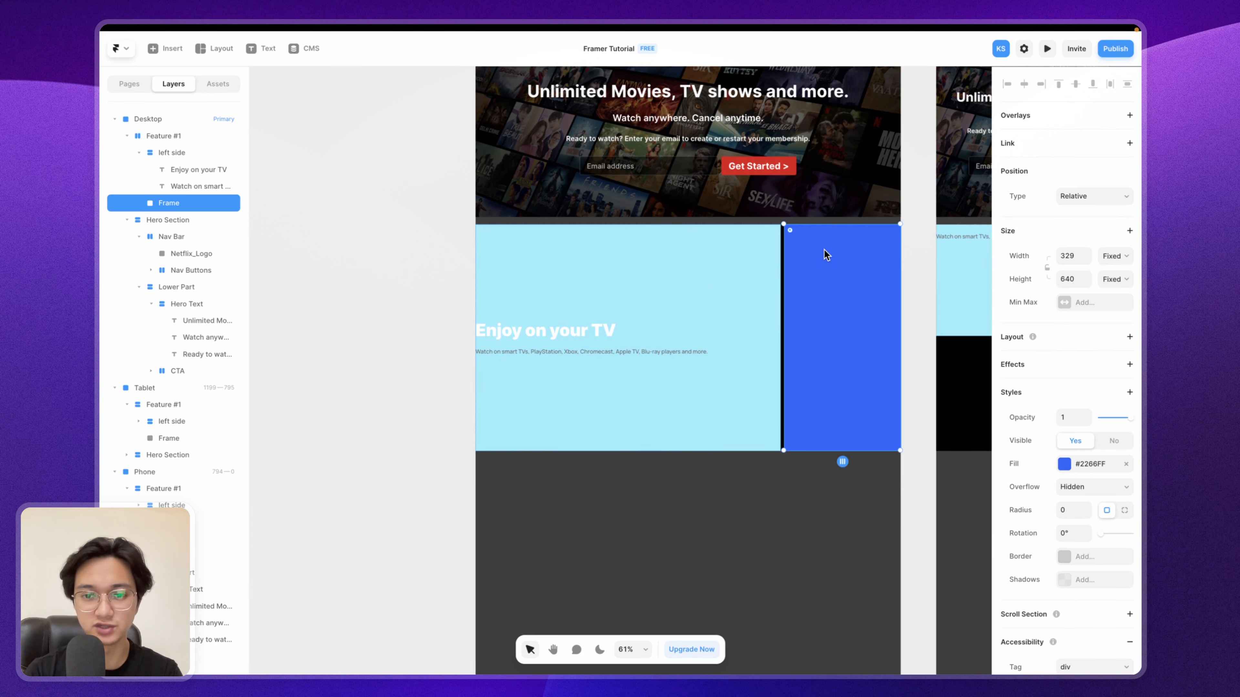
click(1113, 256)
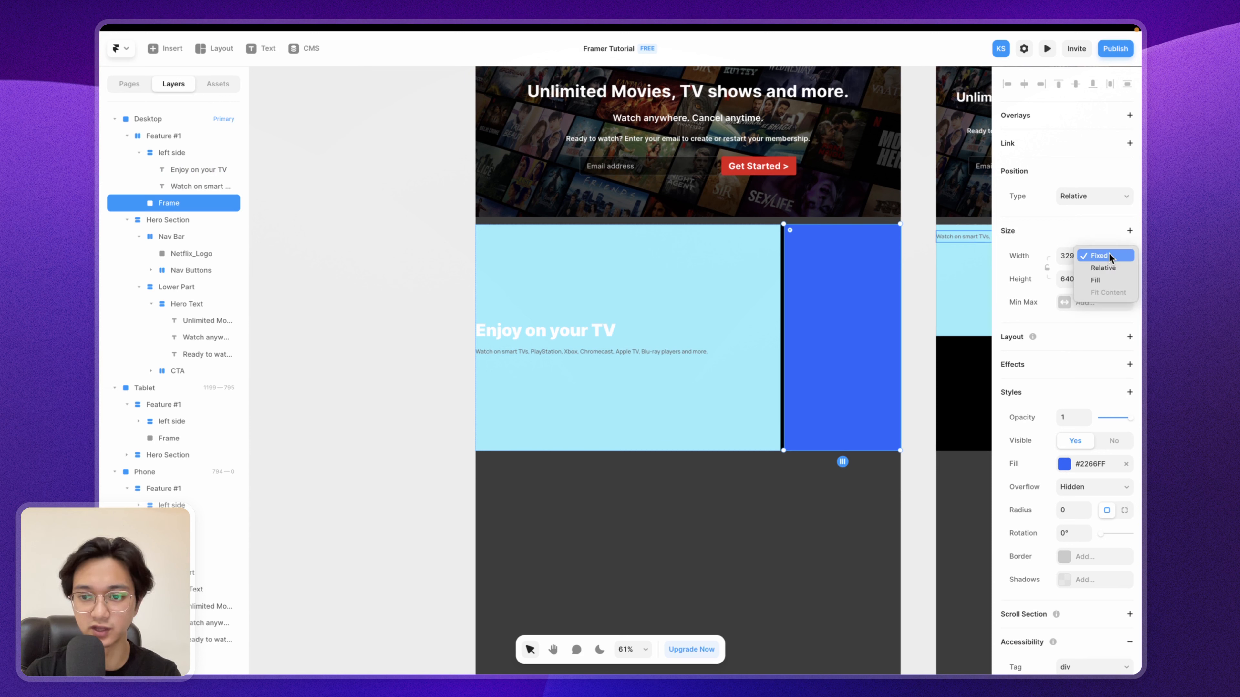
click(1114, 279)
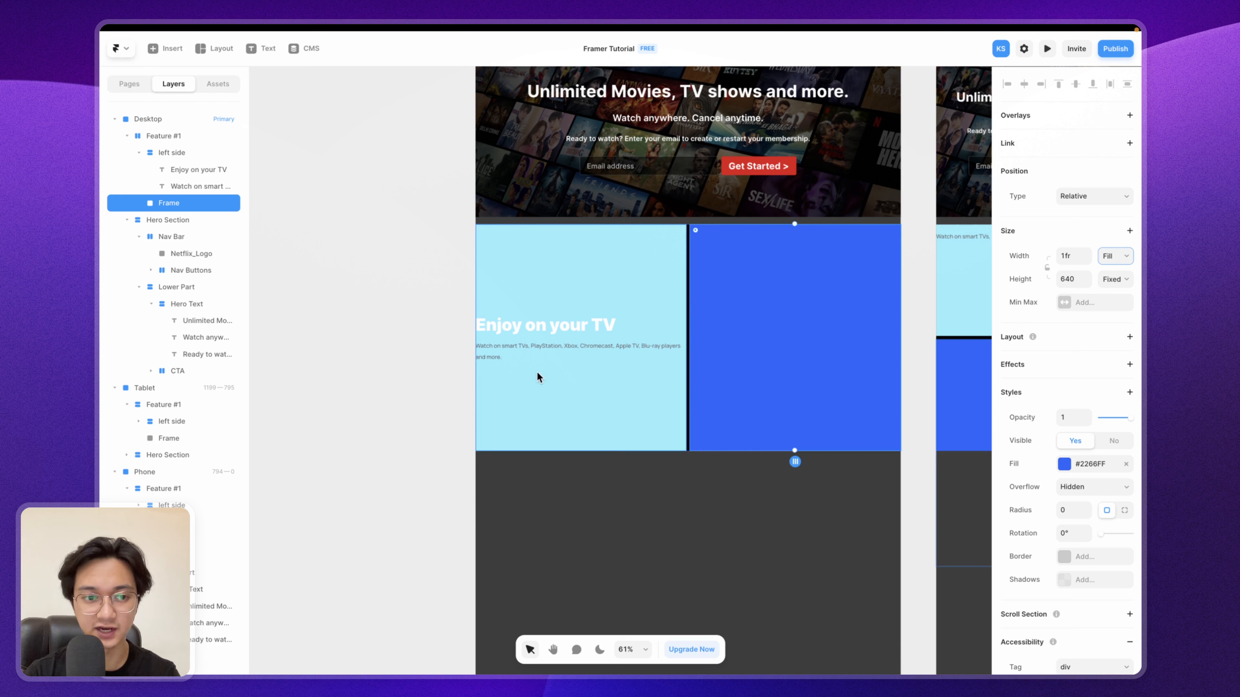
Step: Rename the dark blue frame in the Desktop Feature #1 section as "right side"
double_click(178, 203)
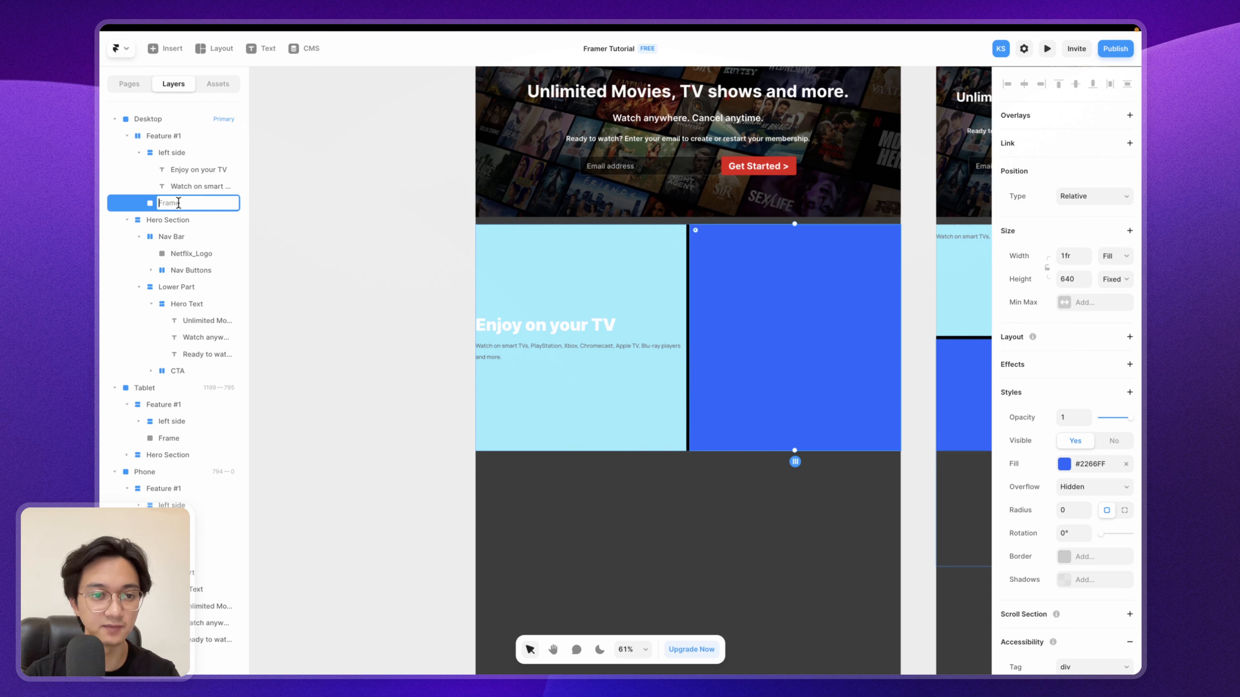
text(right side)
key(Return)
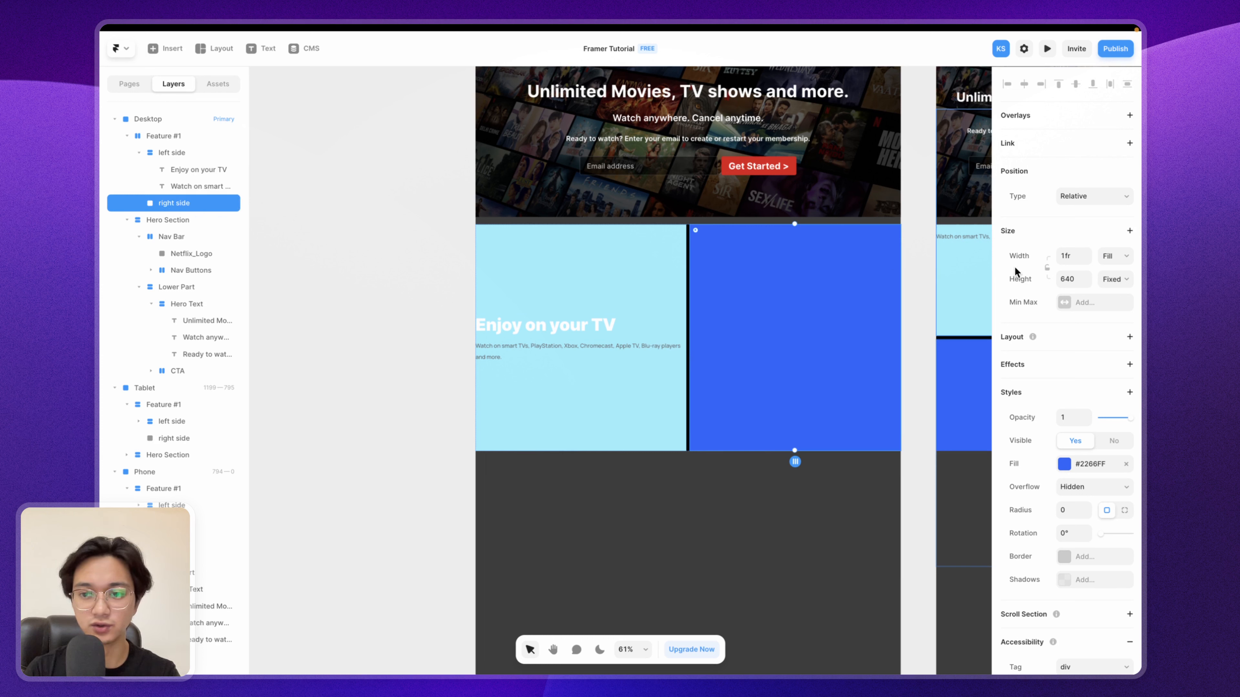
Step: Try a width of 2fr for the "left side" frame in the Desktop Feature #1 section
click(1076, 255)
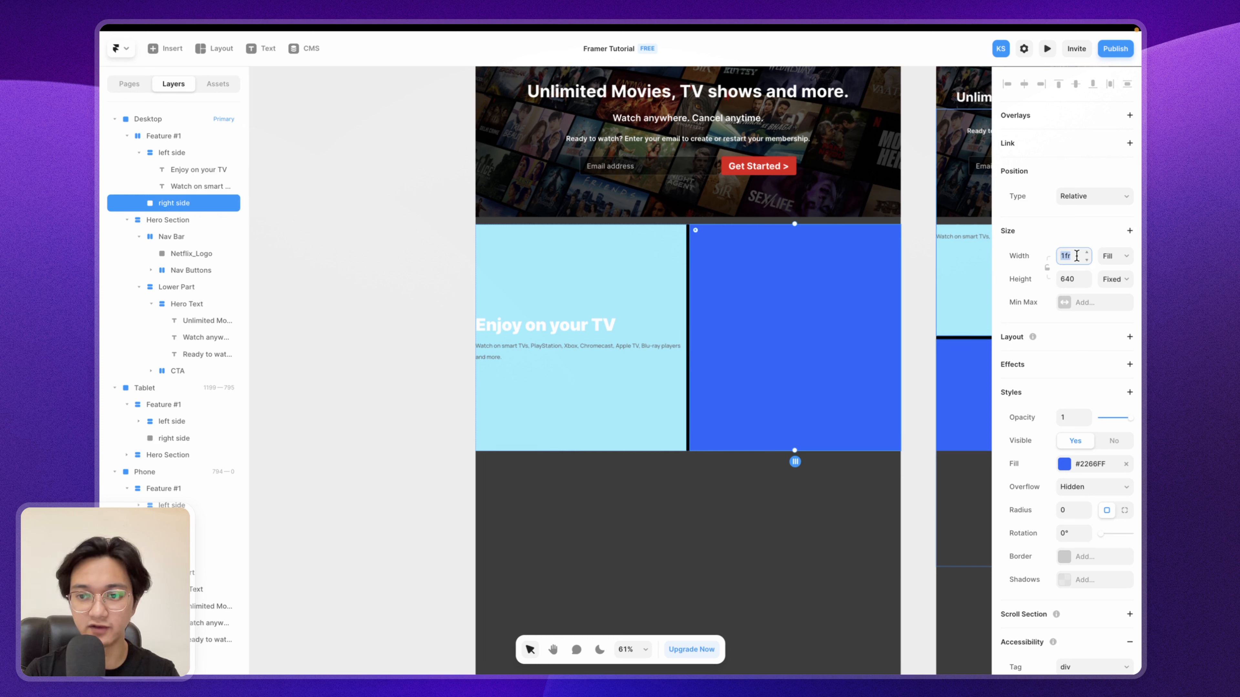
click(1072, 236)
click(1072, 228)
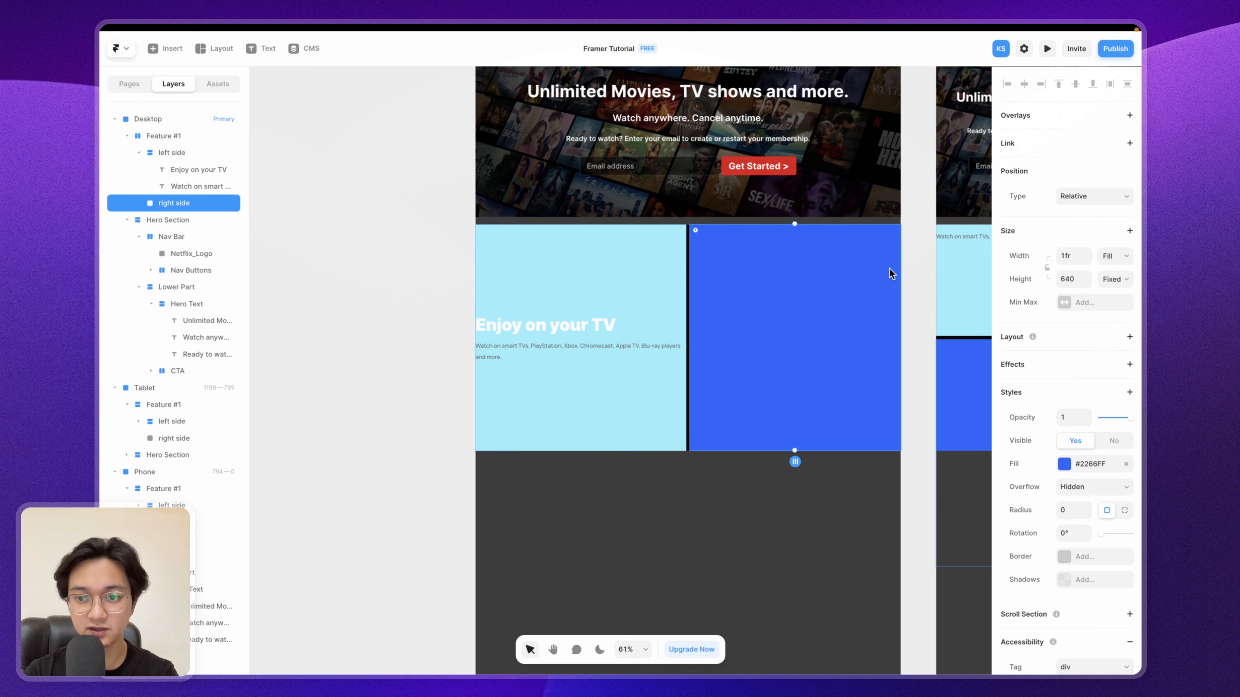
click(616, 244)
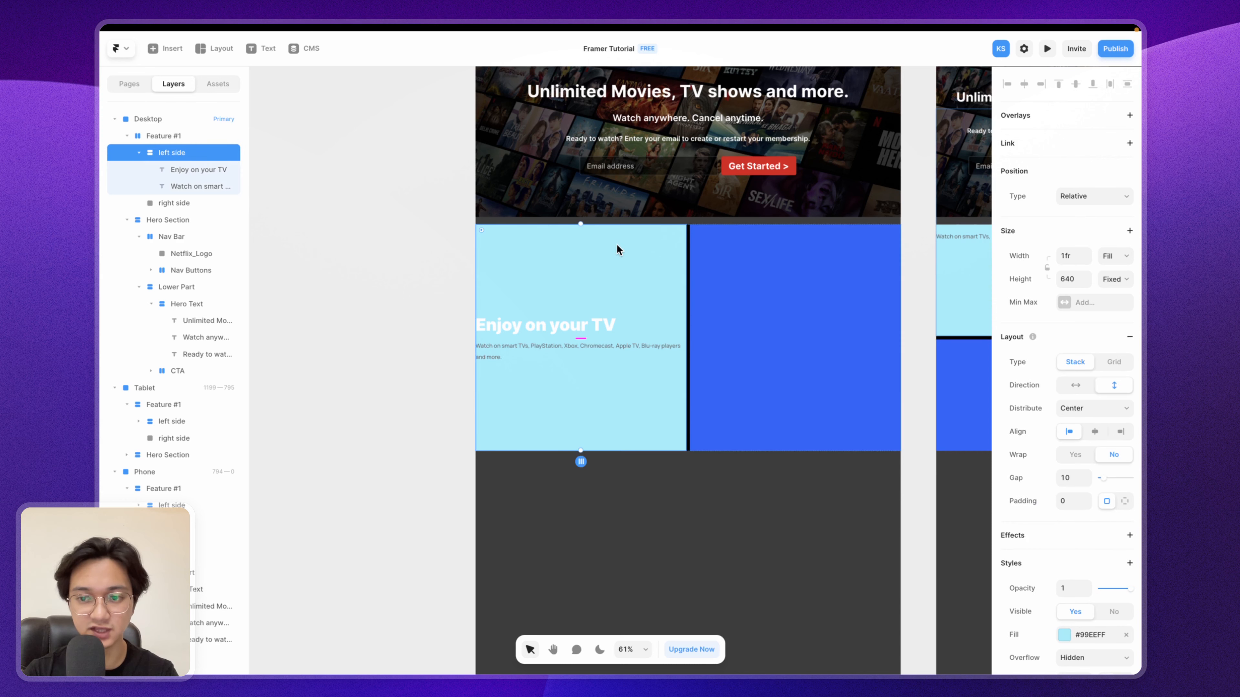
click(1076, 253)
text(2fr)
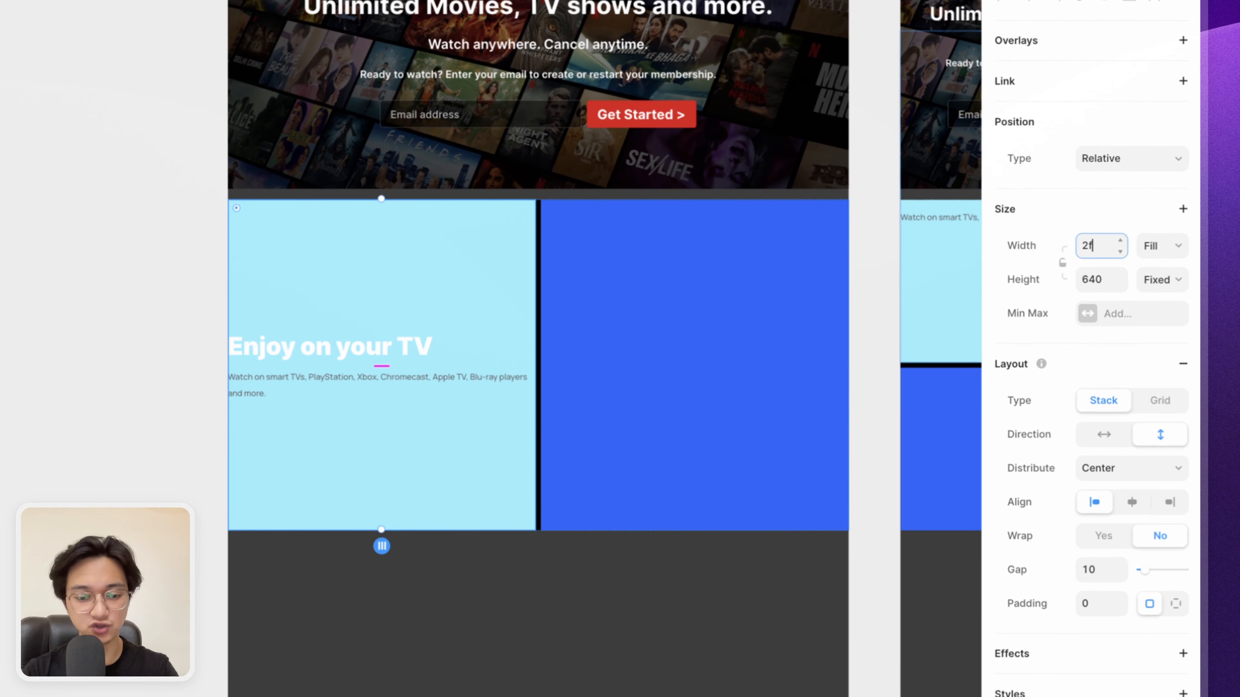
key(Return)
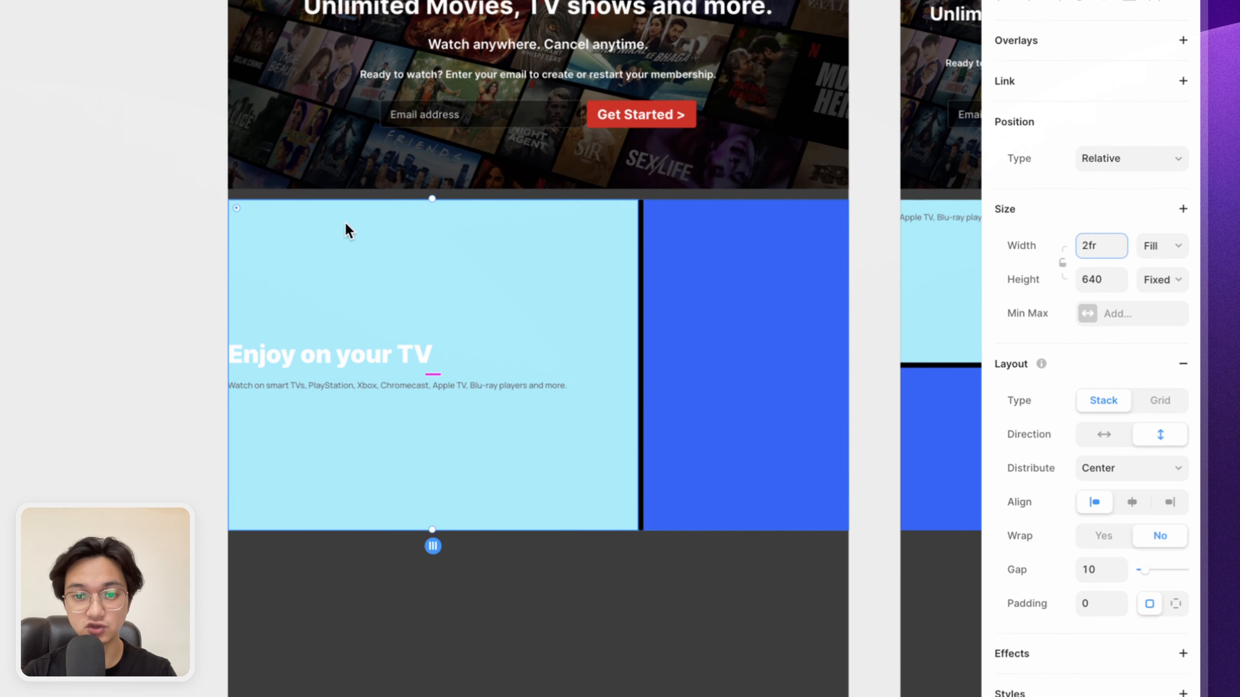
Step: Return the "left side" frame's width to 1fr so it matches the "right side" frame
click(778, 272)
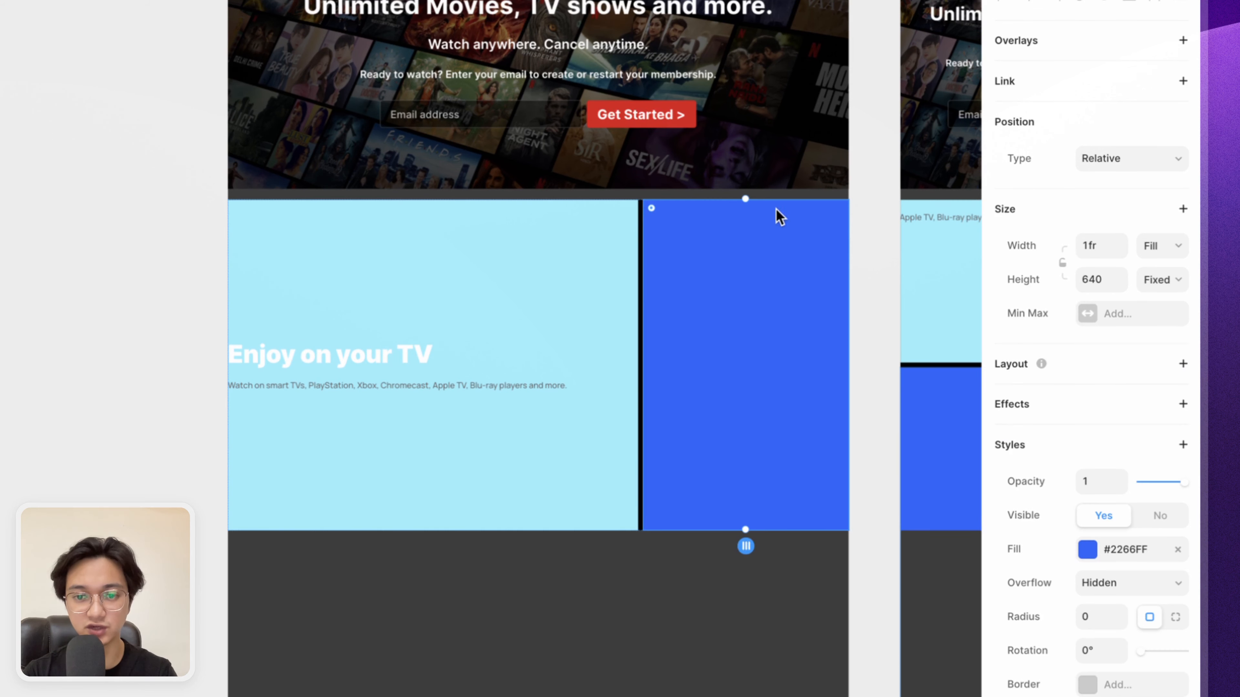
click(568, 286)
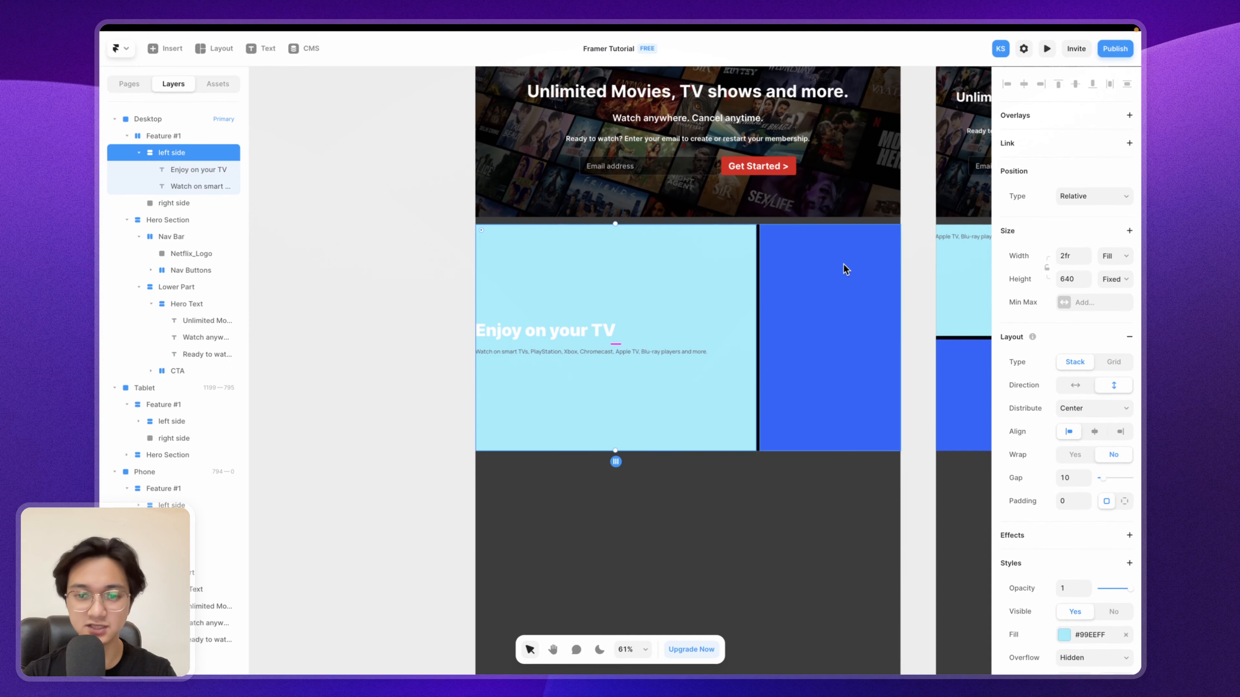
click(1076, 253)
text(1f)
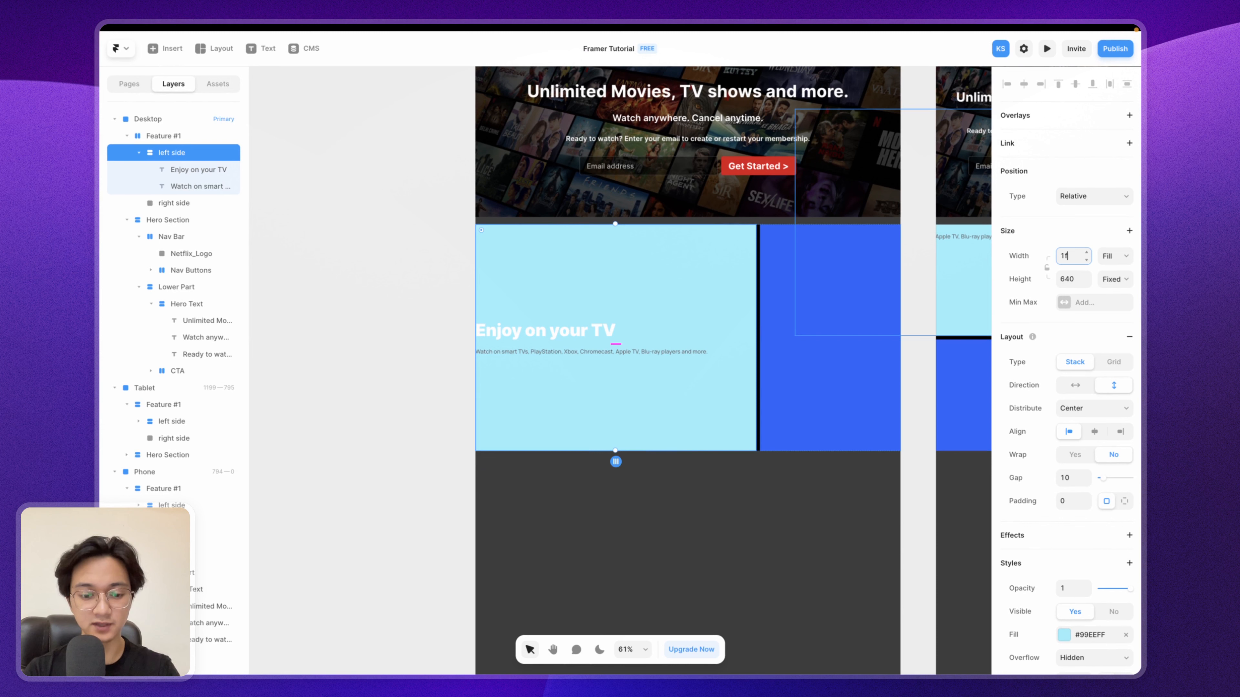
text(r)
key(Return)
Step: Switch the "left side" frame's padding to individual sides and set its left padding to 40
scroll(656, 270, up, 5)
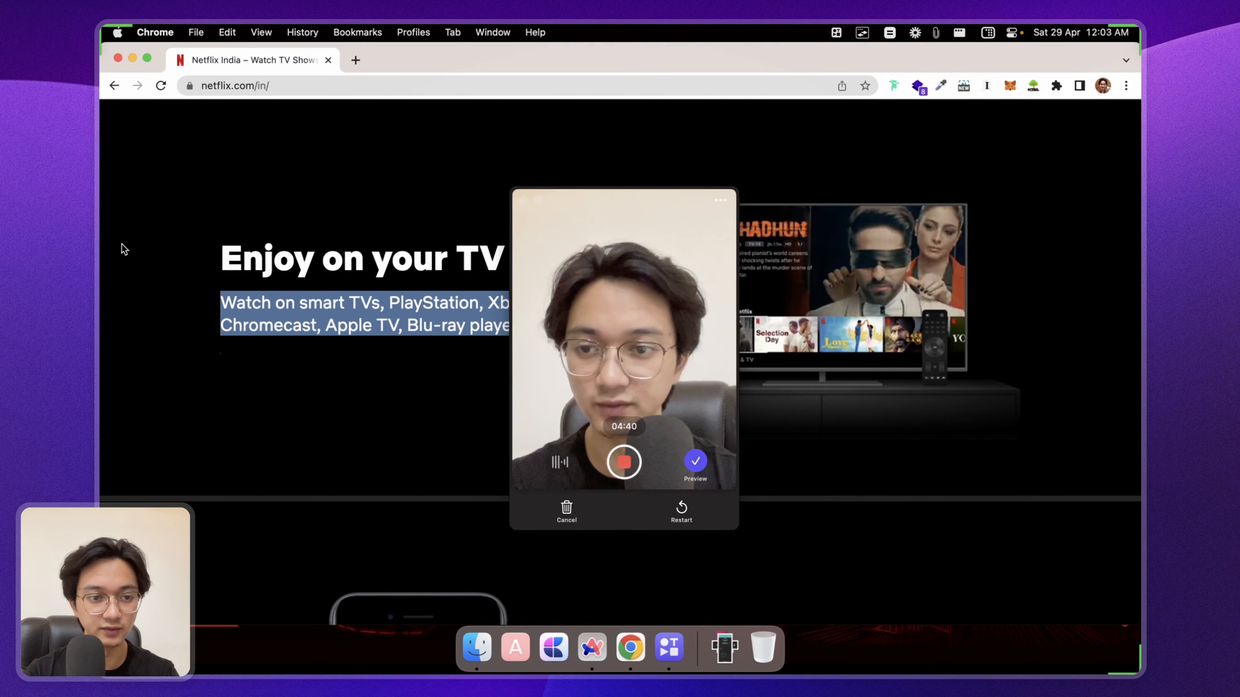
click(104, 264)
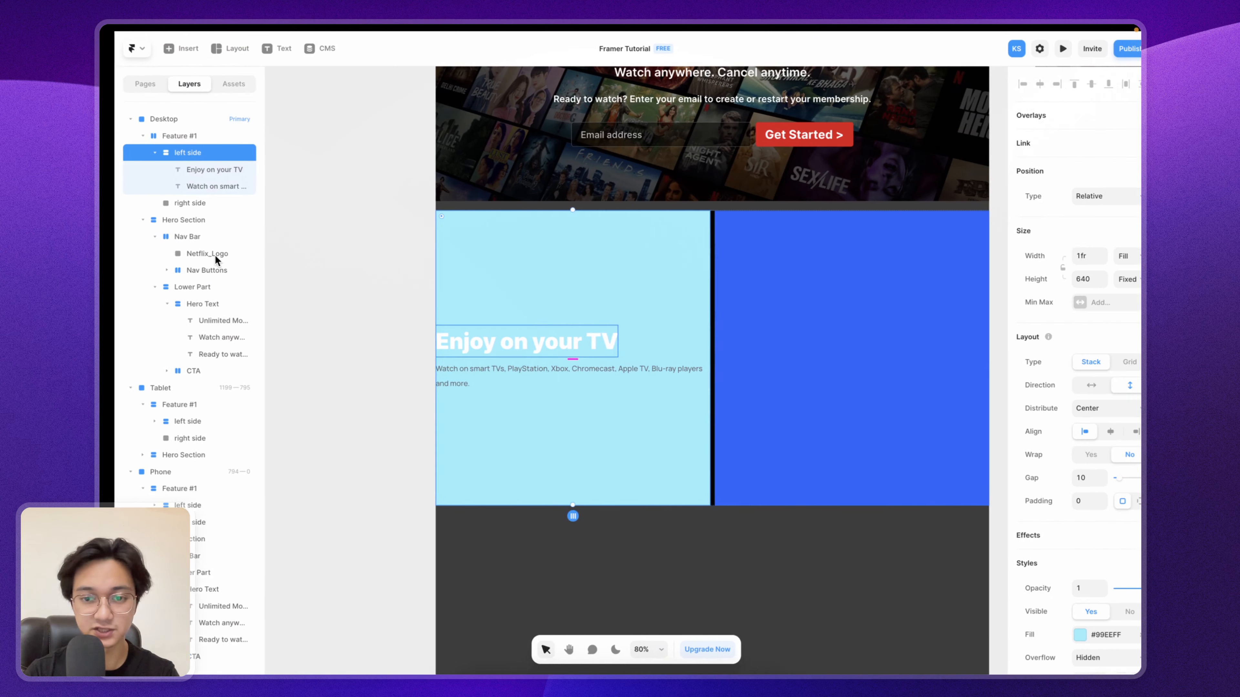
click(590, 250)
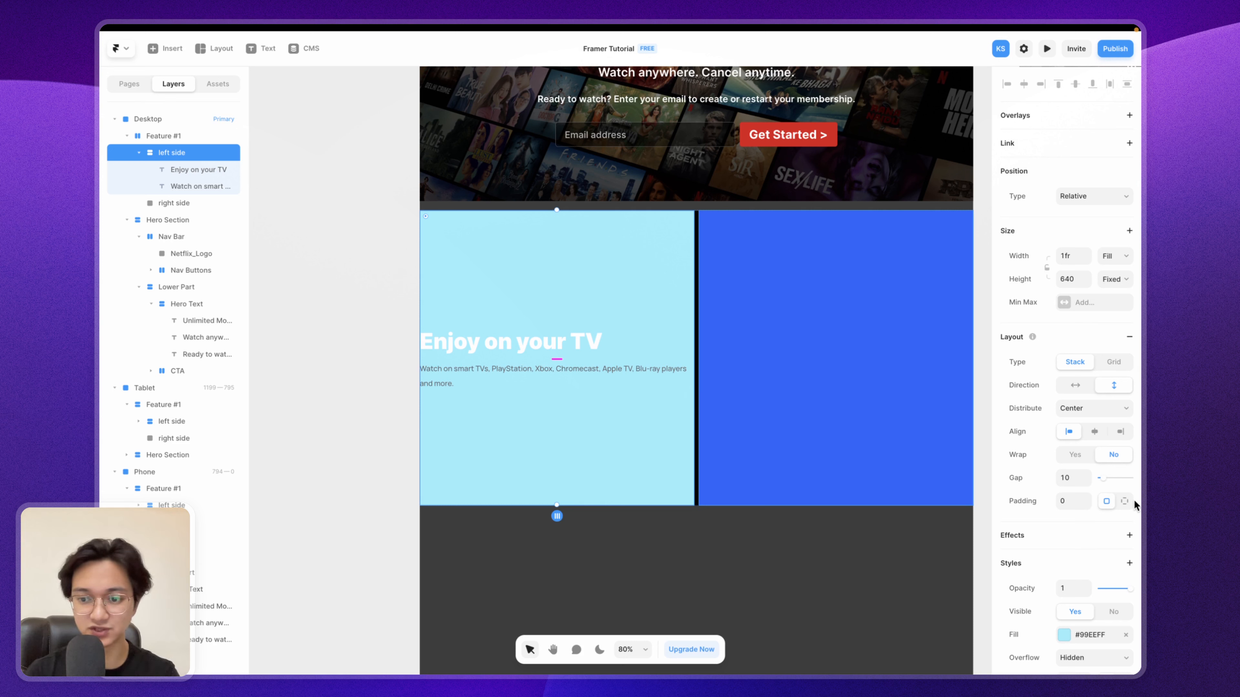
click(1124, 502)
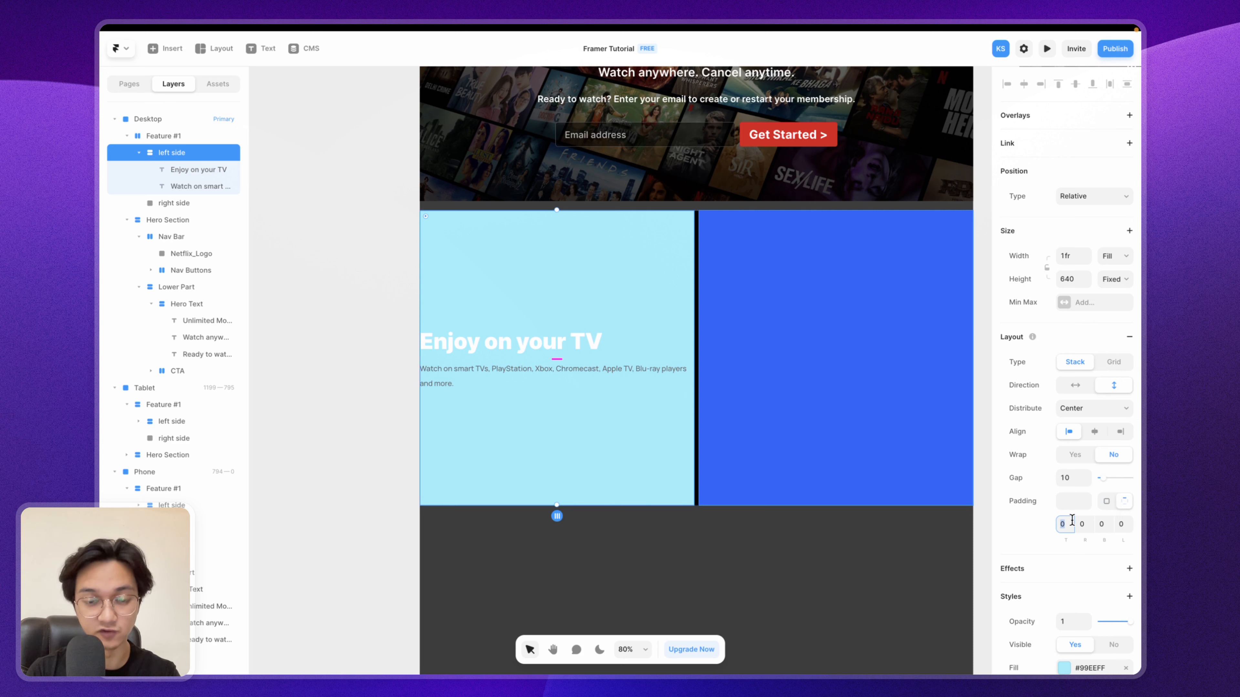
click(1123, 525)
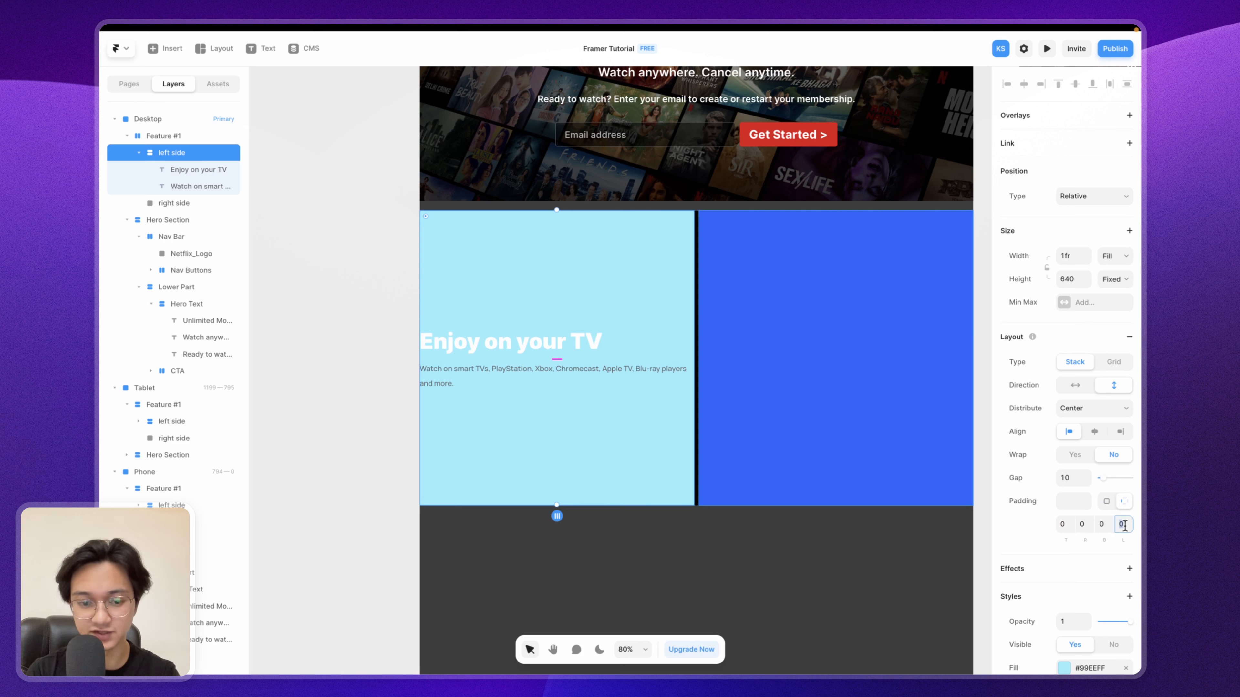
key(Return)
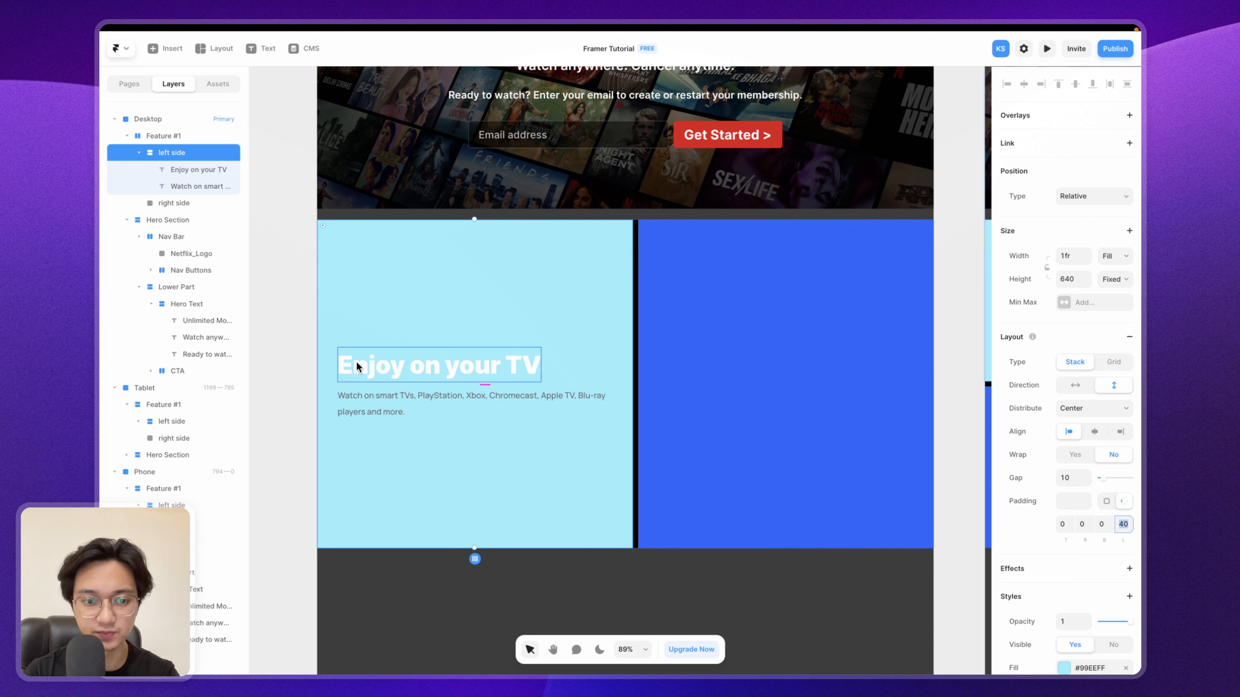
Step: Try a left padding of 100 on the "left side" frame
click(722, 315)
click(544, 295)
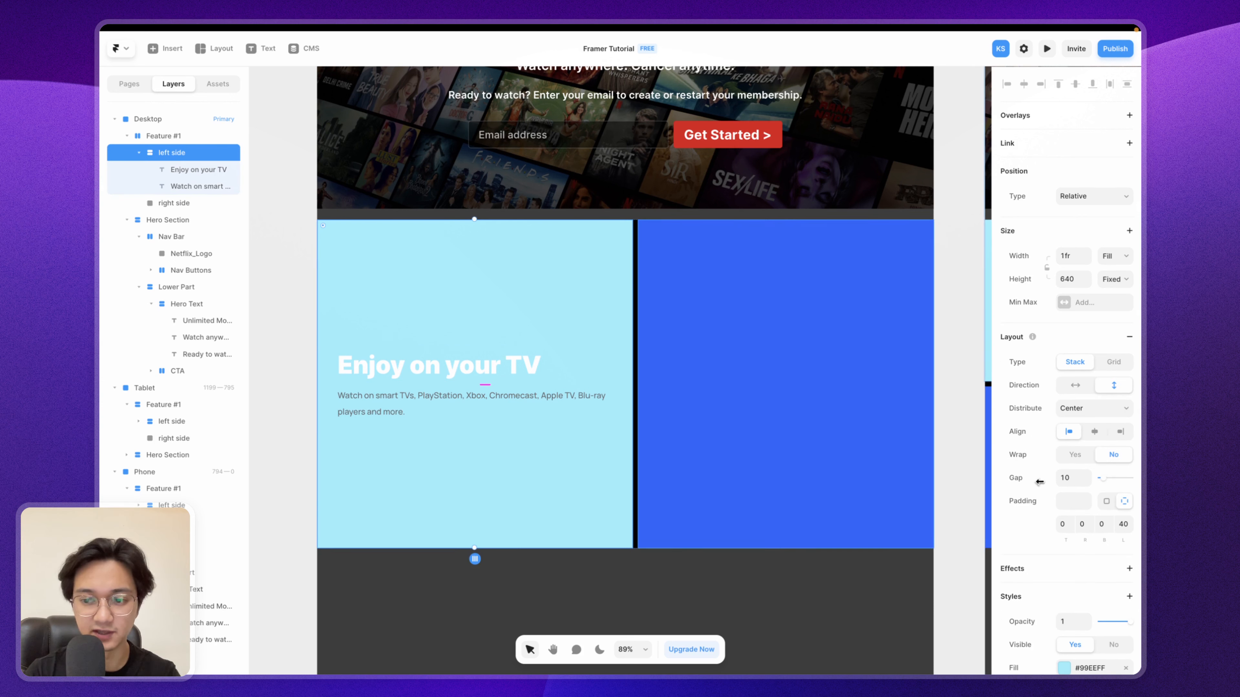
click(1124, 524)
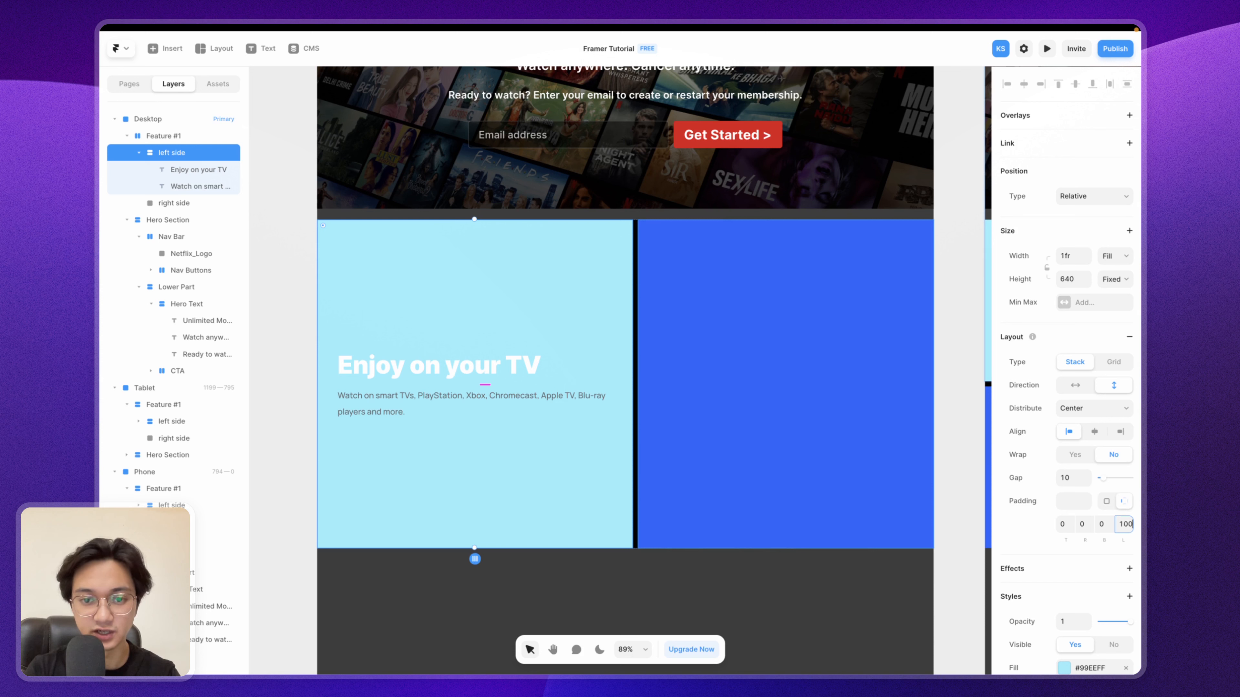
key(Return)
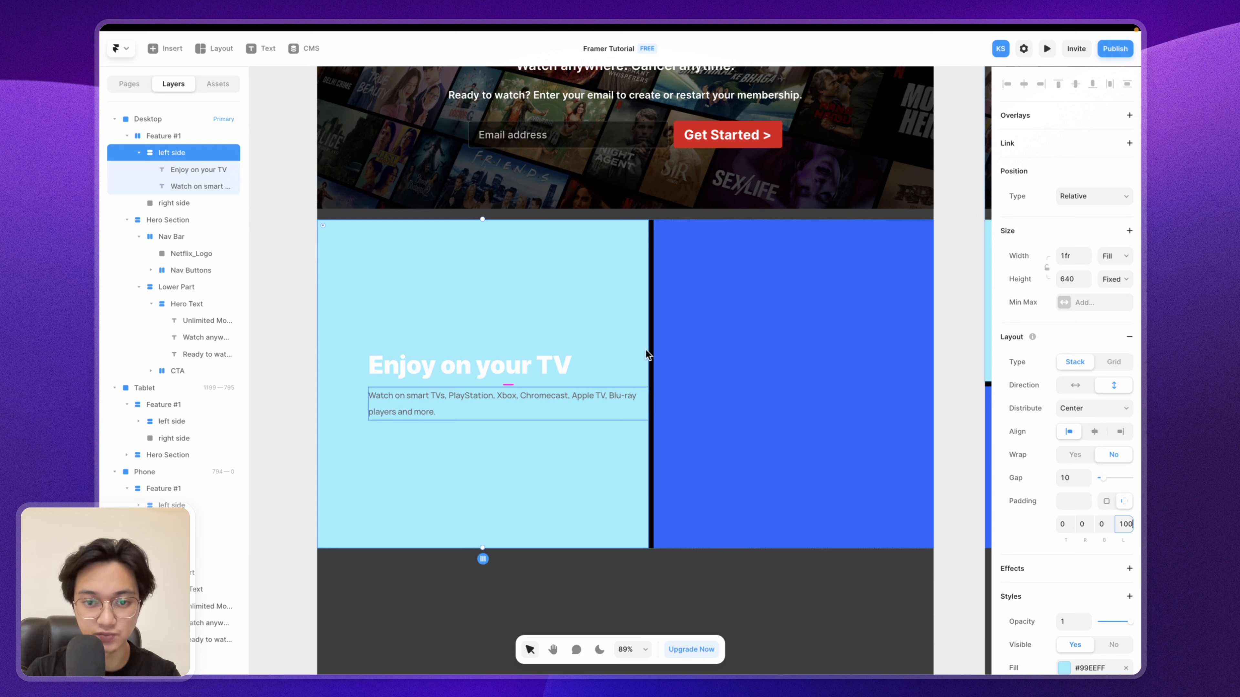
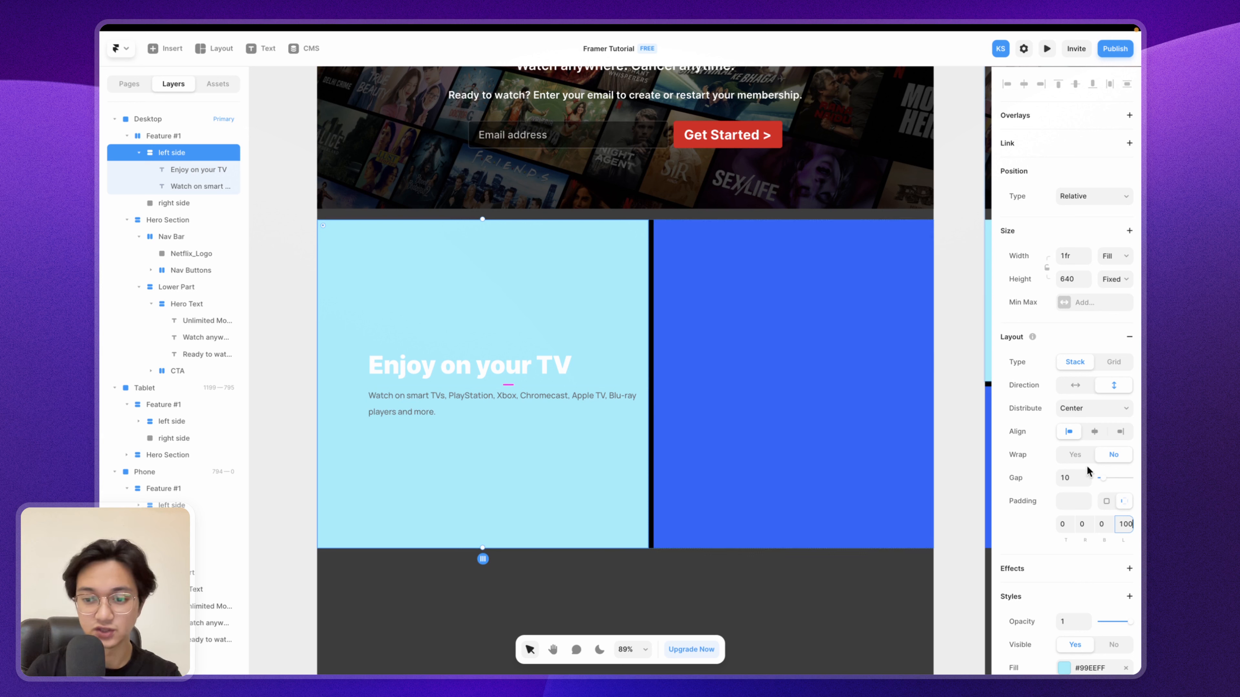
Step: Reset the padding of the "left side" frame to 0 and inspect its heading and description
click(1072, 499)
text(0)
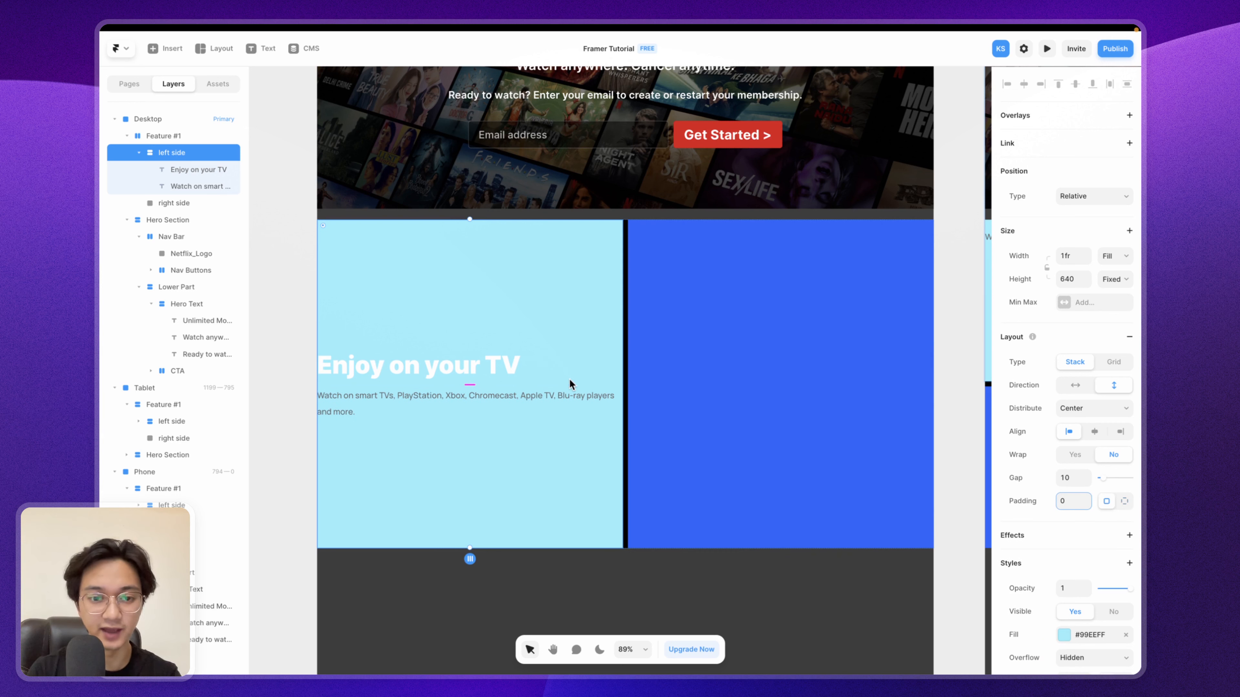
click(477, 403)
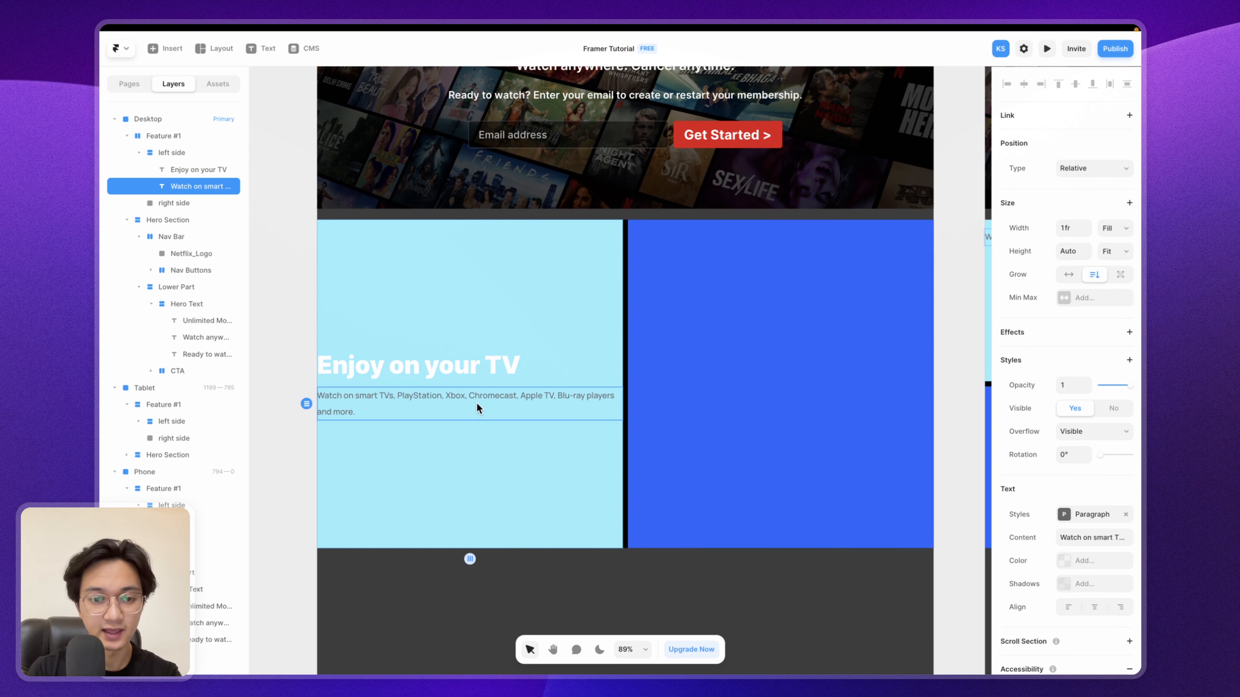
click(477, 369)
click(470, 394)
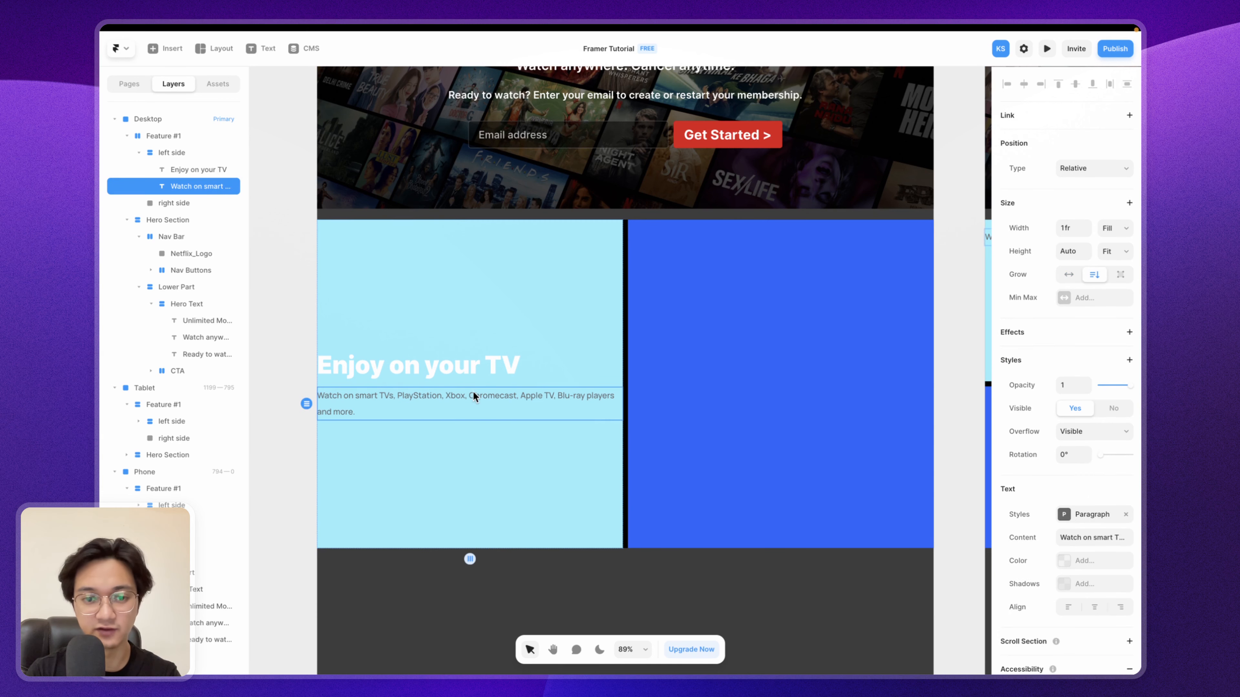
Step: Give the "left side" frame in the Desktop Feature #1 section a left-only padding of 40
click(552, 363)
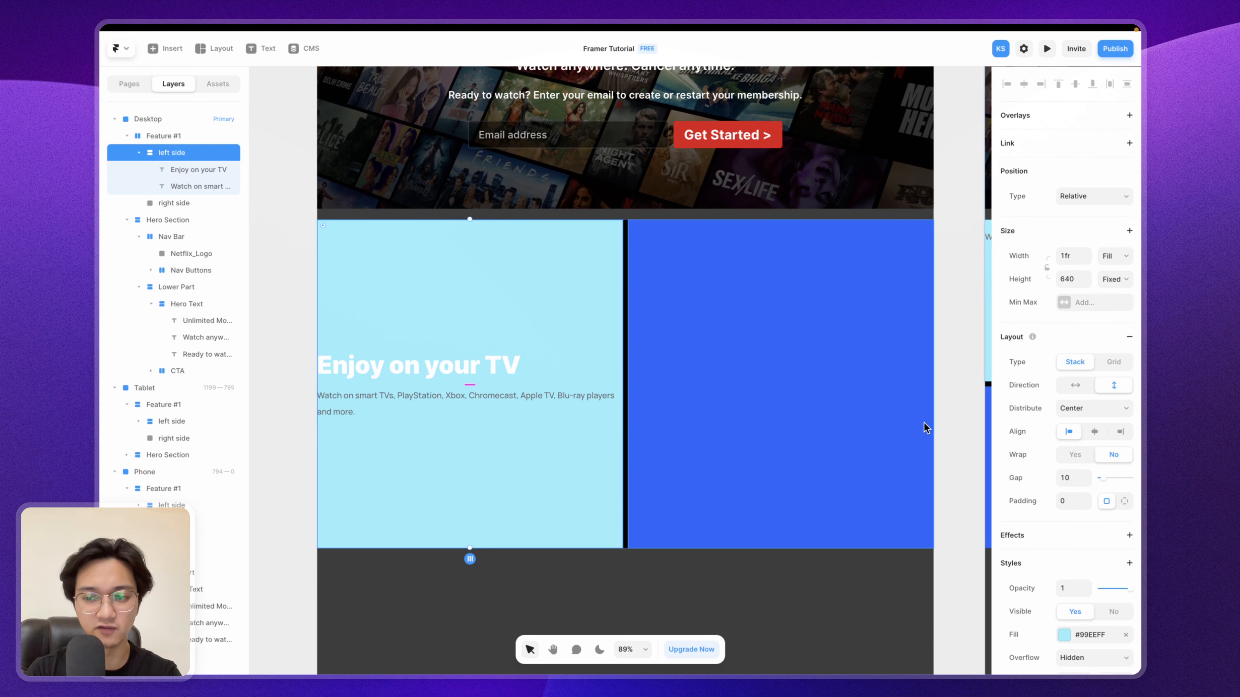
click(1124, 501)
click(1125, 524)
text(40)
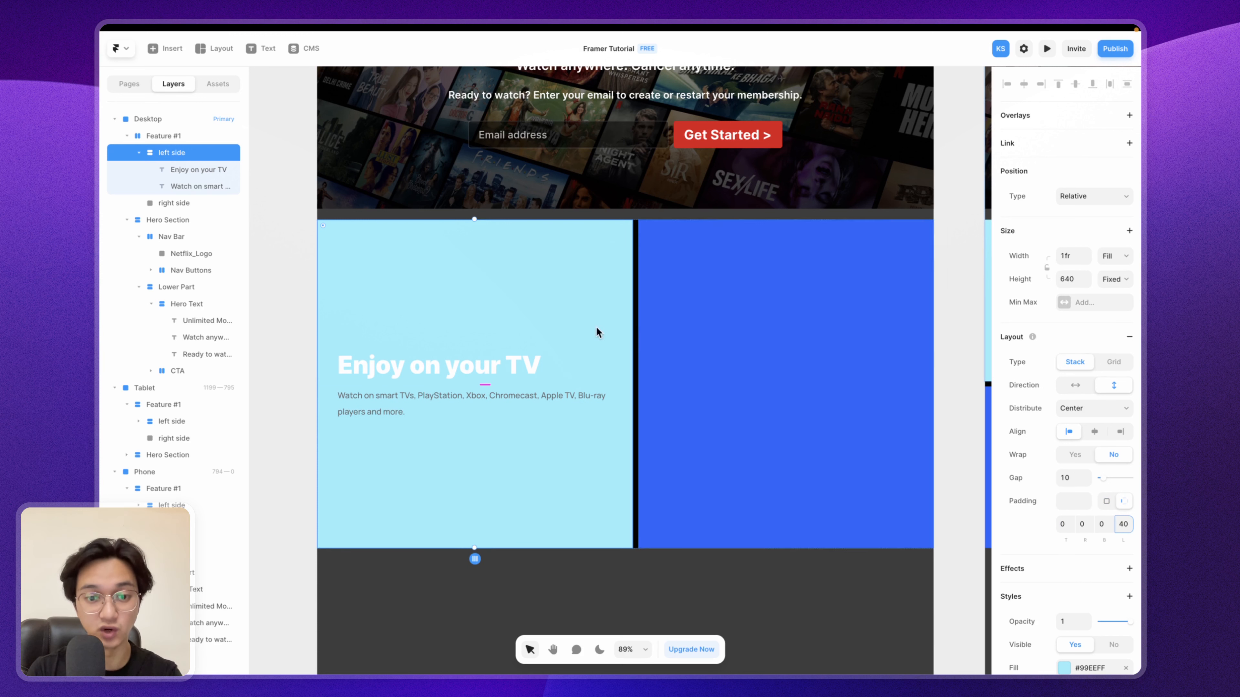
click(634, 323)
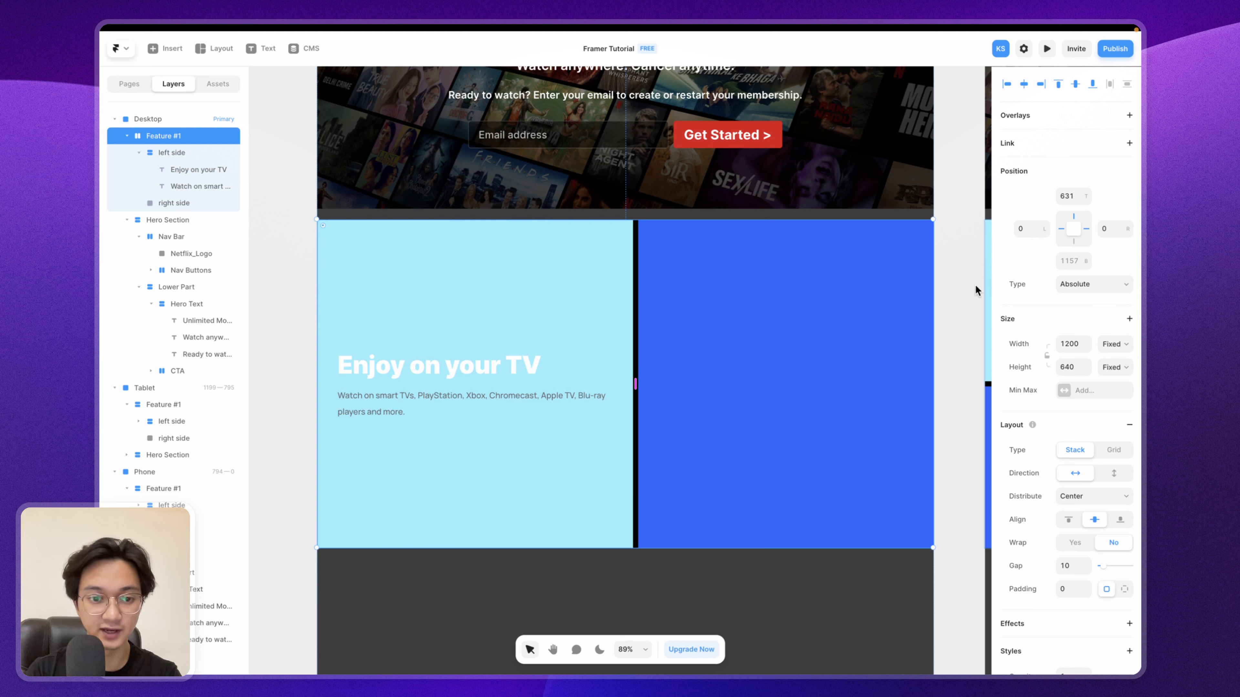
Step: Remove the Paragraph text style from the "Watch on smart TVs" description and set its color to white (#FFFFFF)
click(389, 400)
scroll(1041, 541, down, 3)
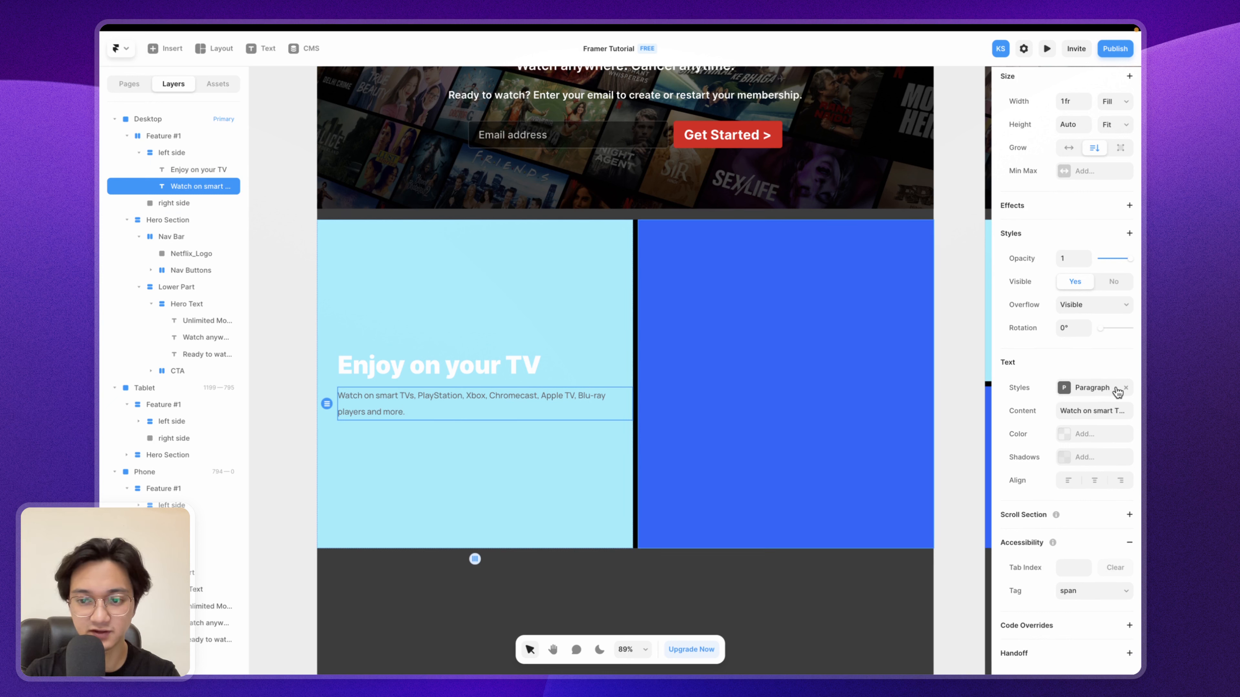
click(1128, 390)
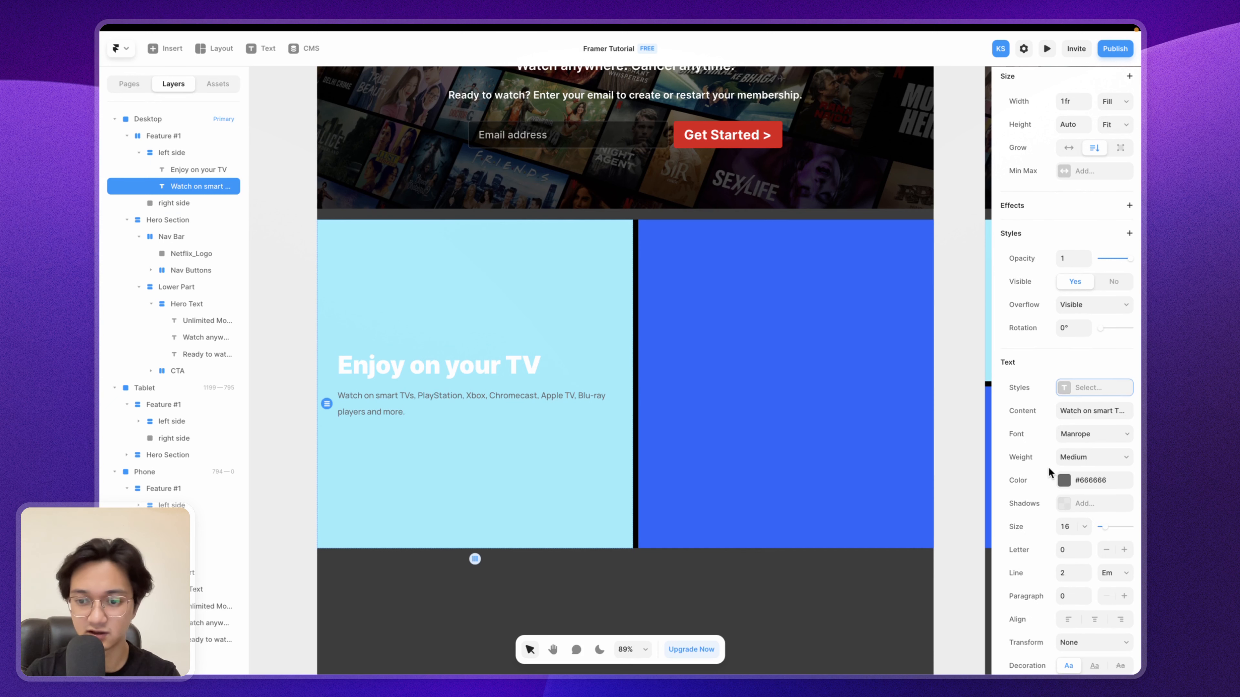
click(1073, 480)
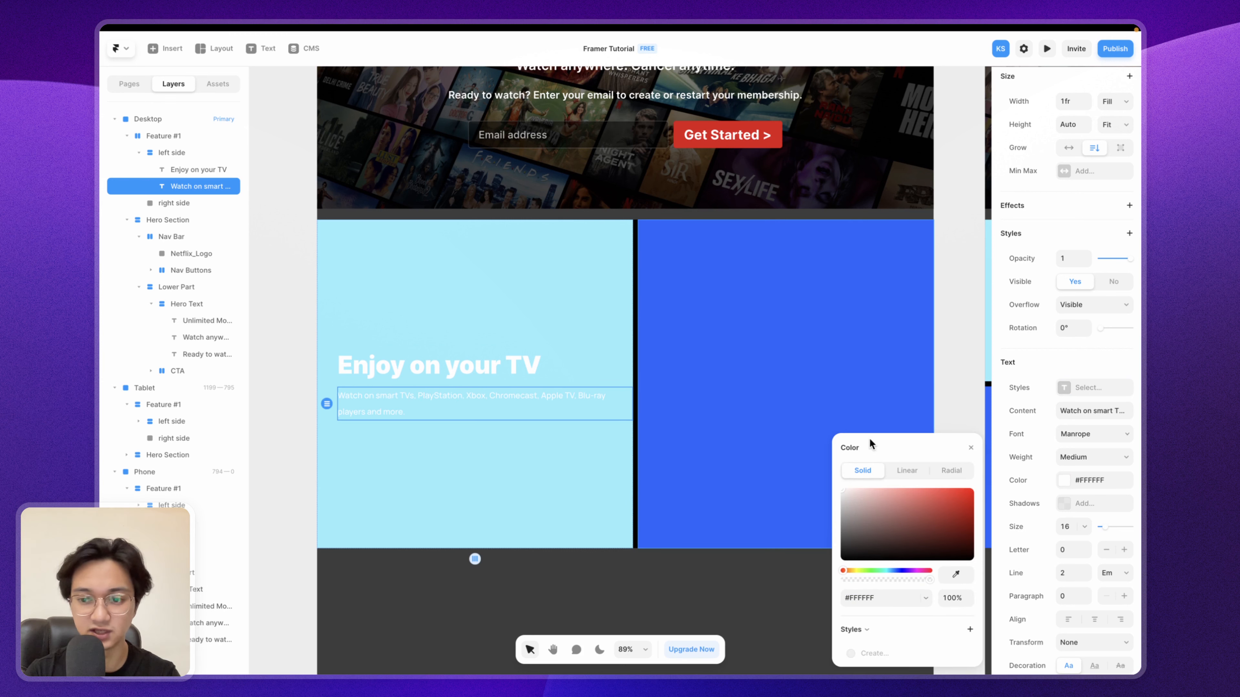
Step: Change the font of the "Watch on smart TVs" description to Inter
click(1105, 434)
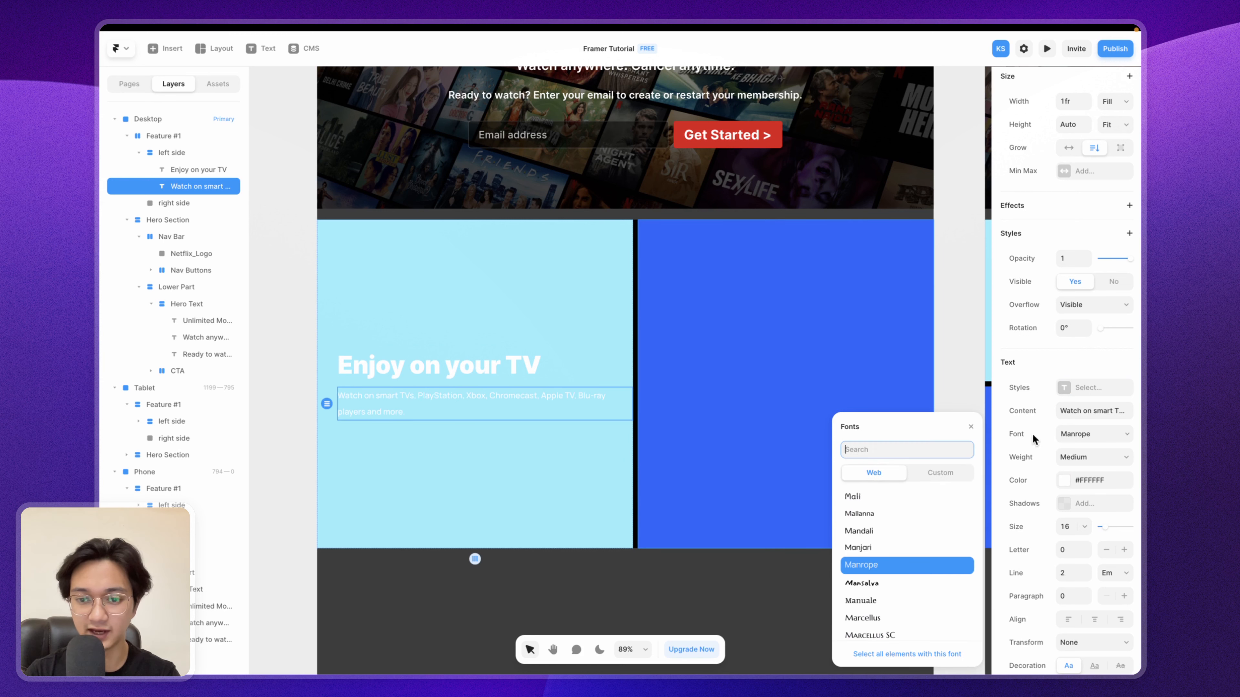
text(o)
key(BackSpace)
text(in)
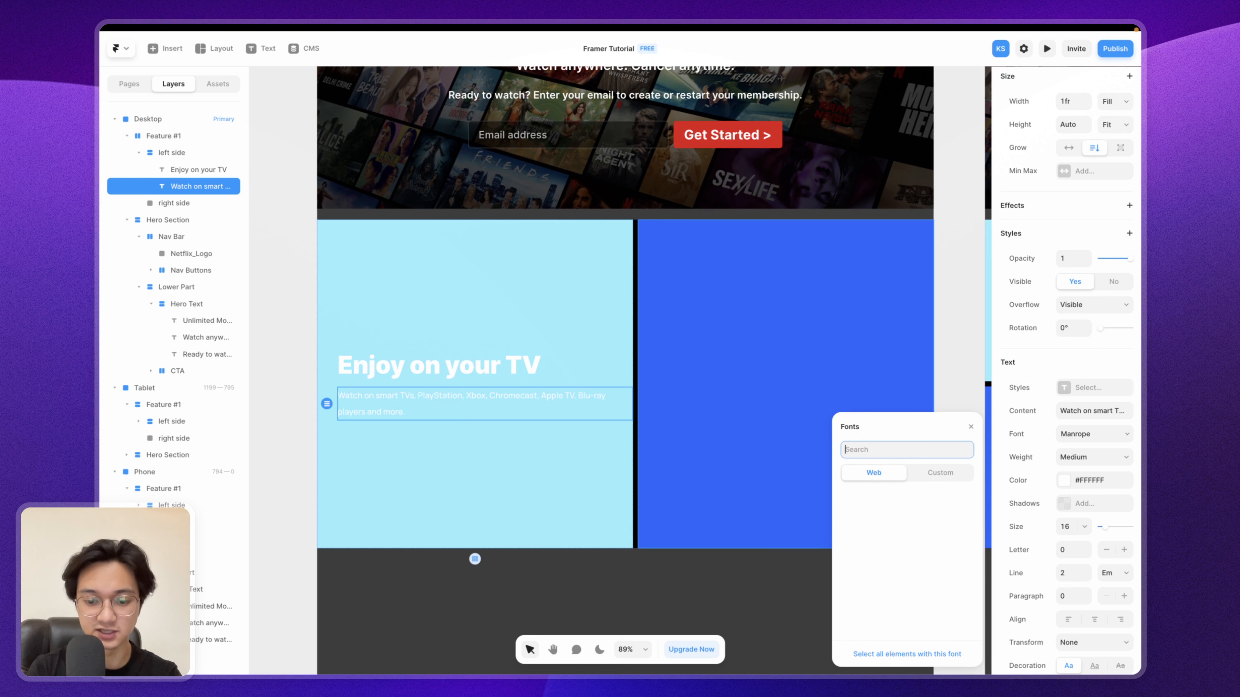
text(ter)
click(944, 499)
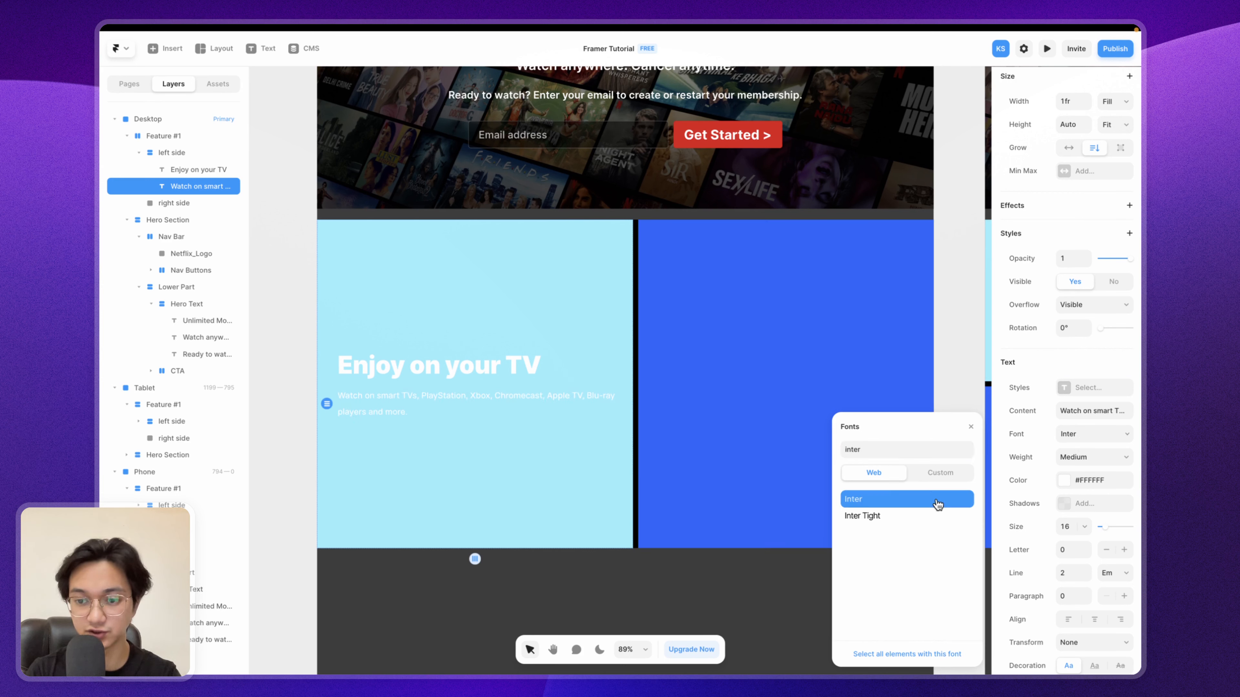
Step: Set the "Watch on smart TVs" description's text size to 20 and its weight to Bold
click(1062, 526)
text(20)
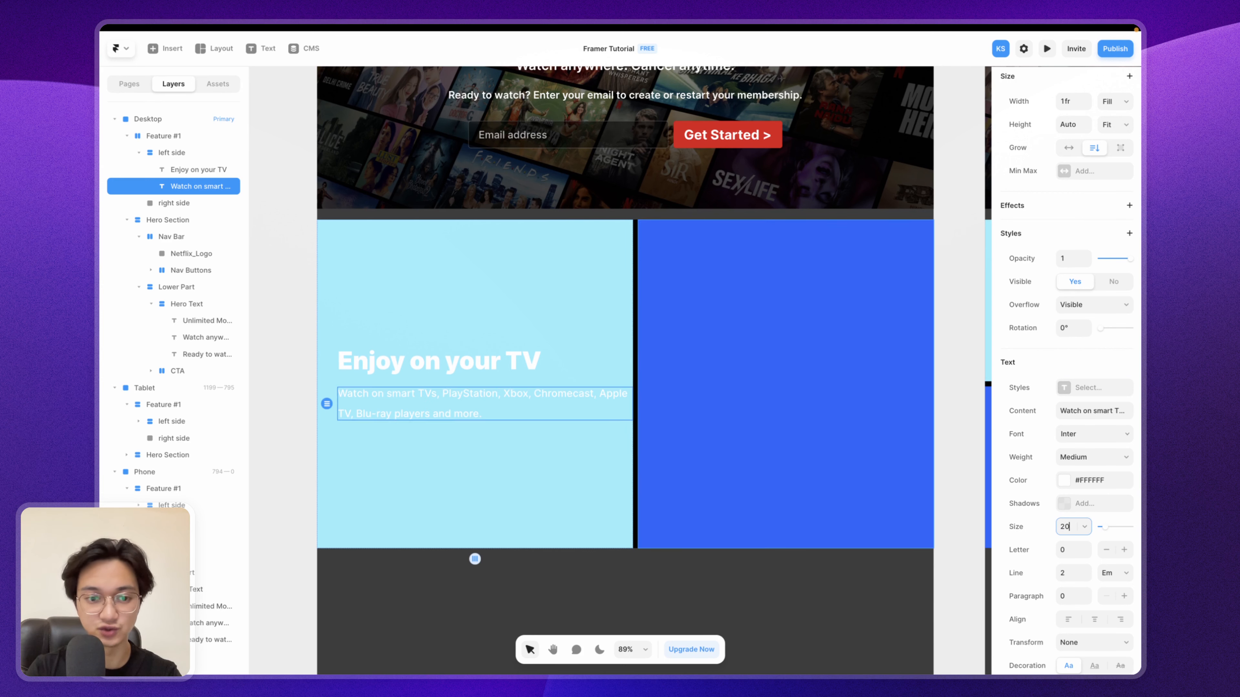
click(1085, 458)
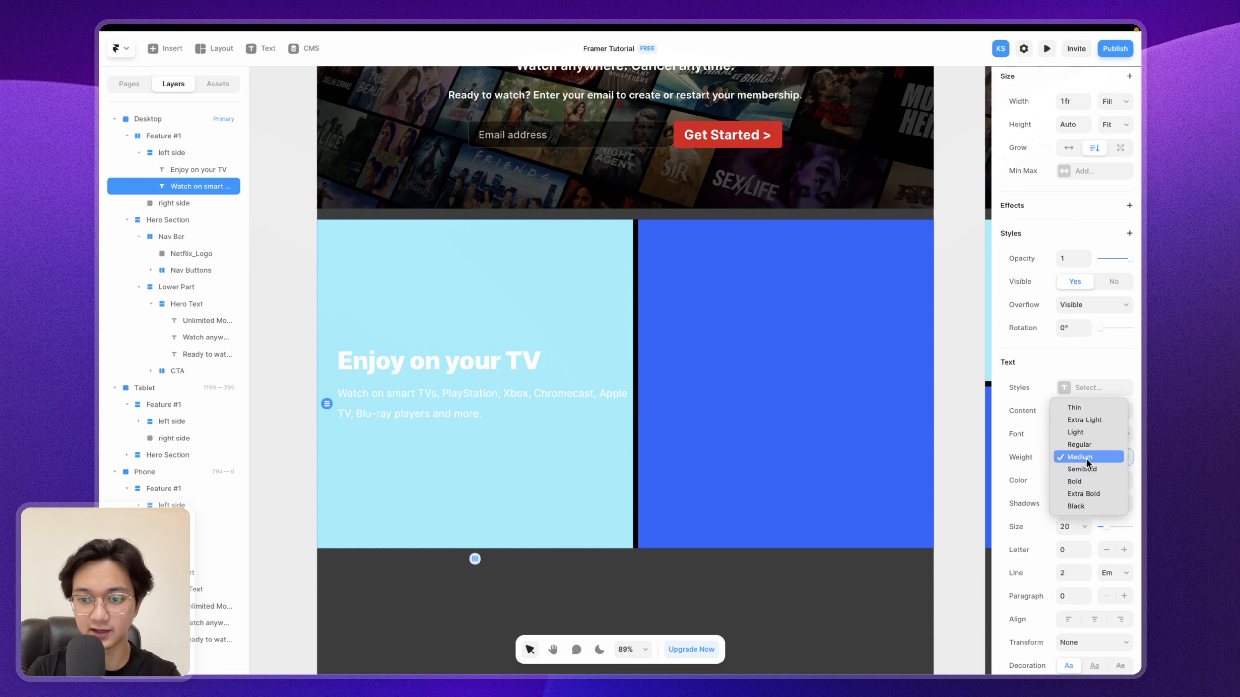
click(1088, 483)
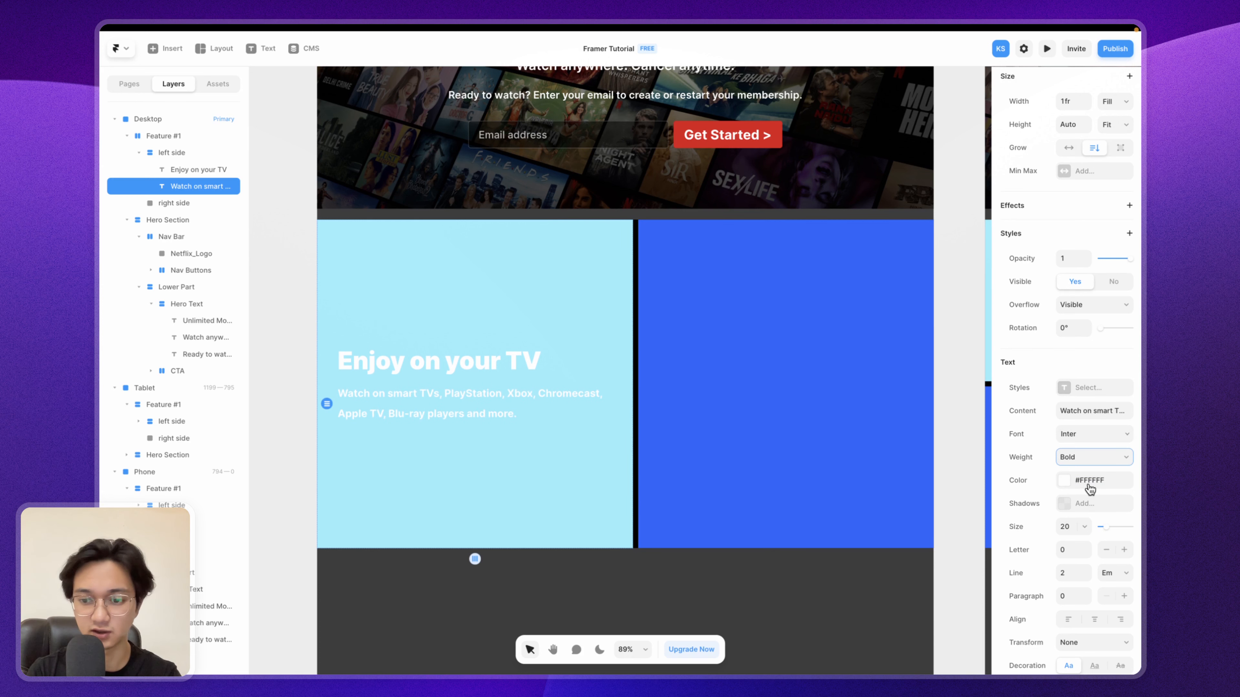
Step: Set the line height of the "Watch on smart TVs" description to 1.5 Em
scroll(1086, 511, down, 2)
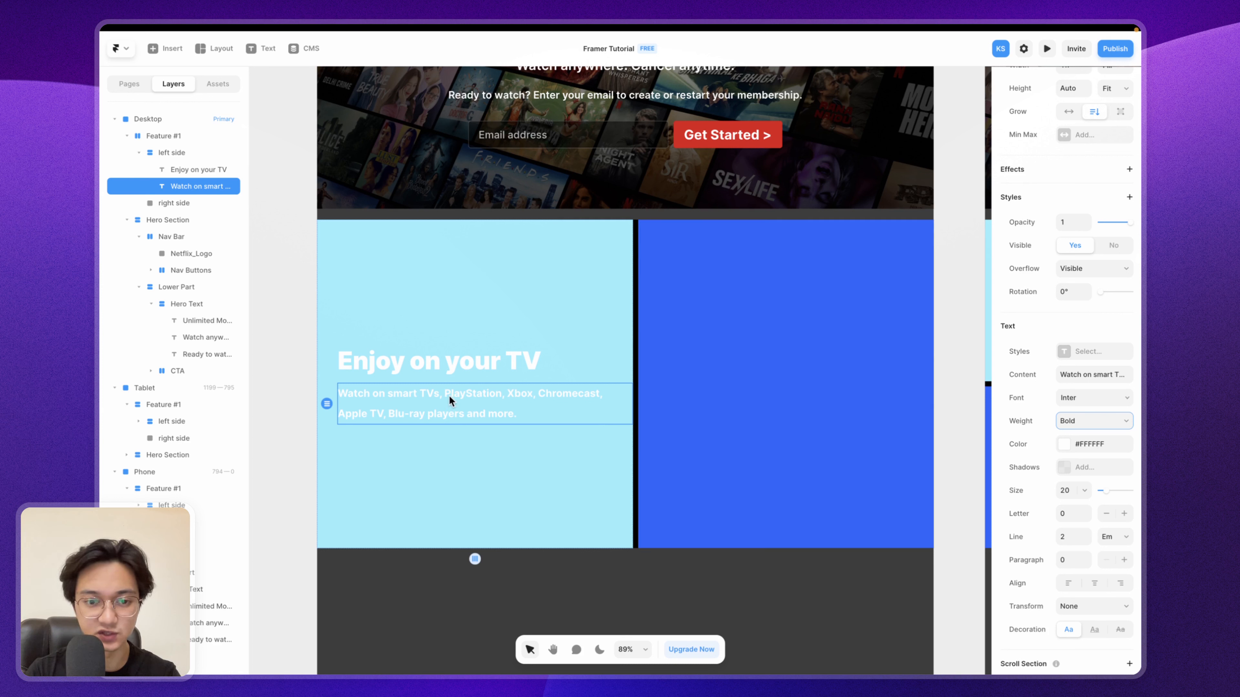
click(1076, 533)
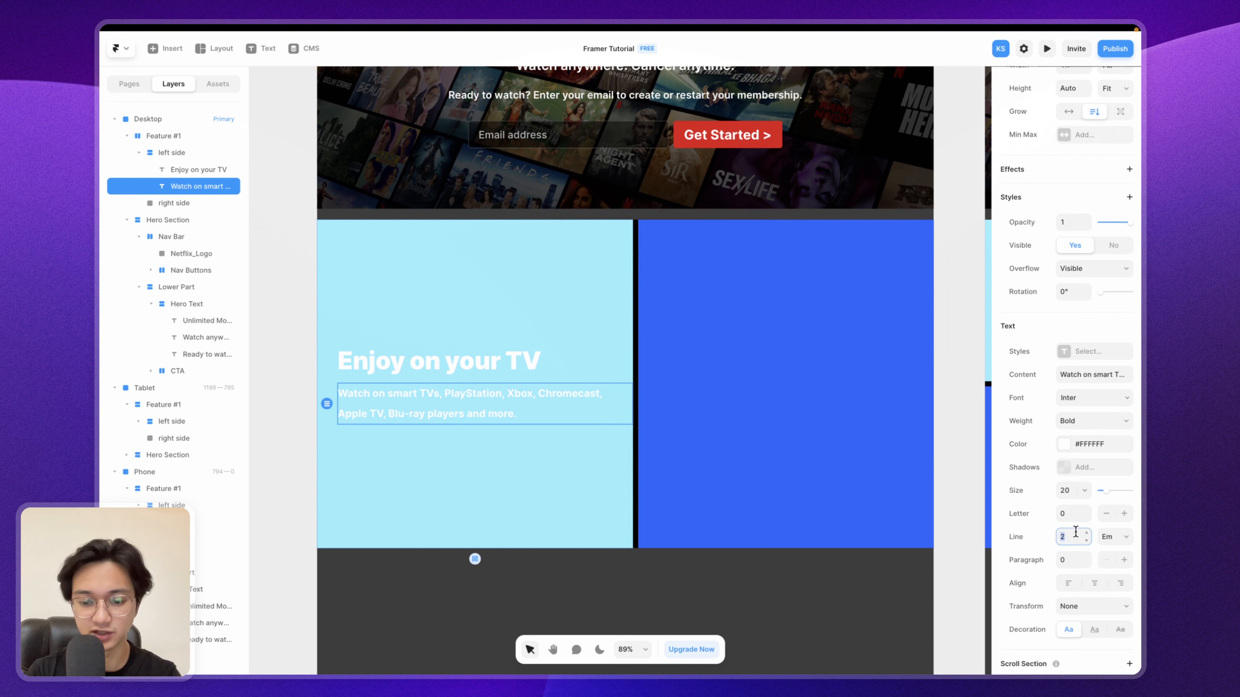
text(1.5)
key(Return)
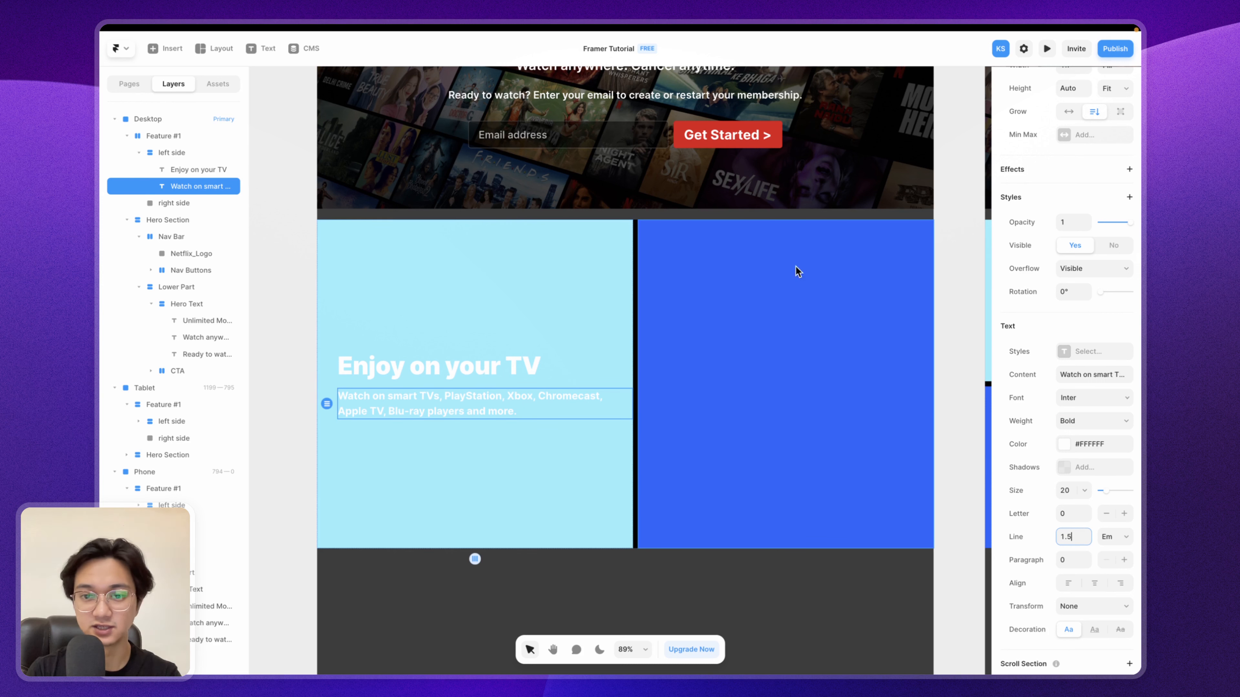
Step: Preview the page down to the Feature #1 section, try a wider preview width, and return to the canvas
click(622, 274)
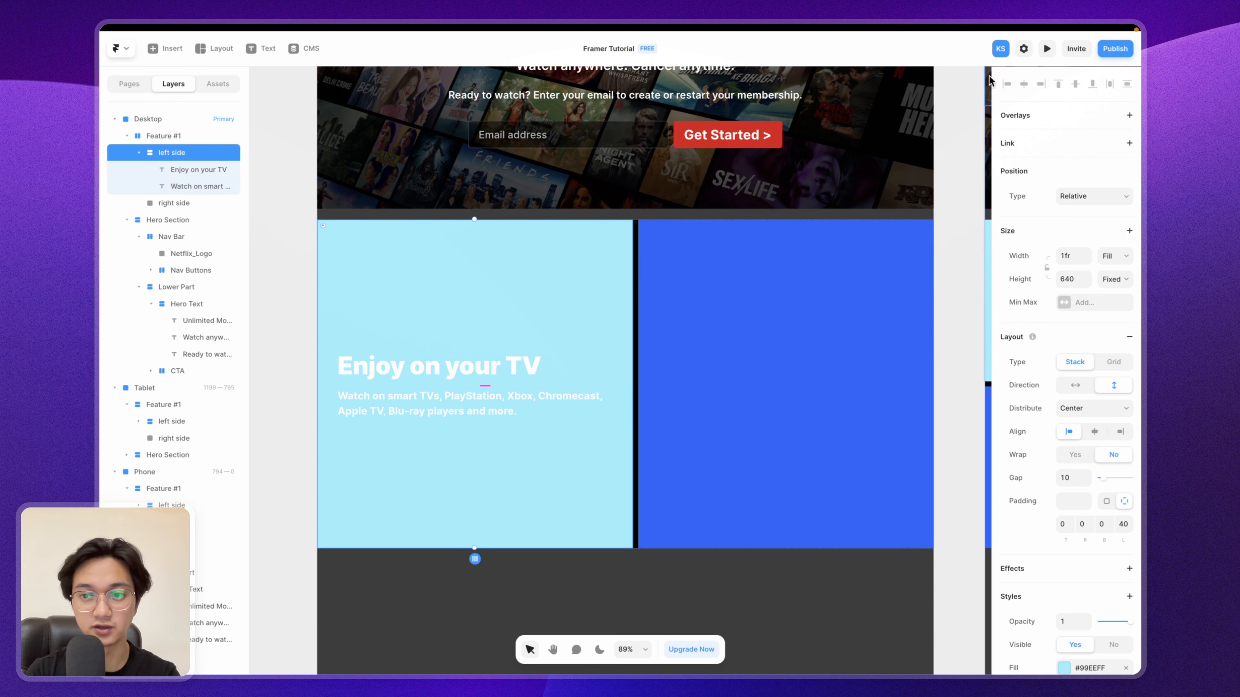
click(1046, 49)
scroll(966, 463, down, 8)
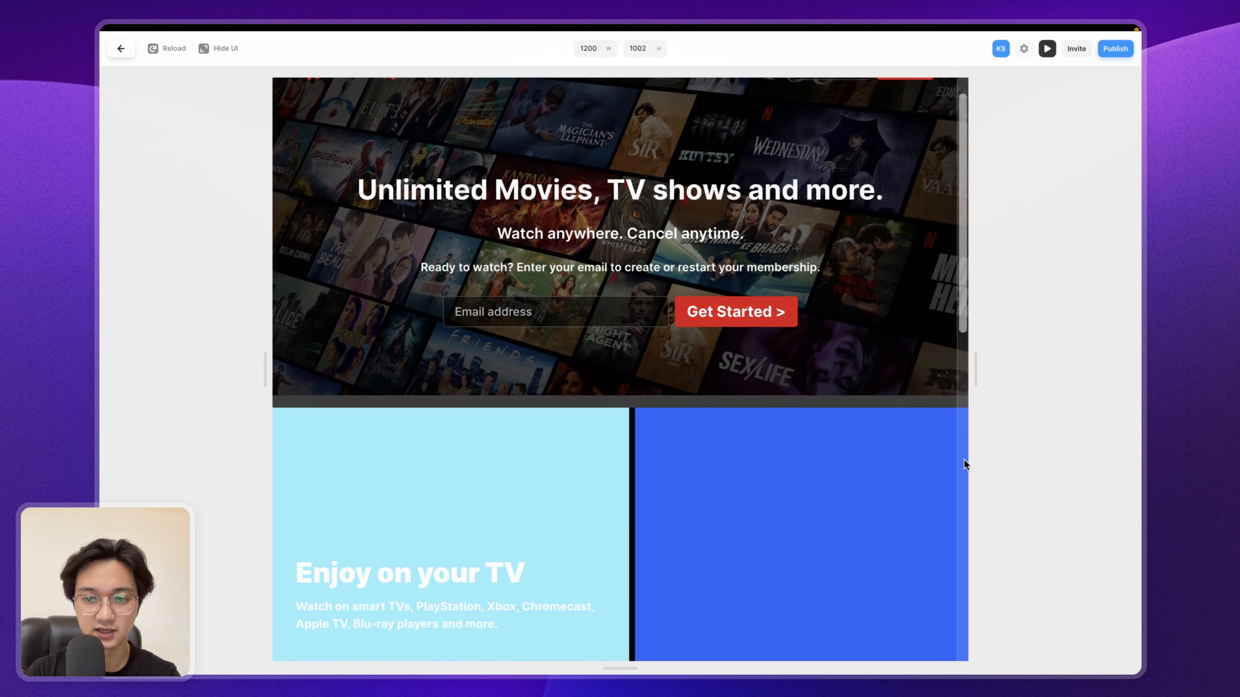
drag(976, 376, 1069, 356)
click(120, 48)
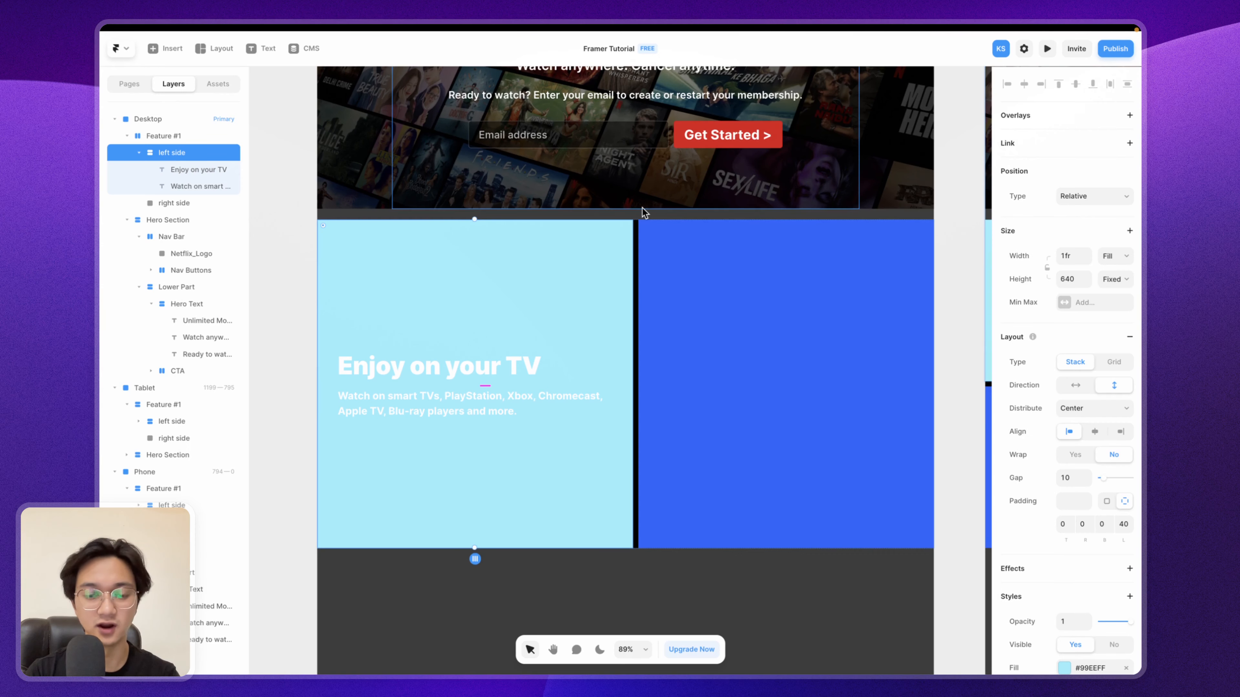
Step: Remove the light blue fill from the "left side" frame in the Desktop Feature #1 section
scroll(704, 245, down, 5)
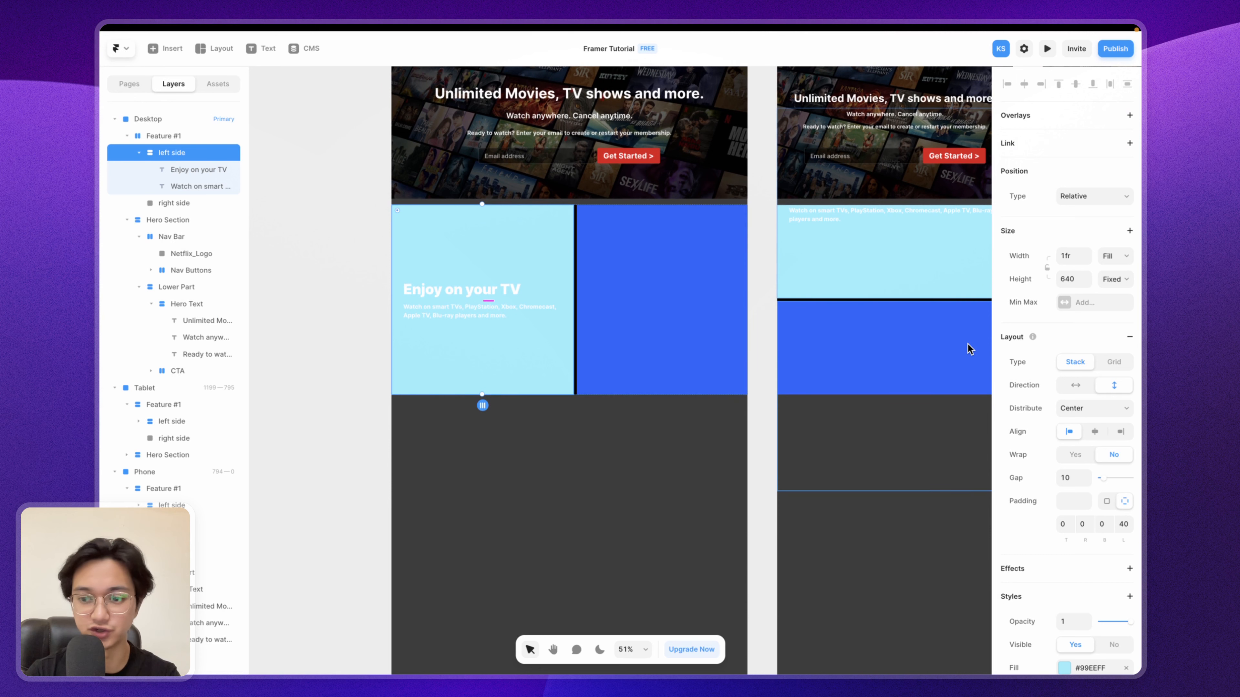
scroll(1030, 511, down, 3)
click(1125, 553)
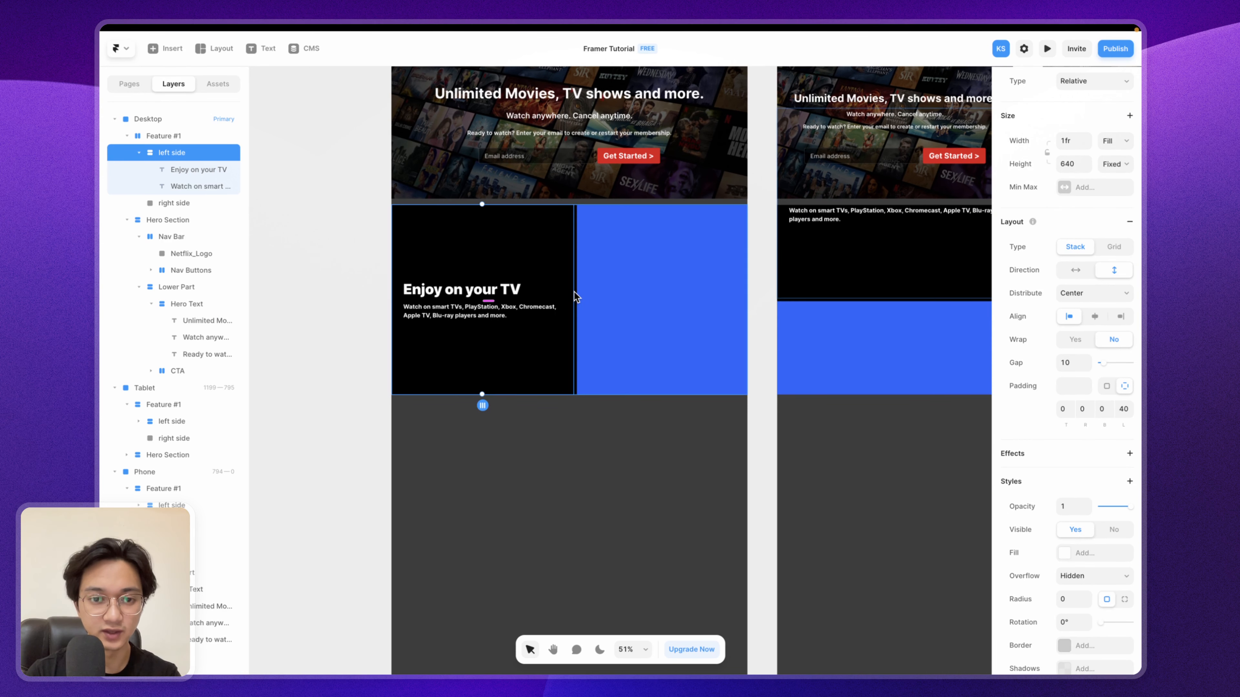
Step: Insert an image element into the Desktop "right side" frame and enlarge it to about 430 by 439
scroll(576, 293, up, 5)
scroll(576, 293, down, 3)
click(612, 281)
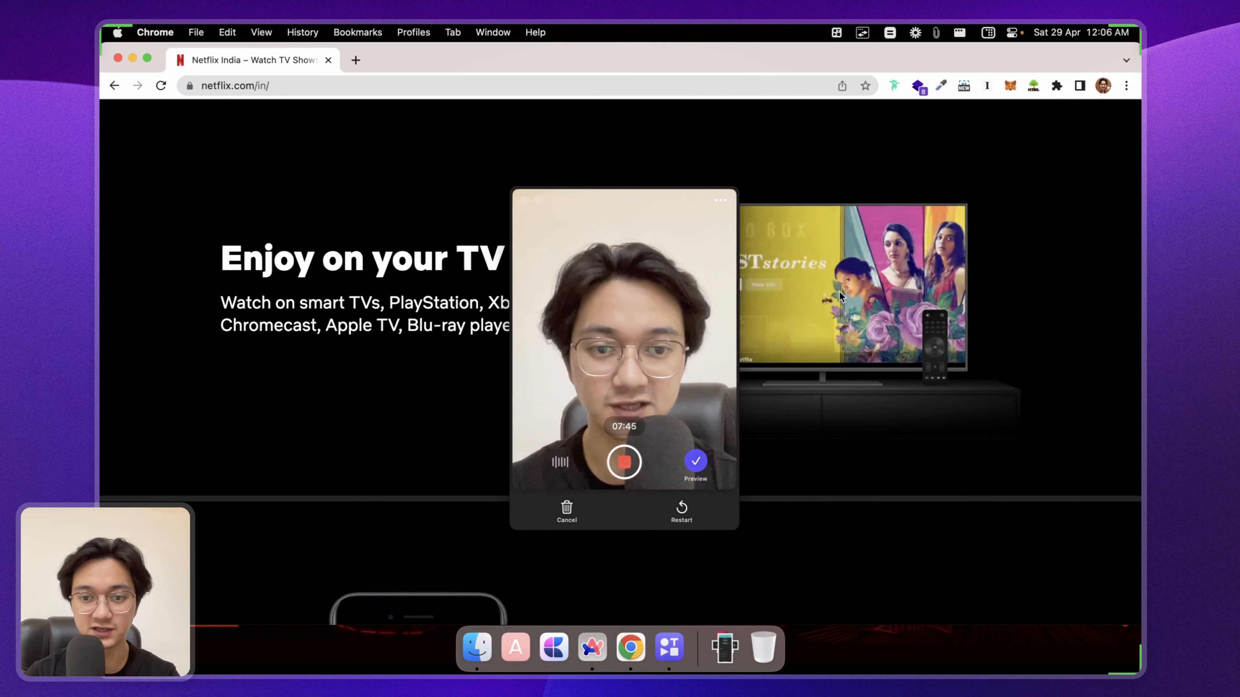
key(ctrl+Right)
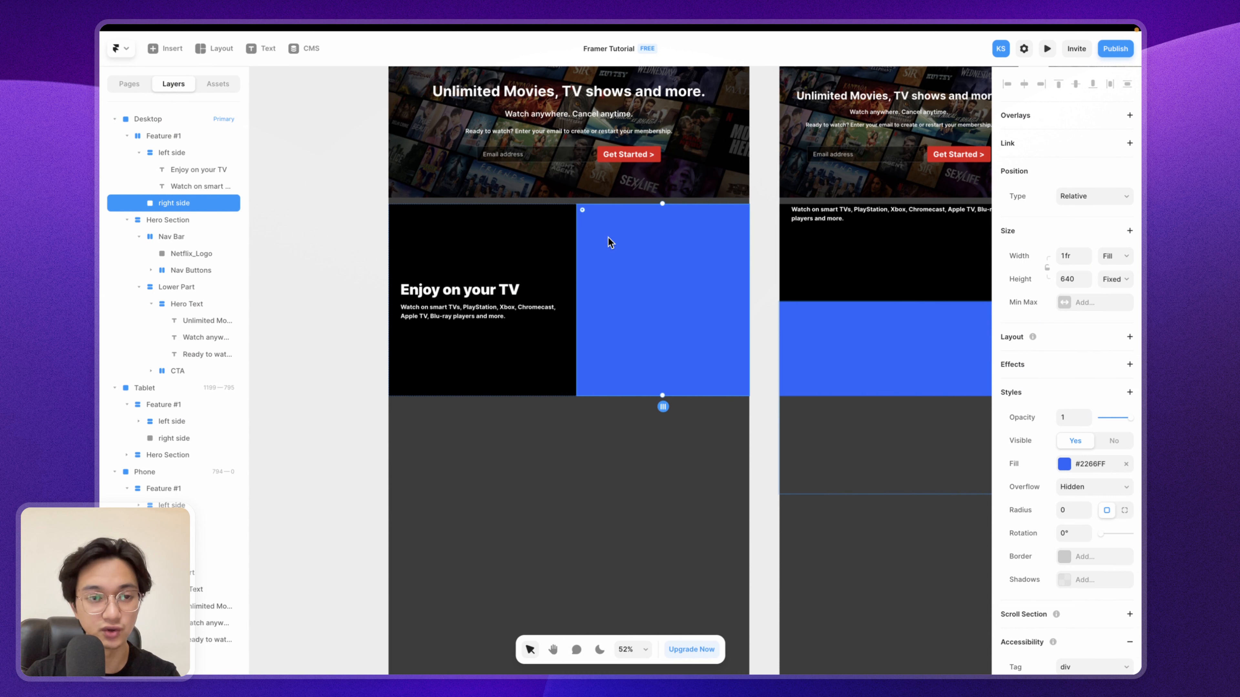
click(174, 49)
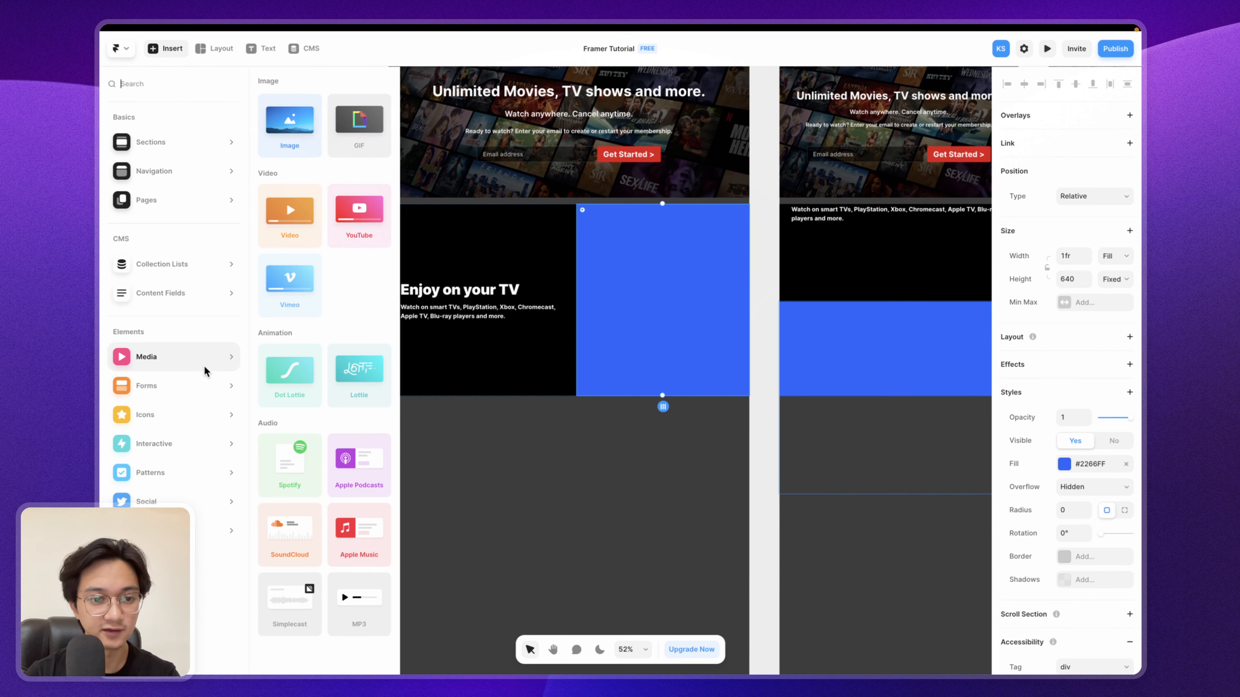
mouse_move(284, 147)
mouse_down()
mouse_move(501, 197)
mouse_move(648, 291)
mouse_move(633, 273)
mouse_up()
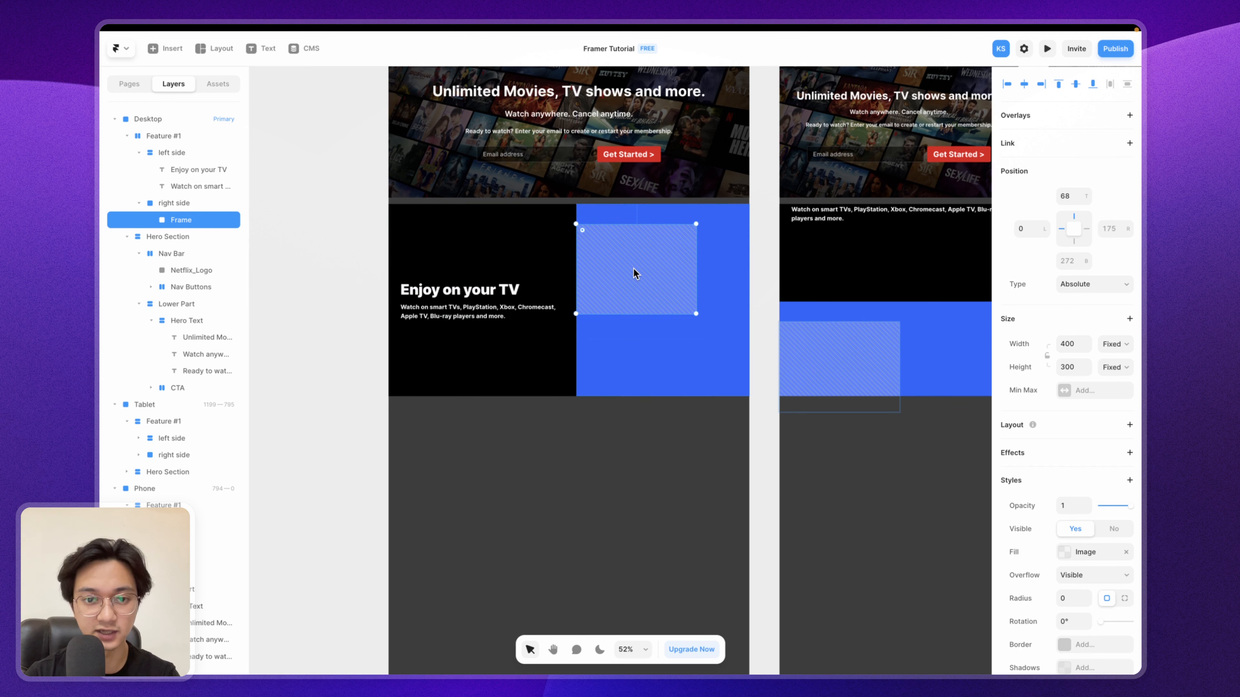
drag(695, 314, 706, 356)
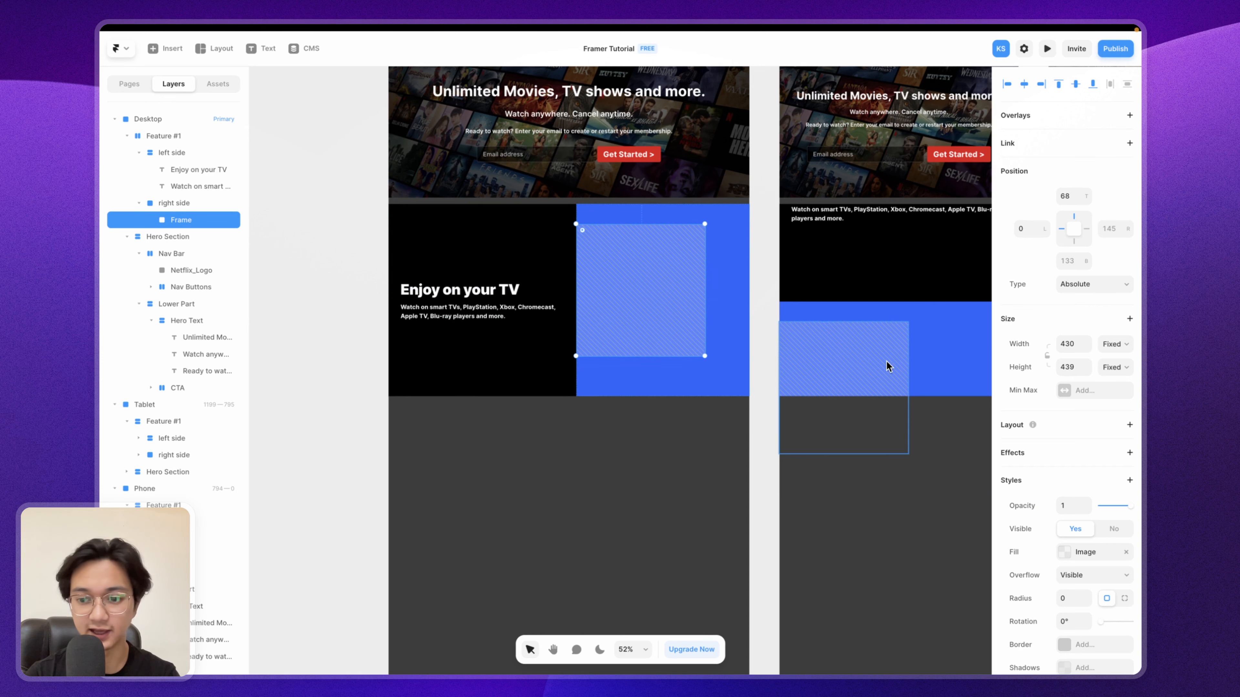
Step: Fill the new image frame with the file img 1.png from the Desktop folder
scroll(1047, 438, down, 4)
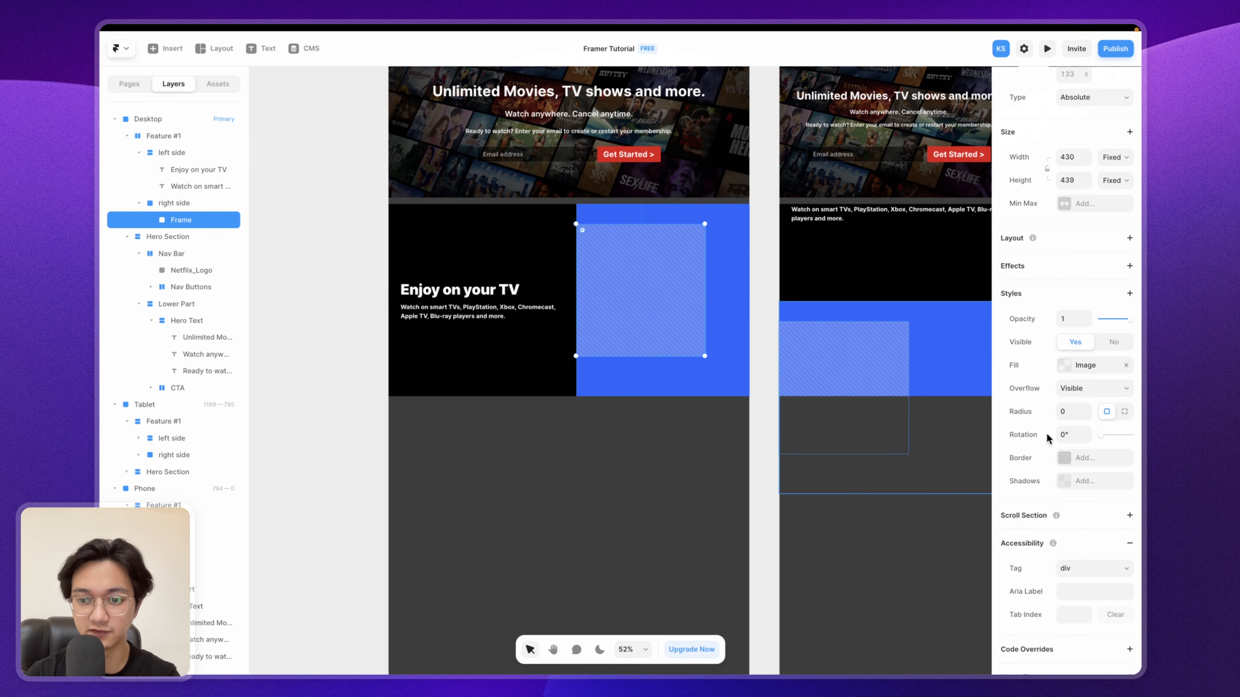
click(1063, 367)
click(908, 449)
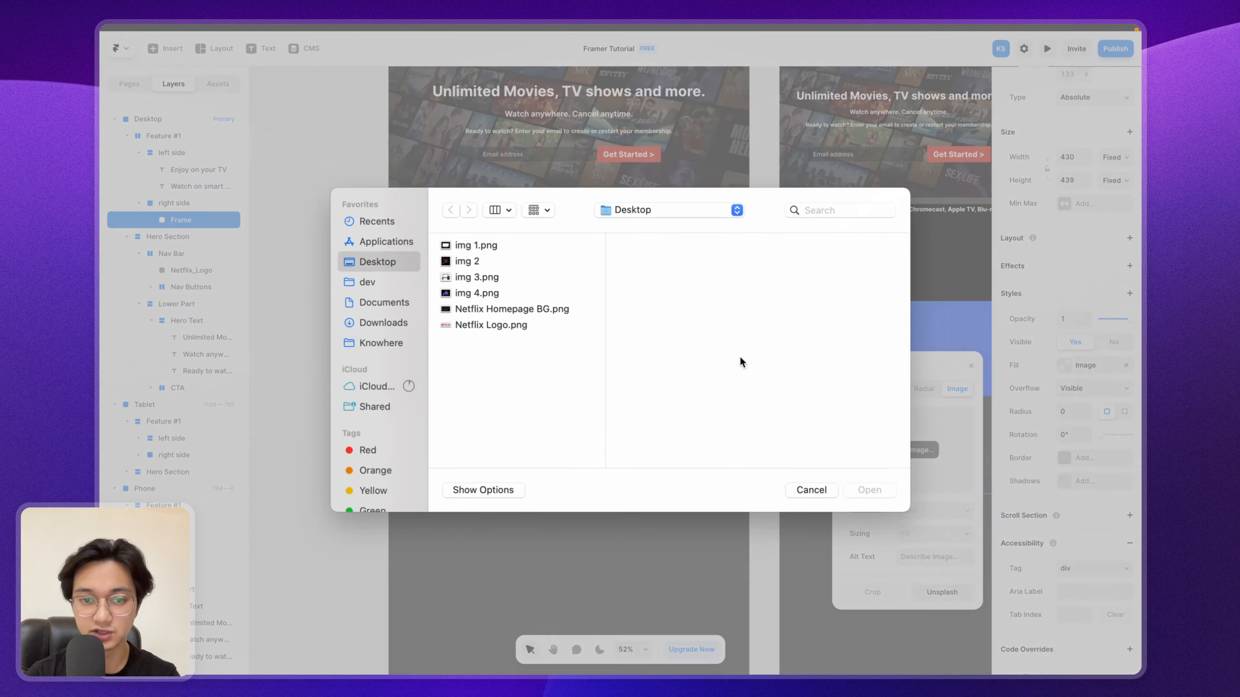
click(492, 245)
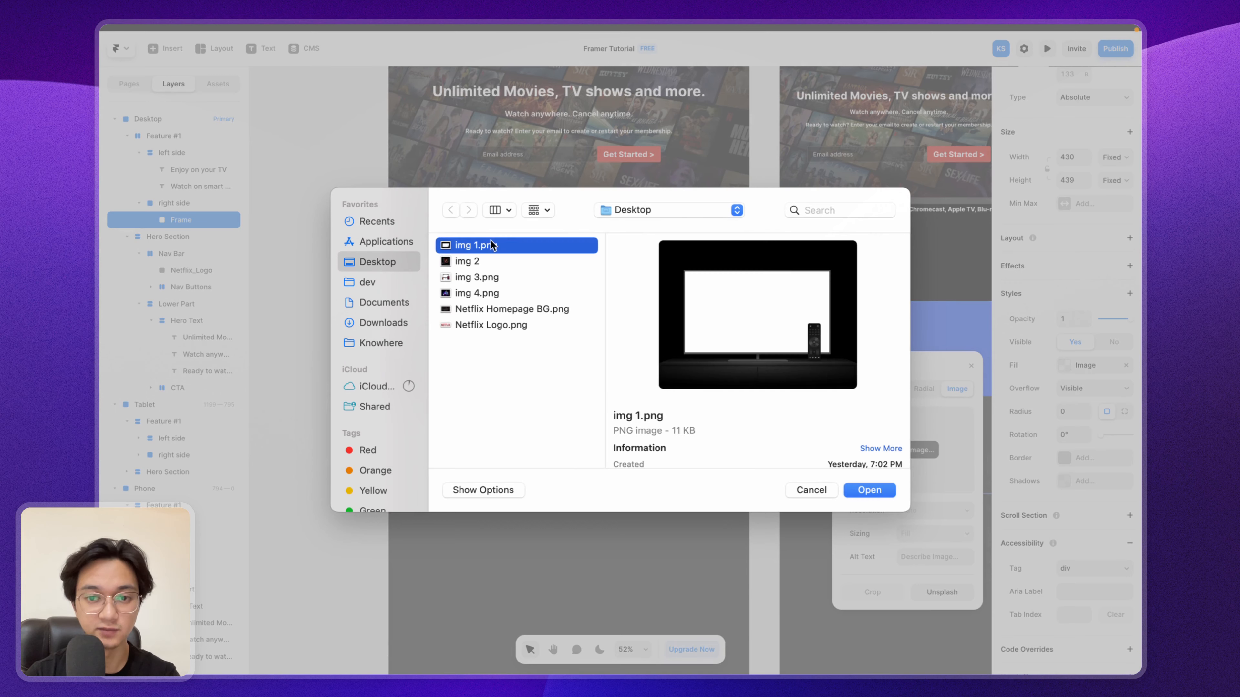
click(869, 490)
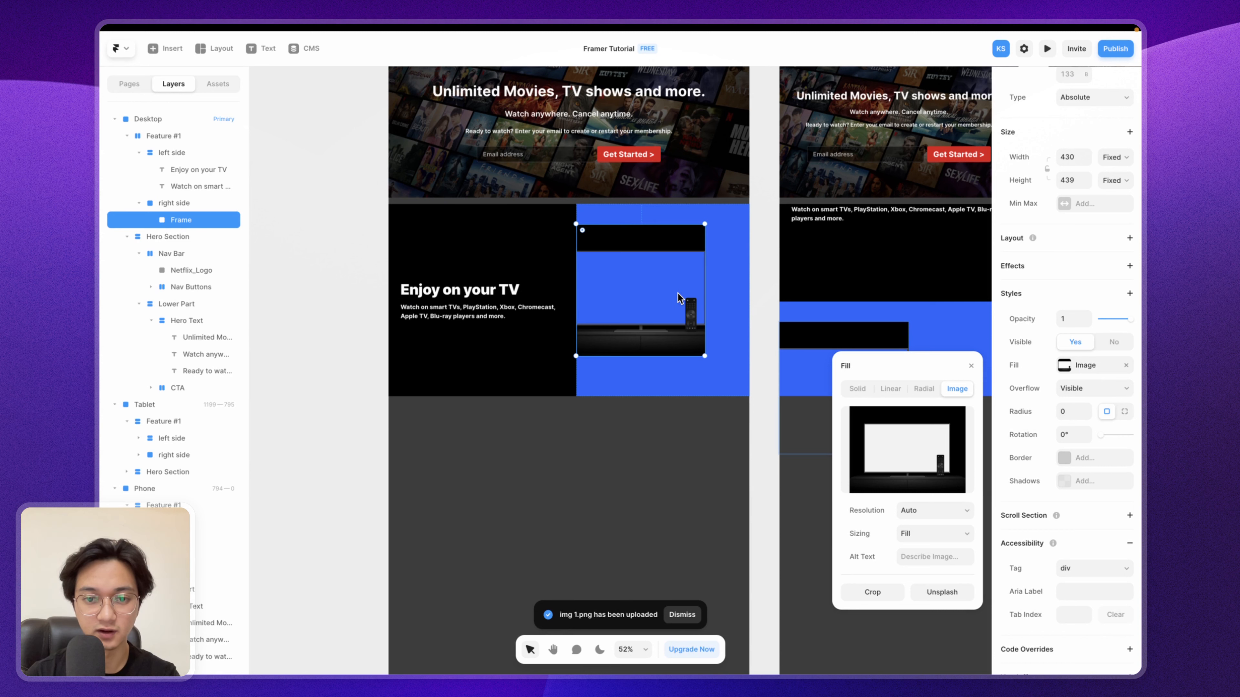
Step: Compare the TV image with the Netflix reference page and set its fill sizing to Fit
scroll(657, 318, up, 10)
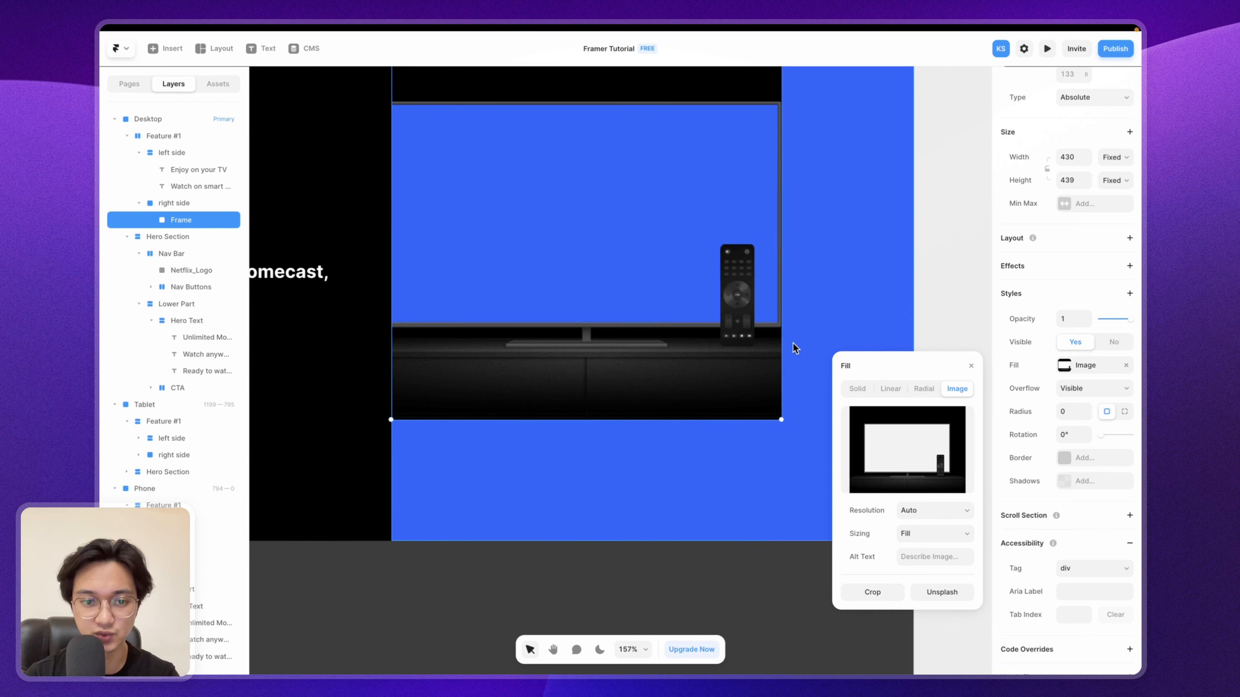
key(ctrl+Left)
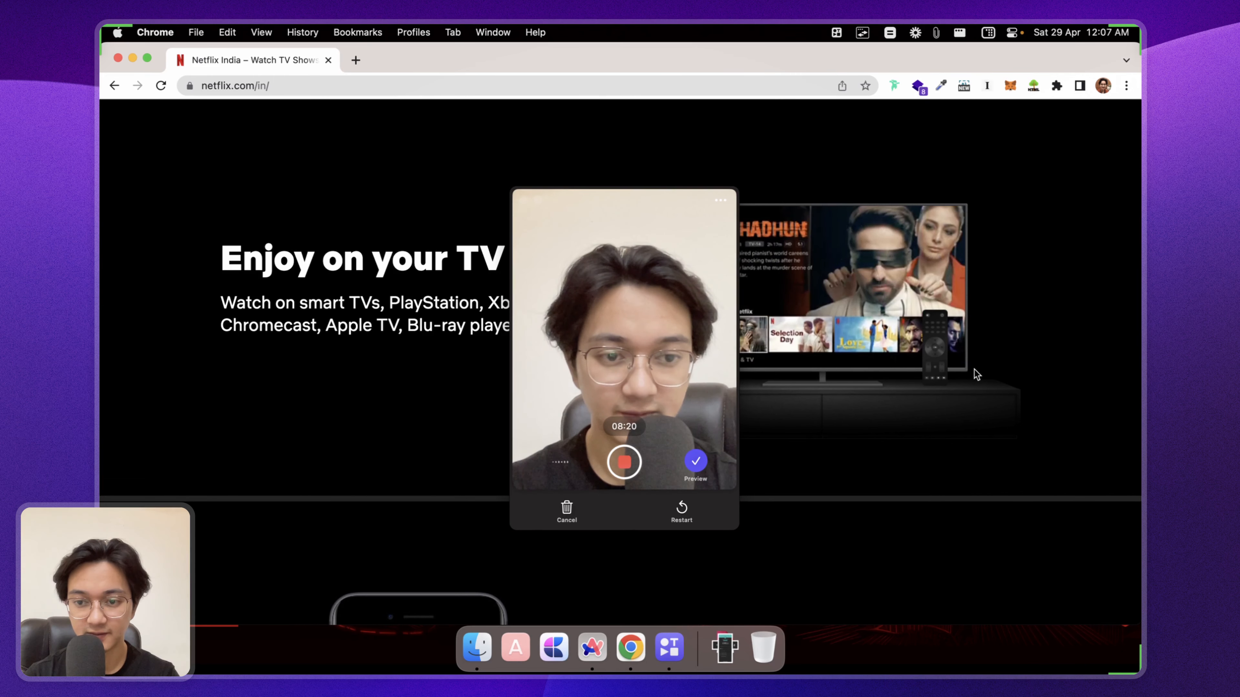
key(ctrl+Right)
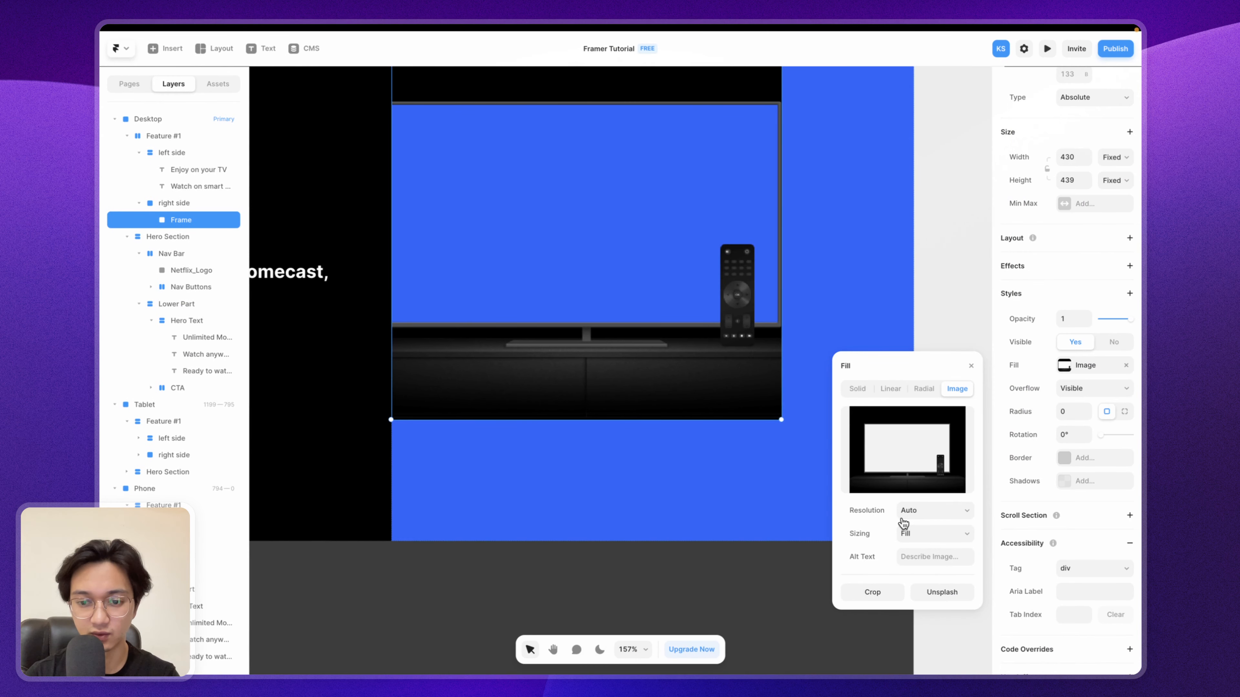
click(922, 535)
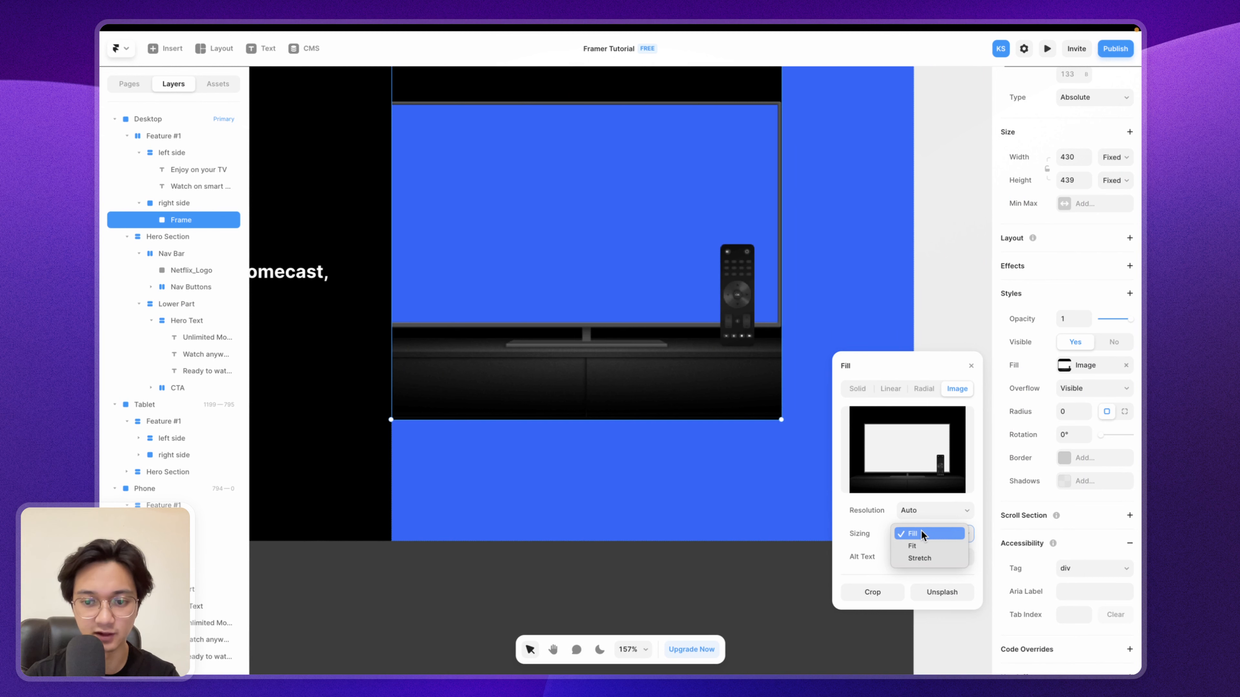
click(918, 545)
scroll(772, 304, up, 2)
scroll(771, 305, down, 1)
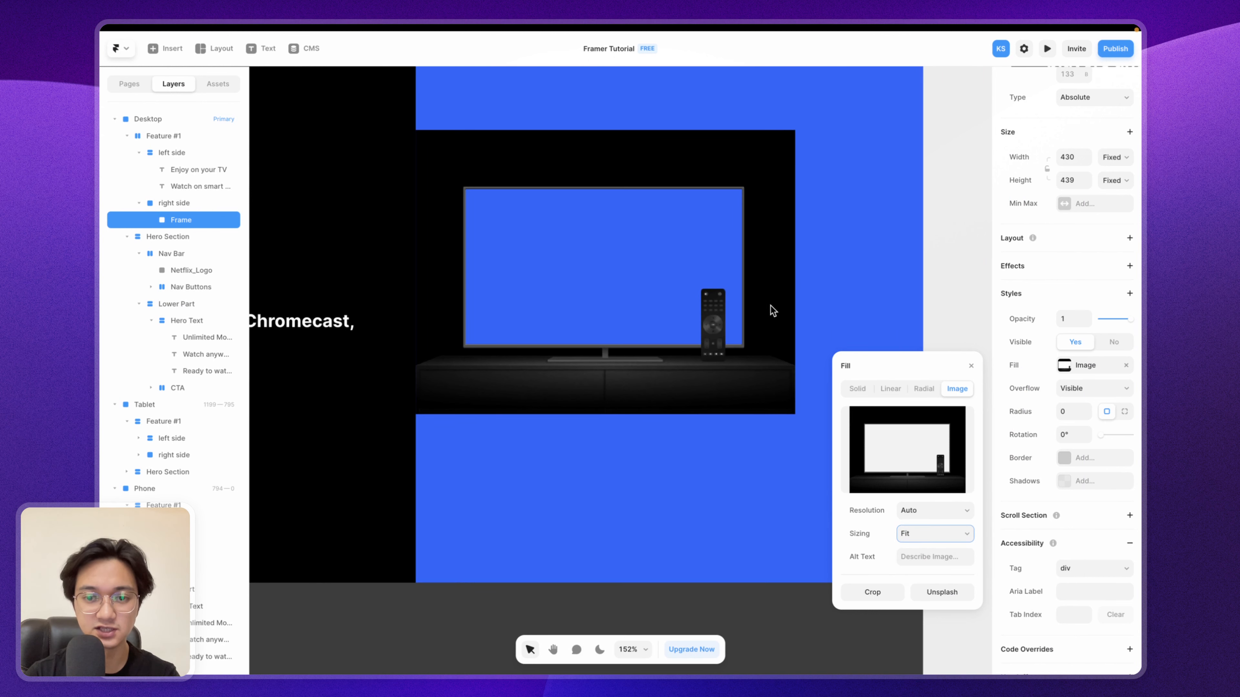
Step: Enlarge the TV image frame inside "right side" to about 497 by 502
mouse_move(794, 463)
mouse_down()
mouse_move(825, 430)
mouse_move(854, 427)
mouse_move(777, 468)
mouse_move(797, 364)
mouse_move(852, 415)
mouse_move(755, 478)
mouse_move(752, 457)
mouse_move(819, 434)
mouse_move(795, 508)
mouse_move(730, 456)
mouse_move(813, 448)
mouse_move(755, 533)
mouse_move(714, 512)
mouse_move(769, 428)
mouse_move(797, 490)
mouse_move(839, 531)
mouse_move(708, 379)
mouse_move(859, 420)
mouse_move(863, 507)
mouse_move(789, 471)
mouse_up()
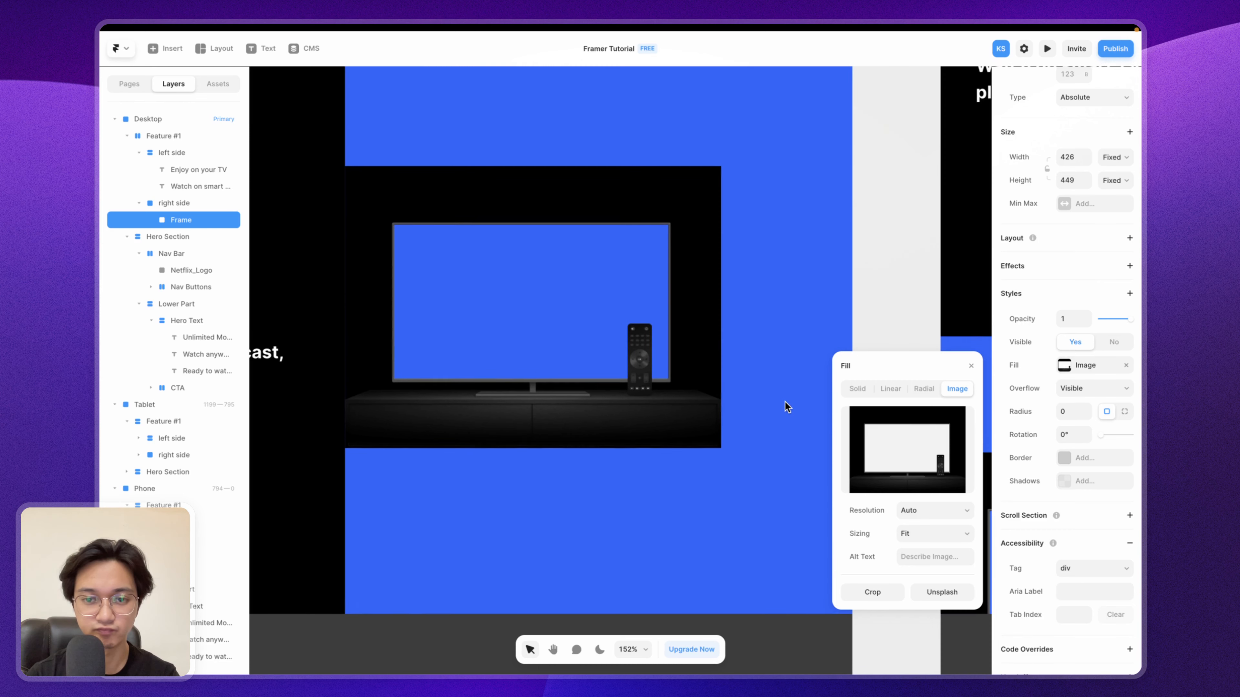
drag(719, 506, 782, 552)
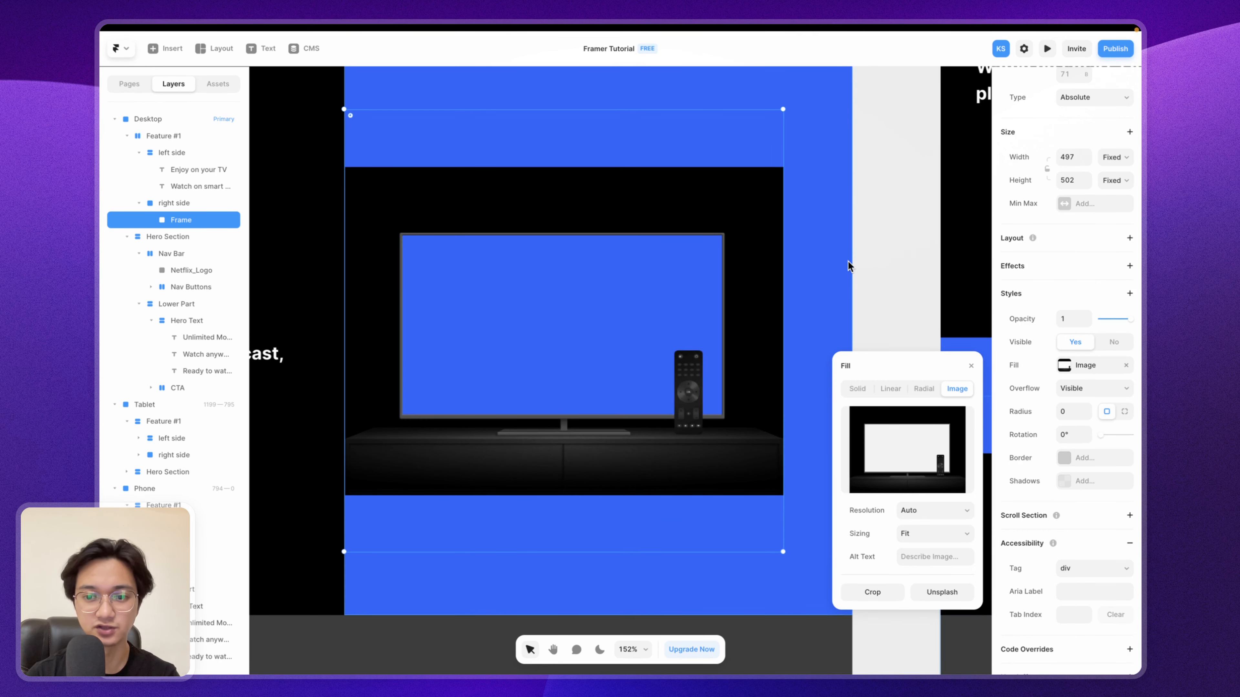
click(893, 257)
Step: Remove the blue fill from the "right side" frame behind the TV image
scroll(893, 257, down, 5)
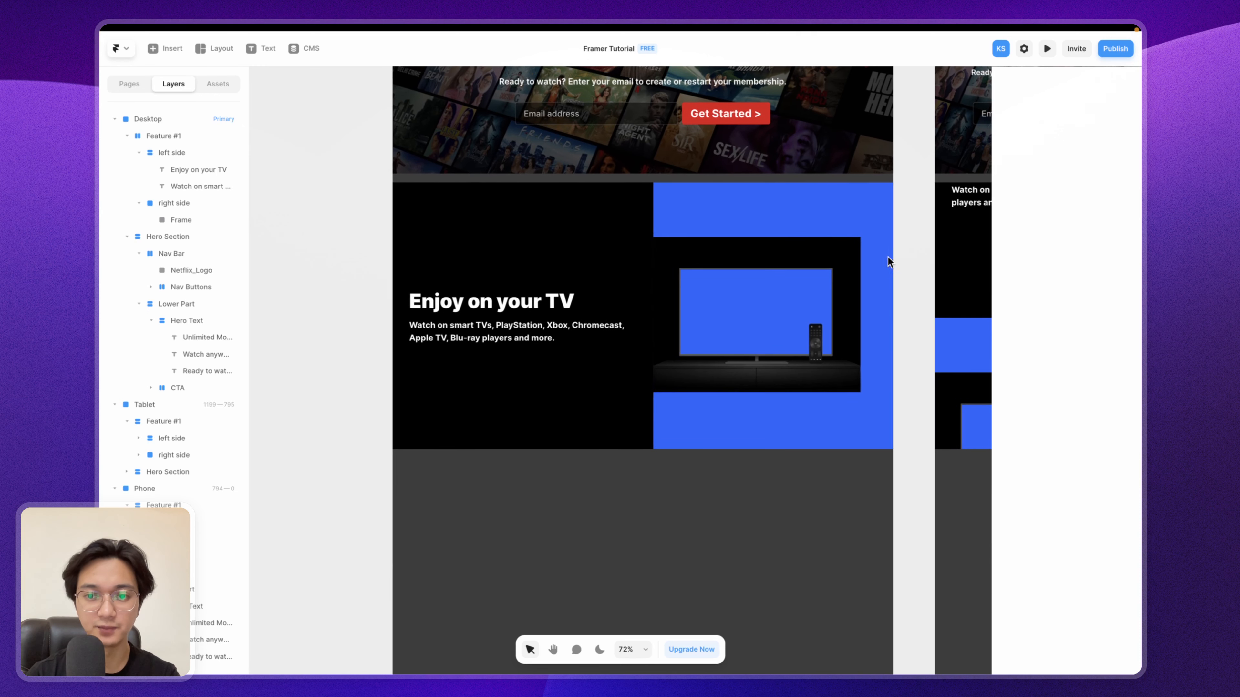
click(810, 191)
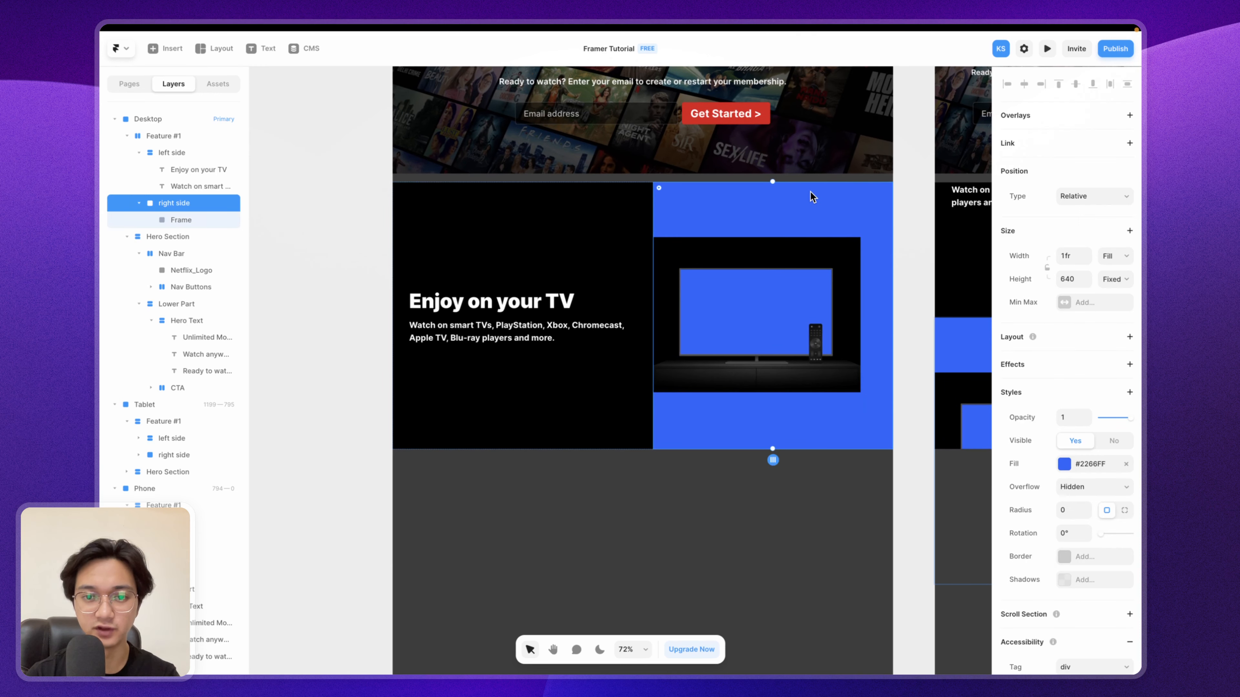
click(1127, 467)
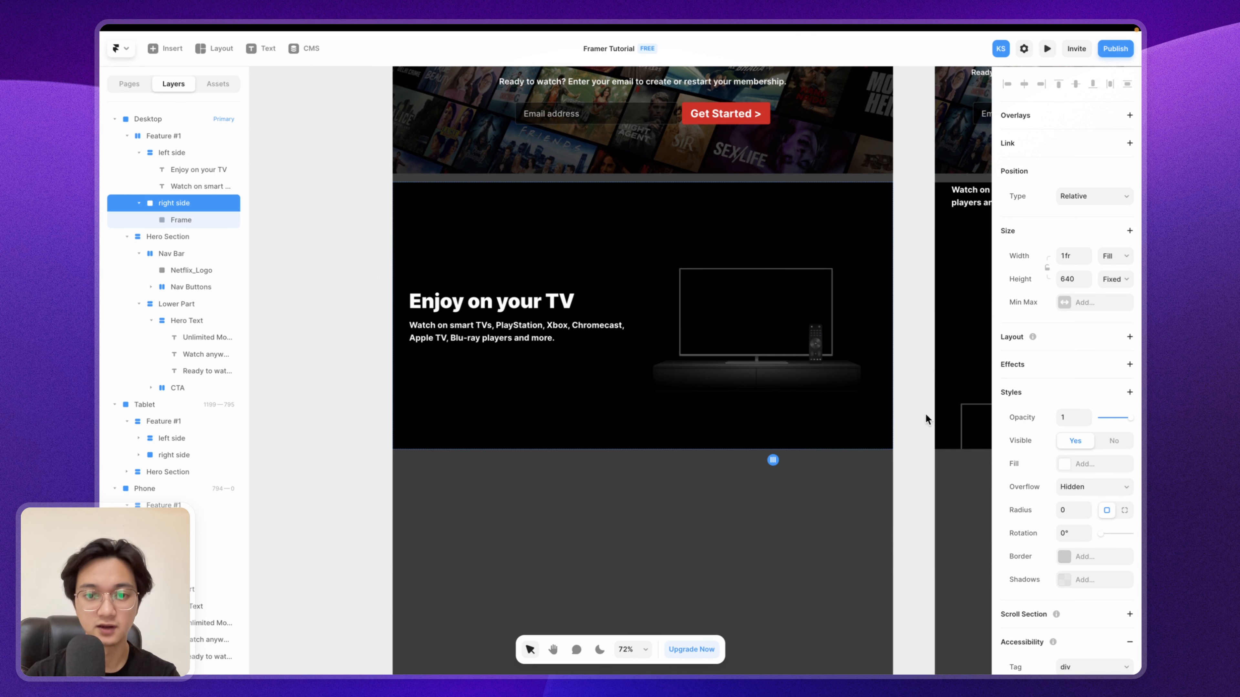
click(903, 195)
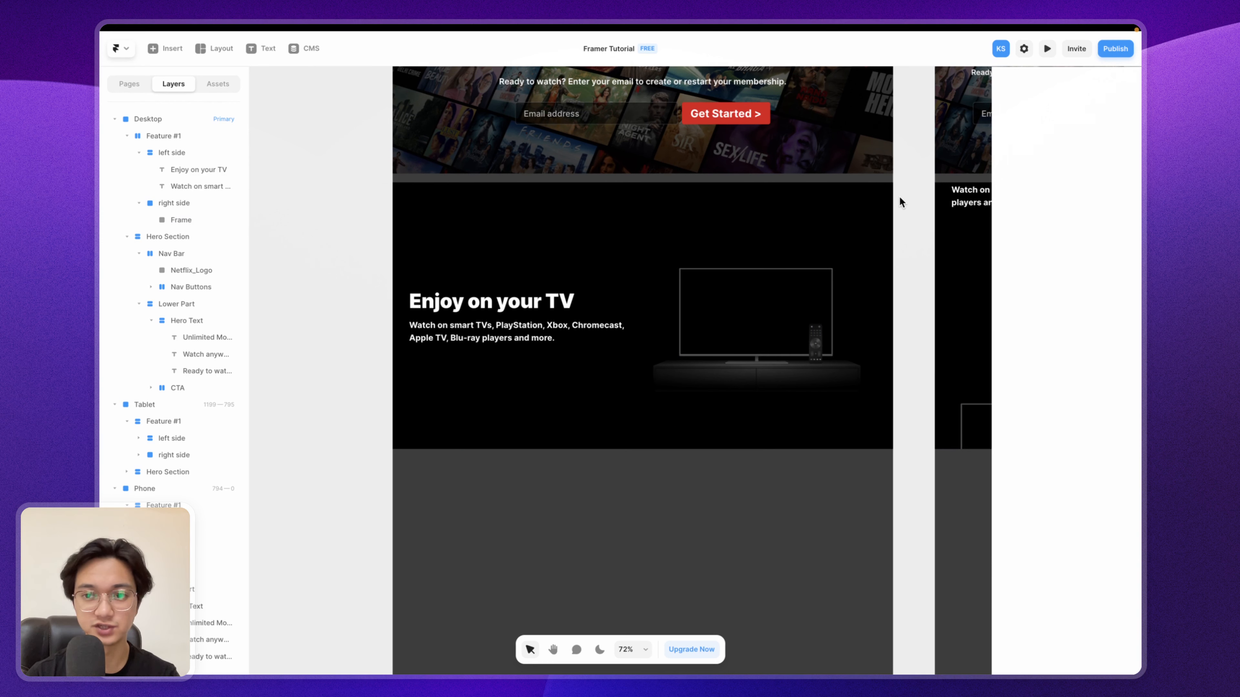
Step: Preview the page to check the Feature #1 section with its TV image, and return to the canvas
click(1047, 48)
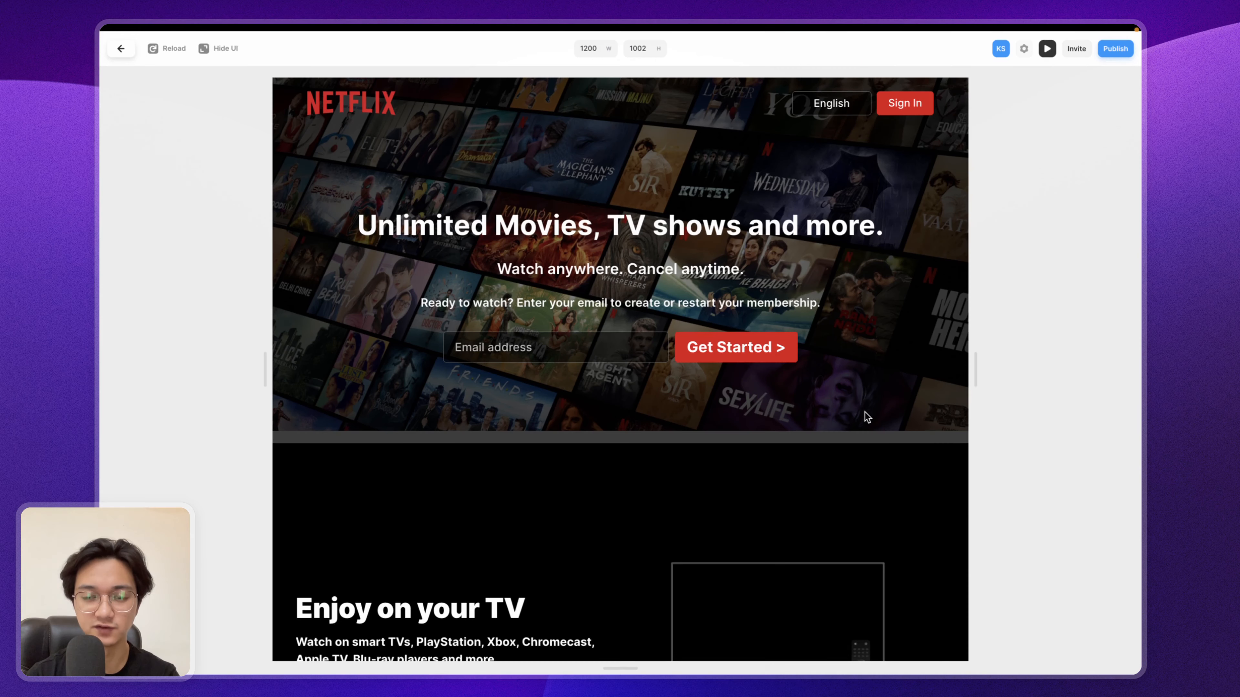
scroll(863, 412, down, 5)
mouse_move(976, 379)
mouse_down()
mouse_move(1135, 372)
mouse_move(949, 371)
mouse_move(979, 373)
mouse_up()
click(120, 56)
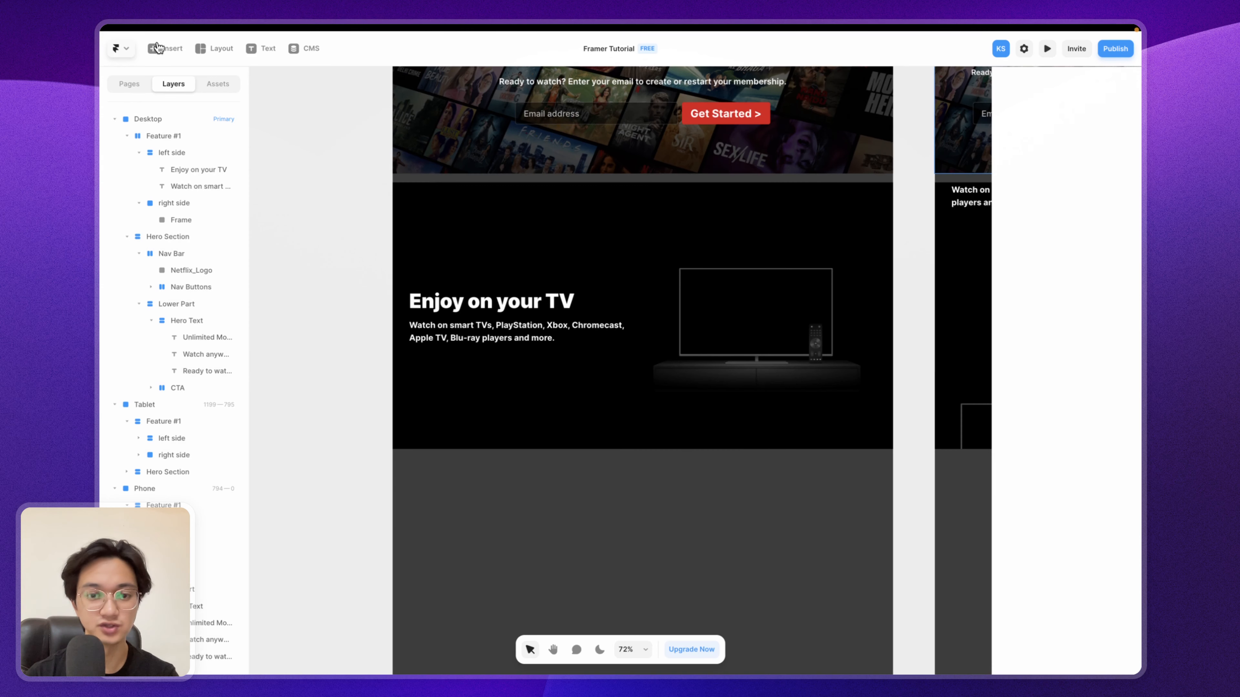
Step: Reduce the height of the "left side" frame in the Tablet breakpoint's Feature #1 section to about 280
scroll(648, 283, down, 5)
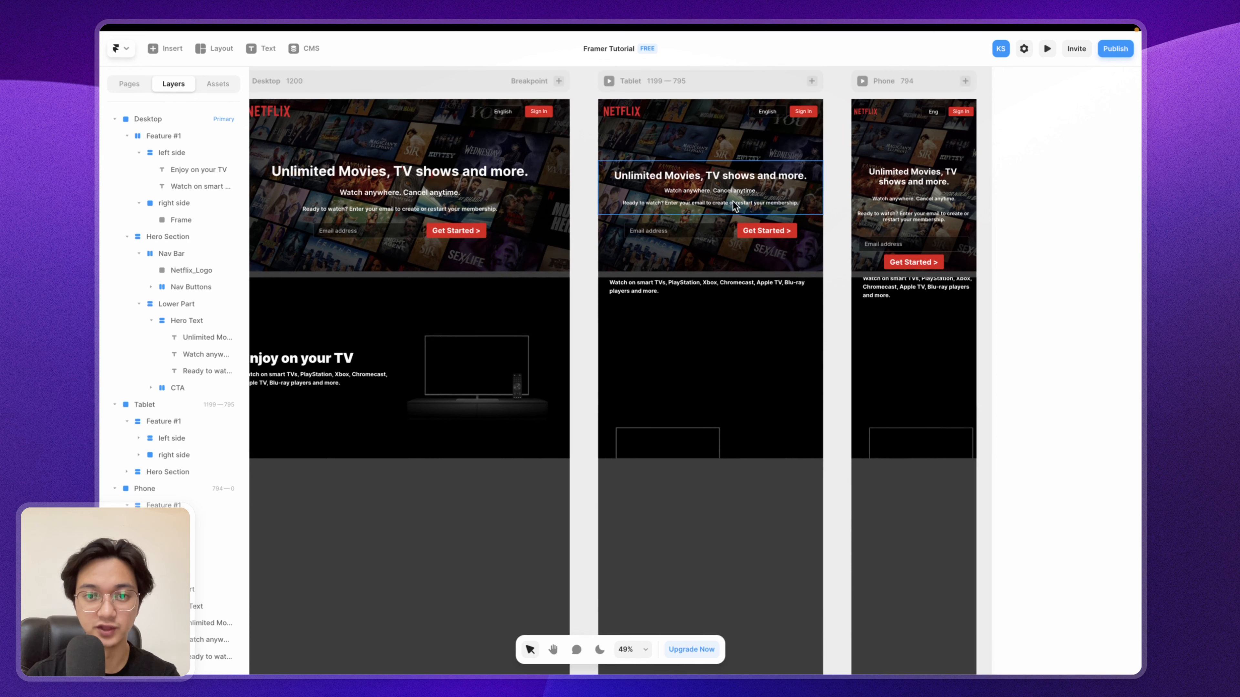
click(723, 91)
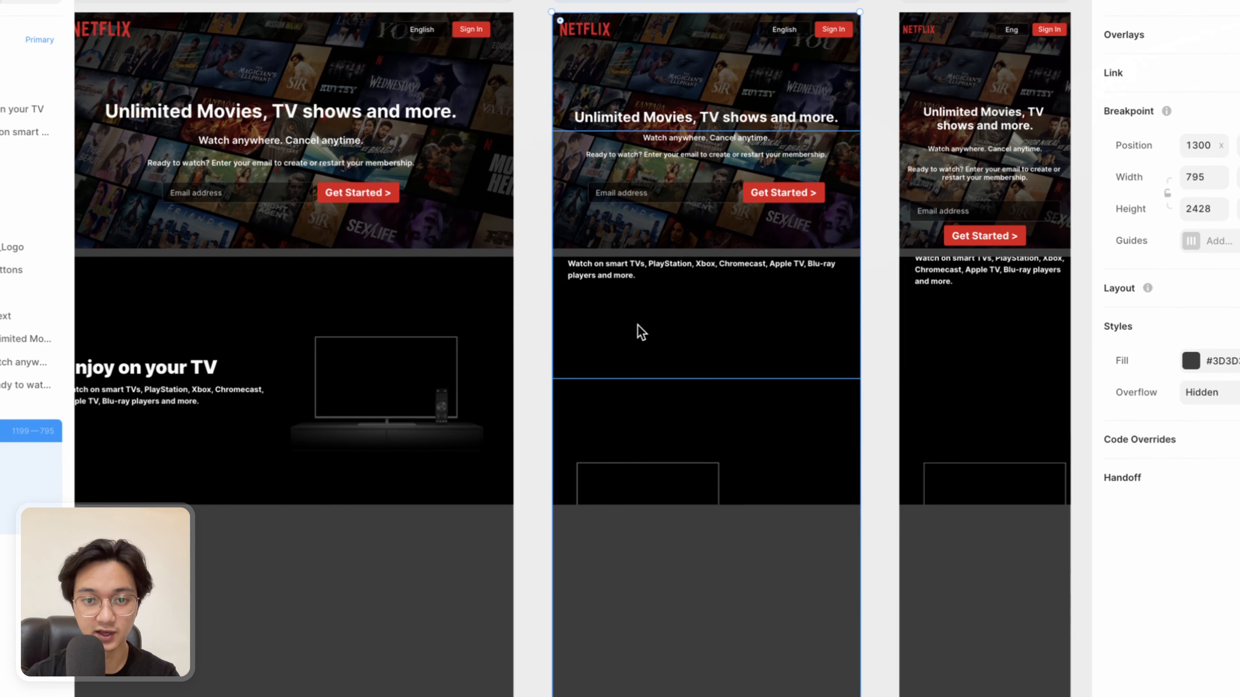
click(639, 327)
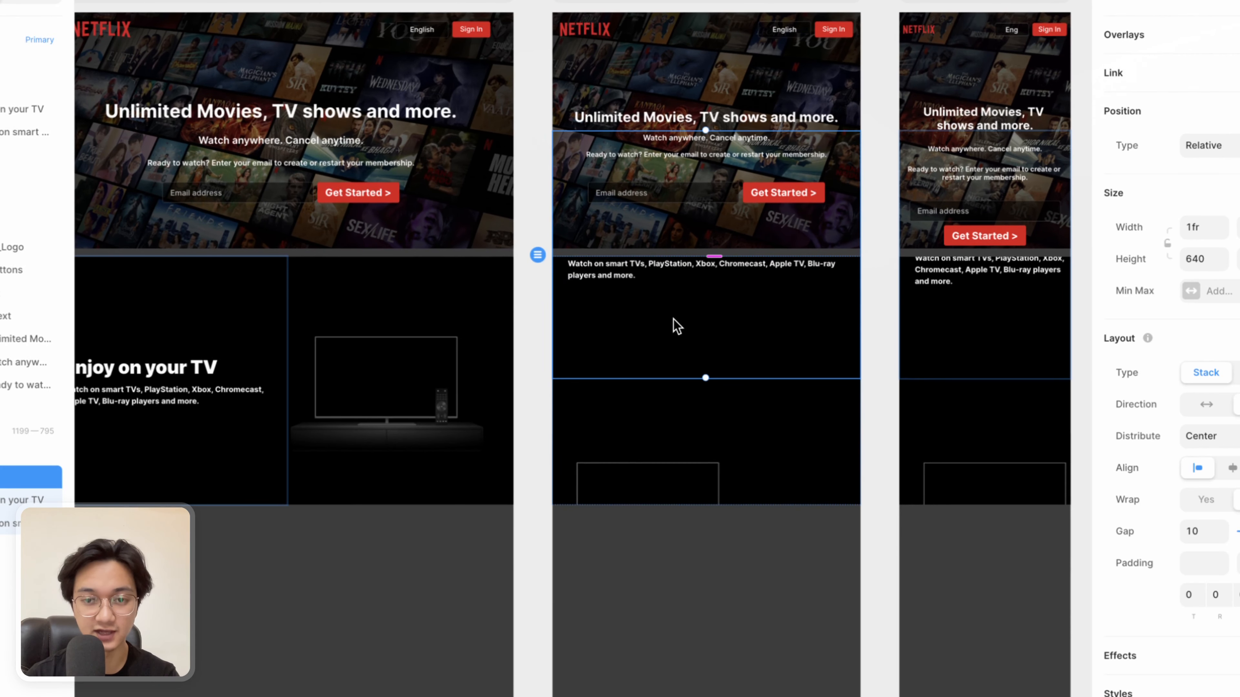
scroll(672, 325, up, 3)
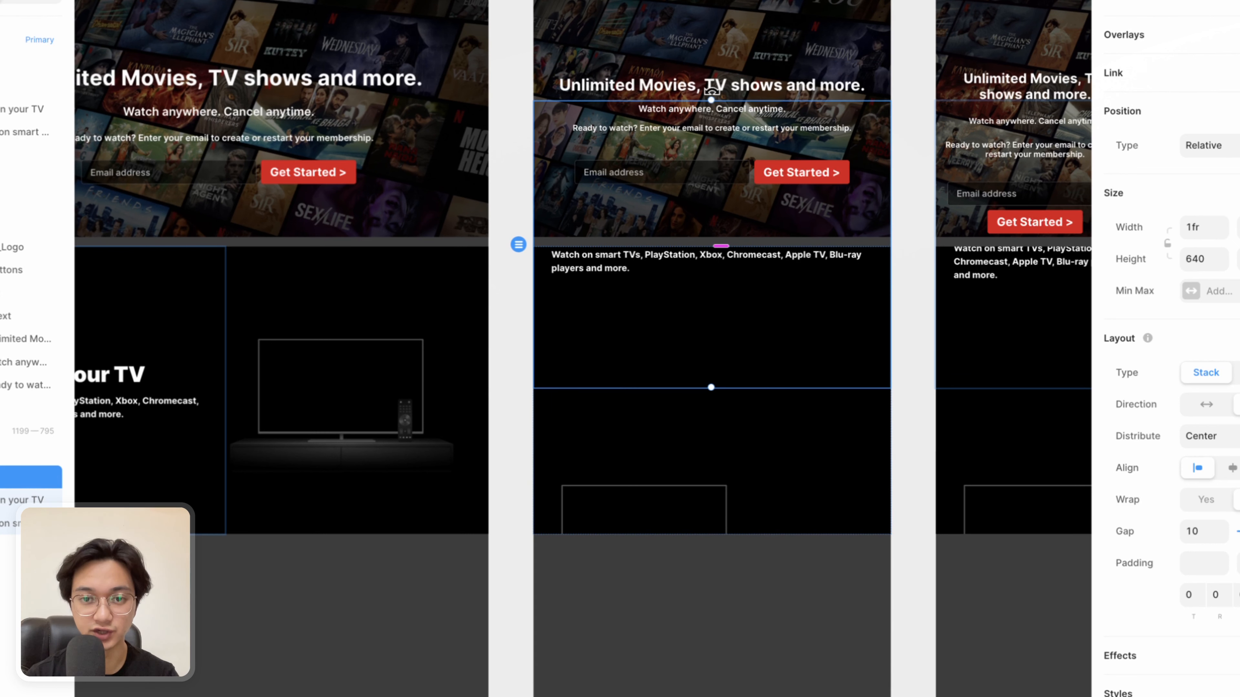
drag(710, 99, 716, 265)
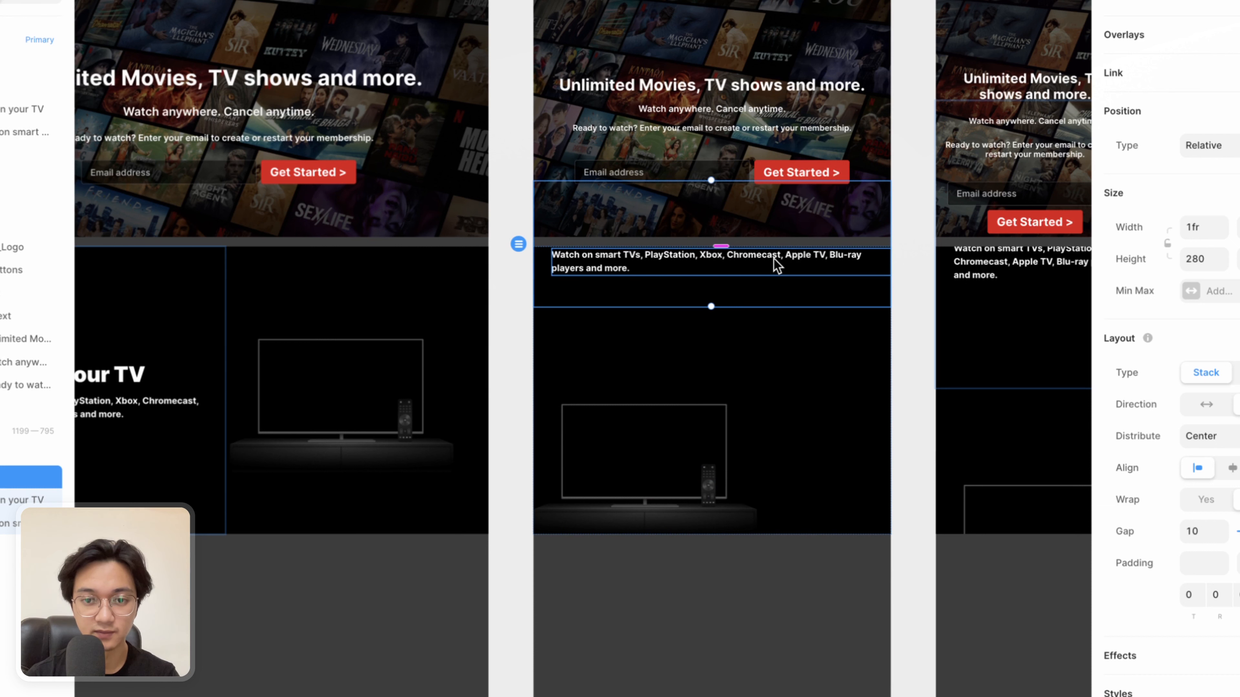
Step: Shrink the TV image frame in the Tablet breakpoint's Feature #1 section to about 481 by 387
click(695, 412)
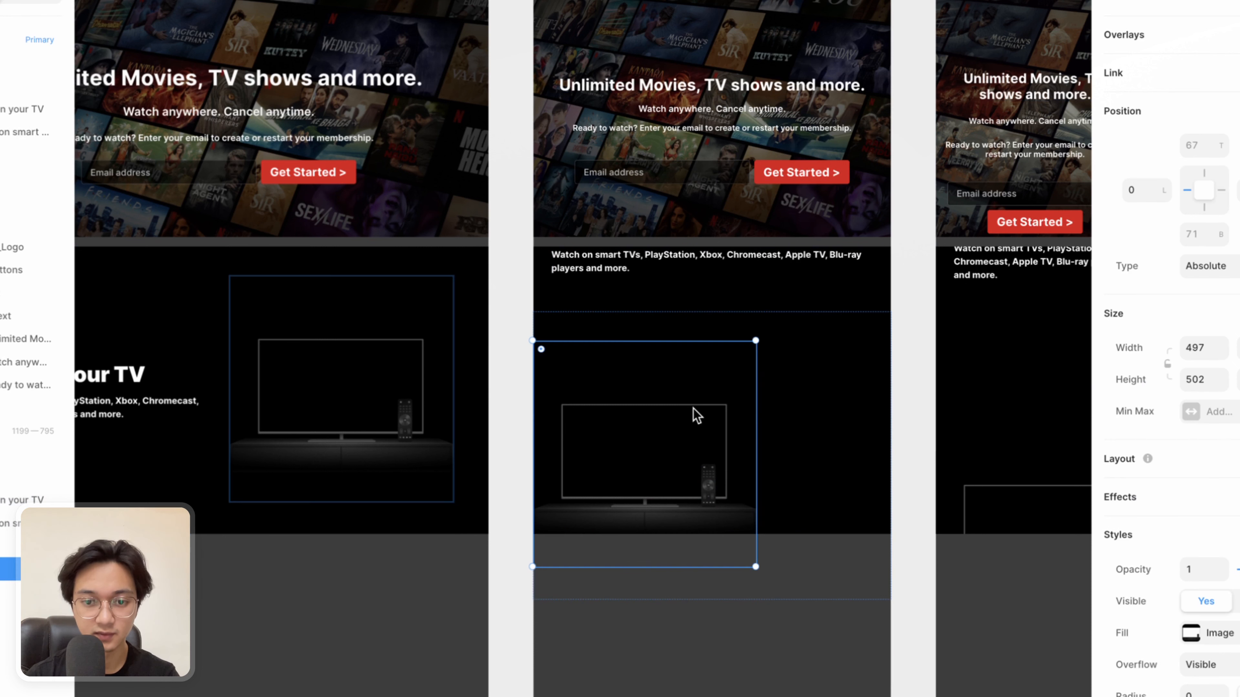
drag(756, 565, 751, 515)
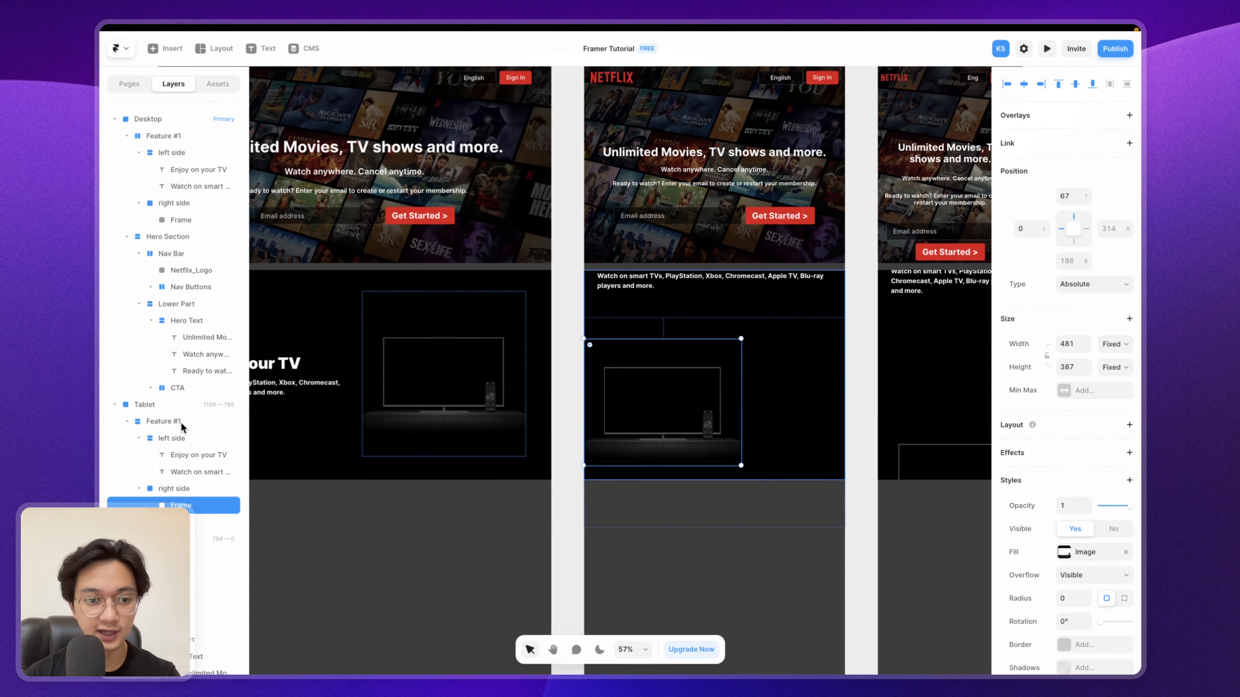
Step: Check the layout settings of the Tablet breakpoint's "left side" frame and select its parent Feature #1 section
click(181, 423)
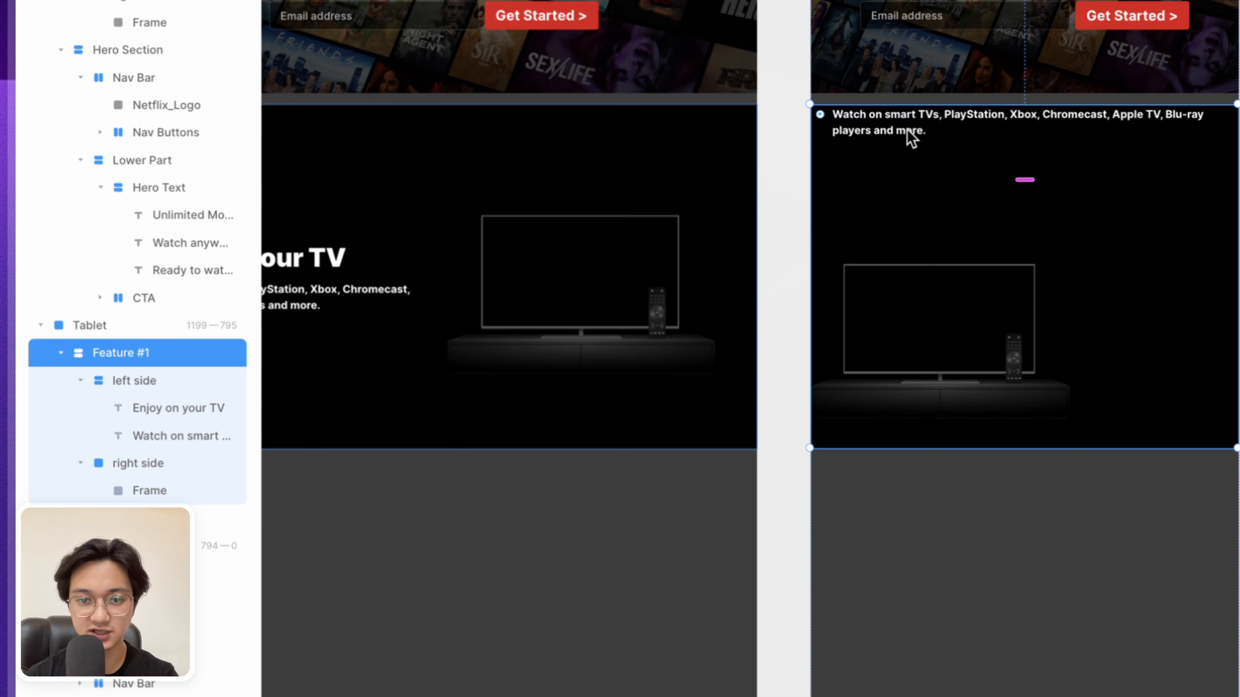
click(179, 385)
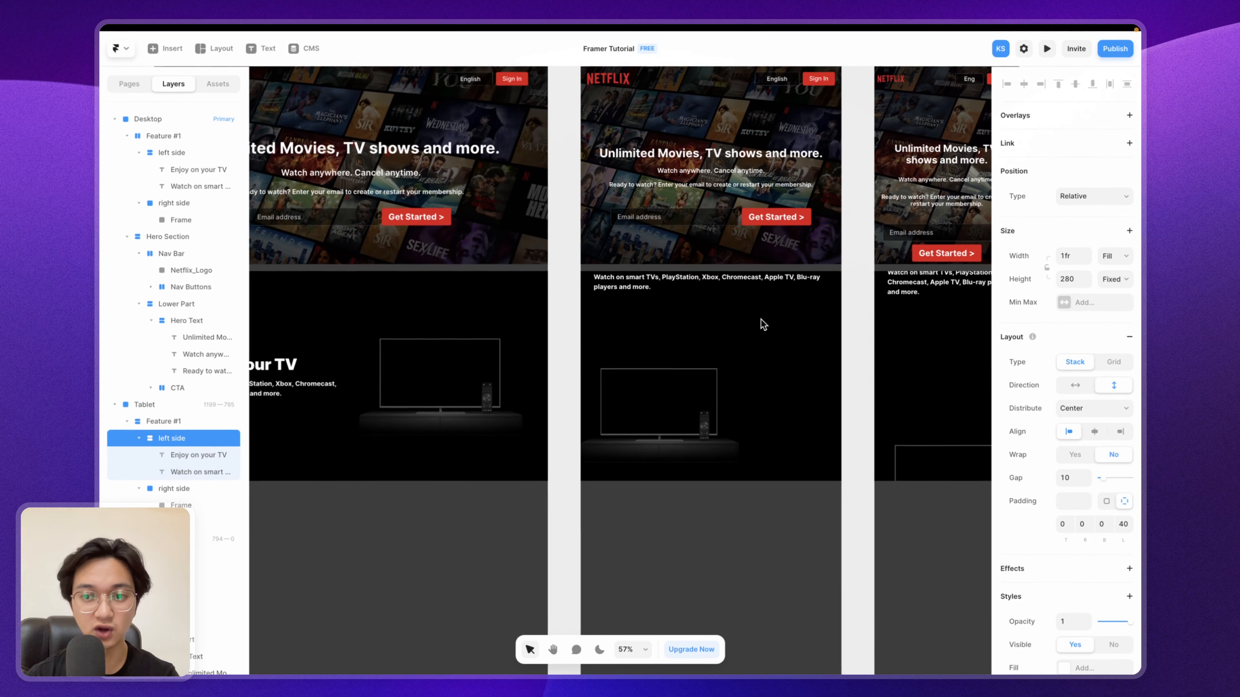
scroll(1100, 186, right, 3)
scroll(1101, 186, up, 1)
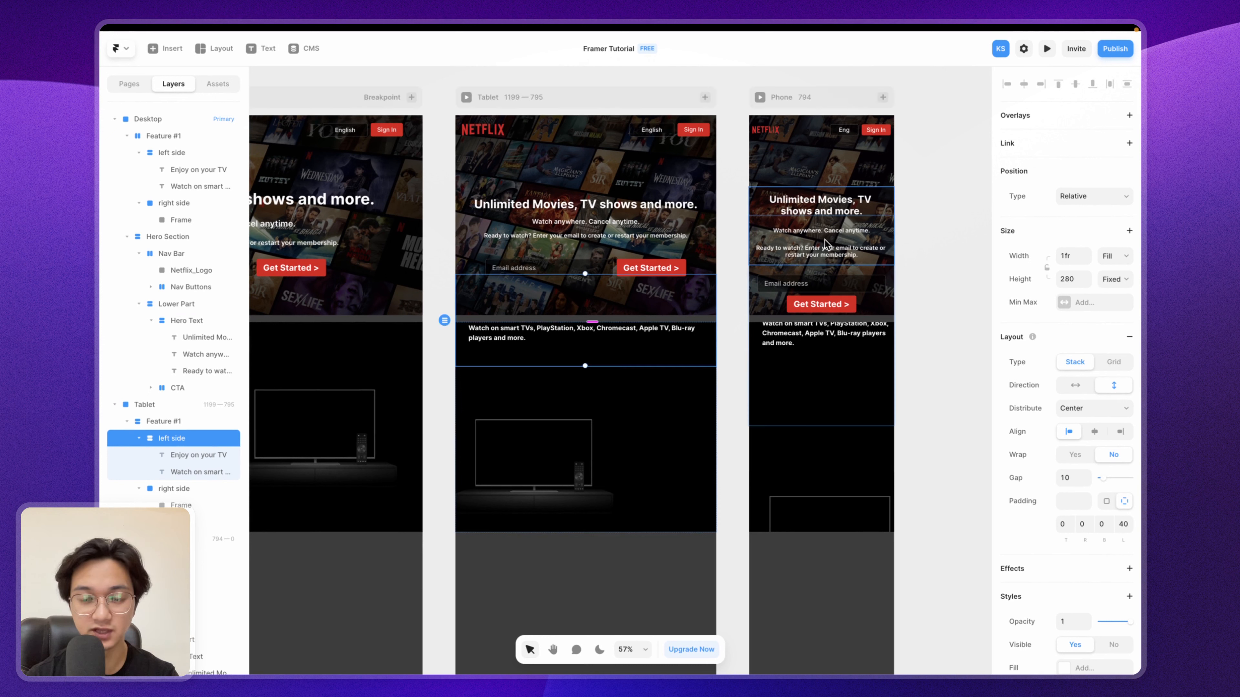
click(174, 422)
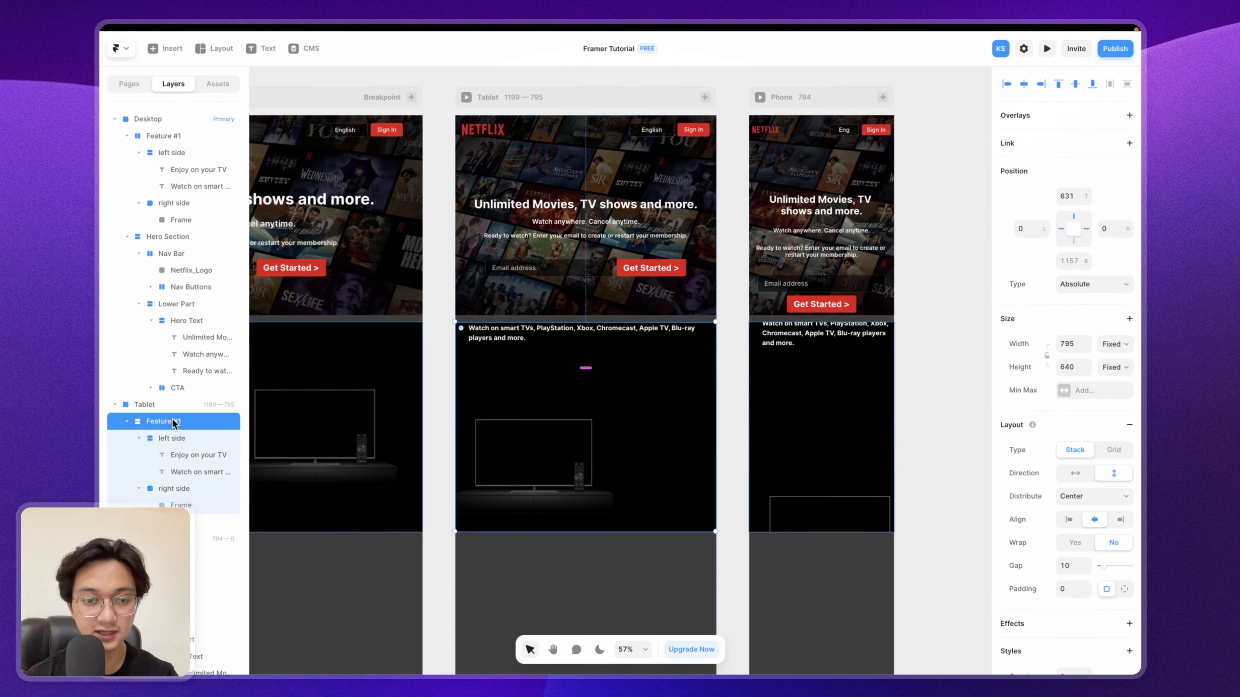
Step: Set the height of the Tablet breakpoint's Feature #1 section to Fit Content
click(1118, 367)
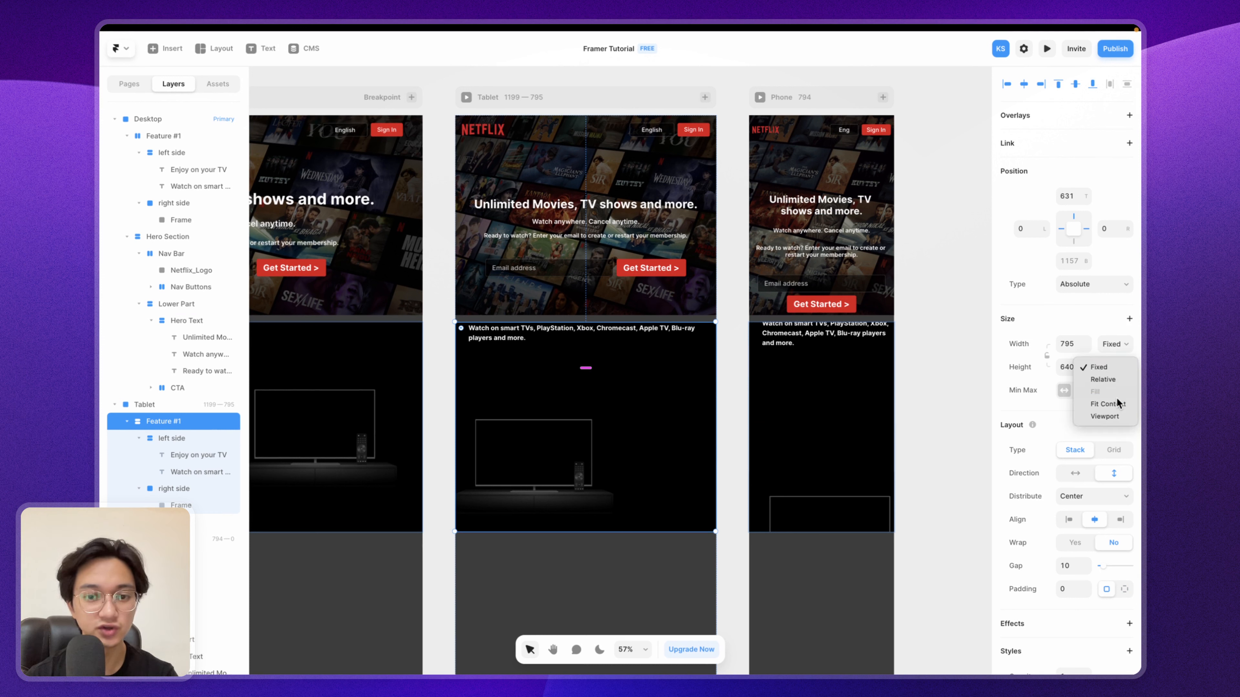
click(1107, 404)
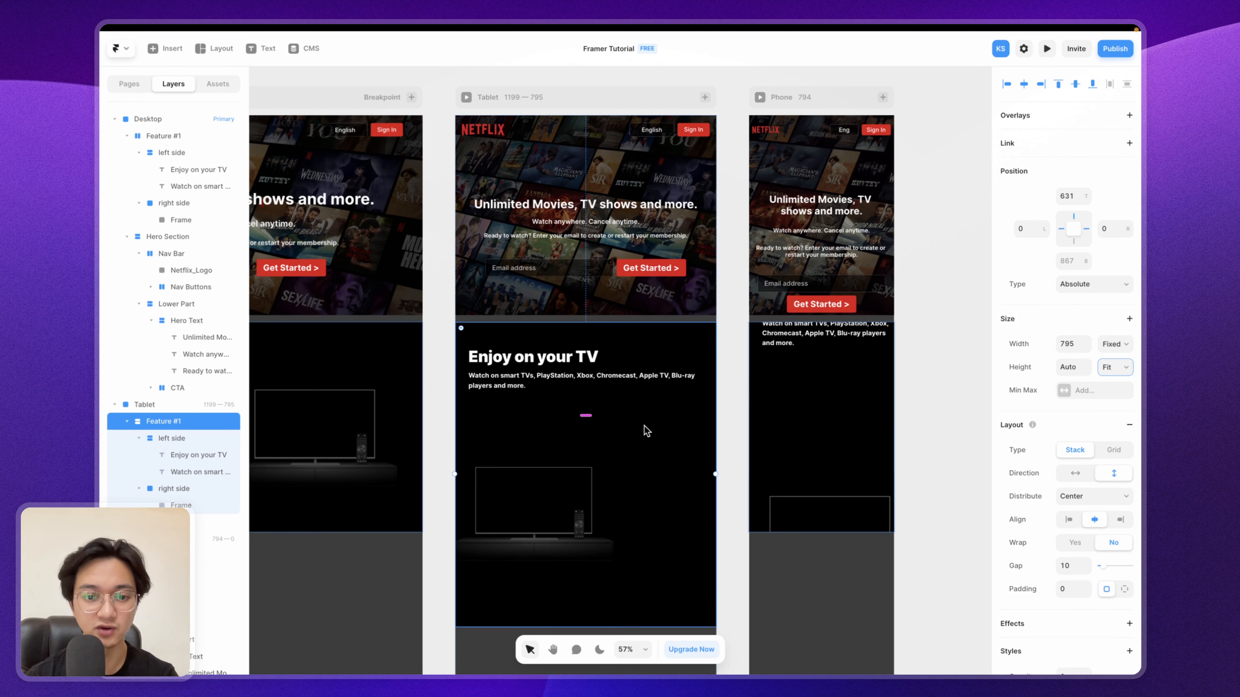
scroll(644, 427, down, 3)
scroll(644, 427, left, 1)
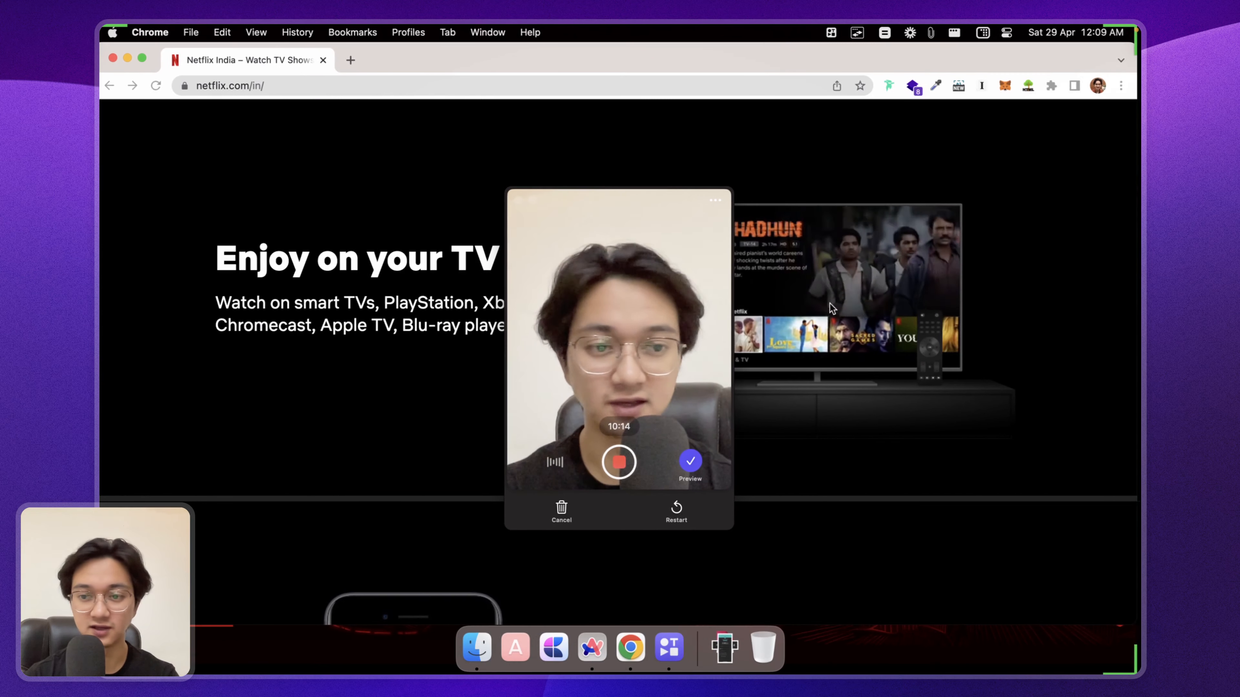
Step: Switch to the Netflix page in Chrome, narrow the window to tablet width, and examine the "Enjoy on your TV" layout
drag(1134, 254, 794, 254)
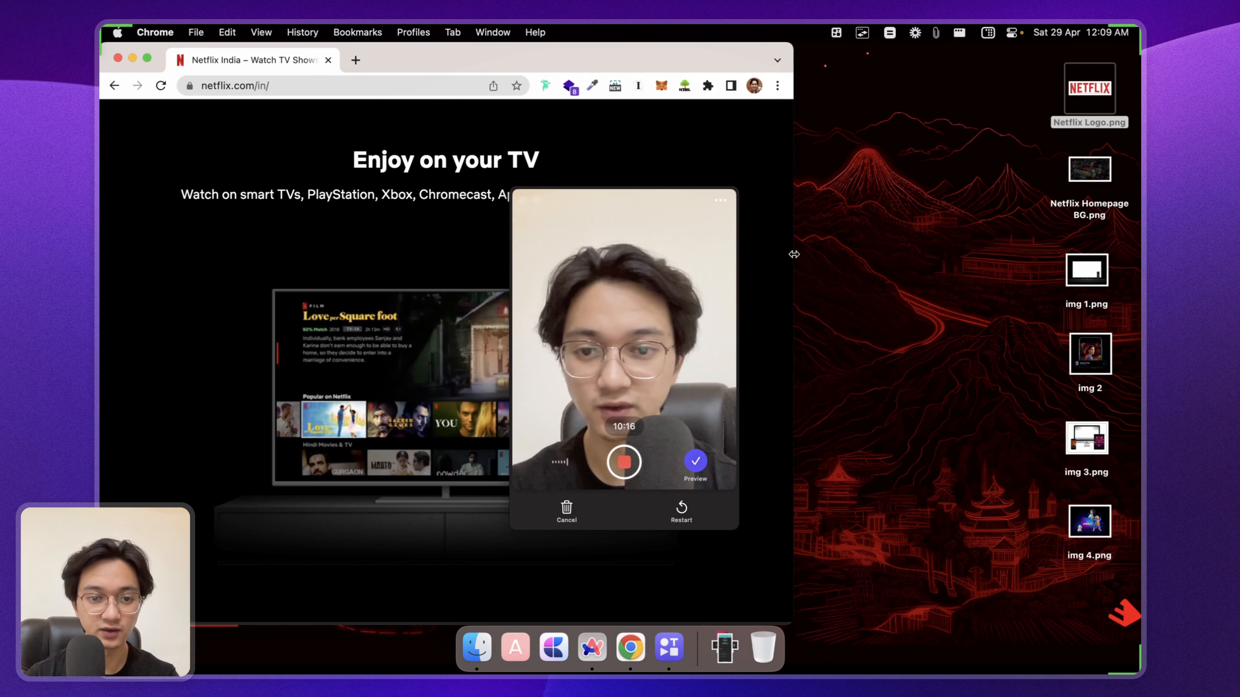
scroll(439, 318, down, 2)
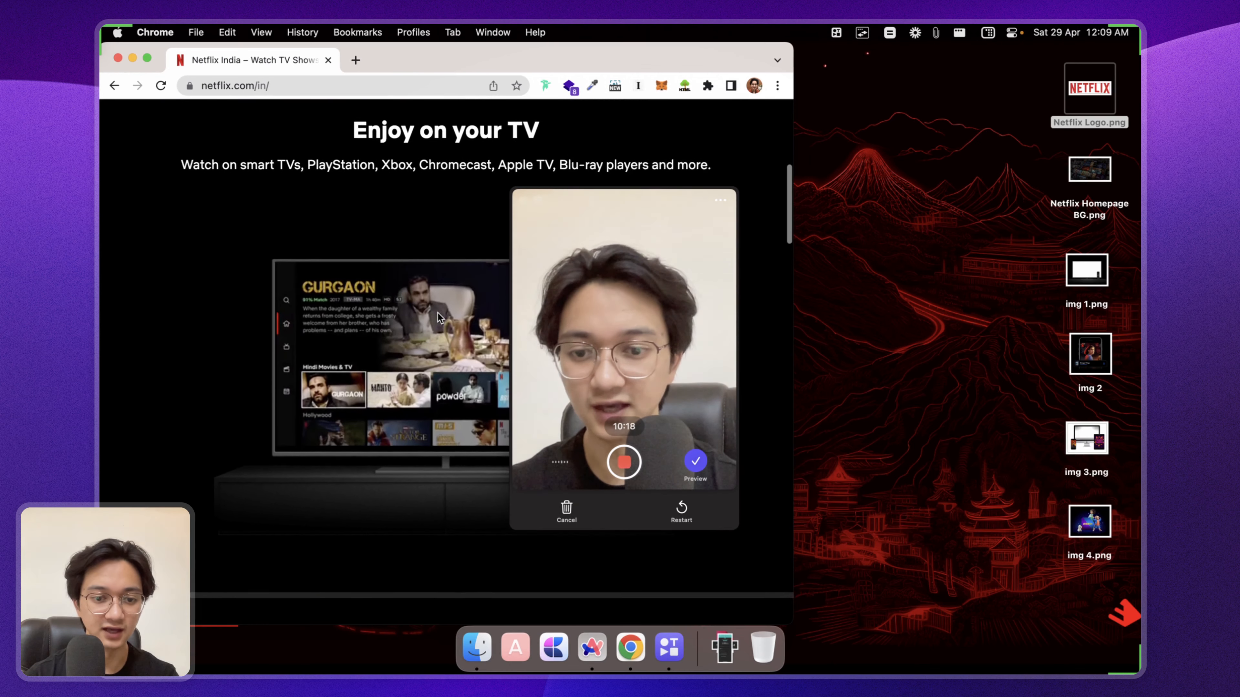
scroll(439, 317, up, 1)
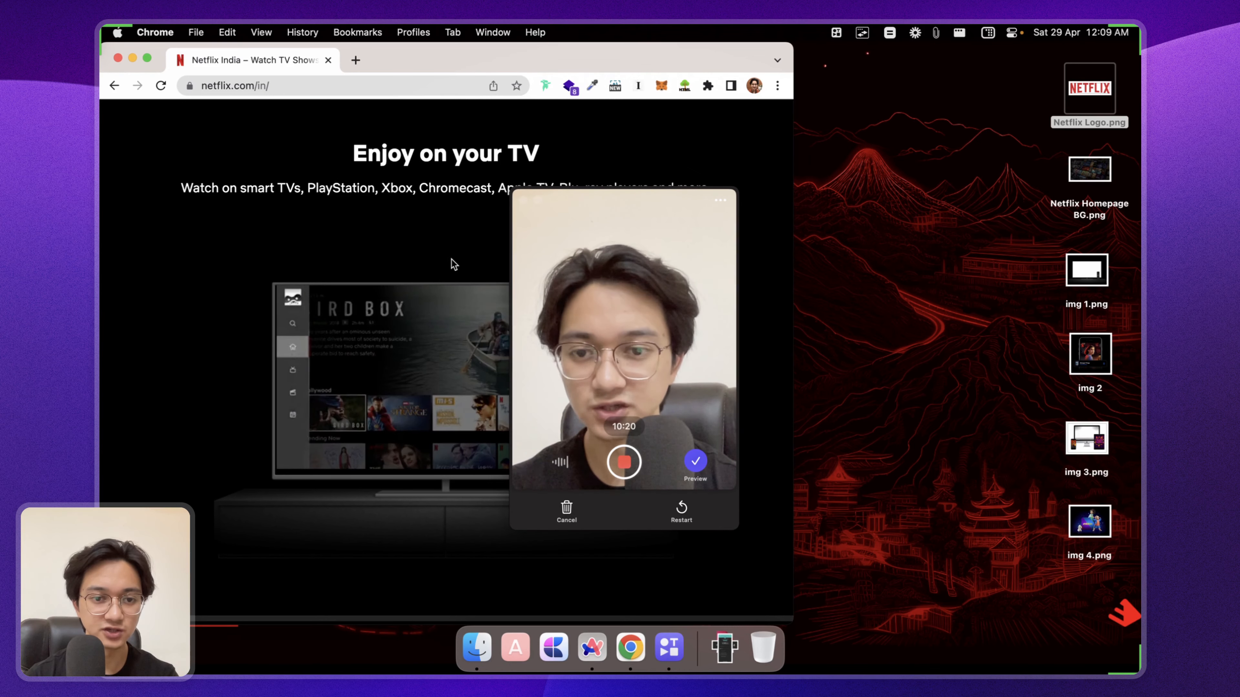
key(ctrl+Right)
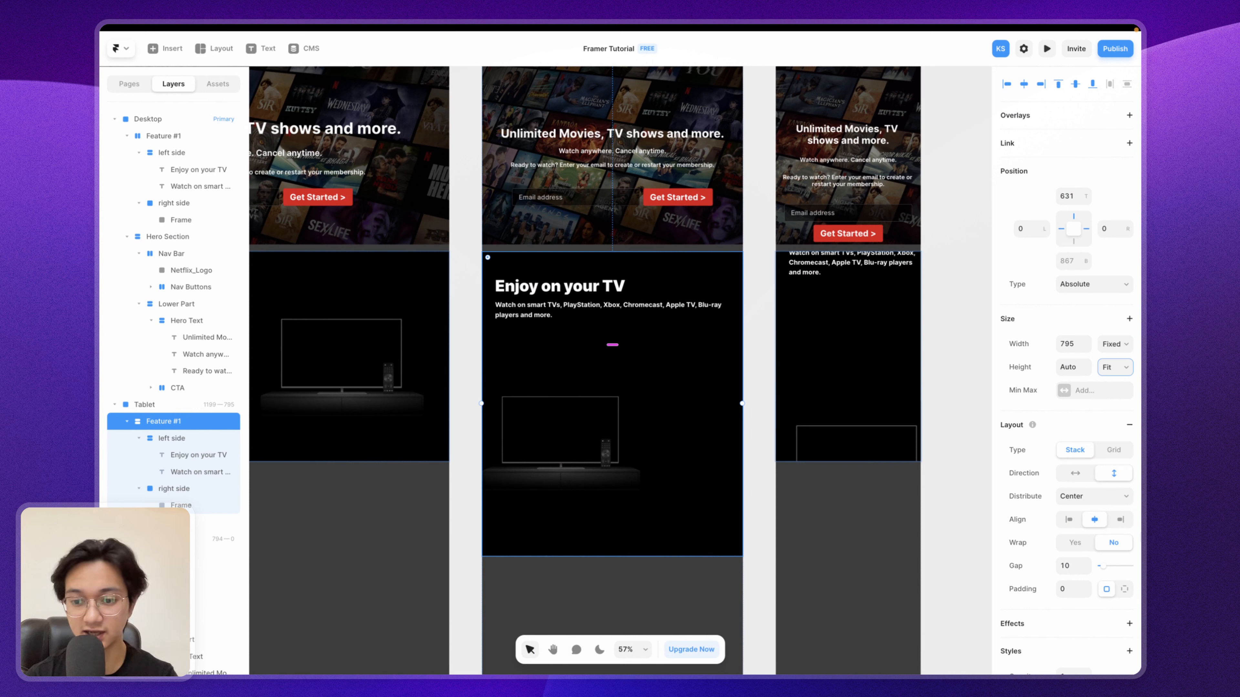
Step: Reduce the tablet Feature #1 gap to 0 and shorten its left side stack to a height of about 247
drag(1103, 569, 1091, 570)
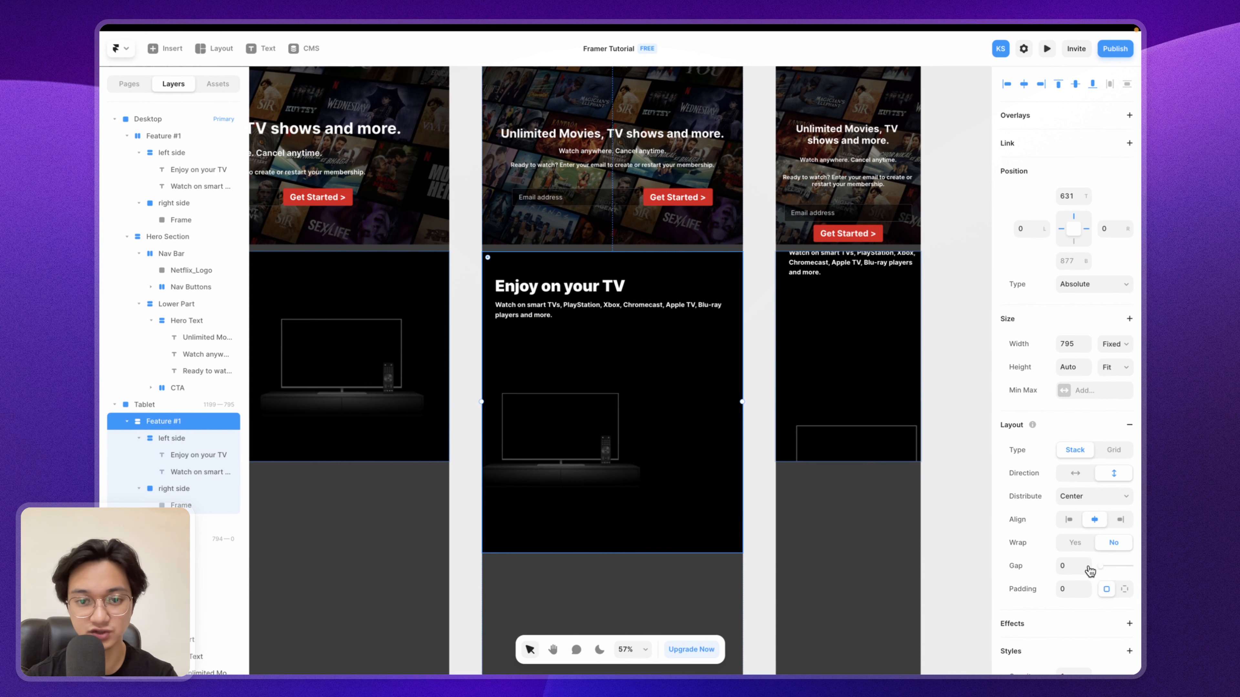
click(750, 339)
click(563, 340)
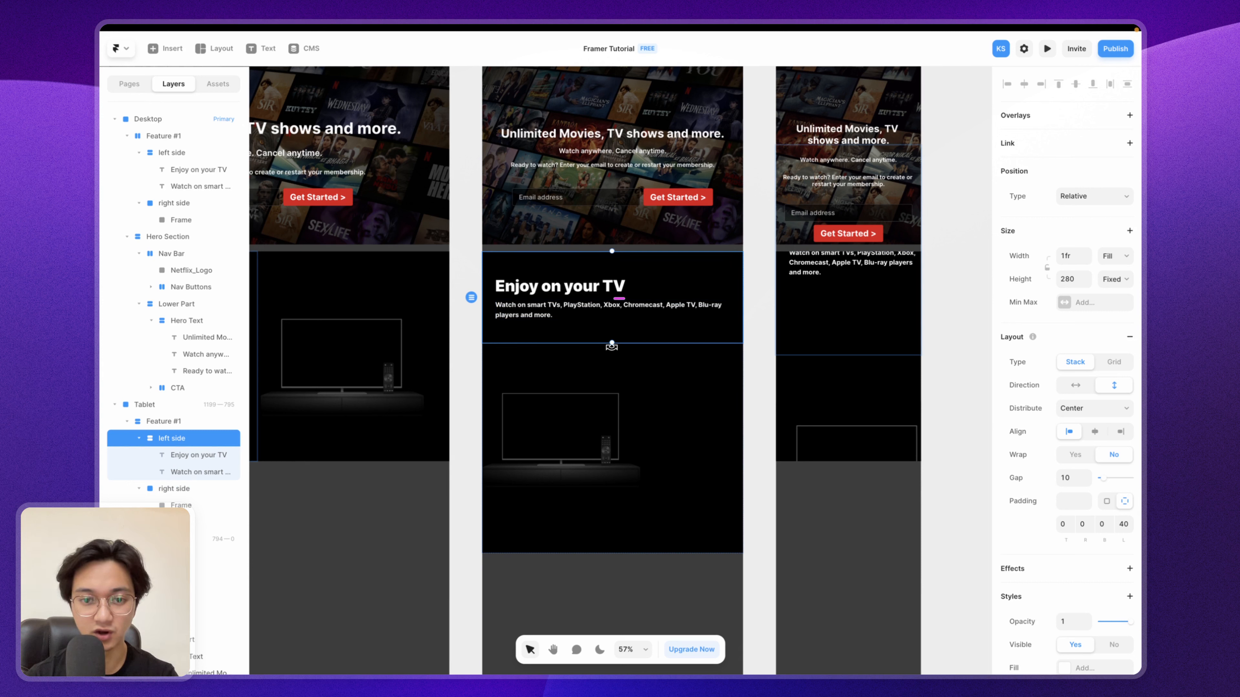
drag(612, 344, 612, 330)
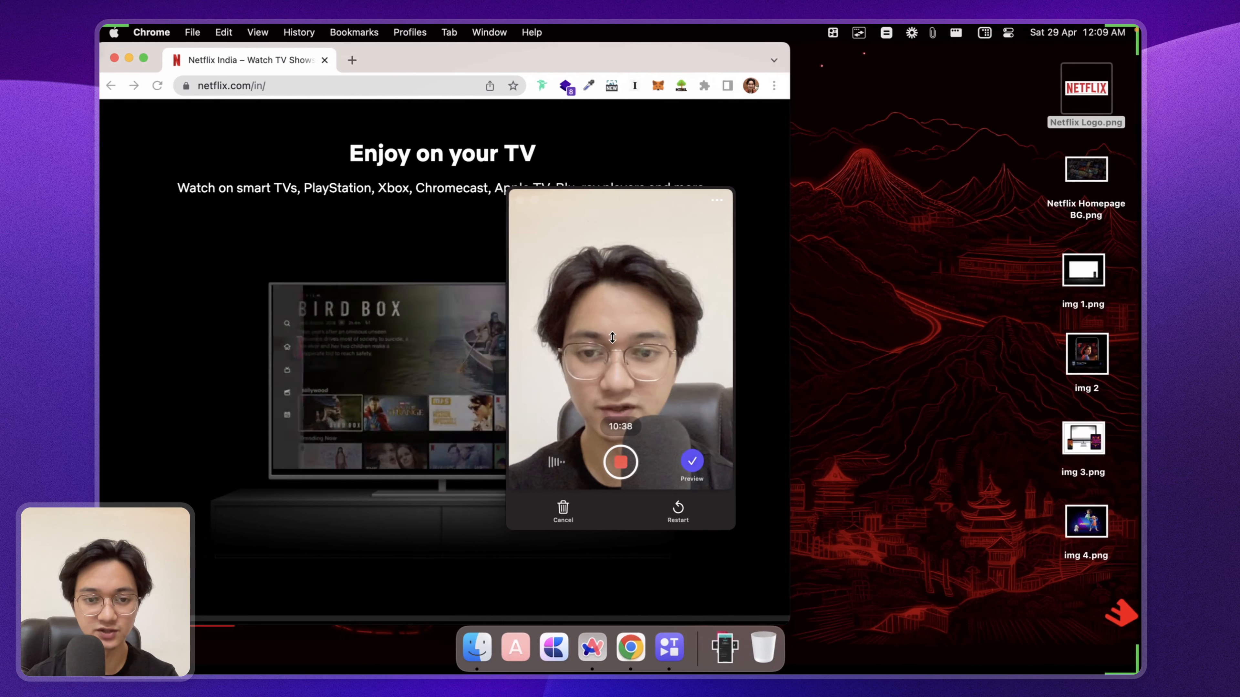
scroll(432, 201, up, 2)
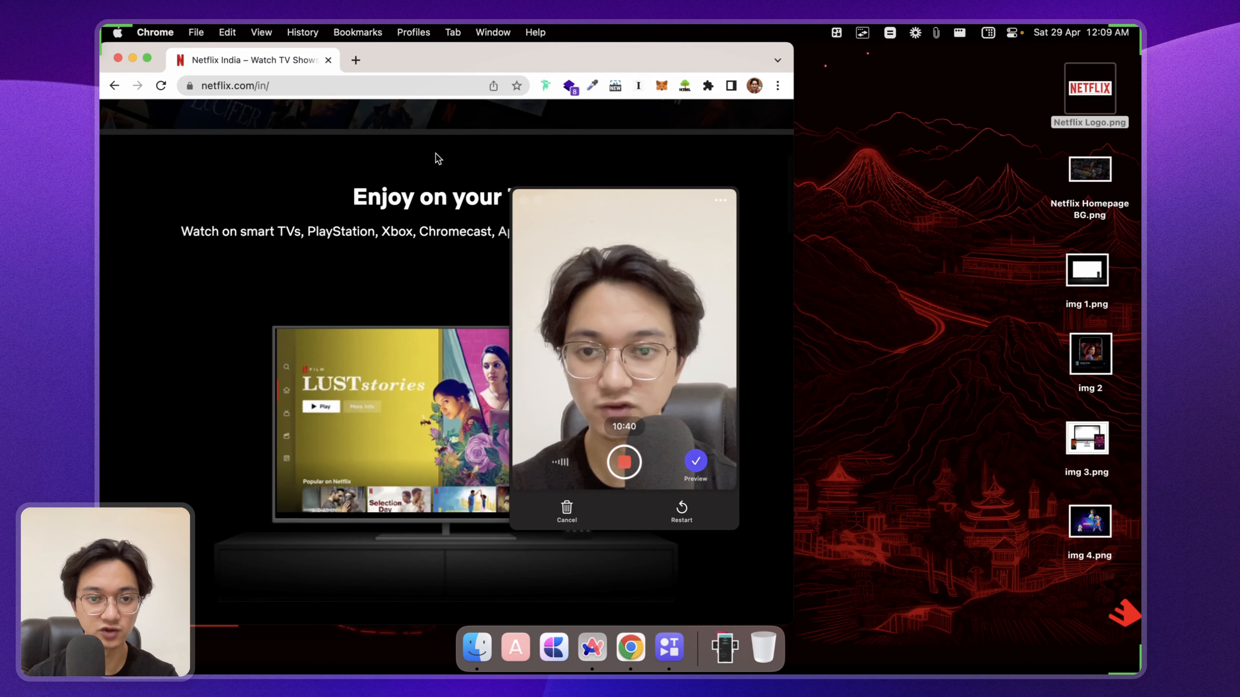
scroll(429, 246, down, 1)
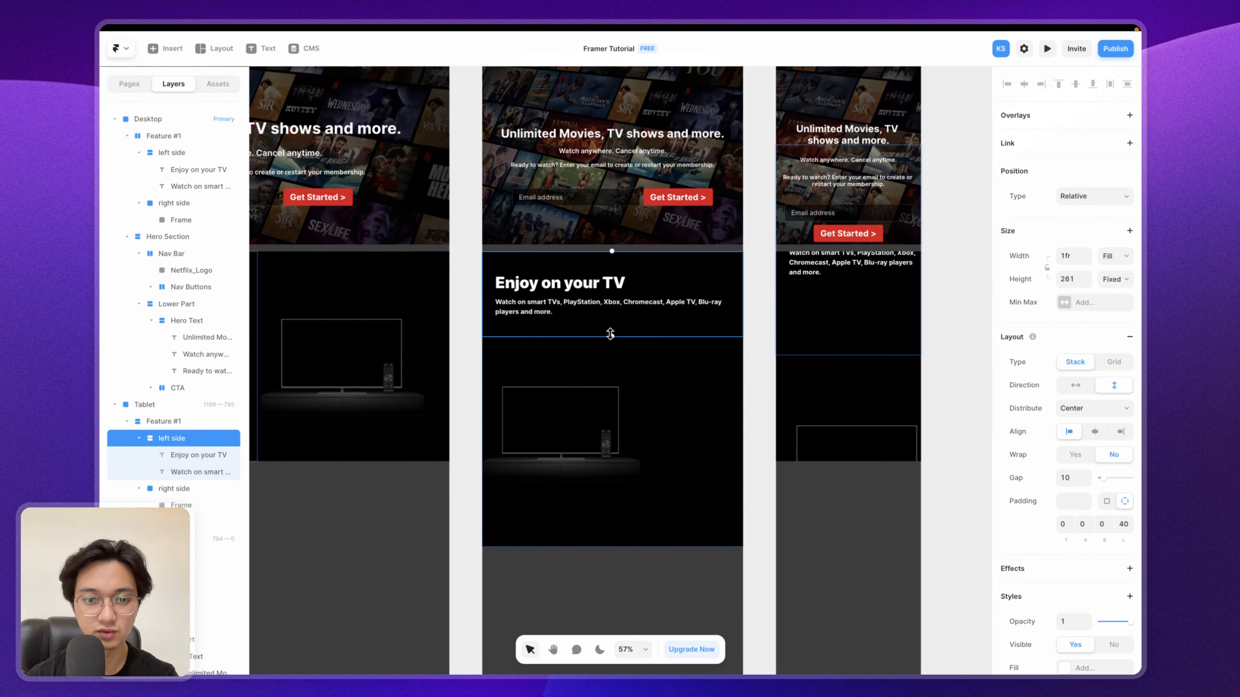
drag(610, 333, 613, 334)
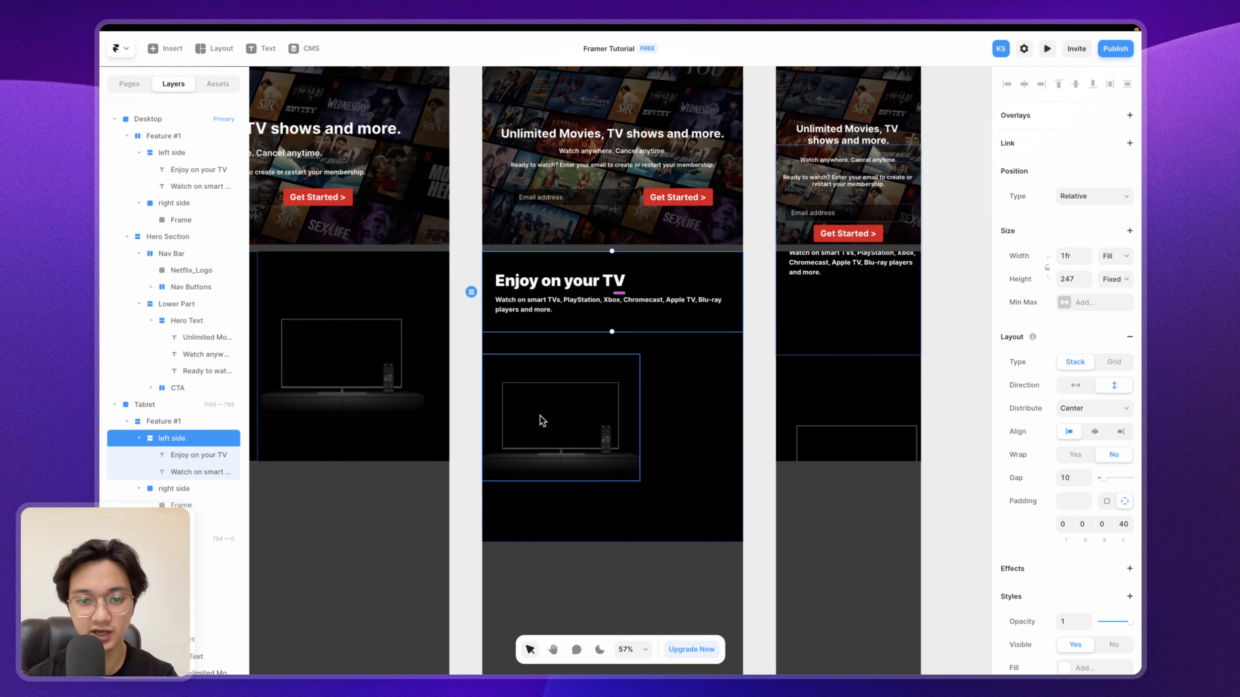
Step: Move the tablet's TV image frame toward the middle of its right side container and centre it horizontally
click(551, 395)
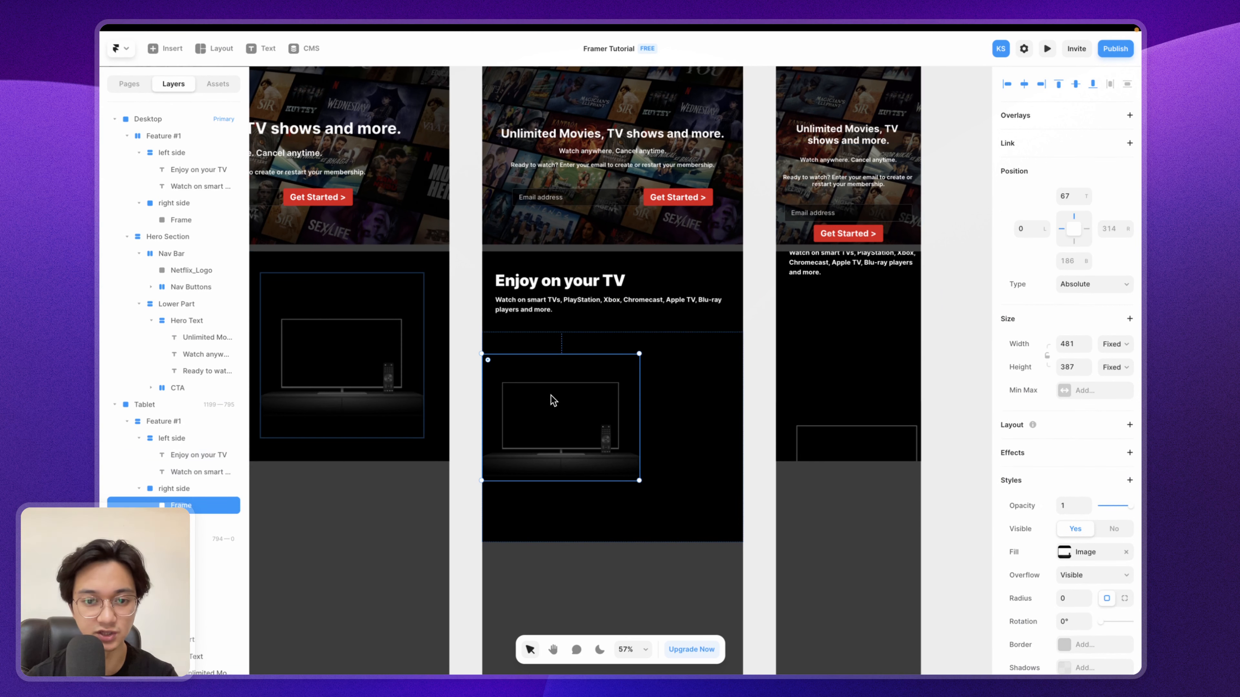
drag(553, 399, 651, 413)
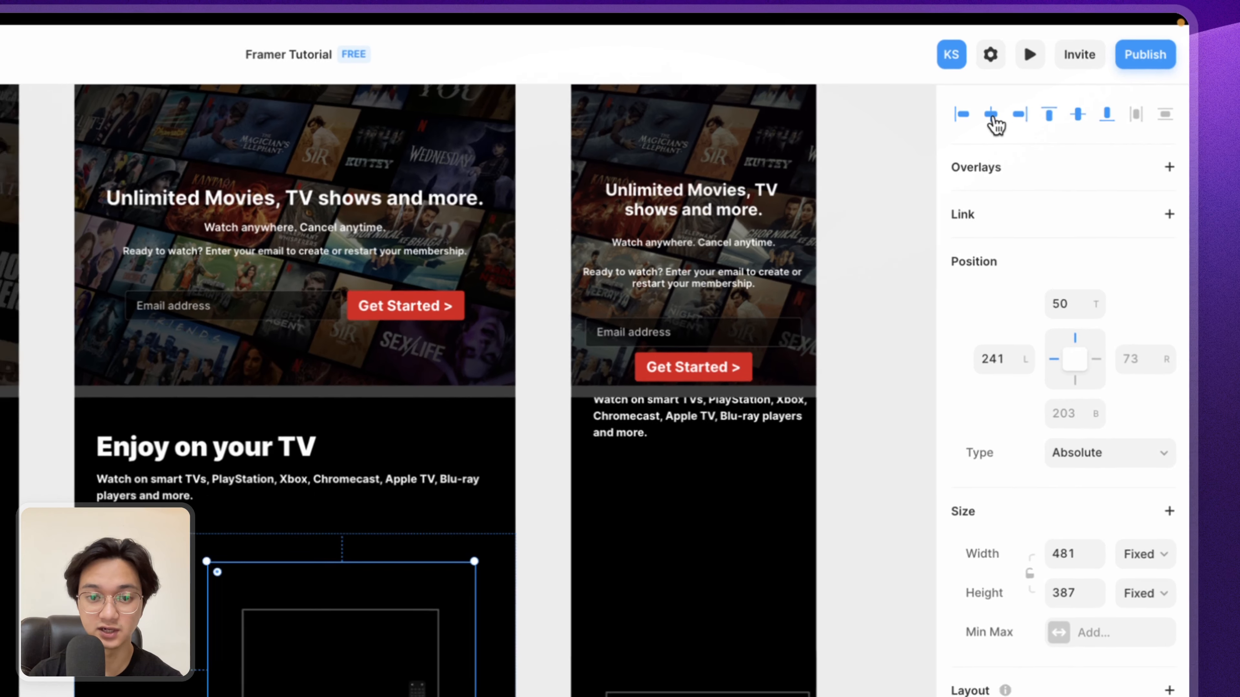
click(990, 121)
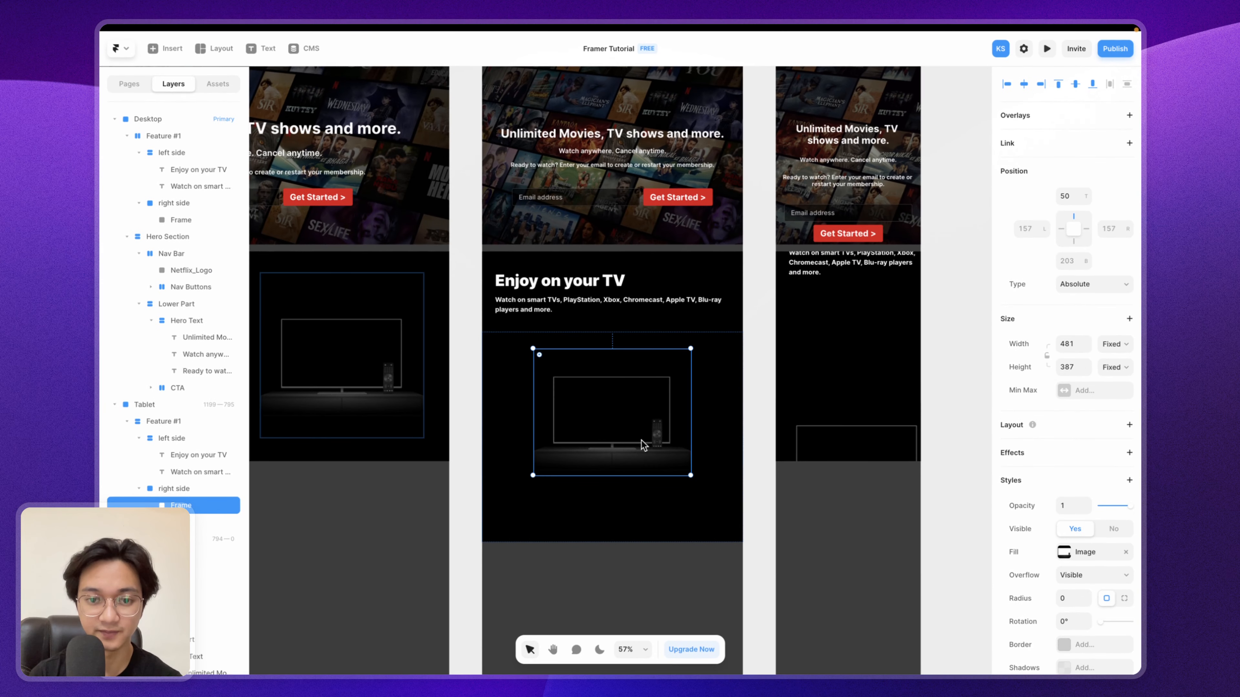
mouse_move(637, 399)
mouse_down()
mouse_move(637, 385)
mouse_move(637, 399)
mouse_up()
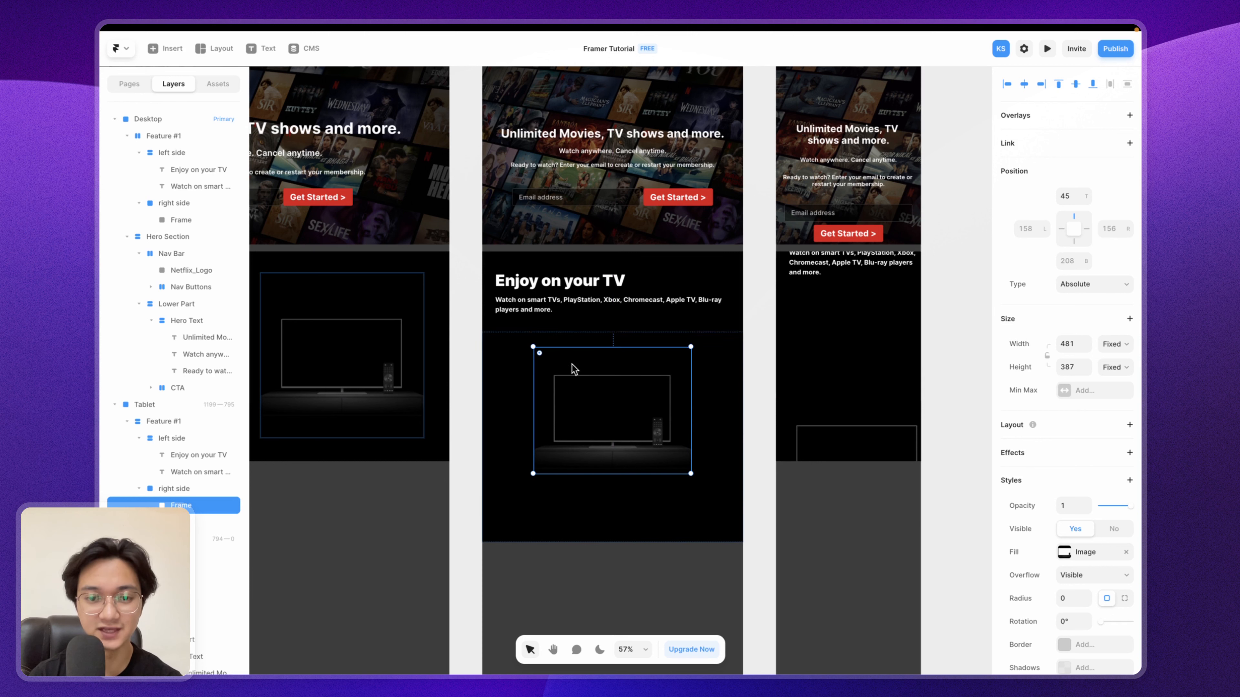
Step: Reposition the TV image frame about 37 px below the top of the tablet's right side container, keeping it horizontally centred
click(488, 374)
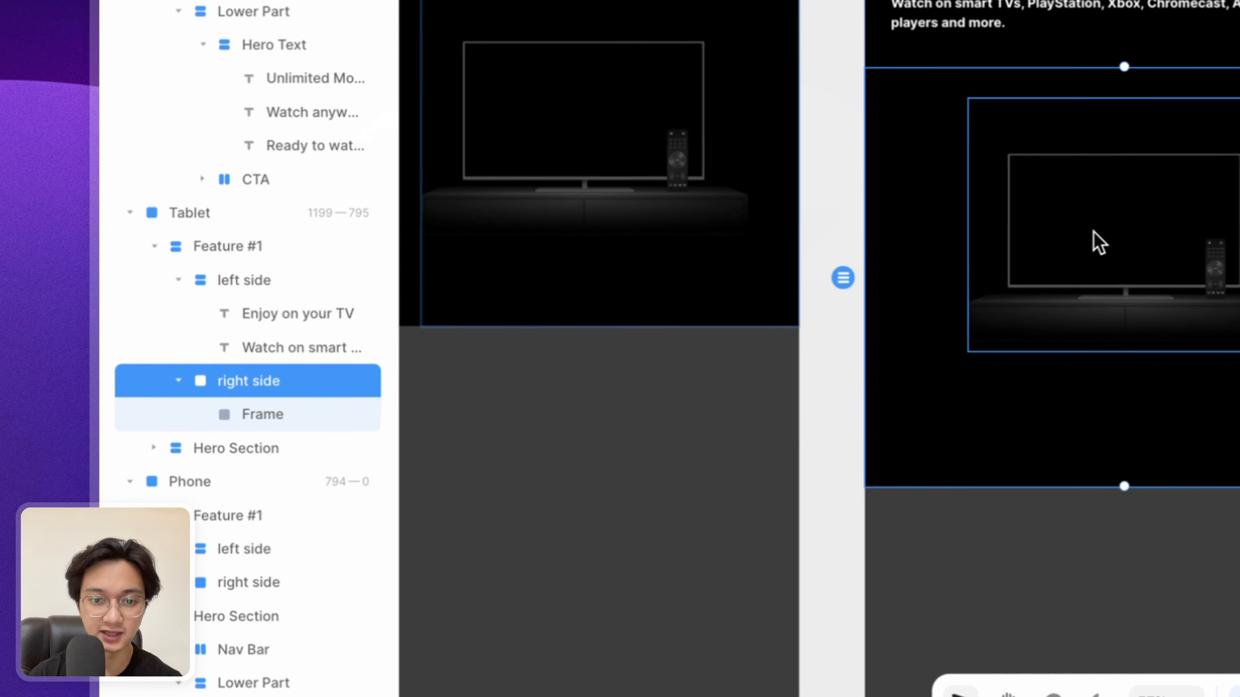
click(596, 413)
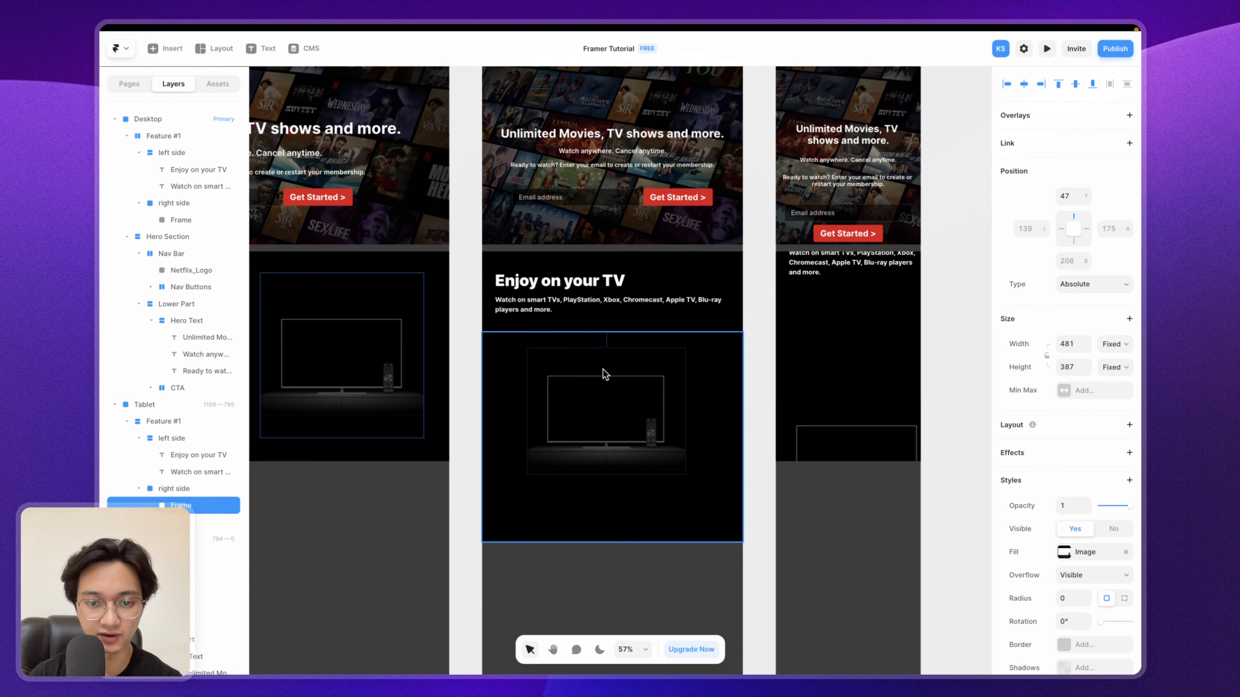
drag(610, 374, 610, 372)
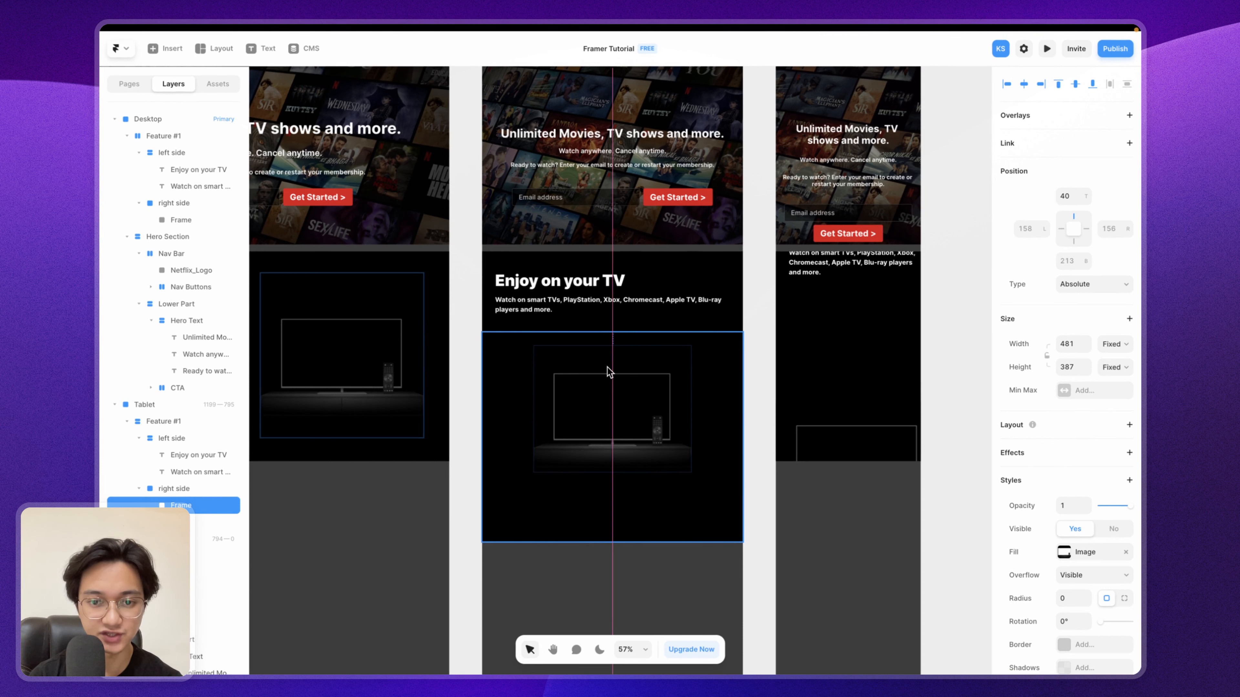
scroll(608, 370, up, 5)
click(620, 284)
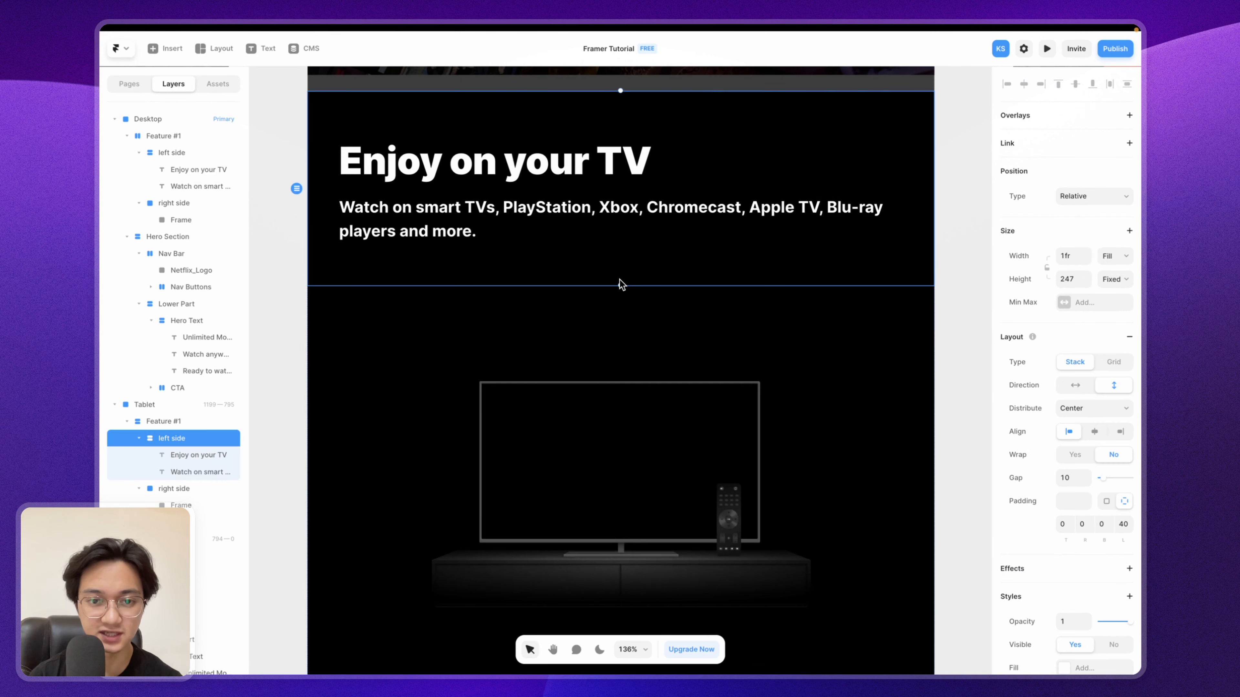
click(642, 333)
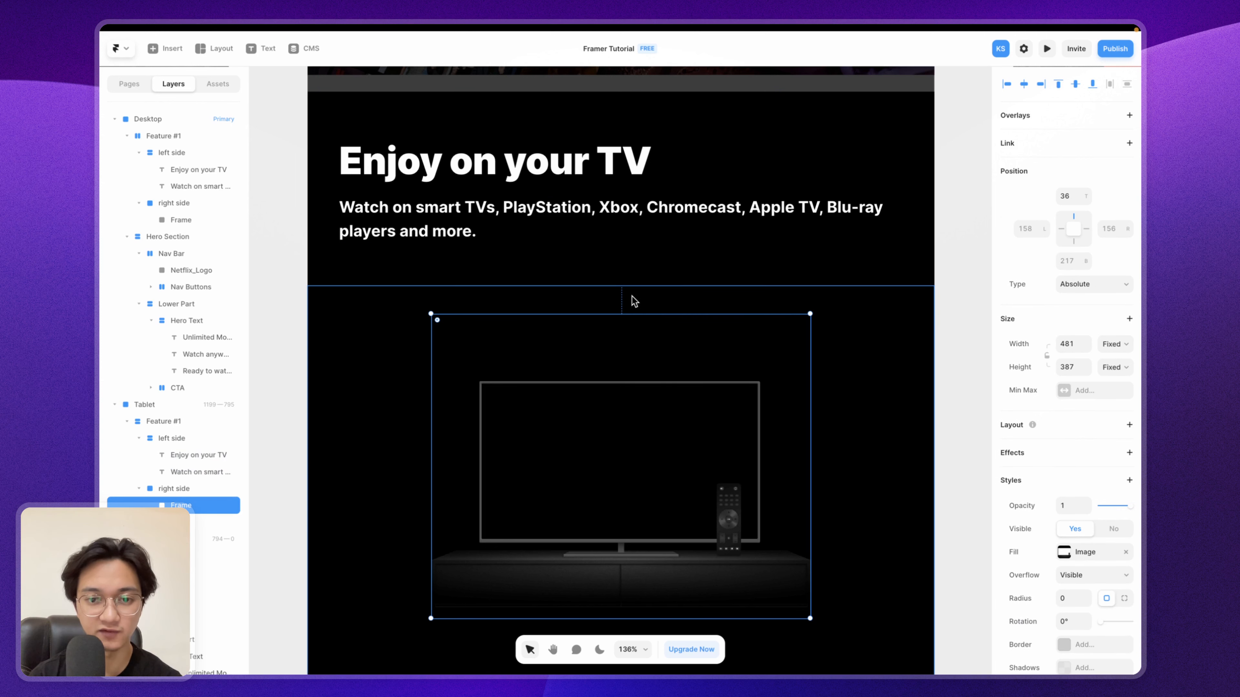
drag(620, 348, 619, 343)
scroll(618, 343, down, 3)
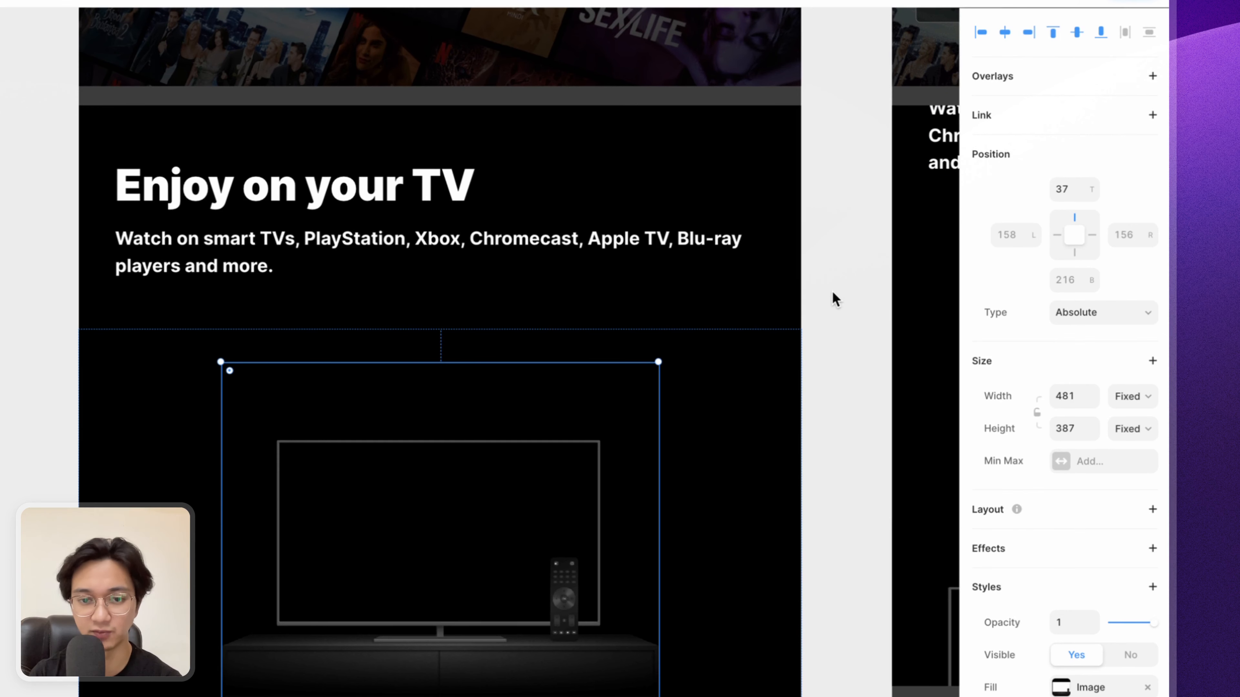
Step: Set the TV image frame's top offset to 0 within the tablet's right side container
scroll(833, 291, down, 5)
click(1069, 189)
text(0)
key(Return)
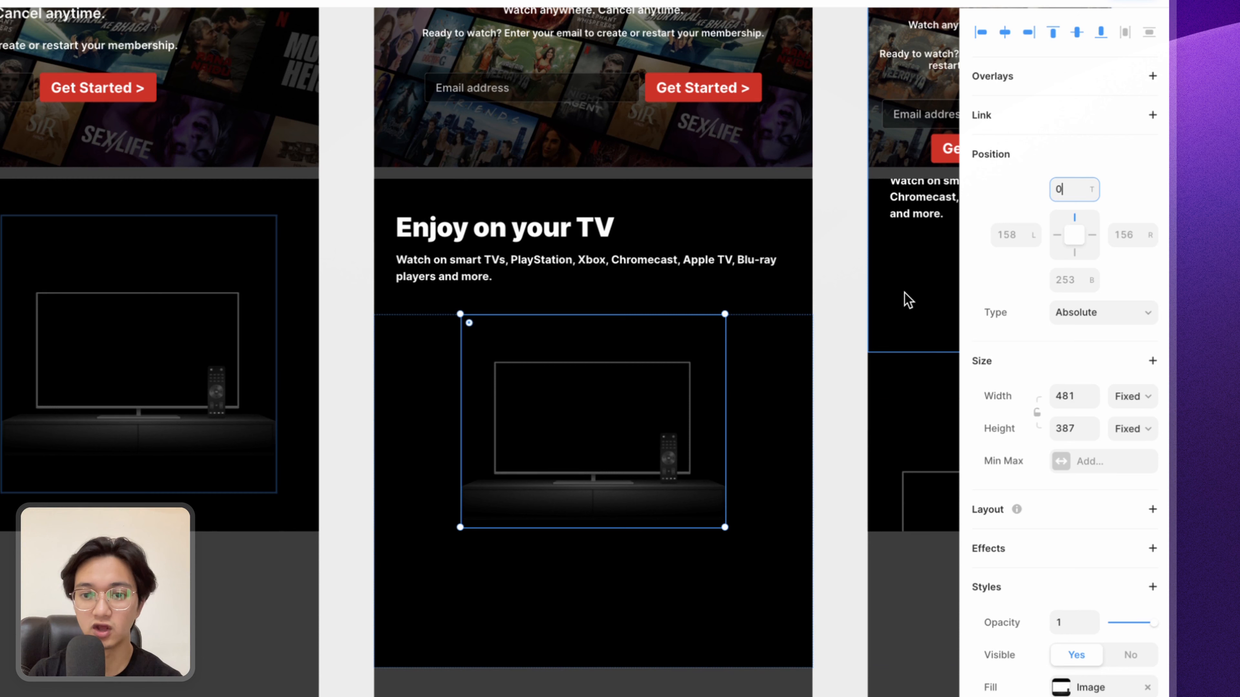
click(820, 299)
scroll(811, 277, down, 5)
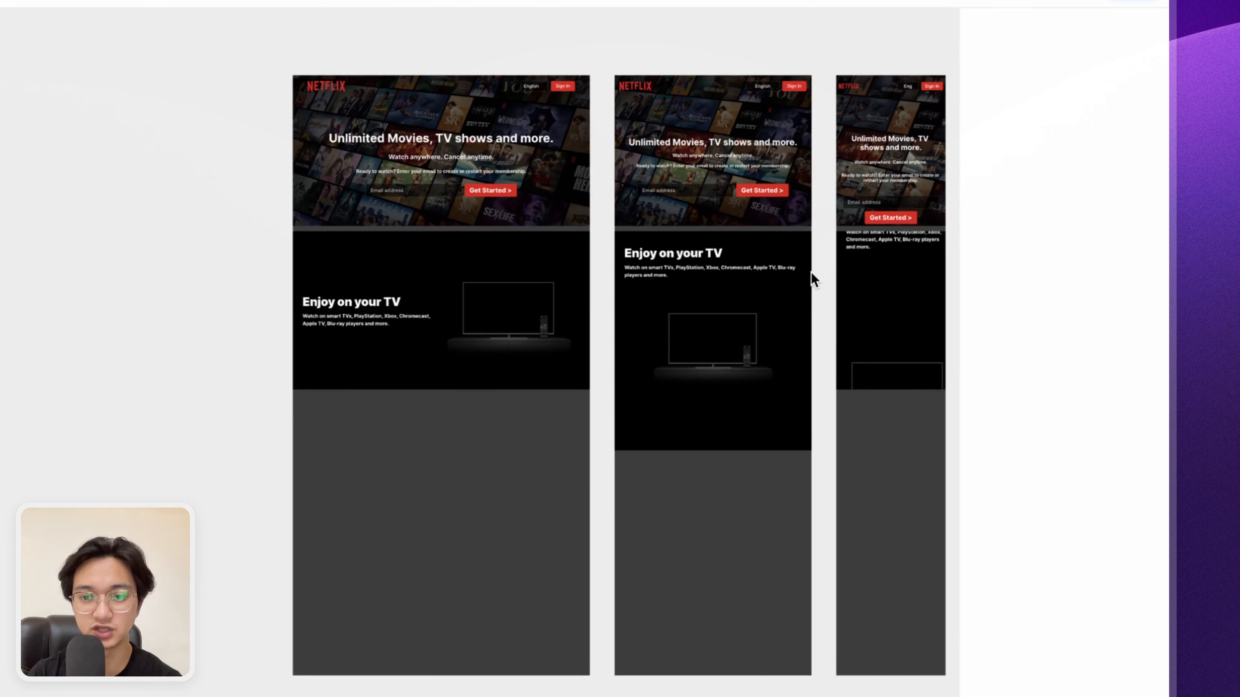
Step: Compare the tablet breakpoint's "Enjoy on your TV" section with the text alignment on the Netflix page in Chrome
click(702, 142)
mouse_move(779, 239)
mouse_down()
mouse_move(842, 239)
mouse_move(742, 243)
mouse_move(834, 251)
mouse_move(775, 255)
mouse_up()
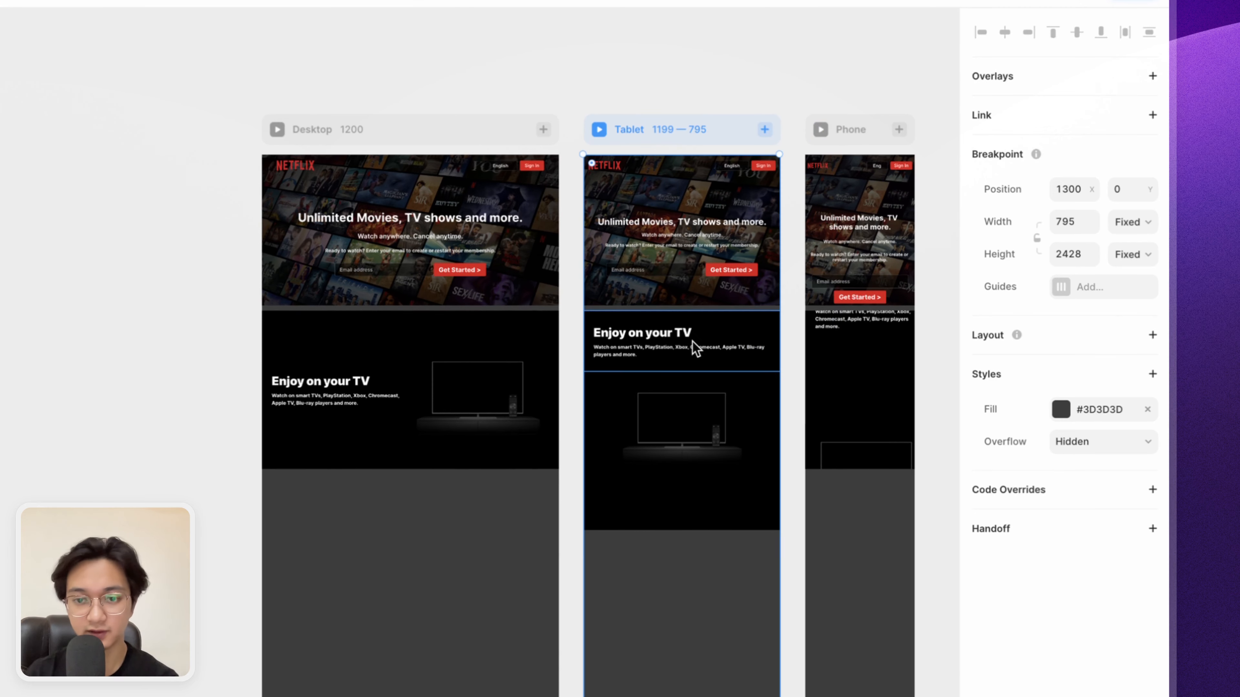
scroll(693, 341, up, 5)
scroll(693, 340, down, 2)
scroll(693, 341, right, 2)
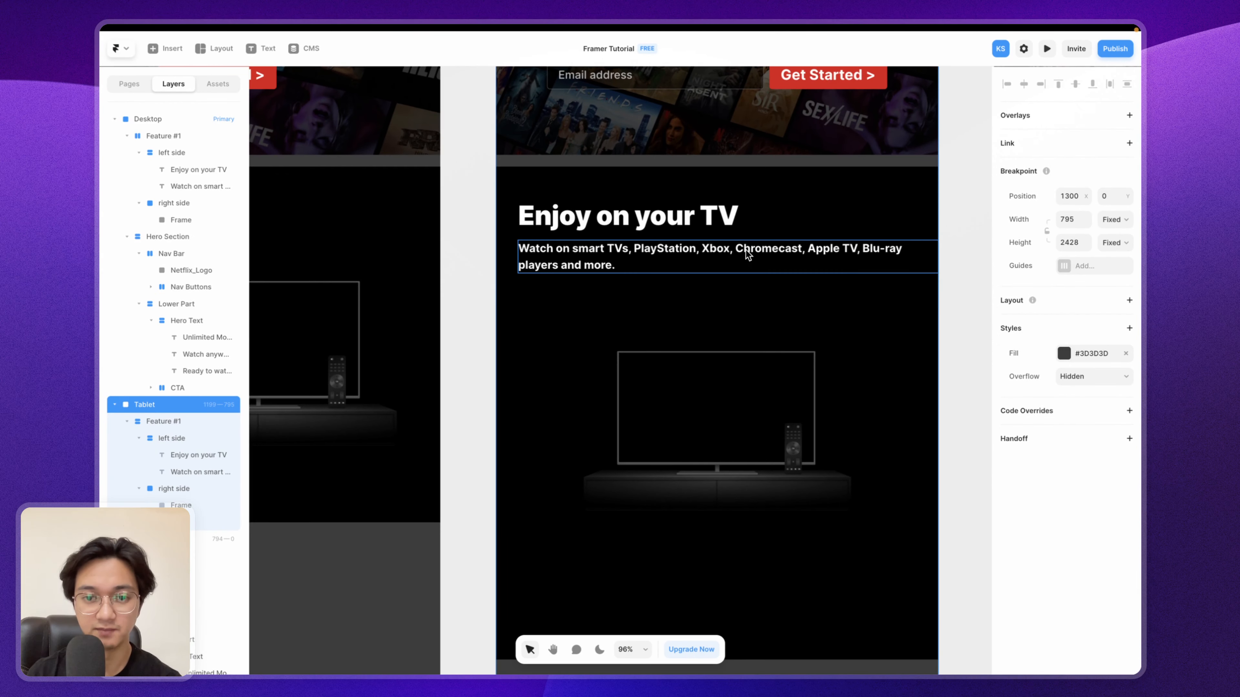
key(ctrl+Left)
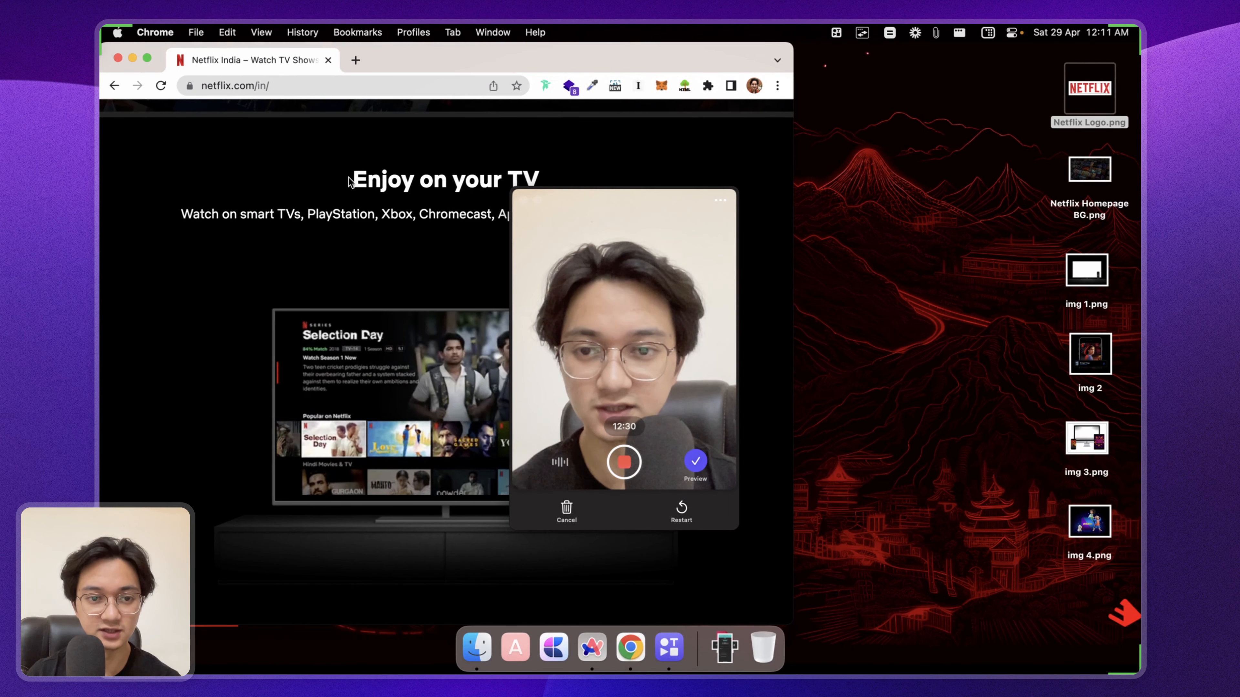
drag(415, 158, 448, 215)
key(ctrl+Right)
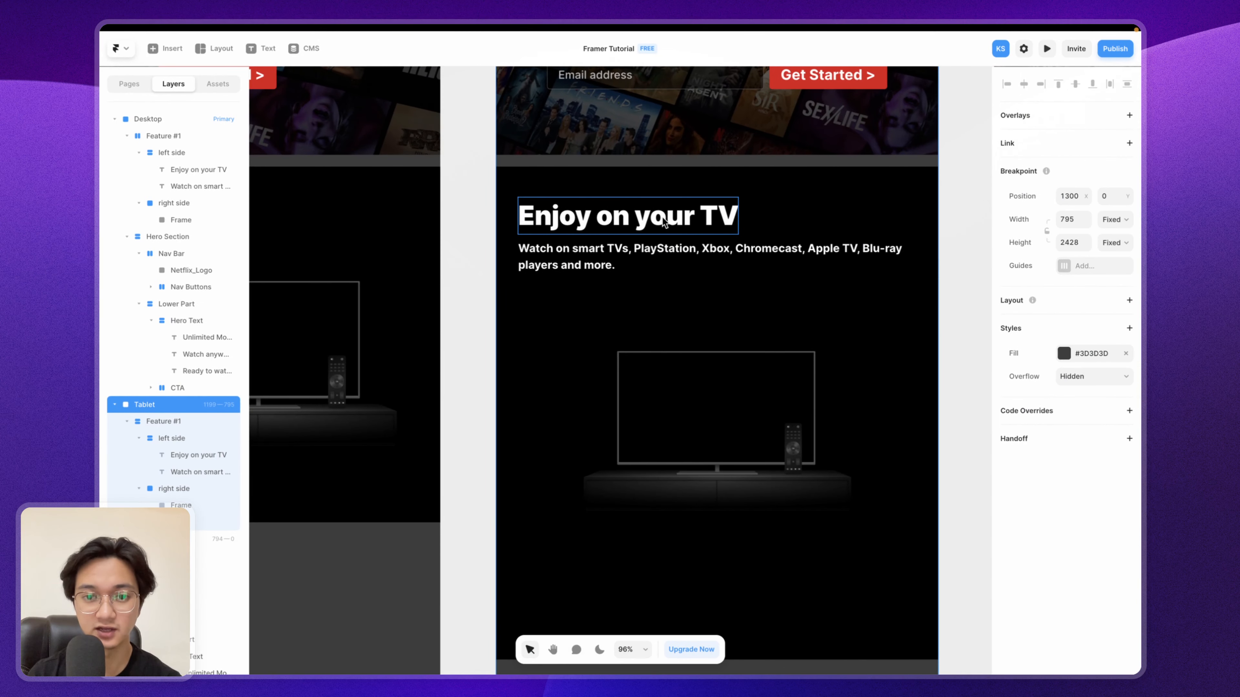
Step: Set the alignment of the tablet's left side stack to centre
click(664, 222)
click(808, 191)
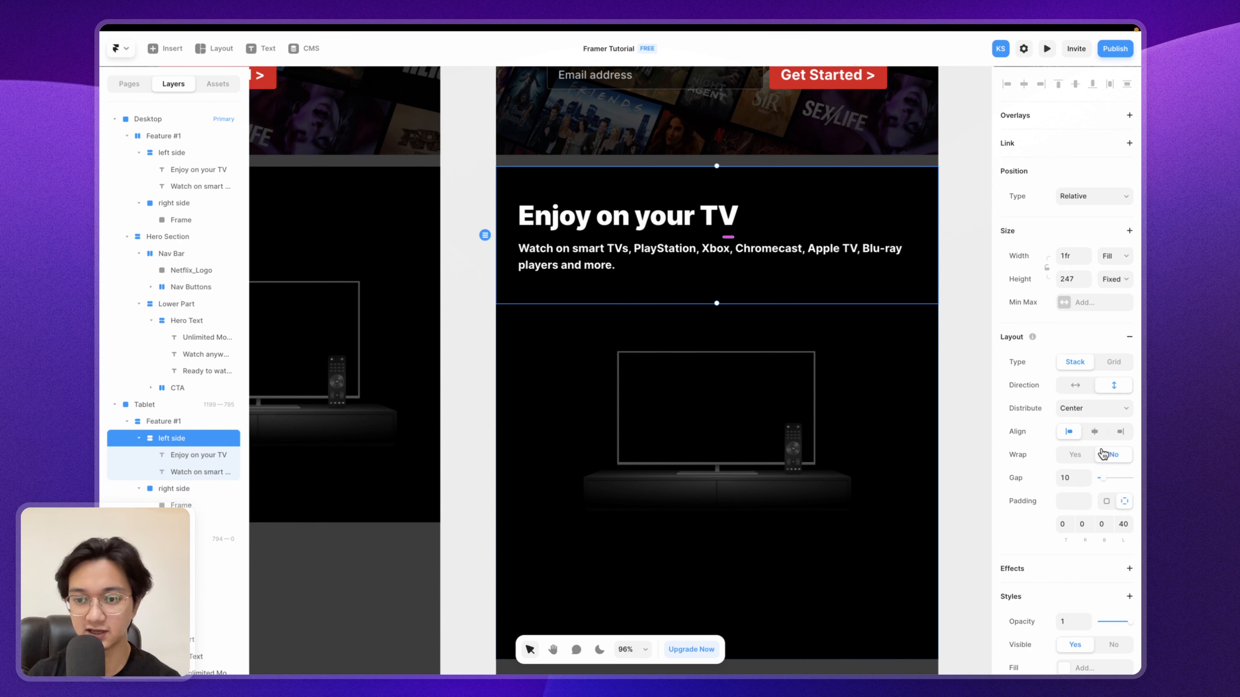
click(1094, 432)
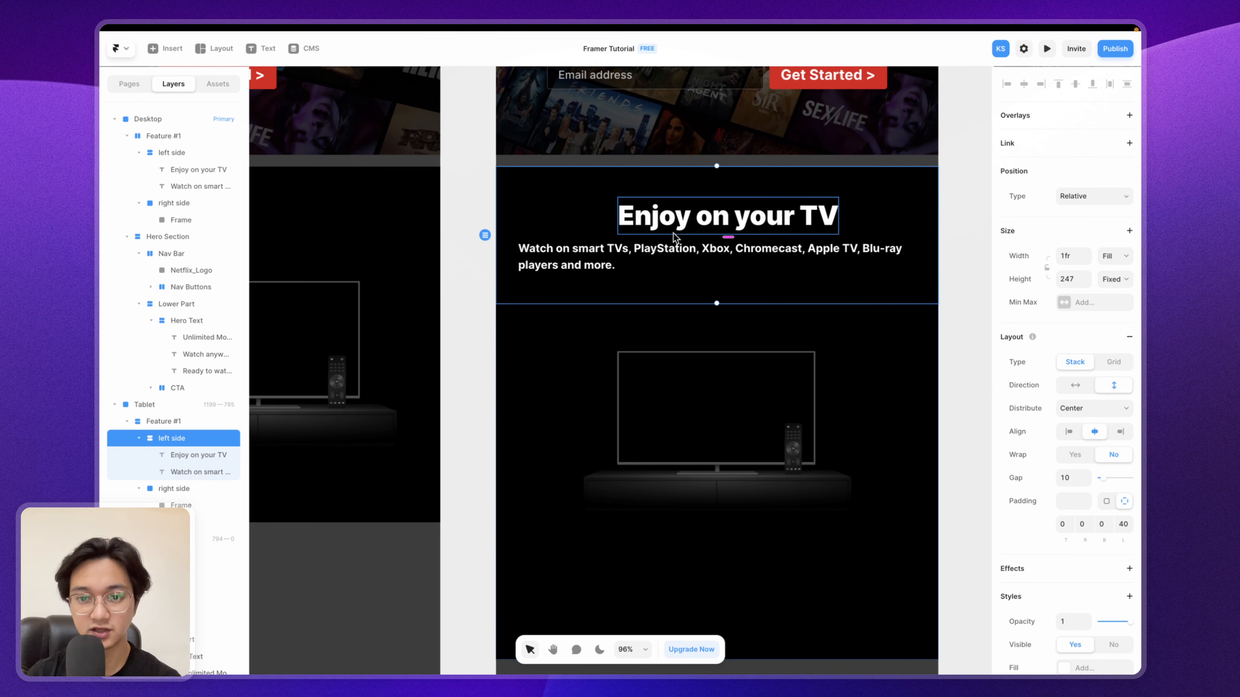
Step: Centre-align the "Watch on smart TVs" description text in the tablet's left side stack
click(603, 253)
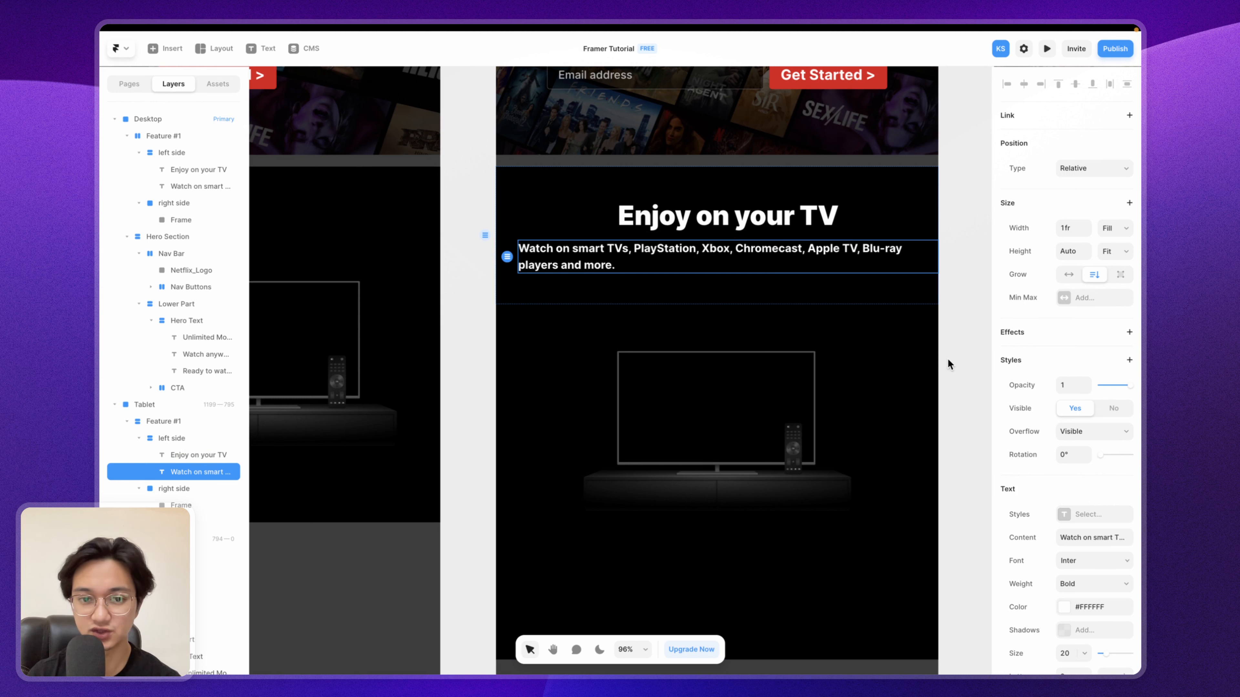
scroll(1103, 481, down, 6)
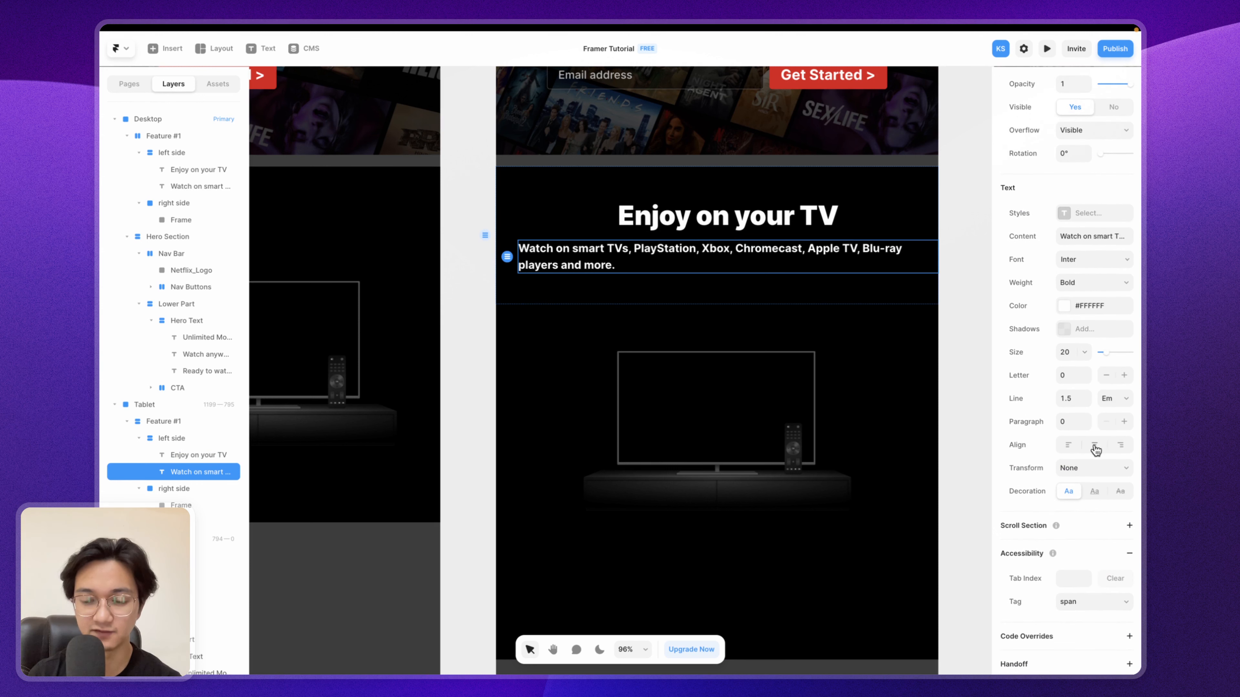
click(1095, 446)
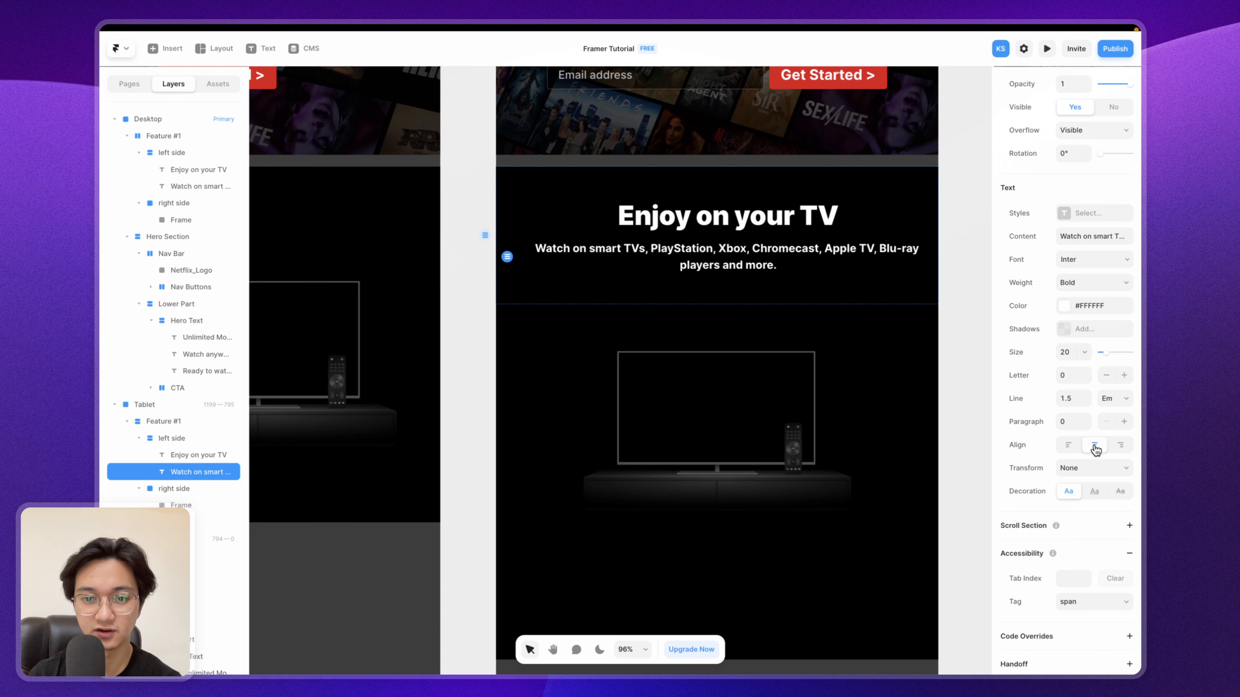
click(958, 257)
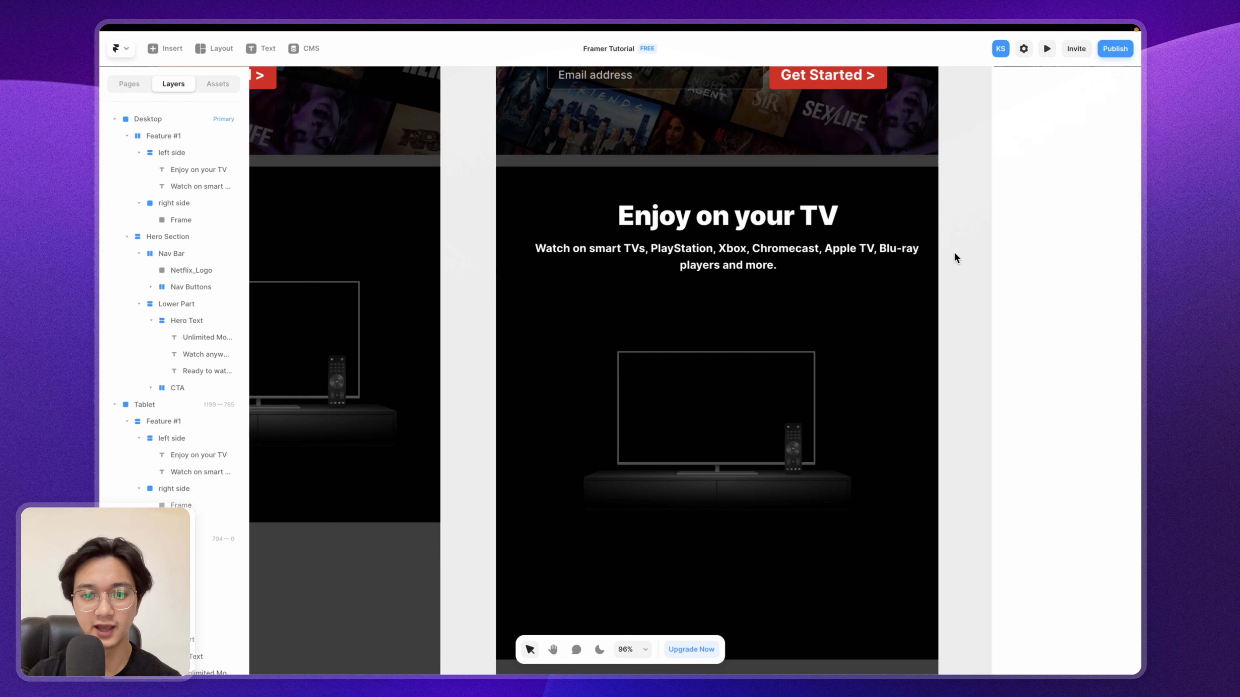
Step: Set the left padding of the tablet's left side stack to 0
click(883, 219)
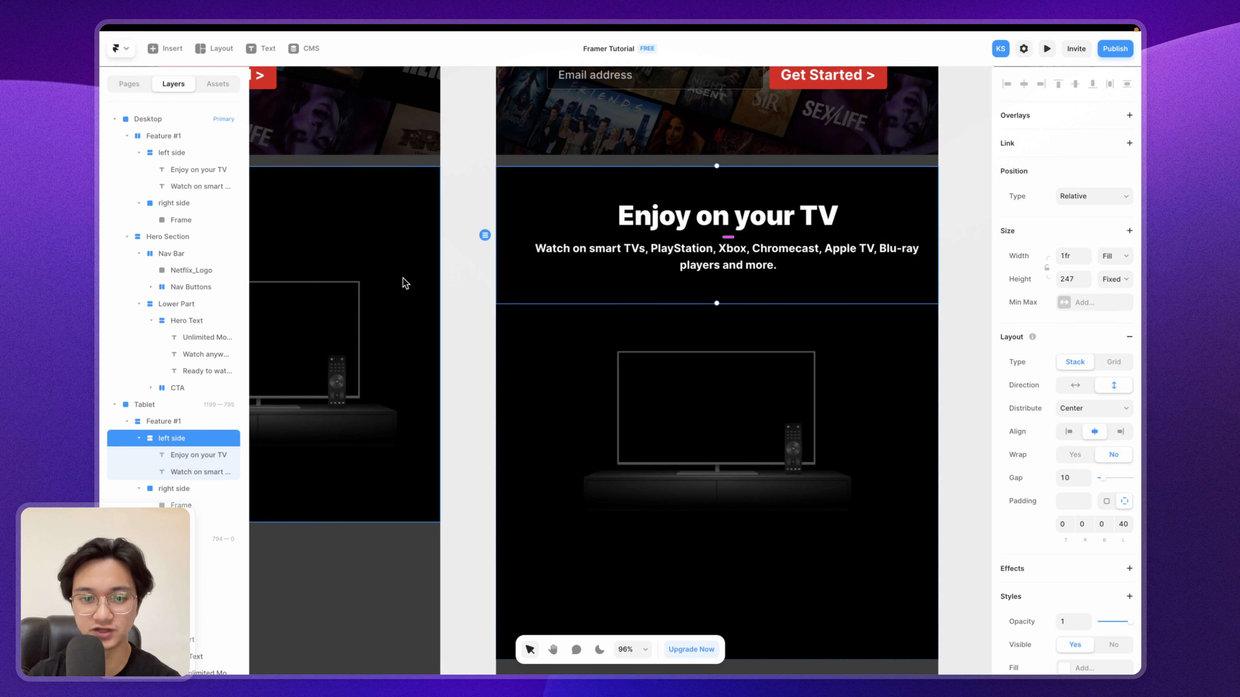
scroll(403, 278, left, 10)
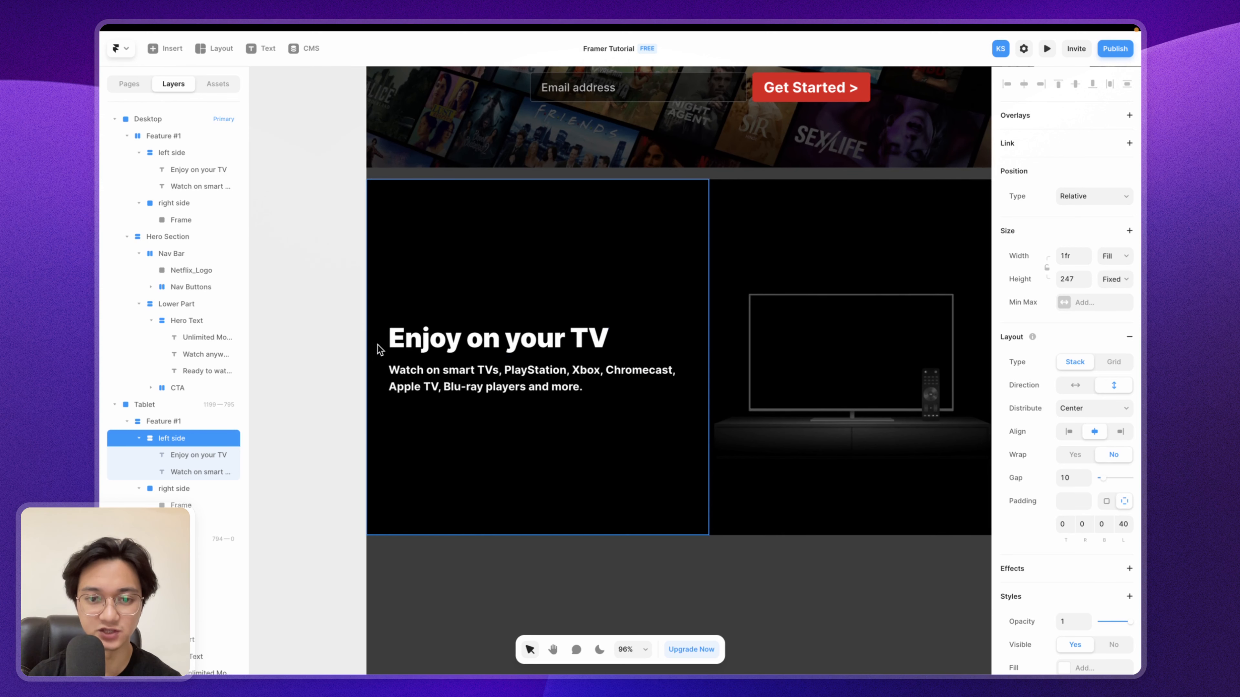
scroll(377, 344, right, 15)
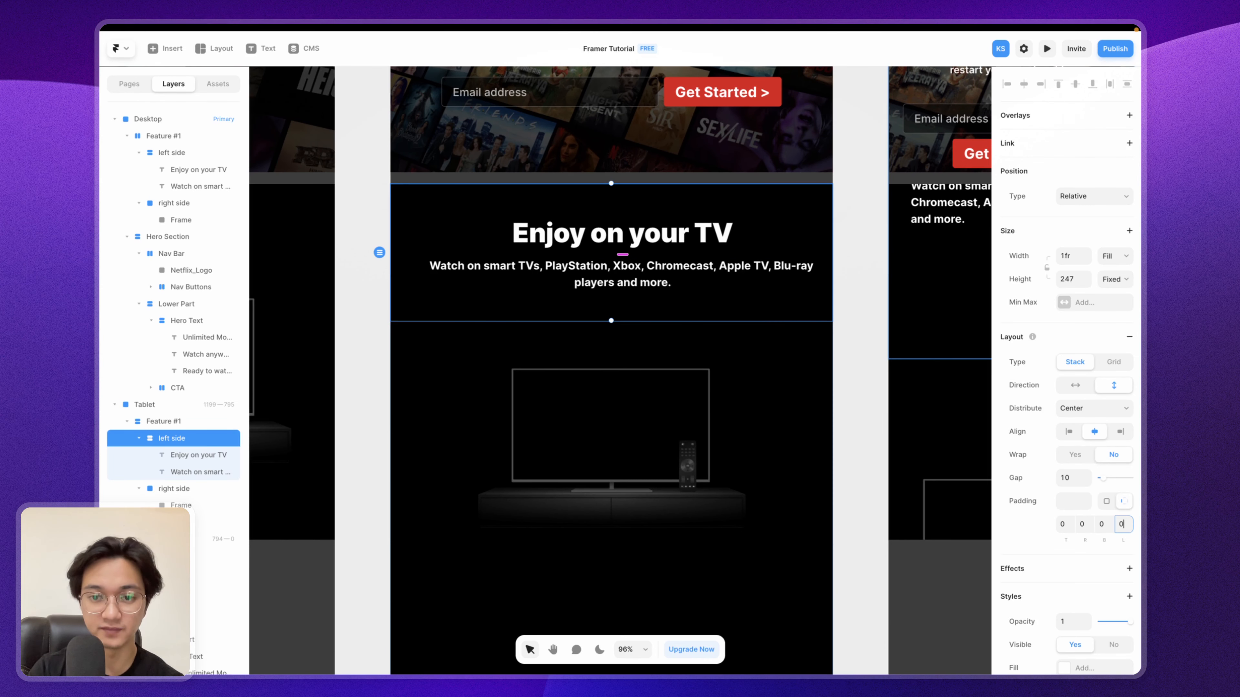
key(Return)
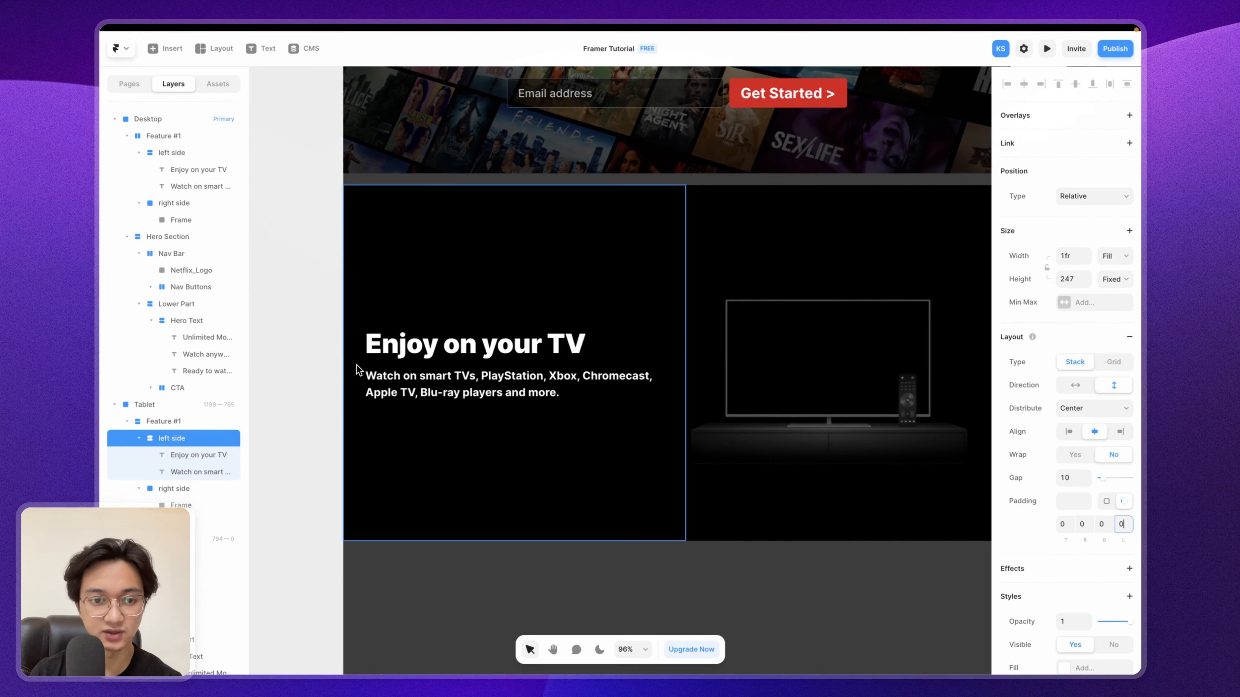
Step: Check the desktop left side stack's padding and compare the text position across the desktop and tablet breakpoints
click(364, 354)
click(357, 364)
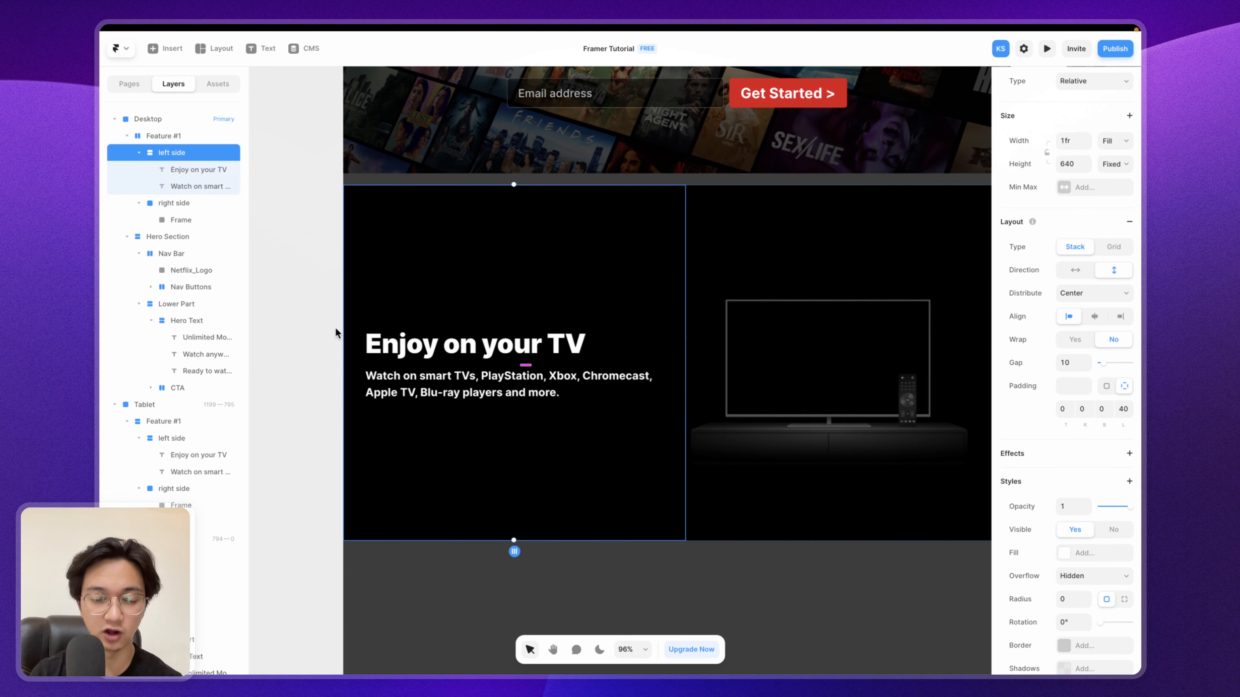
scroll(433, 341, down, 10)
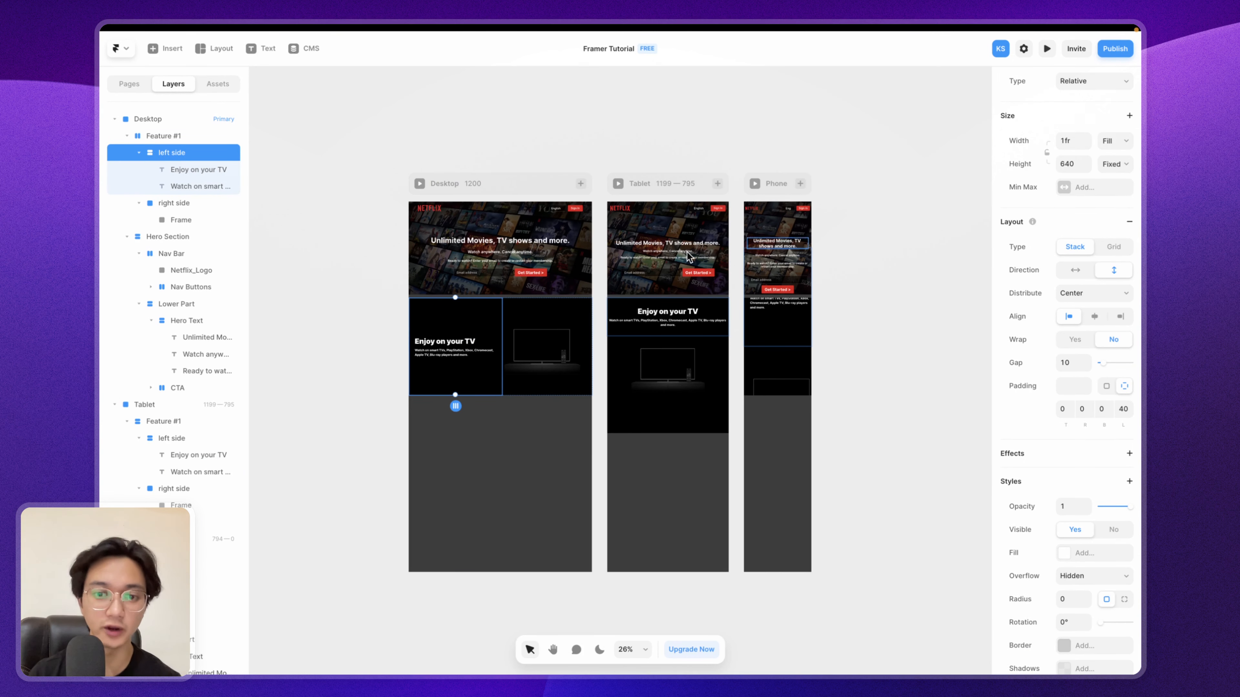
scroll(675, 296, up, 6)
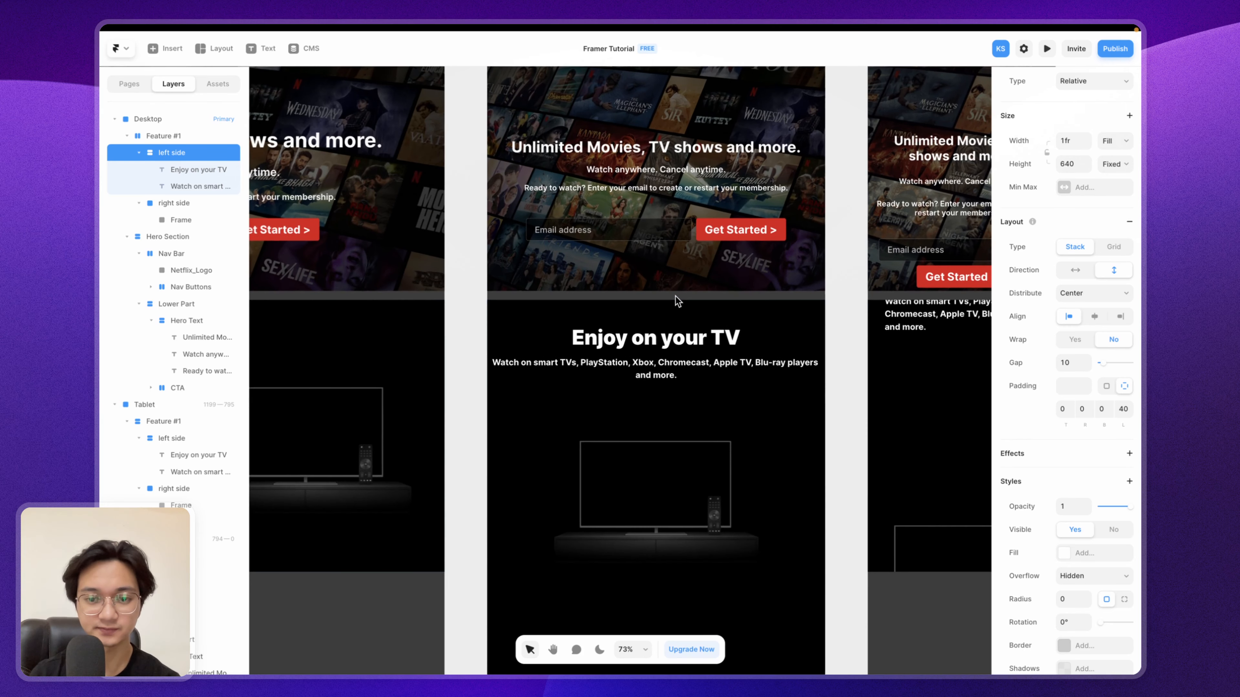
click(693, 291)
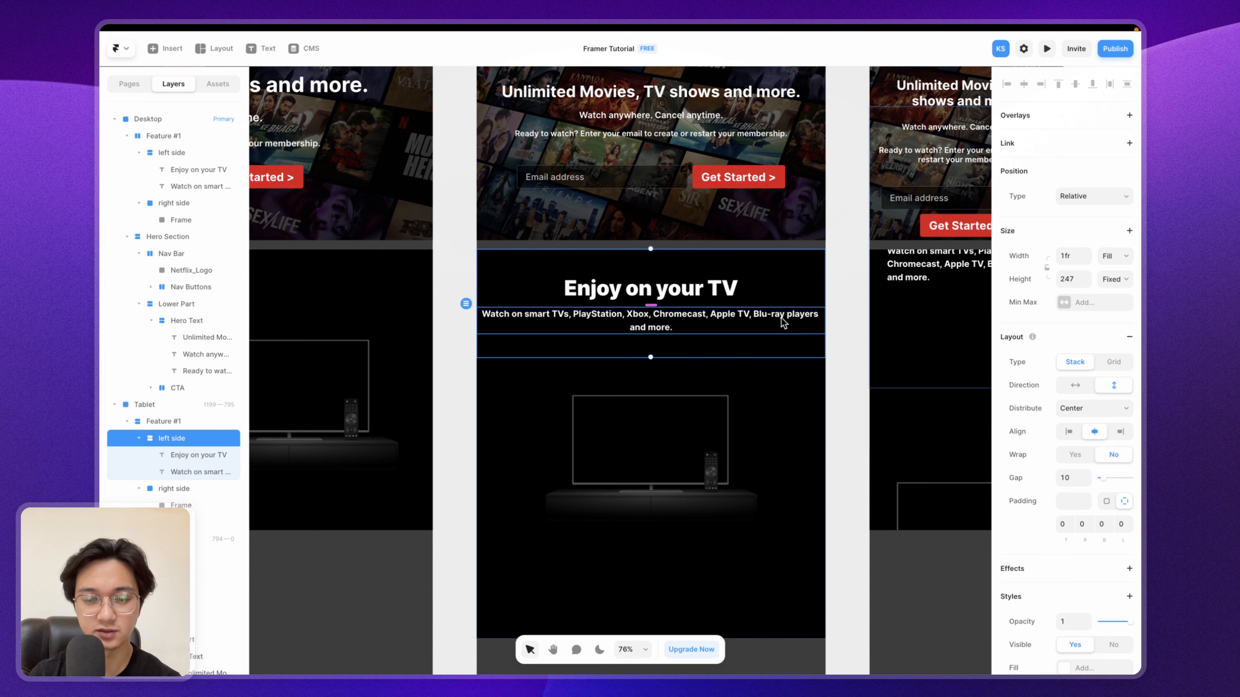
Step: Preview the tablet page, check the "Enjoy on your TV" section at a width of about 999, and return to the canvas
click(1046, 48)
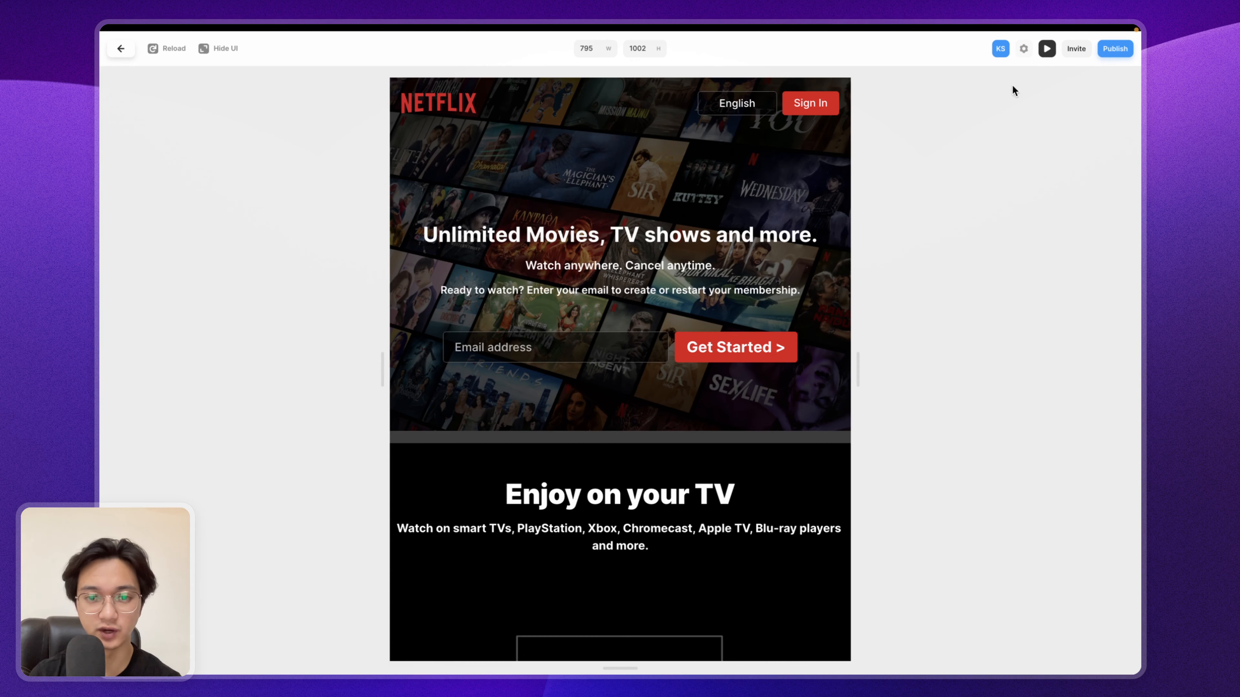
scroll(741, 388, down, 5)
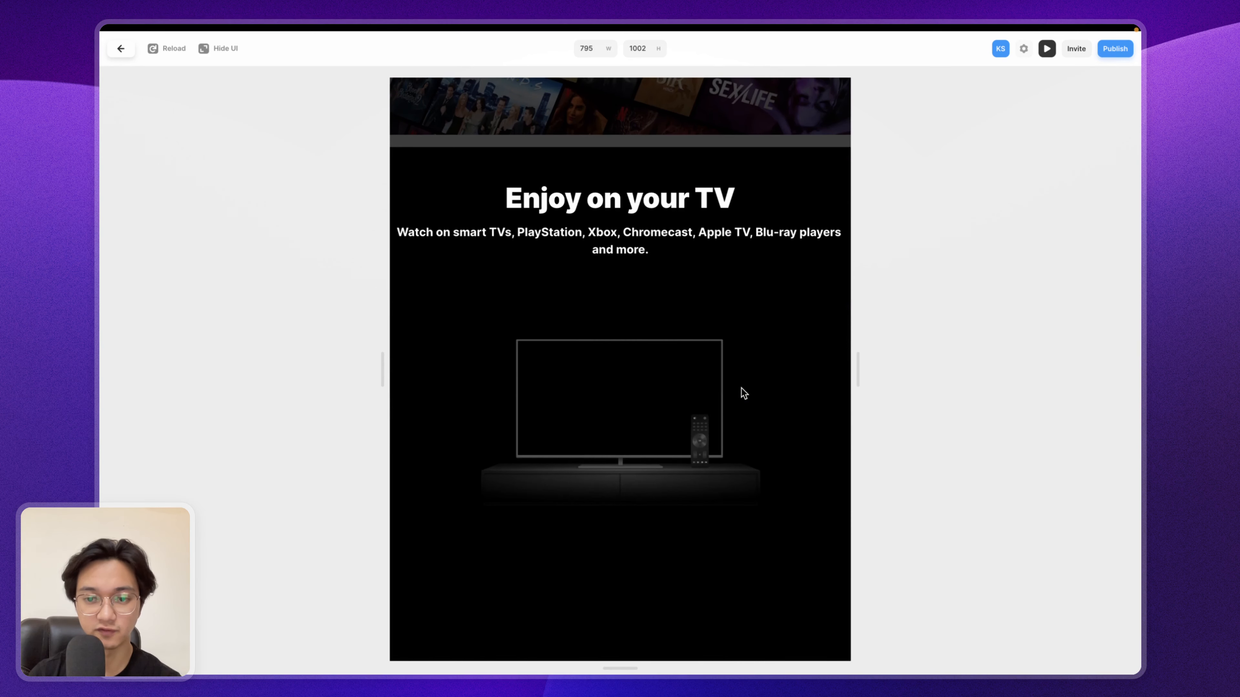
scroll(781, 391, up, 2)
drag(858, 374, 917, 379)
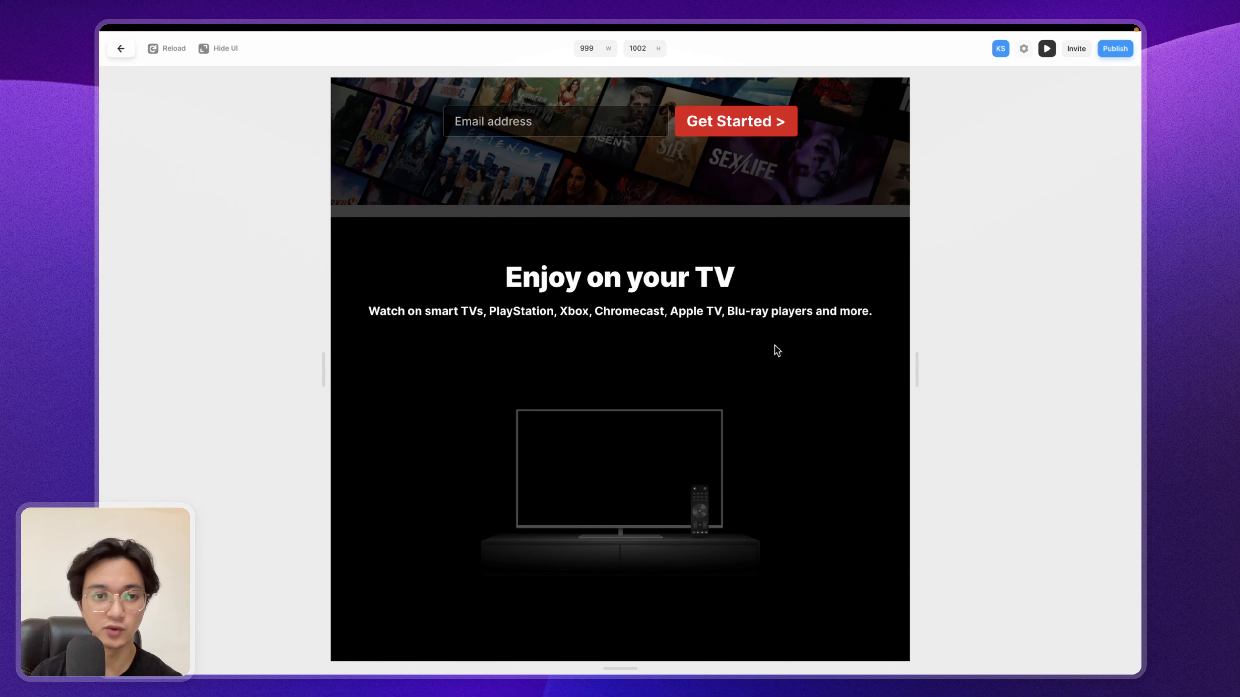
click(121, 50)
Step: Shorten the tablet's right side container to trim the empty space below the TV image, comparing the spacing with the Netflix page in Chrome
scroll(668, 344, down, 3)
click(690, 432)
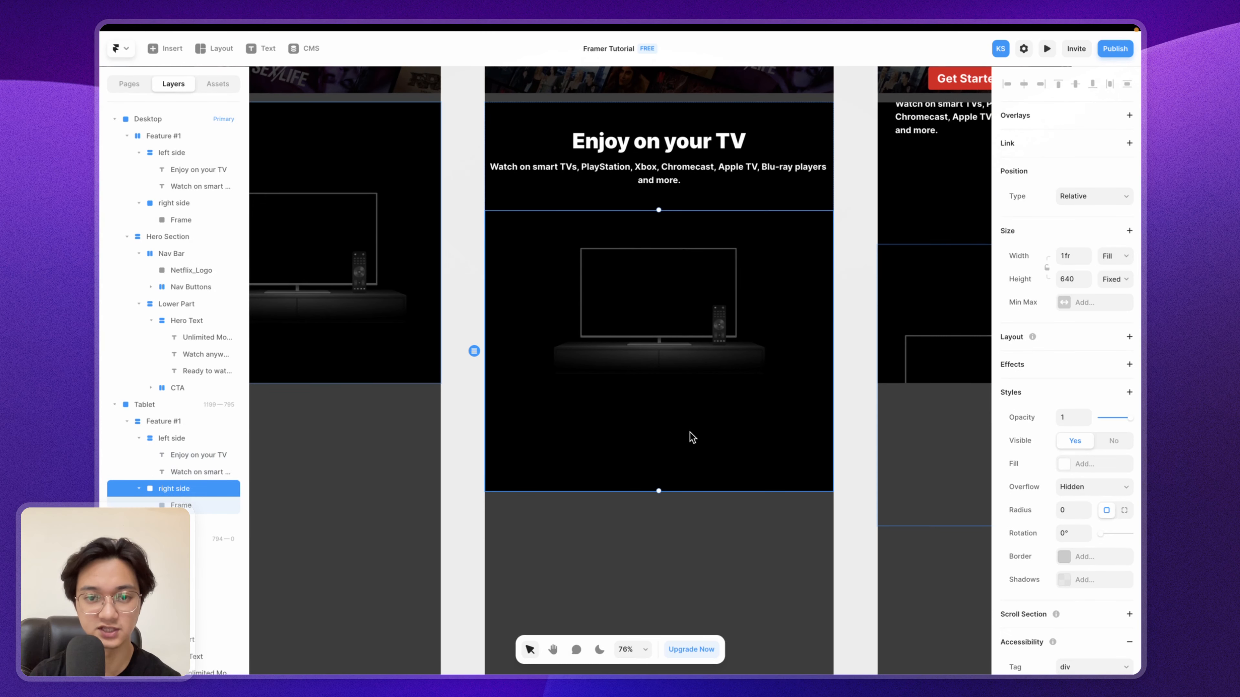
drag(658, 491, 684, 434)
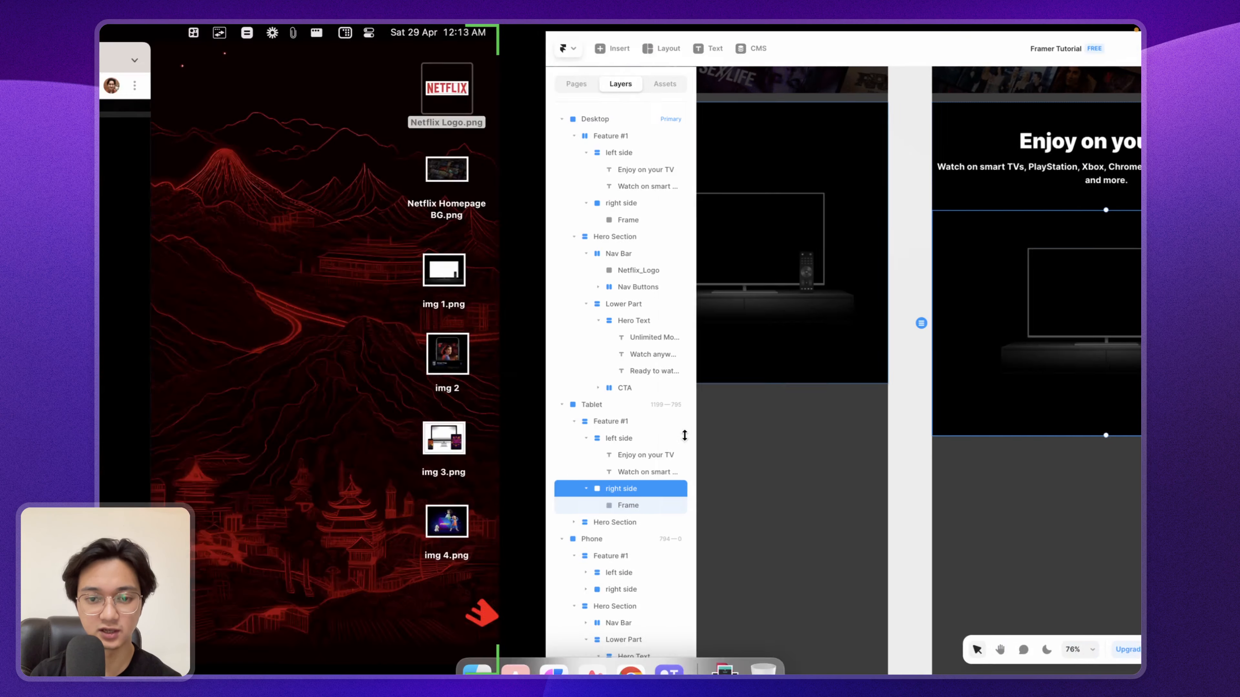
scroll(425, 444, down, 5)
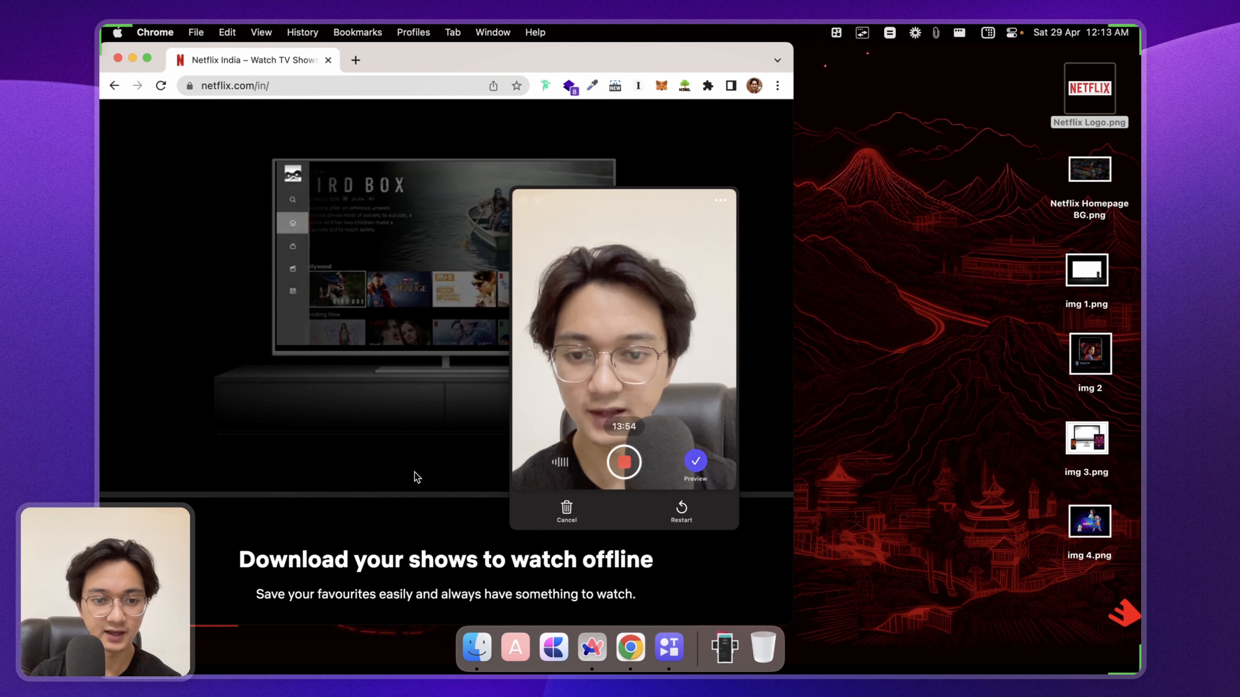
key(ctrl+Right)
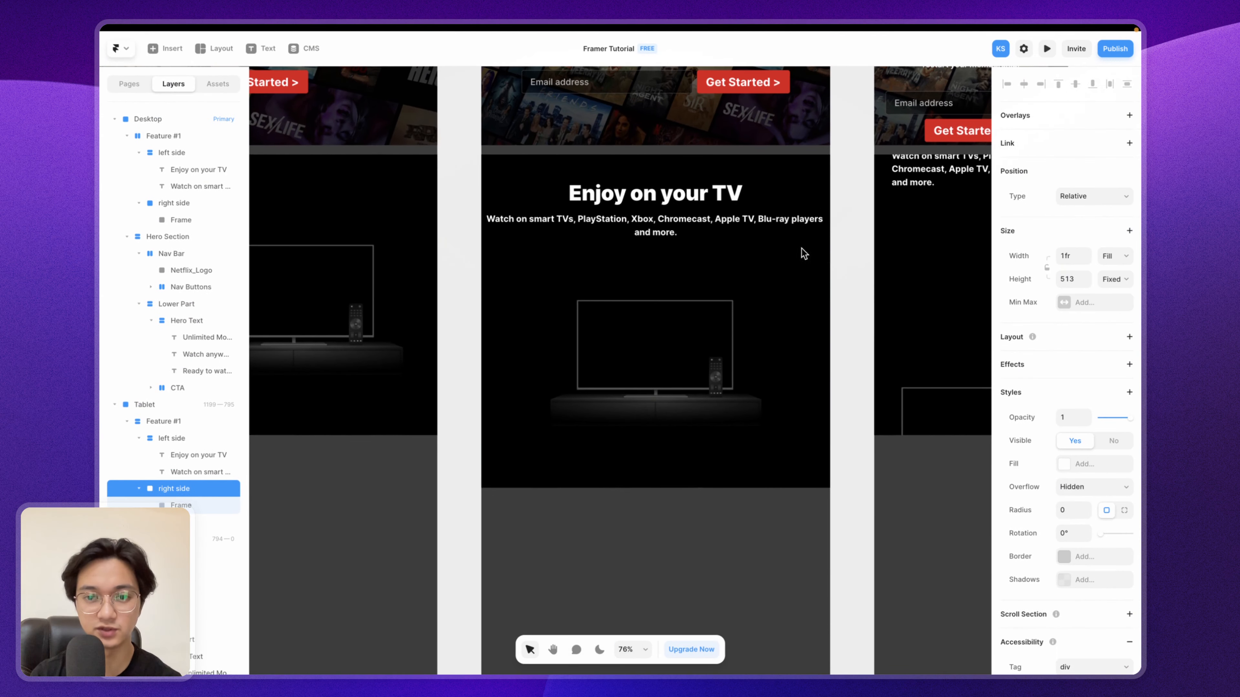
click(826, 175)
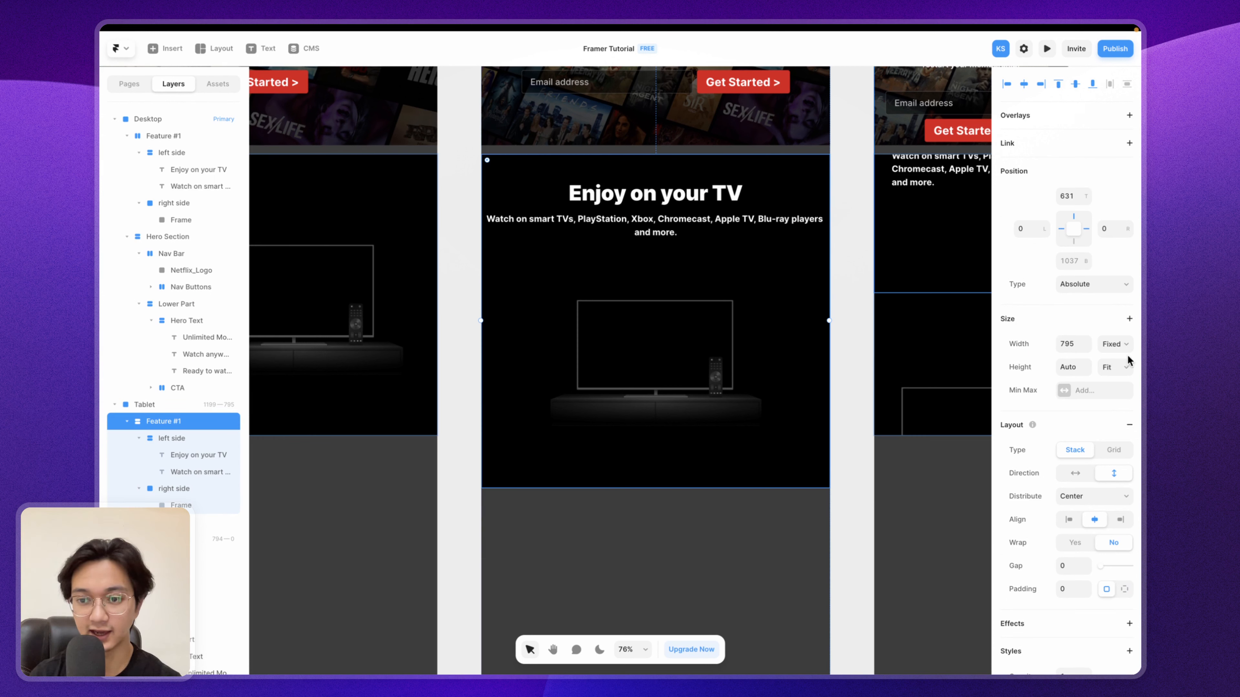
click(1125, 367)
click(857, 376)
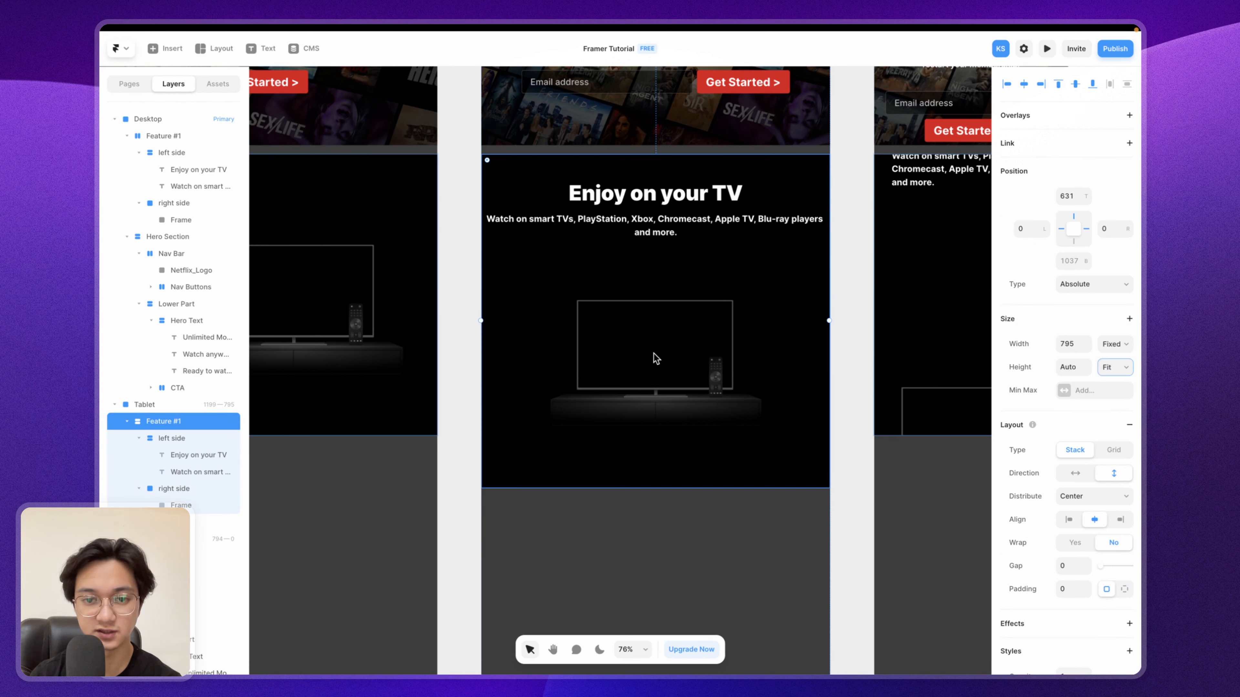
click(174, 488)
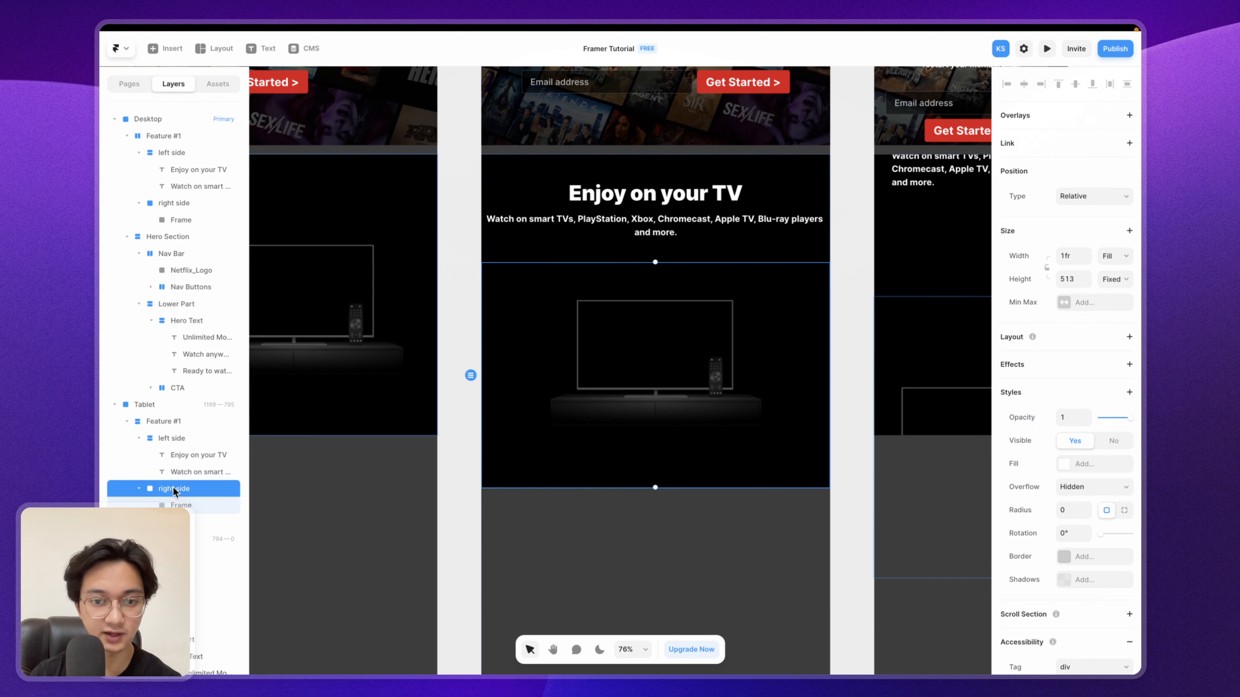
drag(654, 483, 659, 455)
click(859, 307)
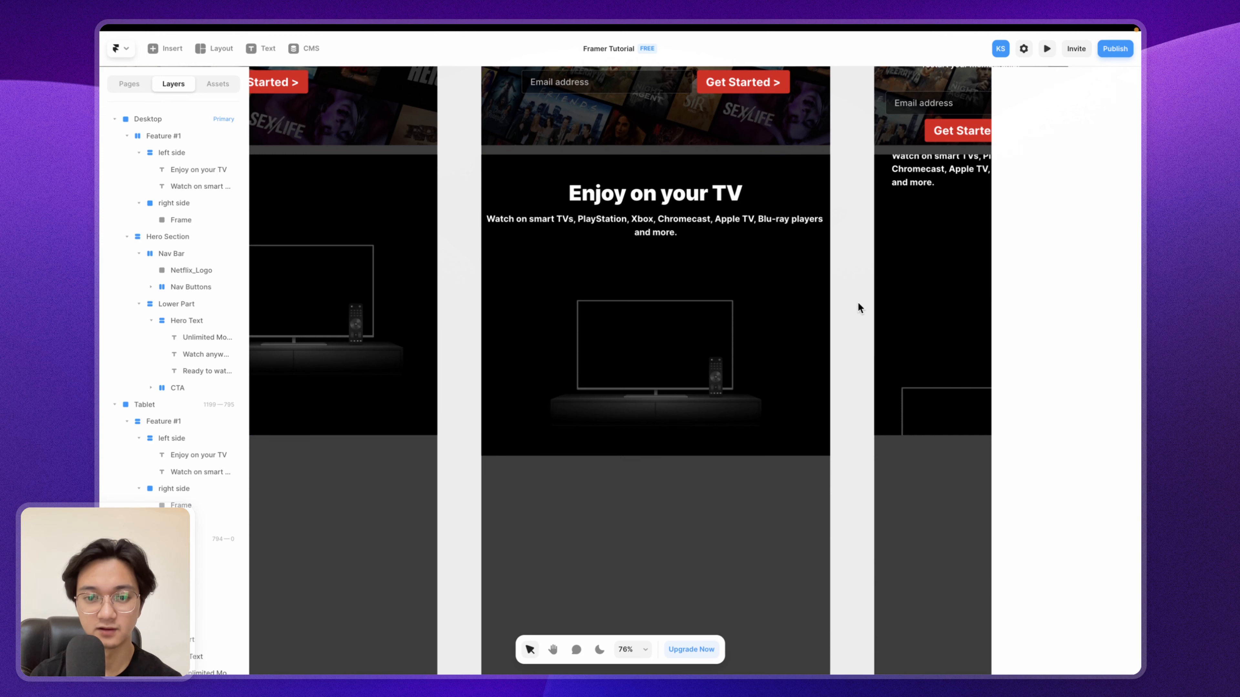
Step: Change the height mode of the phone breakpoint's Feature #1 stack from Fixed to Fit
scroll(848, 303, down, 5)
scroll(848, 302, right, 6)
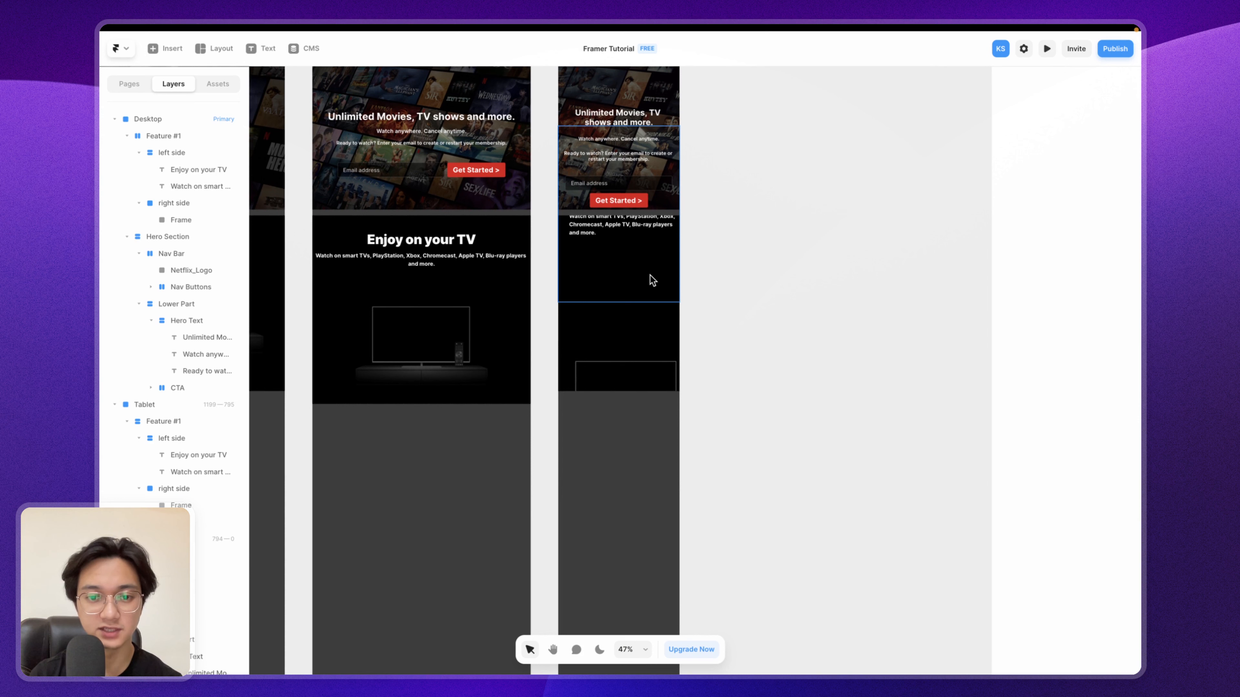
click(614, 314)
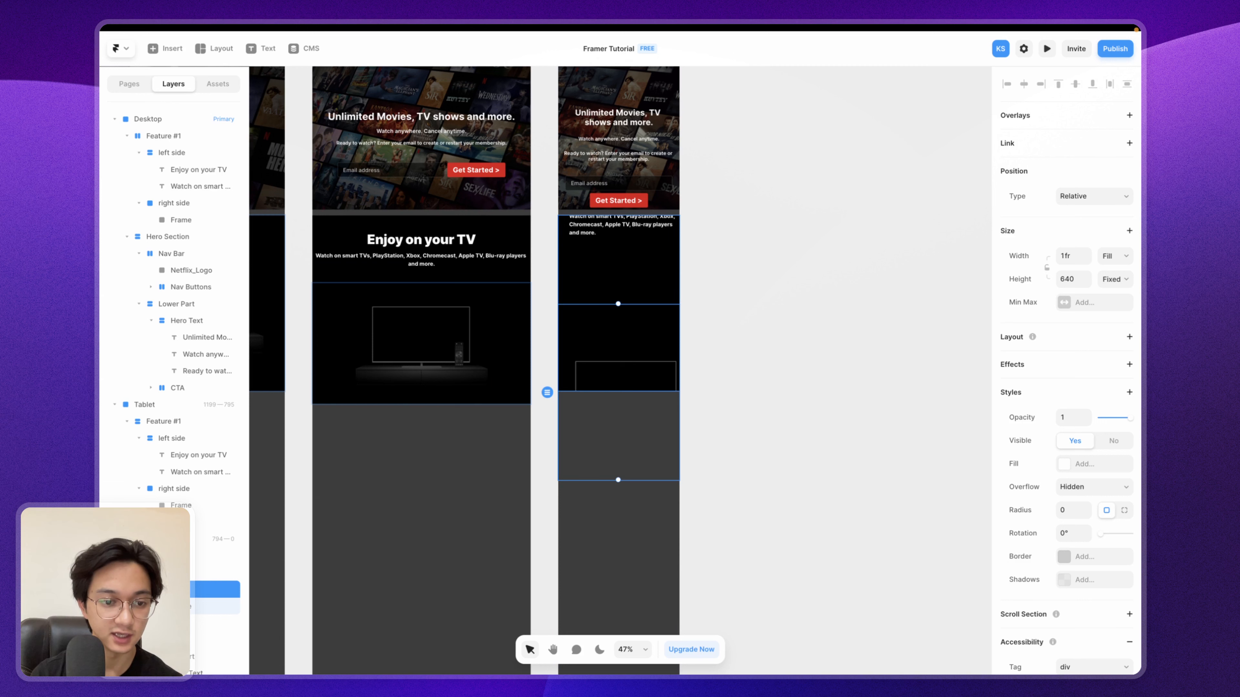
click(166, 556)
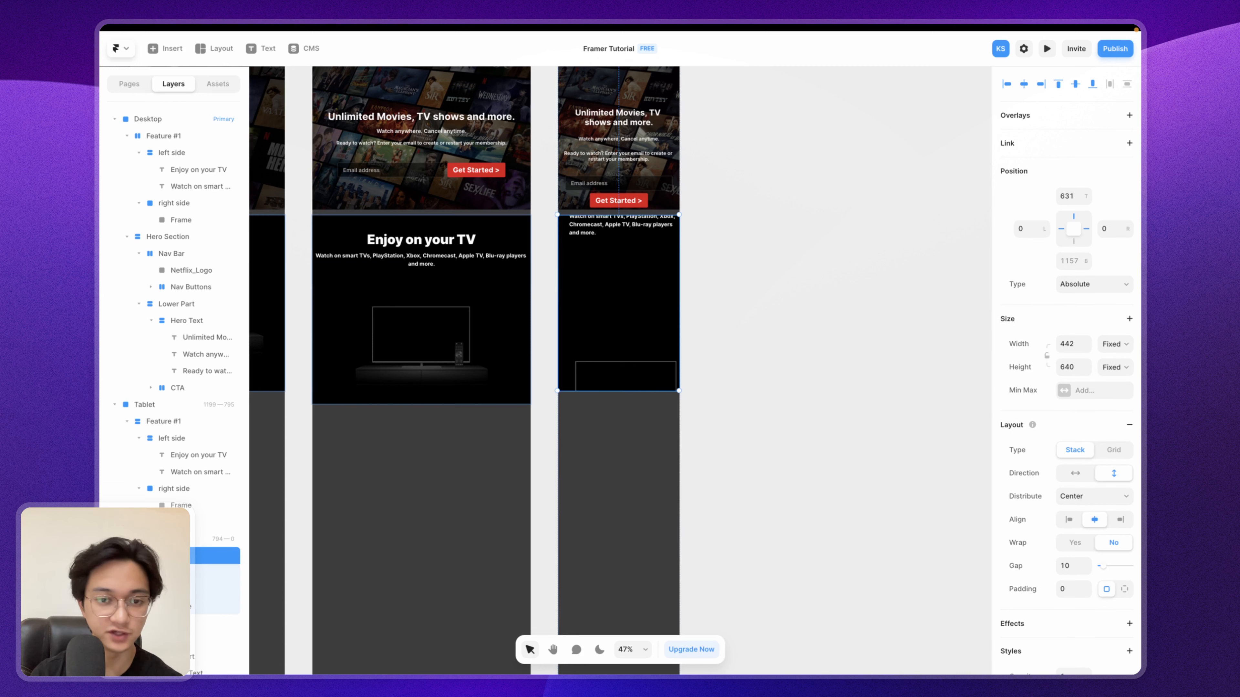
click(1111, 366)
key(Escape)
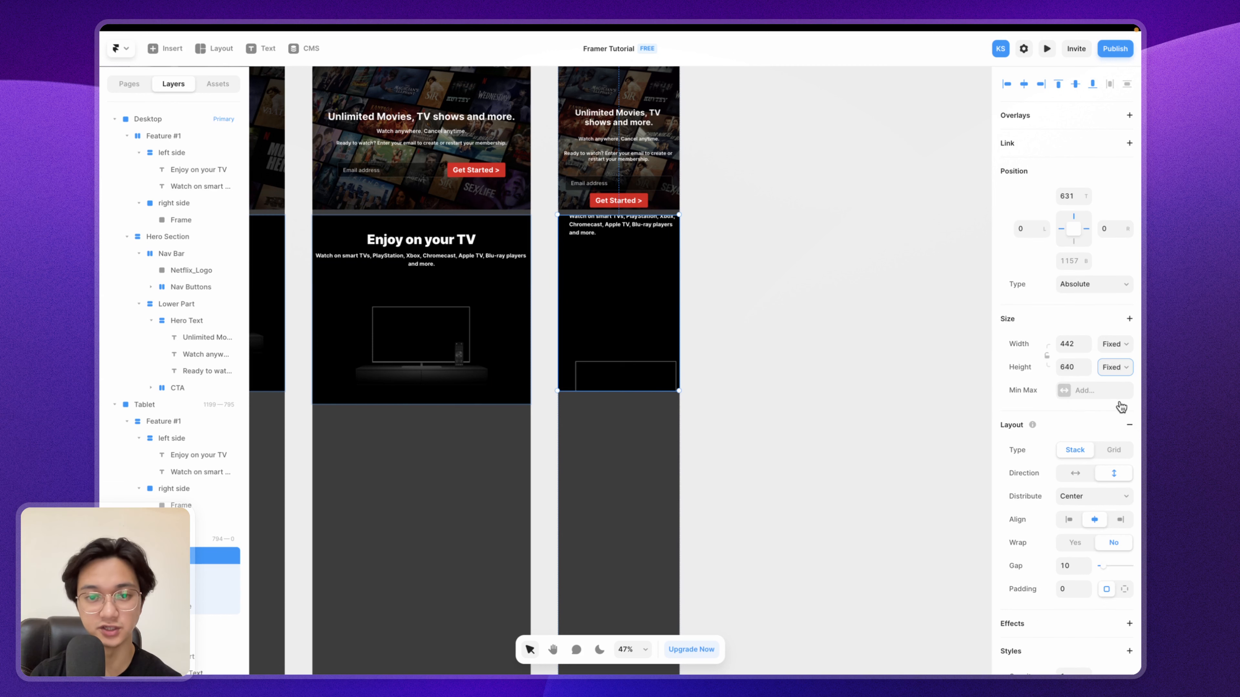
click(1120, 404)
Step: Reduce the height of the phone's left side stack to about 264
scroll(763, 287, up, 1)
scroll(763, 287, left, 1)
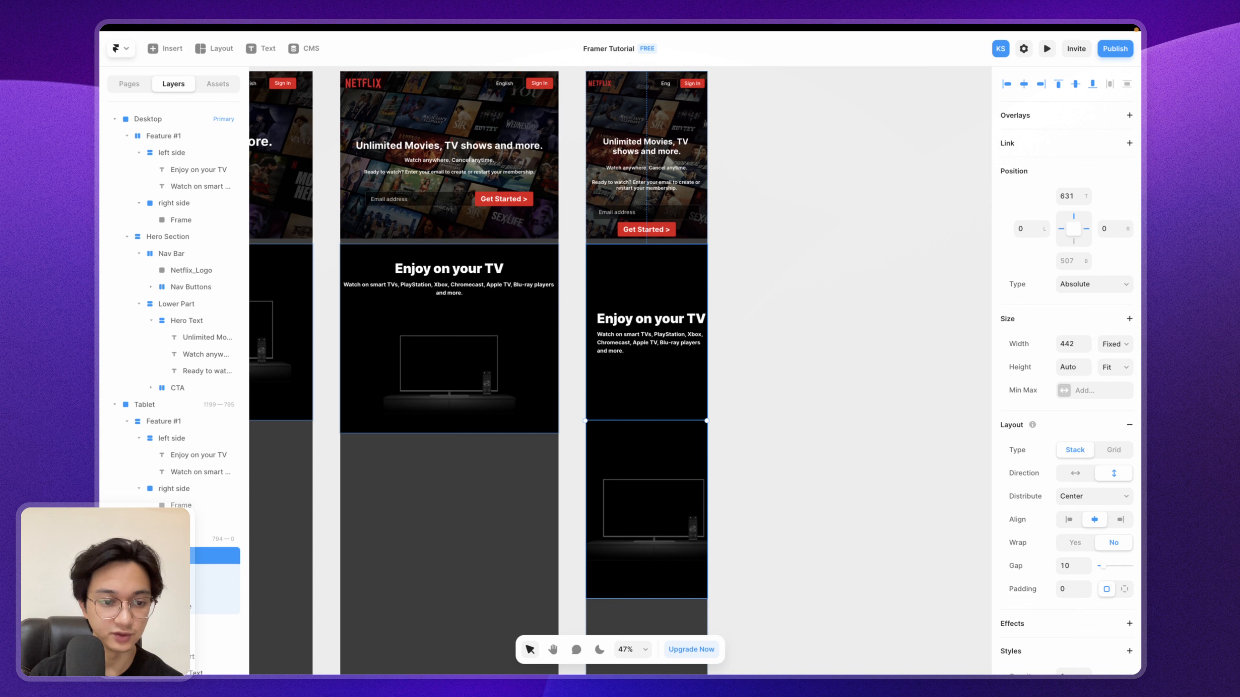
click(171, 573)
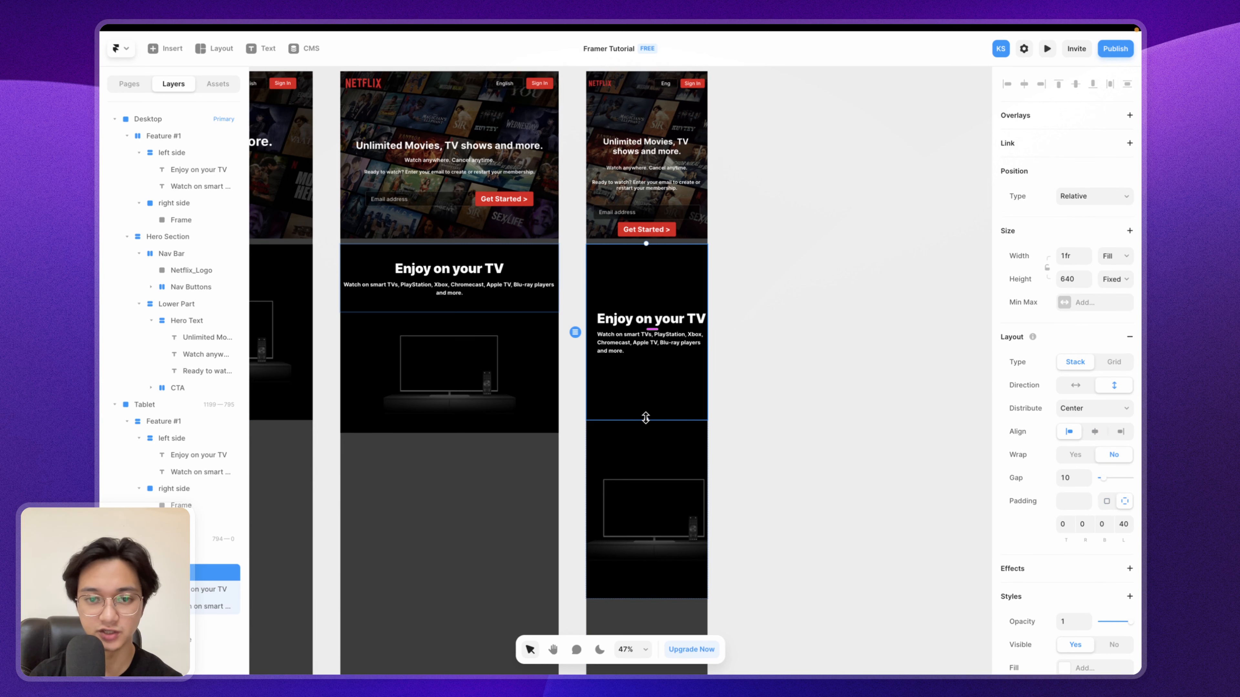
drag(646, 416, 659, 318)
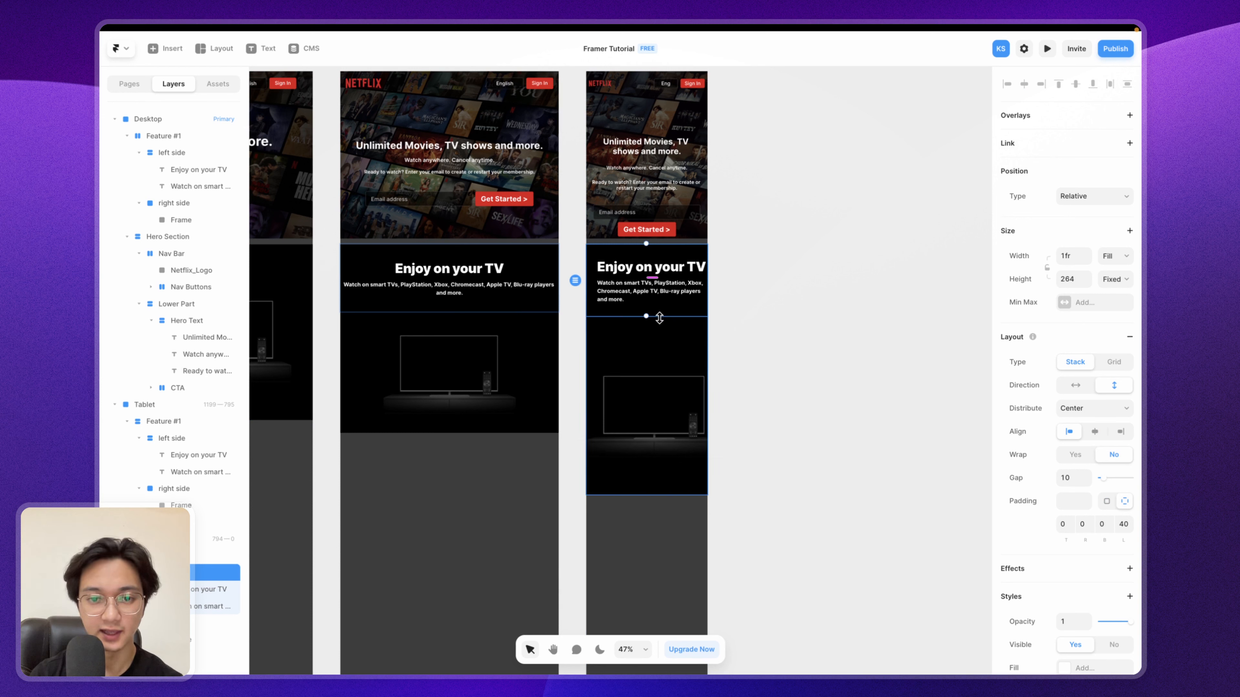
Step: Set the font size of the phone's "Enjoy on your TV" heading to 32 and of its description to 18
click(682, 267)
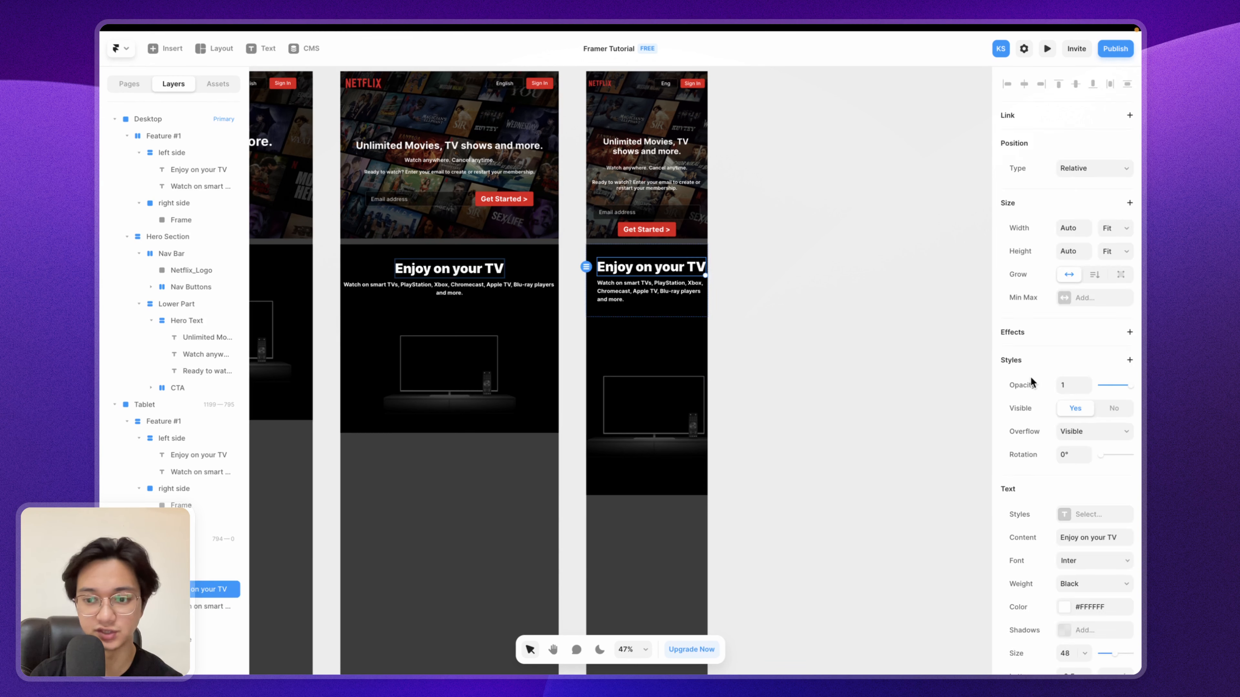
scroll(1061, 562, down, 2)
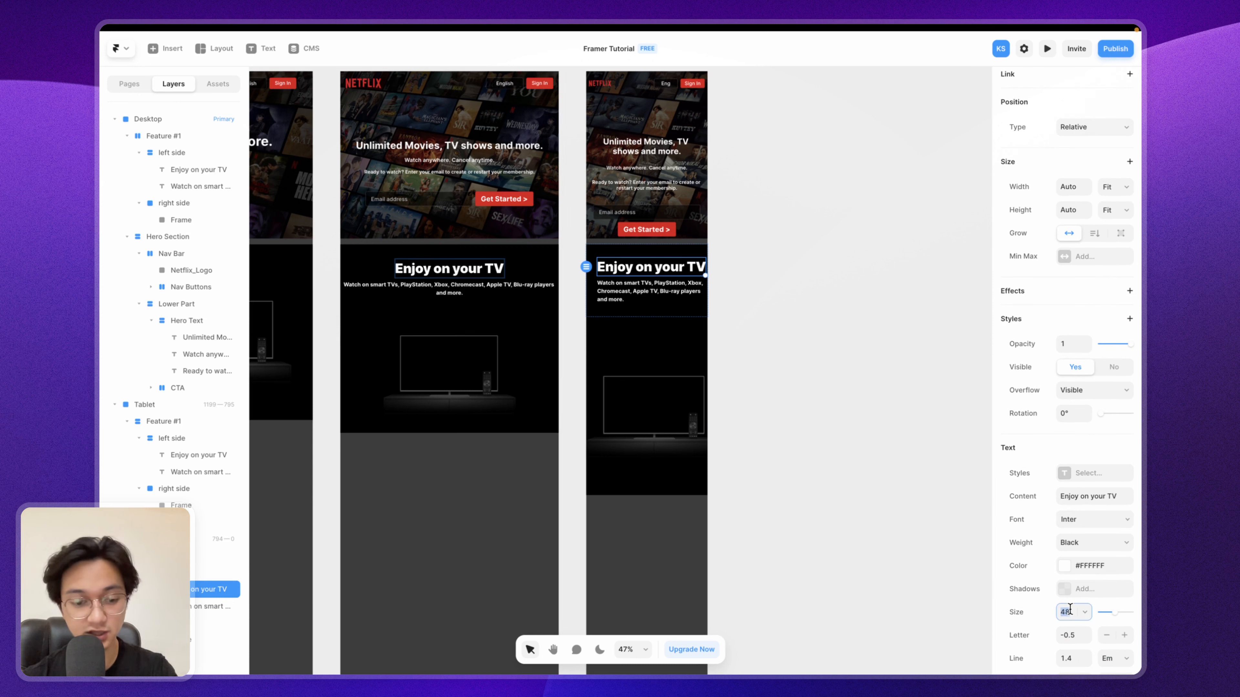
text(32)
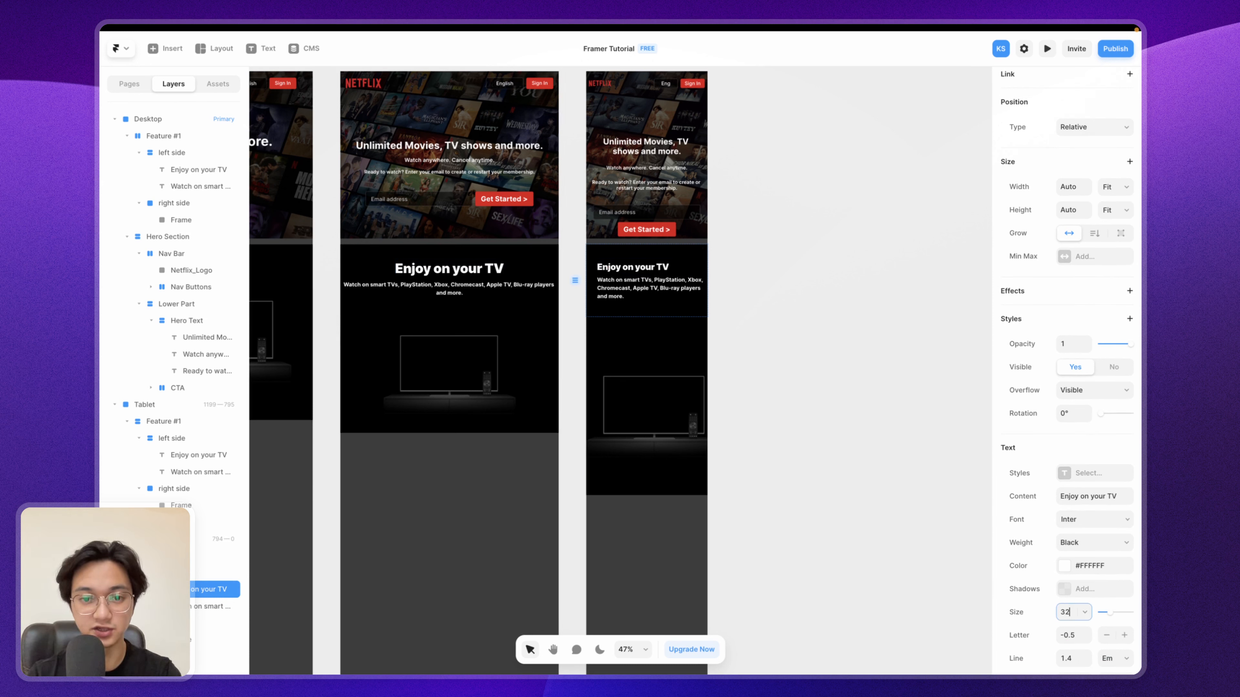
click(656, 291)
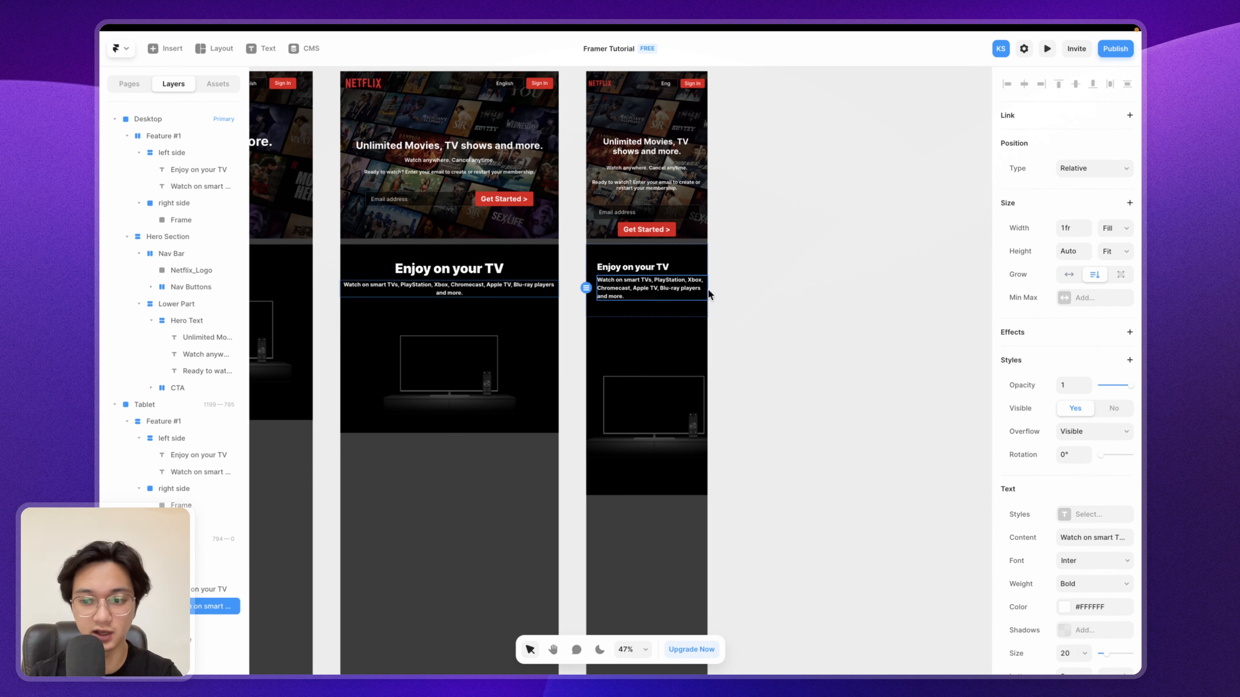
click(1069, 653)
key(Return)
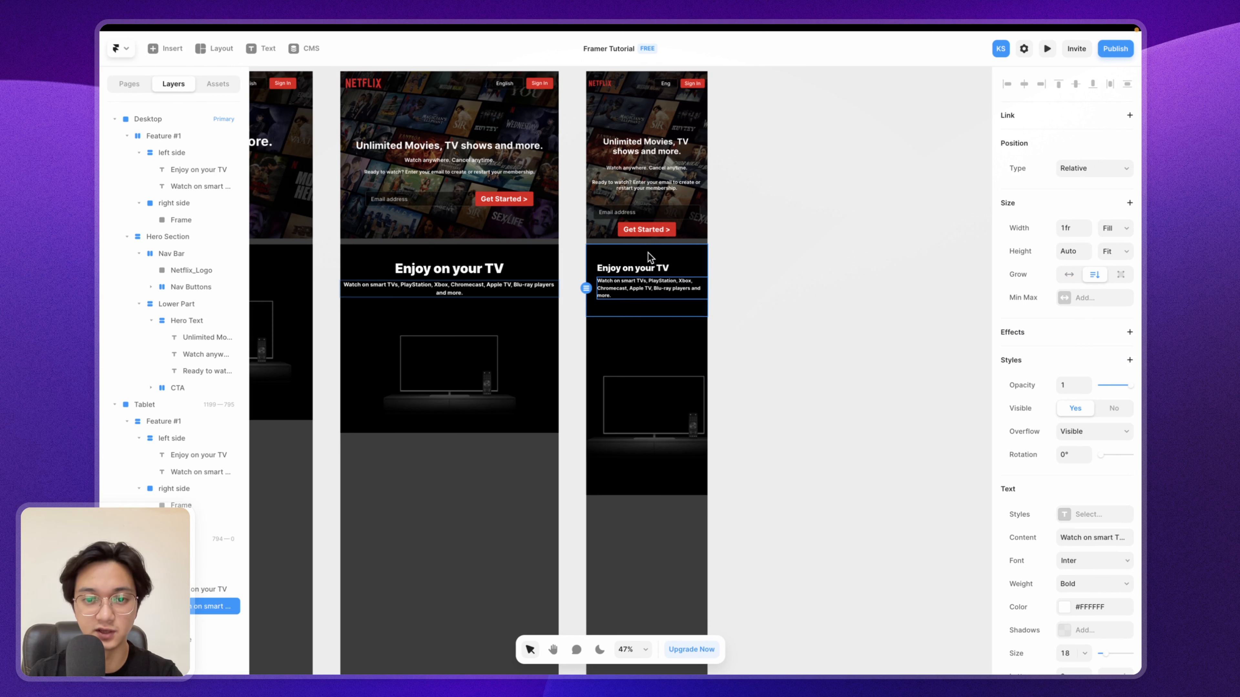
Step: Set the left and right padding of the phone's left side stack to 10 each
click(648, 253)
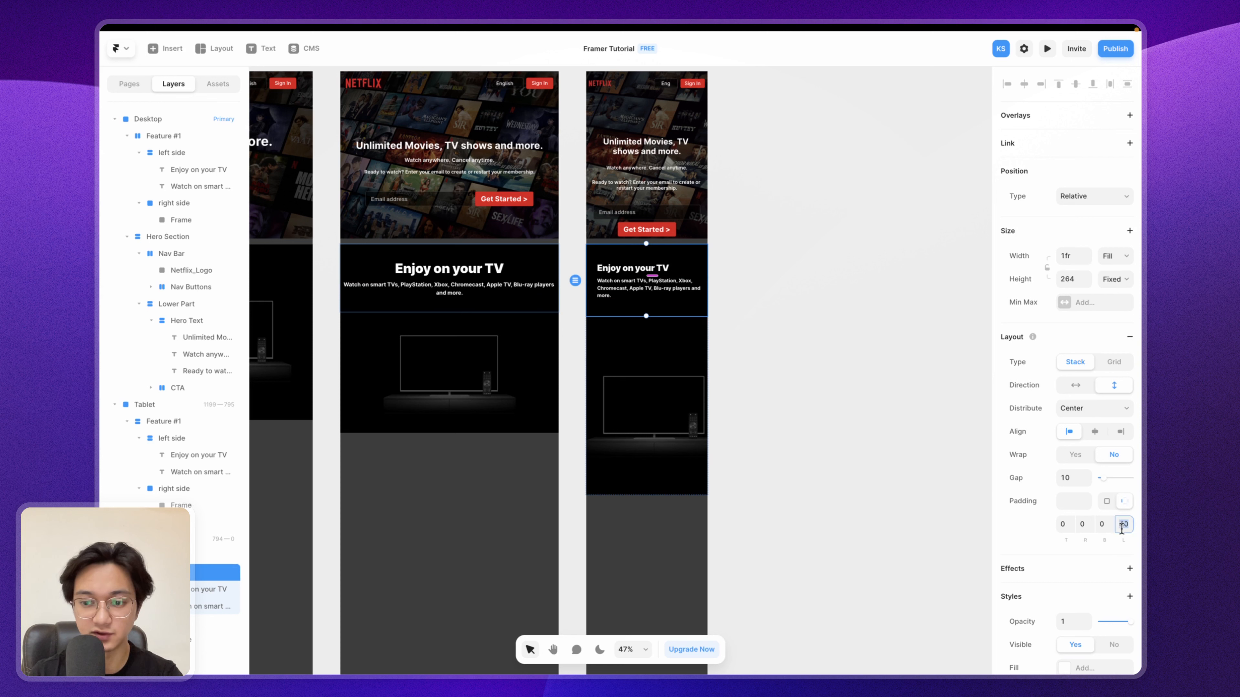
text(10)
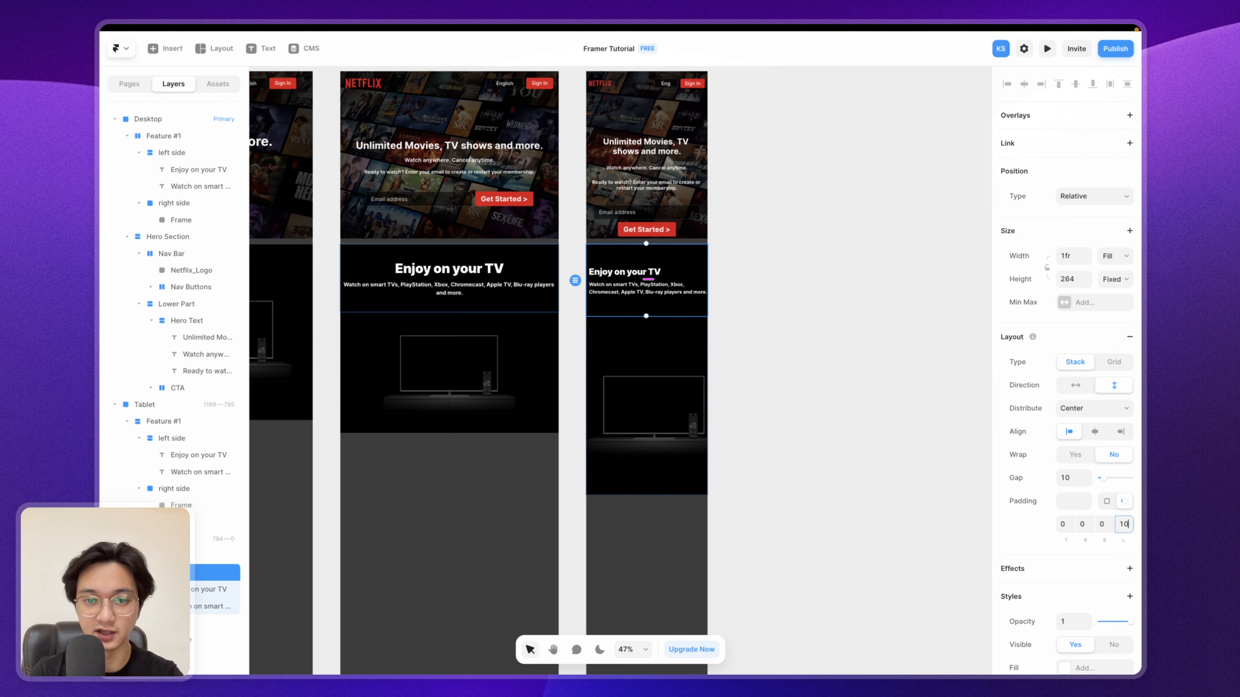
click(1084, 524)
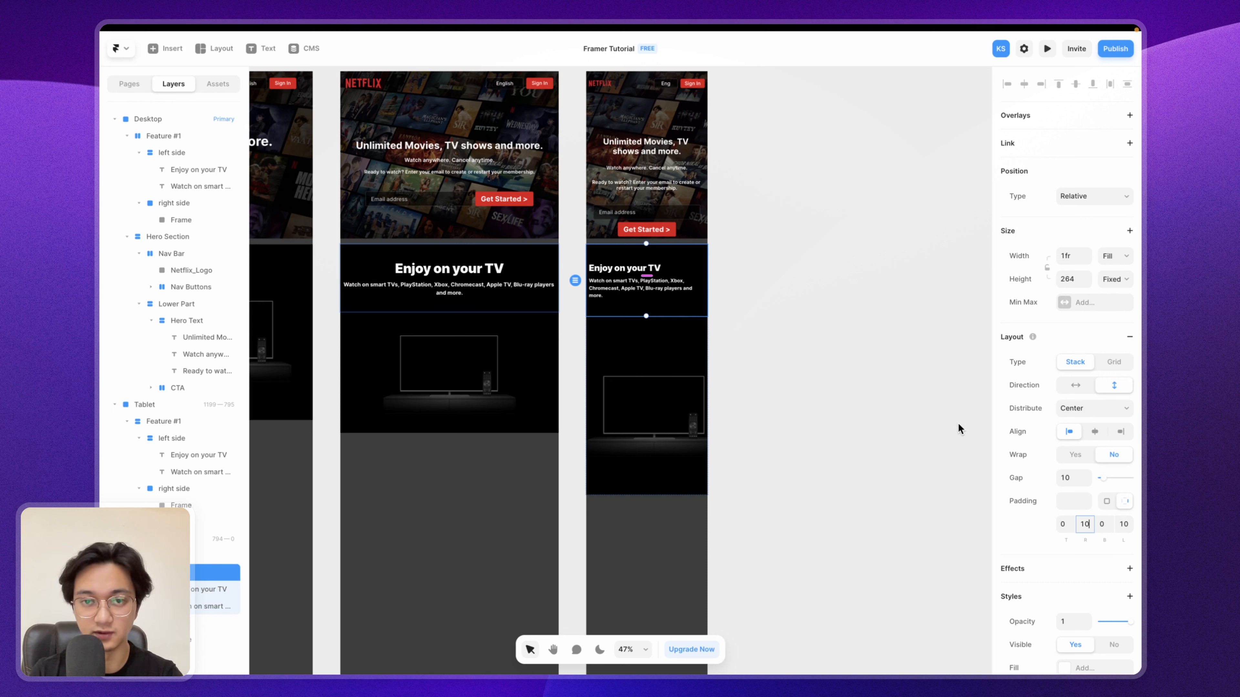
click(649, 264)
key(Escape)
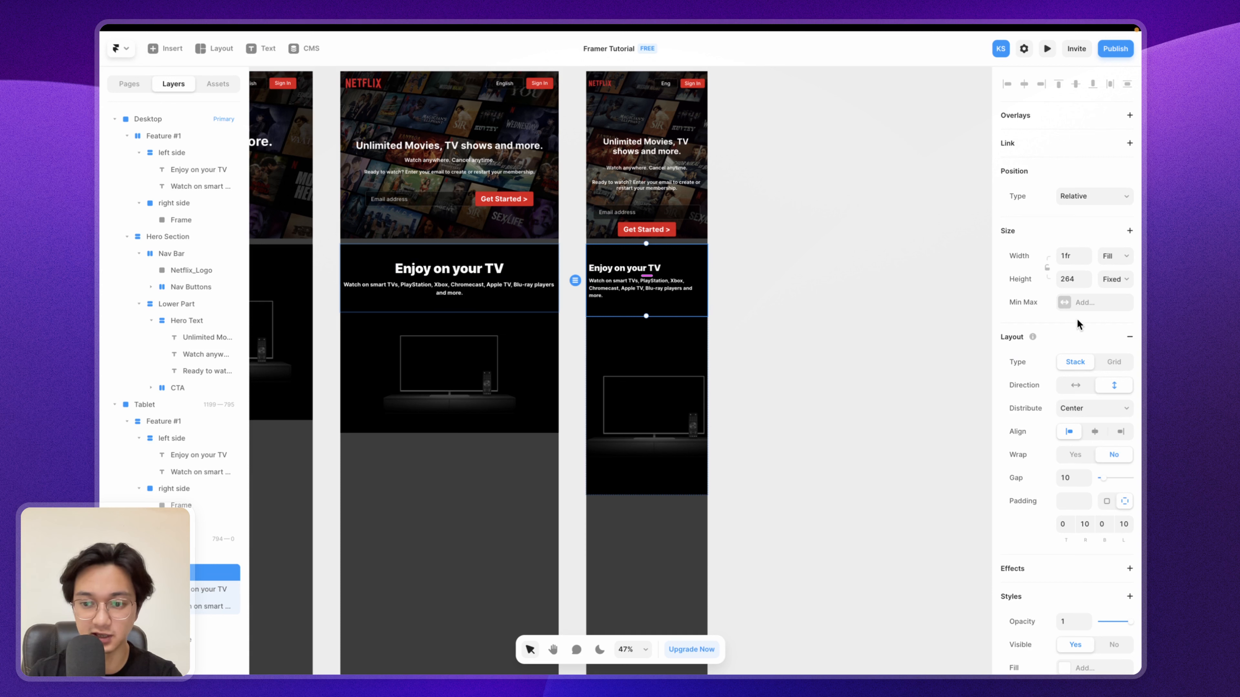
Step: Centre-align the phone's left side stack and its description text, and reduce the stack's height to about 253
scroll(1081, 324, down, 3)
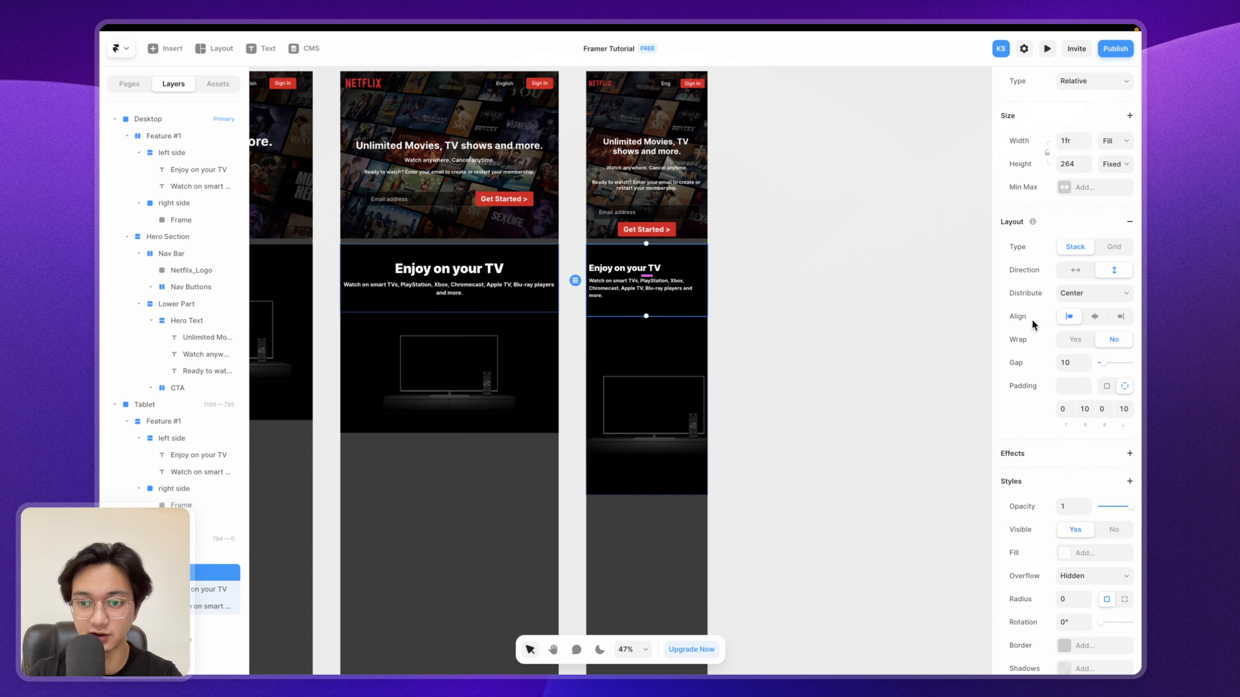
click(1095, 318)
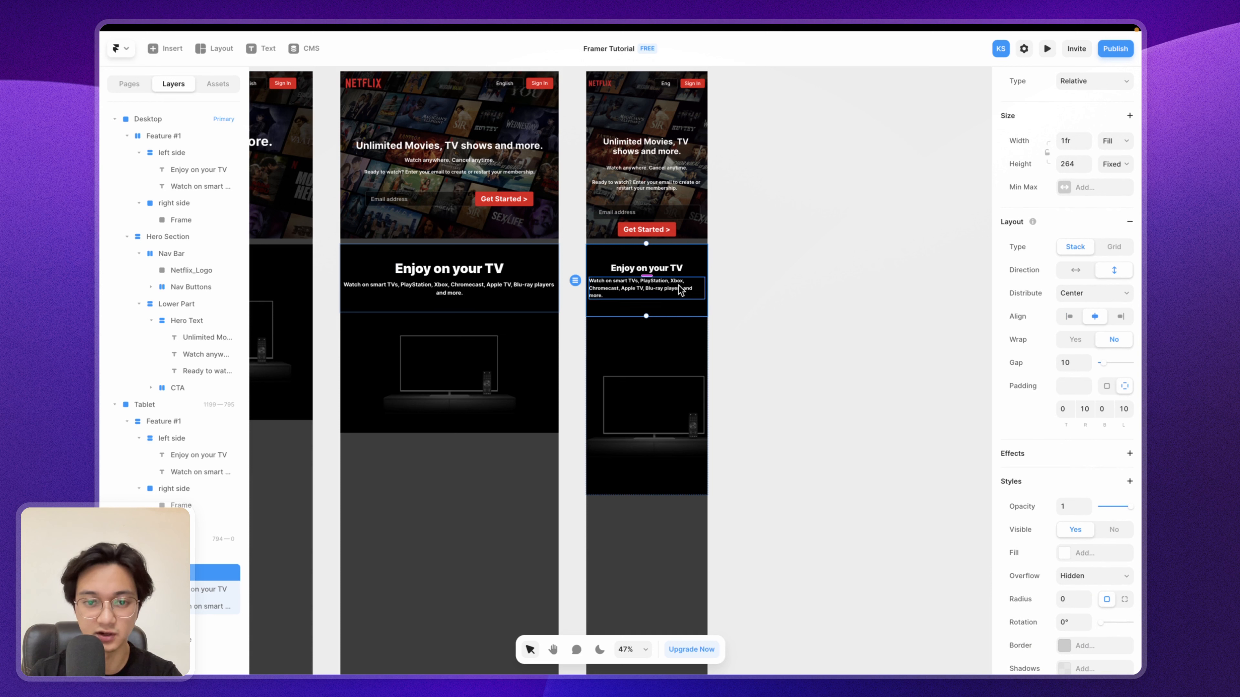
click(618, 291)
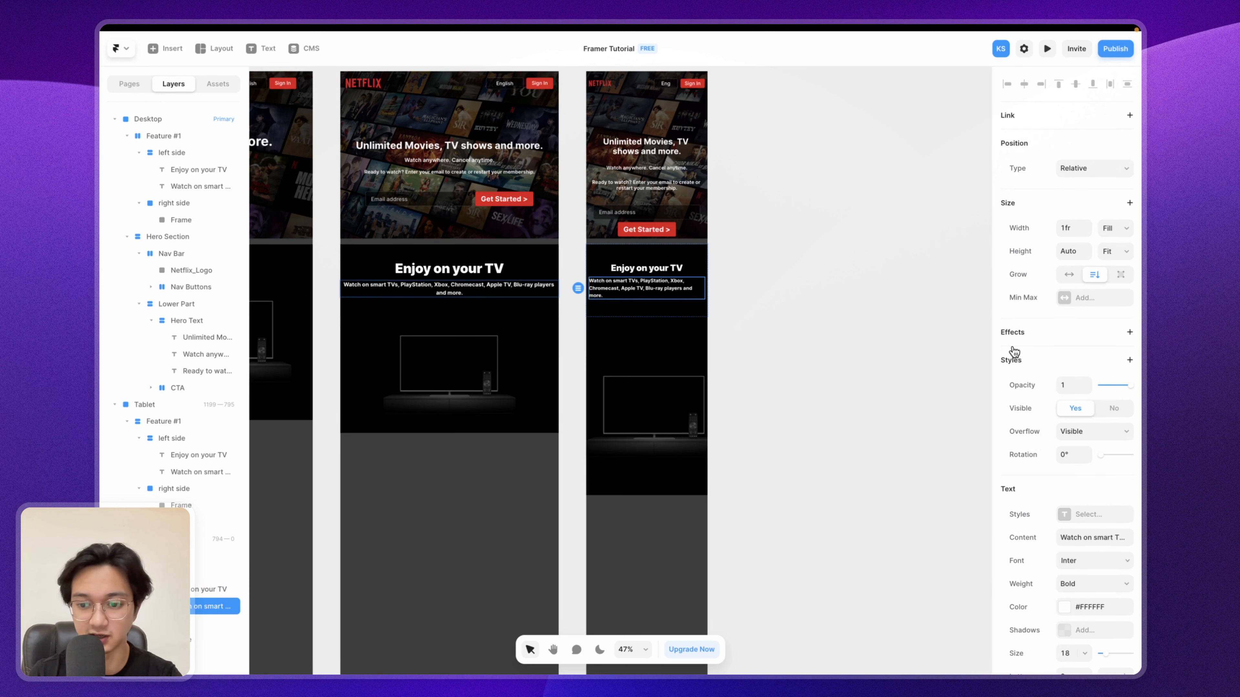
scroll(1014, 351, down, 6)
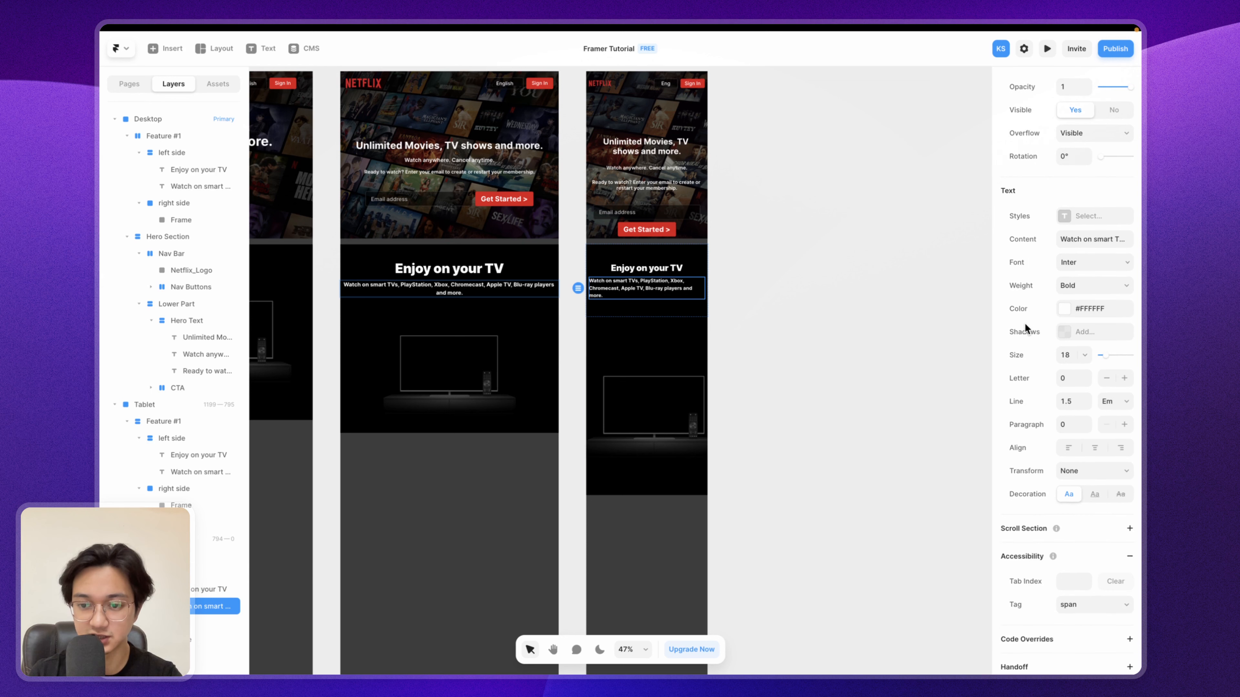
click(1094, 447)
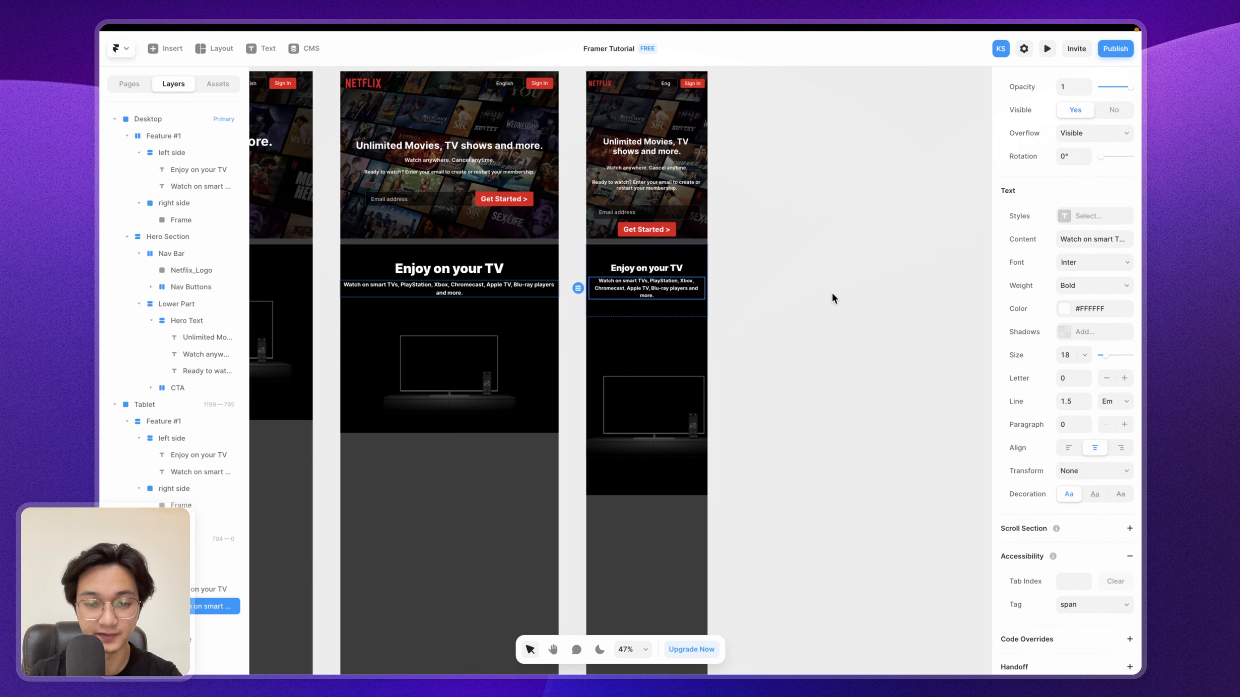
click(663, 310)
drag(646, 314, 646, 313)
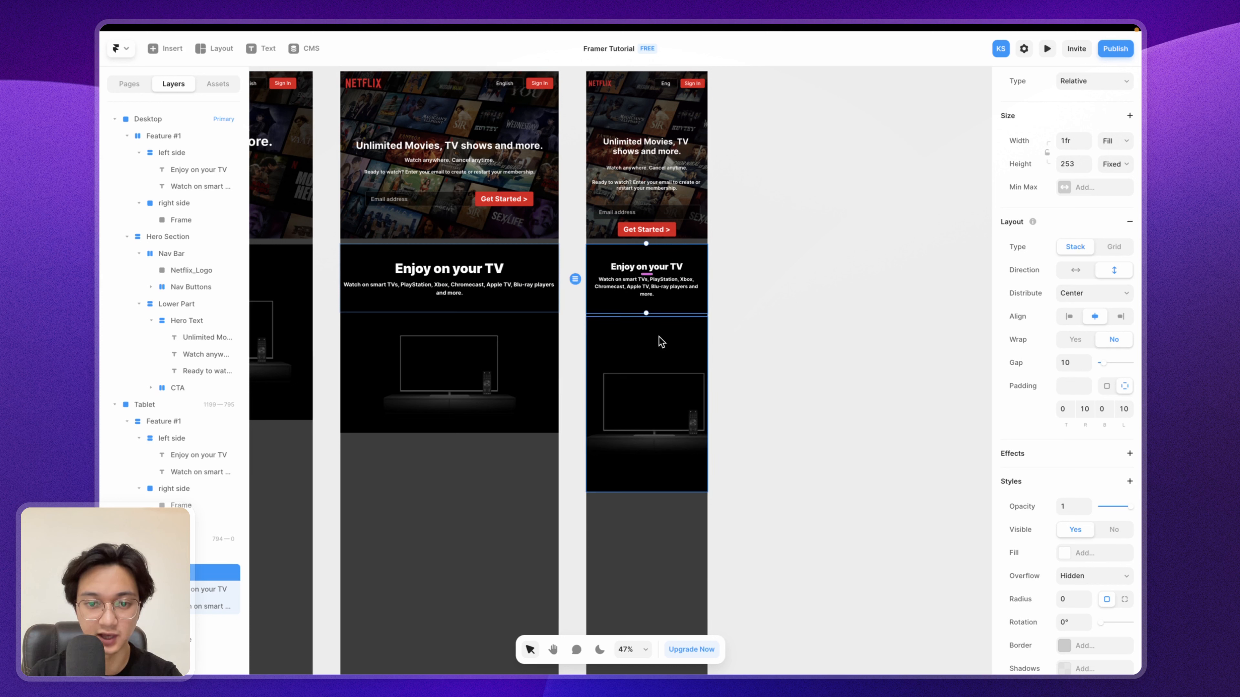
Step: Shrink the phone's TV image frame to about 368 by 293 and centre it horizontally in the right side frame
click(654, 357)
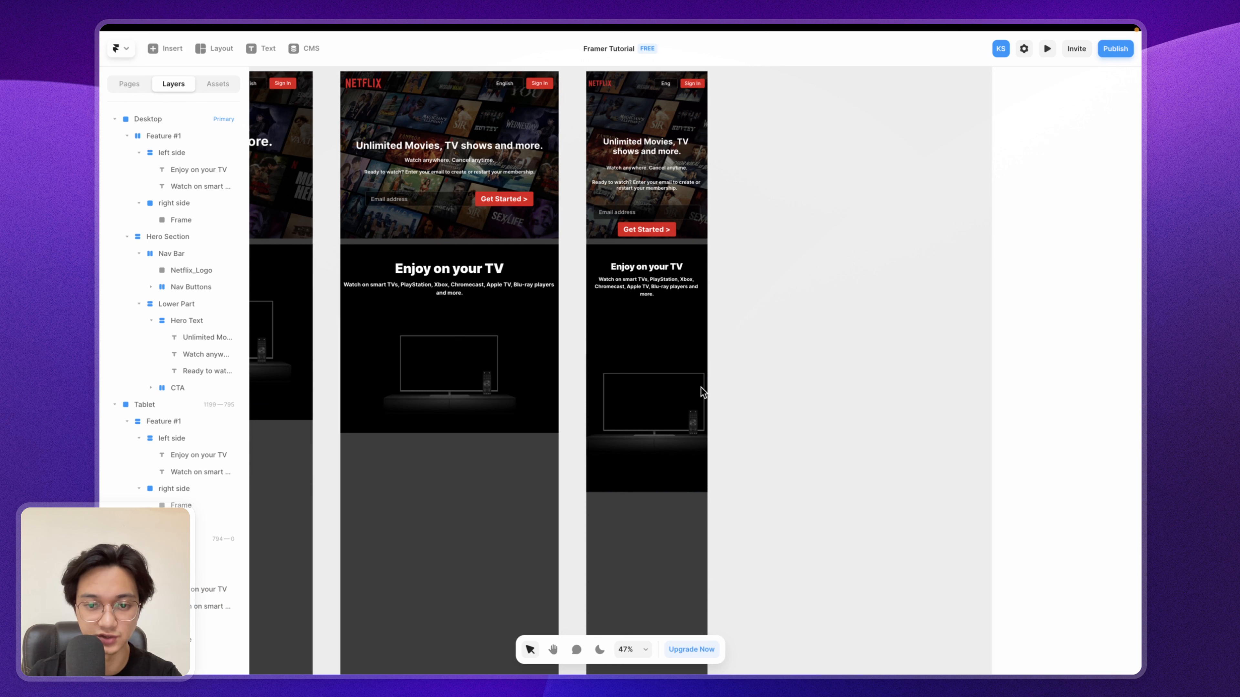
drag(722, 473, 688, 417)
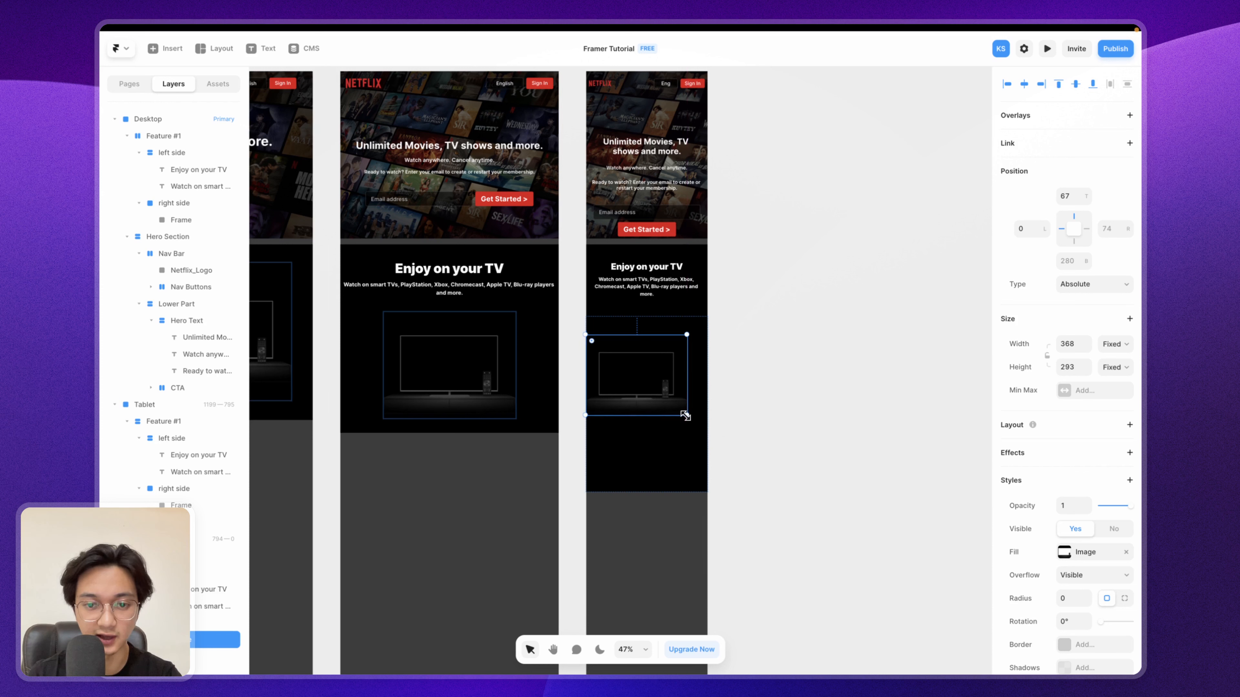
drag(632, 374, 653, 384)
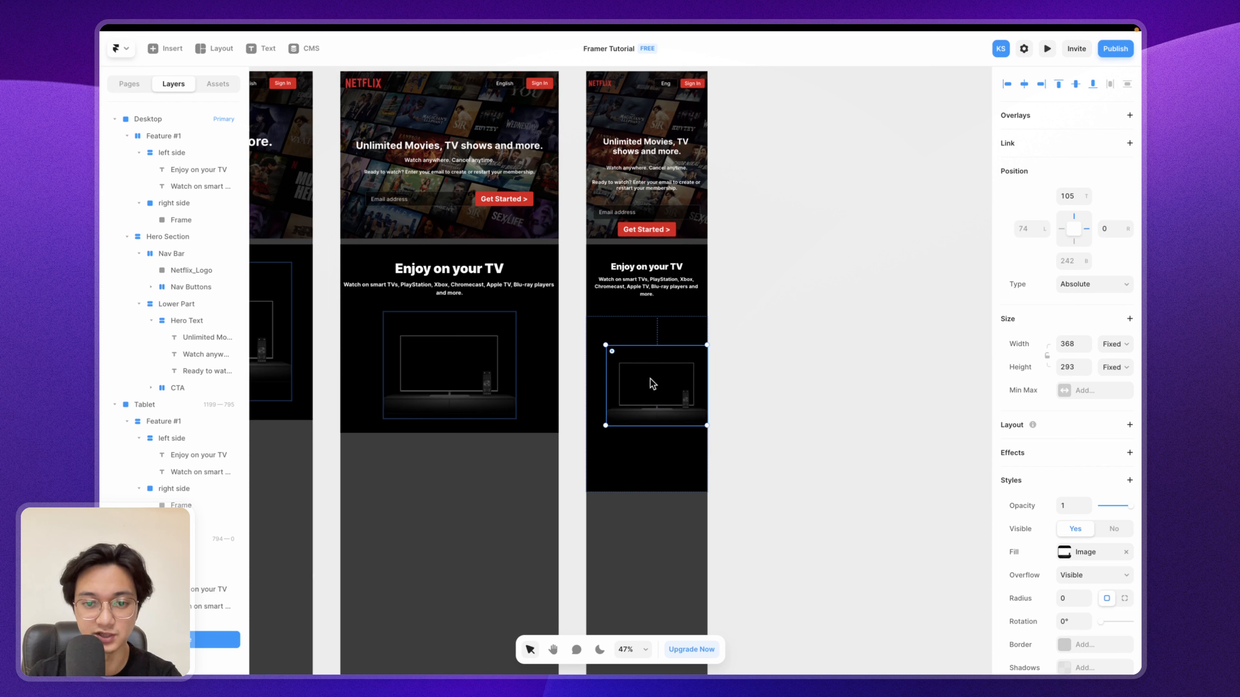
click(1025, 85)
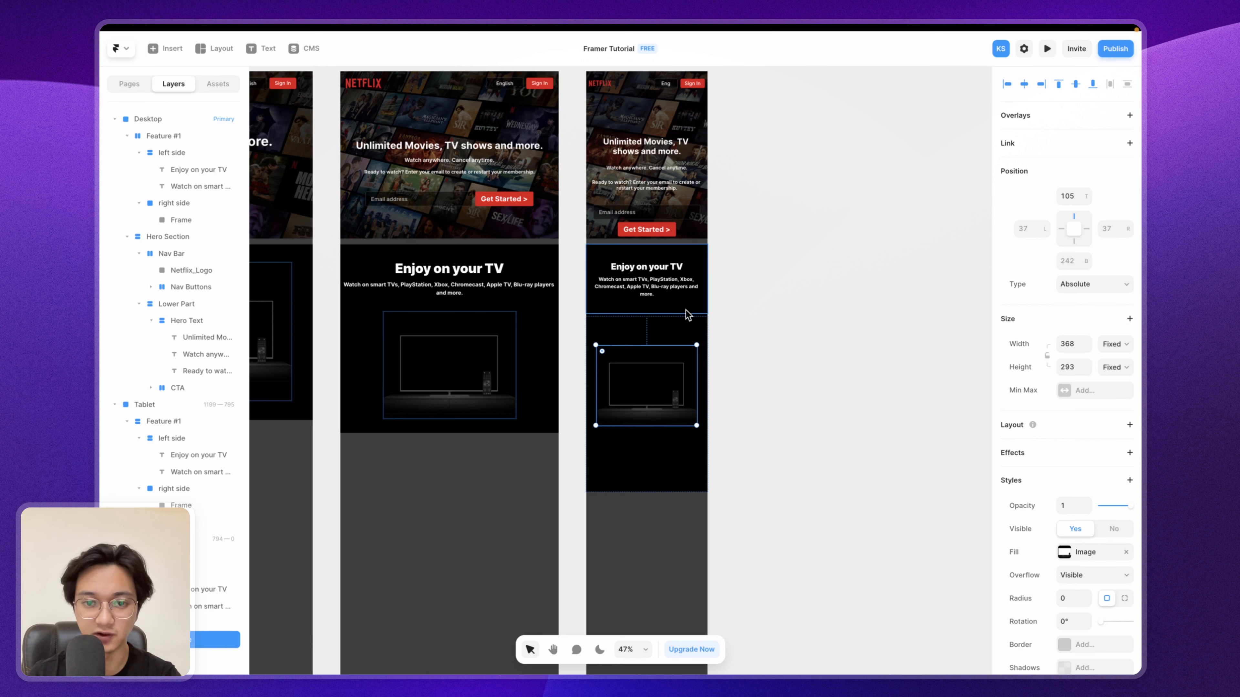
Step: Set the top position of the phone's TV image frame to 0
scroll(659, 328, up, 5)
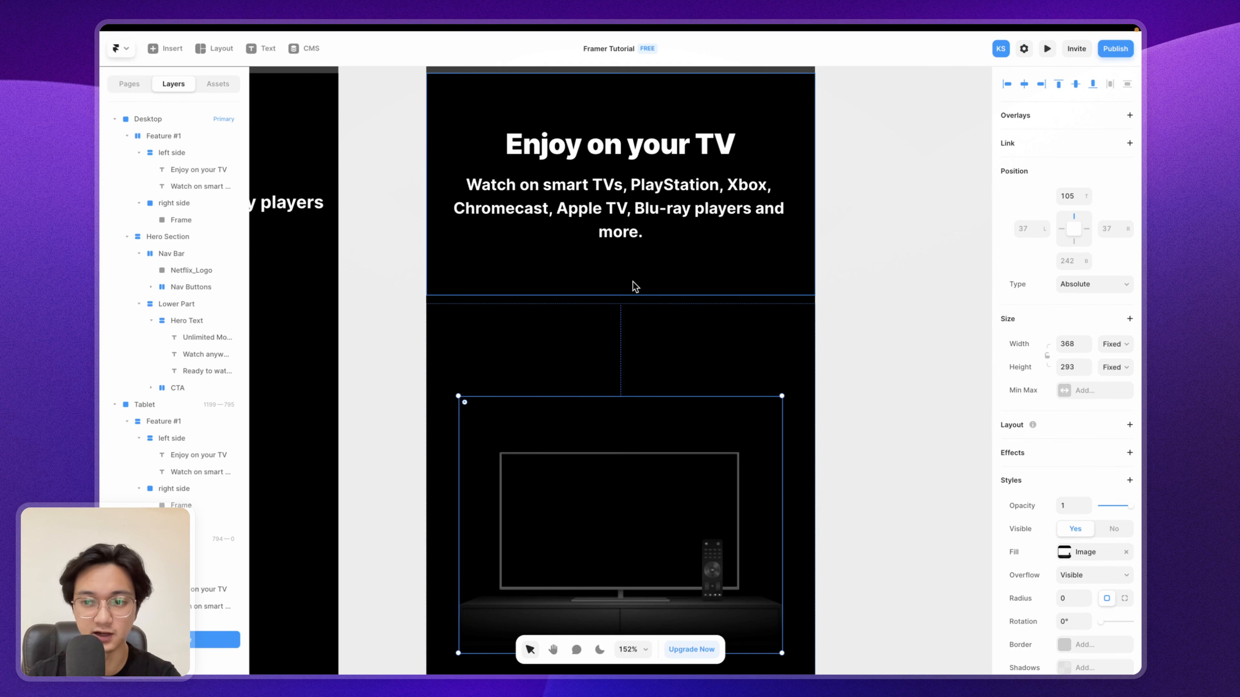
click(1074, 196)
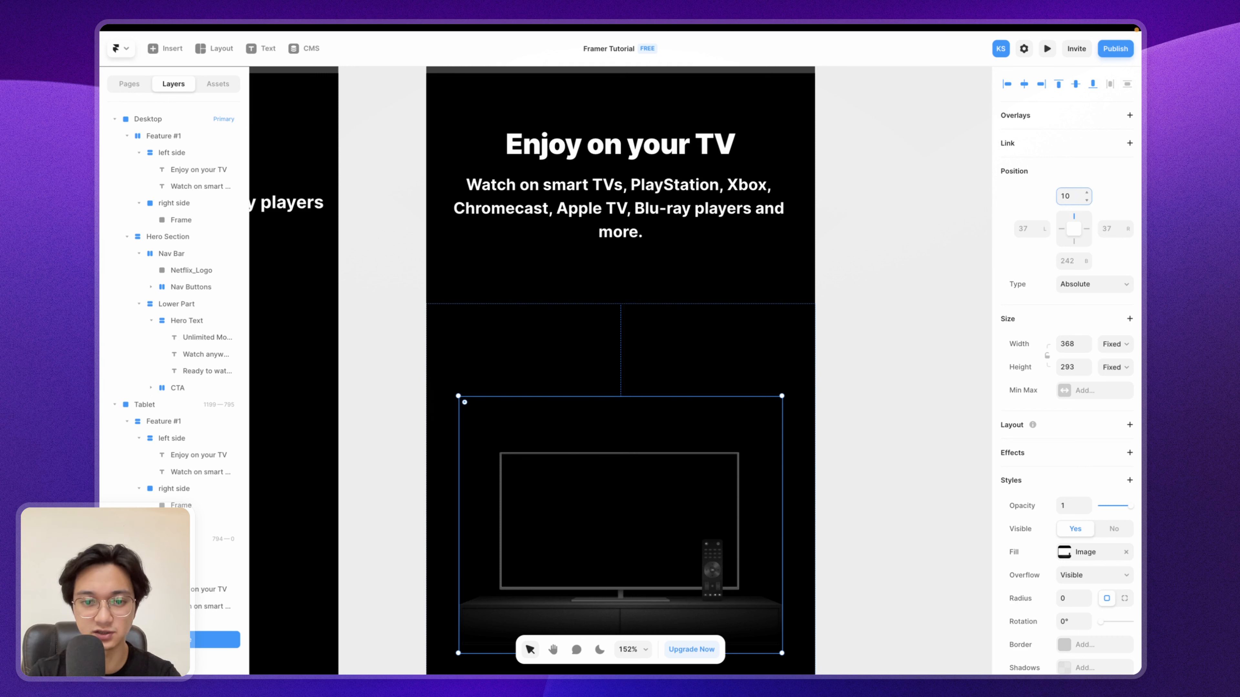
key(Return)
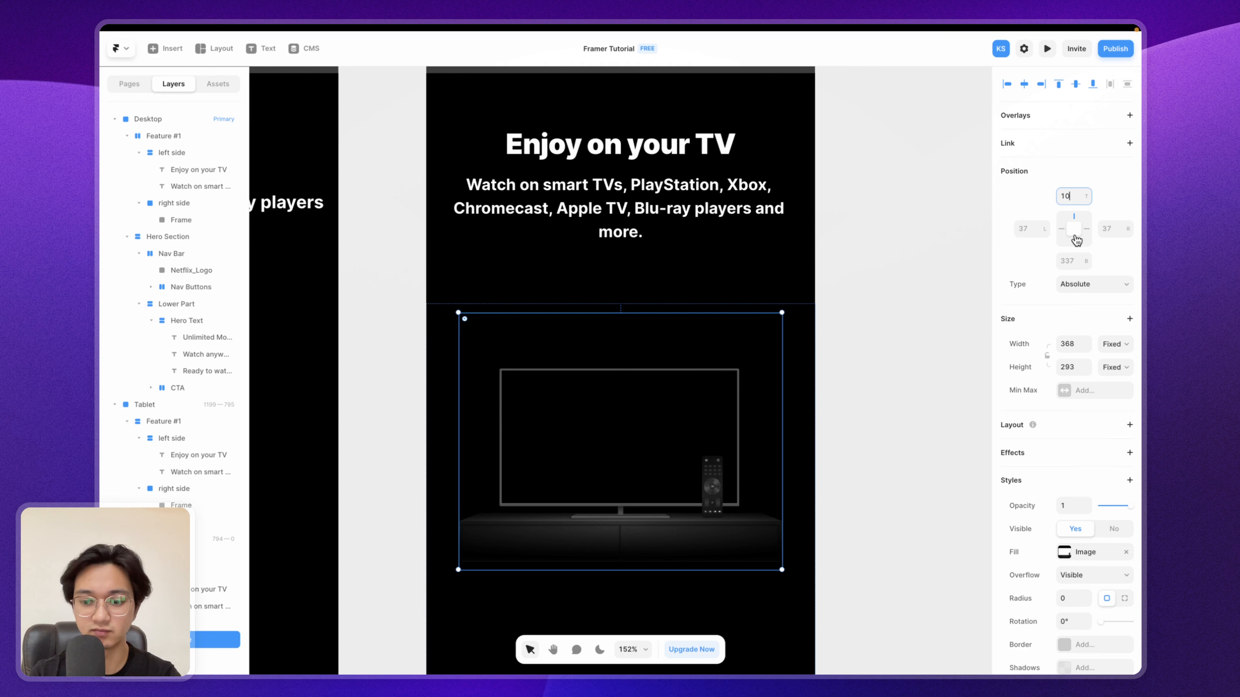
key(BackSpace)
key(BackSpace)
text(0)
key(Return)
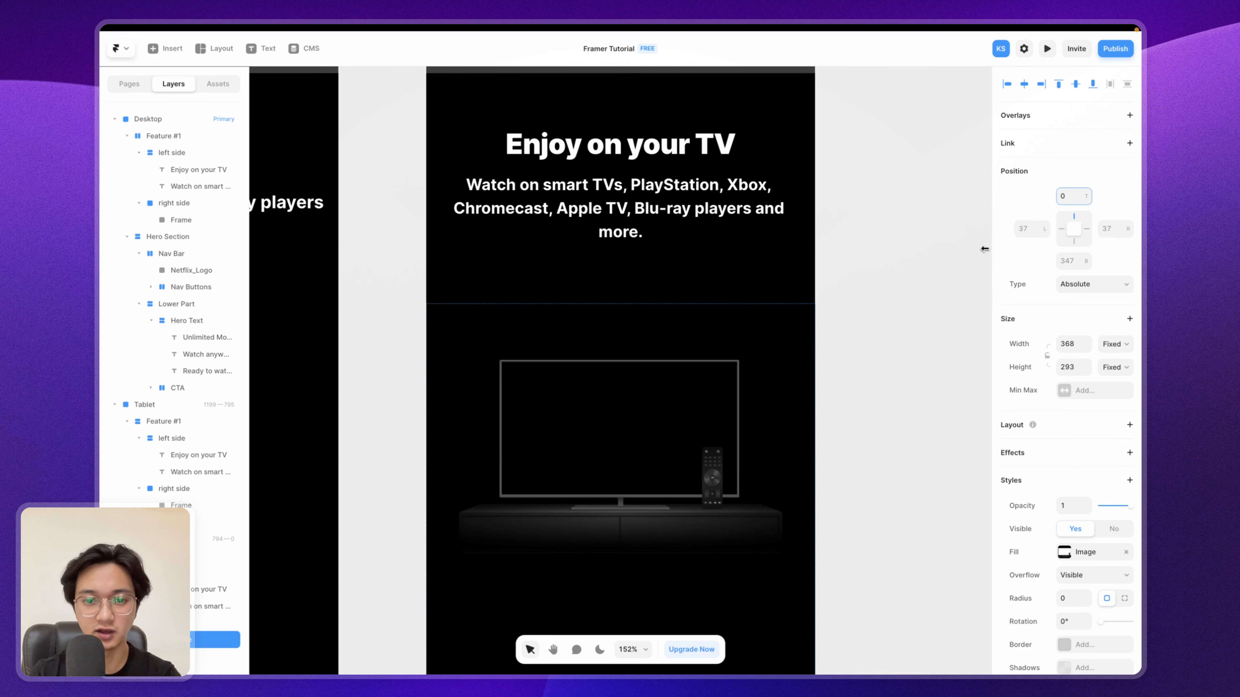
click(893, 247)
Step: Check the "Enjoy on your TV" section of the Netflix page in Chrome at a narrow window width, then return to Framer
scroll(894, 245, down, 5)
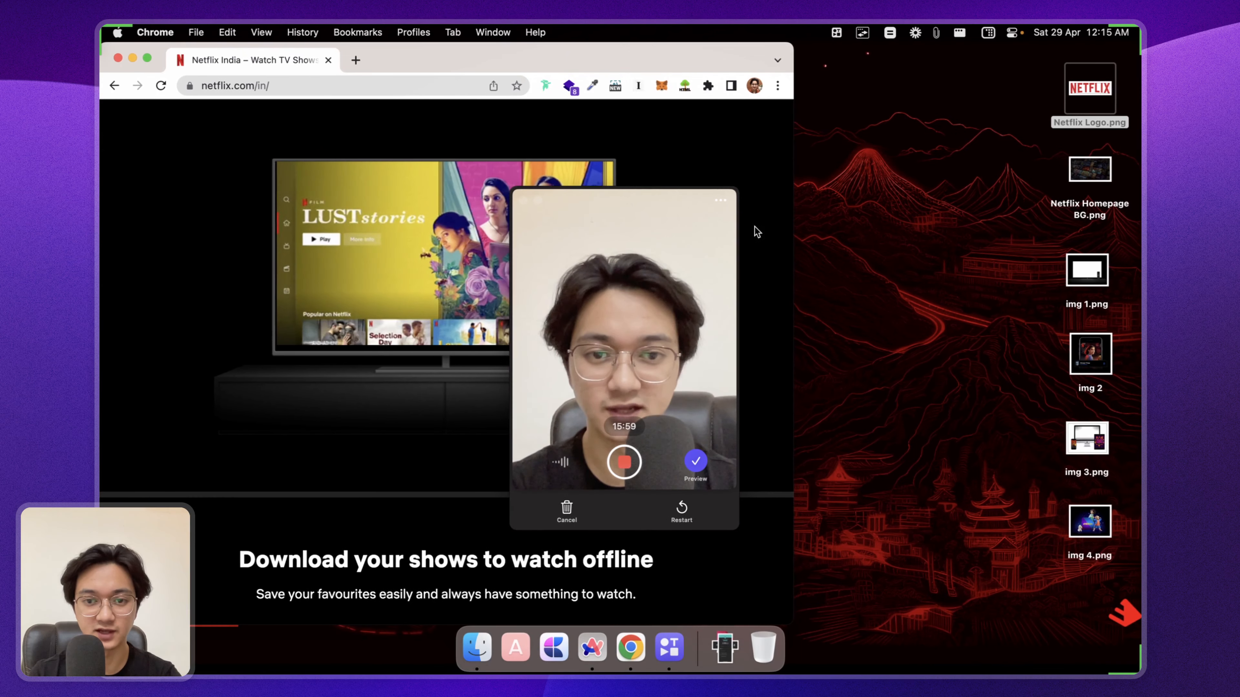
scroll(772, 227, up, 3)
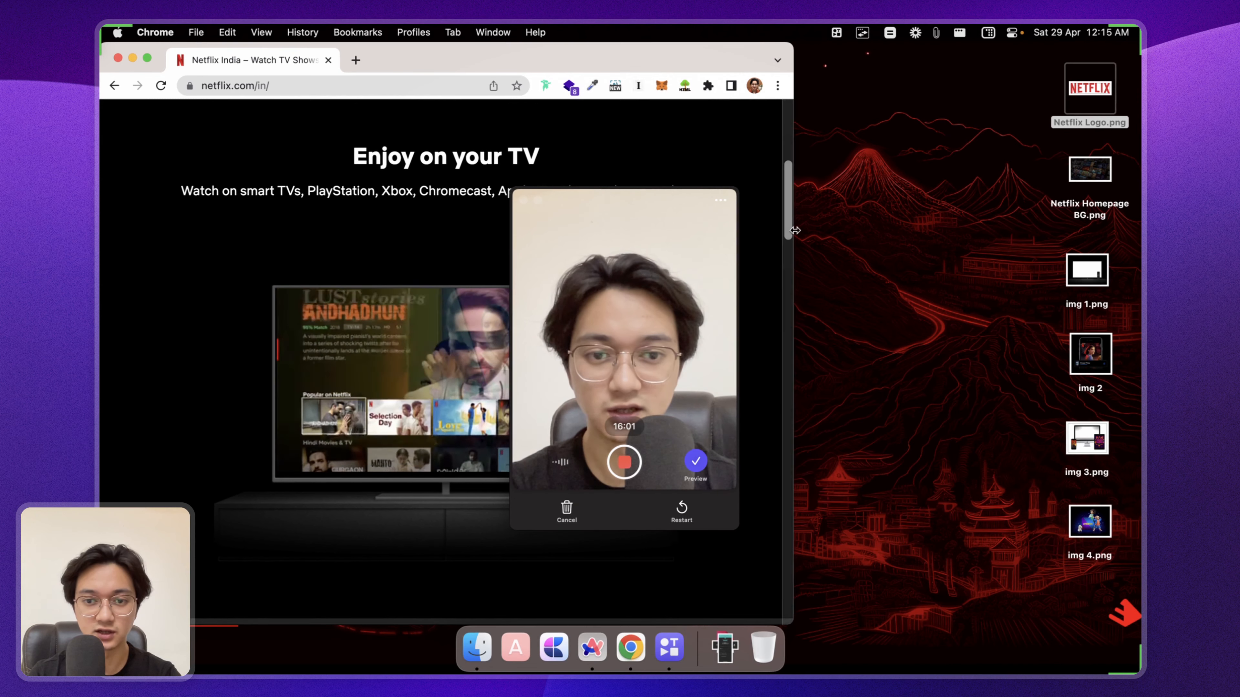
drag(795, 230, 460, 267)
key(ctrl+Right)
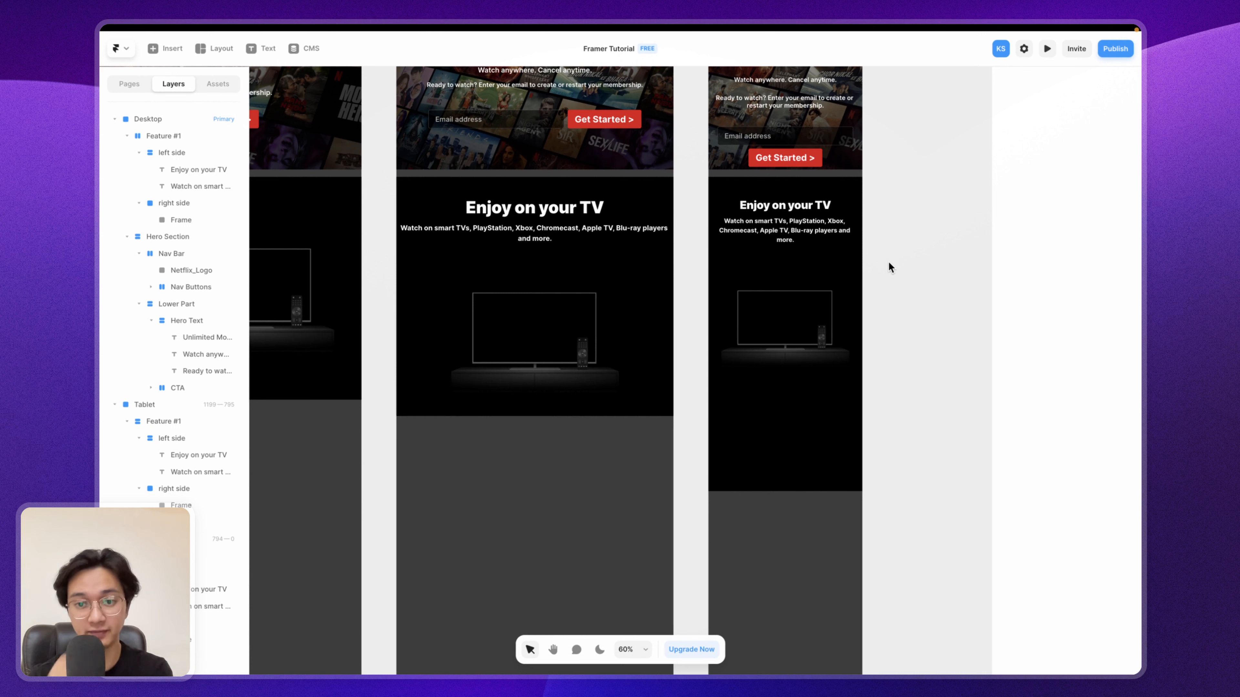
Step: Reduce the height of the phone's right side frame to about 354
click(772, 430)
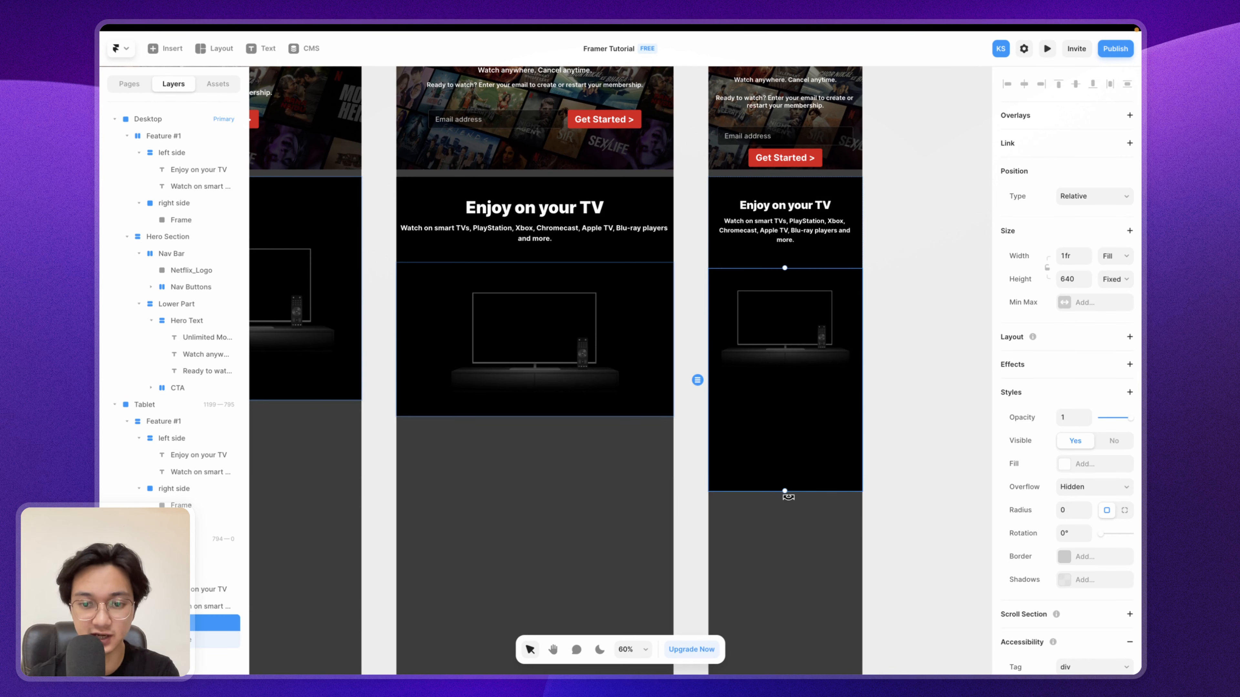
drag(786, 491, 803, 390)
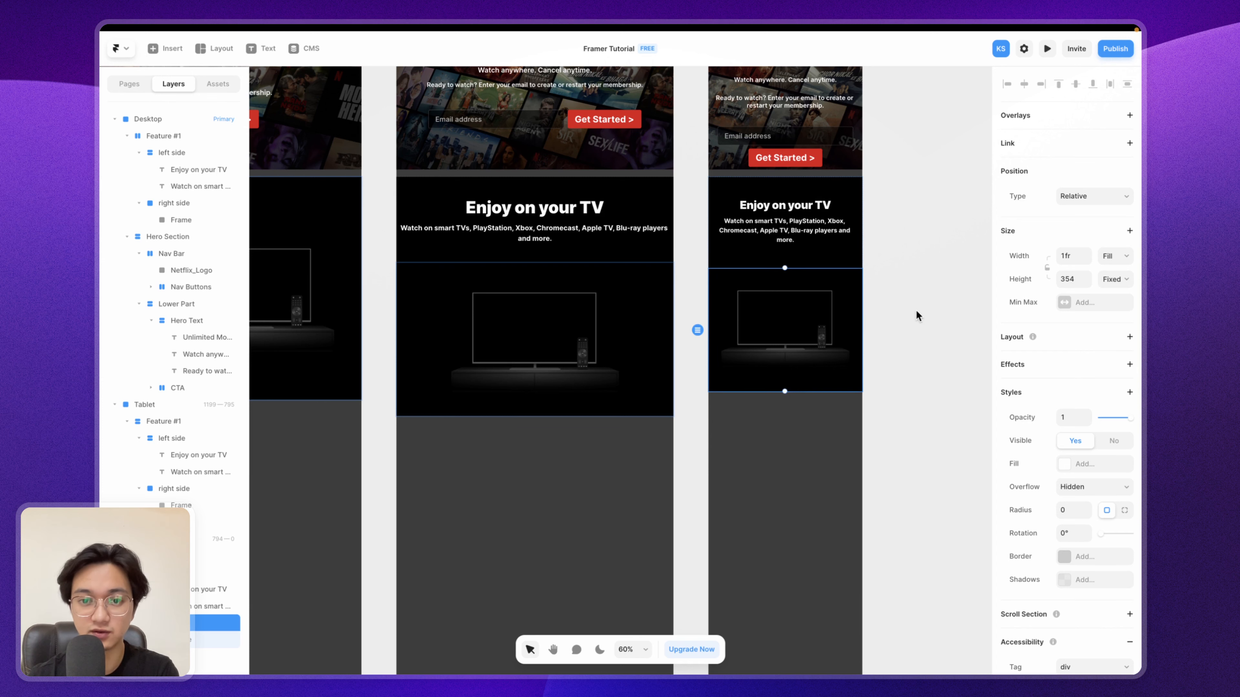
click(917, 309)
key(shift+1)
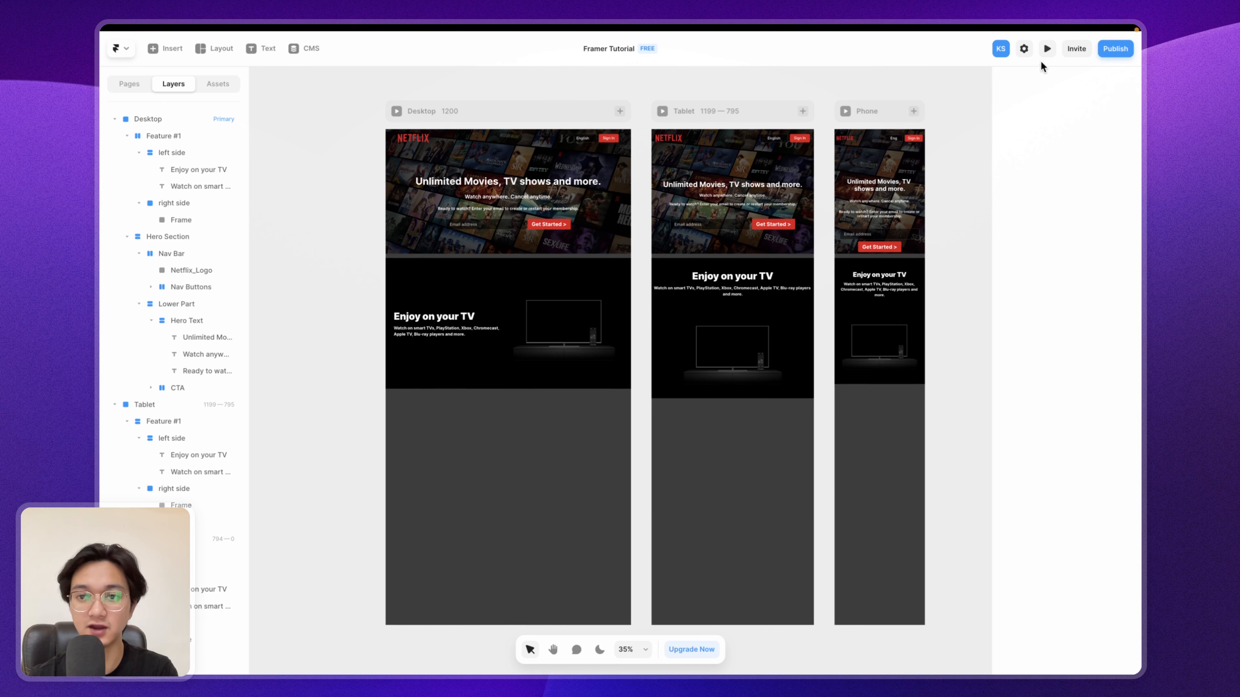
Step: Preview the "Enjoy on your TV" section in the desktop layout, widening the preview to about 1724, and return to the canvas
click(1046, 50)
scroll(878, 298, down, 6)
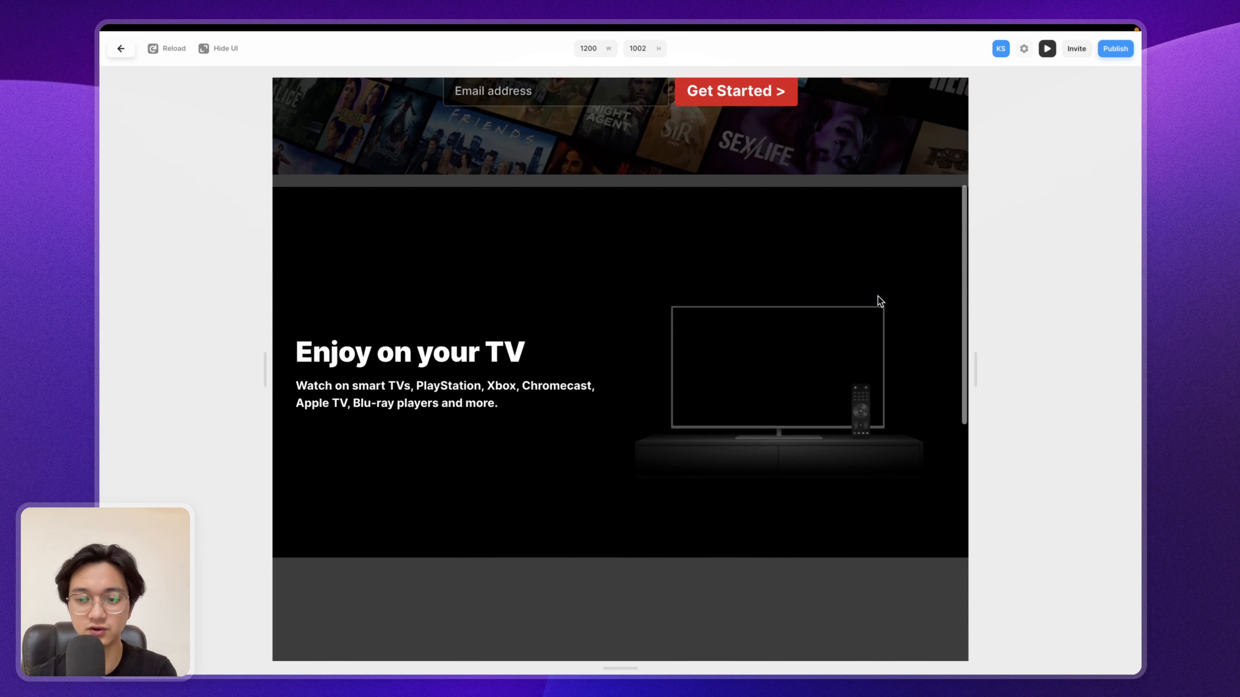
drag(972, 363, 1138, 408)
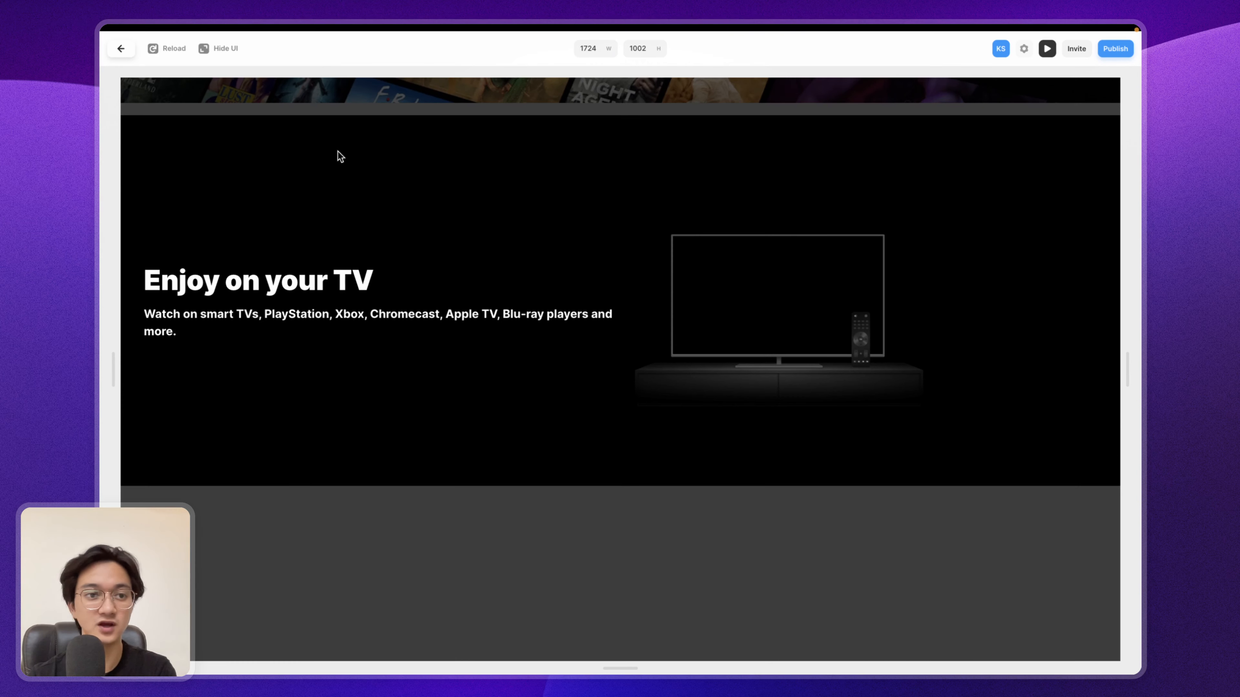
click(125, 55)
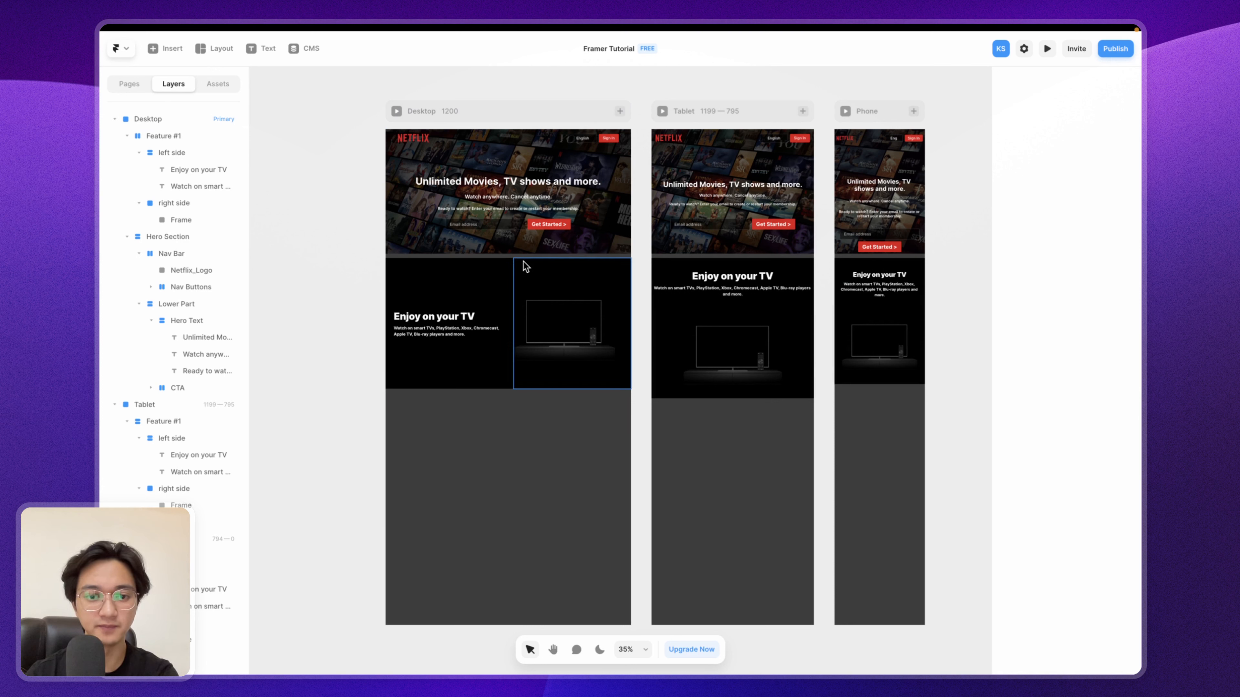
Step: Duplicate the desktop's Feature #1 section and place the copy directly below the original, leaving a narrow gap
click(510, 267)
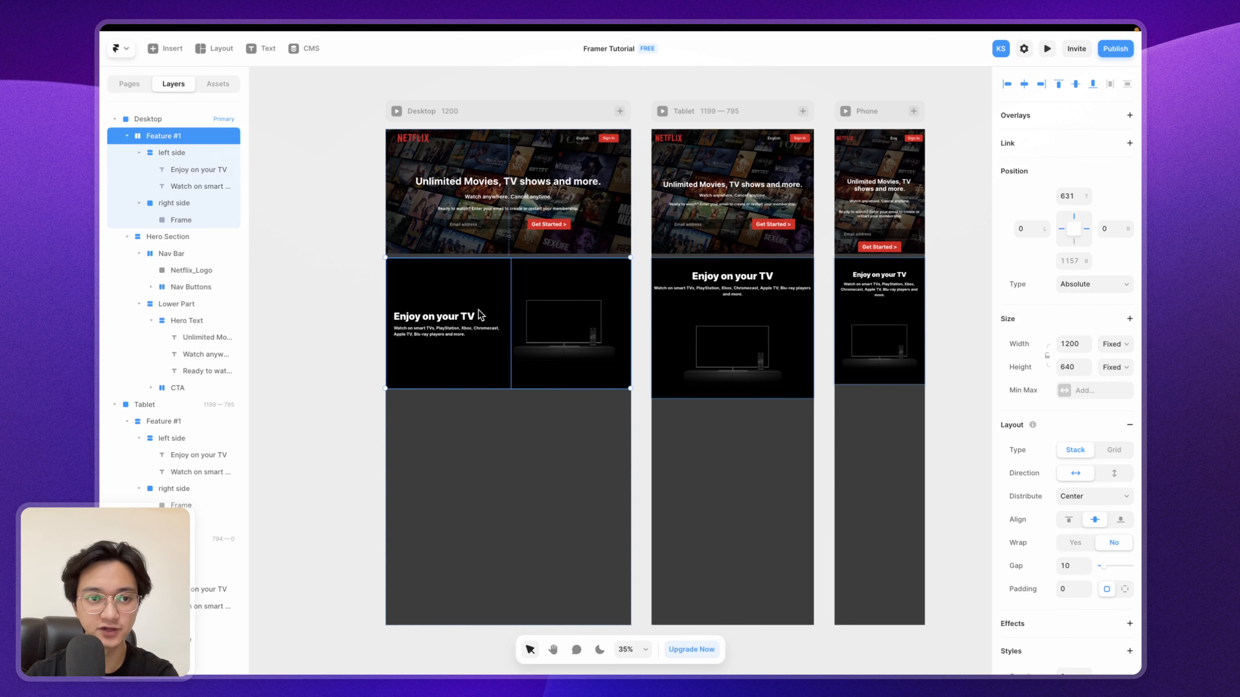
click(127, 137)
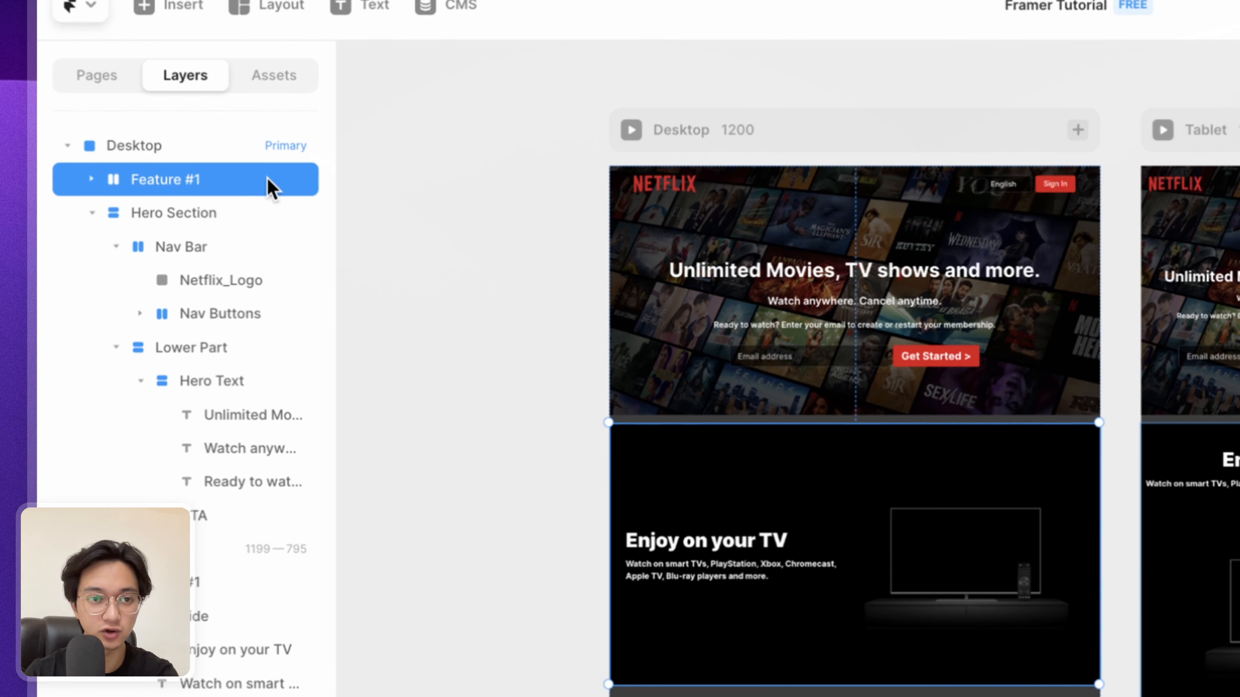
right_click(215, 138)
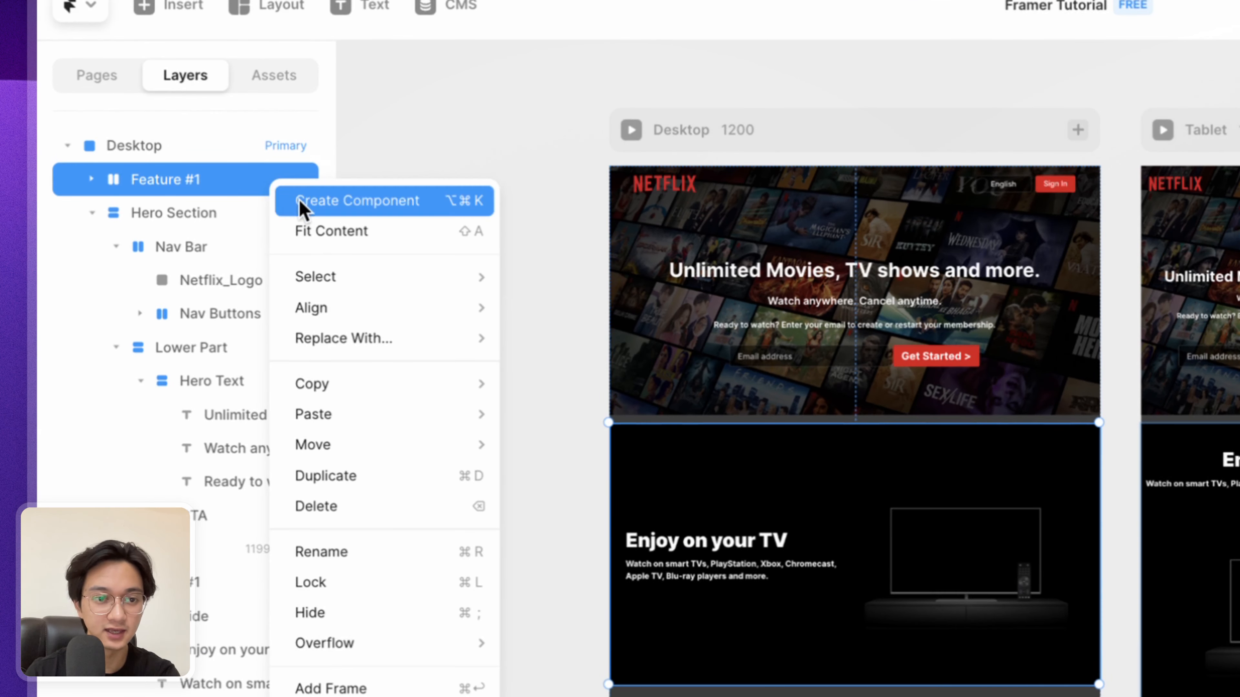
click(356, 488)
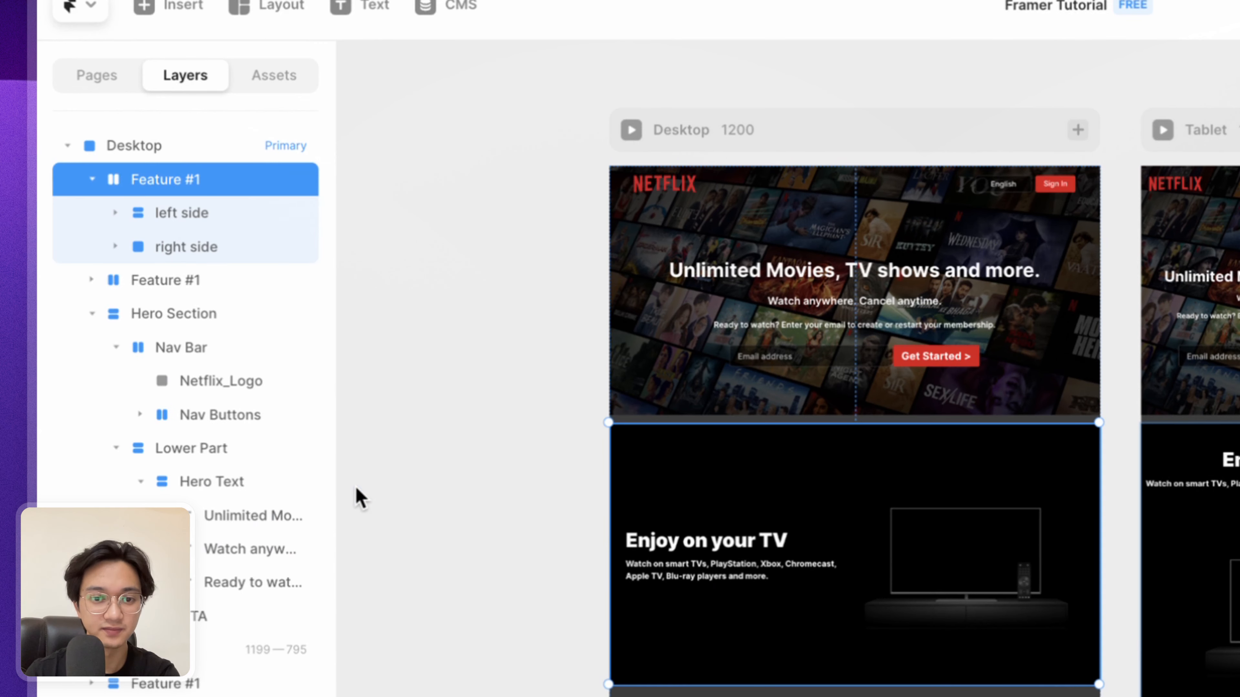
drag(846, 440, 849, 640)
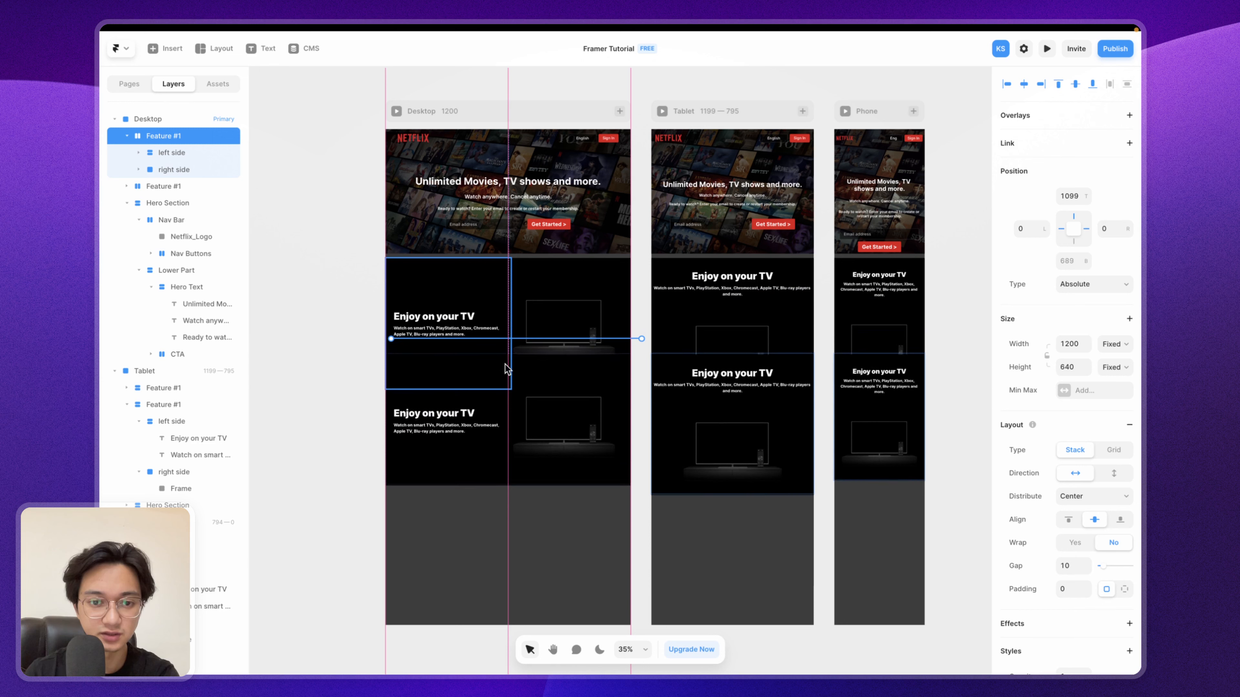
drag(506, 370, 506, 401)
click(639, 299)
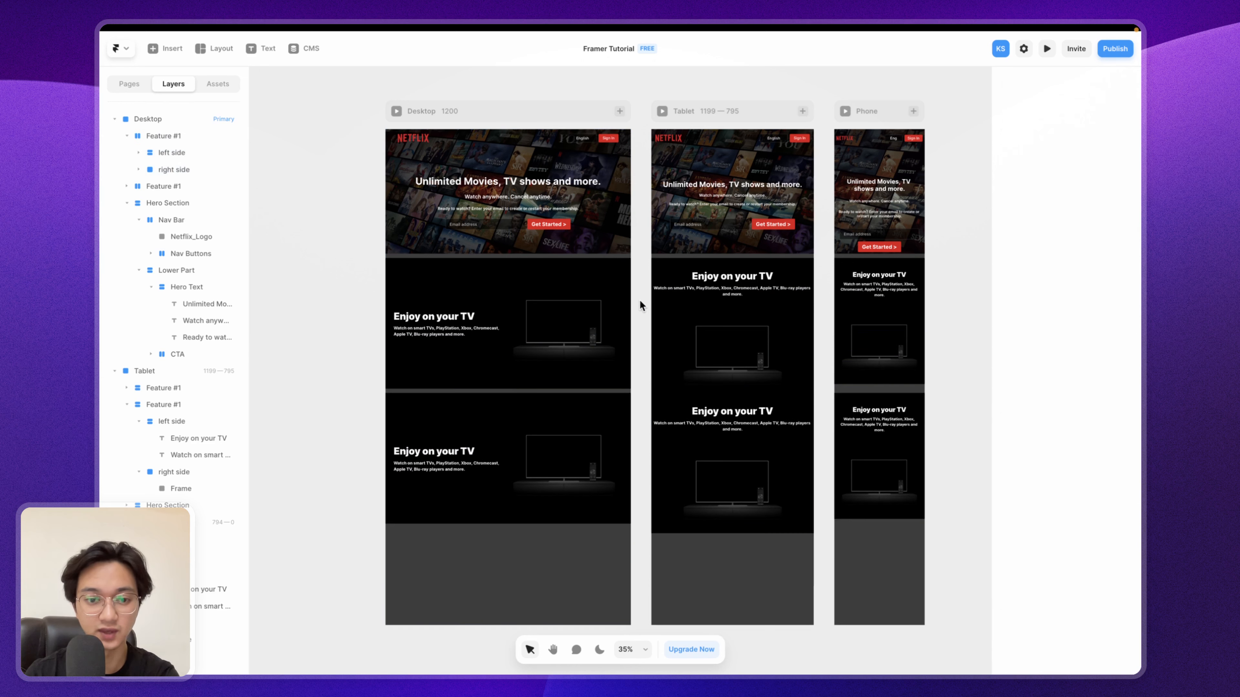
Step: Switch to the Netflix page in Chrome and examine the "Download your shows to watch offline" section's layout at full window width
scroll(446, 436, up, 2)
scroll(447, 436, down, 3)
key(ctrl+Left)
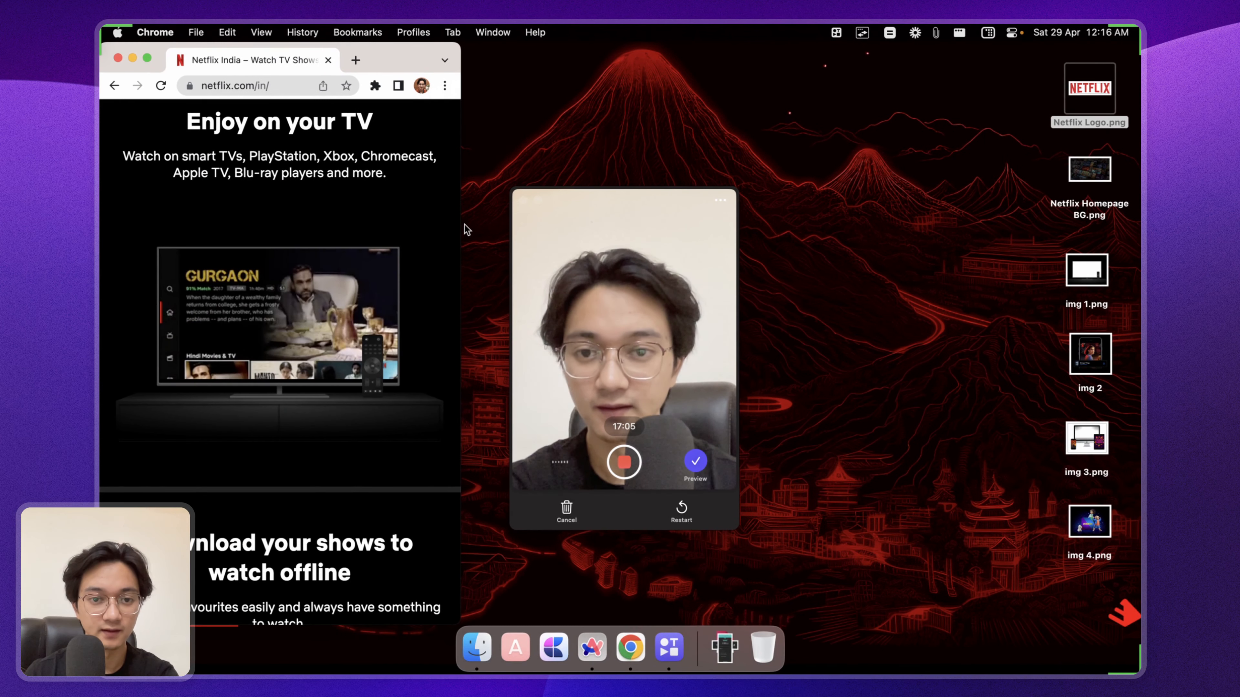
drag(460, 227, 1141, 244)
scroll(972, 289, down, 3)
scroll(972, 289, up, 3)
scroll(972, 296, down, 5)
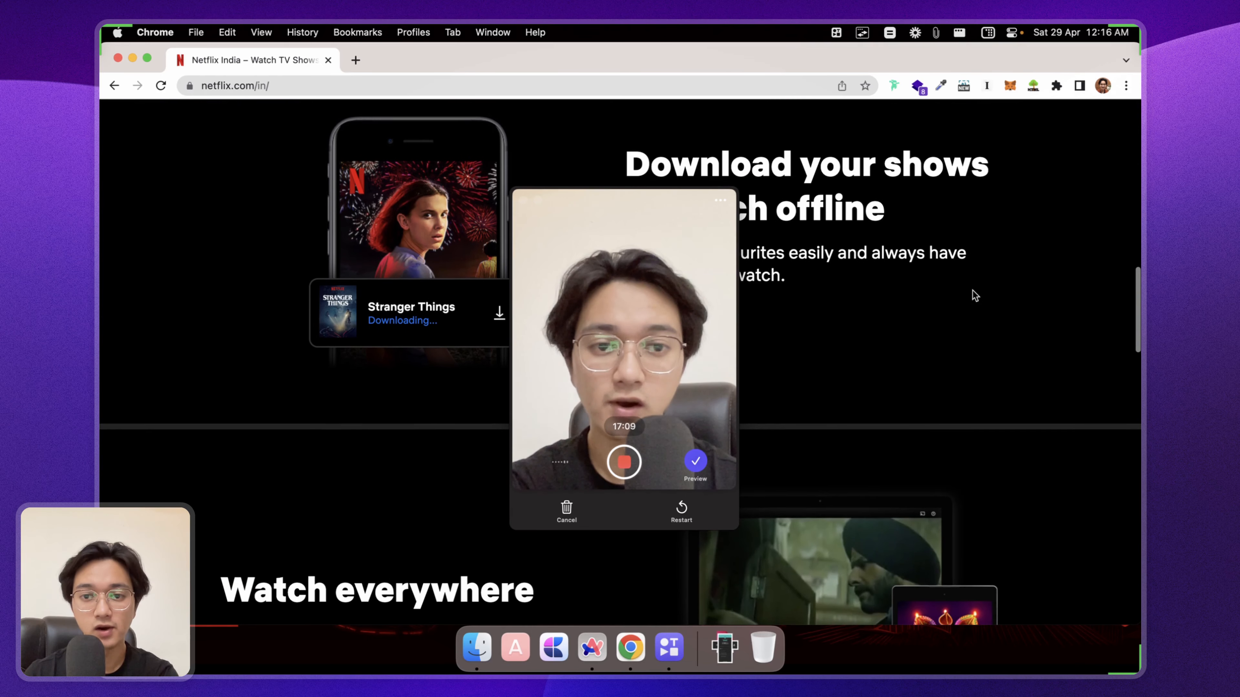
Step: Copy the "Download your shows to watch offline" heading from the Netflix page and switch back to Framer
drag(623, 116, 948, 171)
key(super+c)
key(ctrl+Right)
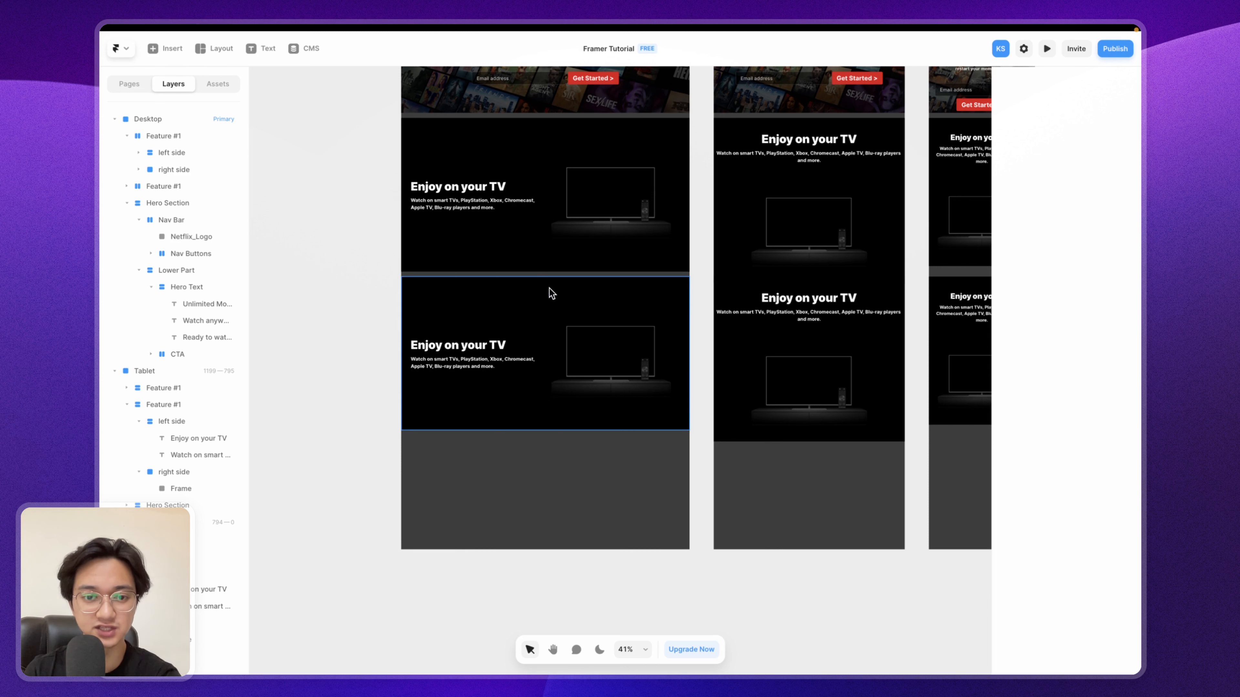
Step: Reorder the duplicated desktop Feature #1 section so its left side text stack comes after the right side image frame
click(549, 292)
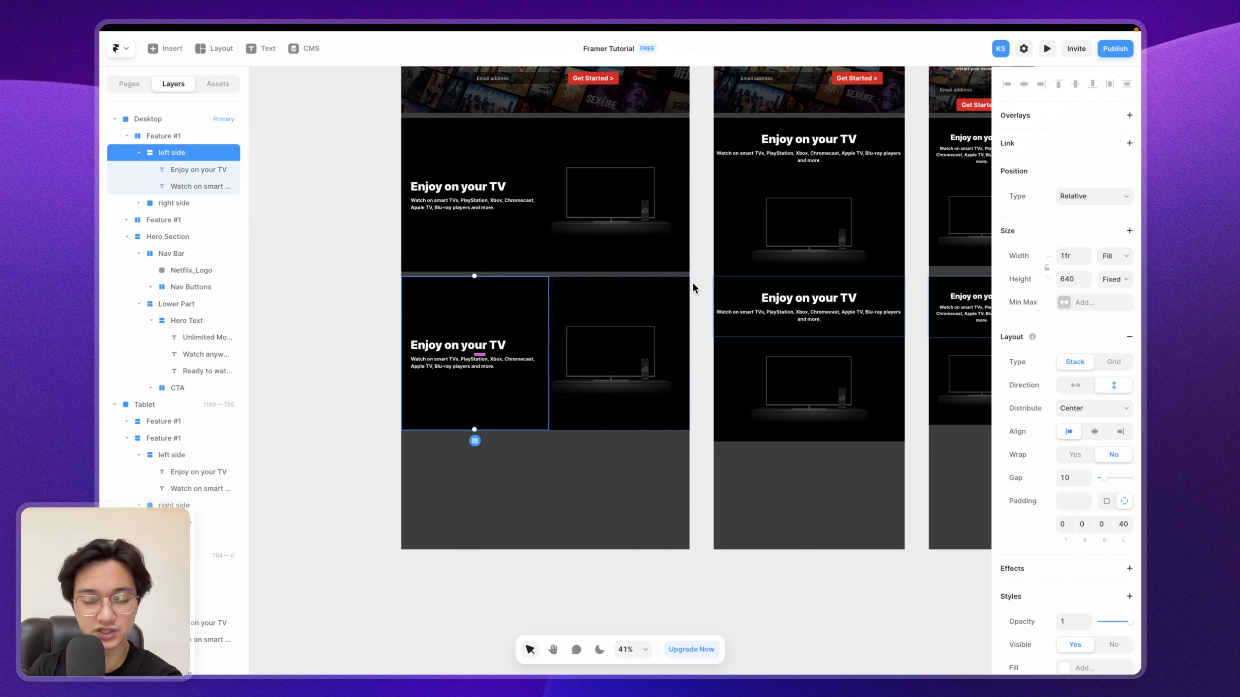
key(Right)
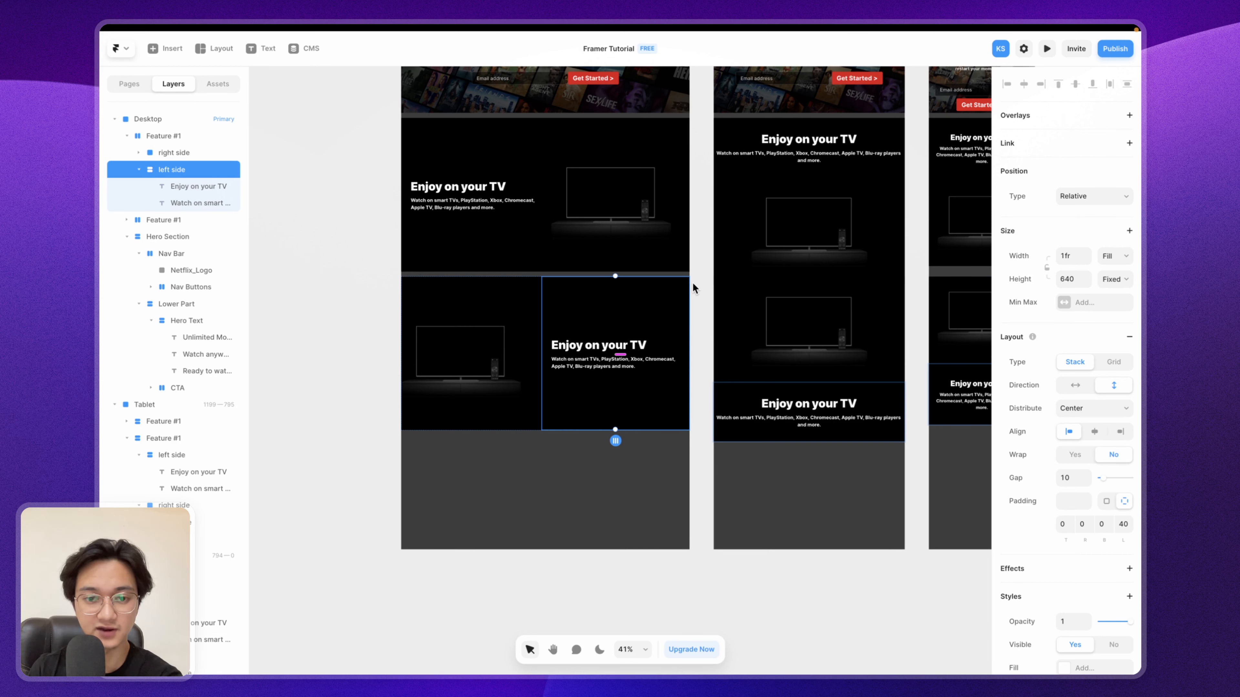
key(Left)
key(Right)
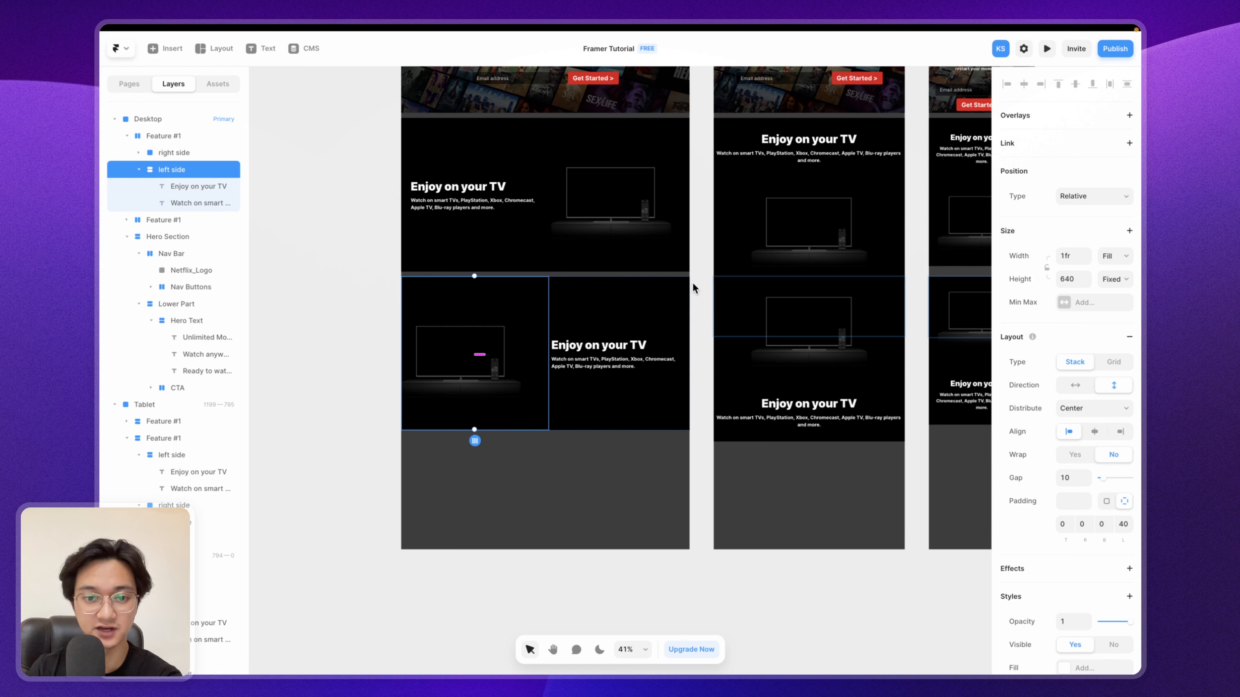
key(Left)
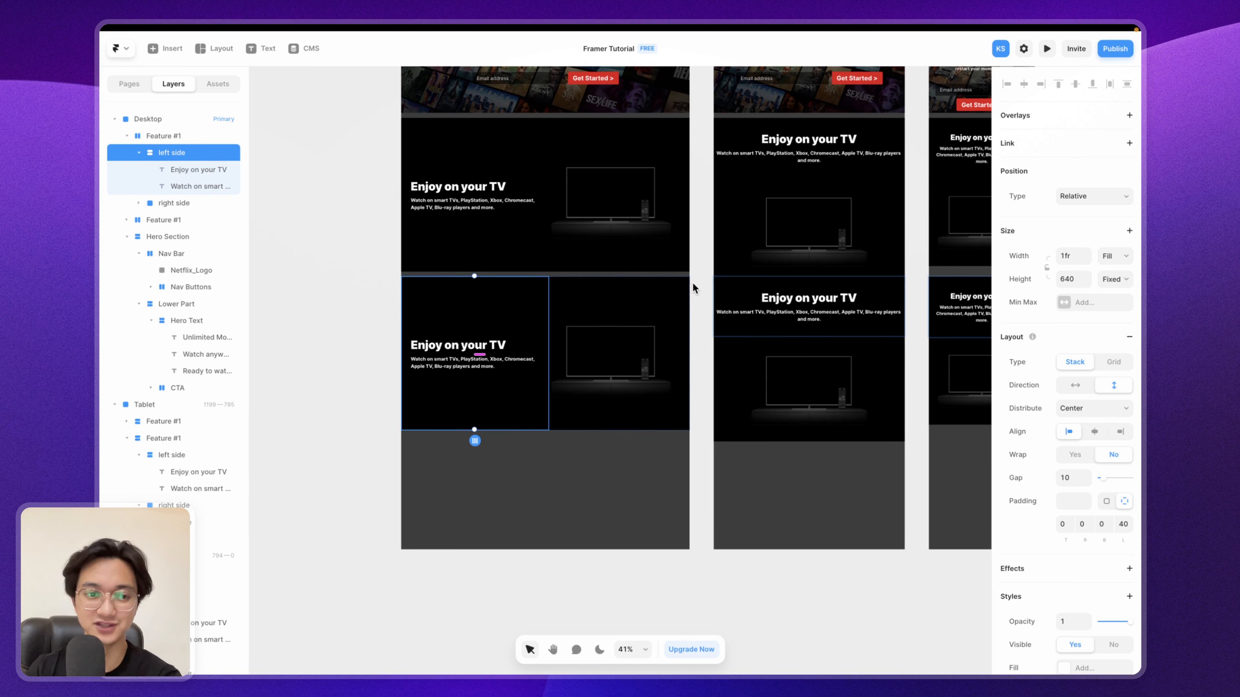
key(Right)
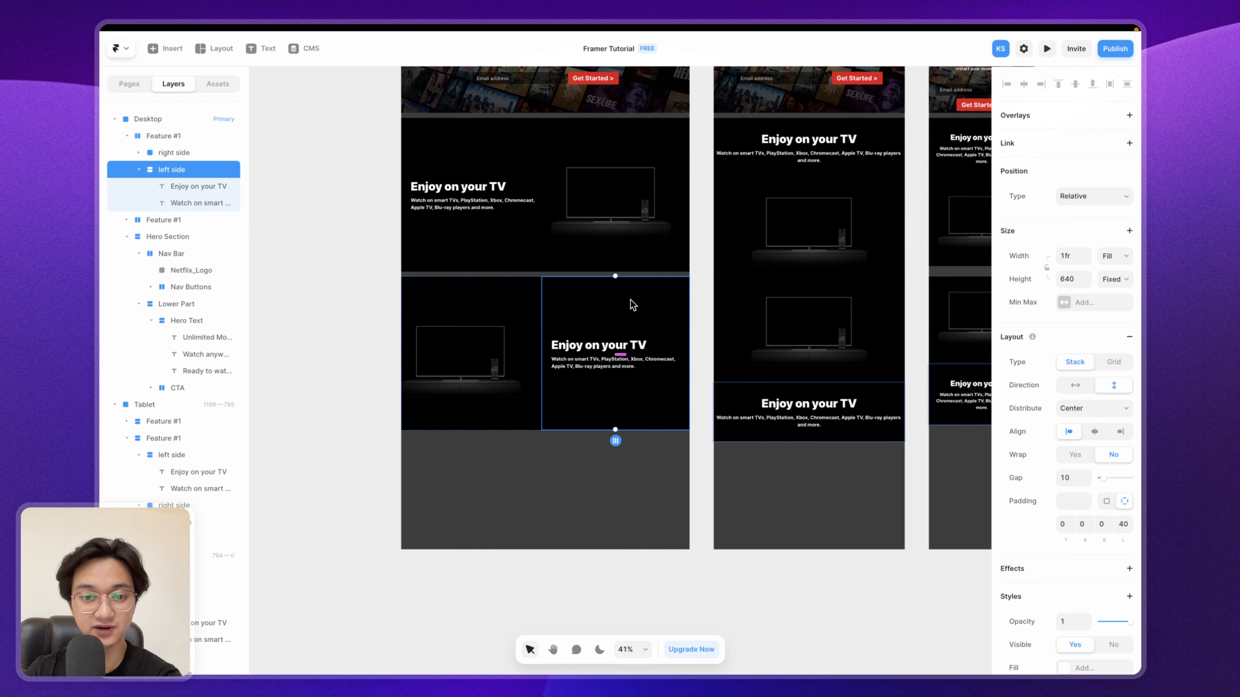
click(702, 295)
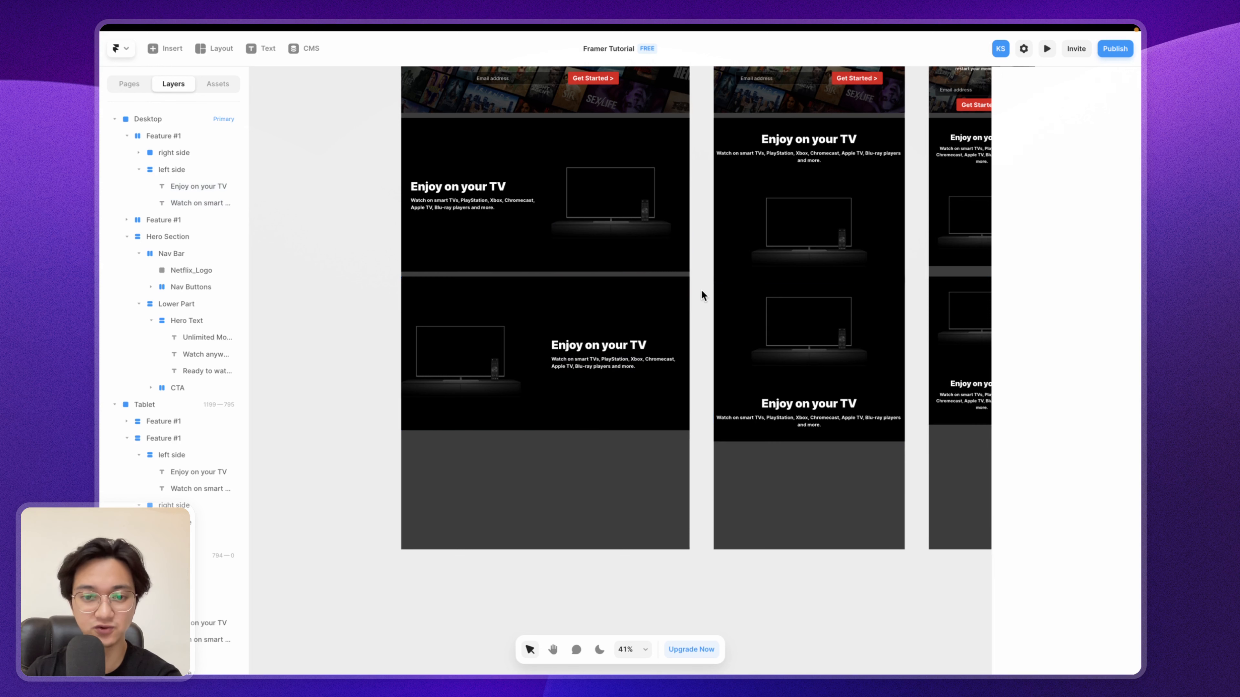
Step: Replace the duplicated desktop section's heading with the copied "Download your shows to watch offline" text and set its width to Fill
scroll(607, 345, up, 5)
triple_click(602, 345)
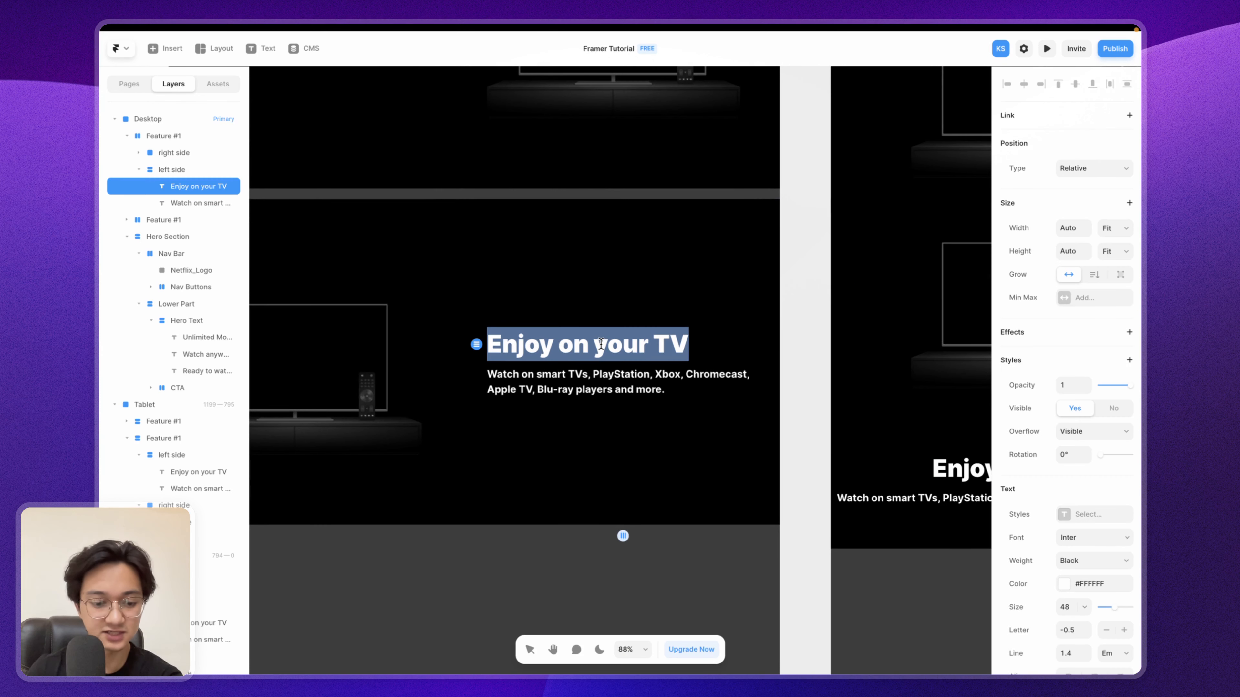
key(ctrl+v)
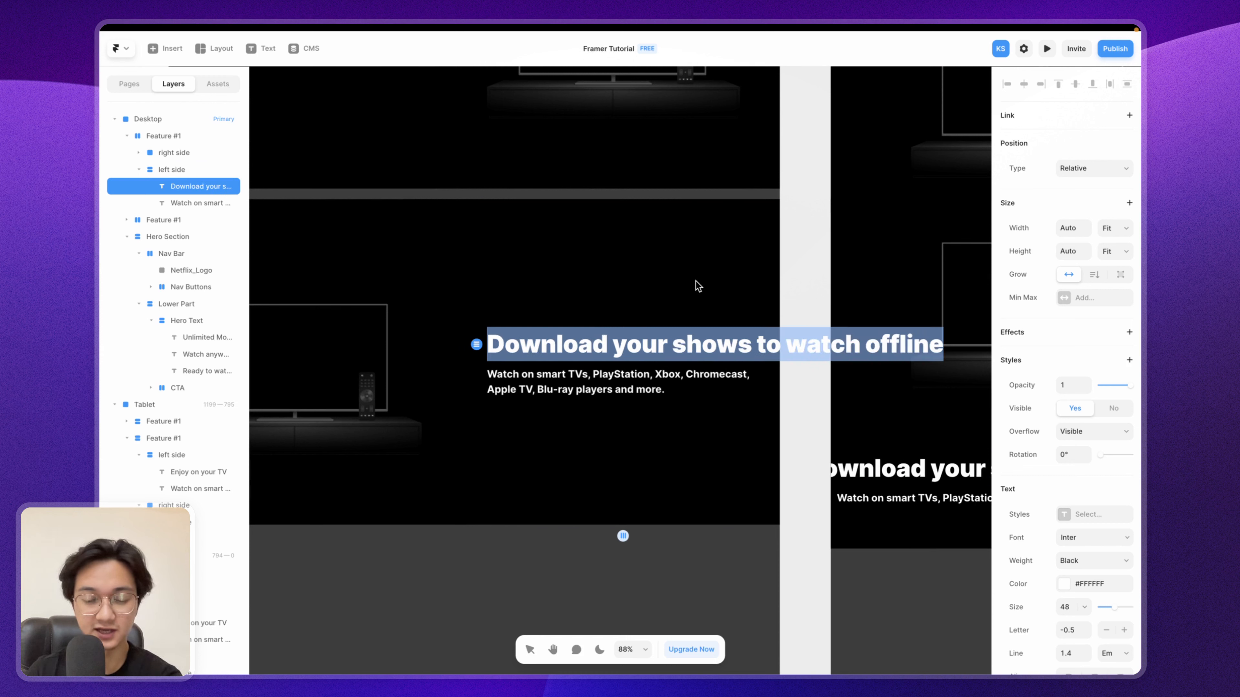
key(Escape)
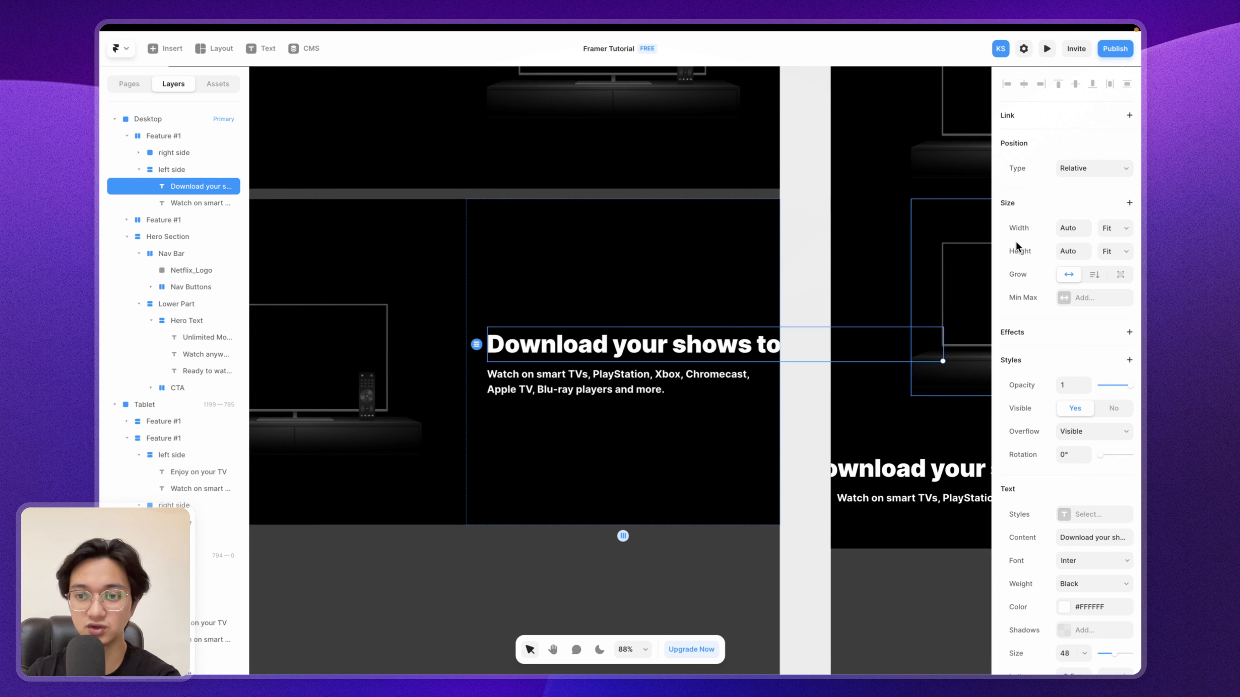
click(1119, 229)
click(1118, 219)
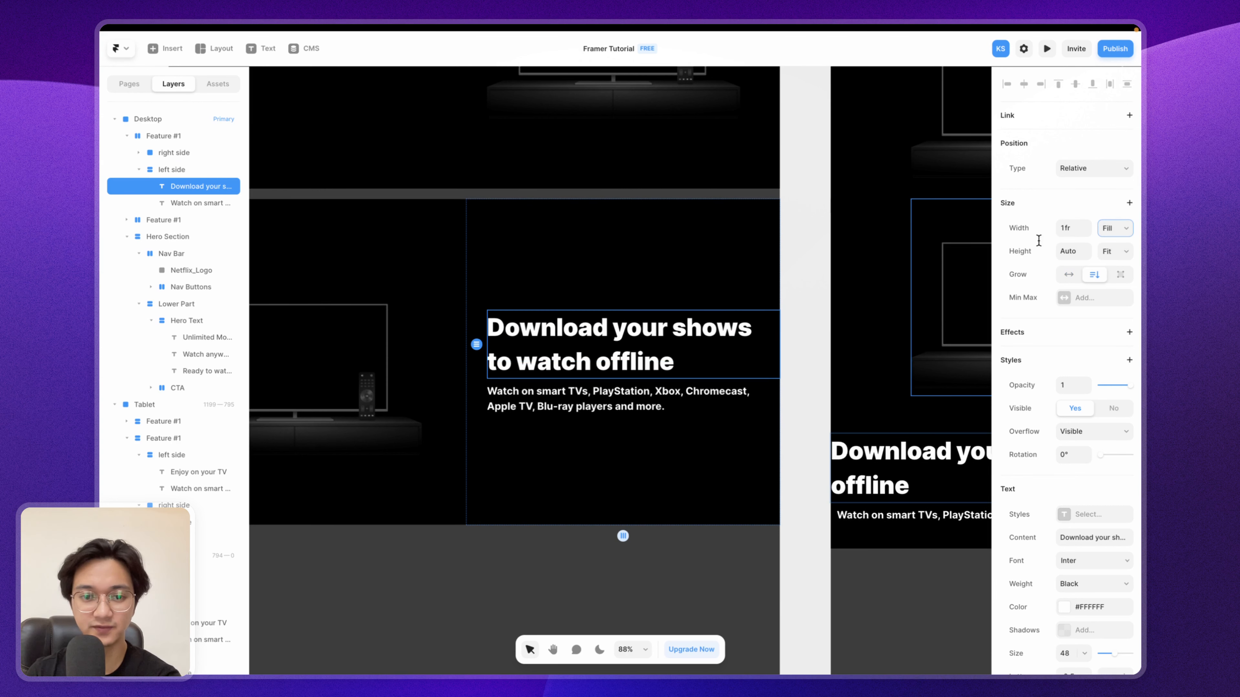
Step: Set the "Download your shows to watch offline" text stack's left padding to 0 and its right padding to 40 on desktop
click(561, 407)
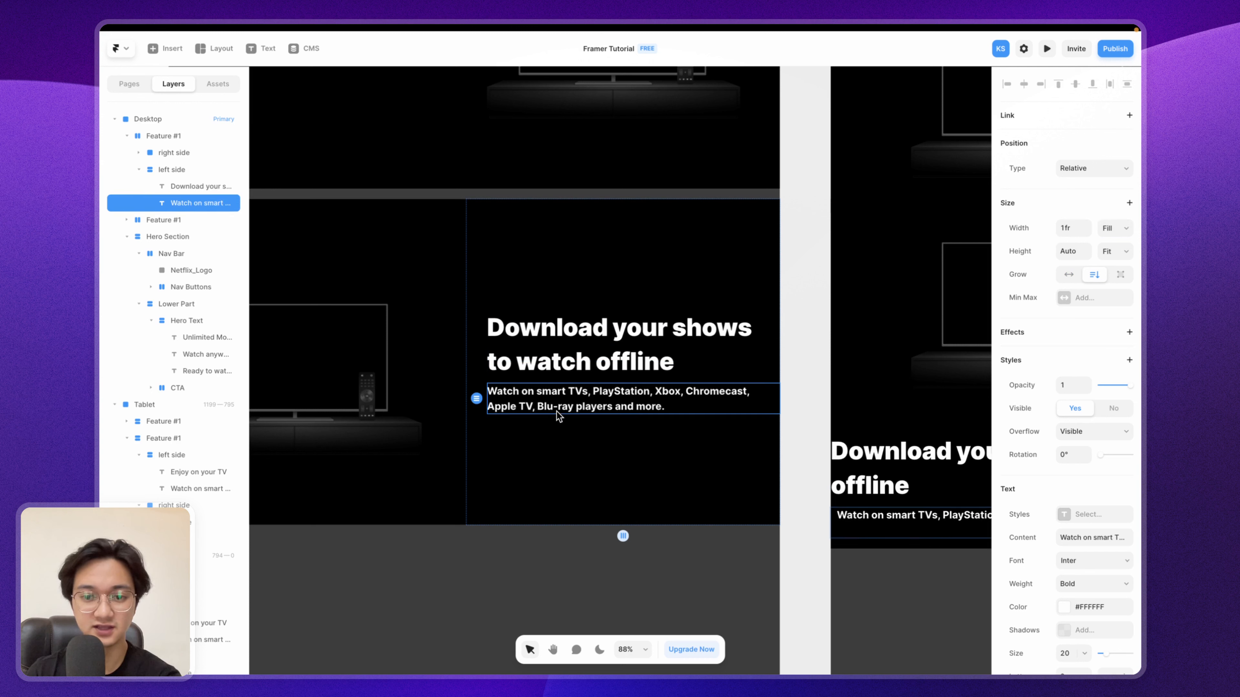
click(655, 287)
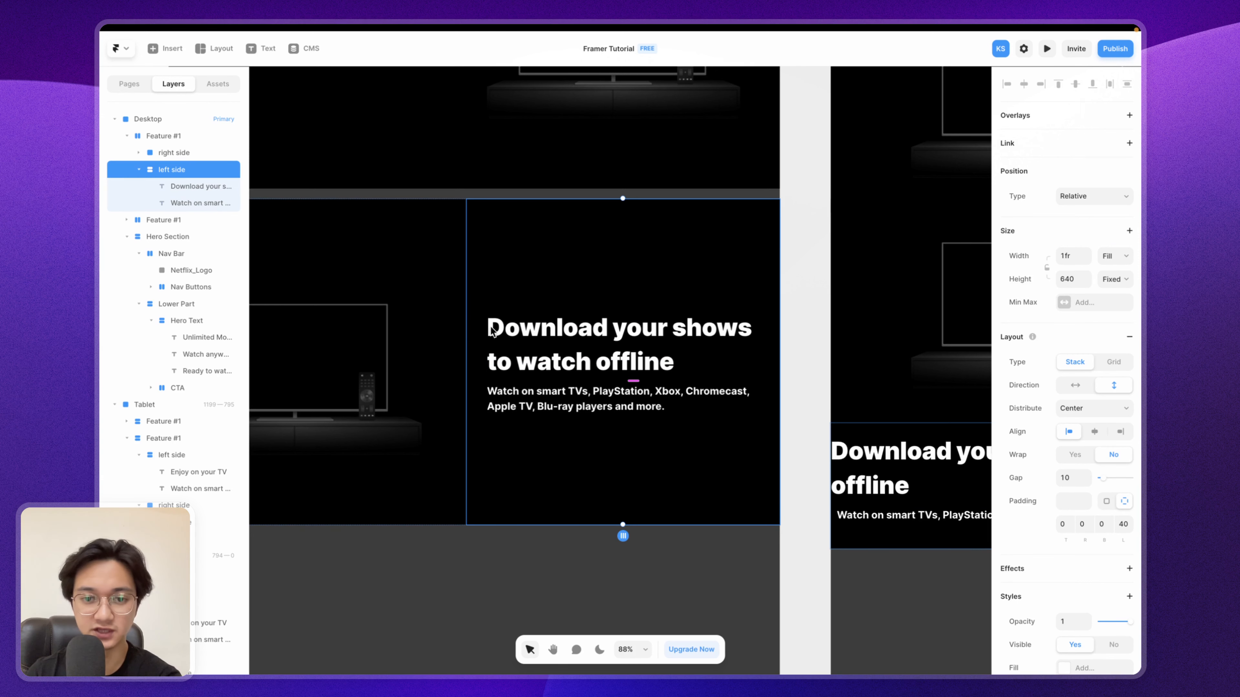
scroll(490, 328, up, 5)
scroll(490, 328, left, 5)
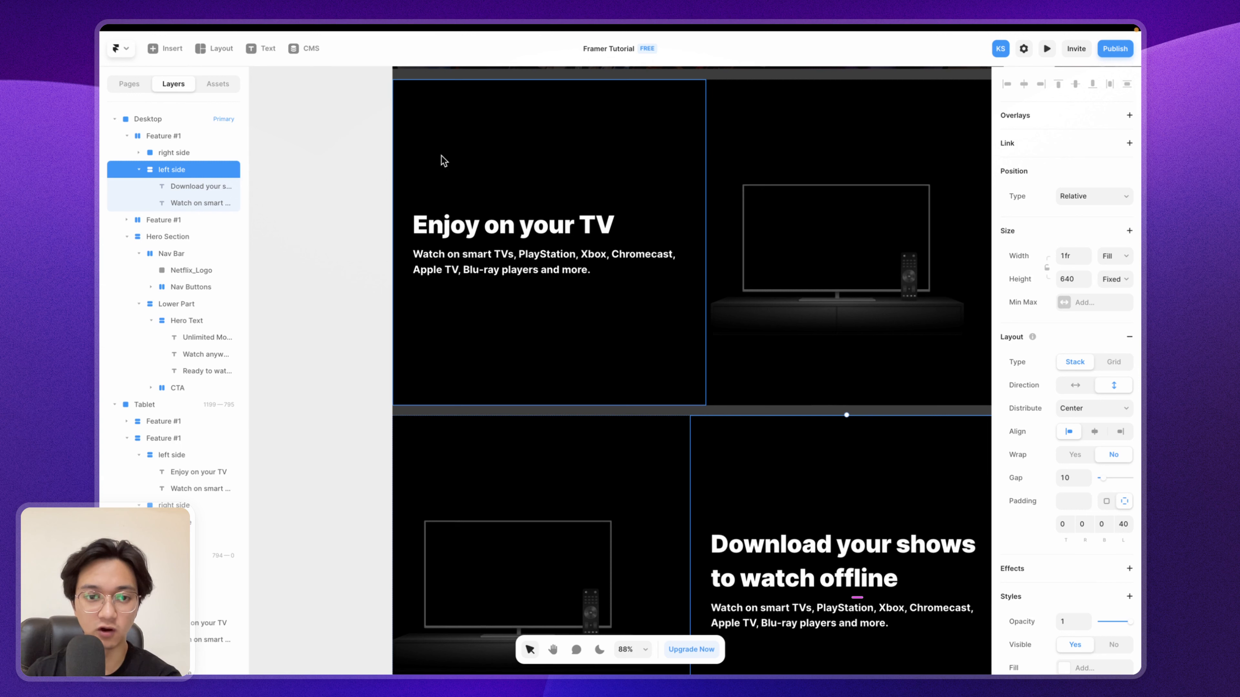
scroll(482, 140, down, 3)
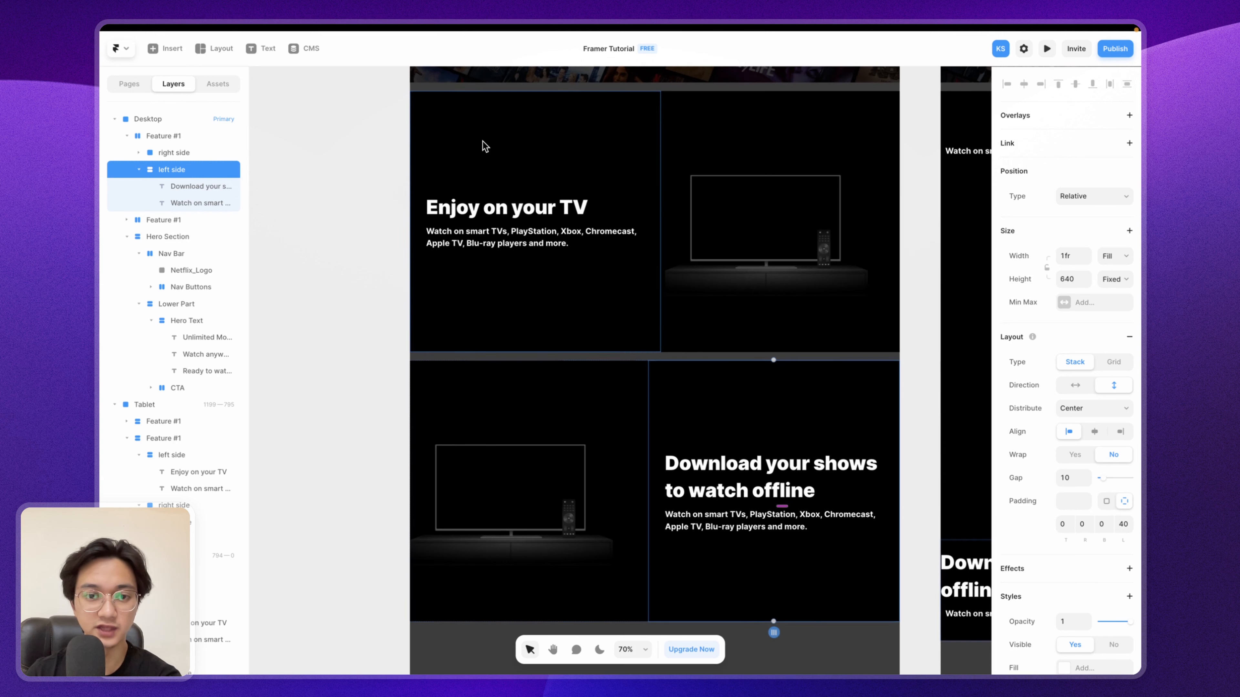
scroll(529, 188, down, 2)
scroll(530, 188, right, 3)
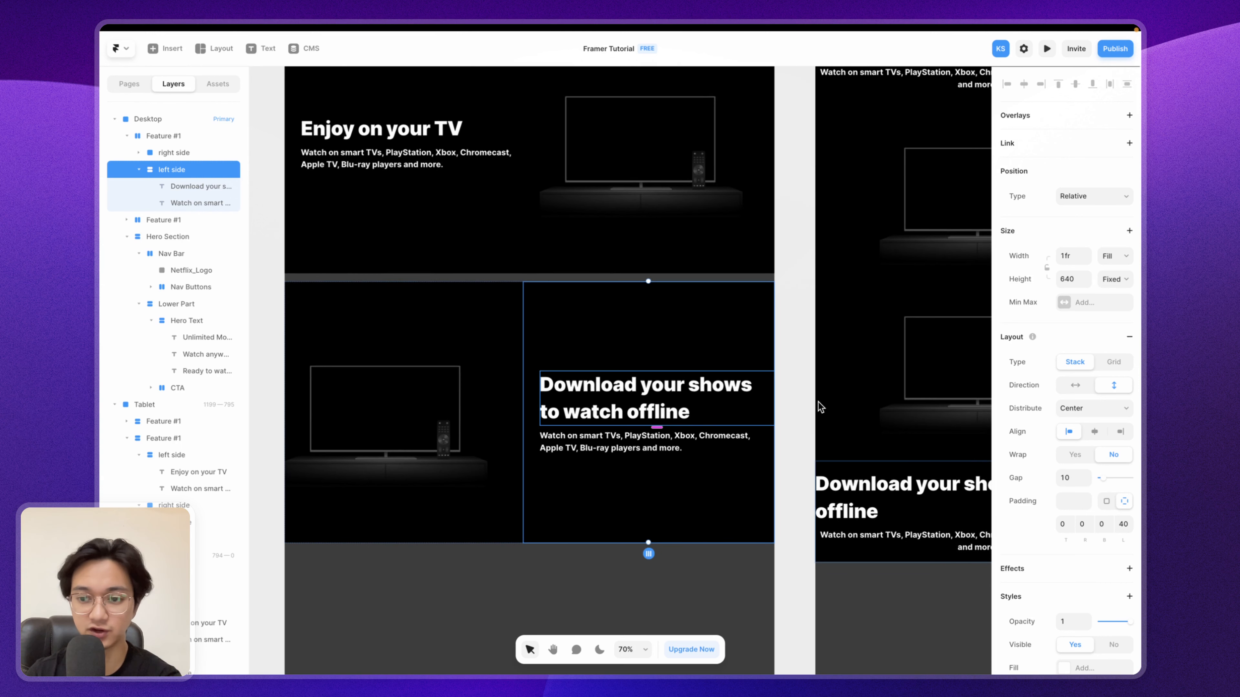
click(1124, 523)
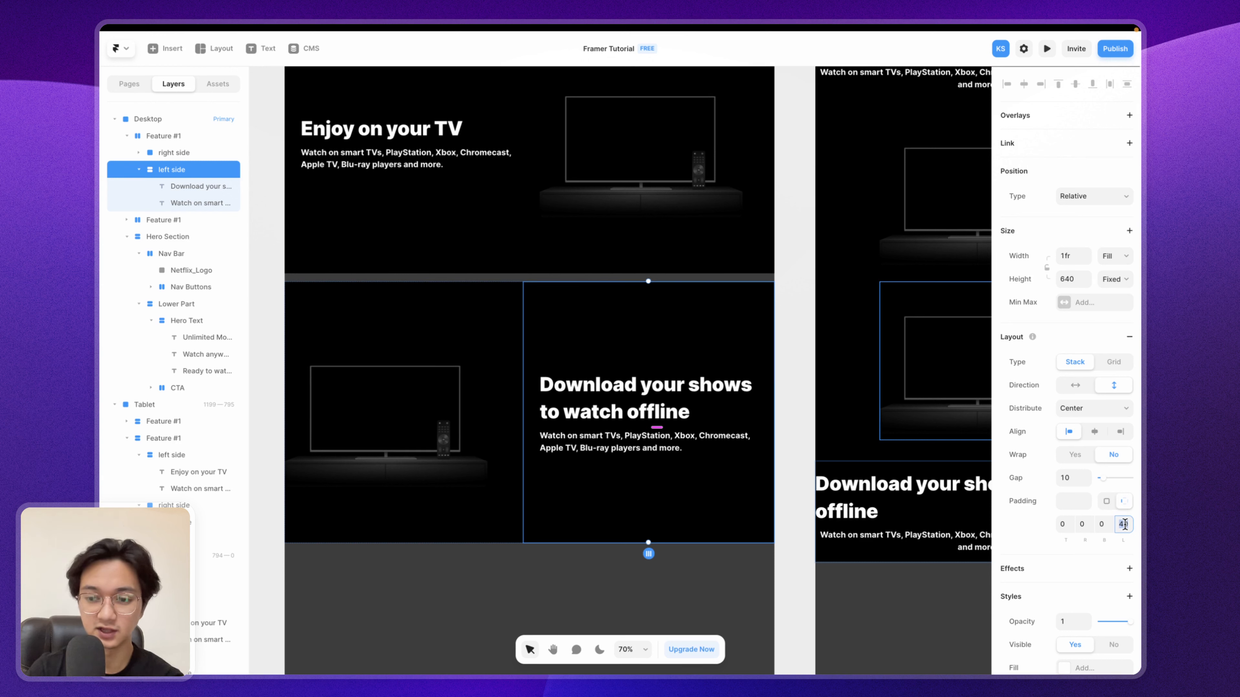
text(0)
key(Return)
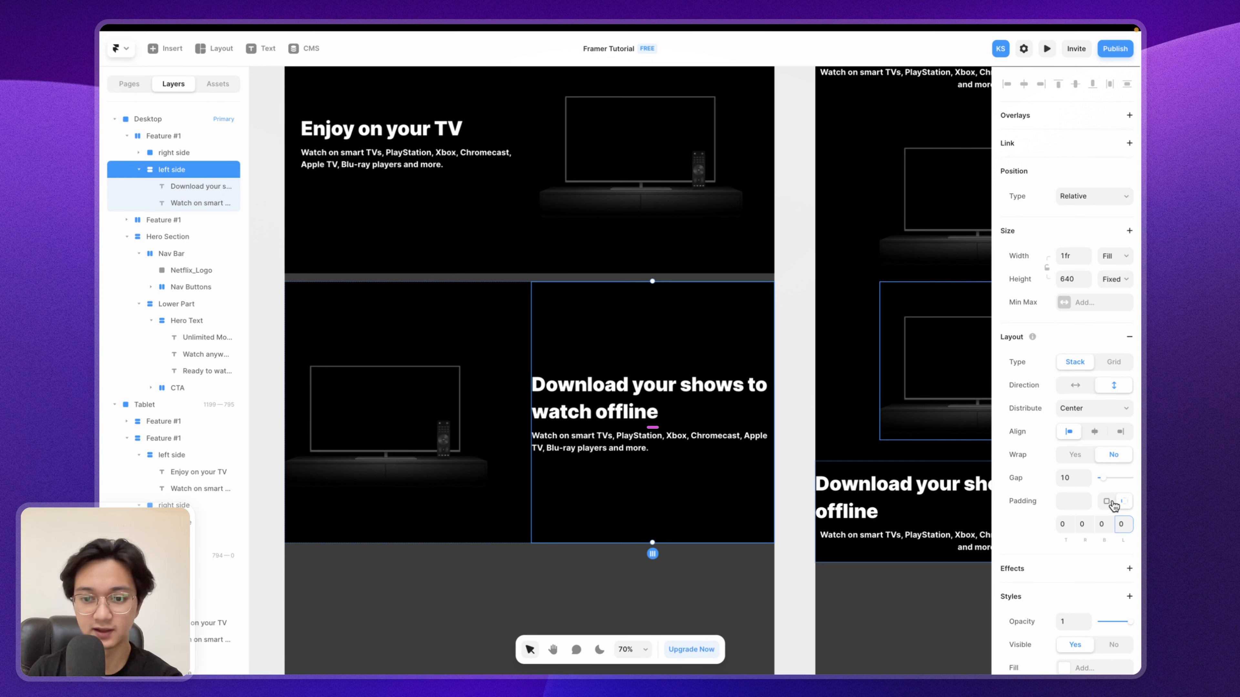
click(1086, 523)
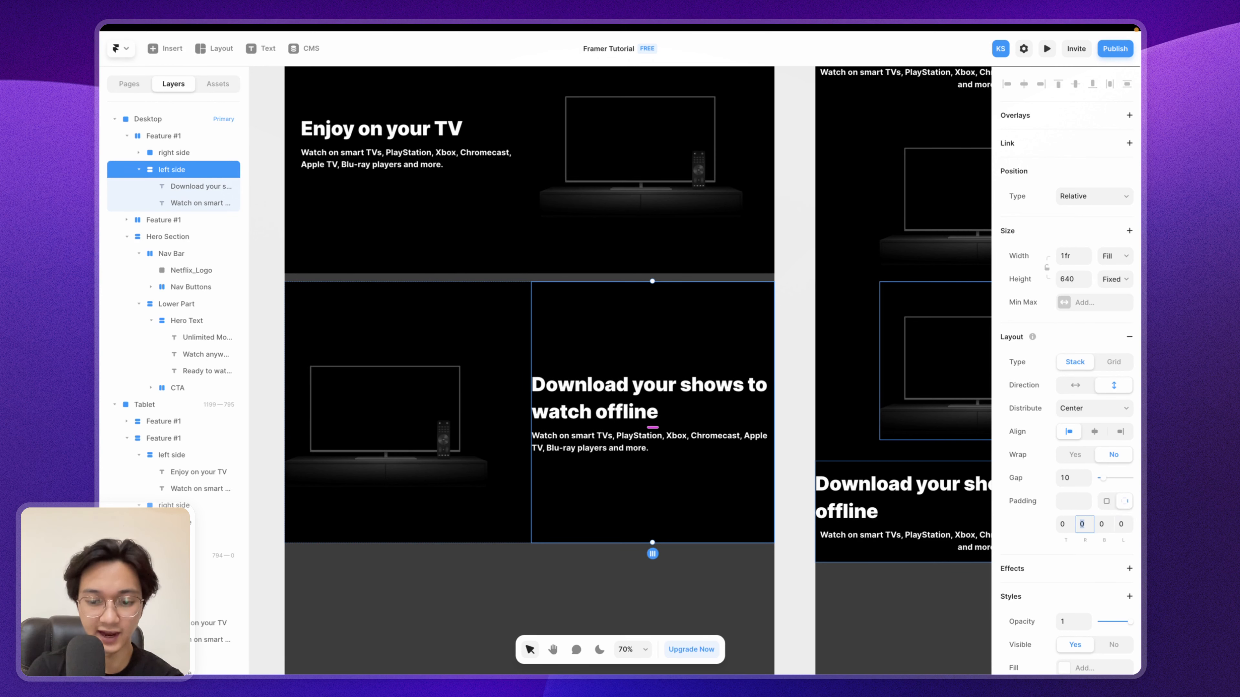
text(40)
key(Return)
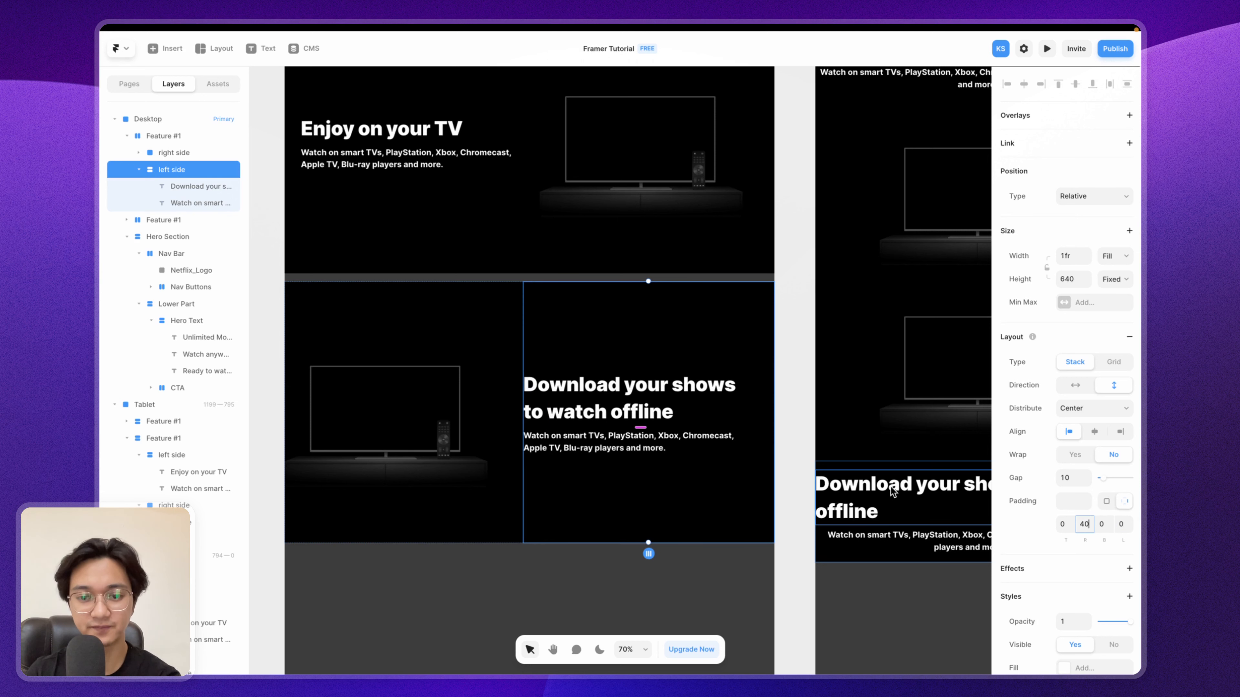
click(795, 389)
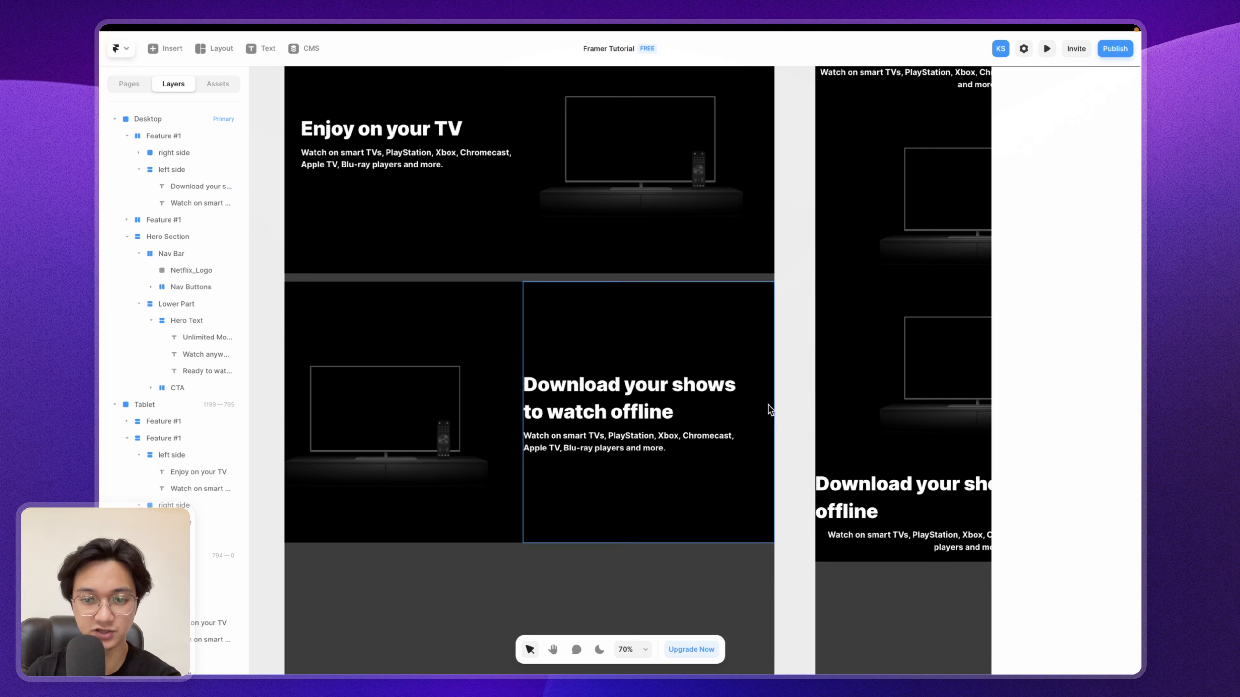
Step: Pin the duplicated desktop section's TV image frame to its container's right edge with a right offset of 0
scroll(742, 405, left, 5)
click(524, 401)
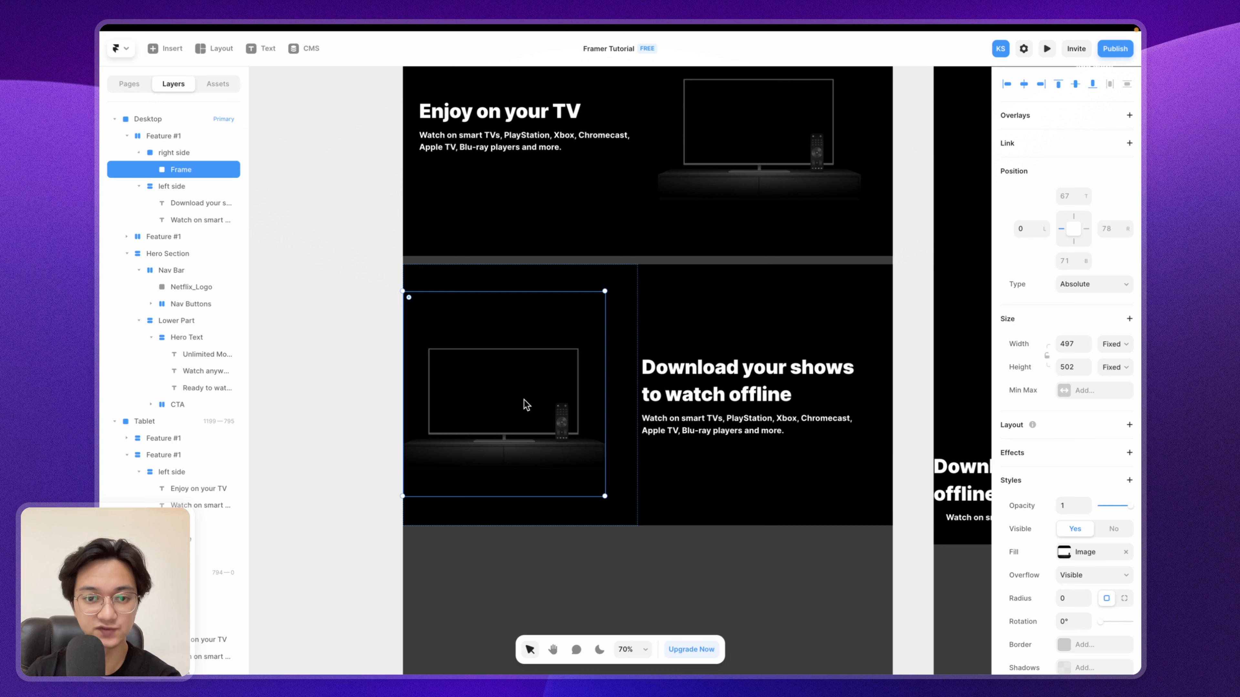
drag(520, 396, 546, 399)
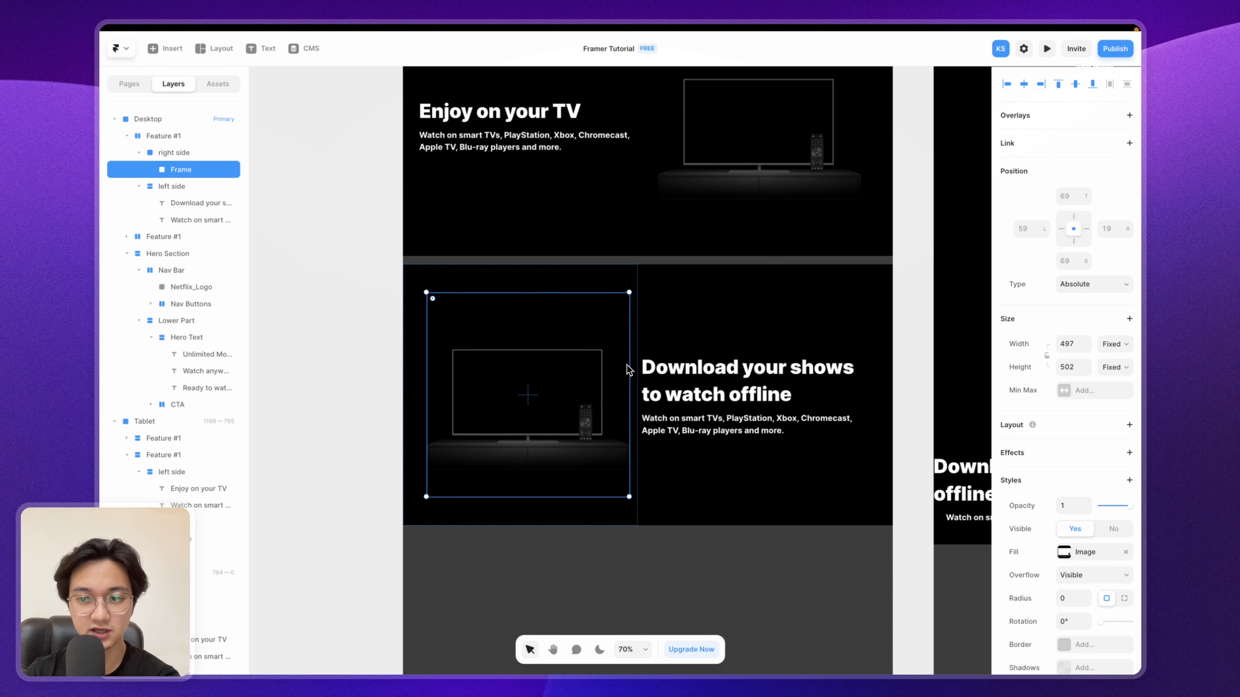
click(1087, 229)
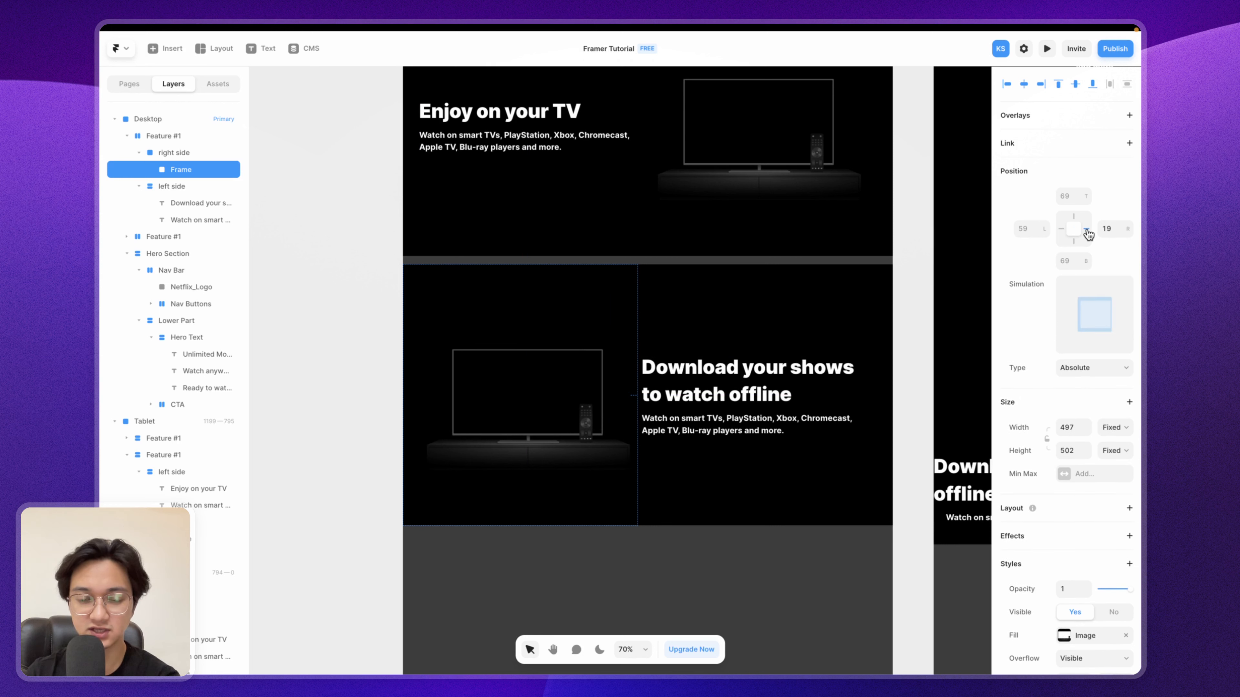
click(1107, 227)
key(Return)
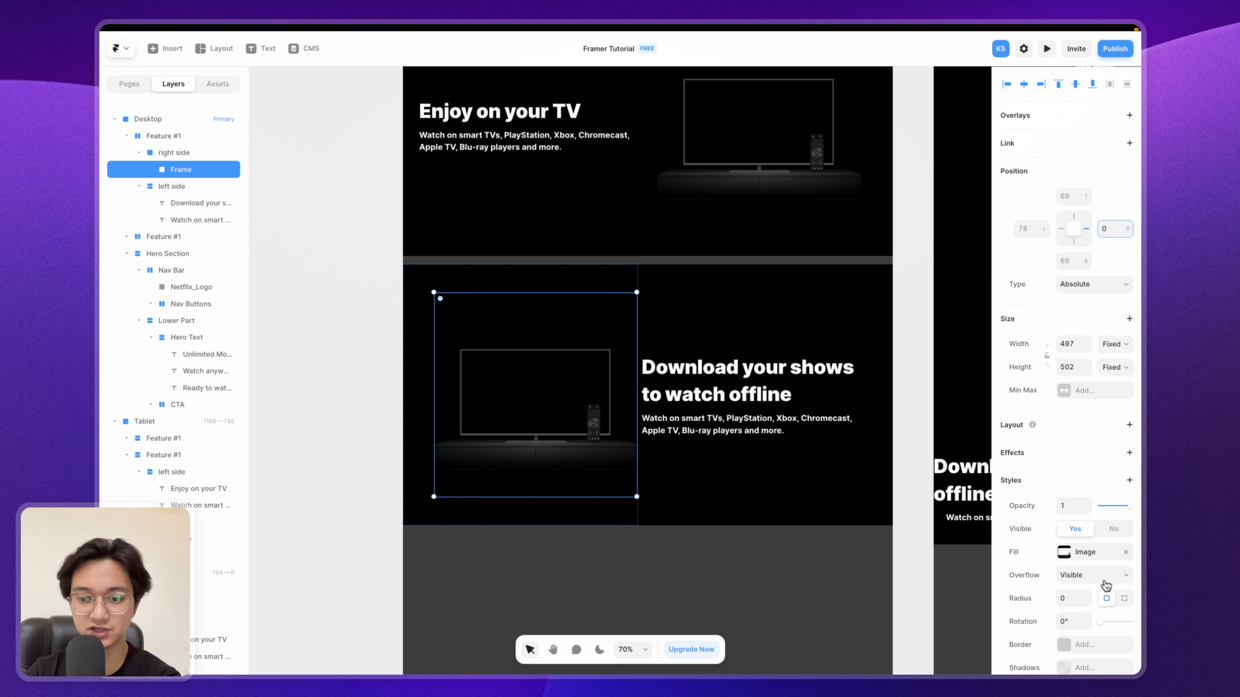
Step: Replace the duplicated desktop section's TV image fill with the img 2 file from the Desktop folder
click(1064, 554)
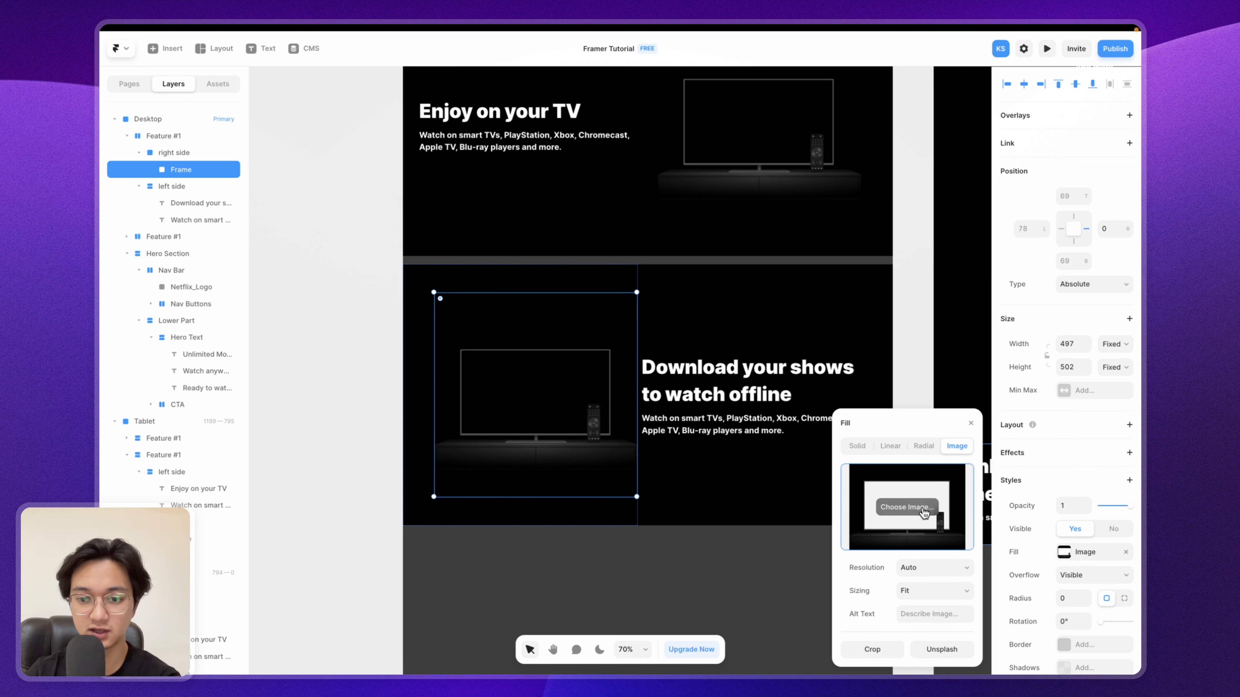
click(905, 506)
click(478, 259)
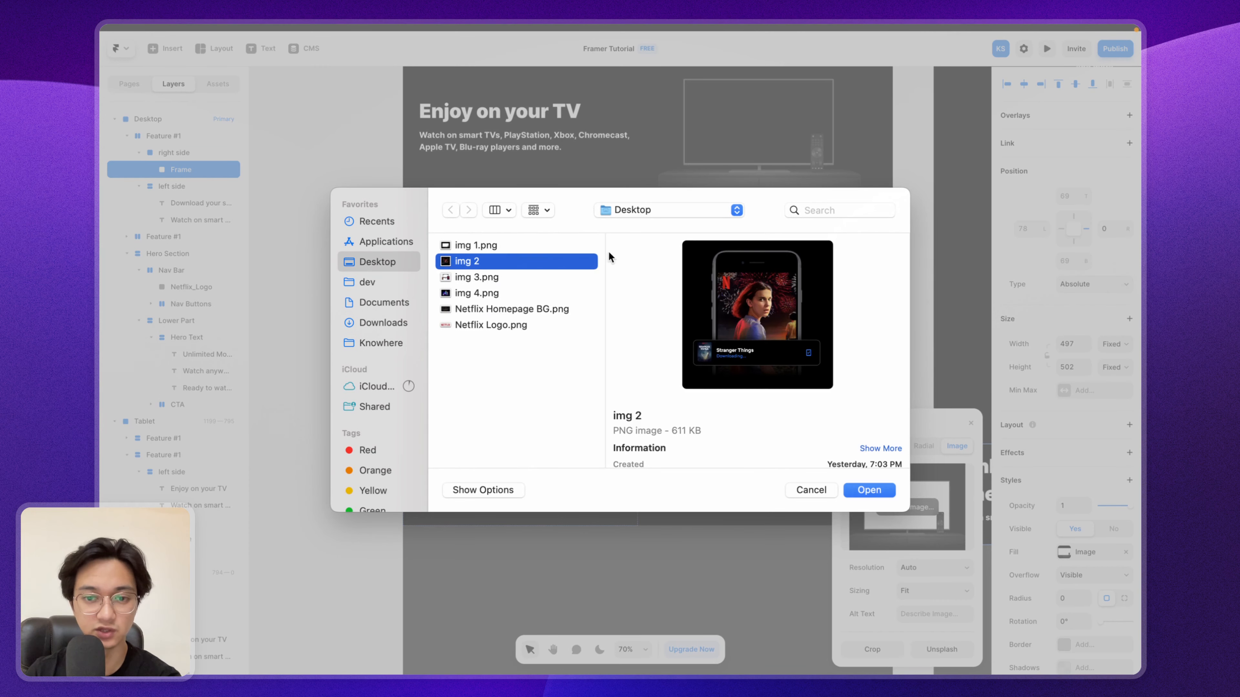
click(861, 491)
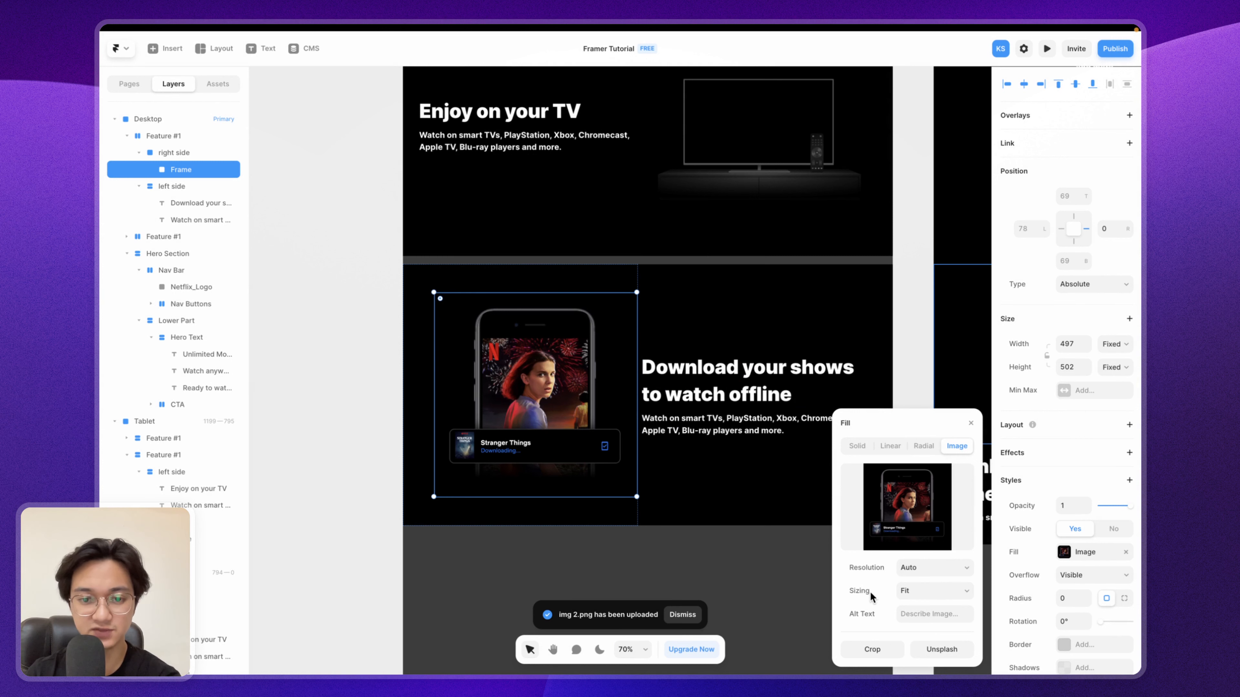
click(970, 424)
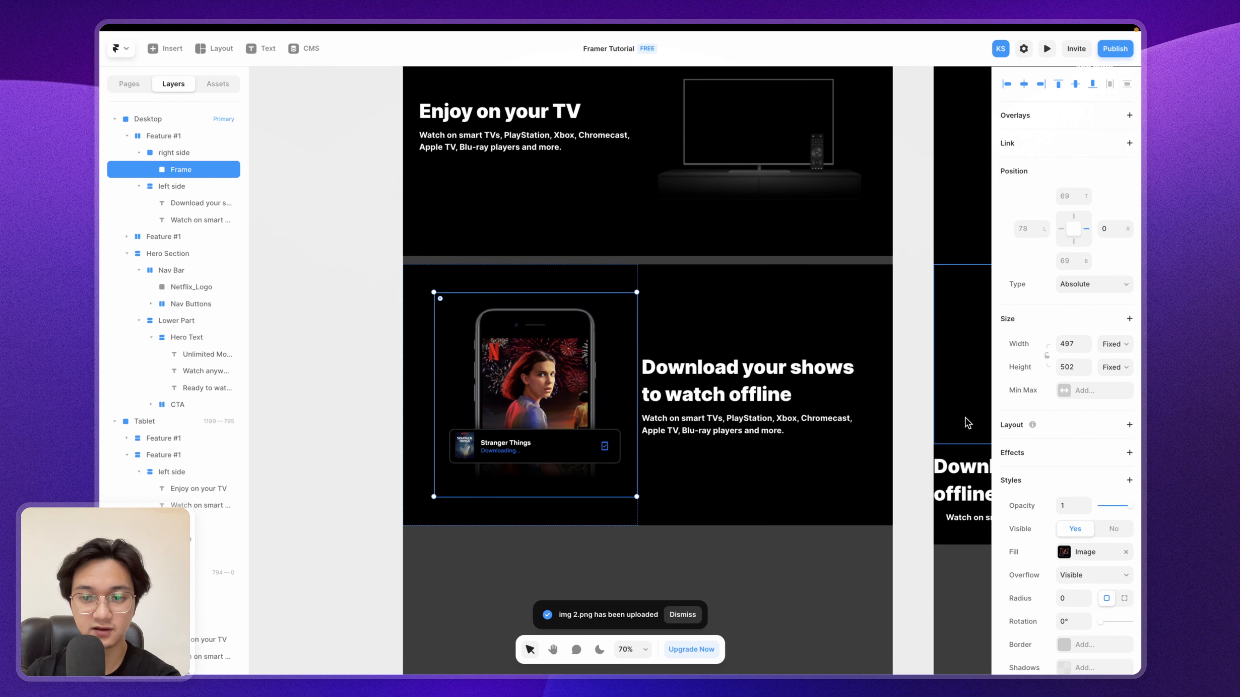
click(917, 357)
Step: Reorder the tablet's "Download your shows to watch offline" section so the image container sits below the text
scroll(734, 367, down, 2)
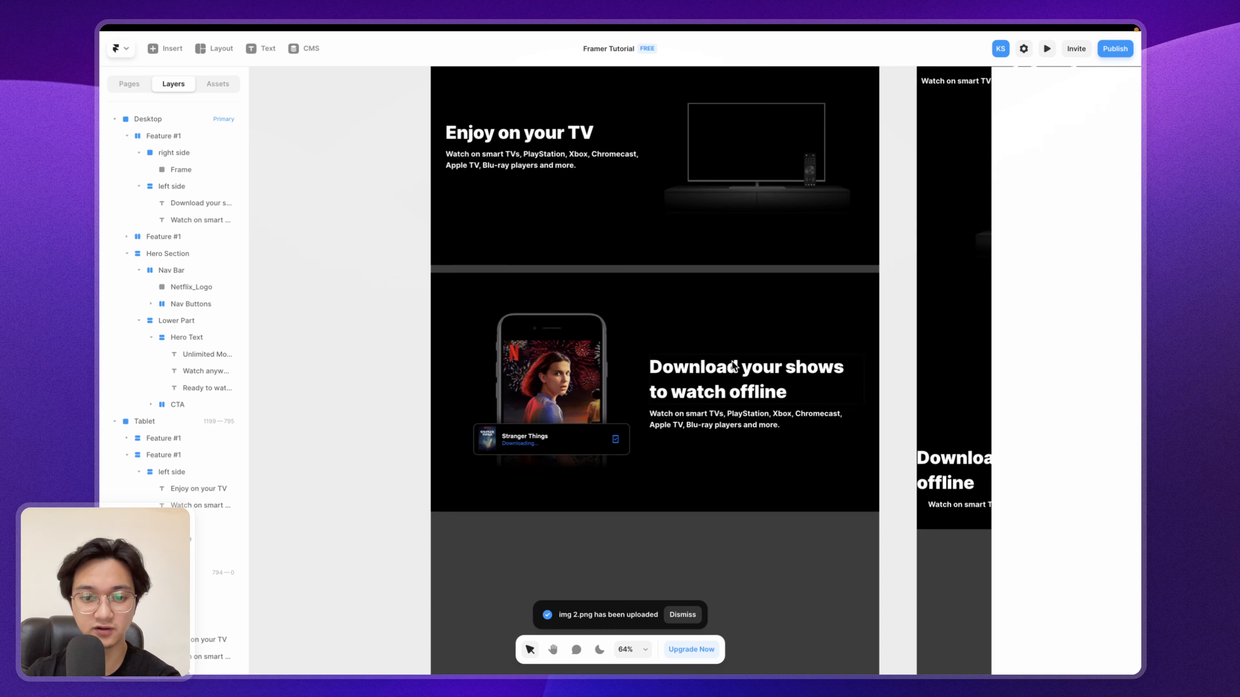
scroll(733, 367, right, 10)
scroll(734, 366, right, 3)
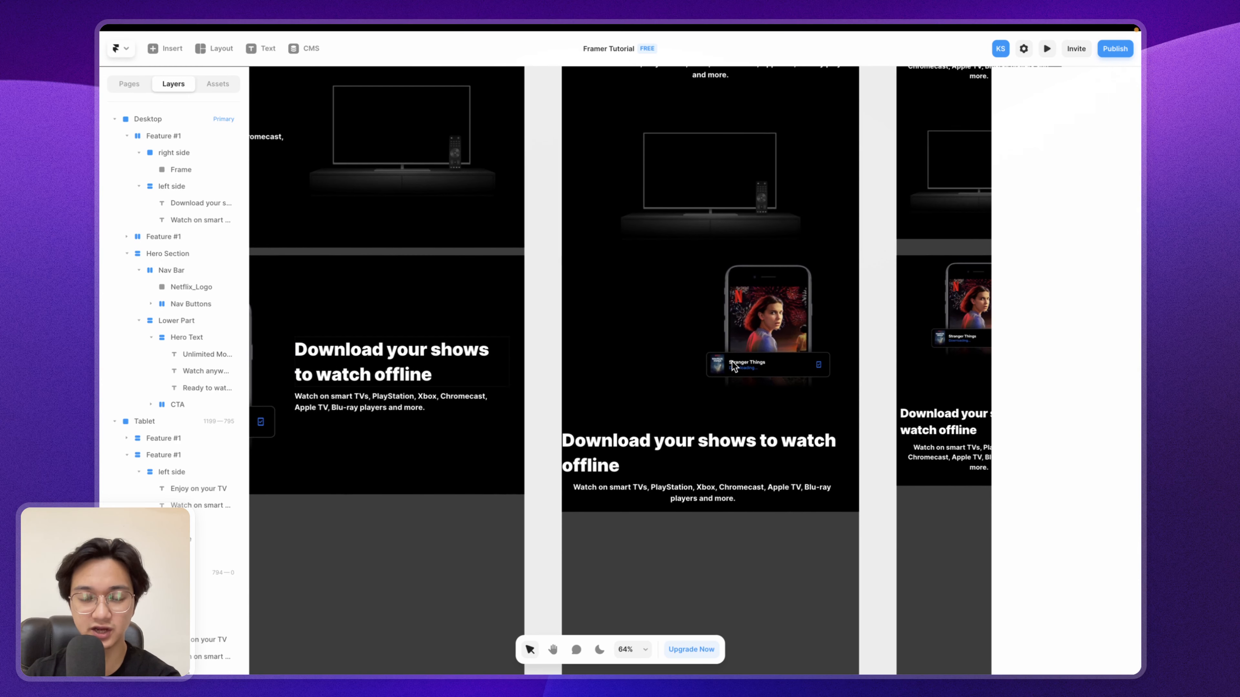
scroll(734, 366, down, 3)
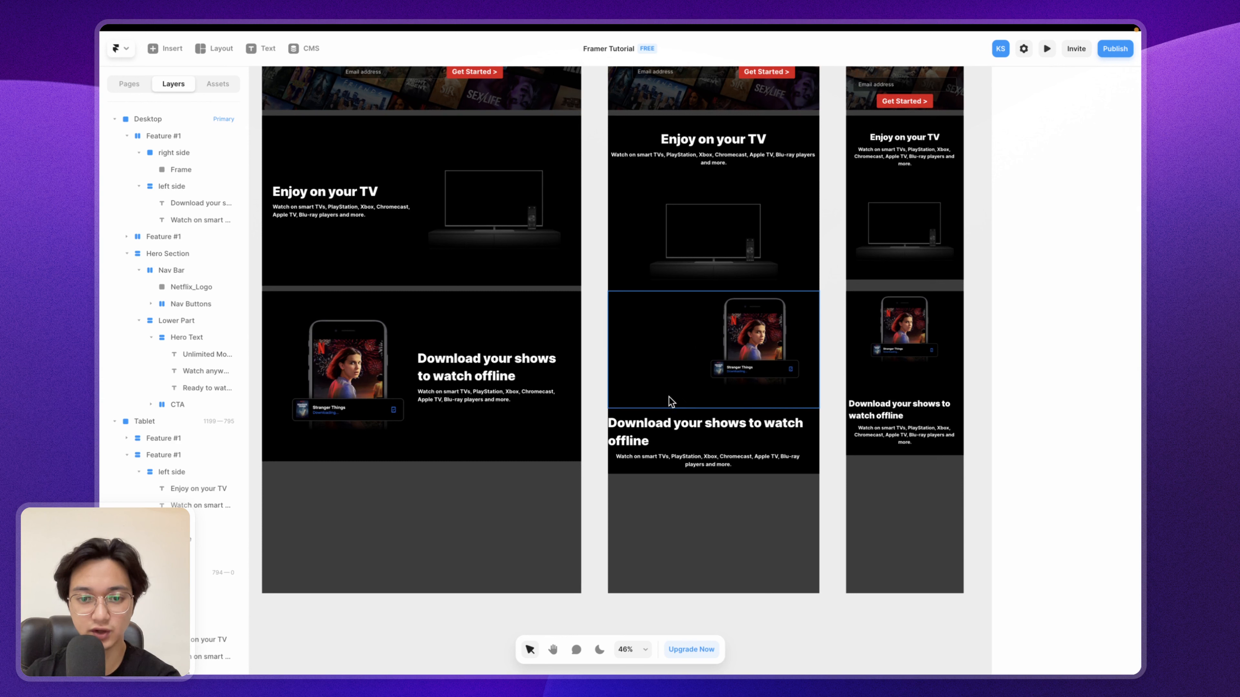
click(671, 406)
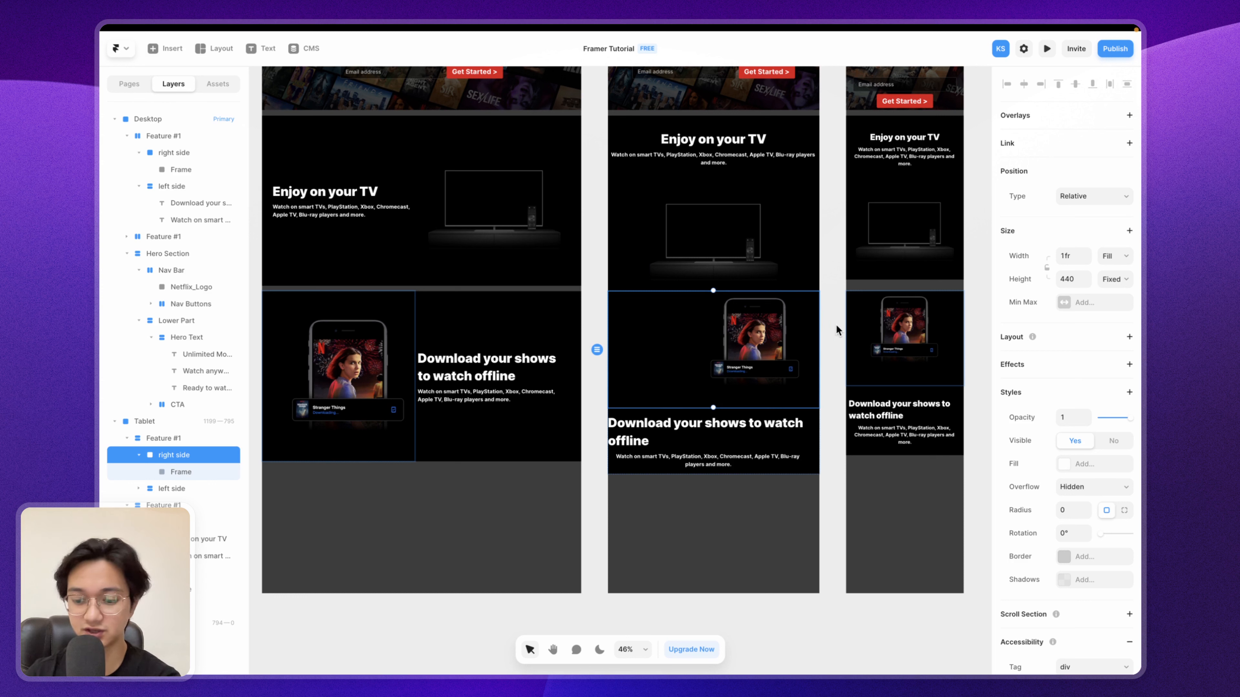
key(Down)
key(Up)
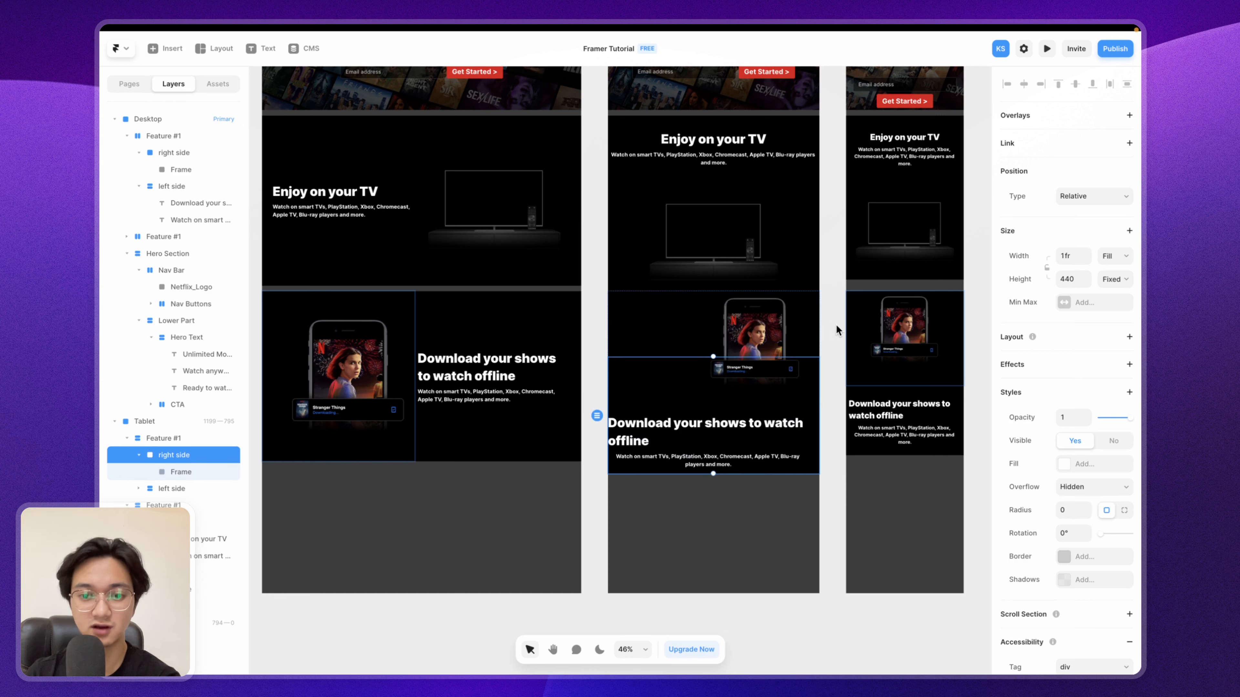
key(Down)
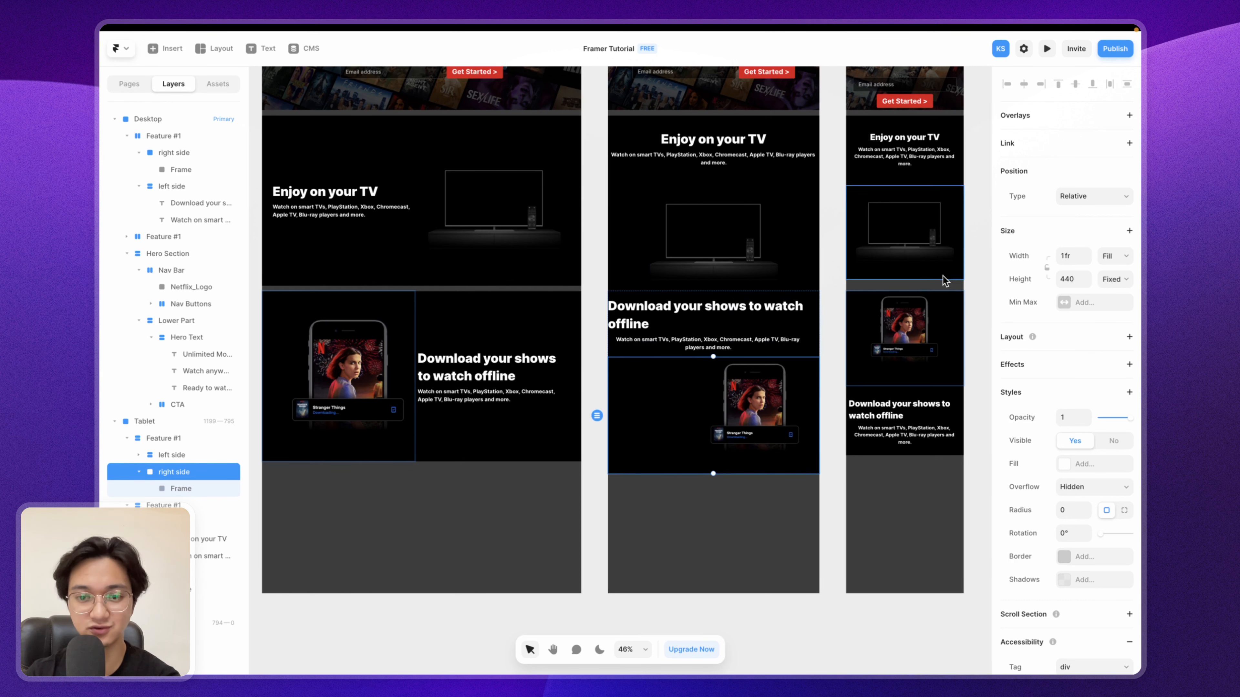
click(839, 356)
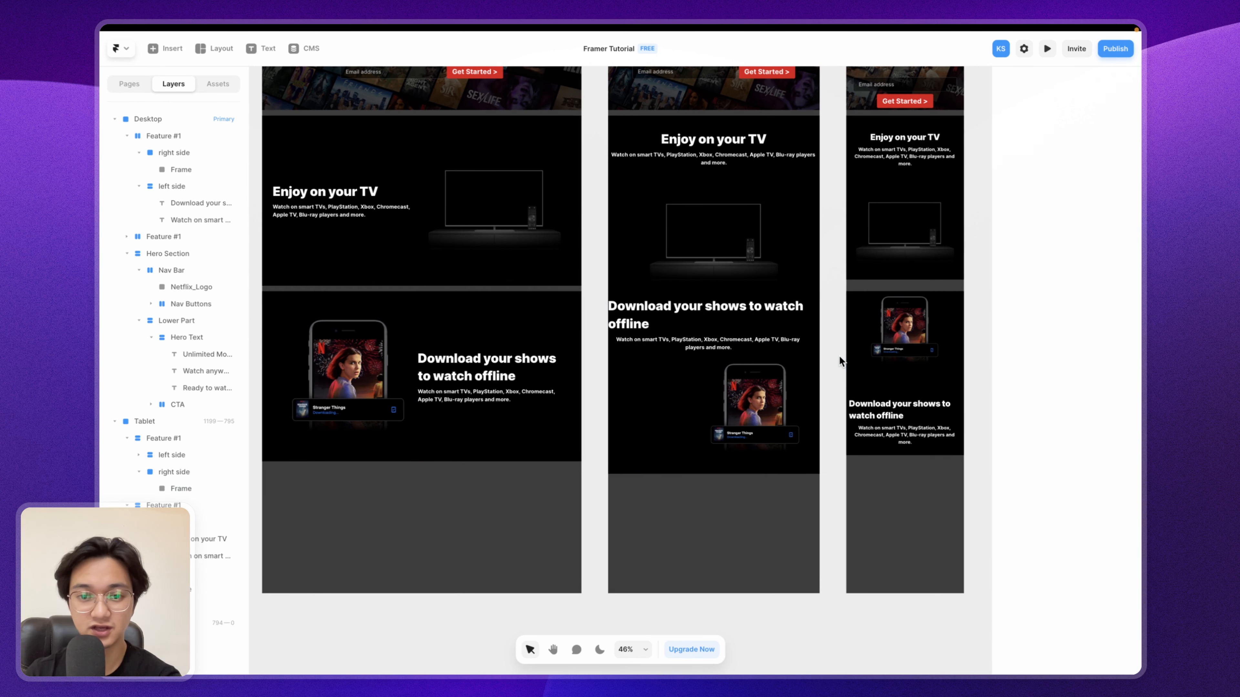
Step: Center the tablet's phone image frame horizontally within its container
click(746, 394)
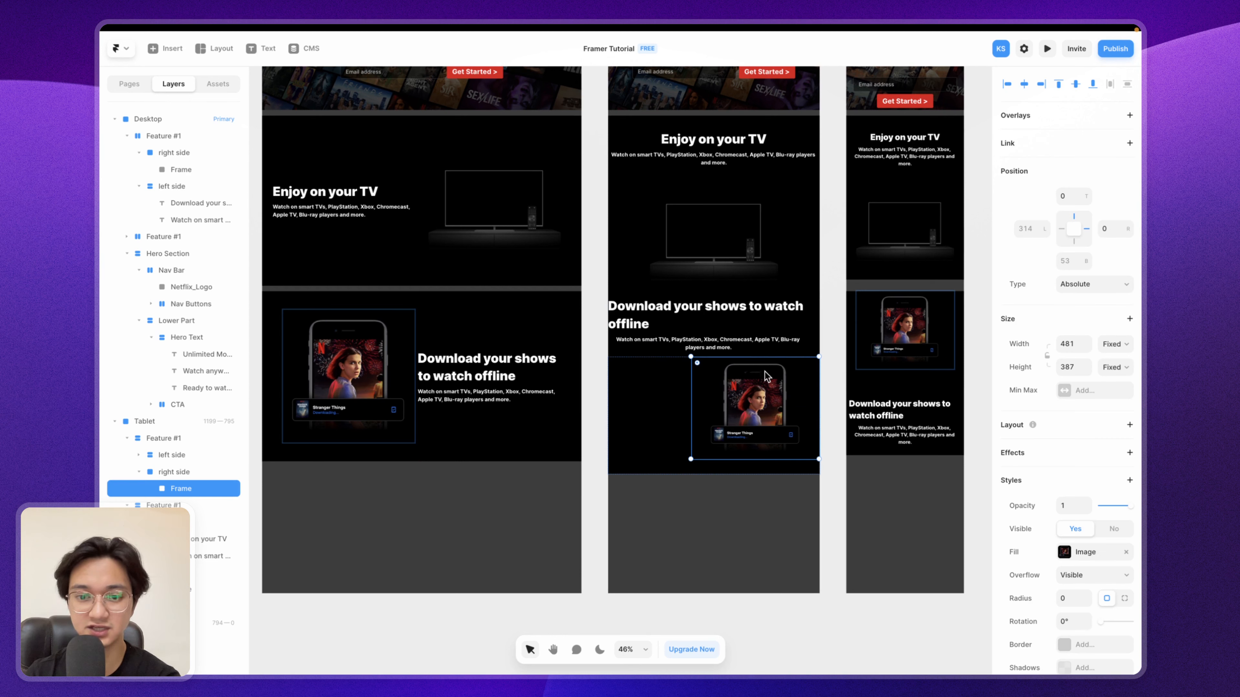
click(1024, 84)
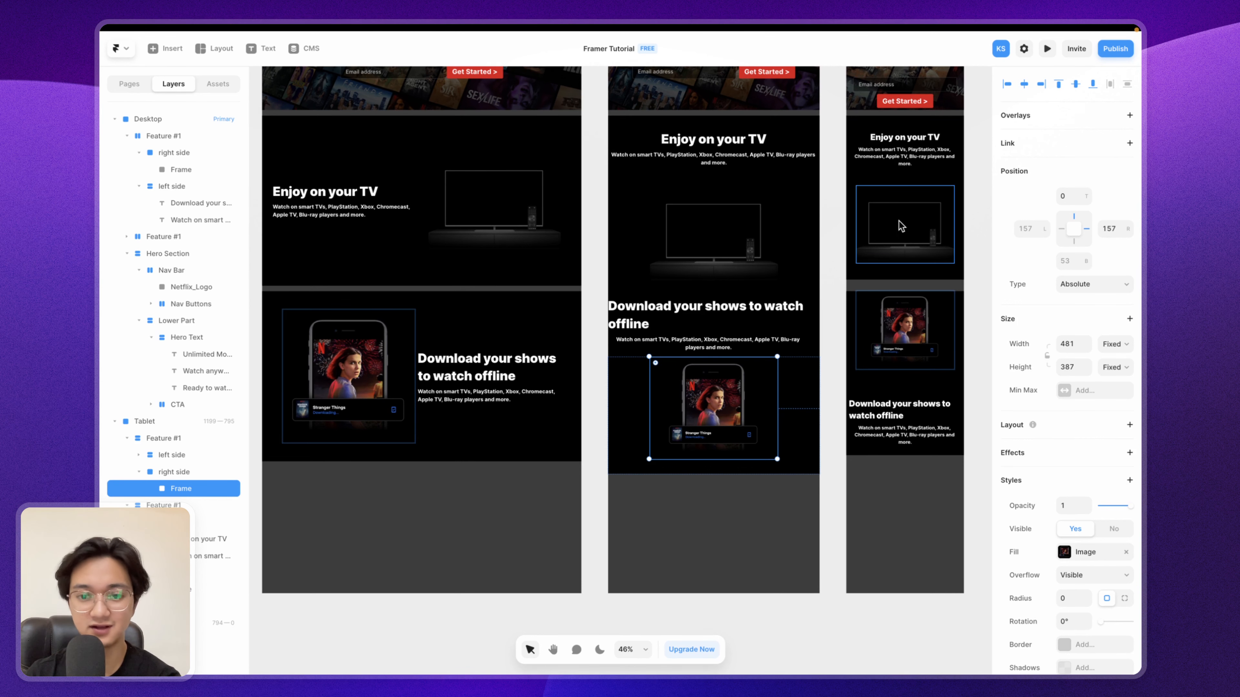
scroll(698, 348, up, 5)
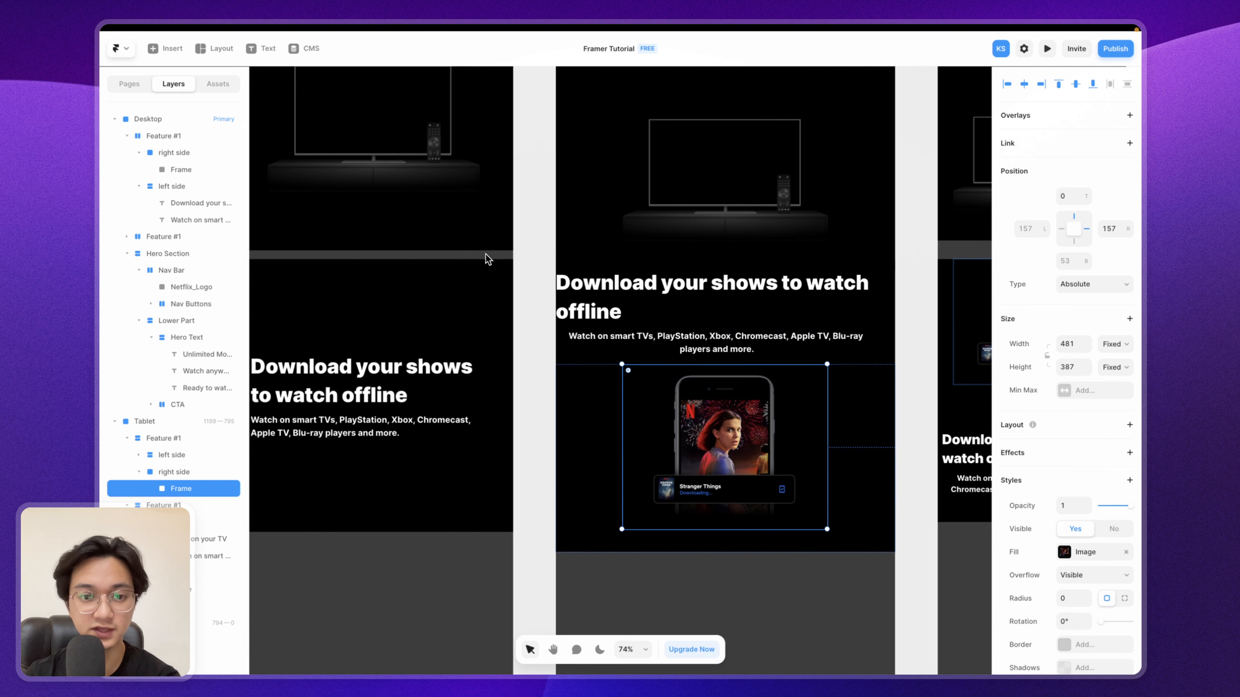
Step: Narrow the Netflix reference page in Chrome to examine its stacked "Download your shows to watch offline" section, and return to Framer
scroll(467, 263, left, 5)
scroll(467, 263, up, 2)
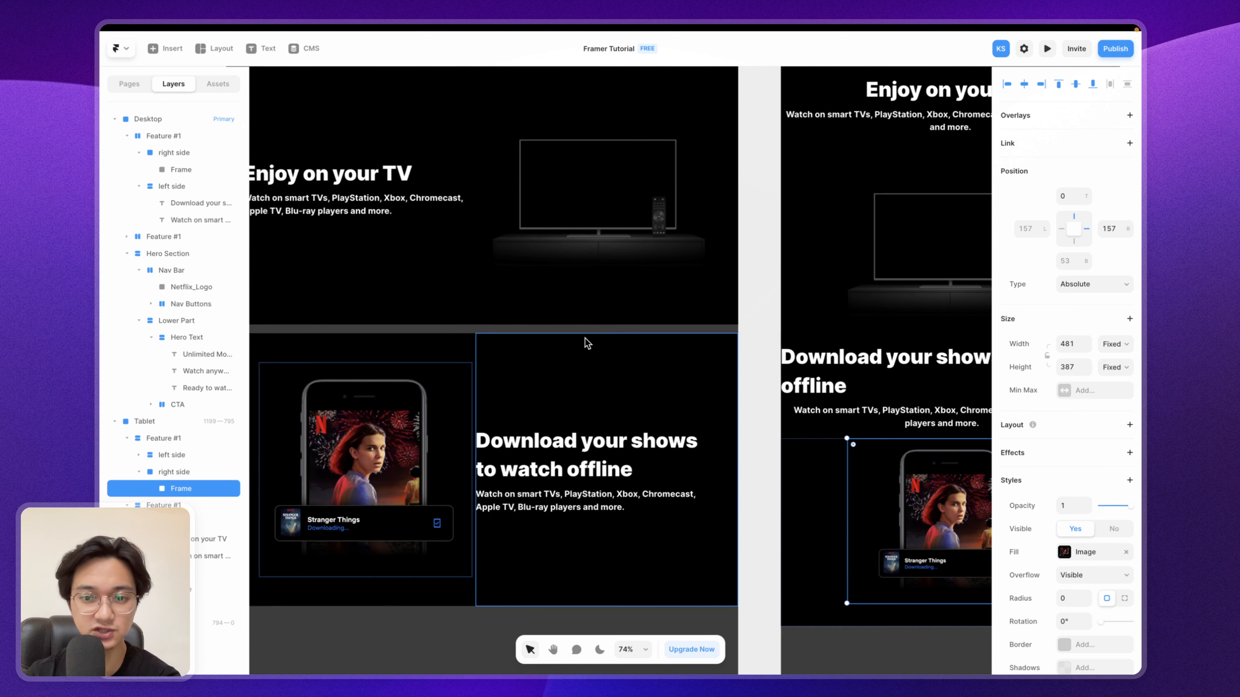
scroll(585, 337, right, 5)
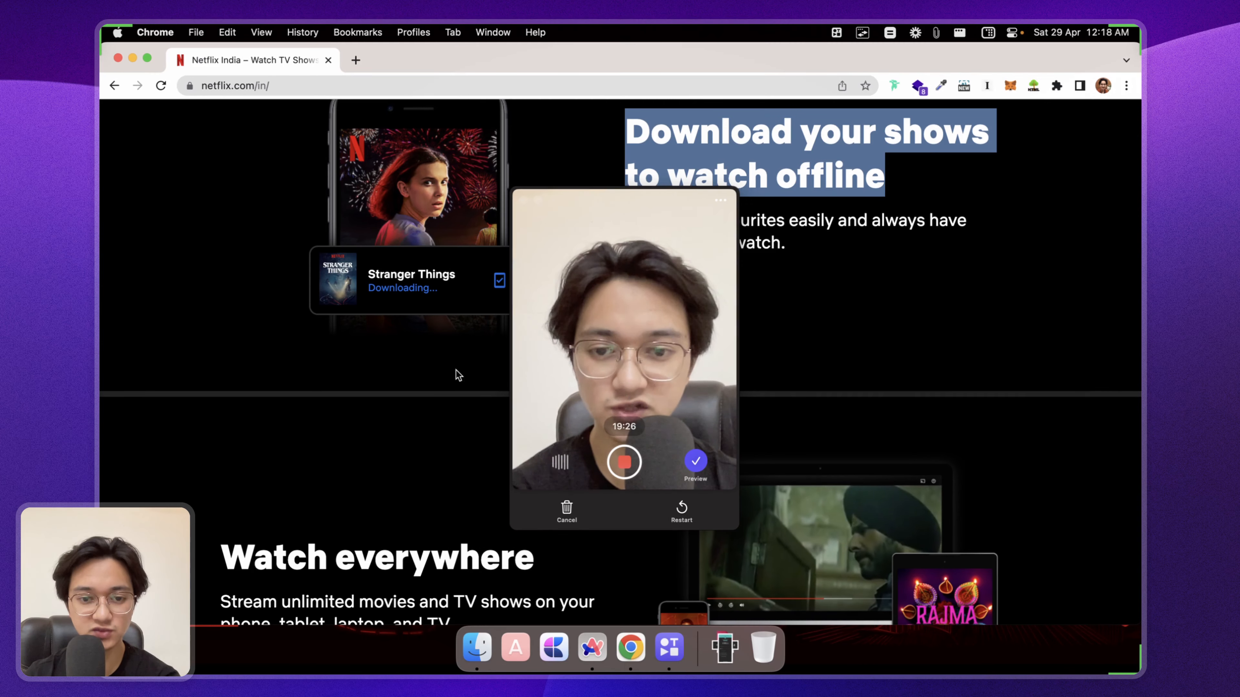
drag(1141, 257, 653, 266)
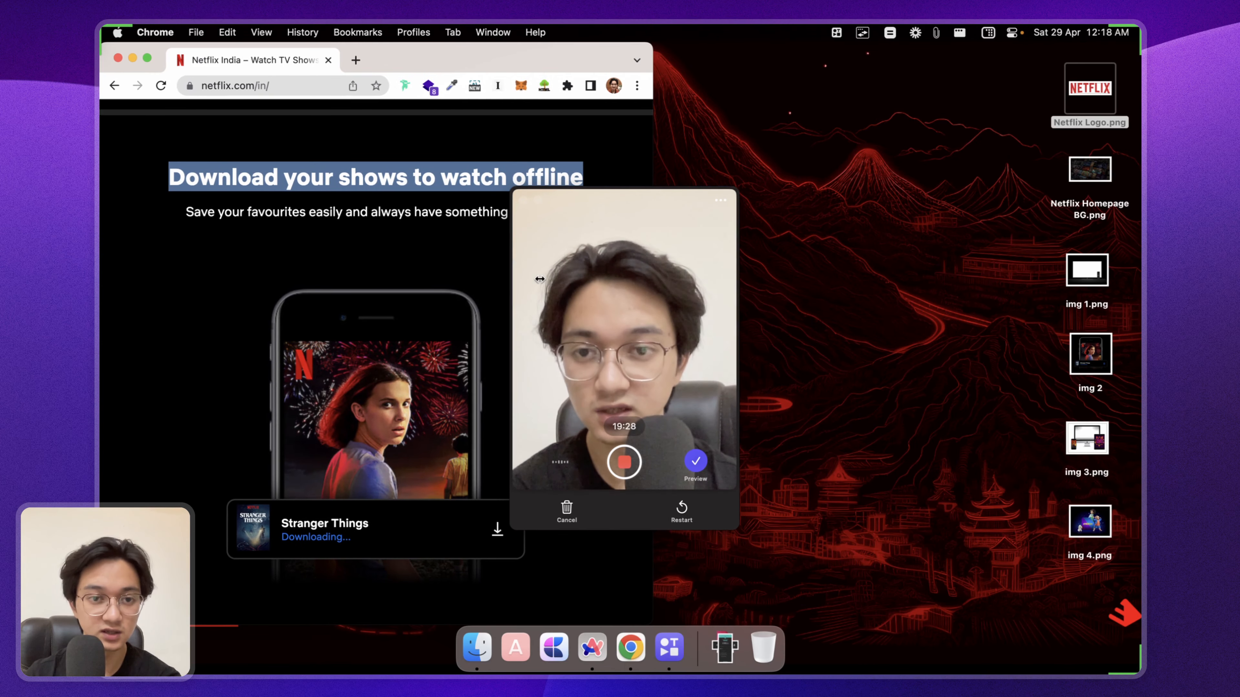
scroll(476, 244, up, 3)
key(ctrl+Right)
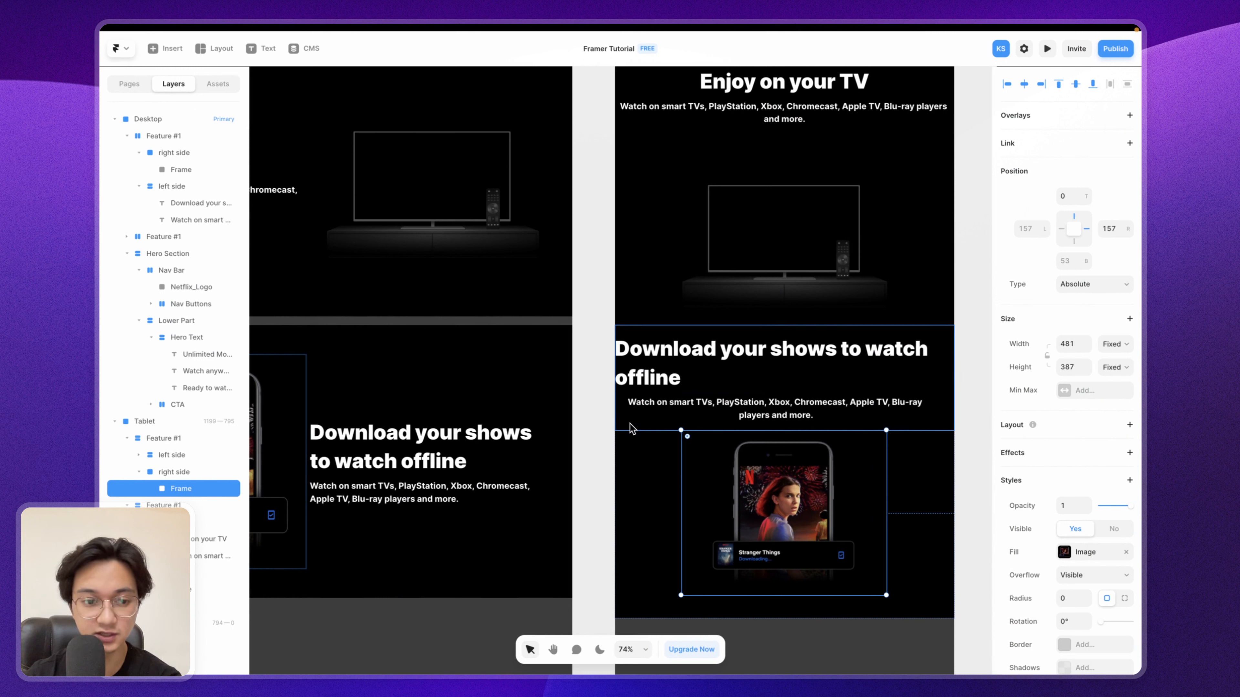
Step: Rename the desktop's "Download your shows to watch offline" section layer as Feature #2
click(166, 437)
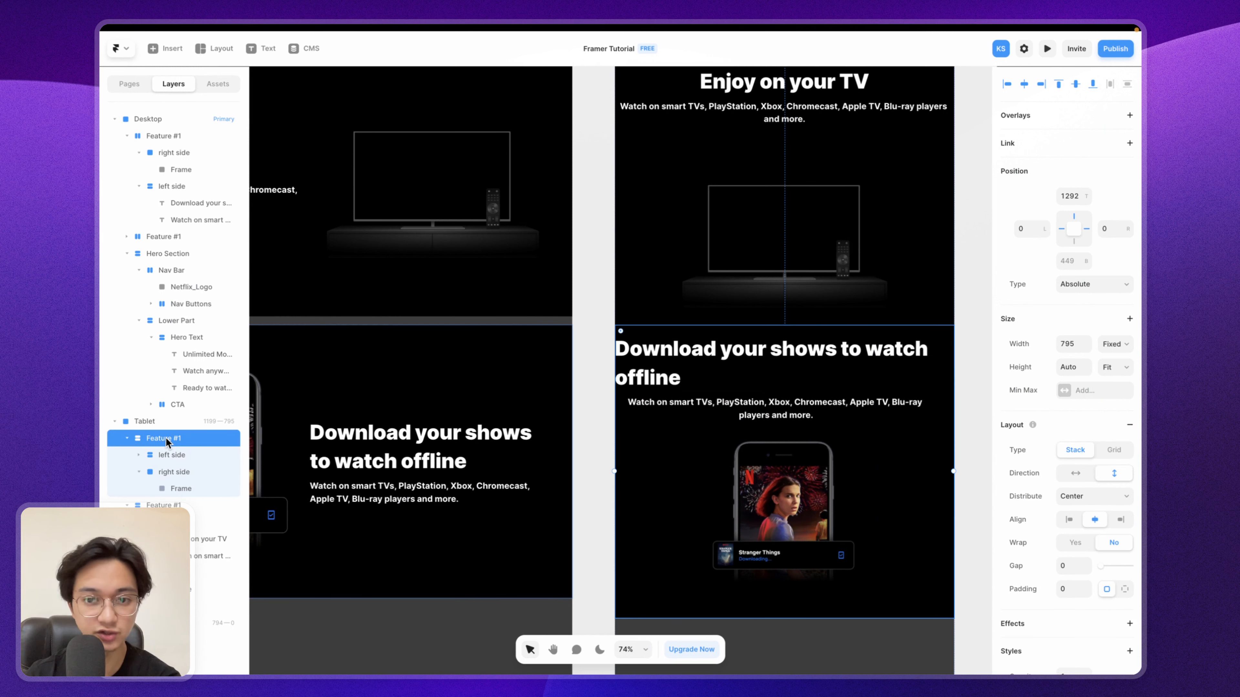
click(172, 506)
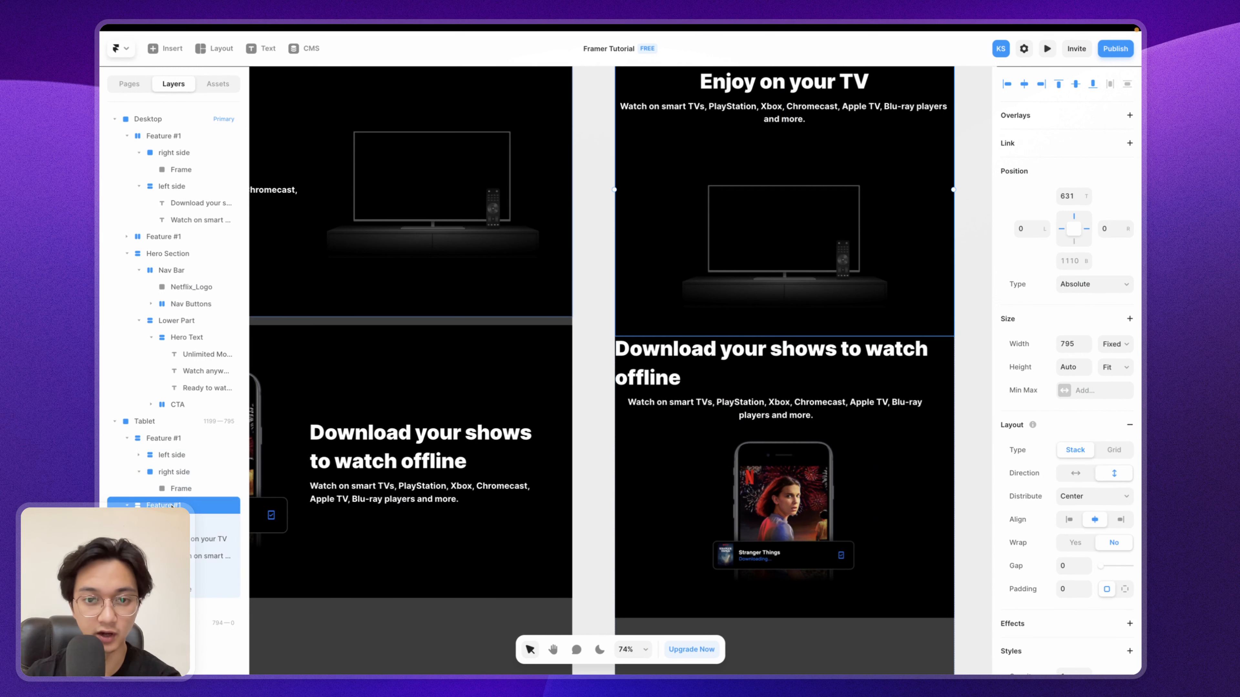
scroll(673, 348, down, 5)
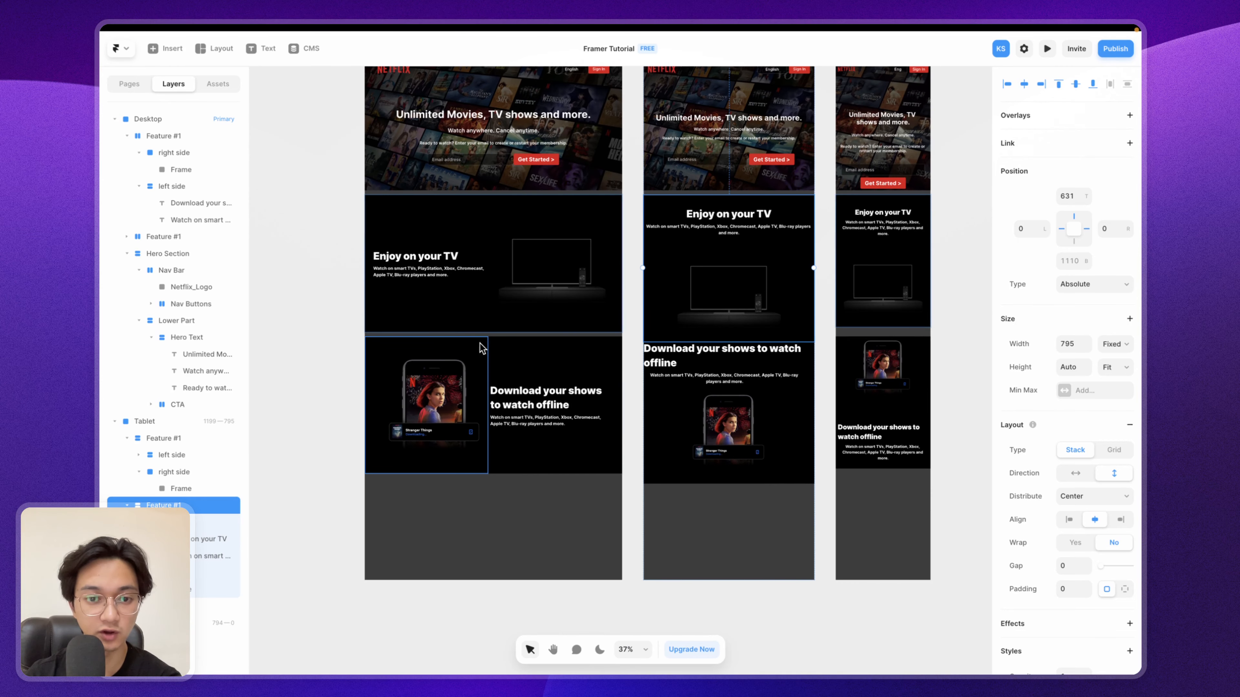
click(493, 347)
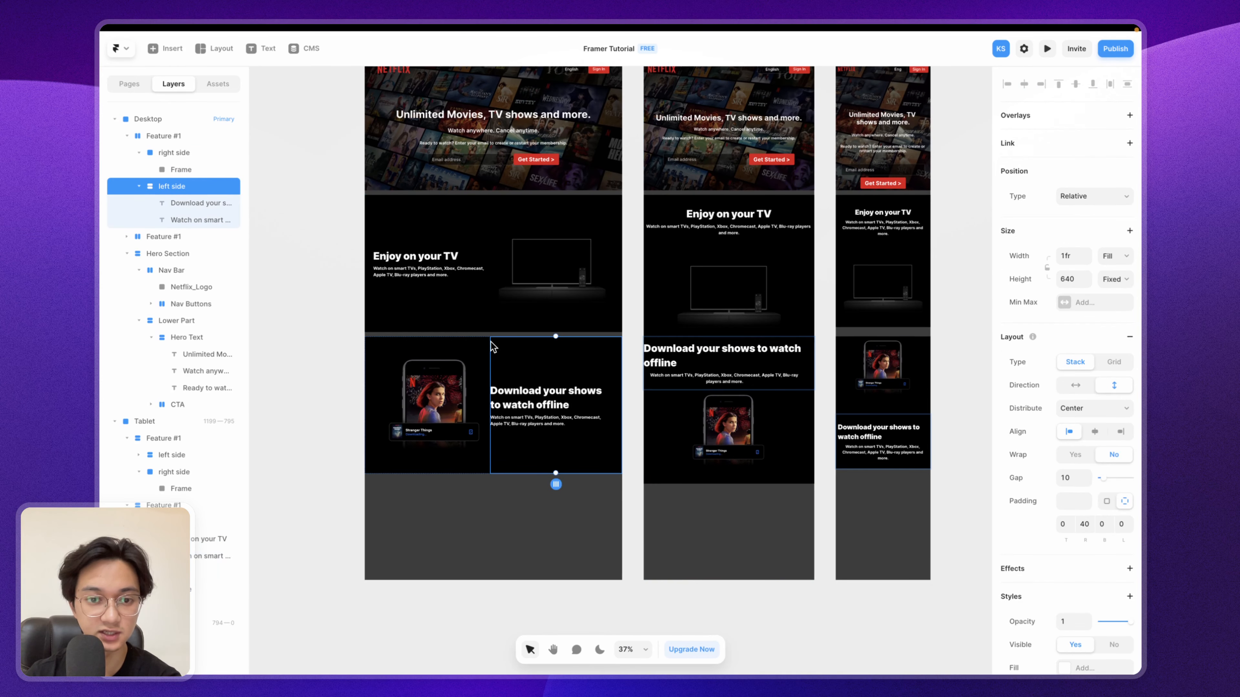
click(189, 138)
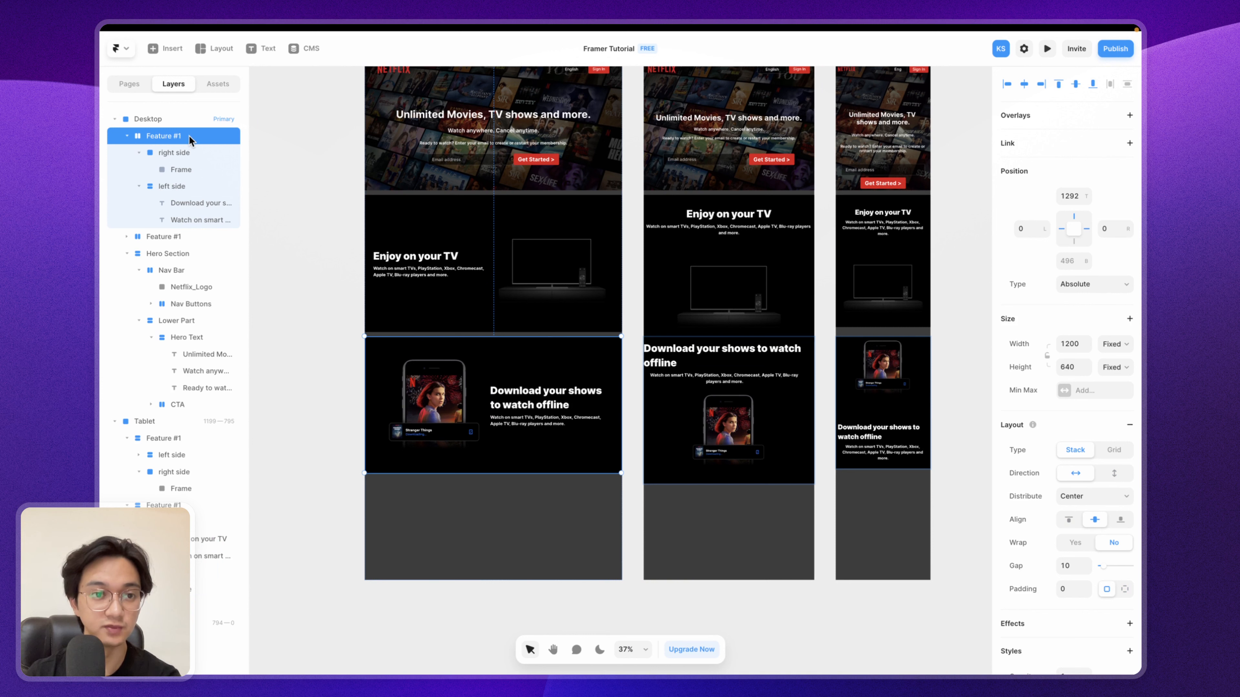
double_click(190, 138)
key(Right)
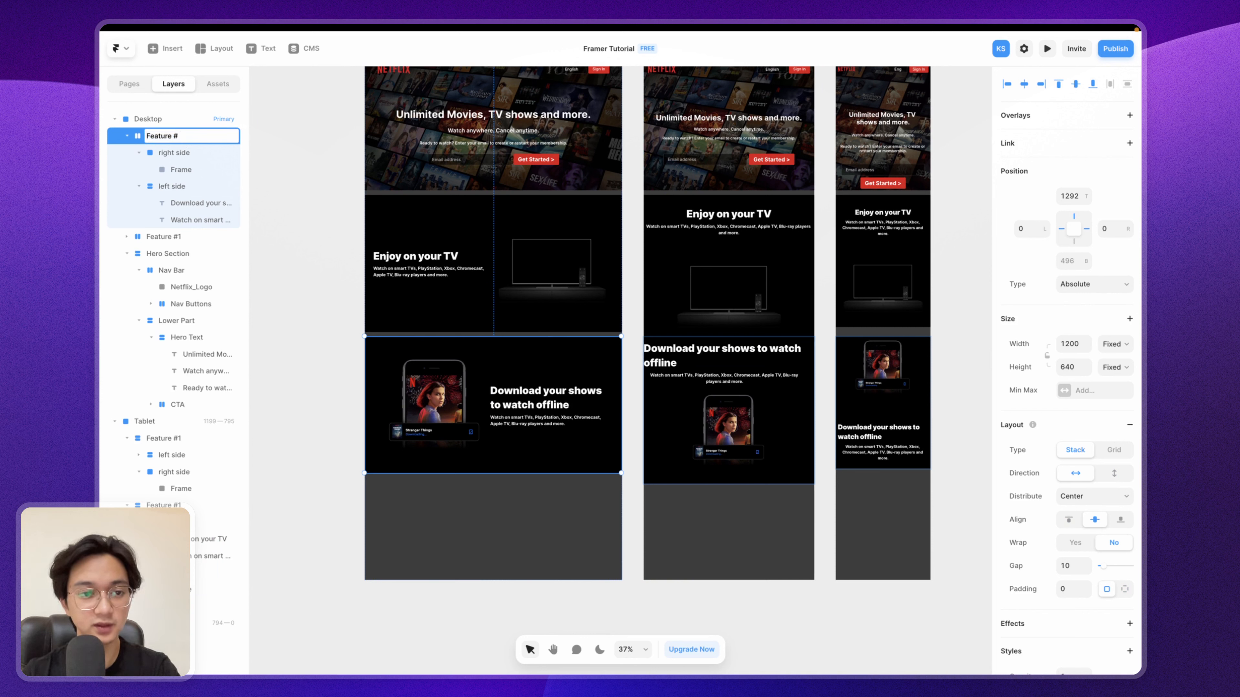
text(2)
key(Return)
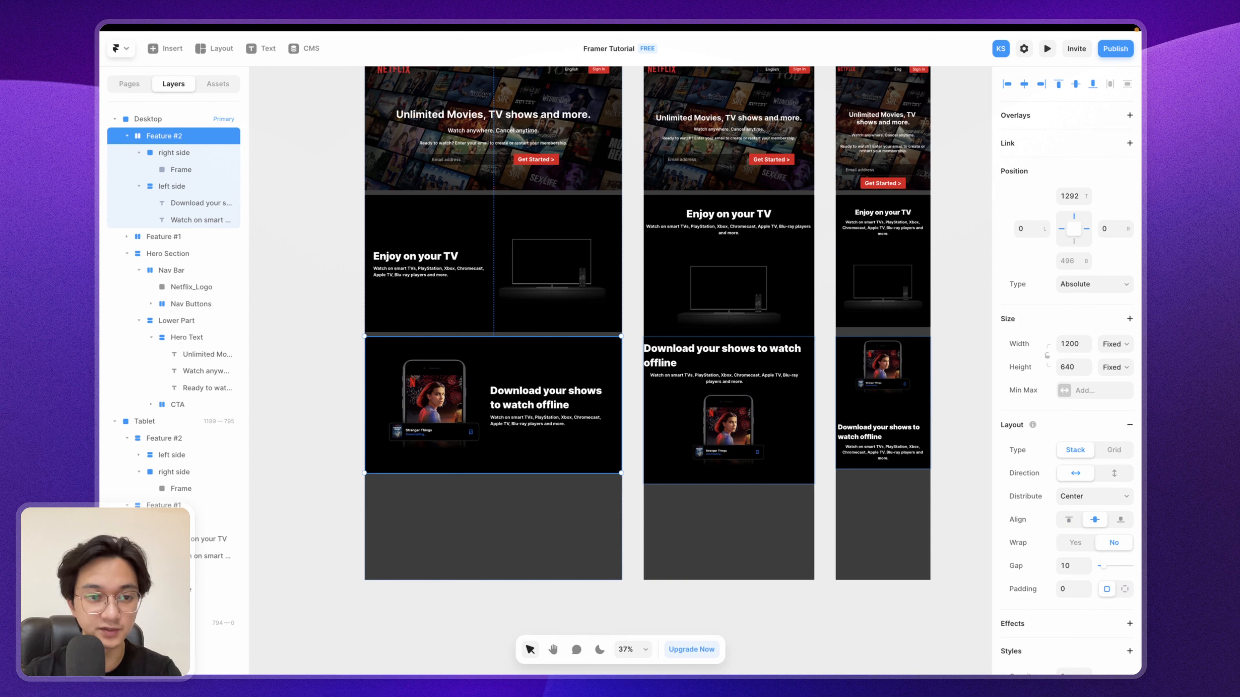
Step: Move the tablet's Feature #2 section down to a top offset of 1339, leaving a narrow gap below the TV section
scroll(642, 294, right, 2)
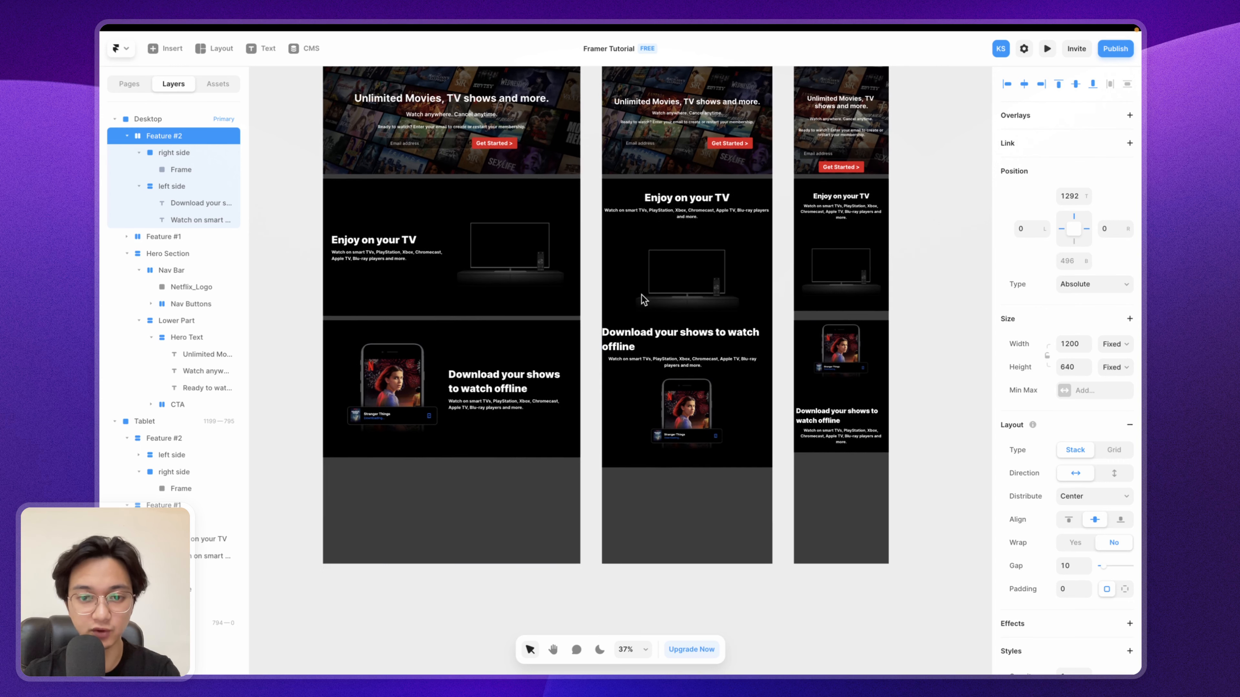
click(608, 400)
click(166, 442)
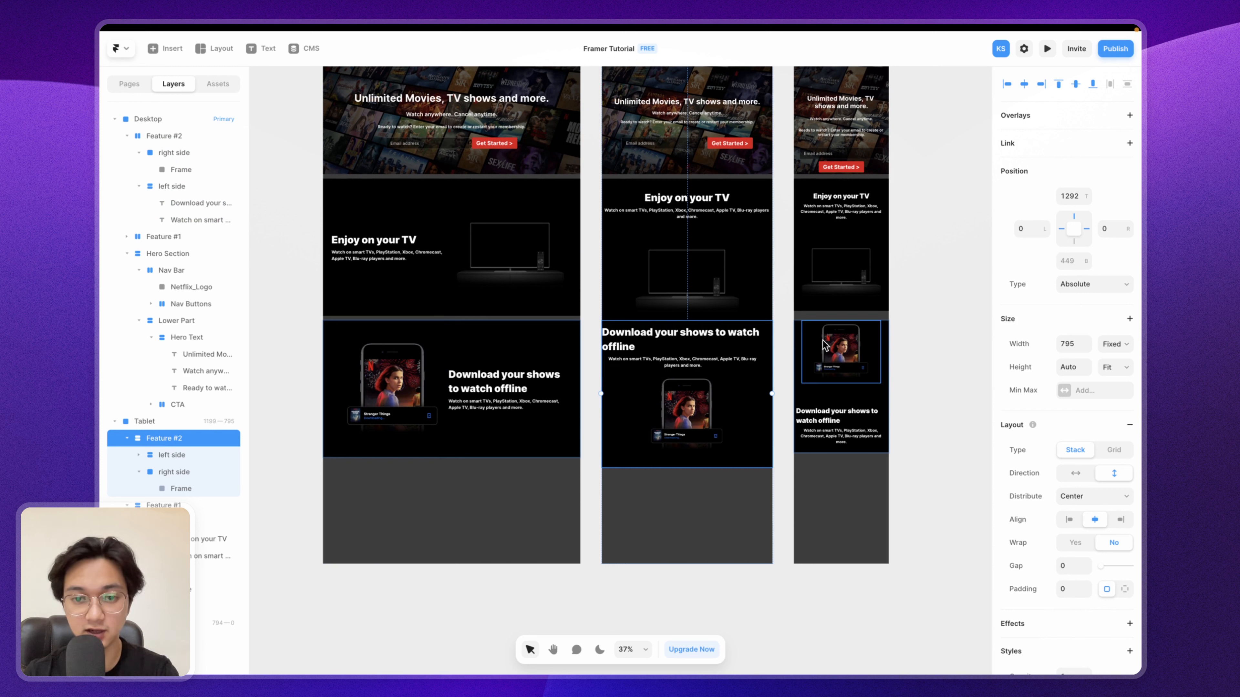
drag(763, 335, 764, 344)
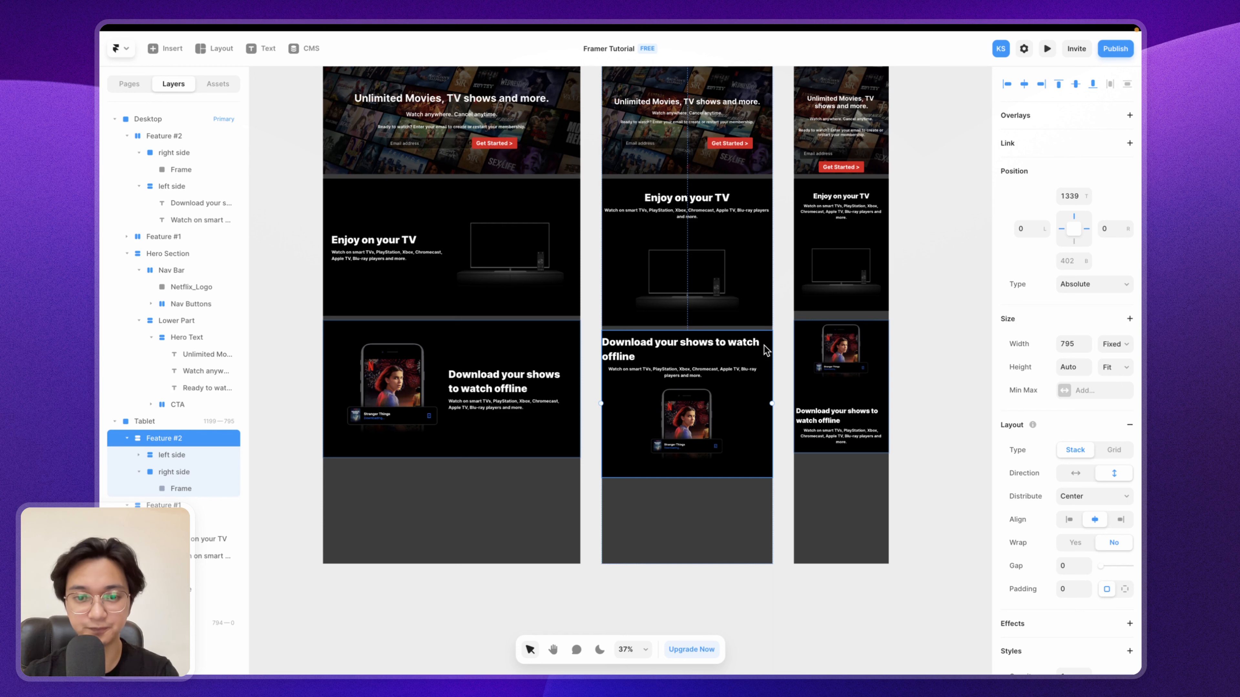
click(783, 326)
Step: Center-align the tablet's "Download your shows to watch offline" heading and check the alignment of the description below it
scroll(726, 344, up, 5)
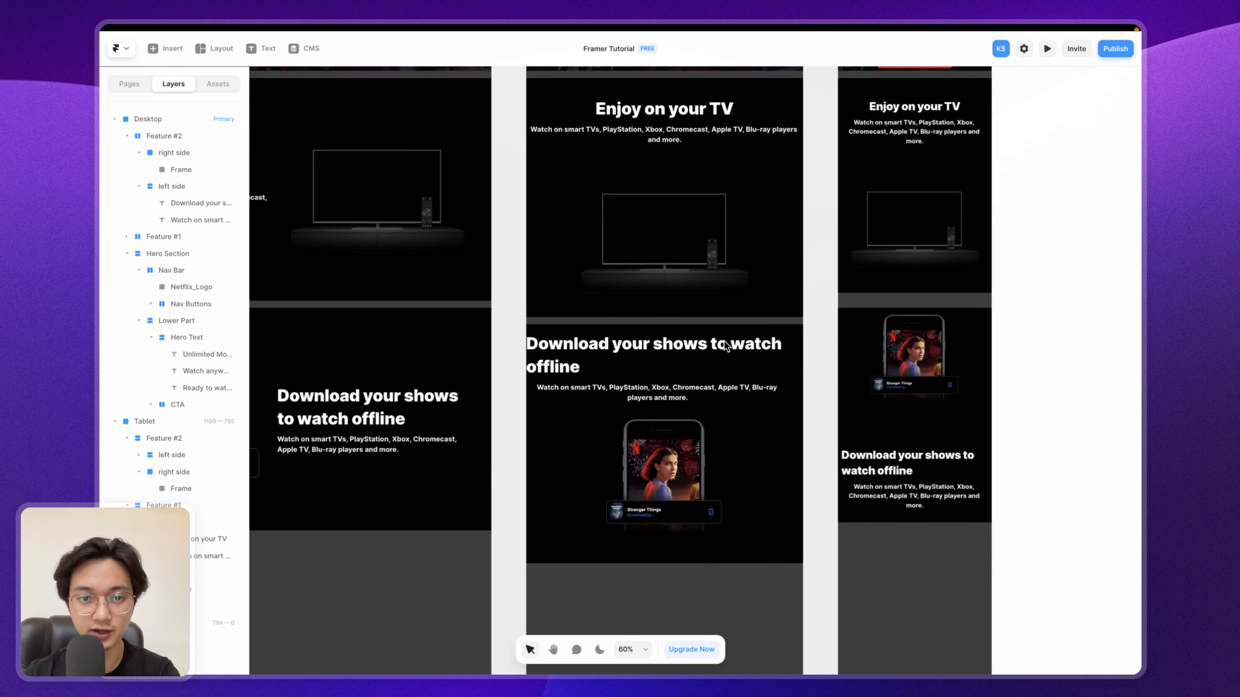
scroll(694, 322, down, 1)
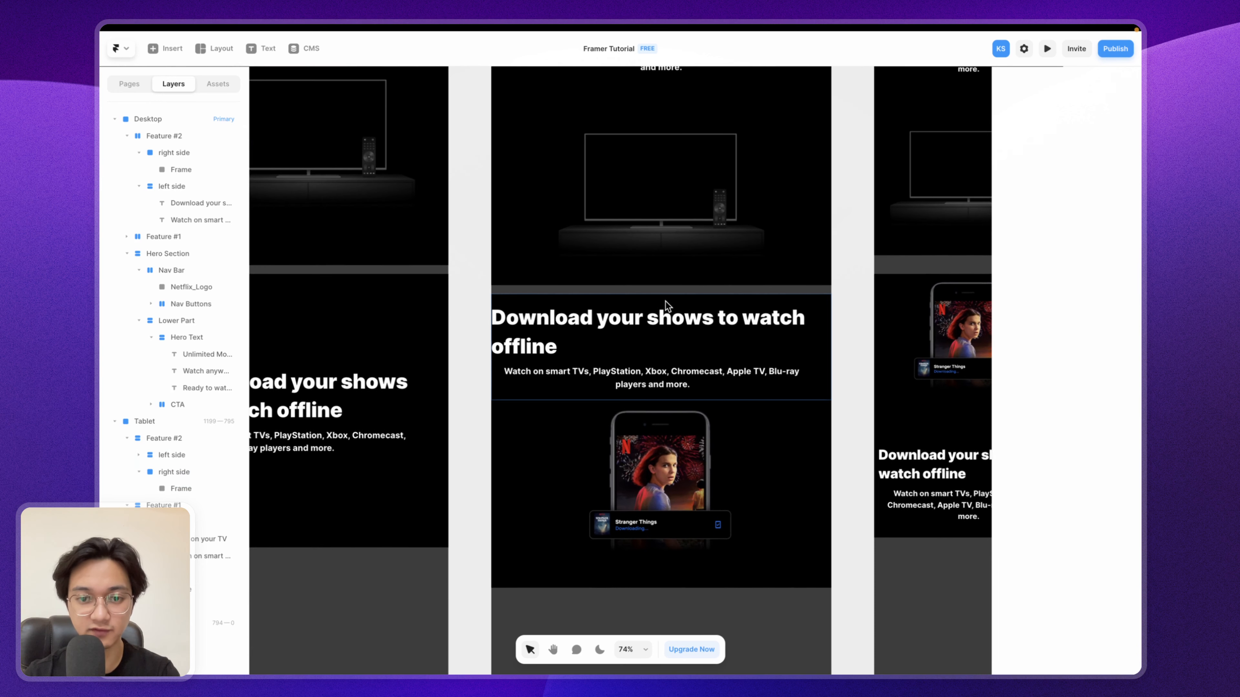
click(655, 320)
scroll(1095, 505, down, 4)
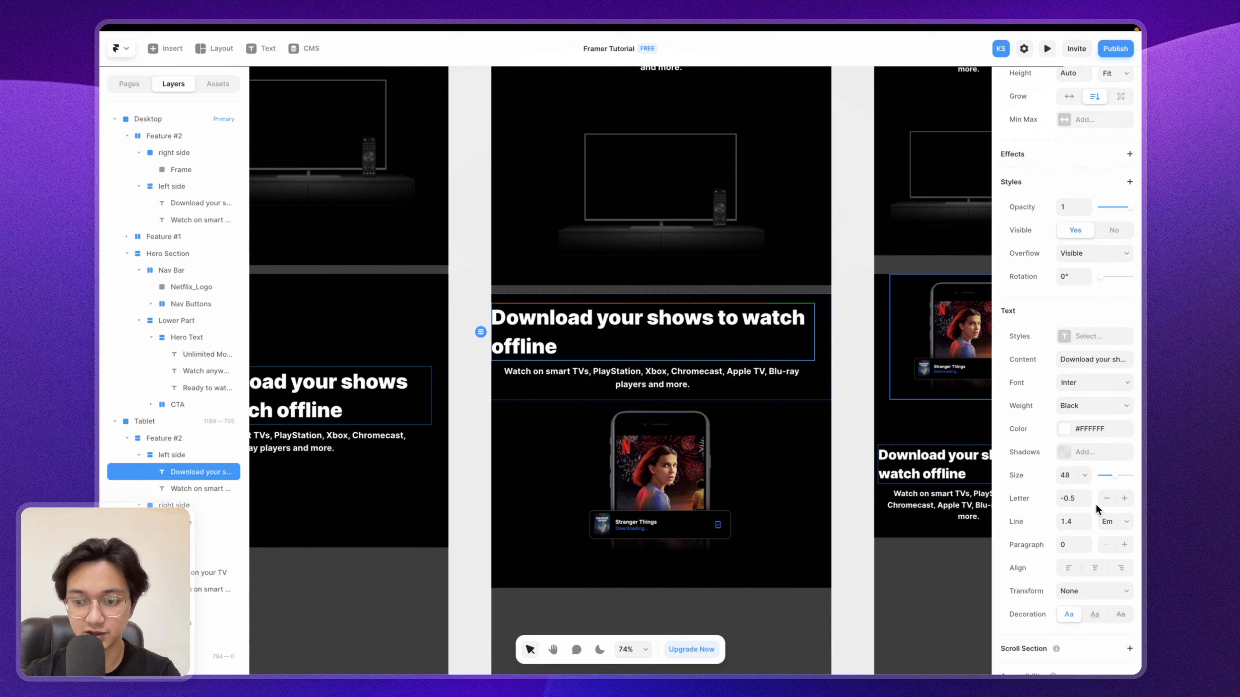
click(1095, 568)
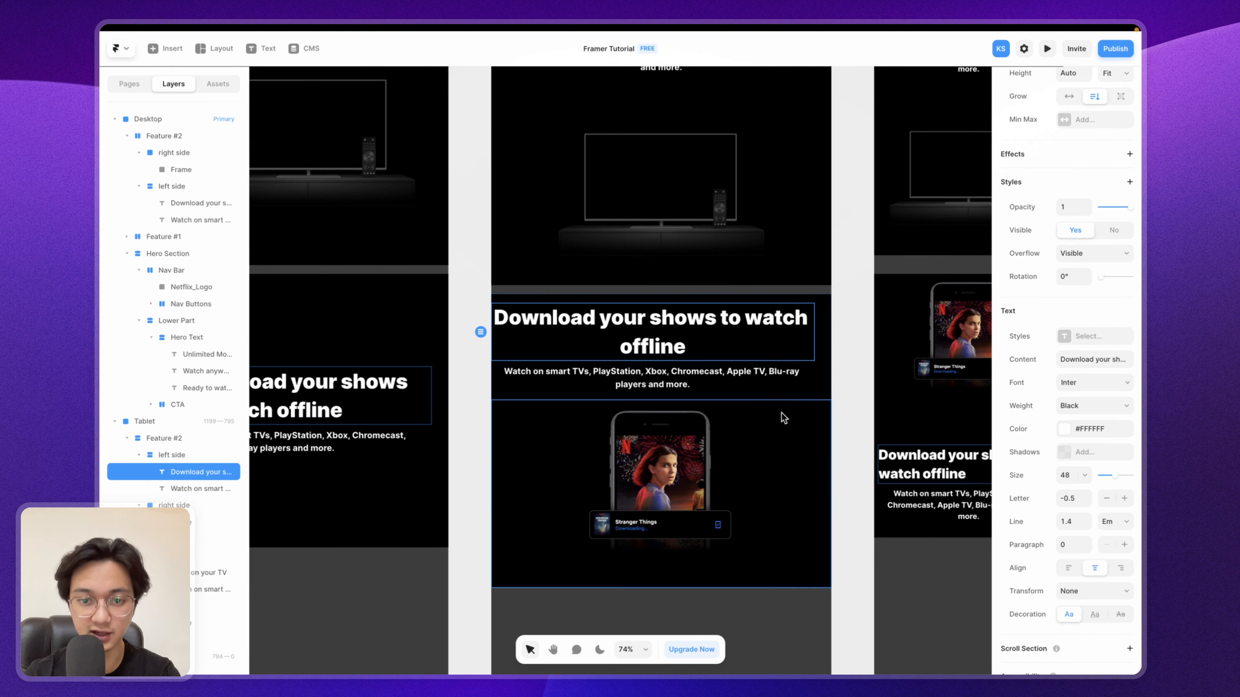
click(654, 378)
scroll(1086, 561, down, 4)
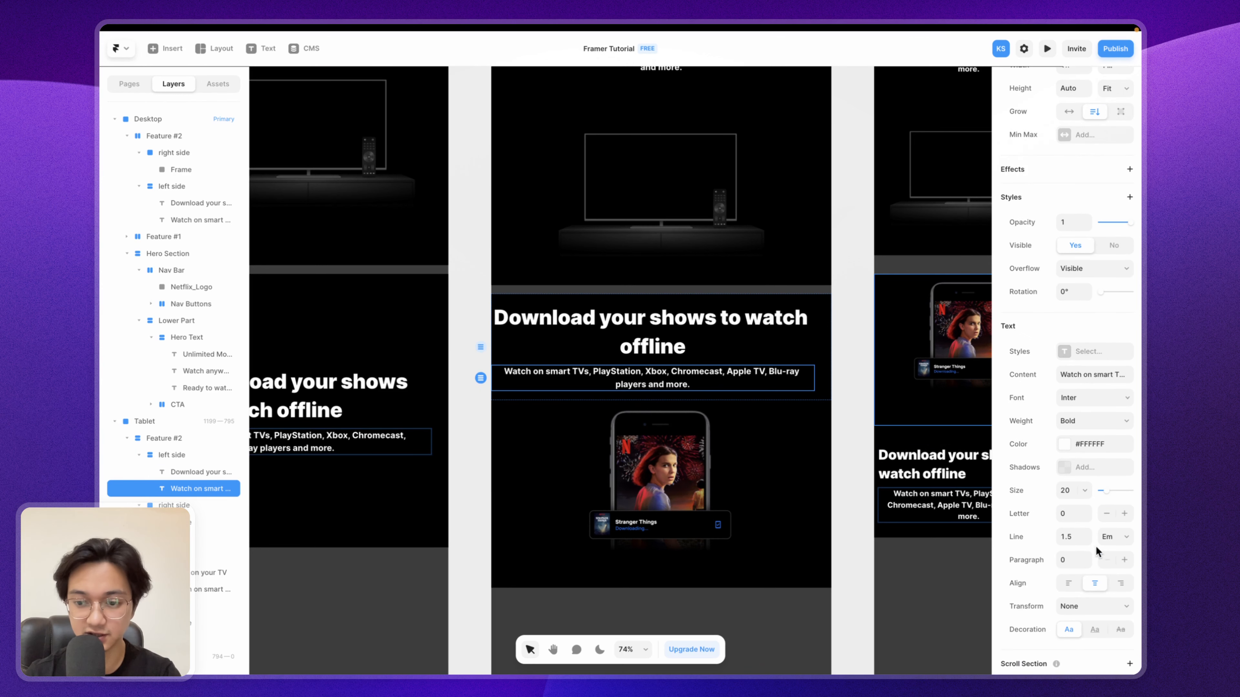
Step: Set the left and right padding of the tablet's Feature #2 text container to 10
click(825, 320)
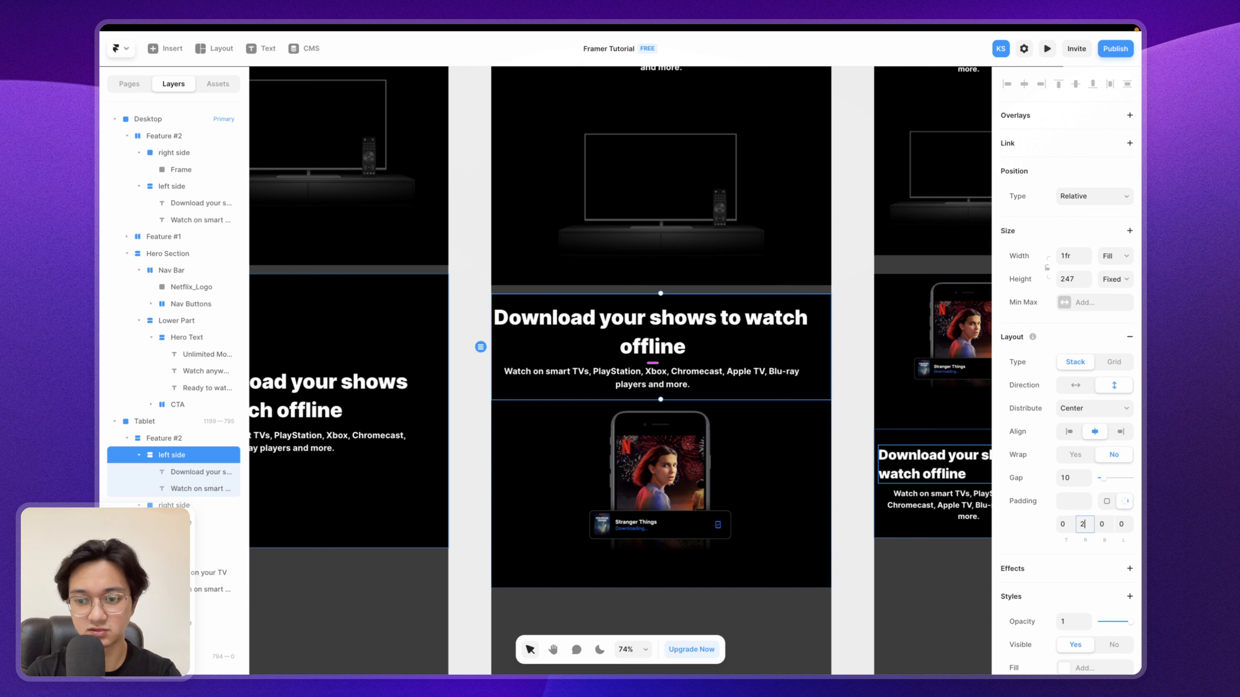
text(0)
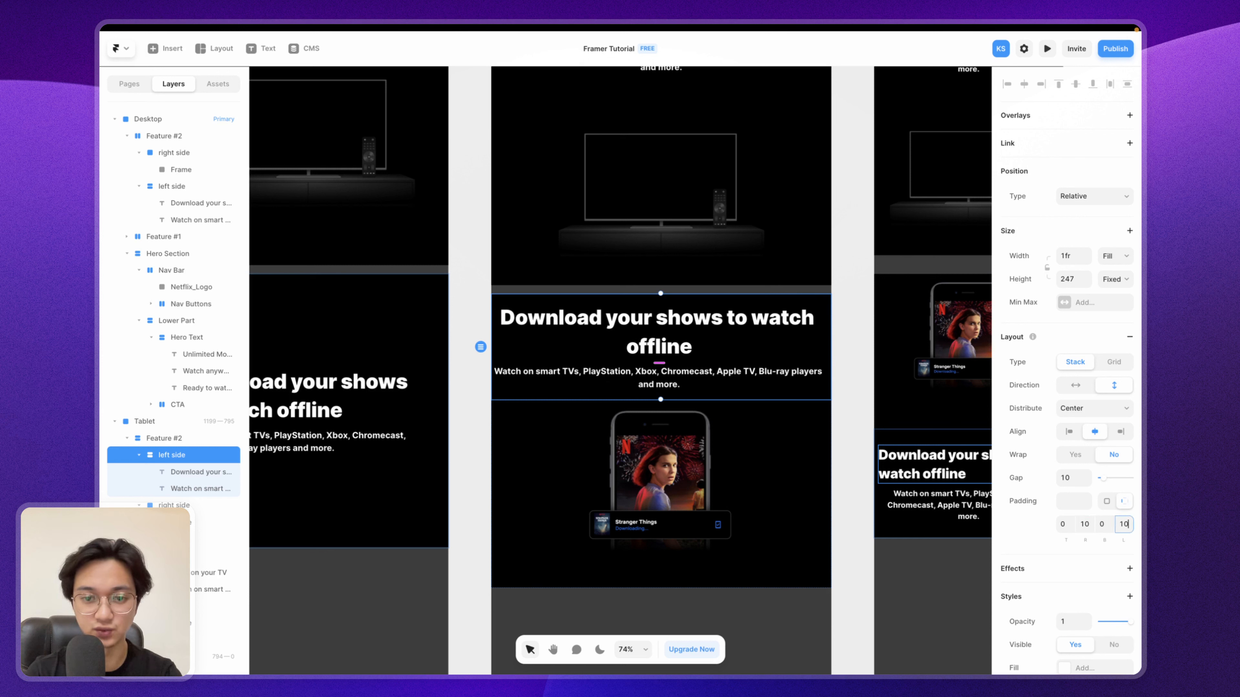
click(841, 342)
Step: Set the top offset of the tablet's phone image frame to 10
scroll(841, 340, down, 4)
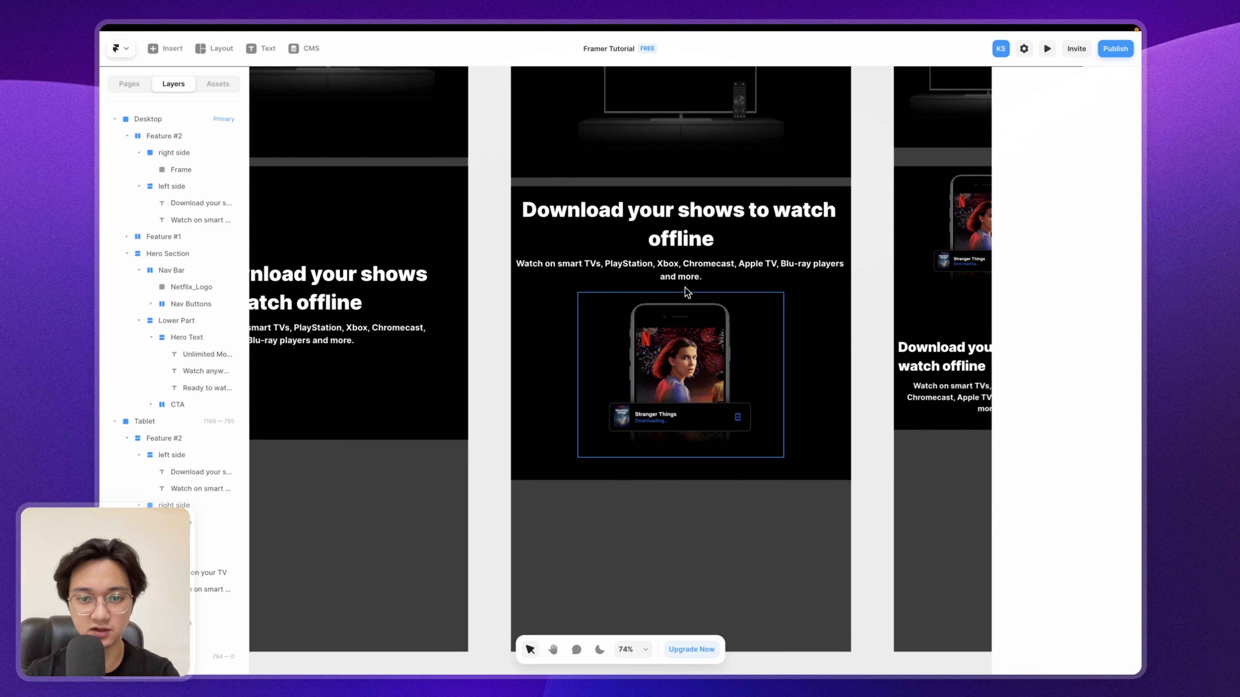
click(686, 296)
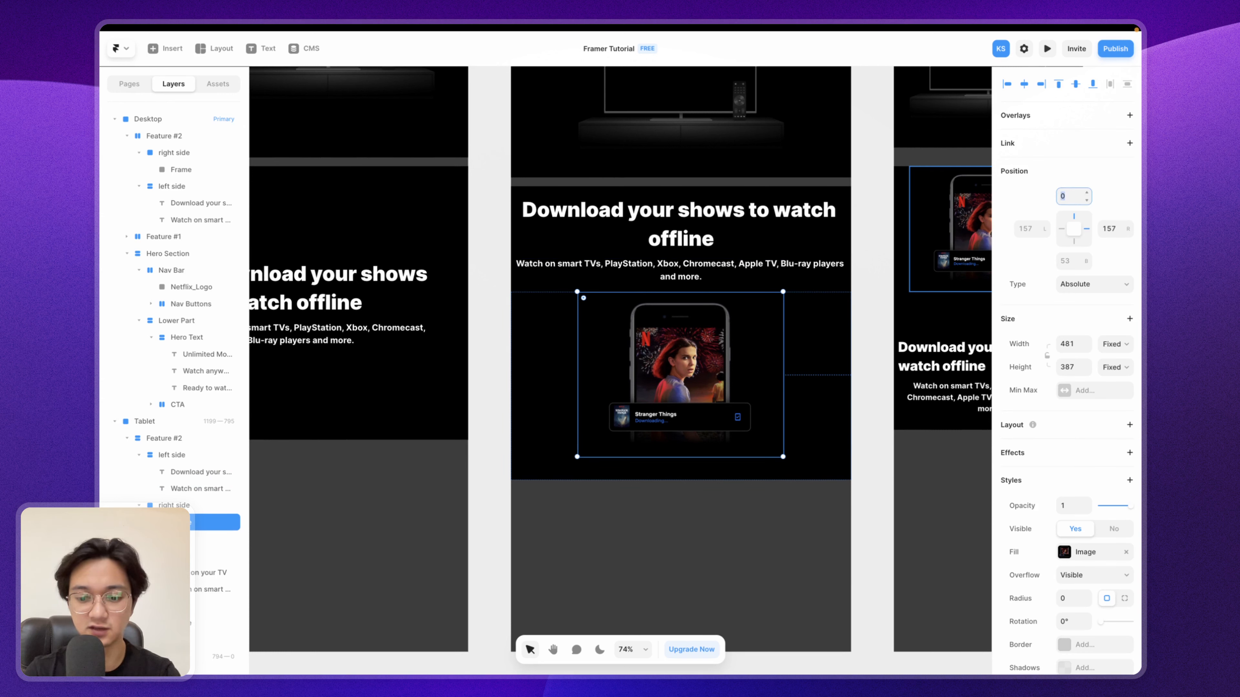
text(10)
key(Return)
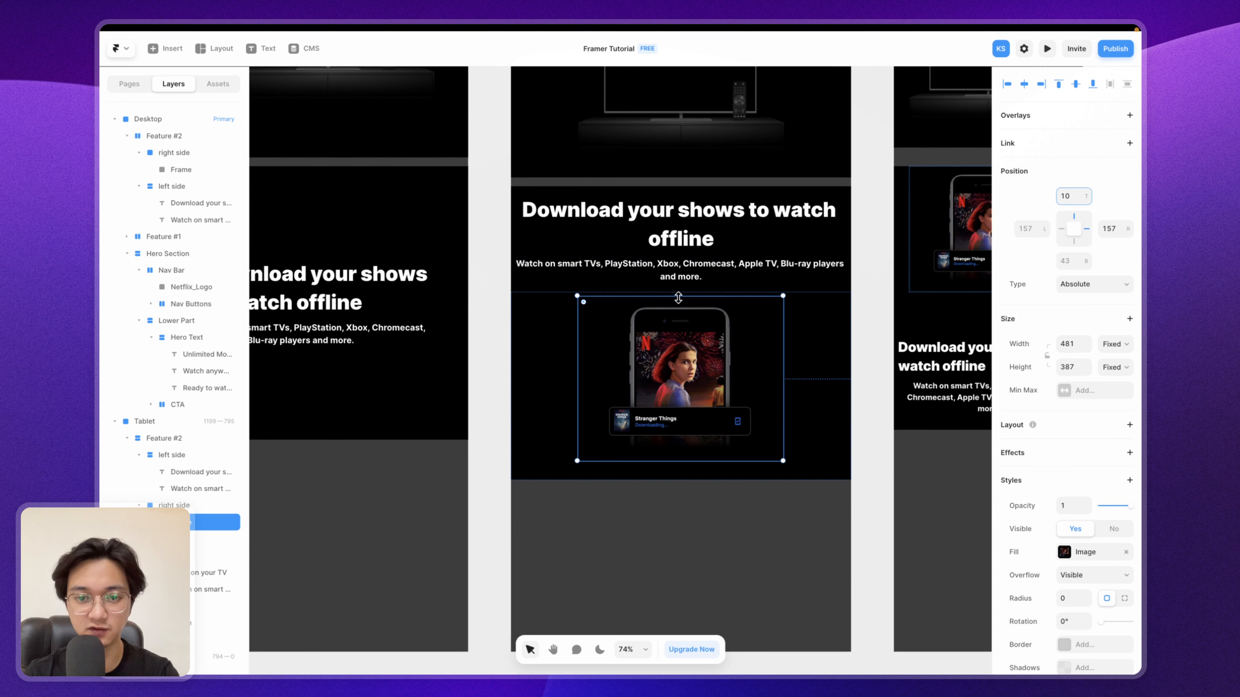
click(875, 247)
Step: Reorder the phone layout's Feature #2 section so the image container sits below the text
scroll(874, 247, down, 1)
scroll(873, 247, down, 5)
scroll(872, 242, right, 3)
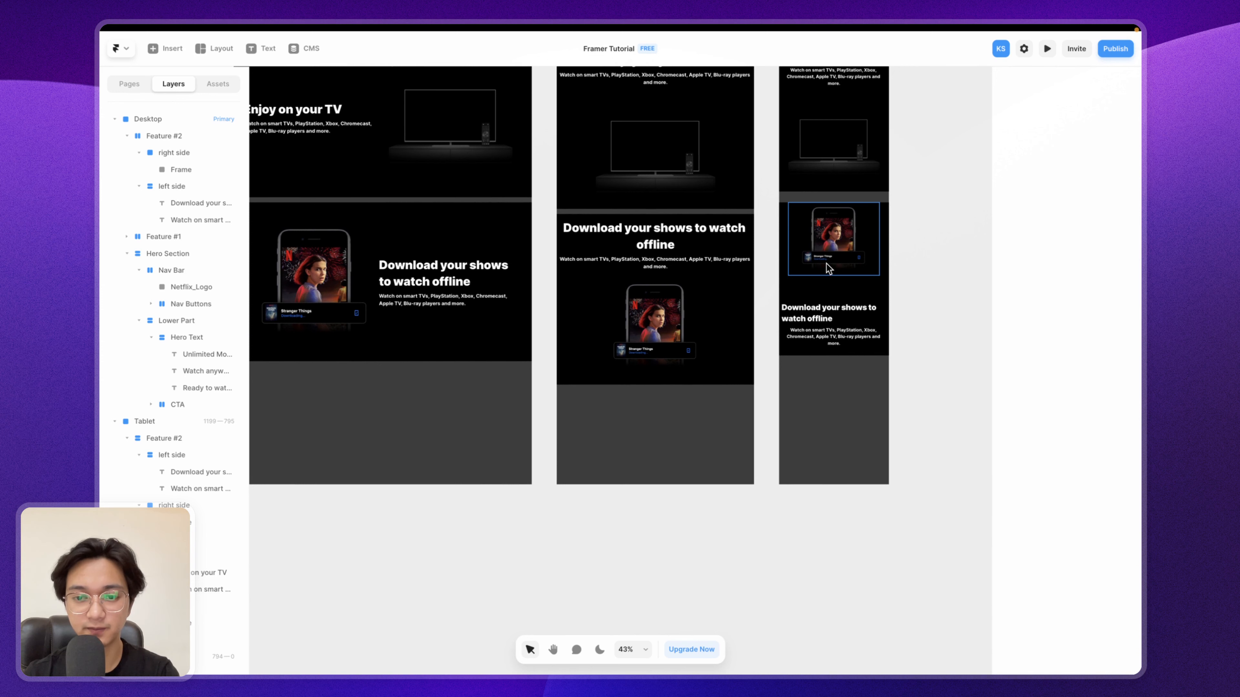
scroll(832, 255, up, 5)
click(770, 276)
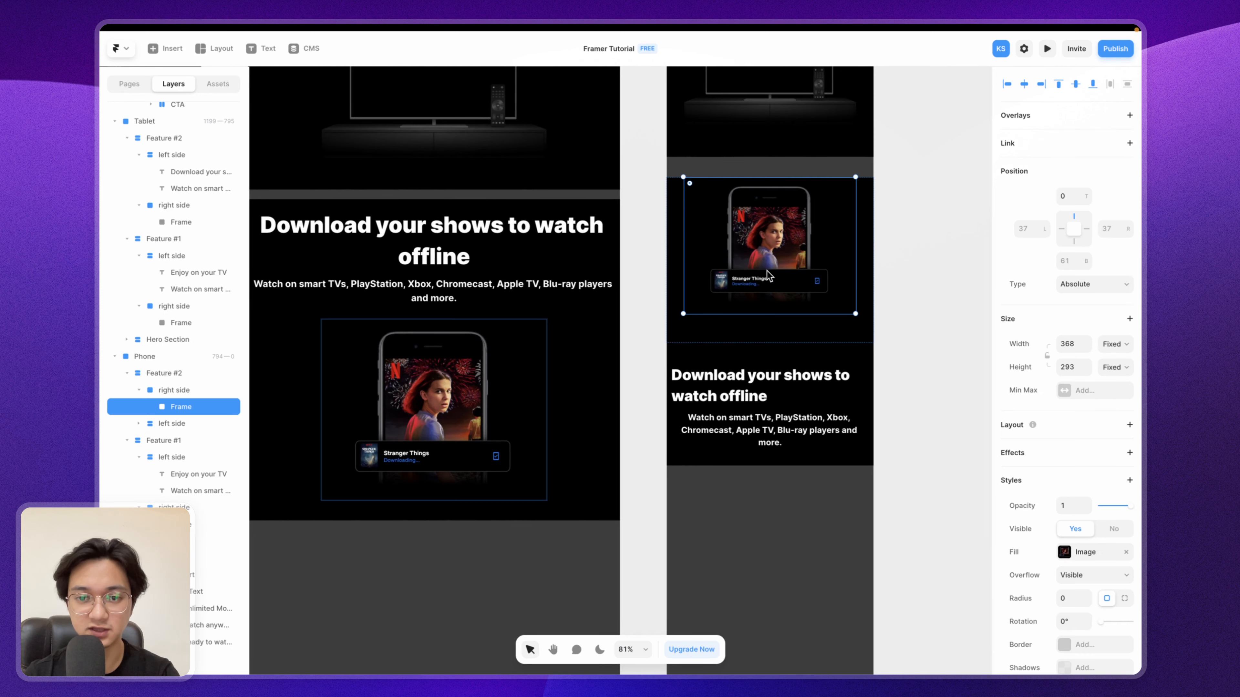
click(873, 222)
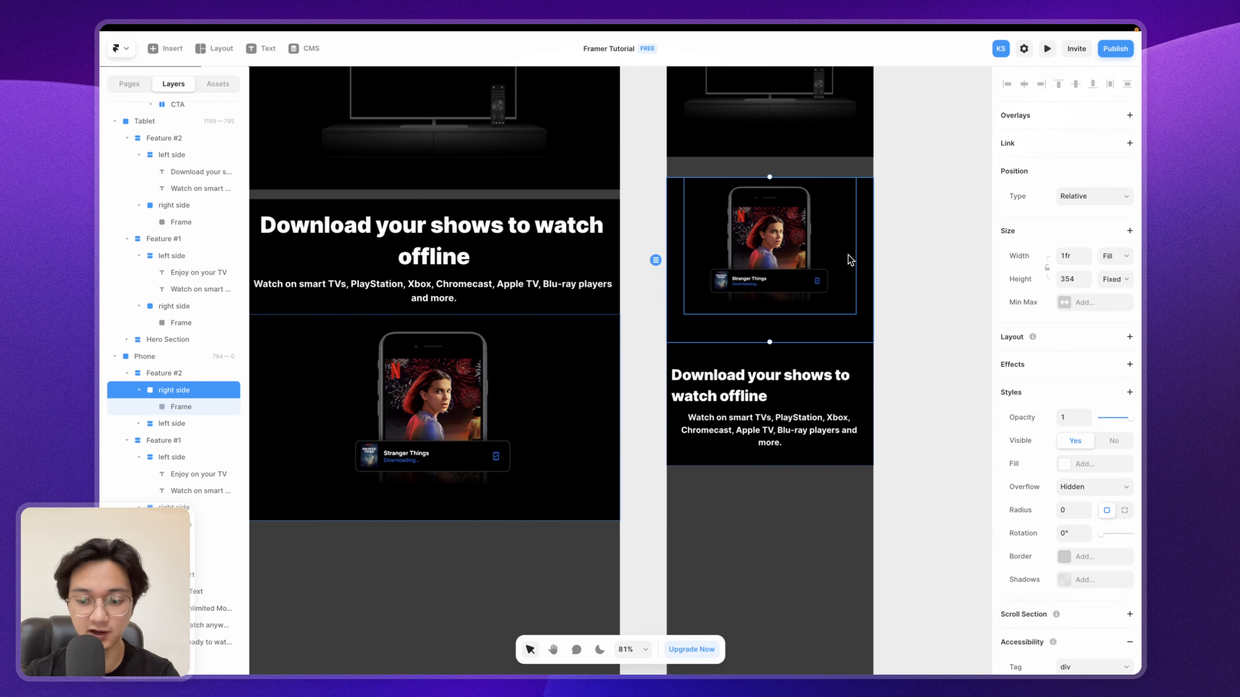
key(Down)
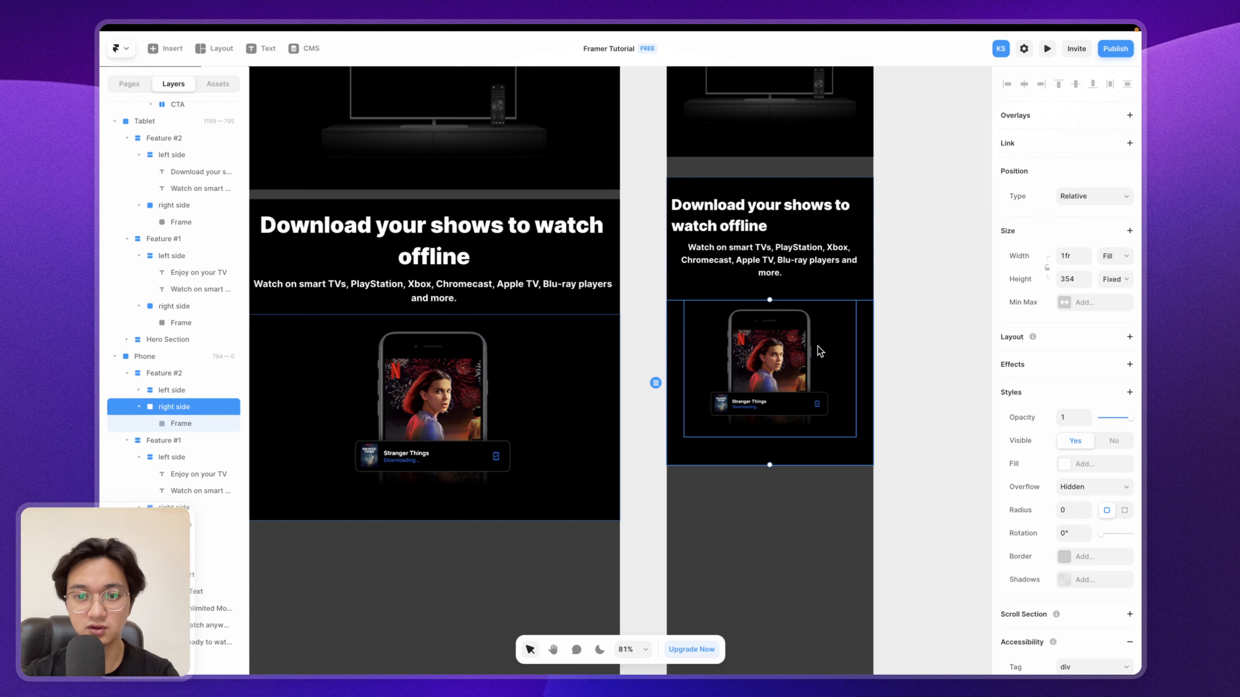
Step: Center-align the phone layout's "Download your shows to watch offline" heading and check its description and text container padding
click(815, 203)
scroll(1092, 577, down, 3)
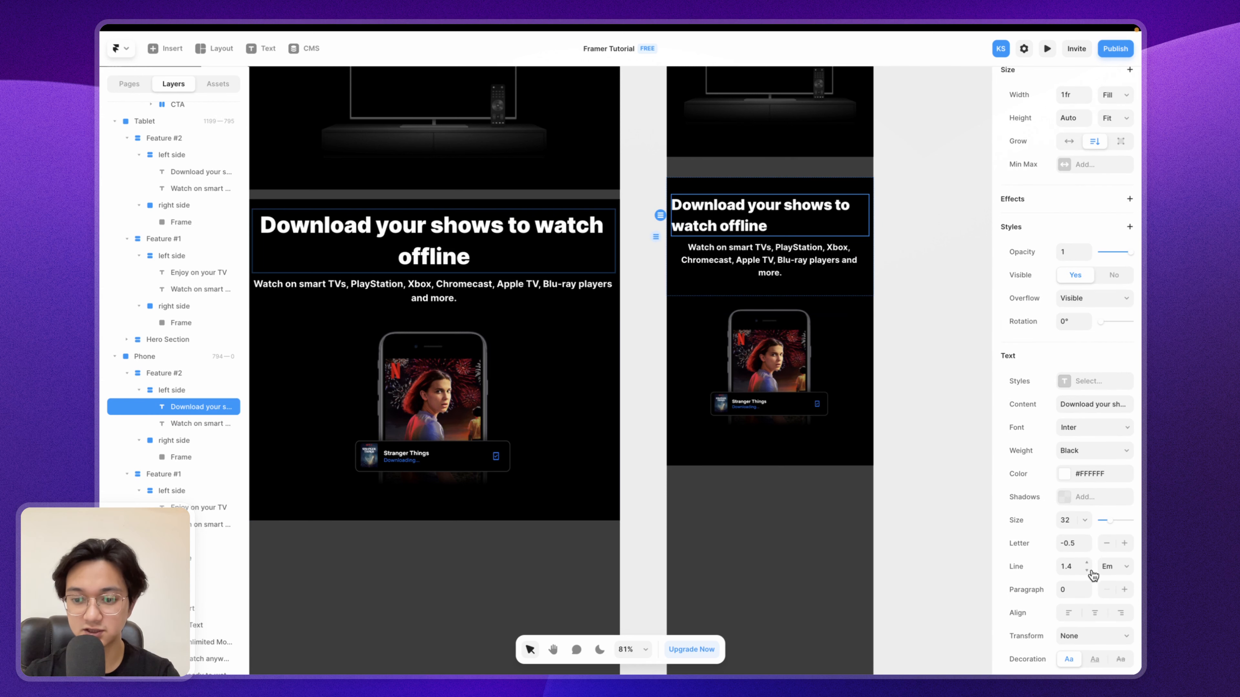
click(1091, 612)
click(800, 265)
click(833, 292)
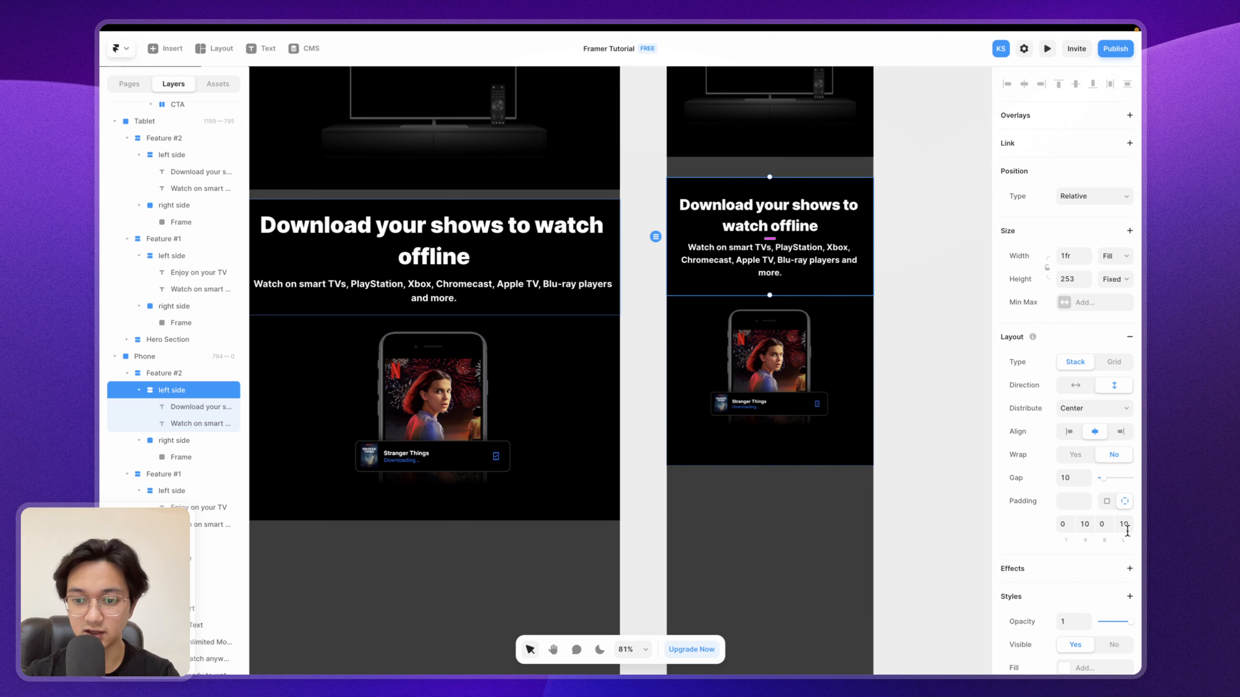
click(900, 280)
Step: Preview the page at desktop width and at about 840 px wide to examine the download section, and return to the editor
scroll(900, 281, down, 5)
click(1047, 49)
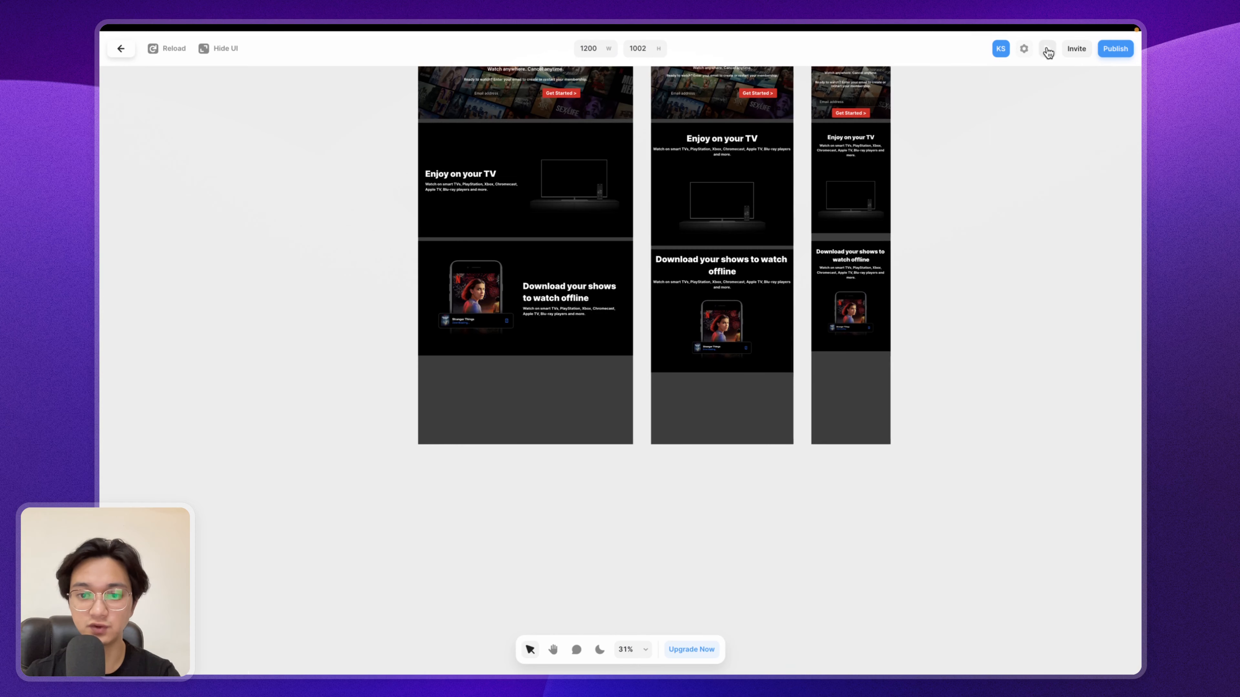
scroll(814, 282, down, 10)
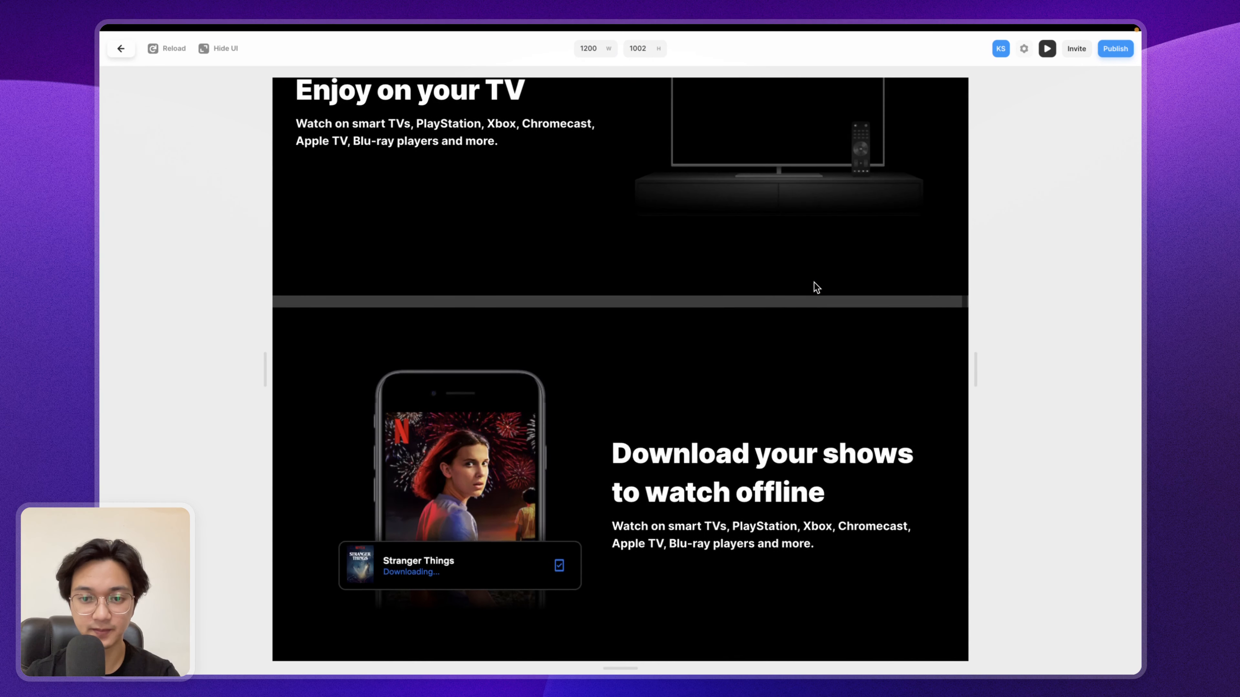
scroll(814, 282, up, 3)
drag(977, 360, 877, 365)
scroll(763, 382, down, 5)
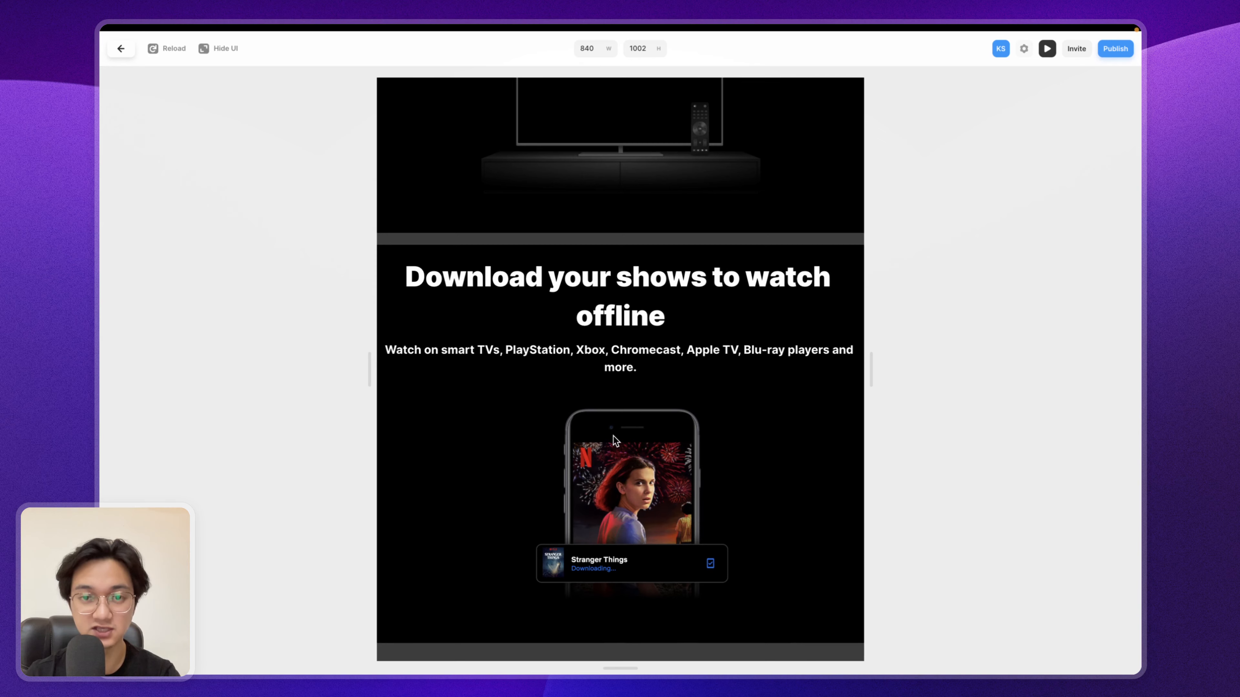
click(121, 49)
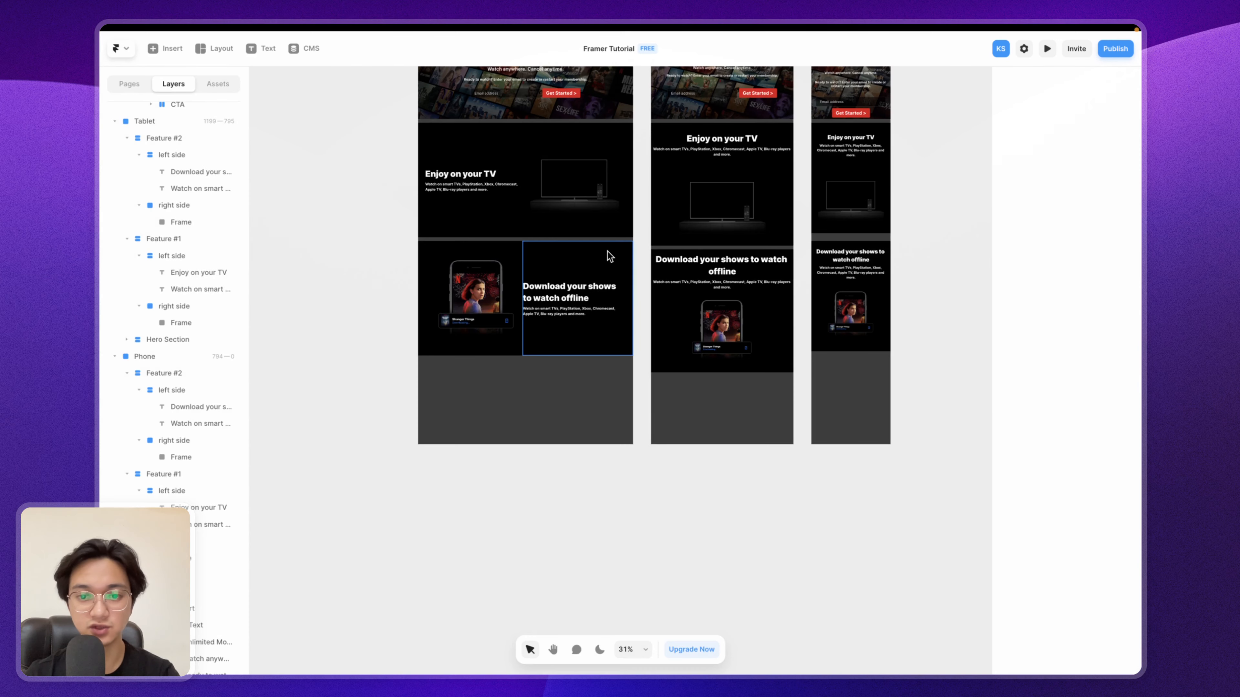
Step: Unpin the tablet's phone image frame from the right edge, center it horizontally and set its top offset to 10
click(734, 324)
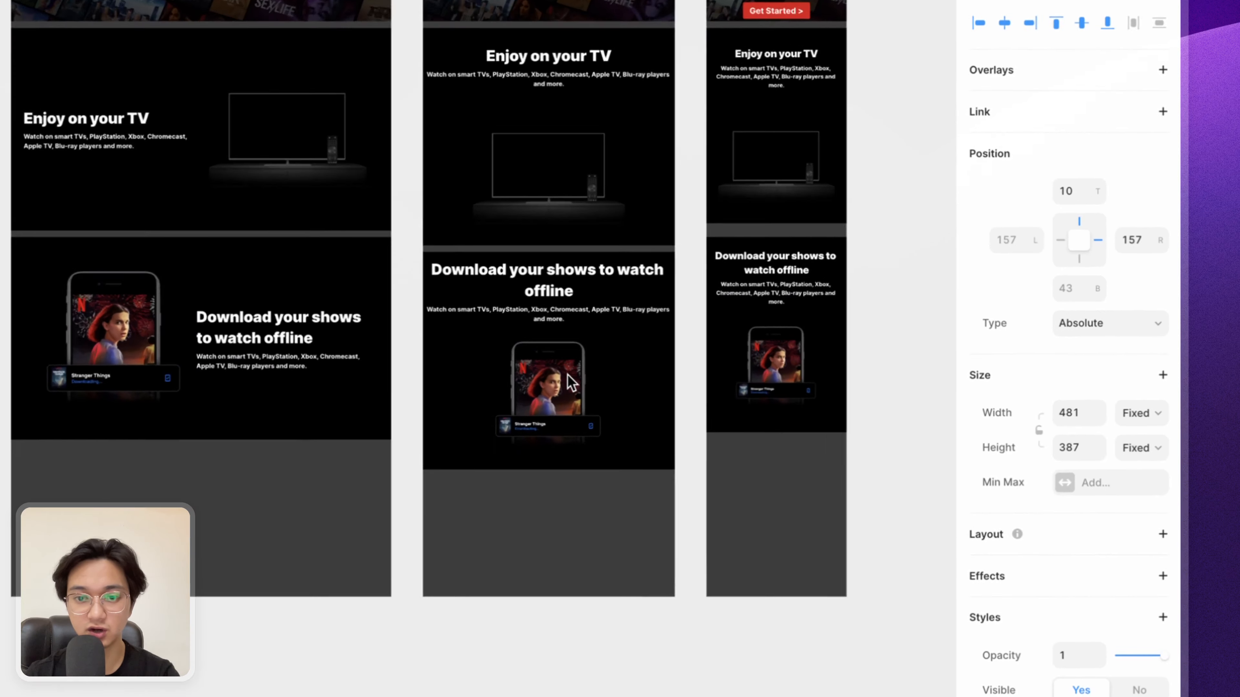
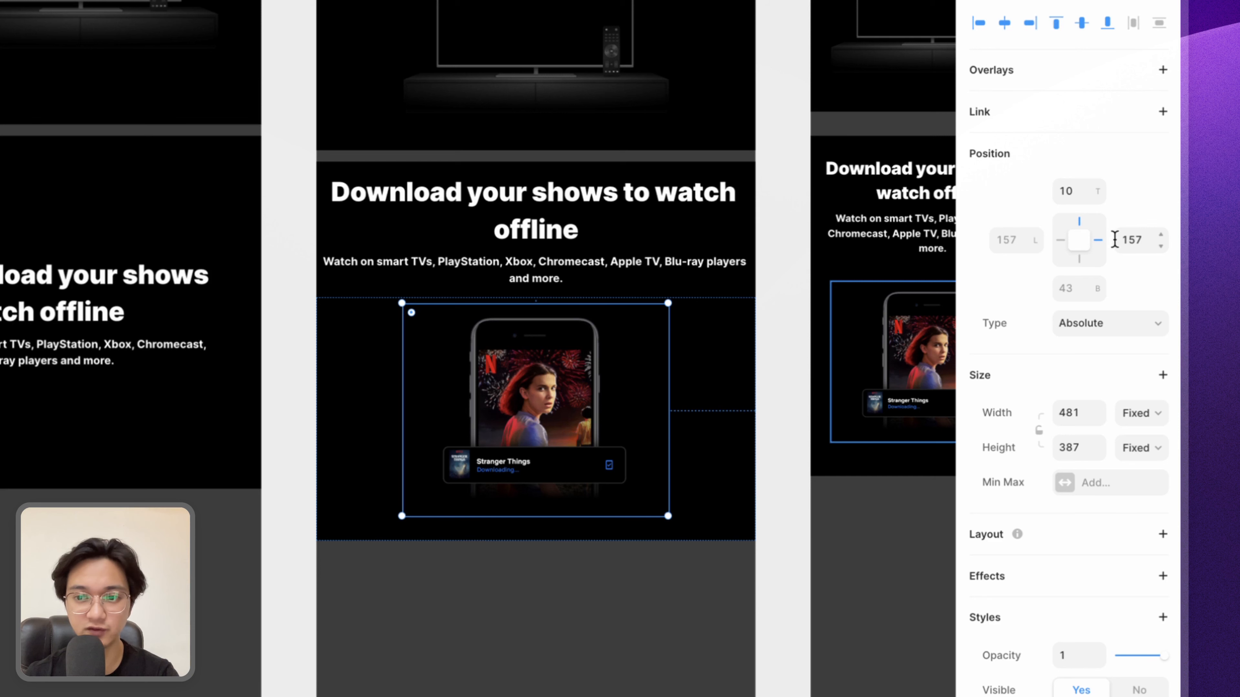
click(1099, 241)
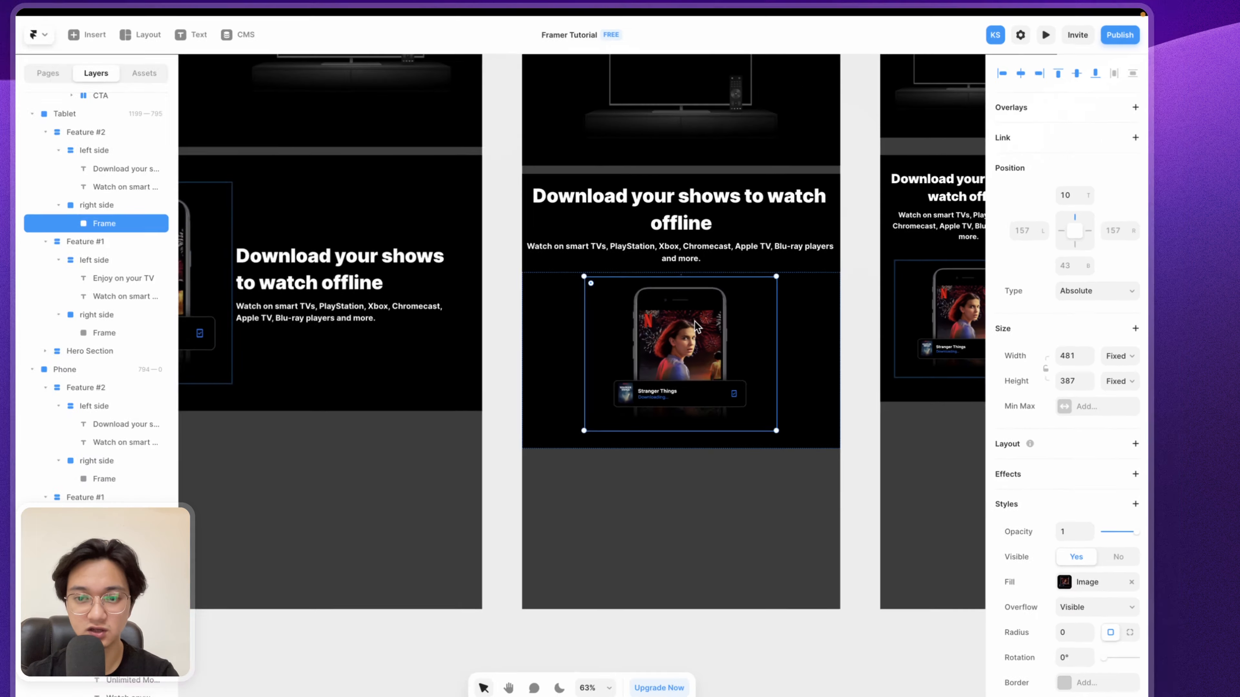
drag(557, 366, 558, 404)
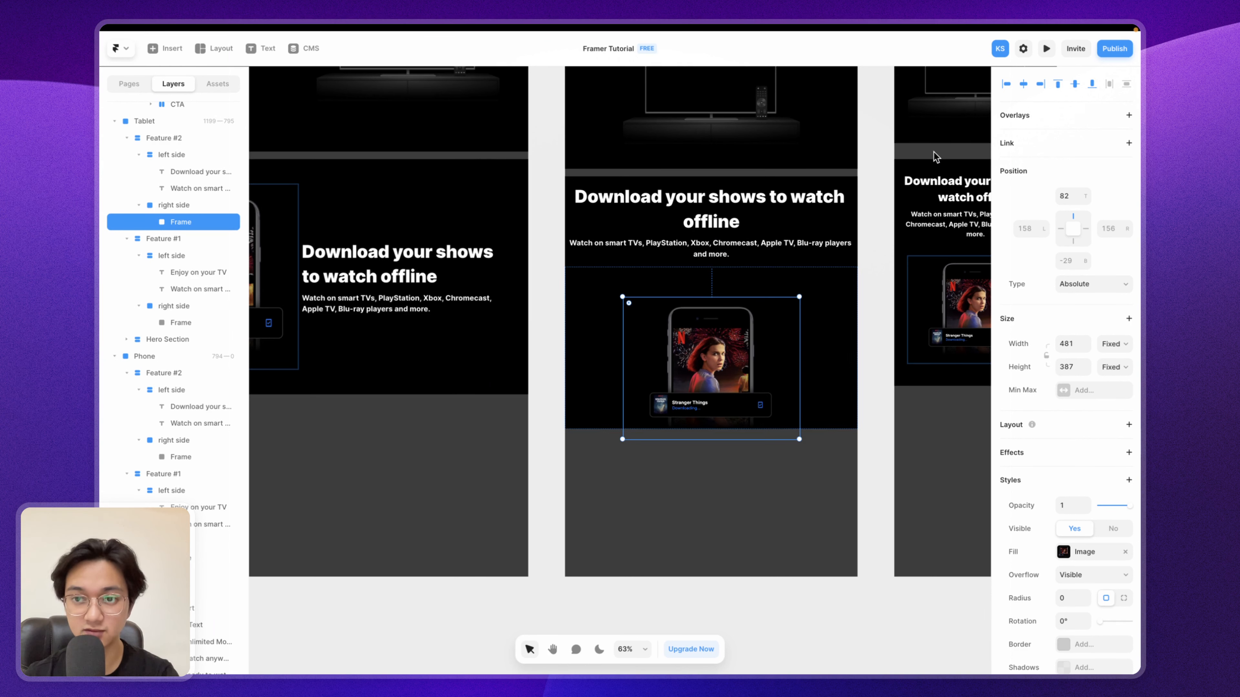
click(1023, 84)
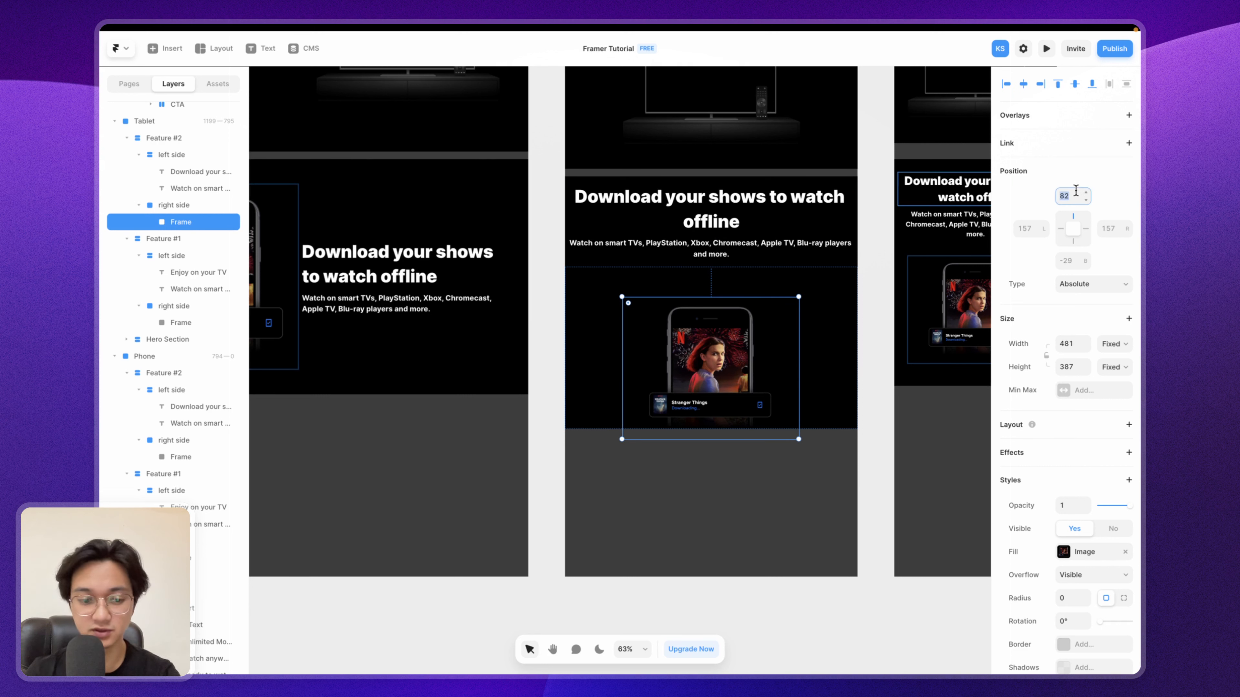
text(10)
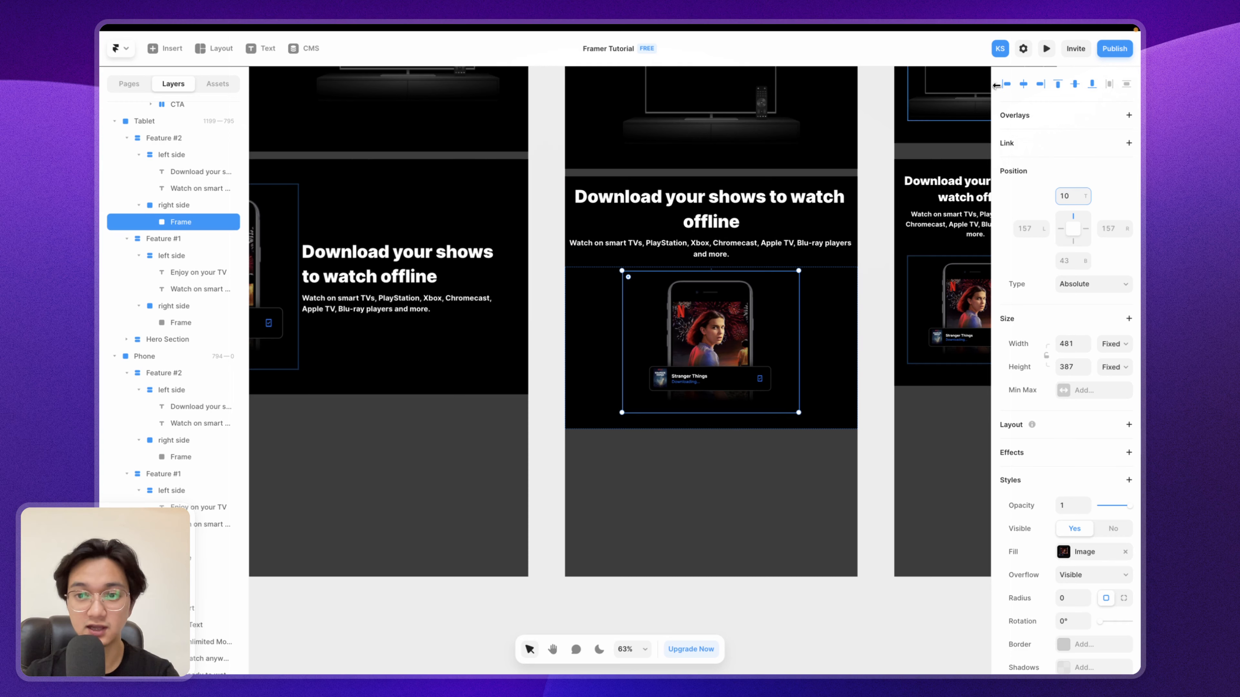
Step: Preview the page, examine the download section while widening the preview, and return to the editor
click(1047, 49)
scroll(827, 397, down, 10)
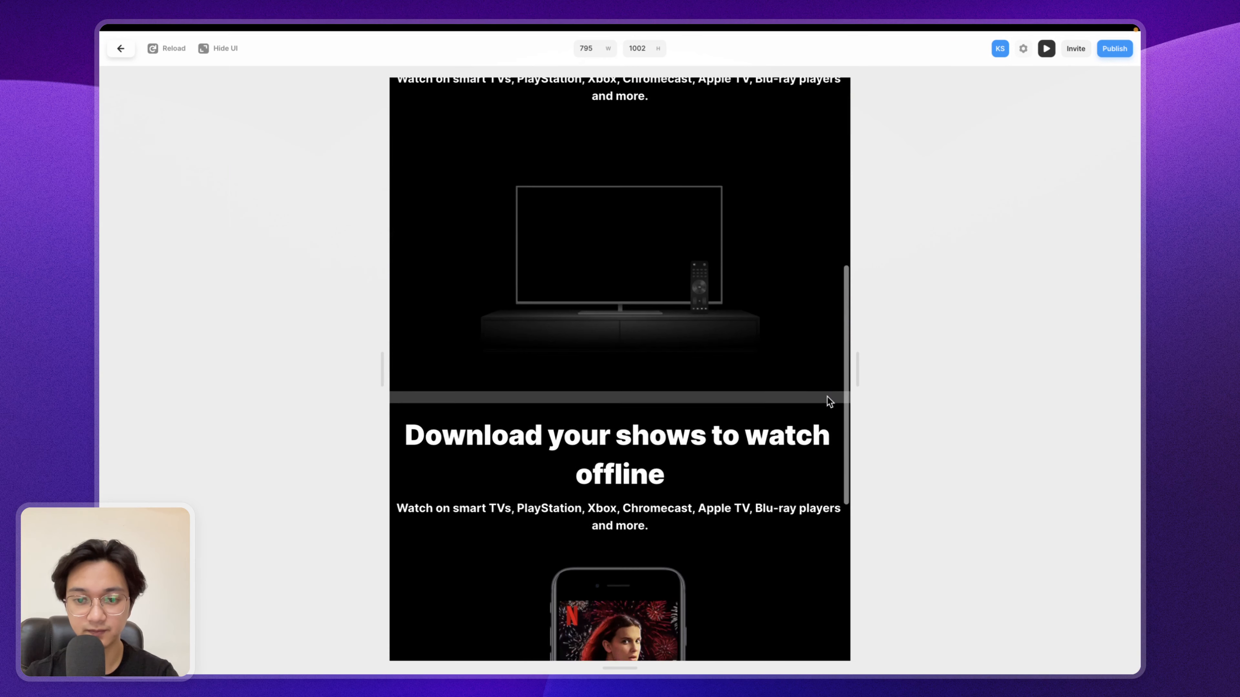
drag(859, 369, 1050, 366)
click(120, 48)
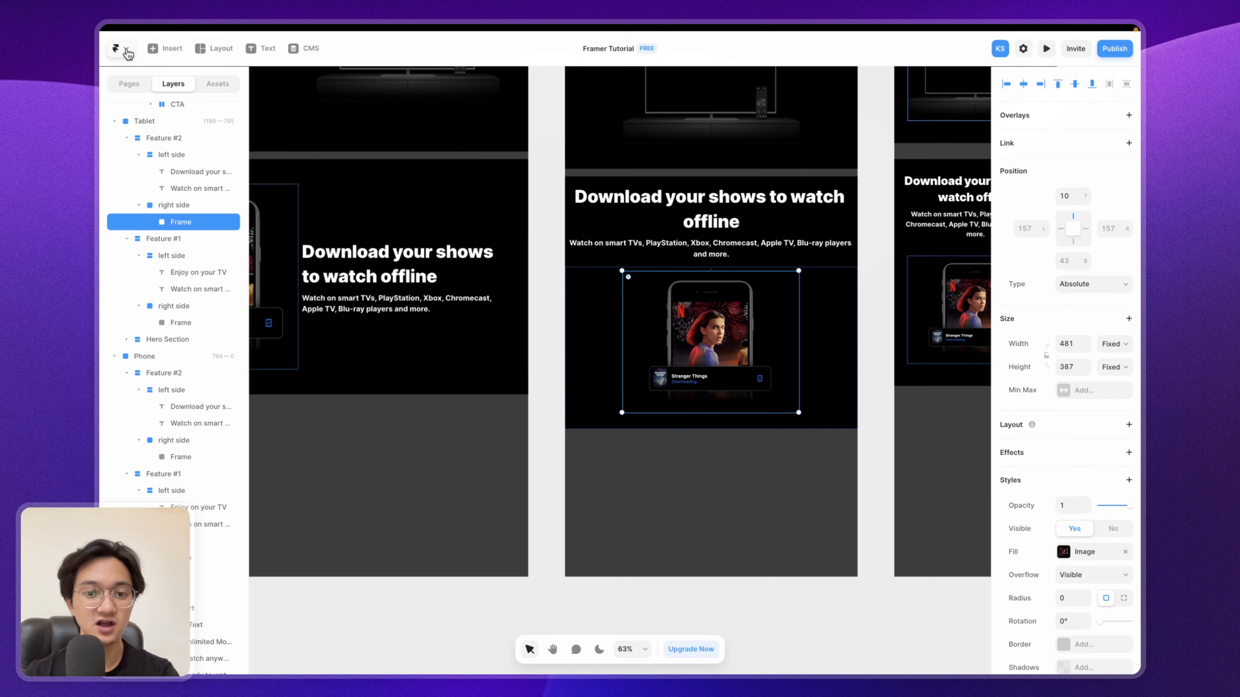
Step: Extend the Desktop breakpoint downward to a height of about 3665 to make room for another section
scroll(676, 370, down, 5)
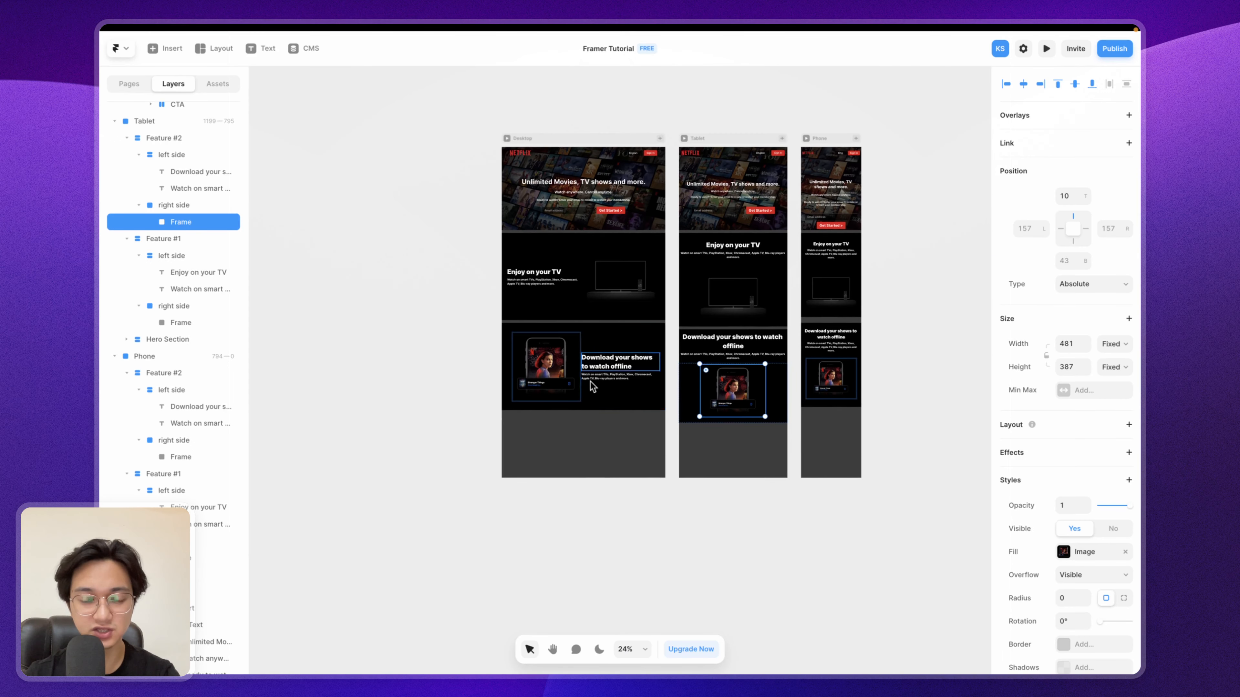
click(570, 427)
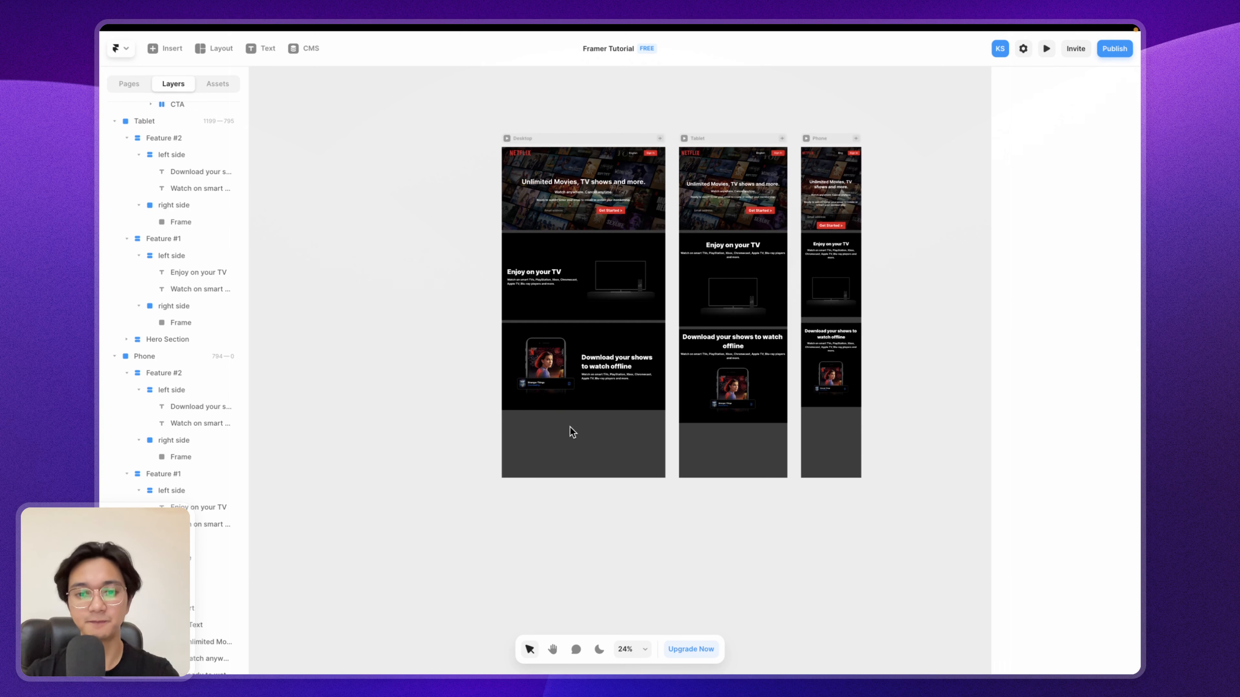
click(585, 138)
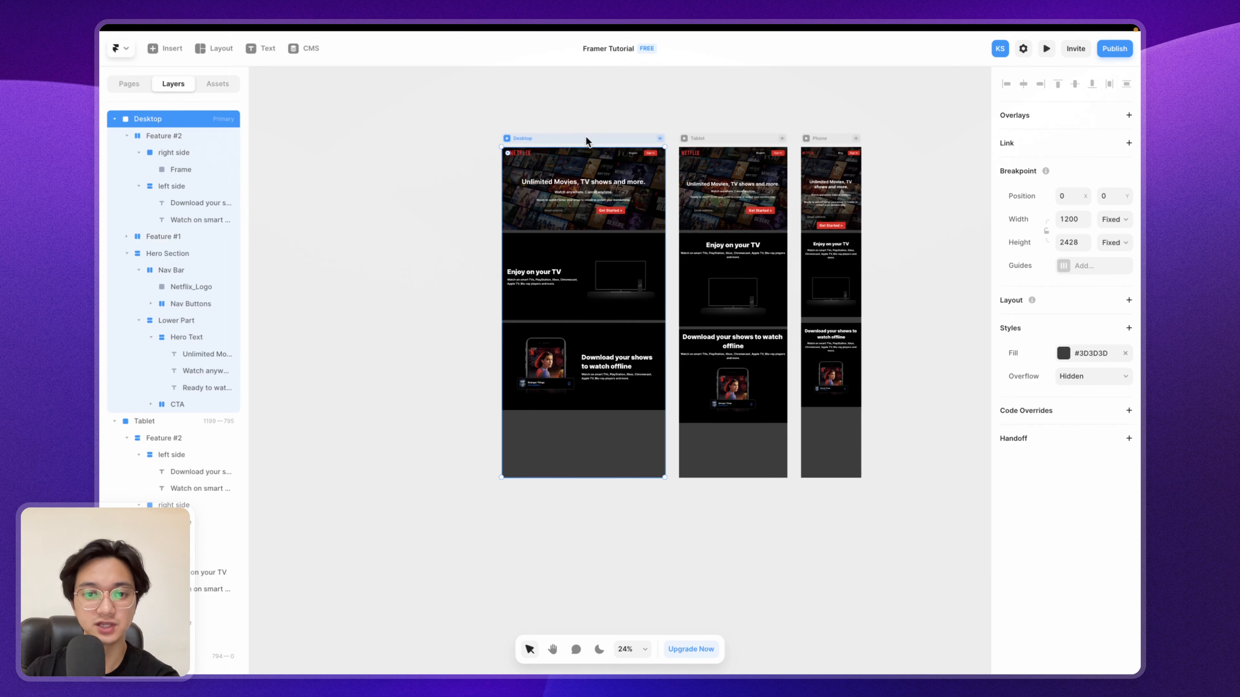
scroll(605, 293, down, 5)
drag(614, 361, 612, 532)
scroll(612, 531, up, 2)
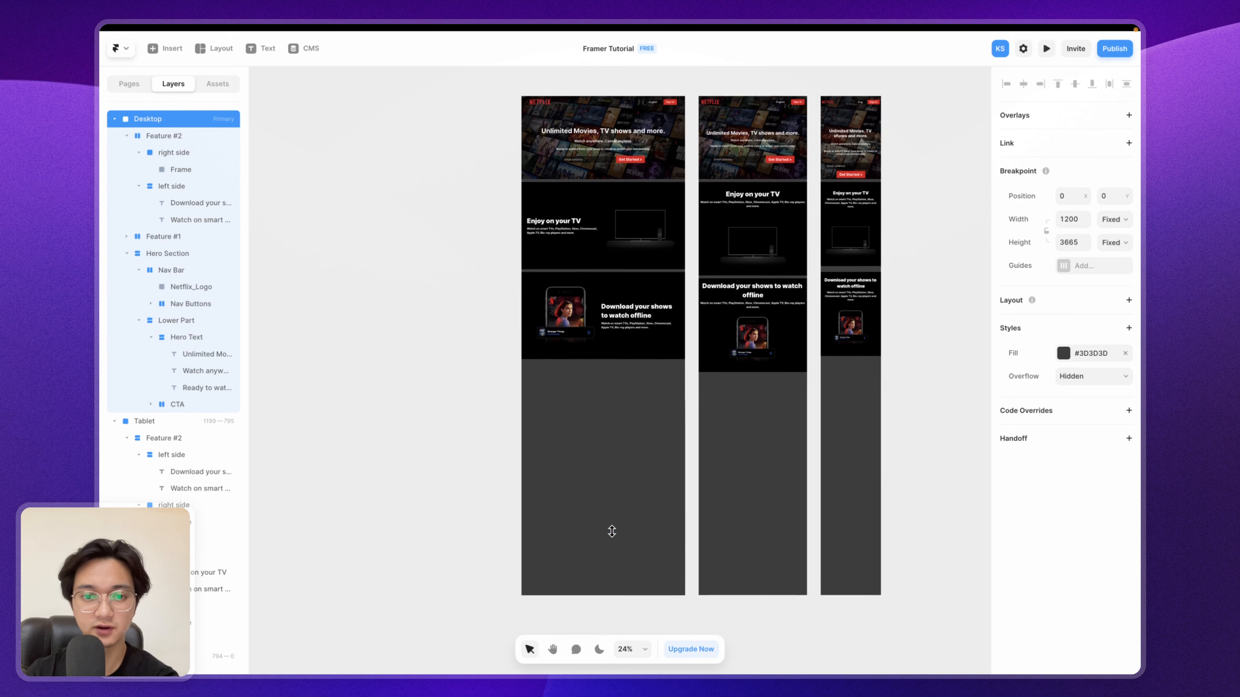
Step: Duplicate the desktop's "Enjoy on your TV" section and place the copy below the download section at a top offset of 1953
scroll(611, 531, up, 1)
scroll(571, 344, up, 5)
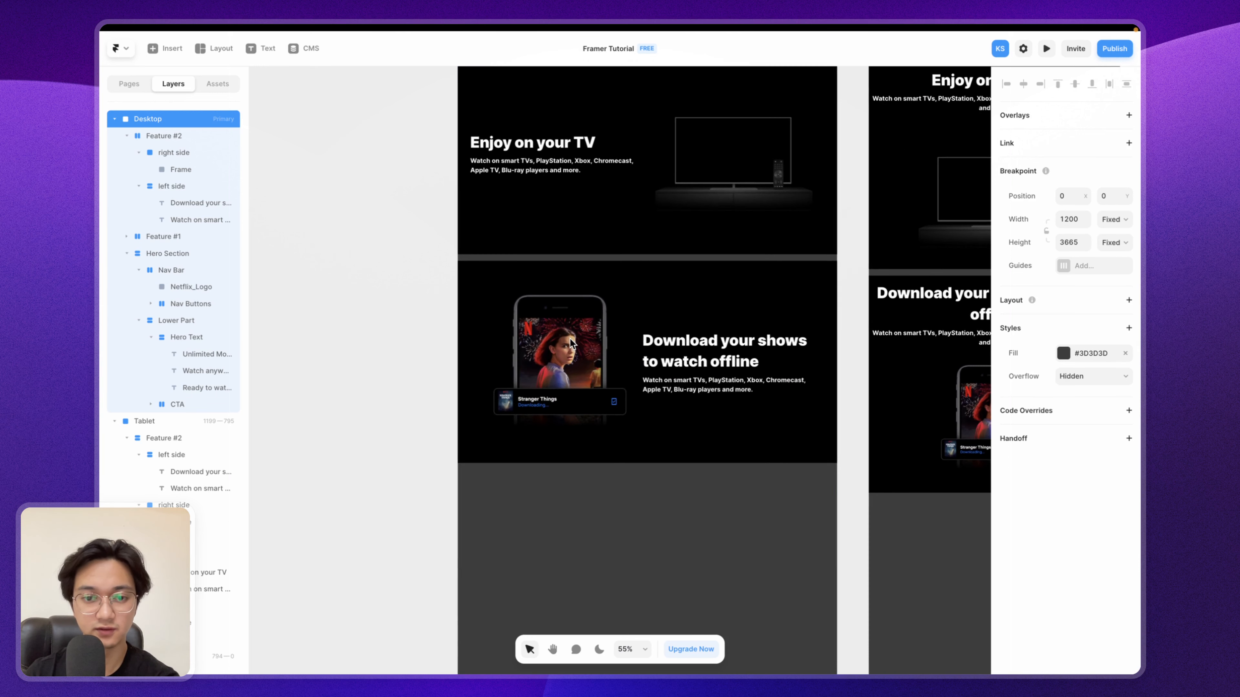
scroll(659, 274, up, 2)
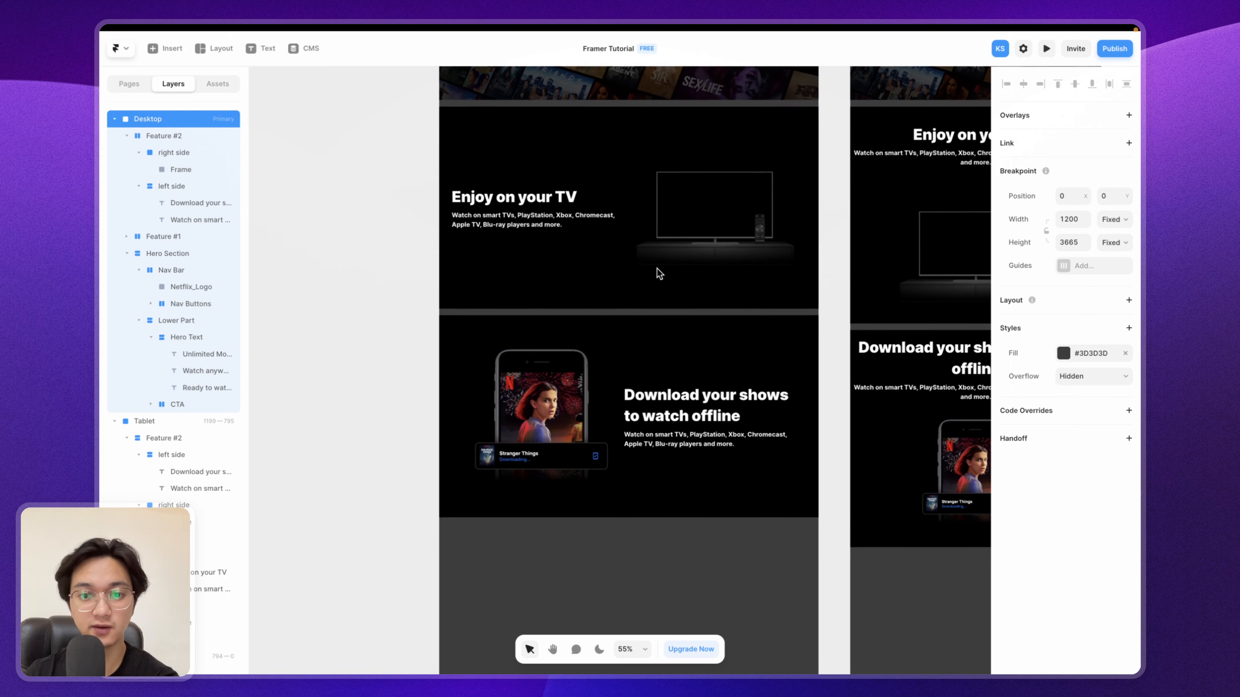
click(634, 112)
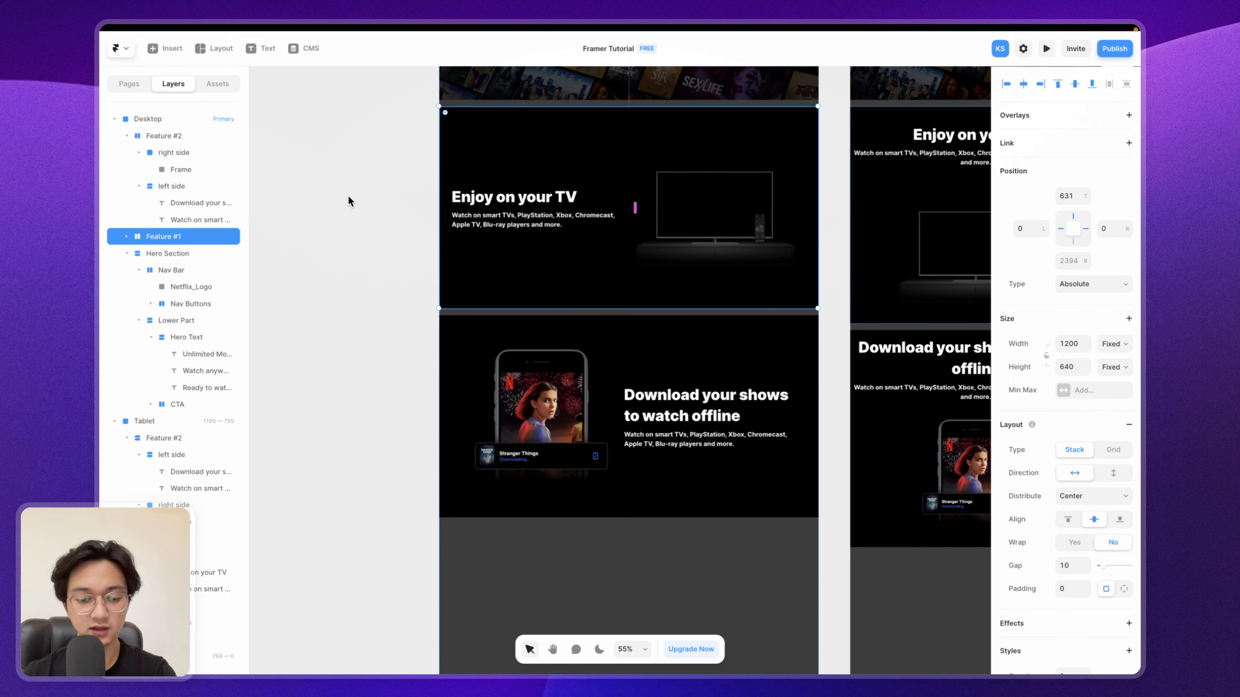
right_click(186, 231)
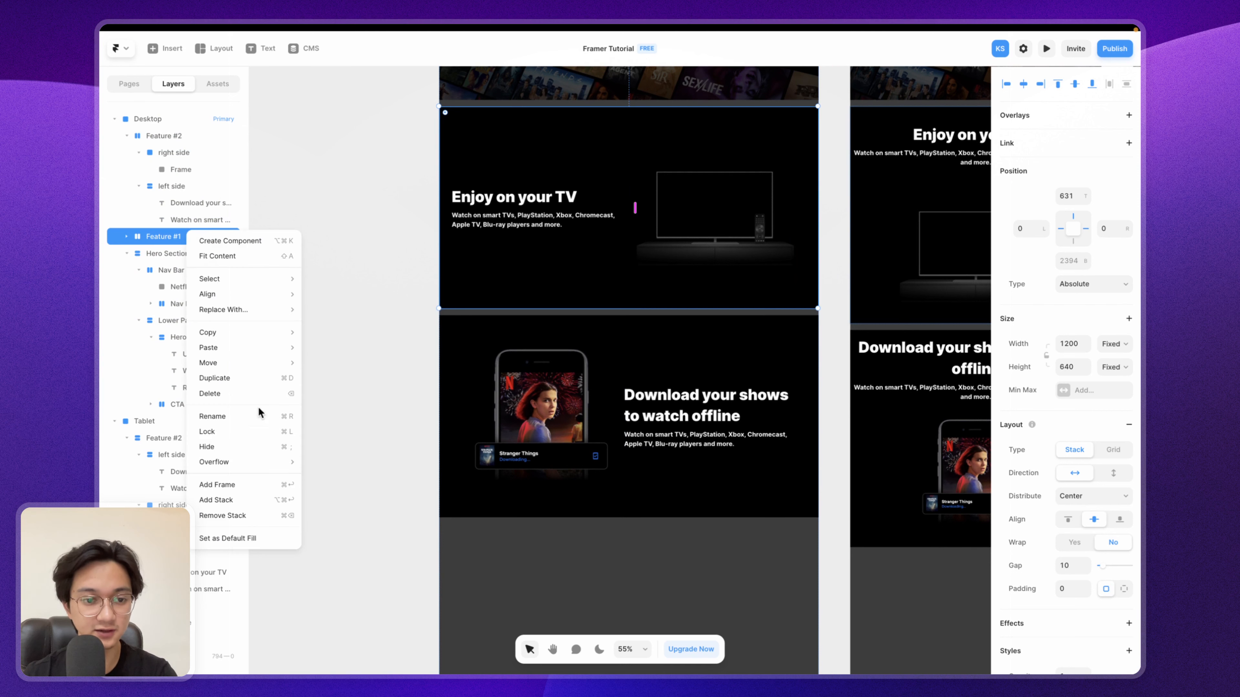
click(241, 378)
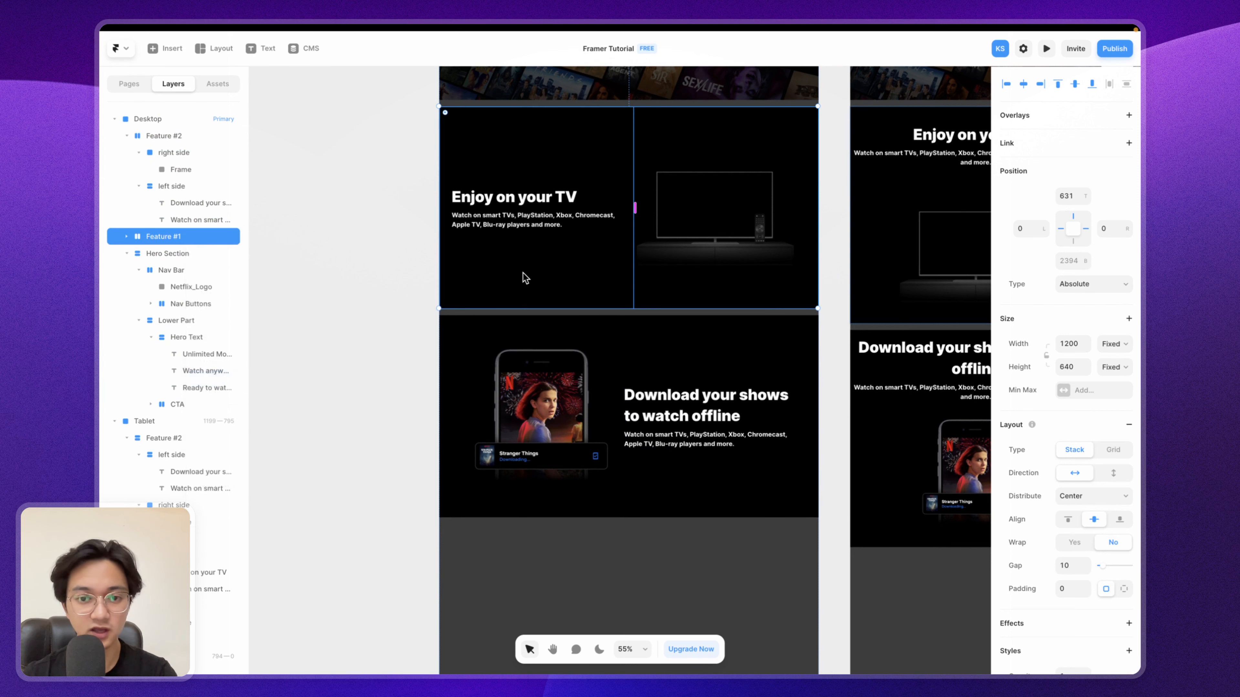
scroll(668, 100, down, 5)
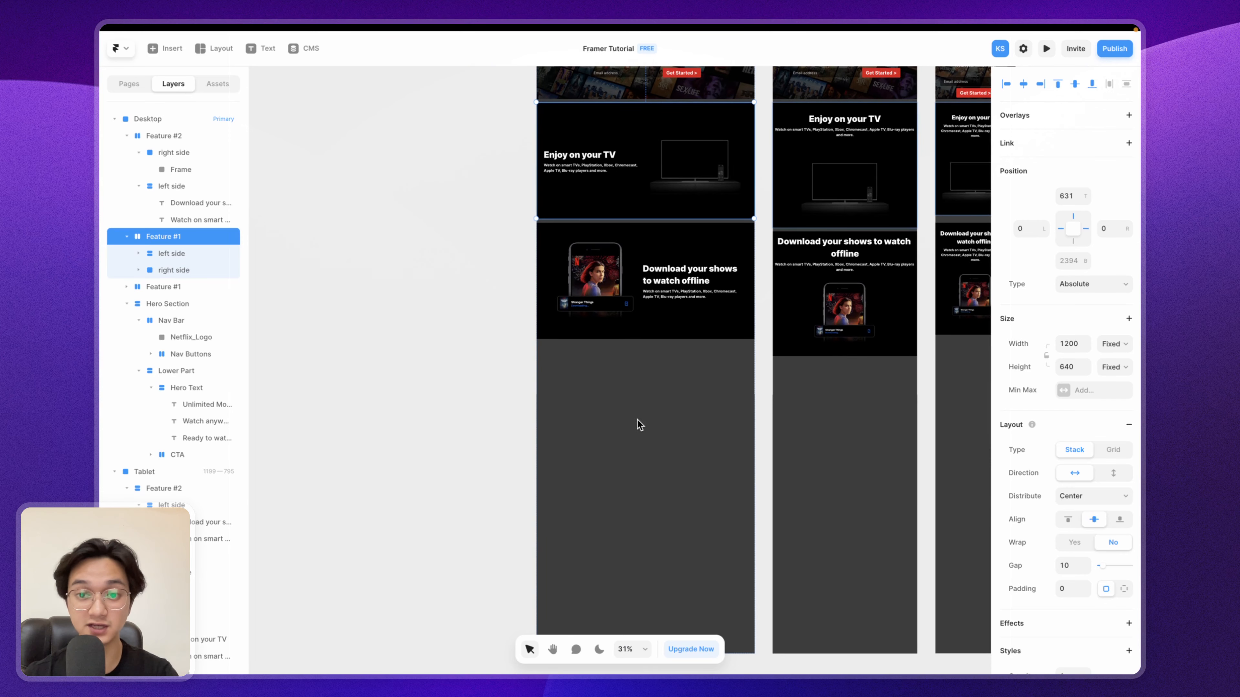
drag(654, 121, 653, 357)
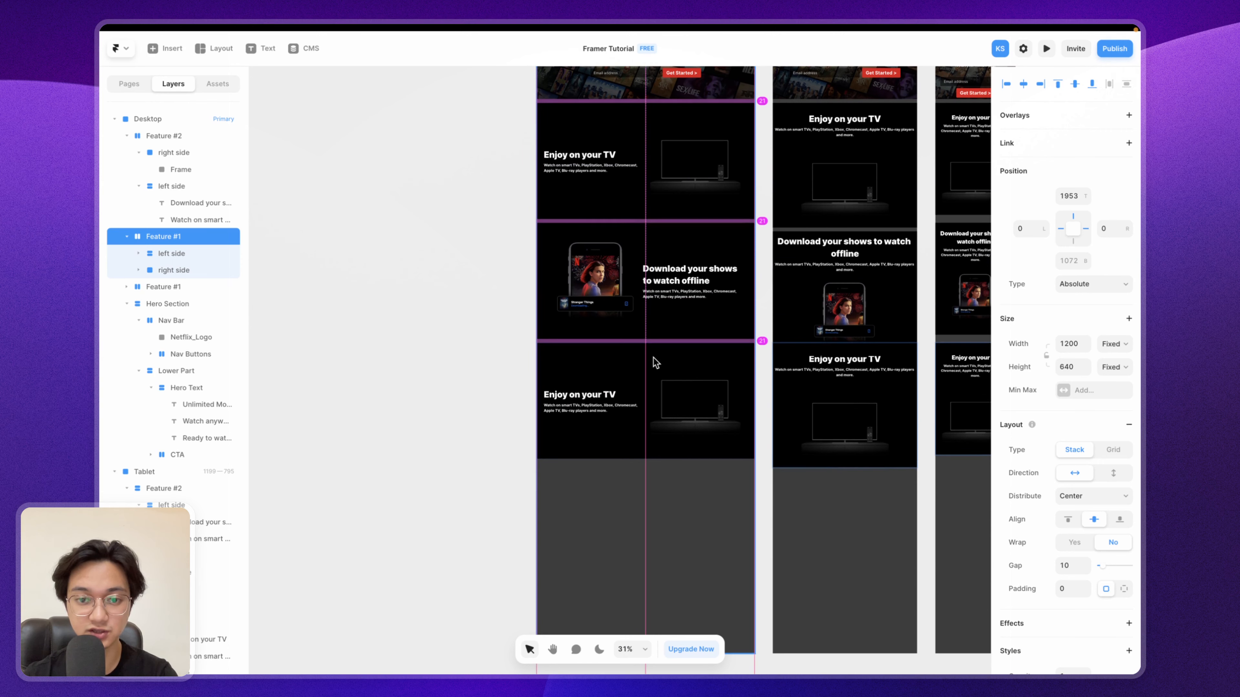
Step: Copy the "Watch everywhere" heading from the Netflix site in Chrome and replace the duplicated section's heading in Framer with it
scroll(654, 363, up, 5)
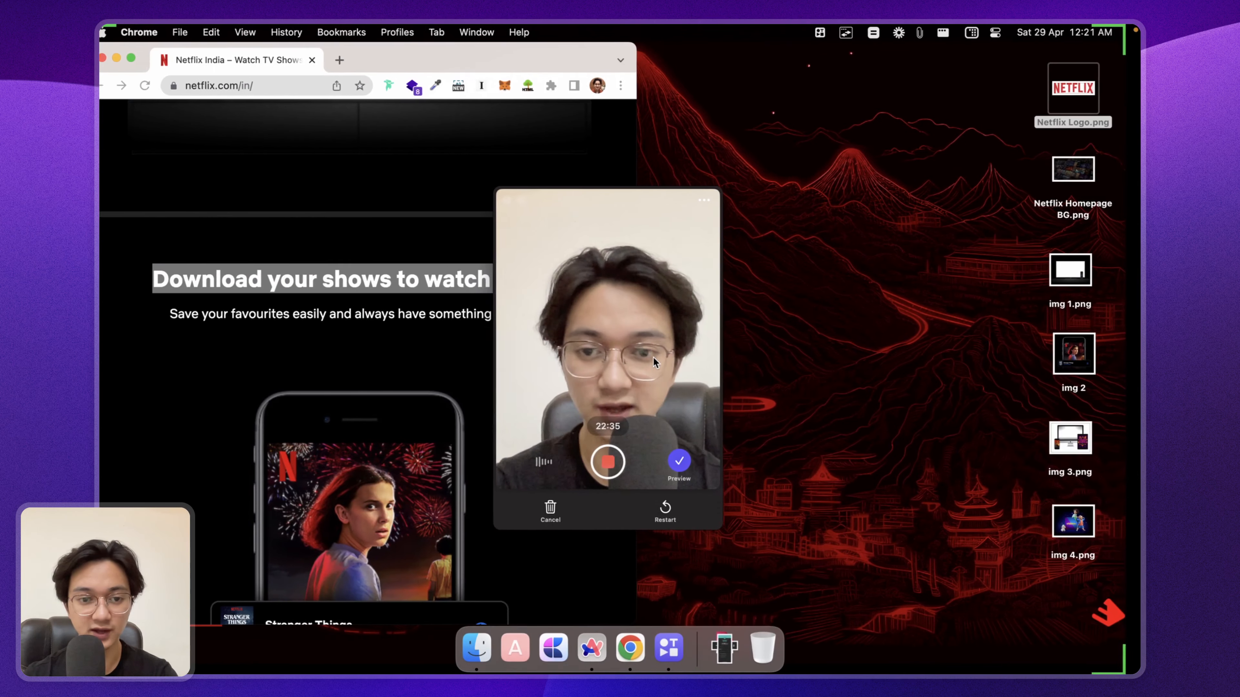
scroll(376, 257, down, 10)
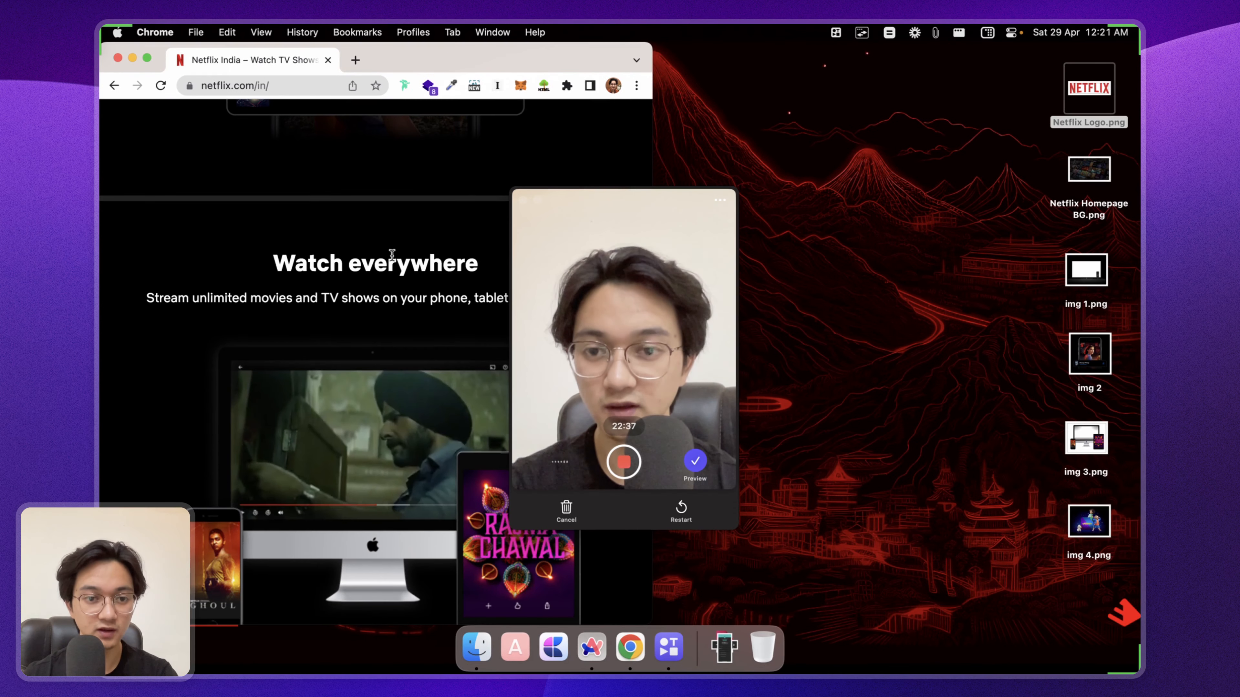
drag(276, 253, 522, 262)
key(super+c)
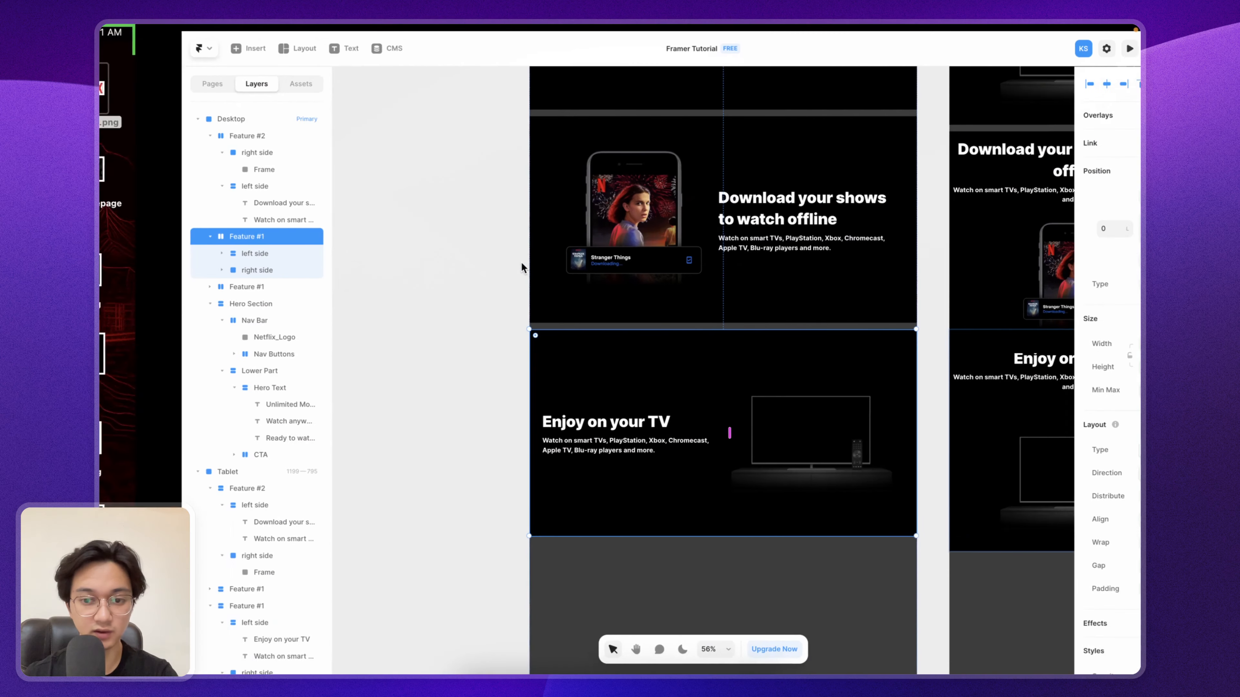
click(515, 422)
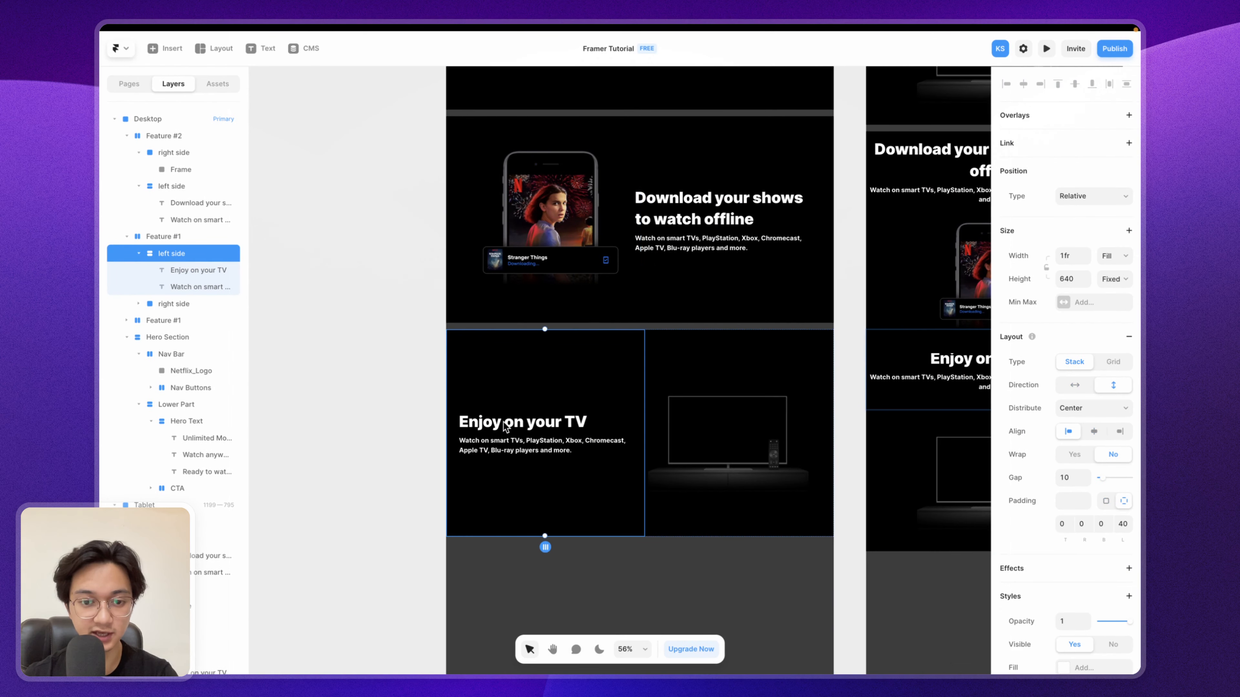
click(505, 426)
double_click(505, 424)
key(super+a)
key(super+v)
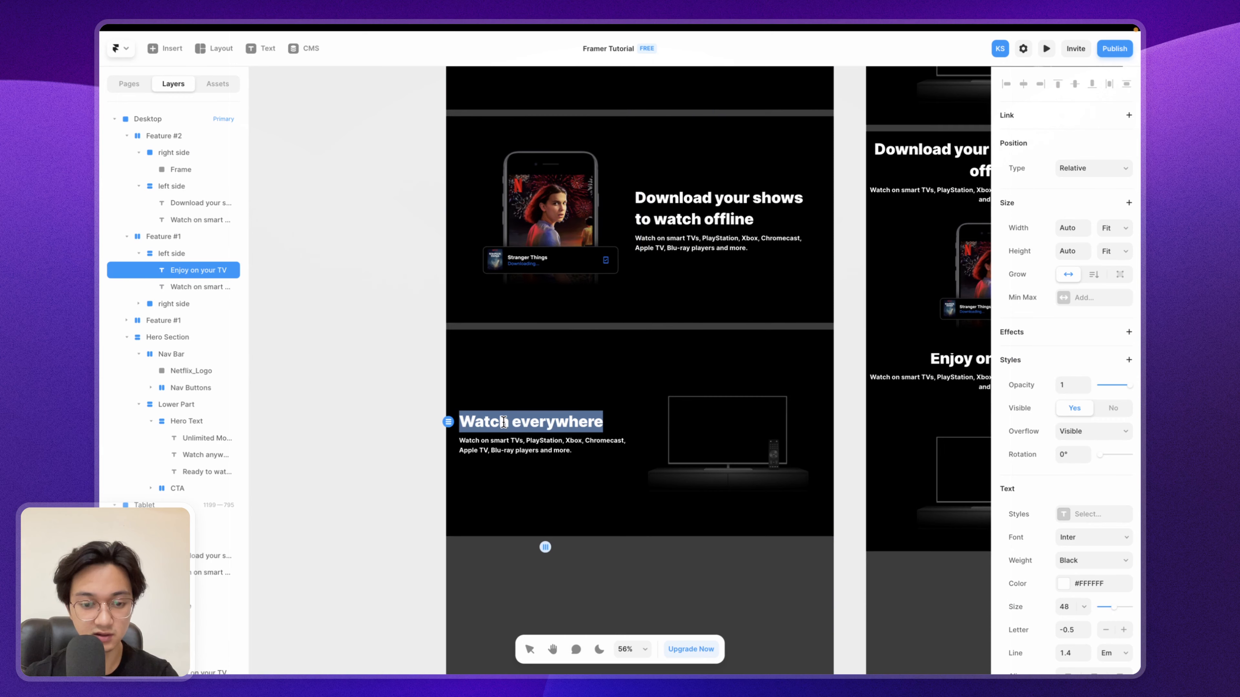
key(Escape)
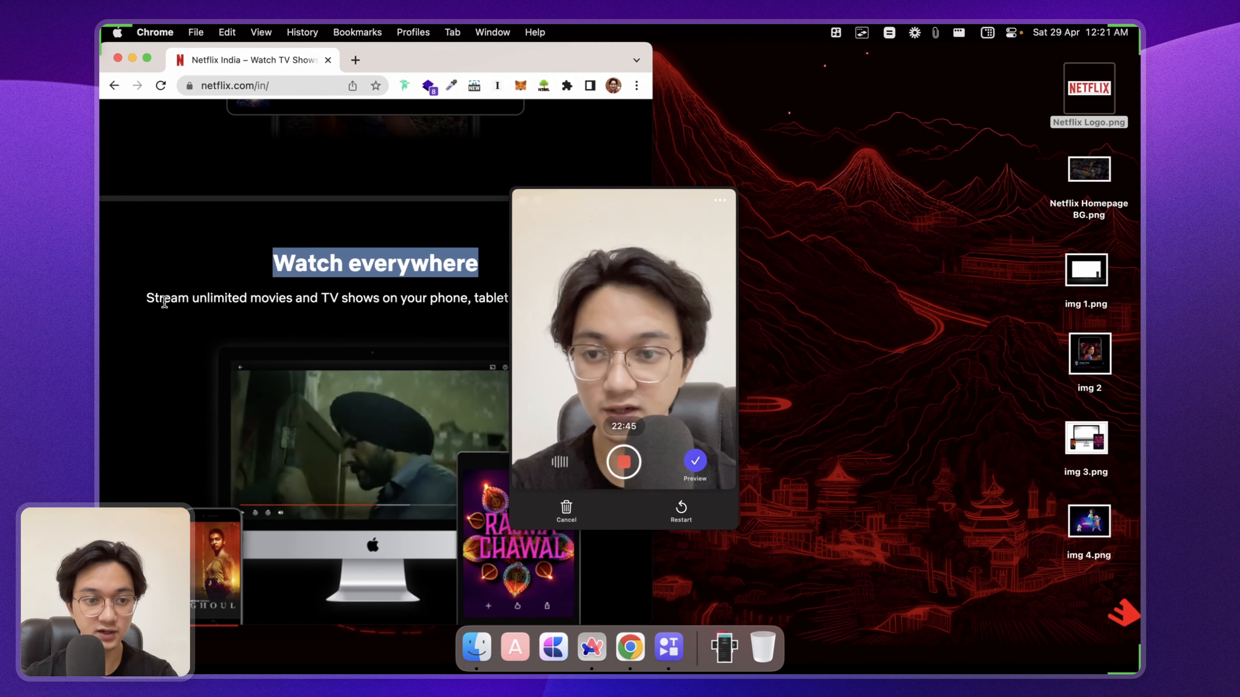
Step: Replace the new section's description with the Netflix site's "Stream unlimited movies and TV shows on your phone, tablet, laptop, and TV."
drag(139, 299, 624, 307)
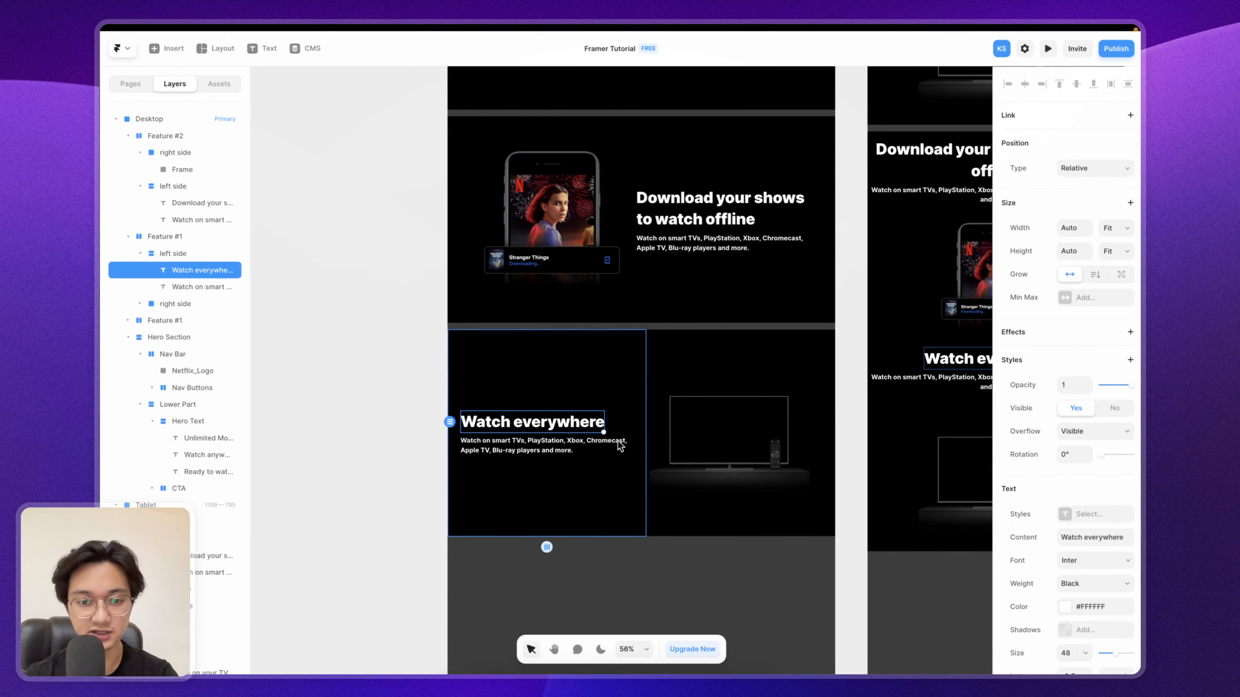
double_click(535, 449)
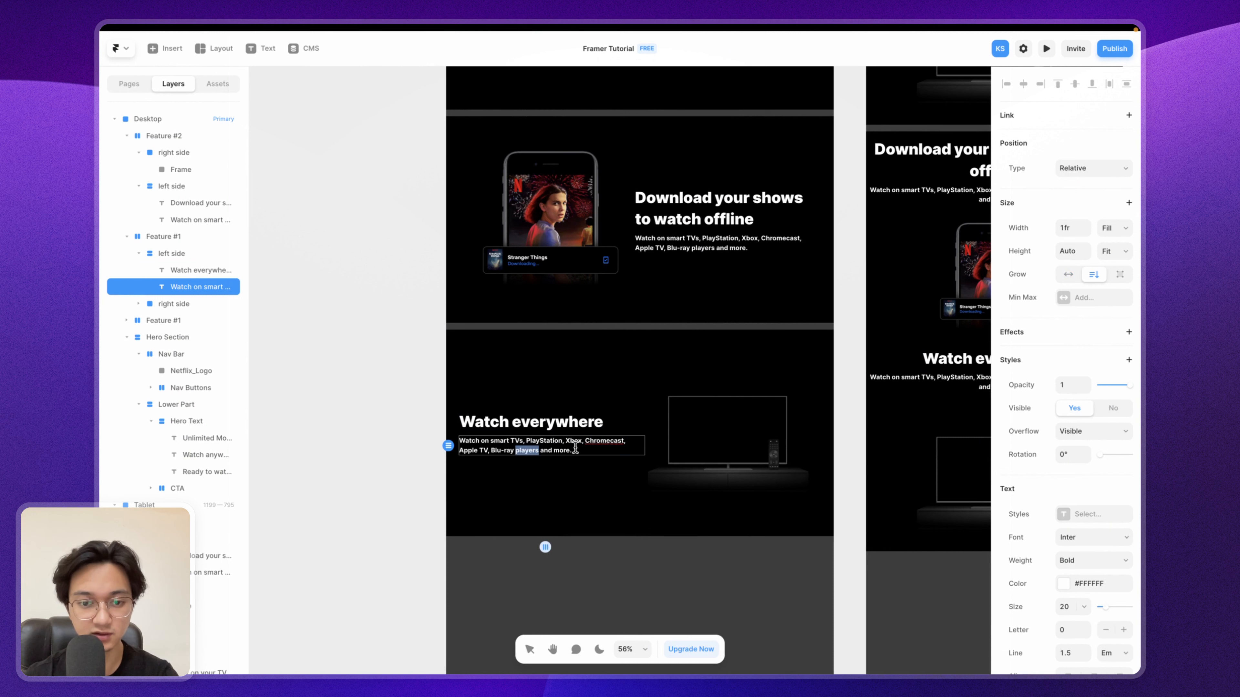
drag(575, 449, 483, 435)
key(super+v)
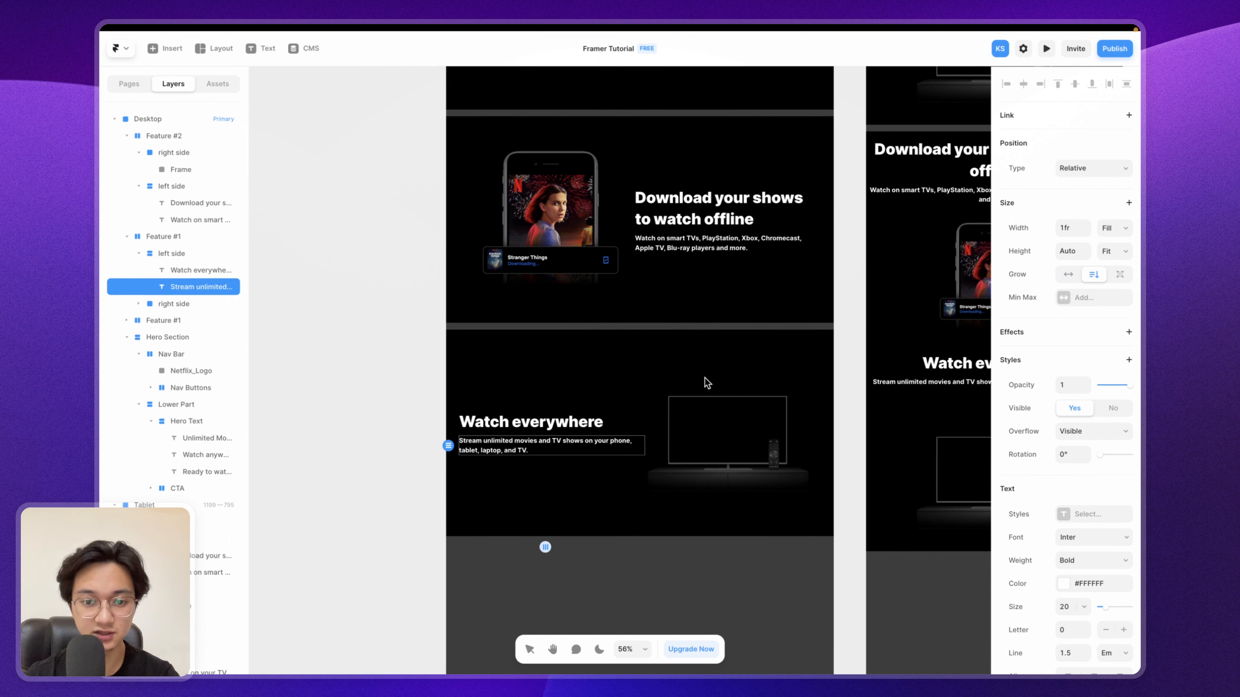
key(Escape)
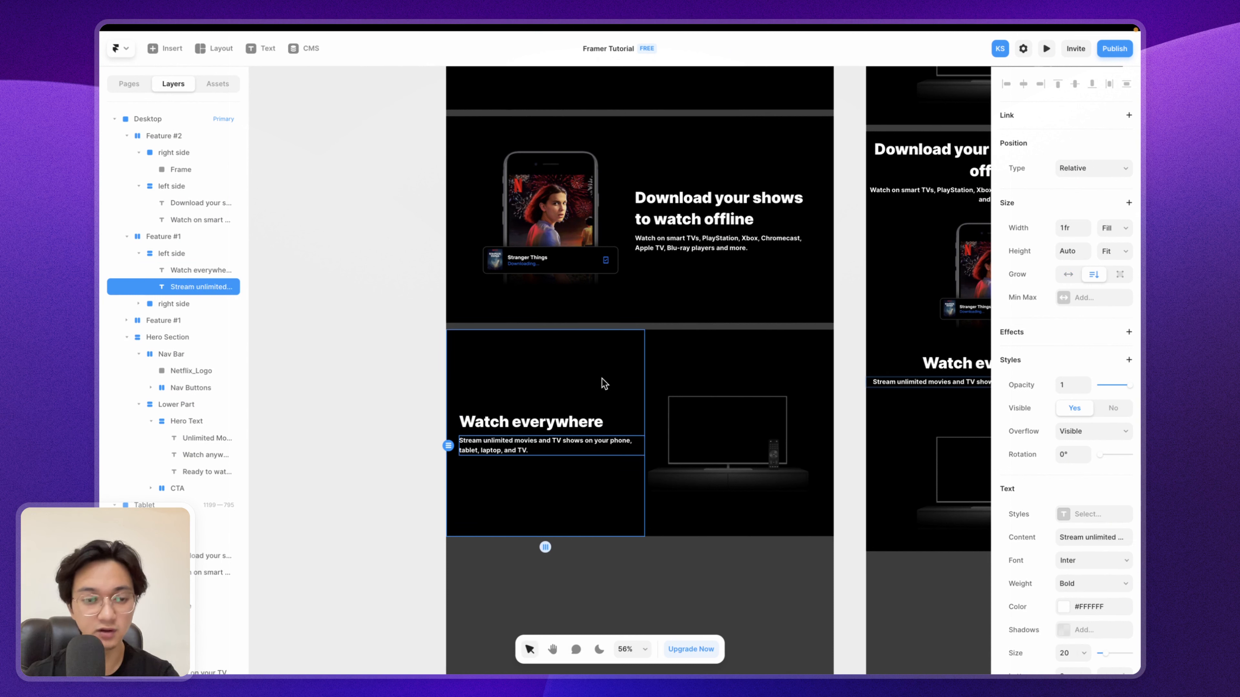
Step: Replace the image fill of the "Watch everywhere" section's frame with img 3.png from the Desktop folder and compare it with the Netflix site
click(732, 430)
click(1078, 562)
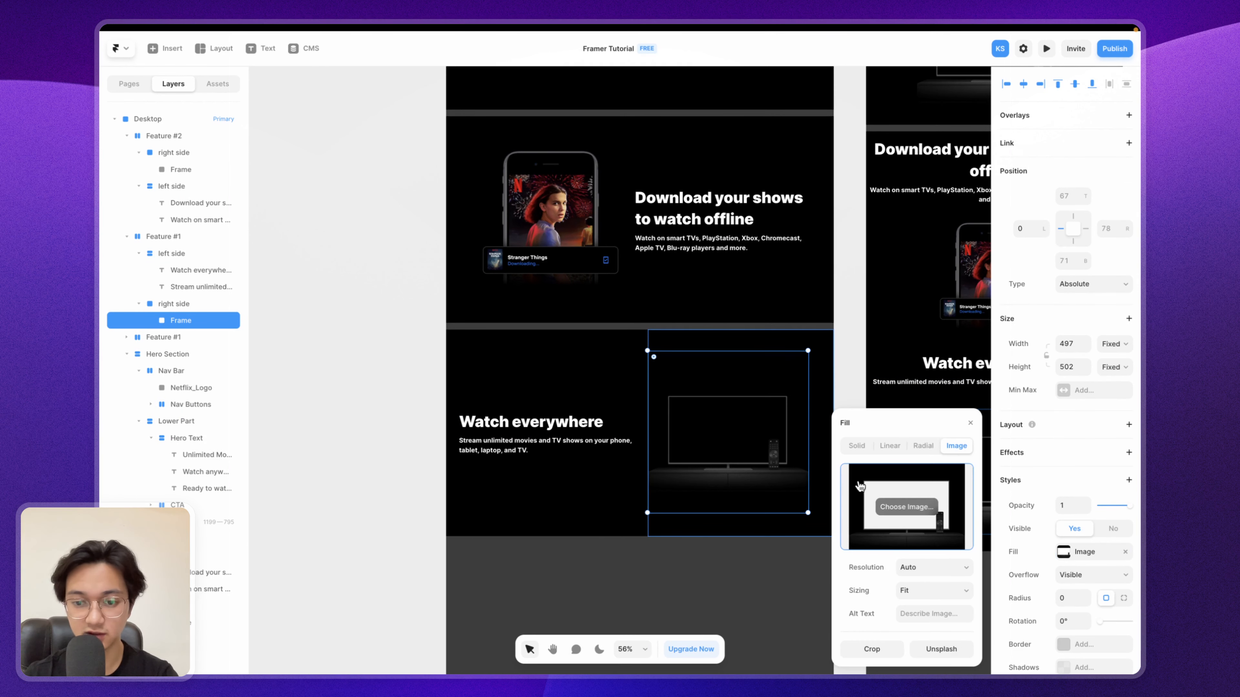
click(884, 506)
click(507, 277)
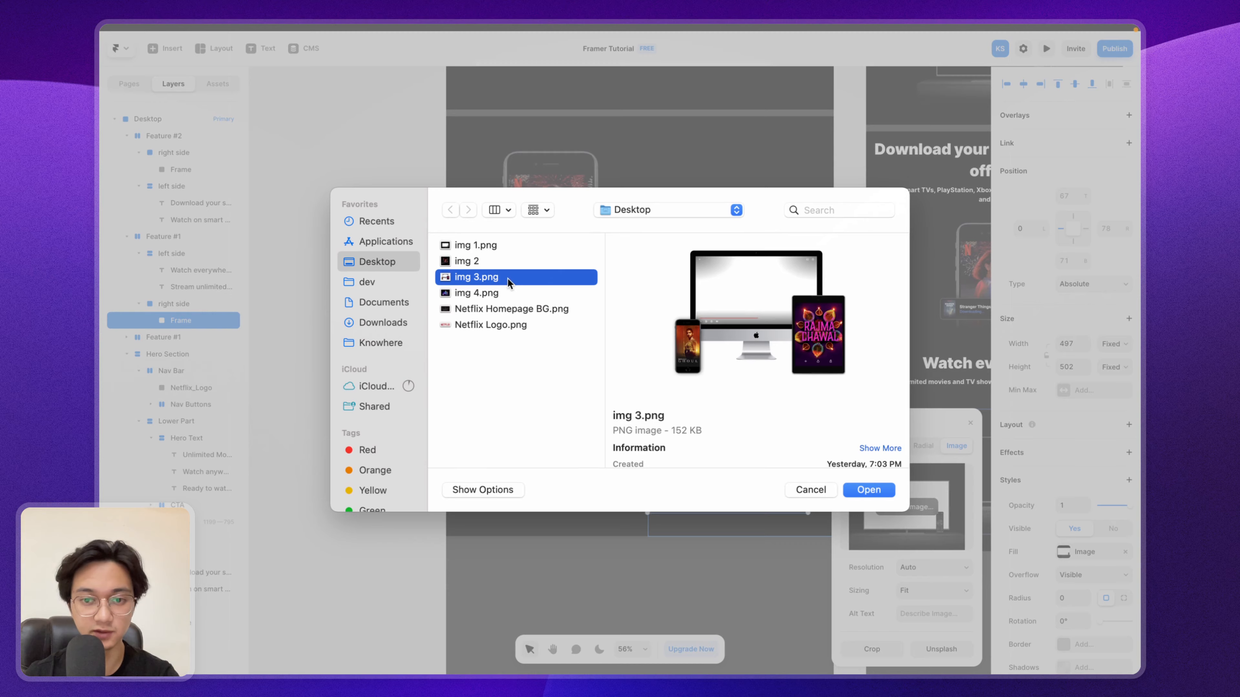
click(890, 492)
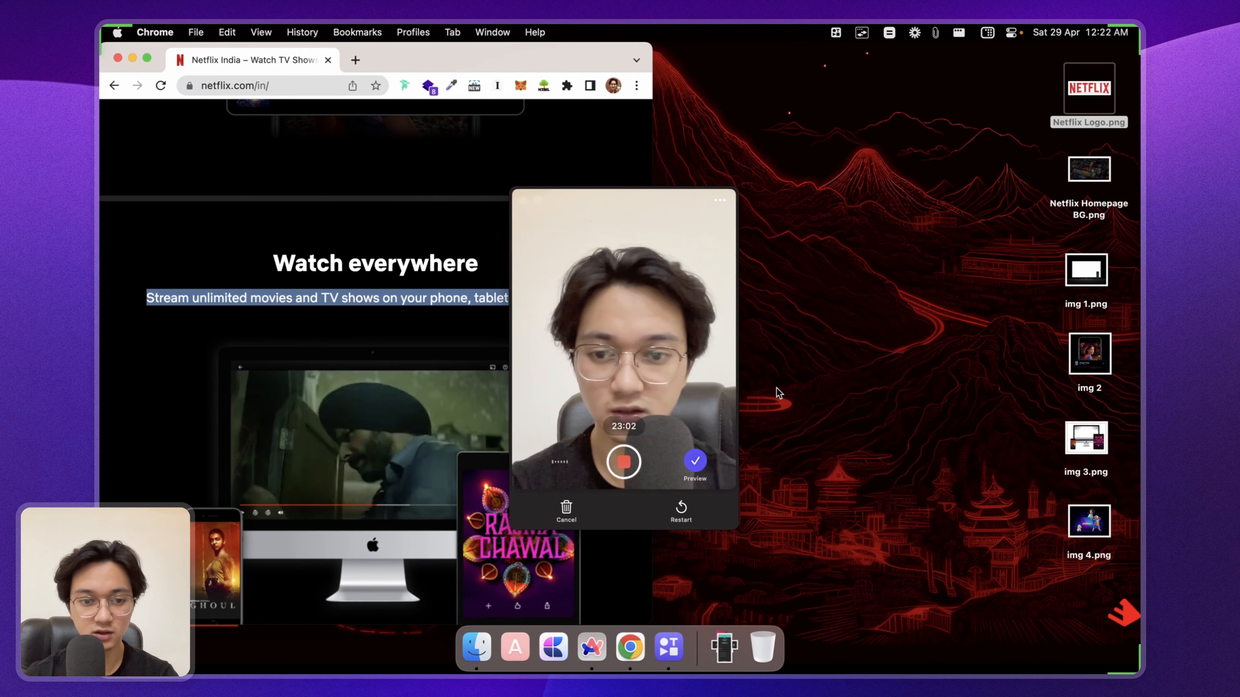
scroll(376, 361, down, 10)
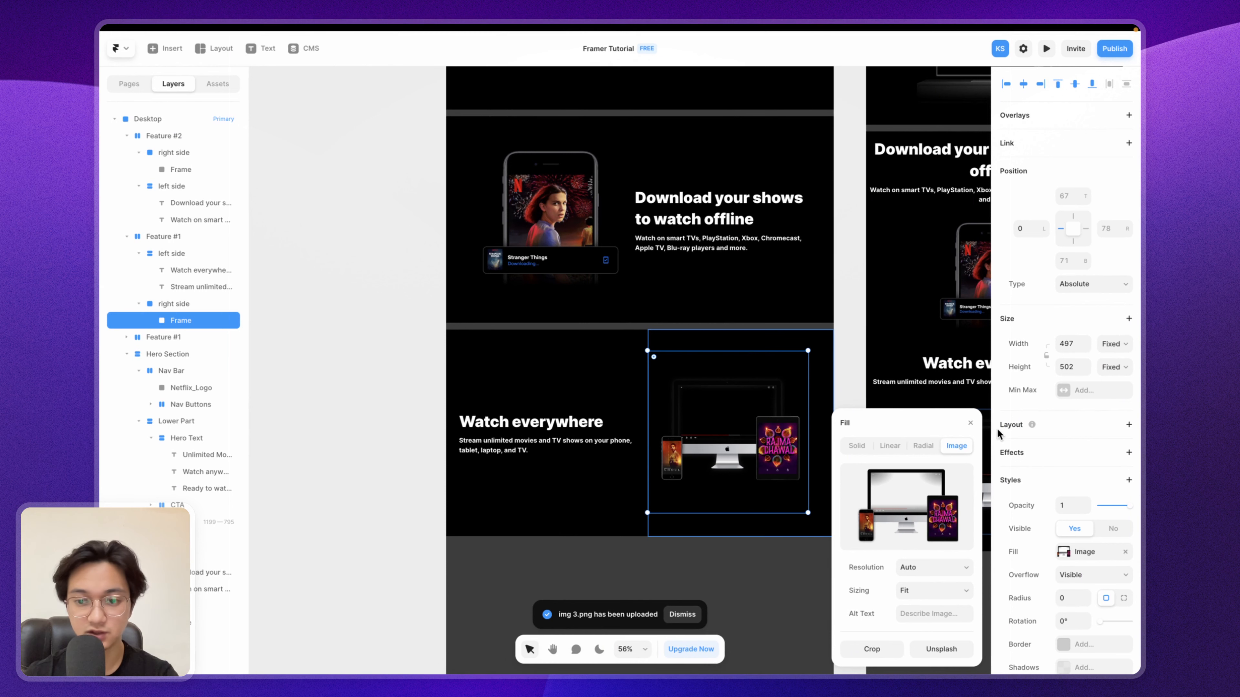
click(974, 424)
Step: Rename the desktop's "Watch everywhere" section layer as Feature #3
scroll(755, 371, right, 10)
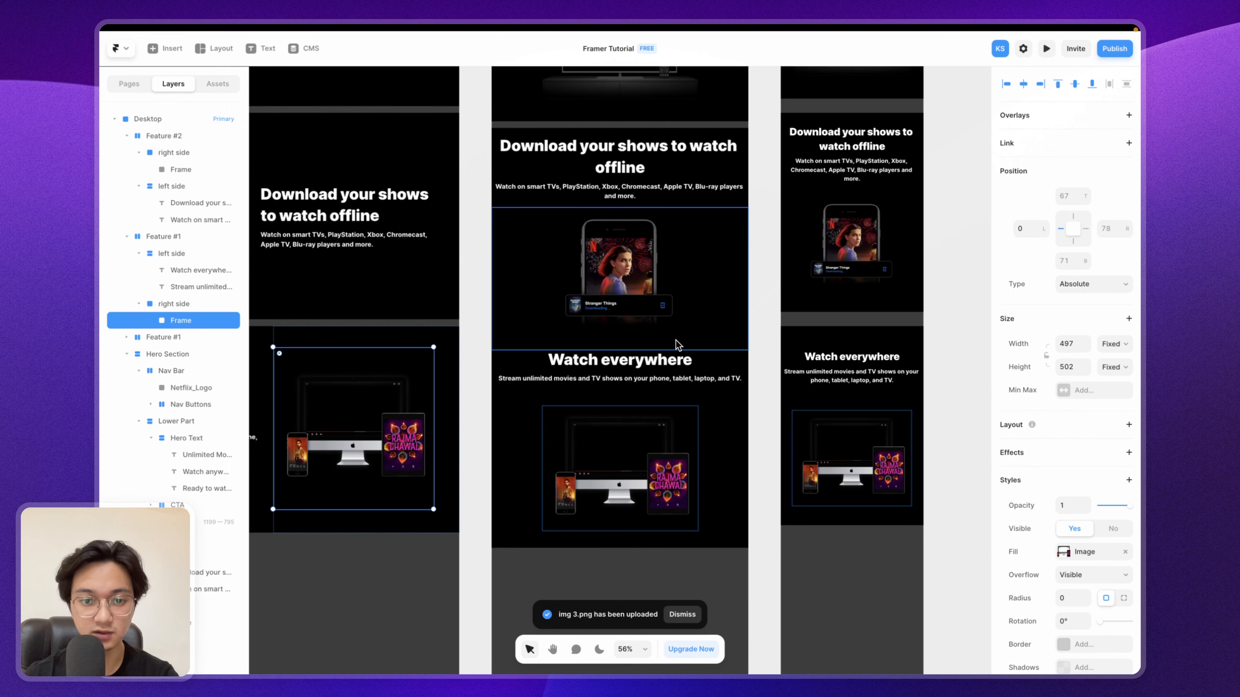
click(501, 434)
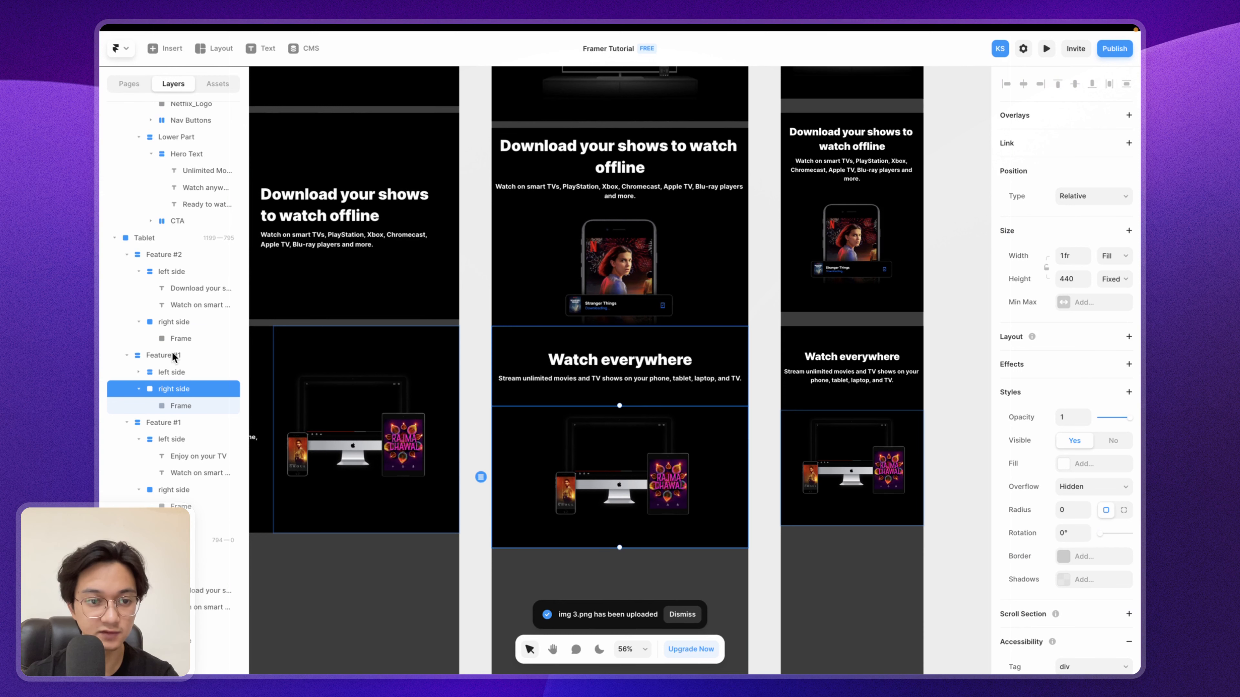
click(161, 355)
scroll(405, 363, left, 3)
scroll(405, 362, left, 3)
click(487, 353)
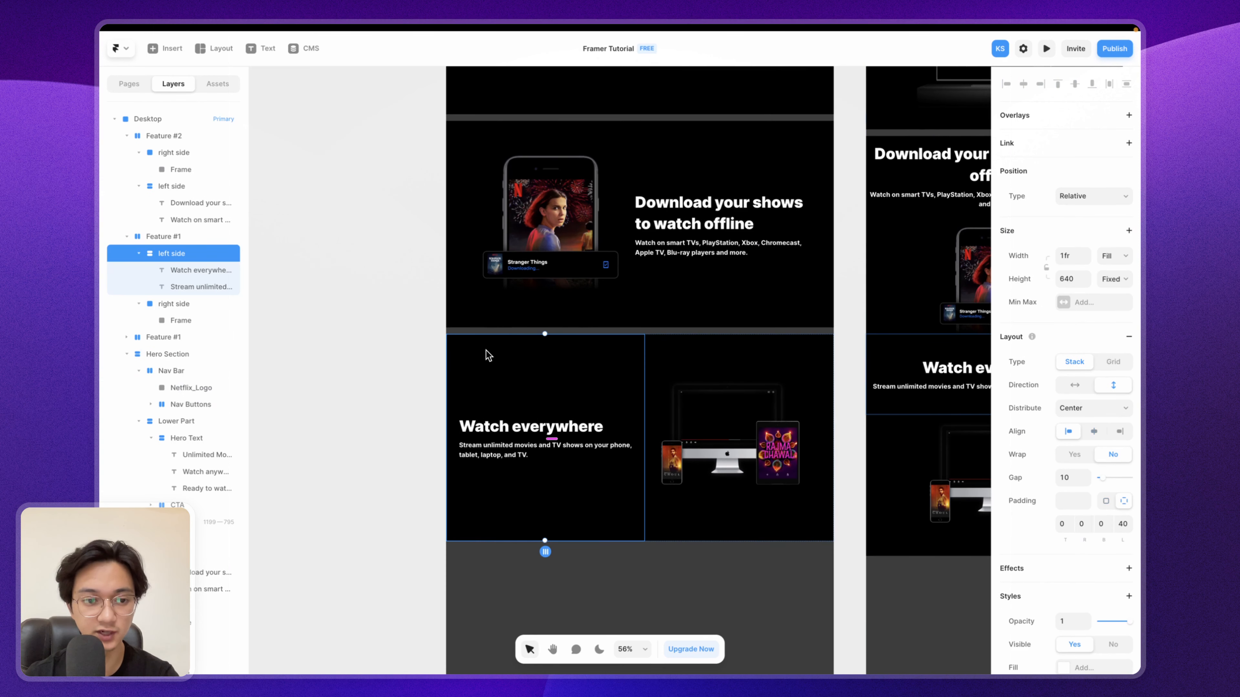
click(179, 241)
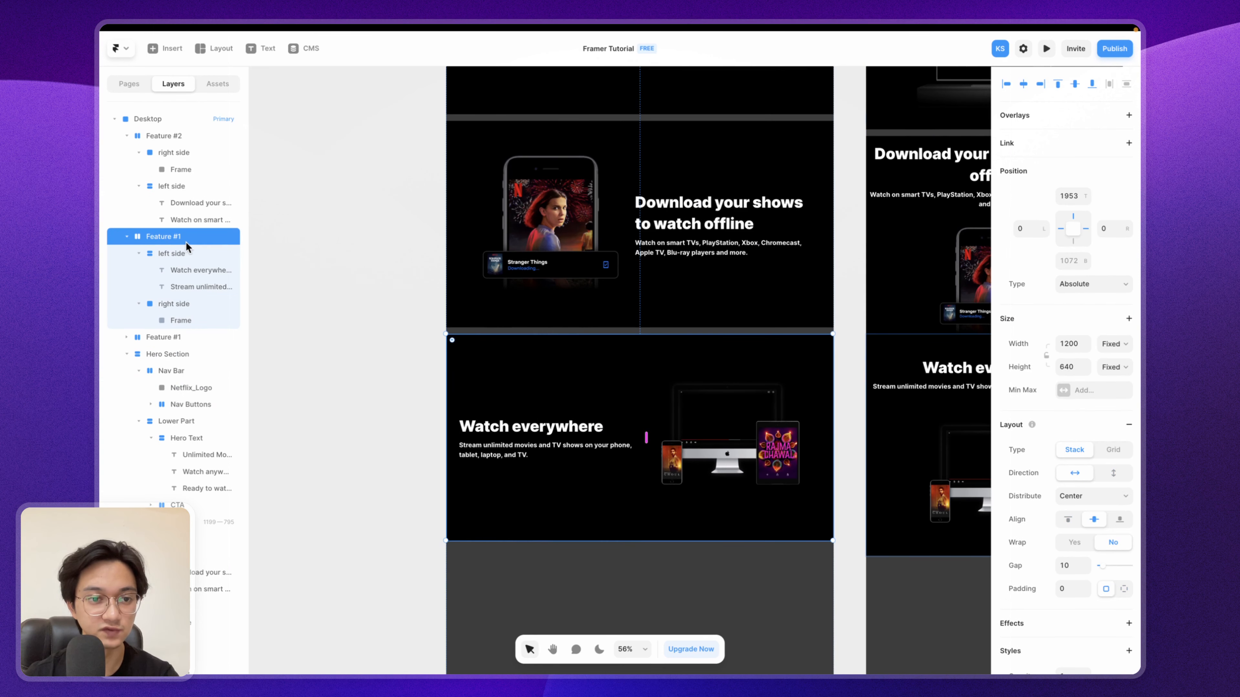
double_click(186, 241)
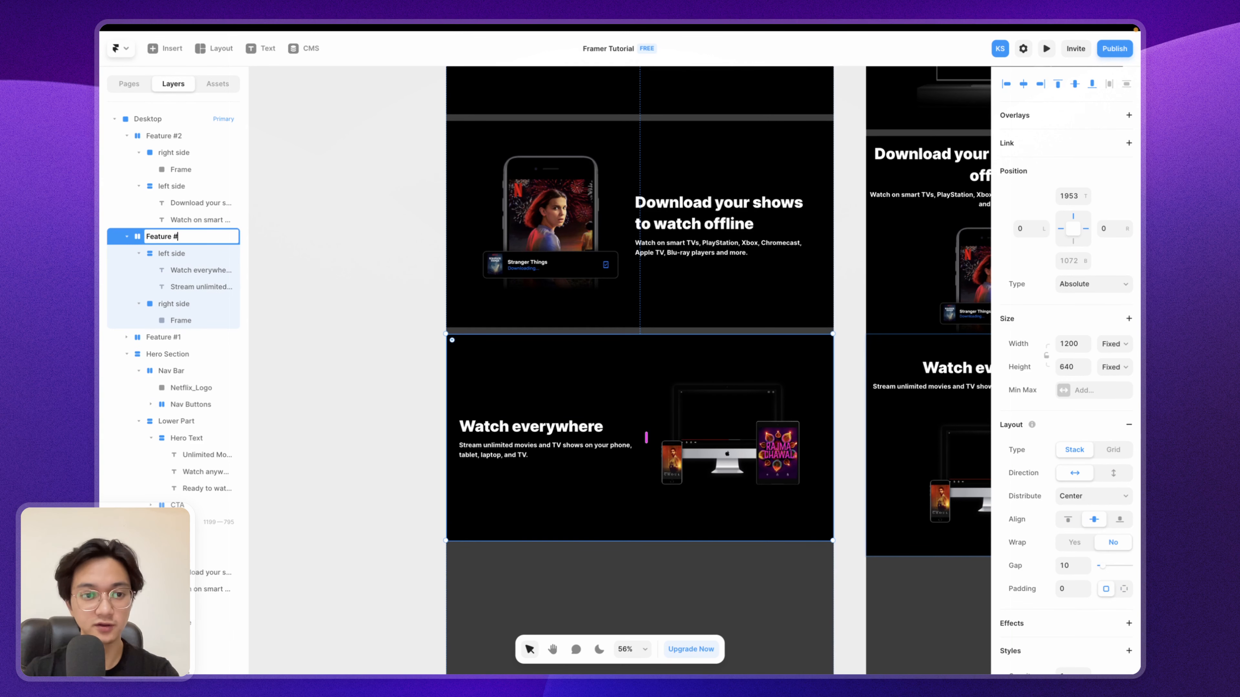
text(3)
key(Return)
Step: Move the tablet's Feature #3 section below its download section to a top offset of 2047
scroll(399, 263, right, 5)
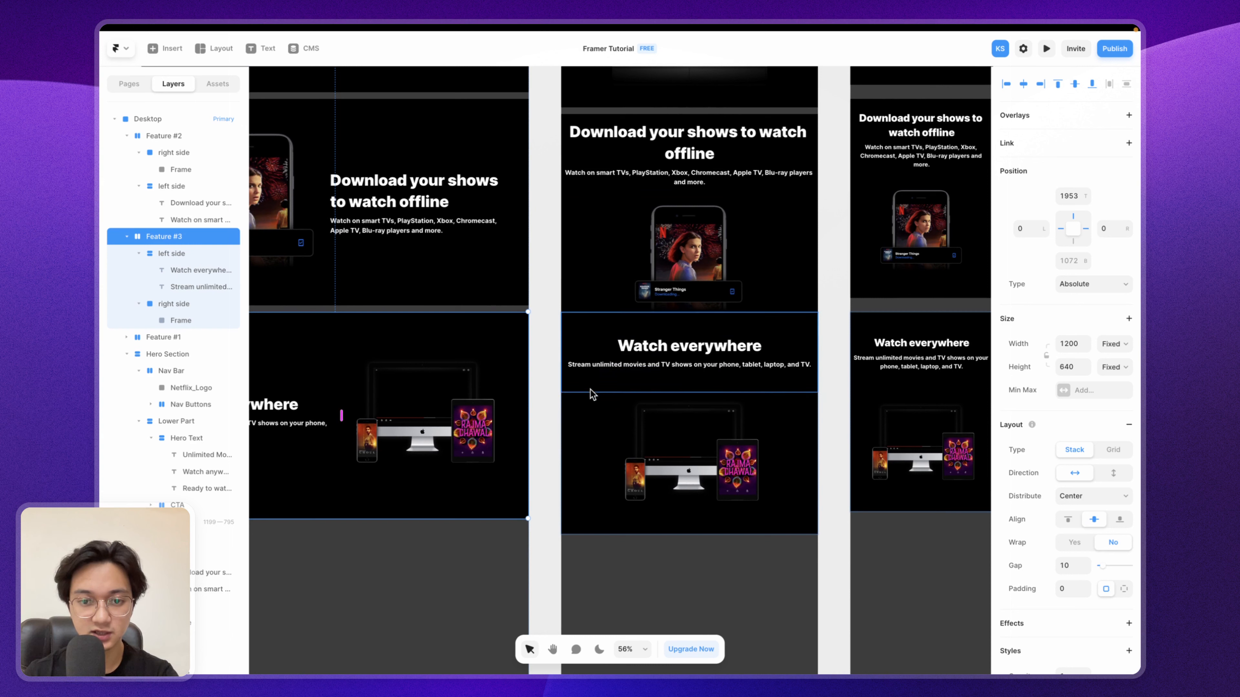
click(592, 398)
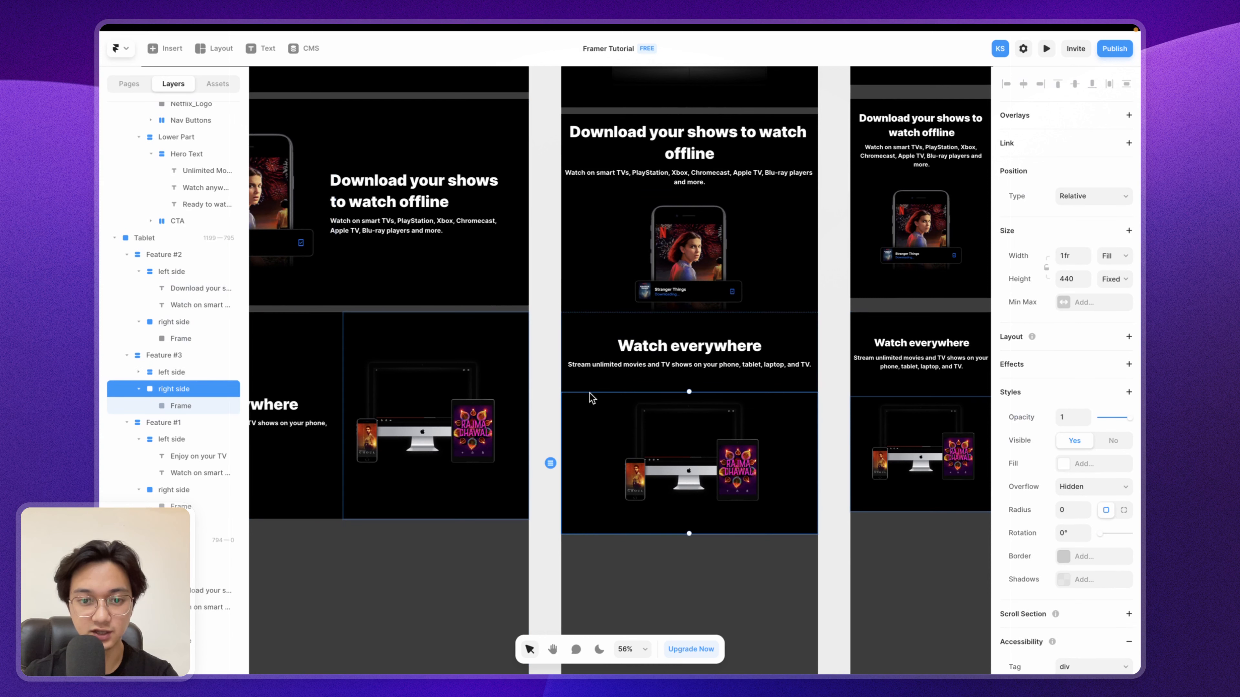
click(166, 355)
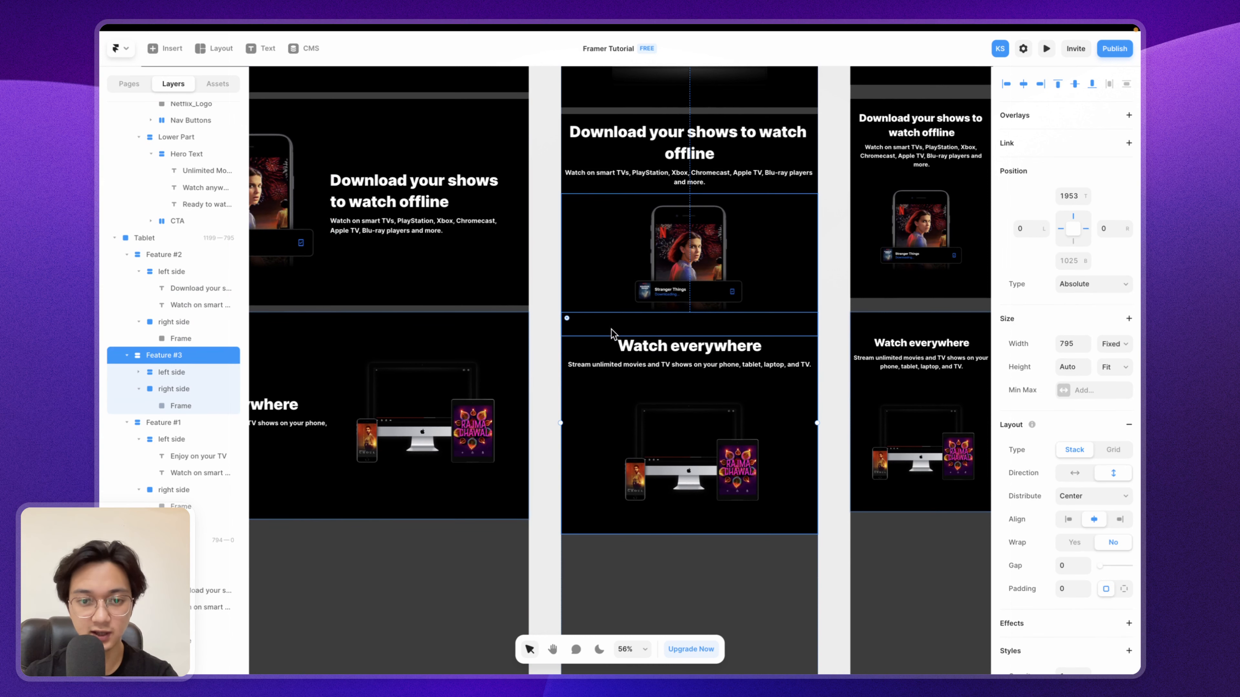
drag(592, 352, 592, 379)
scroll(592, 379, right, 3)
scroll(593, 379, down, 1)
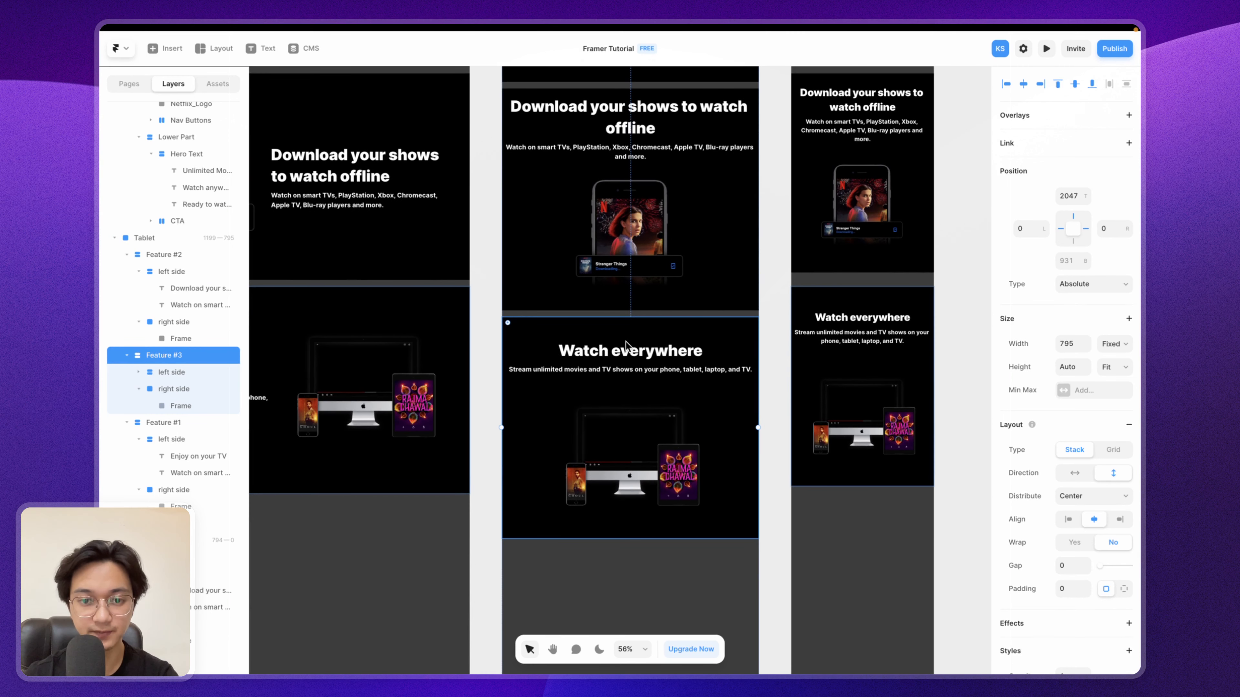
Step: Inspect the text and layout settings of the tablet's "Watch everywhere" heading, description and text stack
click(779, 333)
super+click(625, 351)
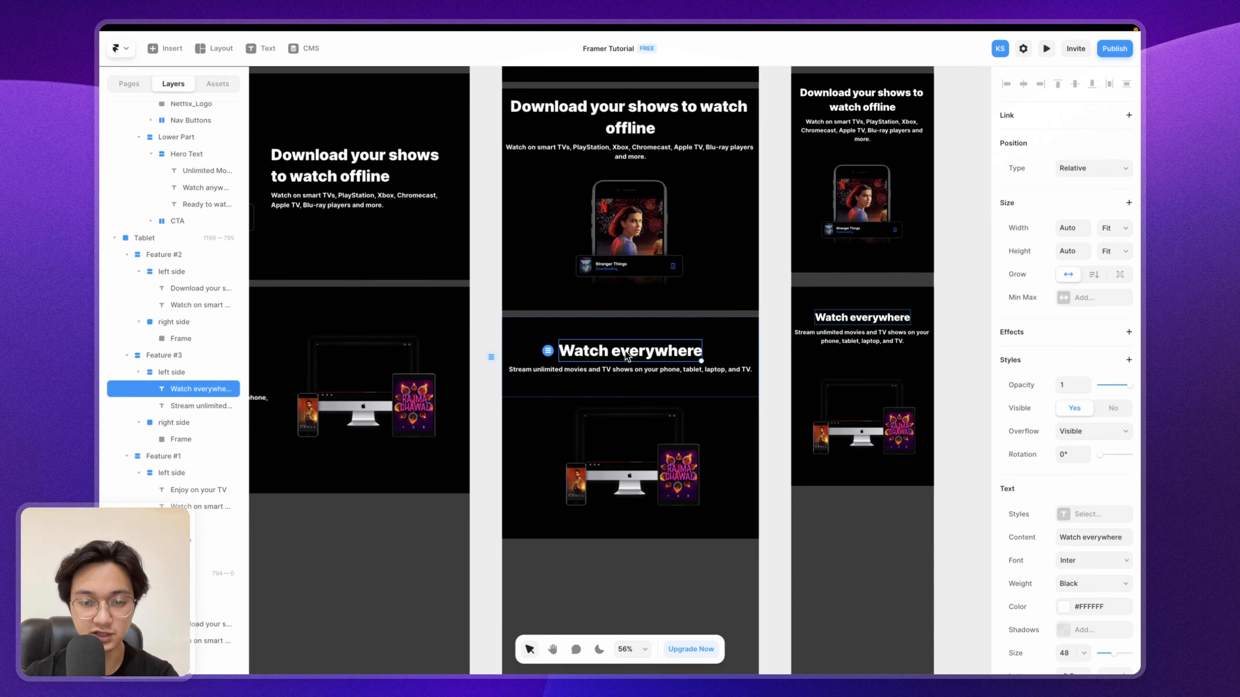
scroll(1063, 442, down, 5)
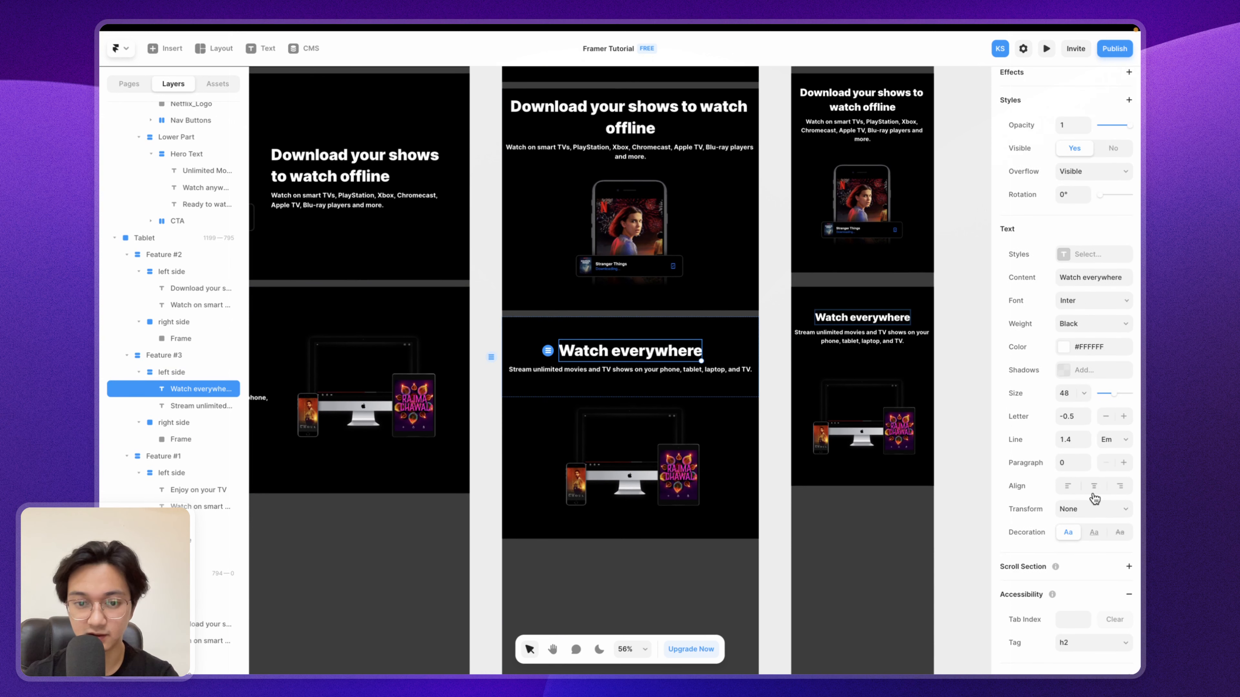
click(691, 371)
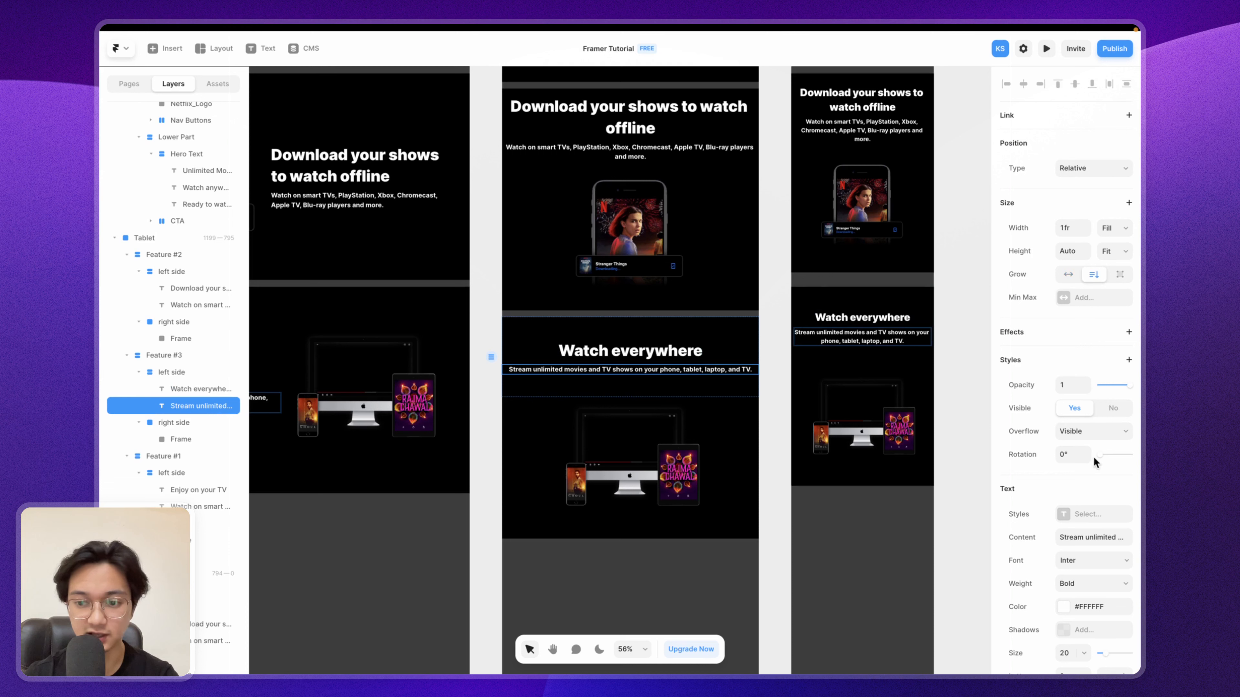
scroll(1096, 469, down, 3)
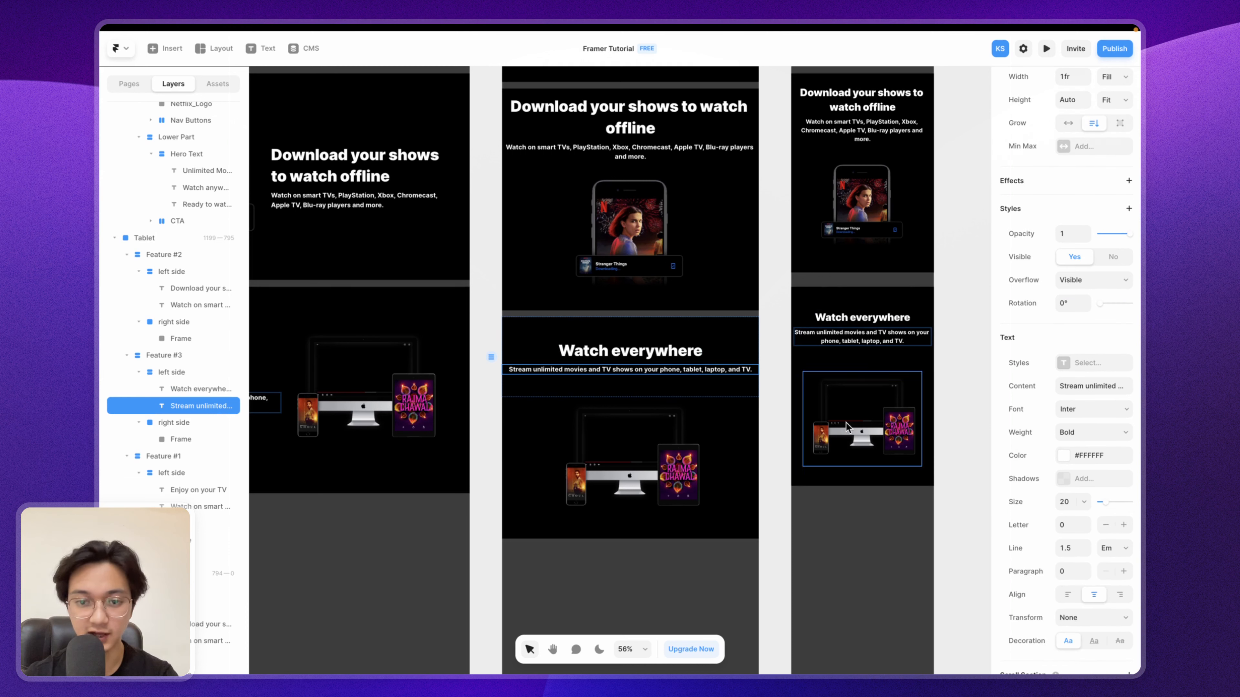
click(736, 388)
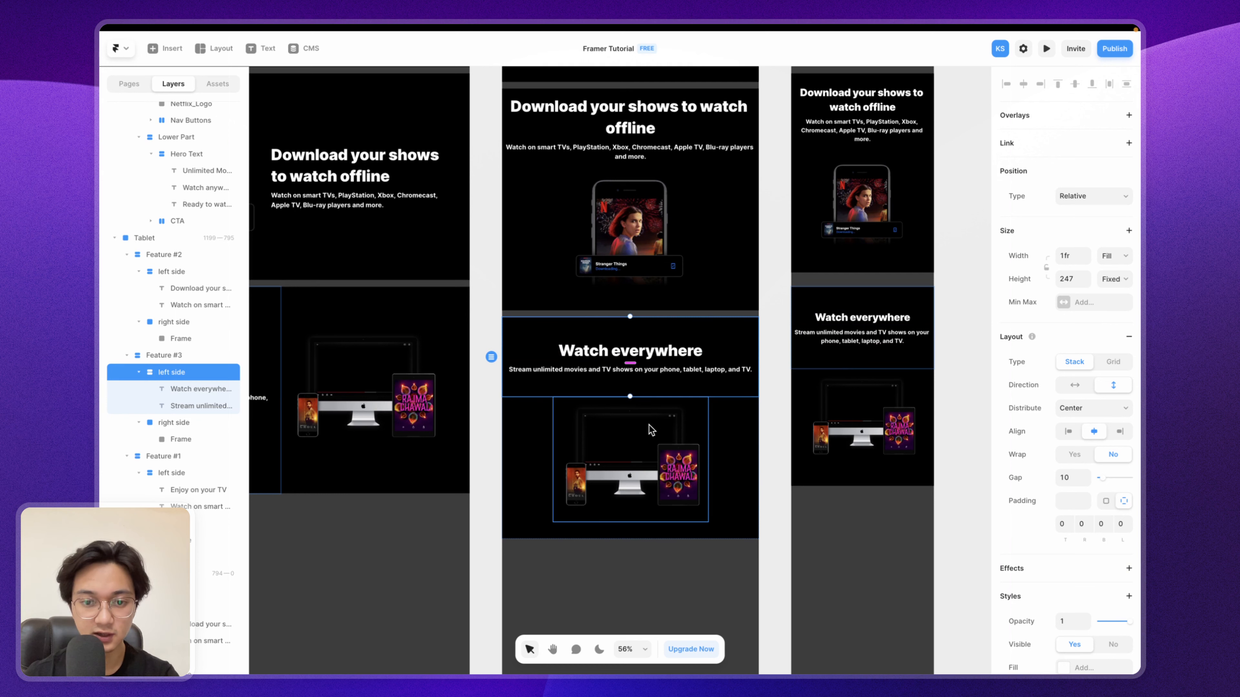
scroll(749, 429, right, 5)
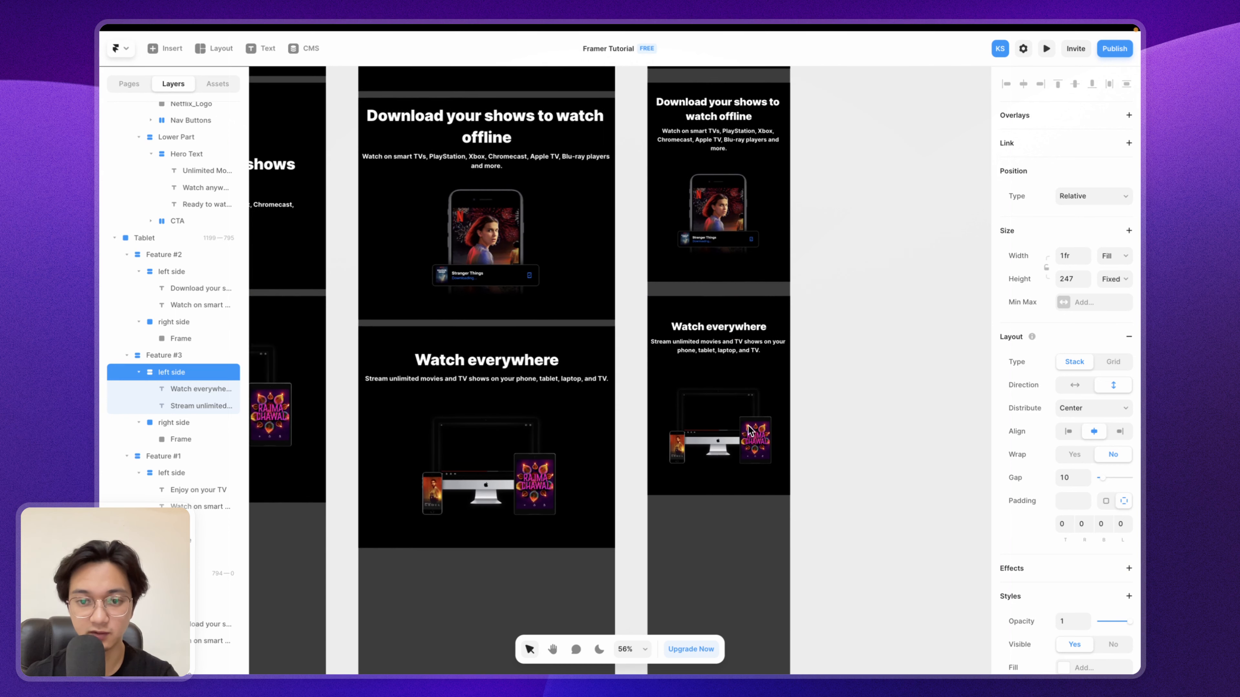
Step: Preview the "Watch everywhere" section at the tablet width and at a width of 1471, and return to the canvas
click(1047, 48)
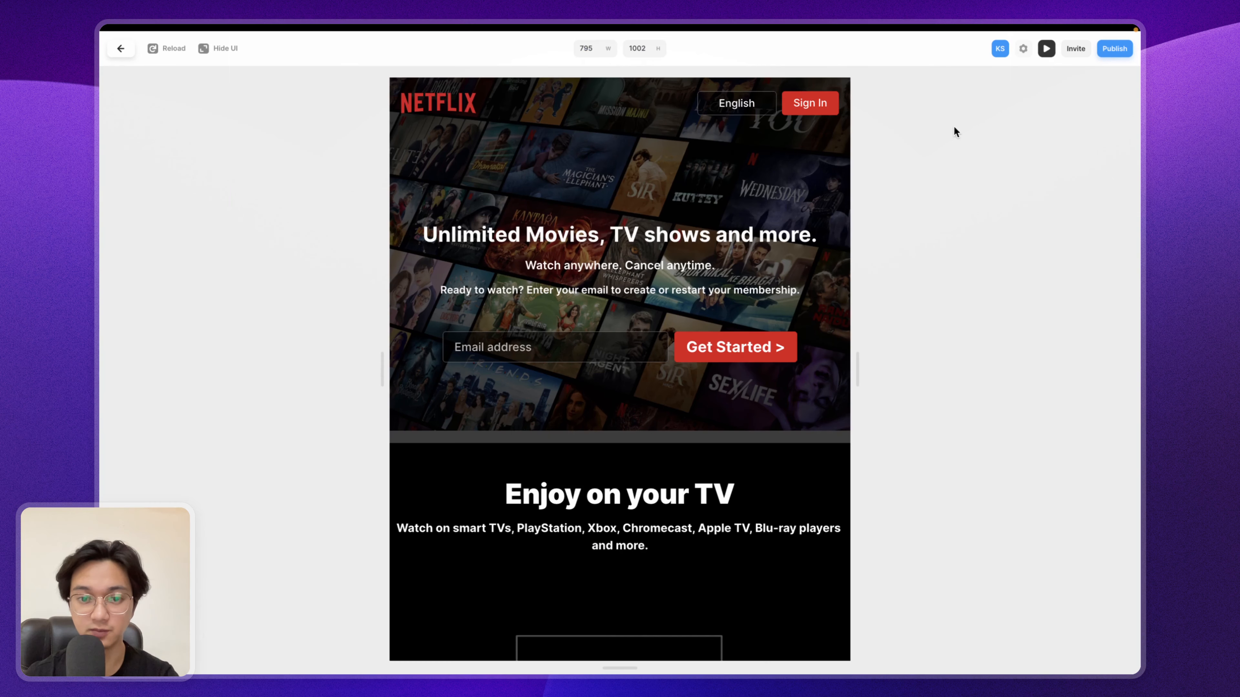
scroll(795, 308, down, 15)
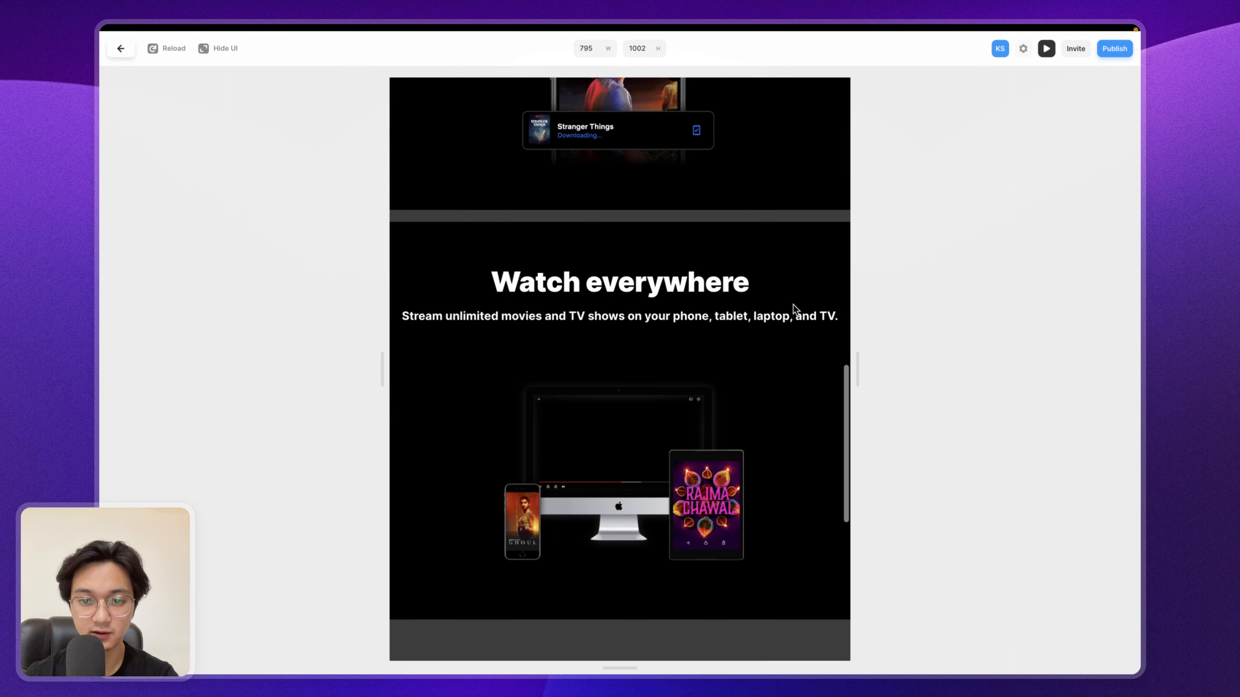
drag(855, 369, 1053, 367)
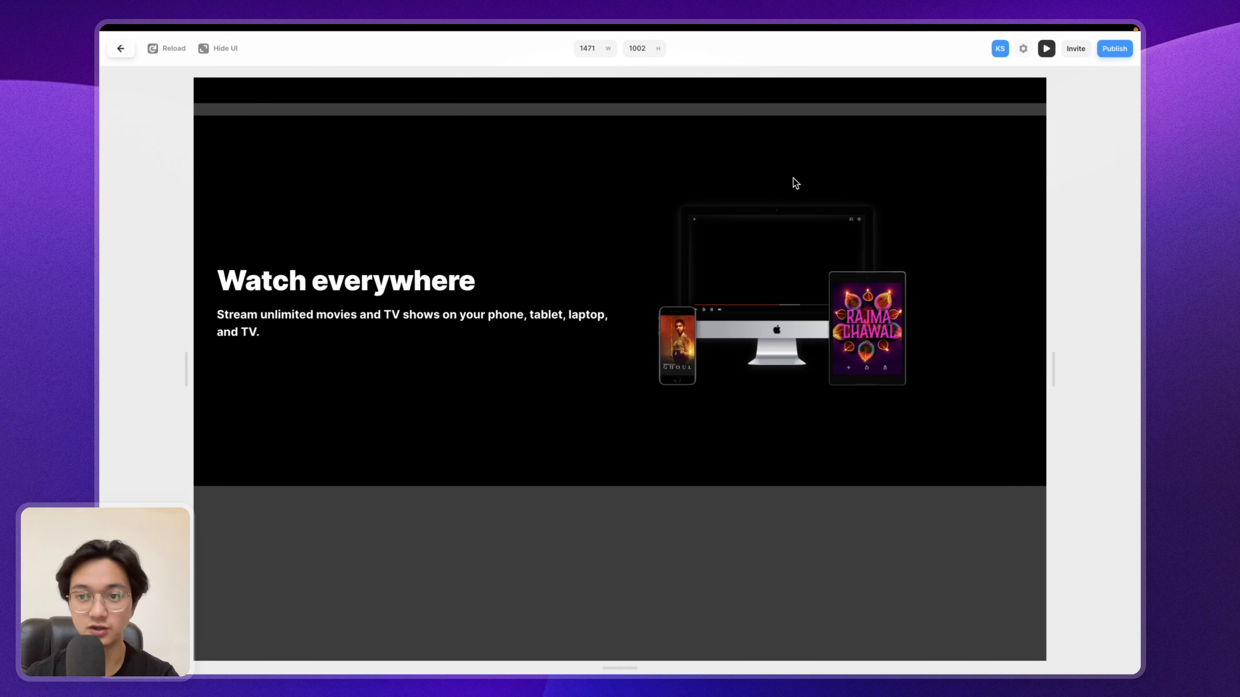
click(120, 47)
Step: Duplicate the desktop's Feature #2 section and place the copy below "Watch everywhere" at a top offset of 2614
scroll(574, 312, up, 5)
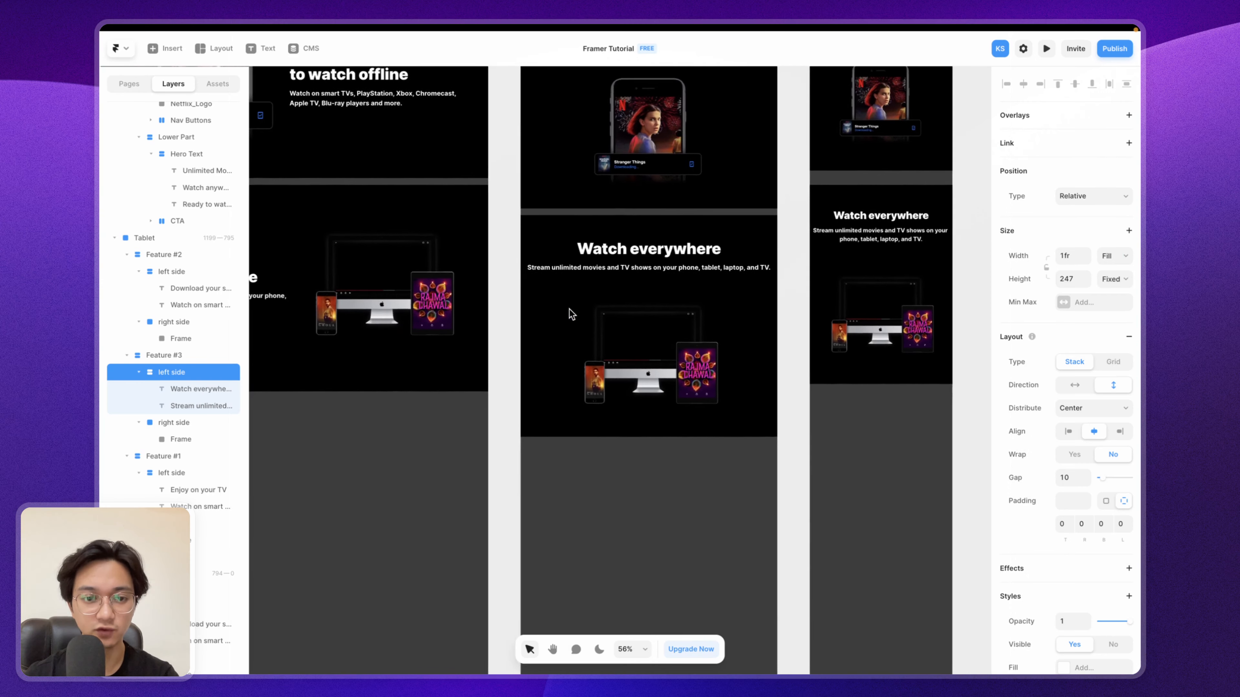
scroll(572, 314, down, 5)
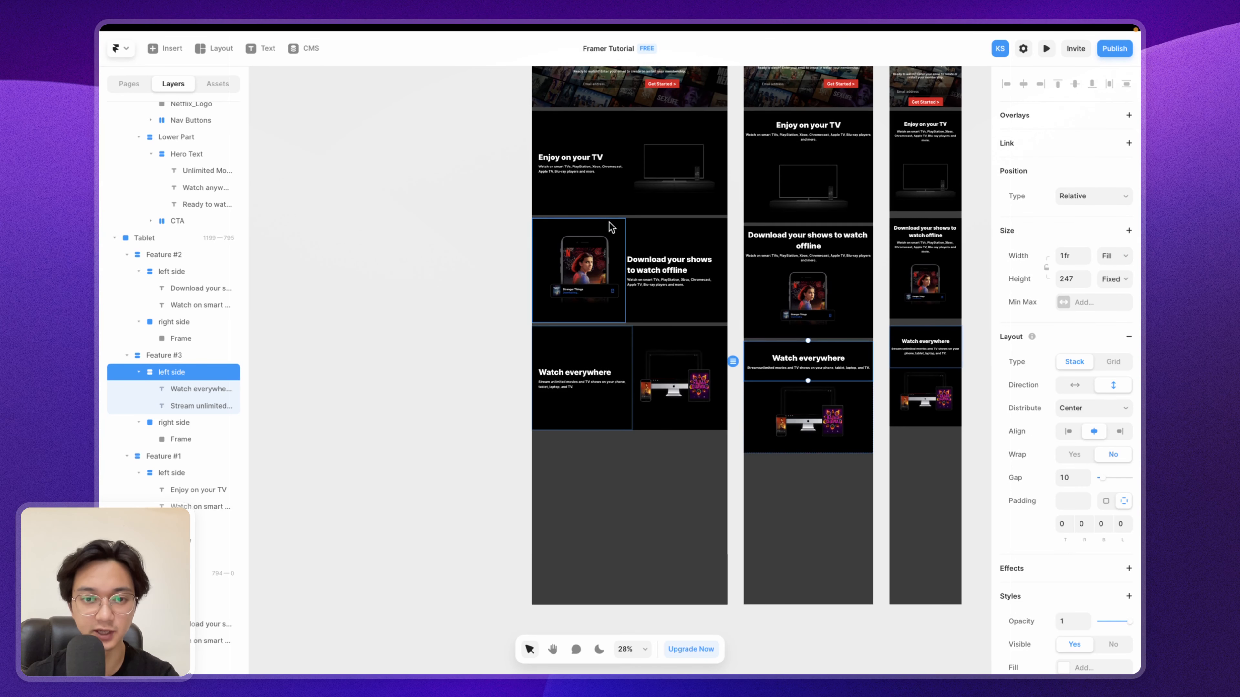
click(624, 219)
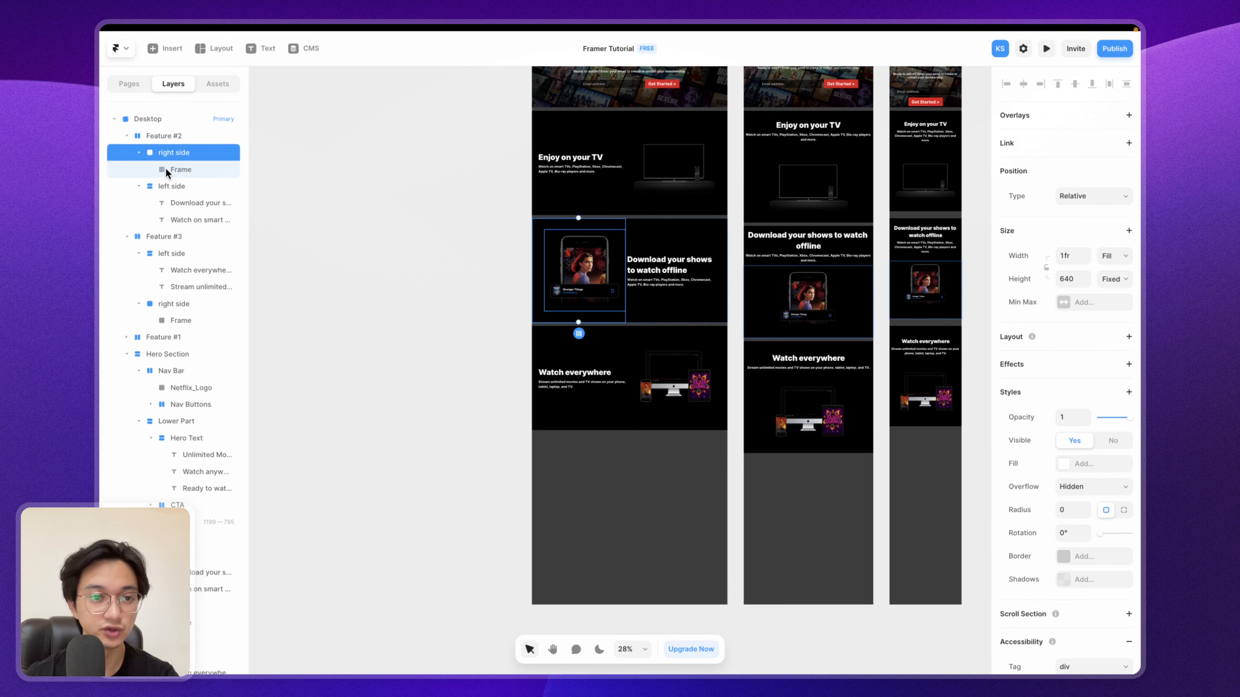
click(171, 135)
key(super+d)
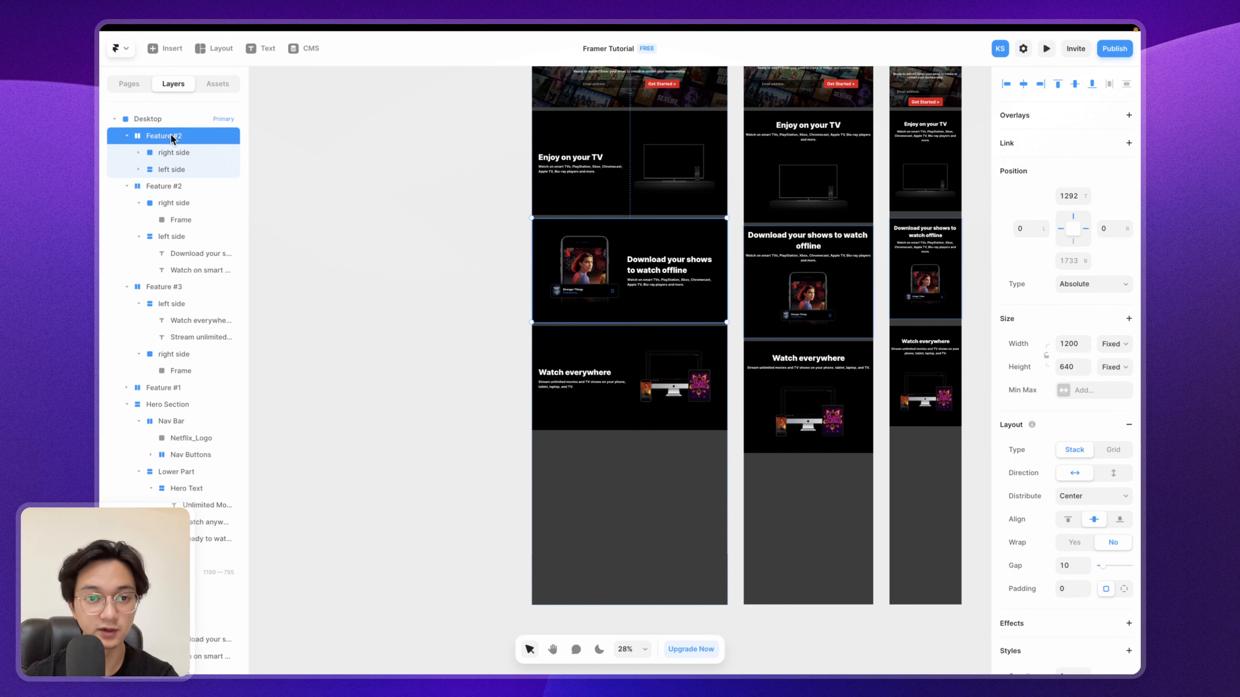
drag(629, 234, 628, 450)
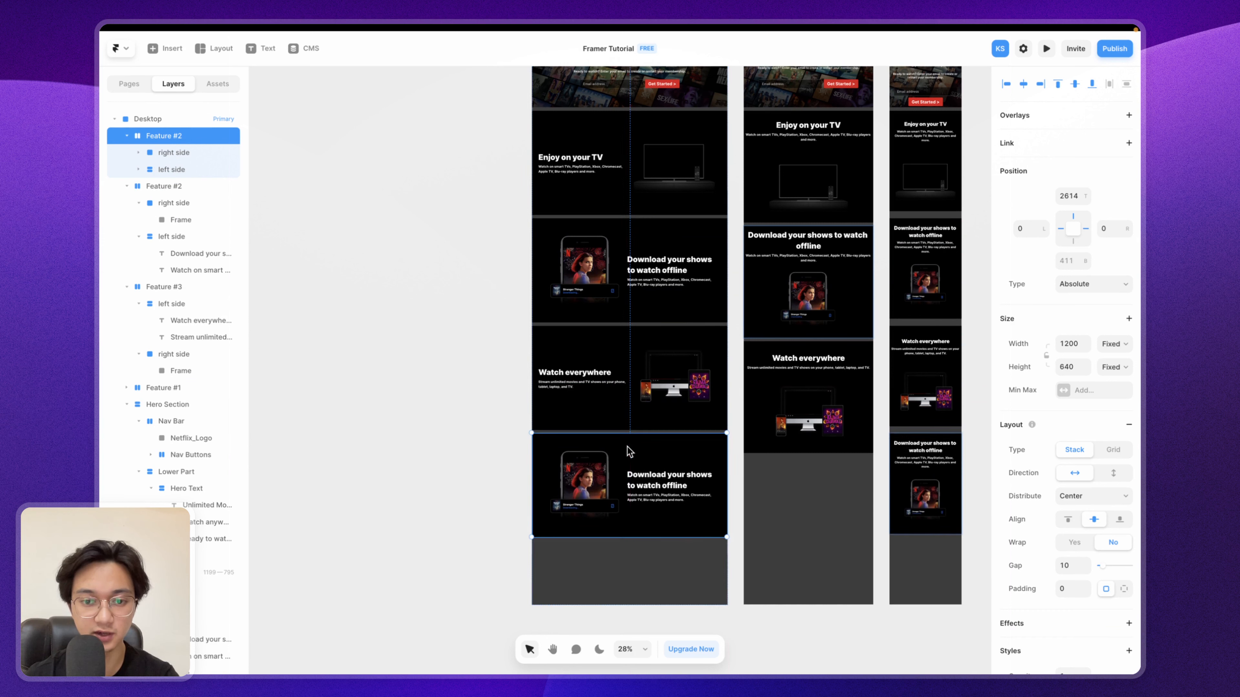
Step: Rename the duplicated section layer as Feature #4
double_click(182, 134)
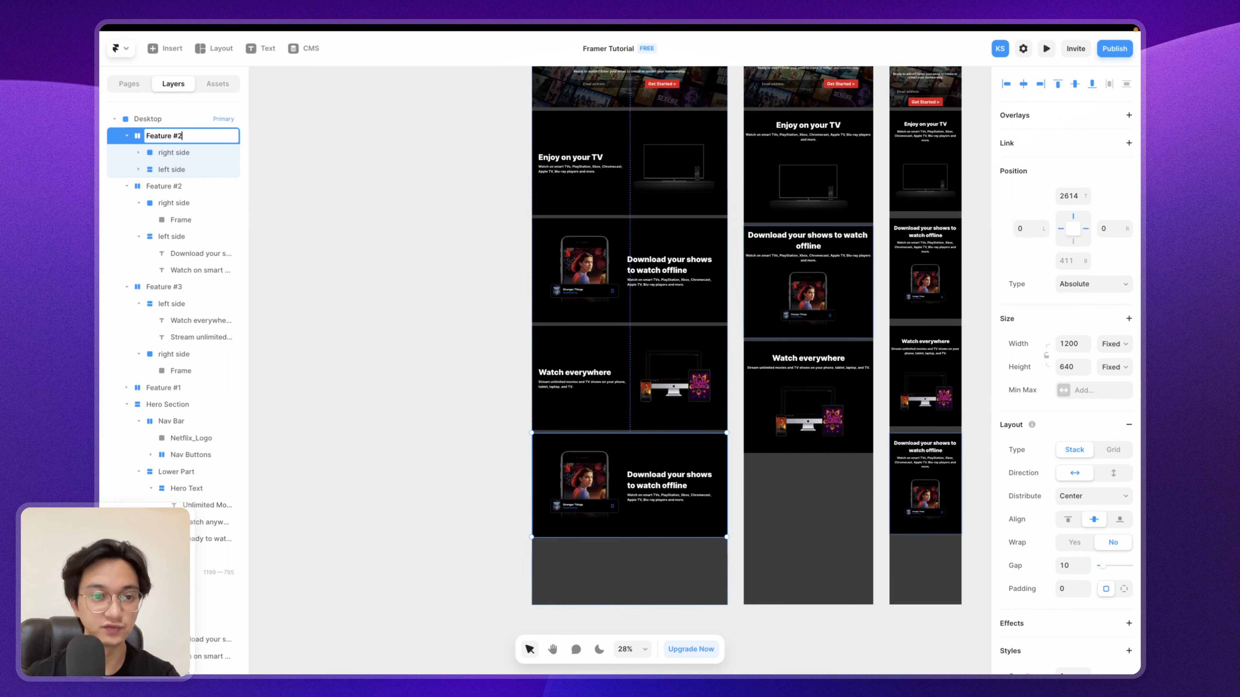
text(4)
key(Return)
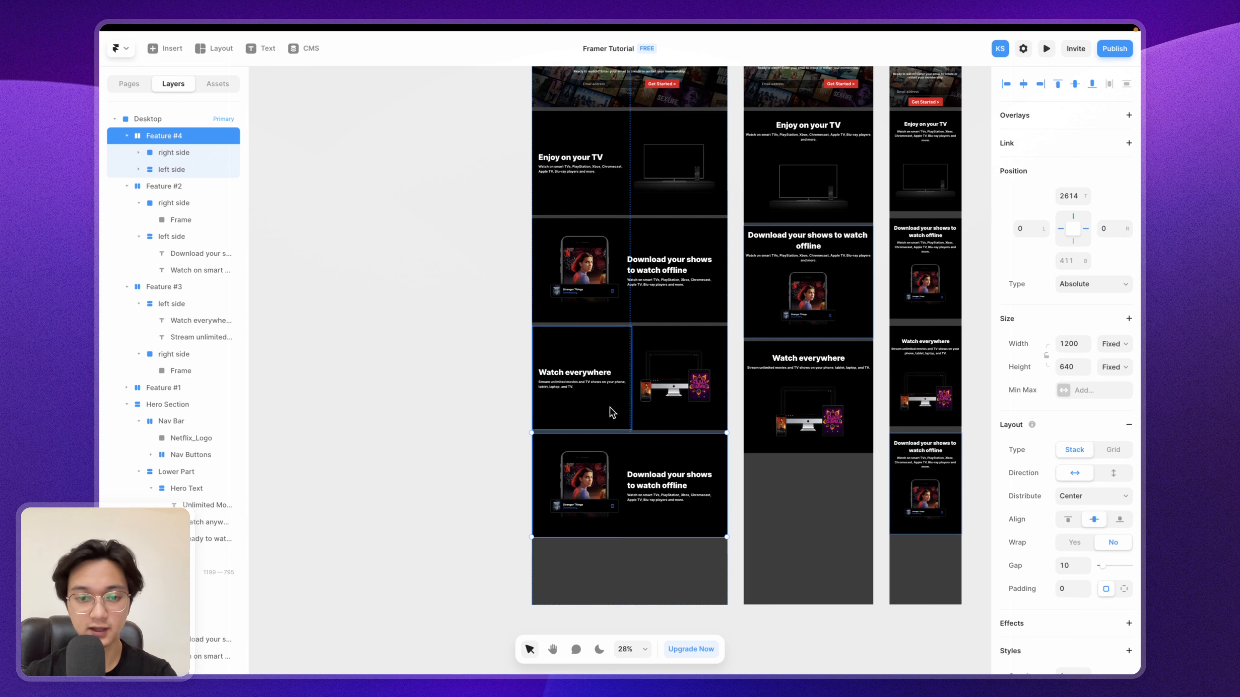
Step: Copy the "Create profiles for kids" heading from the Netflix site in Chrome and replace the Feature #4 heading in Framer with it
key(ctrl+Left)
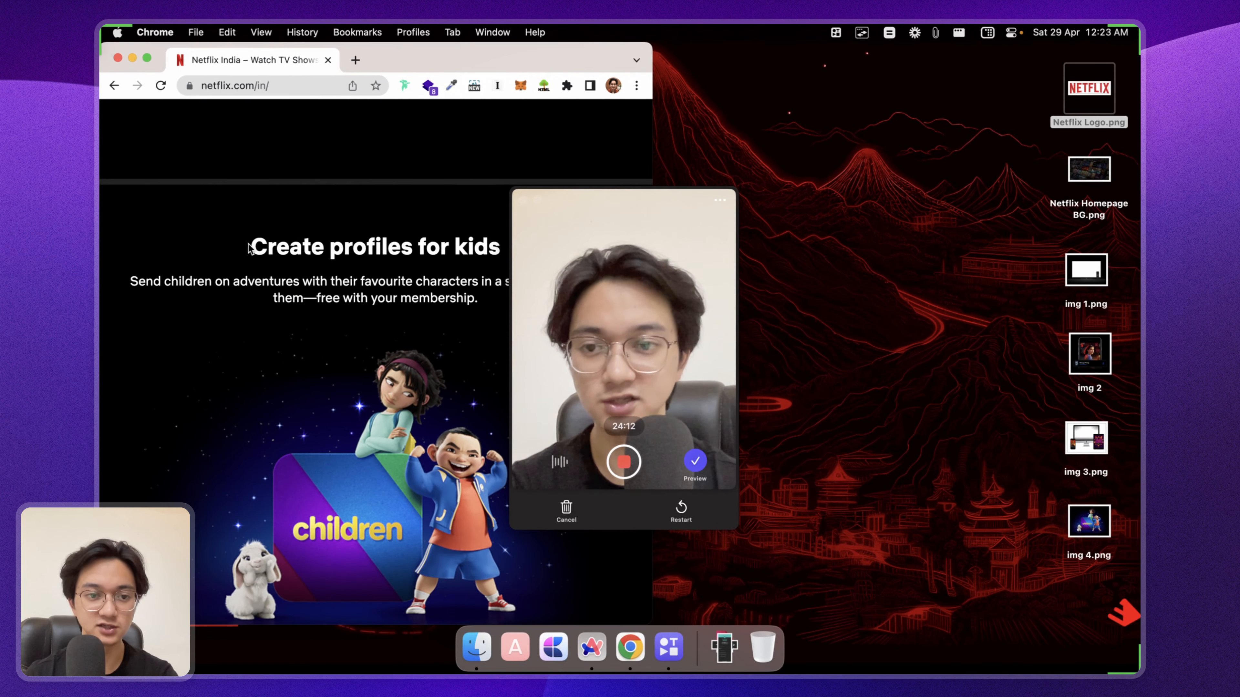
drag(249, 244, 510, 246)
key(ctrl+c)
key(ctrl+Right)
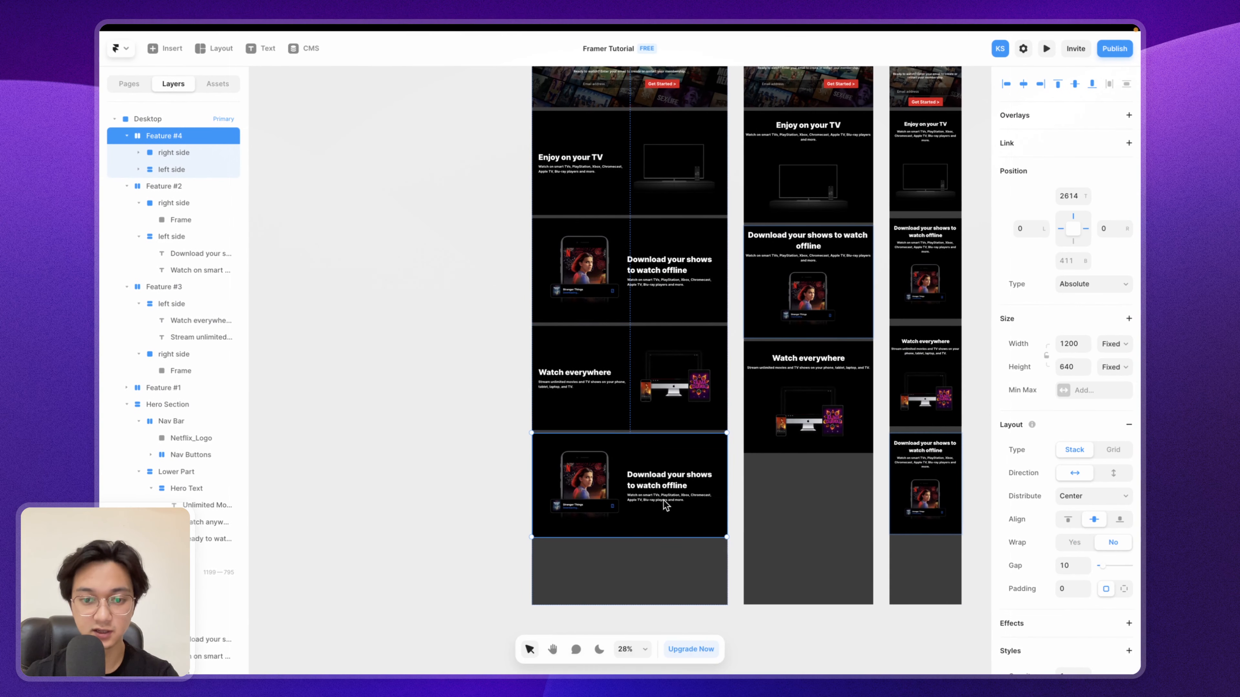
click(673, 489)
click(660, 487)
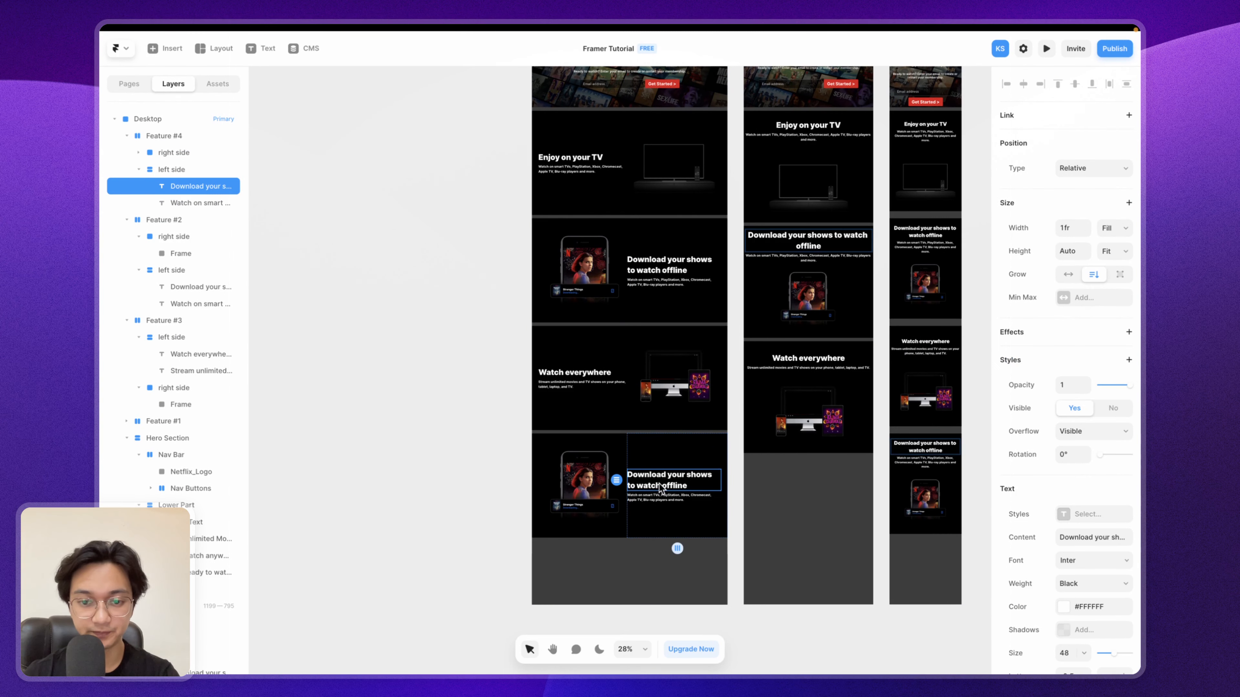
double_click(660, 488)
key(ctrl+v)
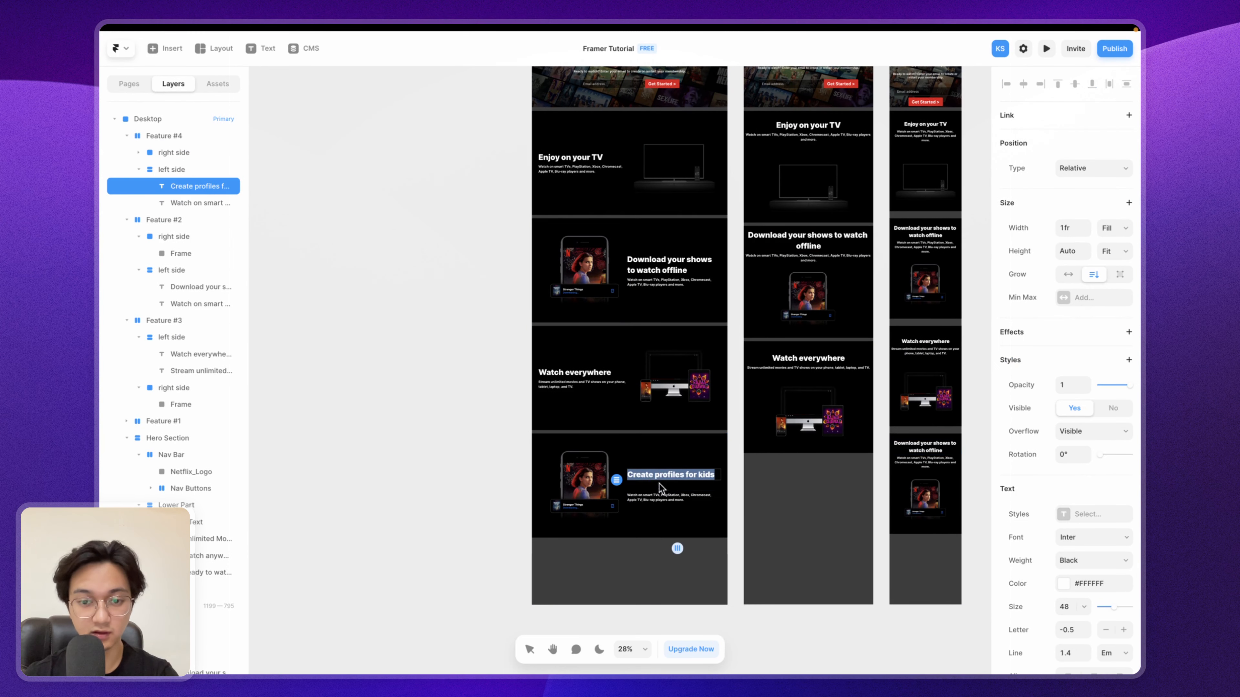
key(Escape)
Step: Replace the Feature #4 description with the Netflix site's text beginning "Send children on adventures with their favourite characters"
scroll(663, 484, up, 5)
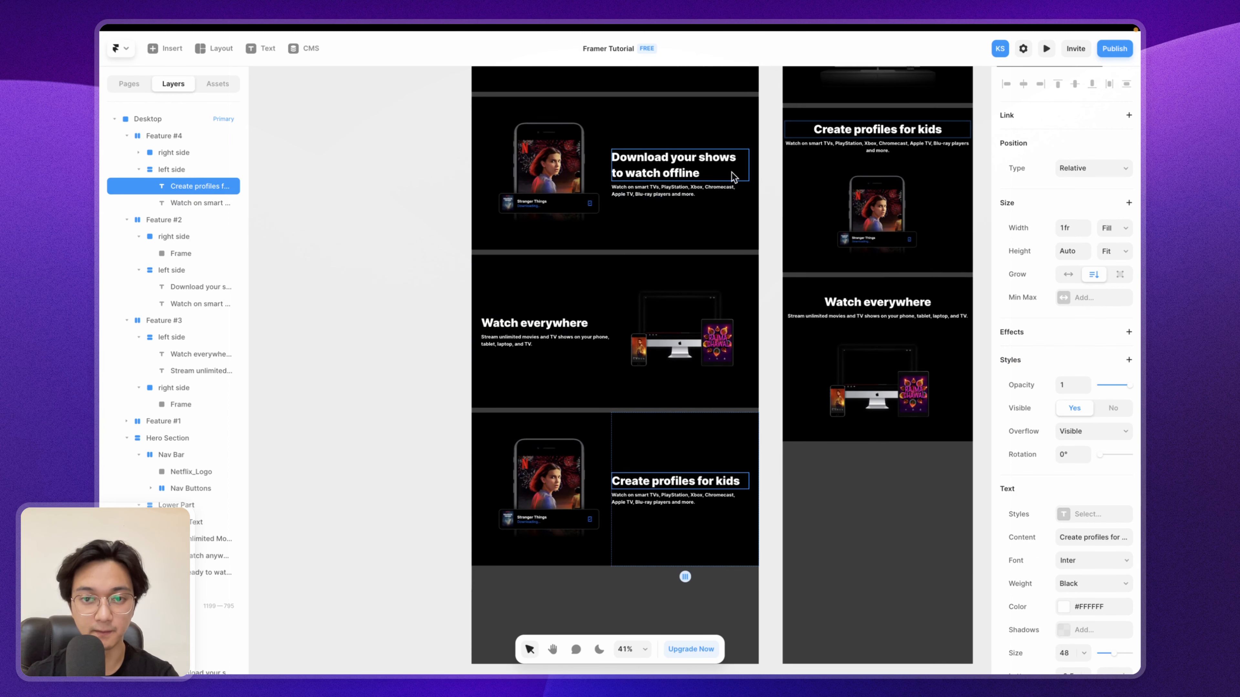
scroll(674, 268, down, 3)
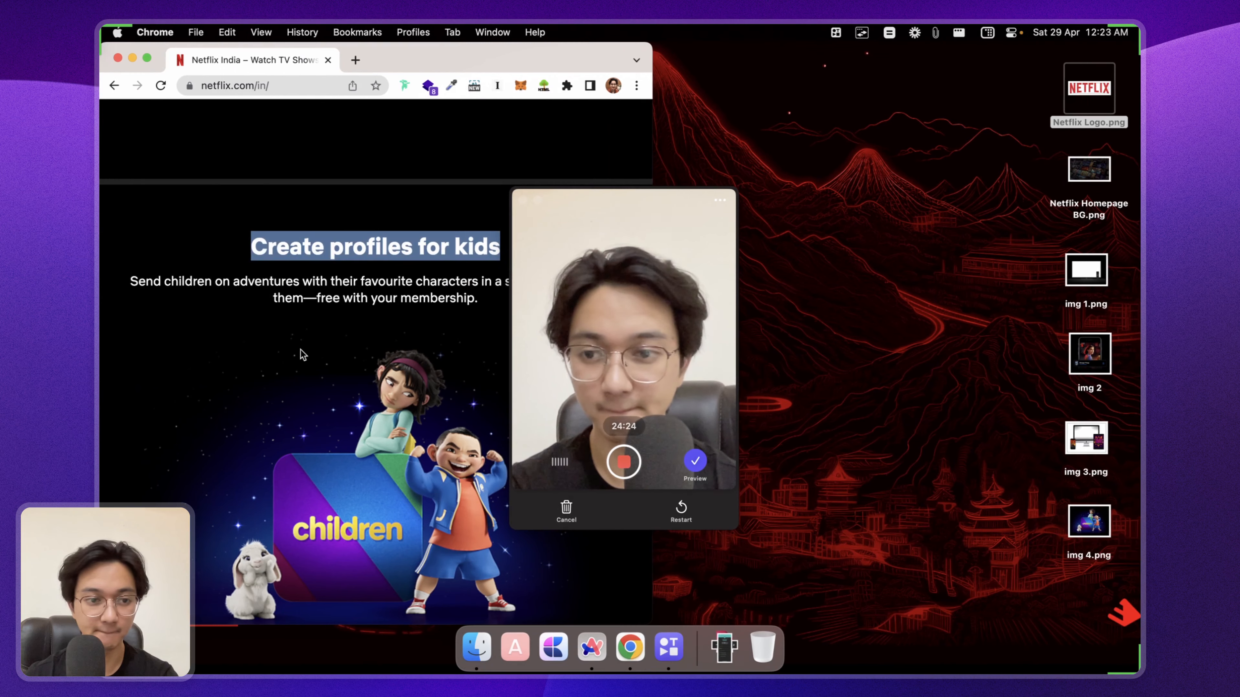
drag(129, 281, 504, 310)
key(super+c)
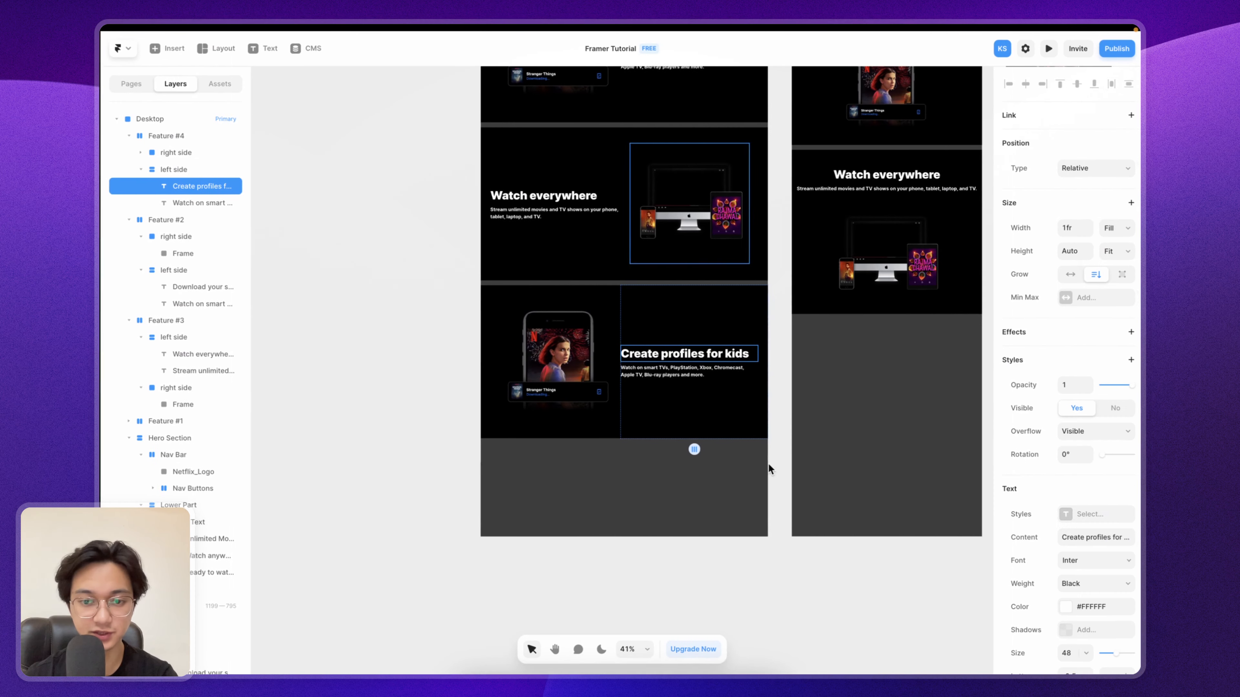
click(666, 373)
double_click(667, 374)
key(super+v)
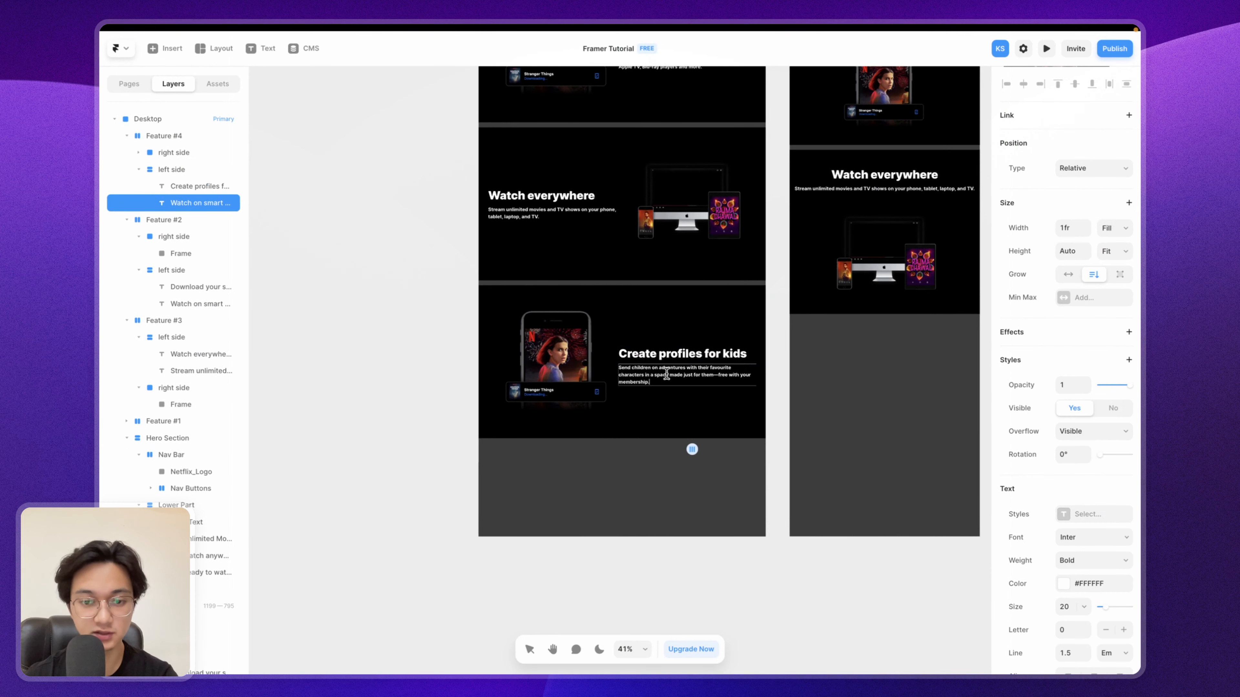
click(714, 412)
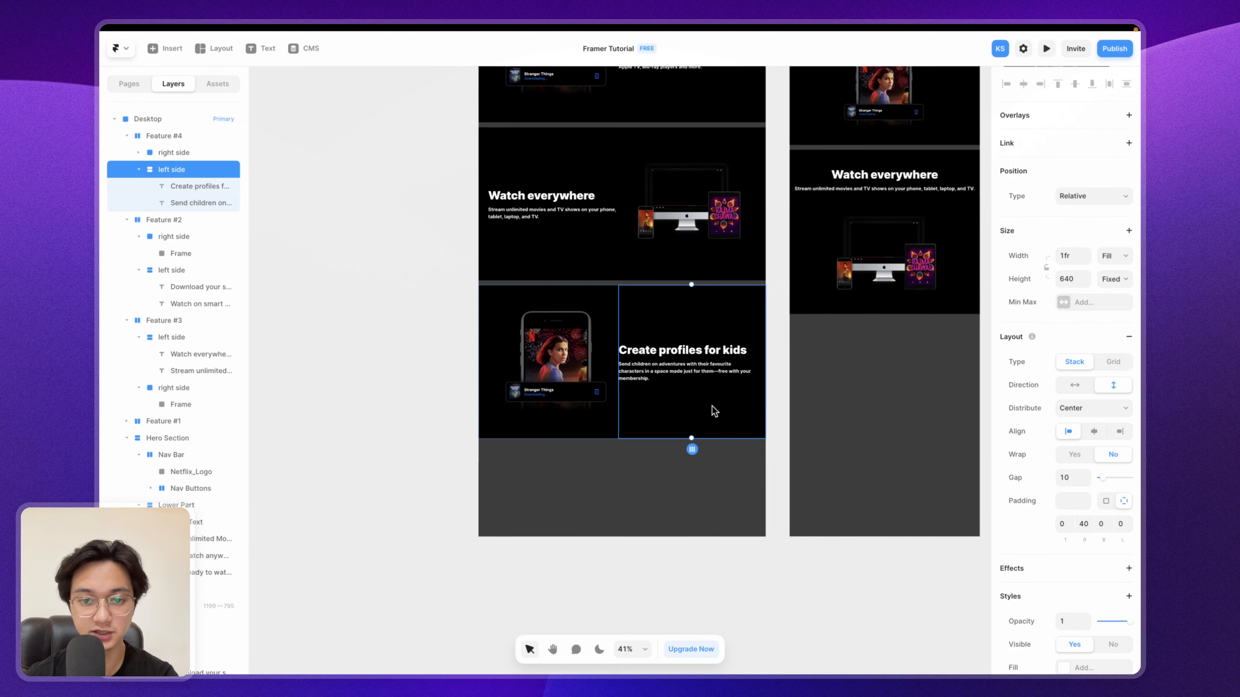
scroll(714, 411, down, 5)
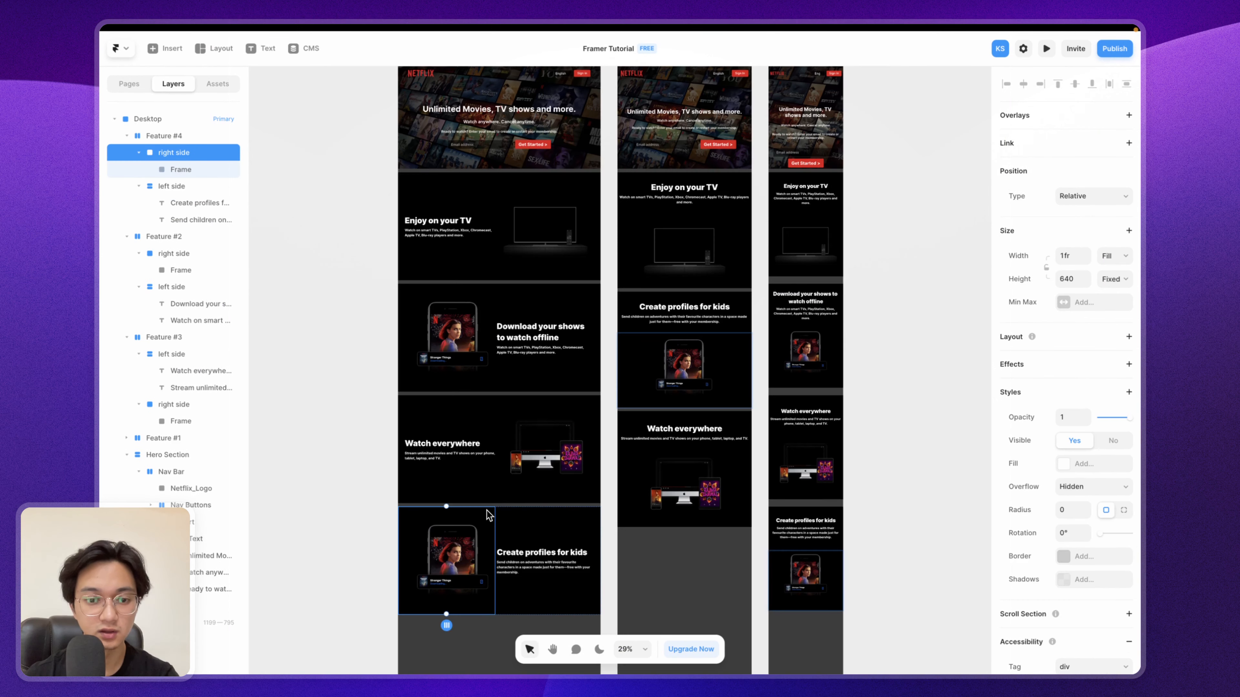
Step: Move the tablet's "Create profiles for kids" section below "Watch everywhere" at a top offset of 2755, spanning the frame's full width
scroll(490, 516, down, 3)
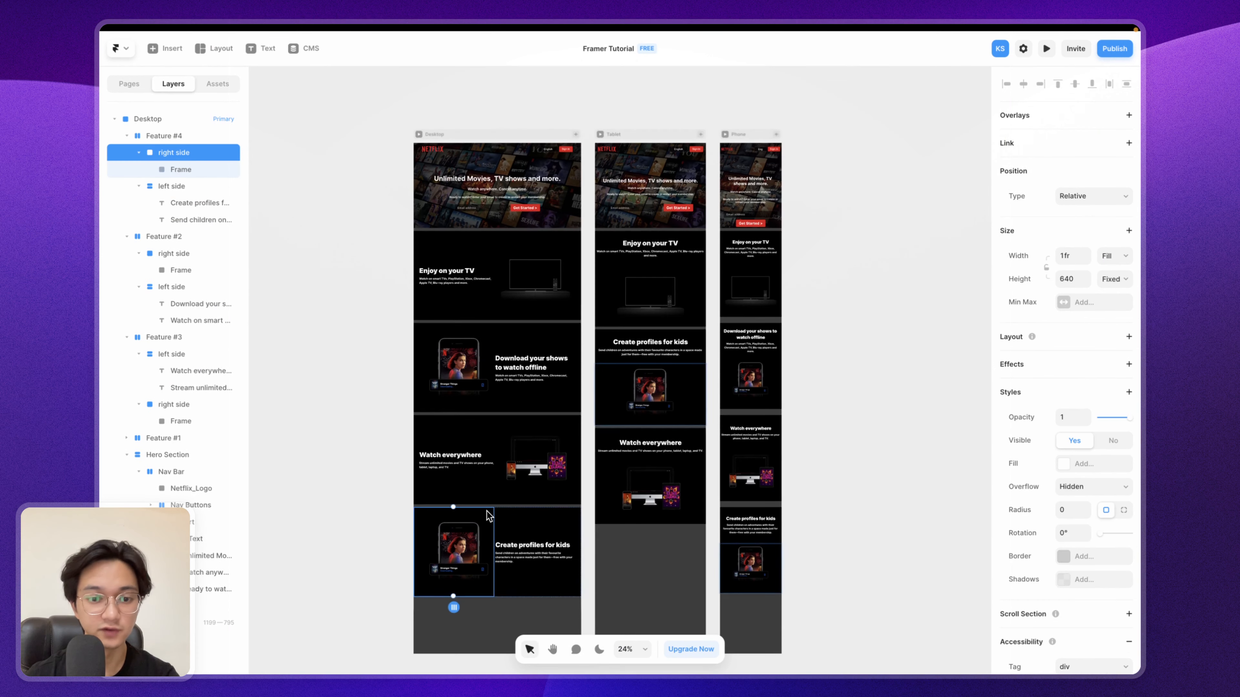
scroll(489, 516, up, 6)
scroll(488, 515, down, 5)
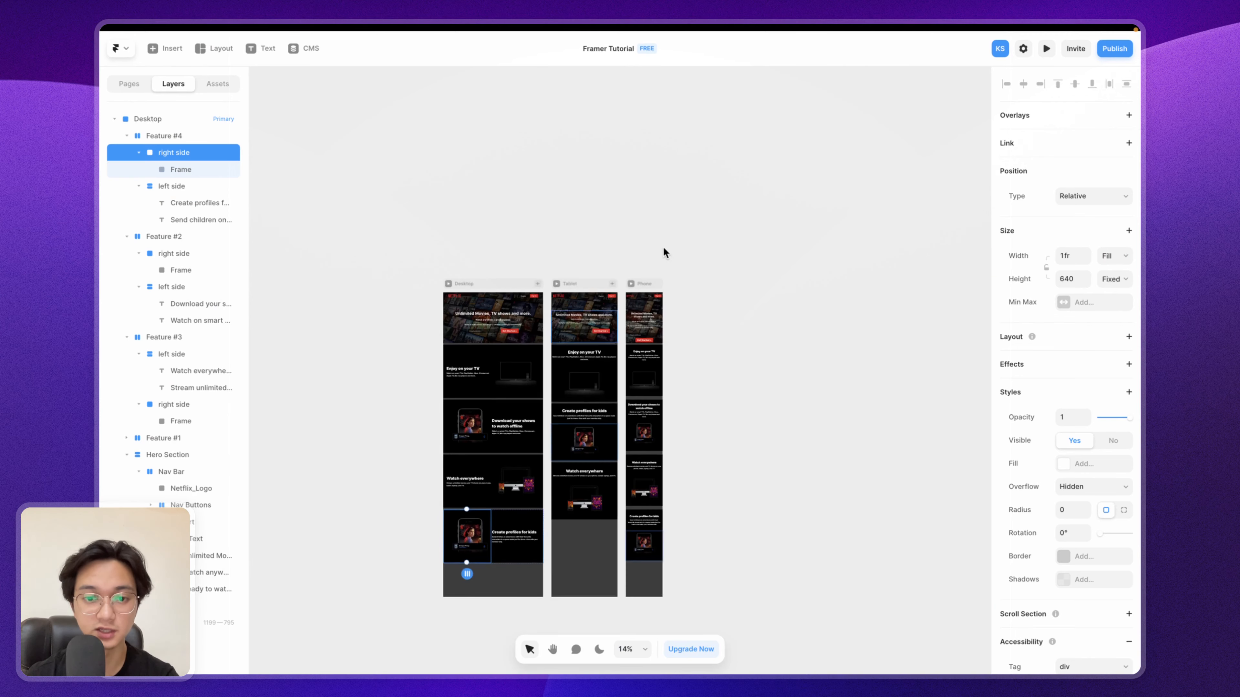
click(593, 285)
scroll(551, 532, up, 5)
scroll(620, 518, down, 2)
scroll(181, 552, down, 3)
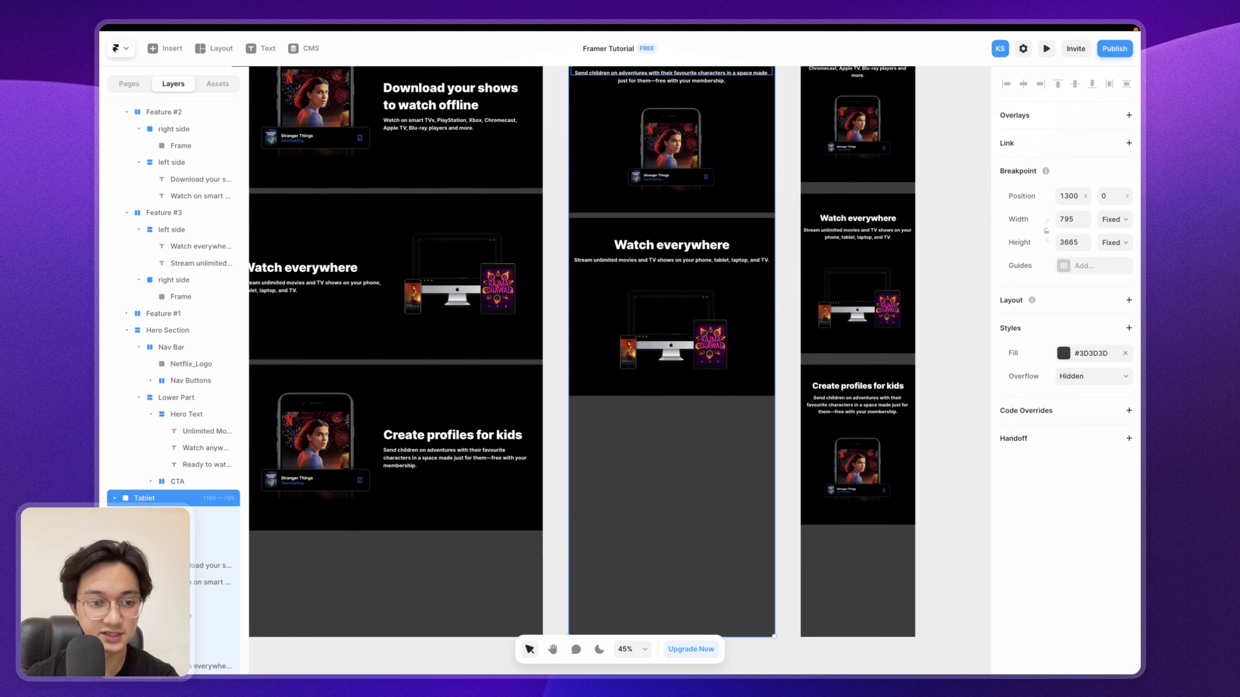
click(168, 515)
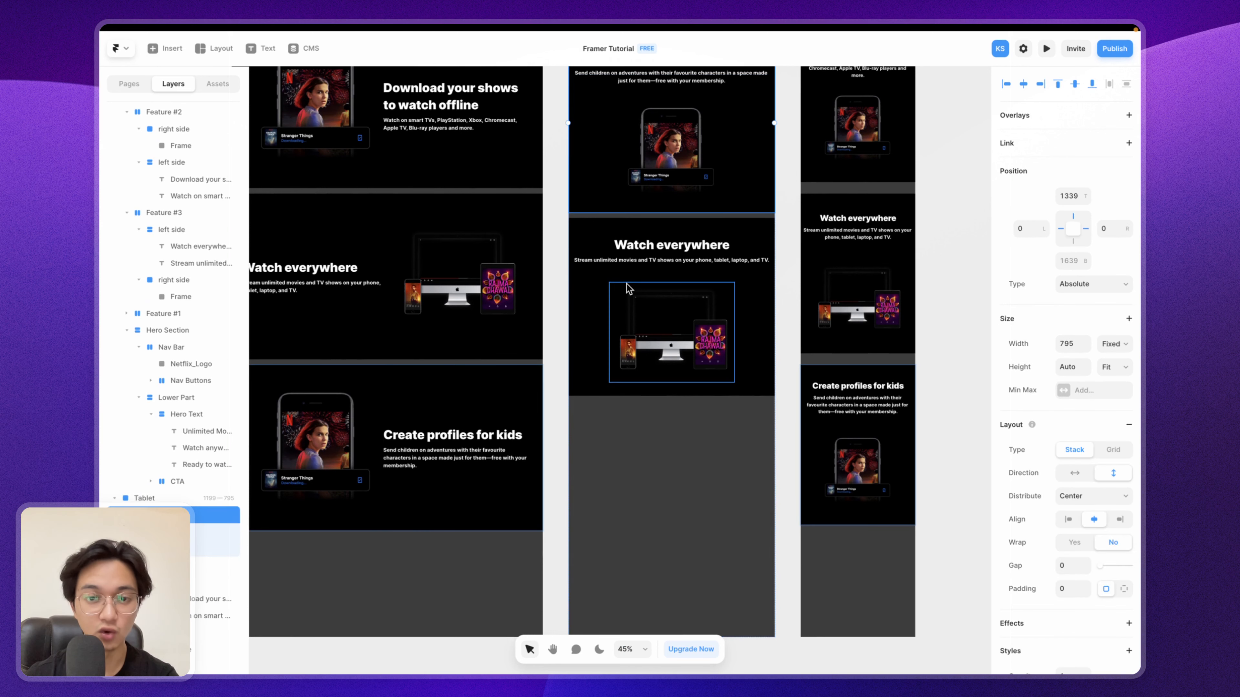
scroll(627, 283, up, 2)
scroll(626, 283, down, 2)
scroll(628, 289, down, 2)
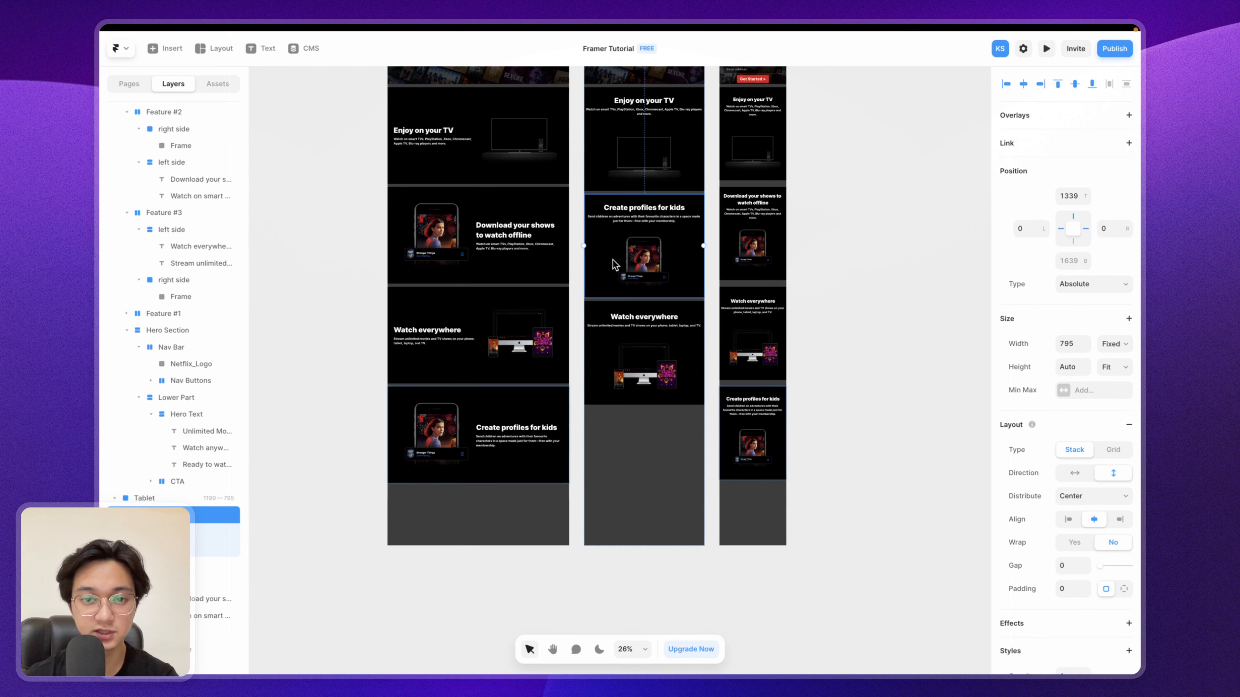
drag(610, 259, 602, 470)
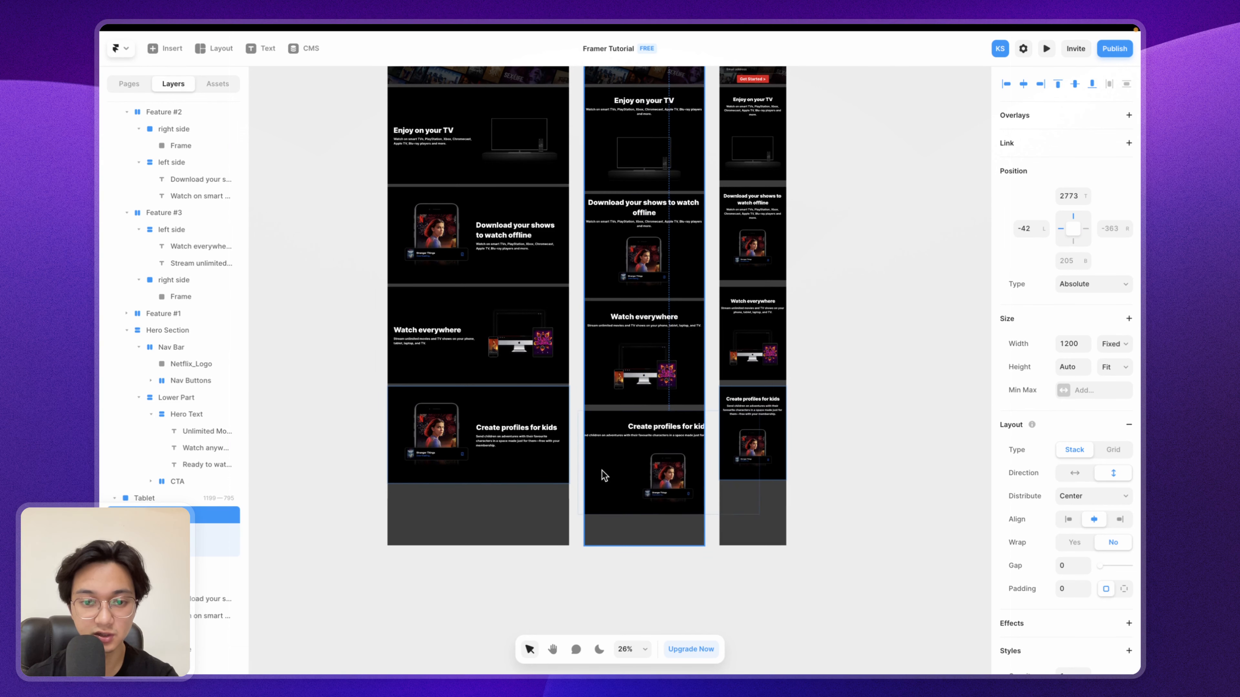
scroll(687, 431, up, 5)
scroll(690, 431, down, 3)
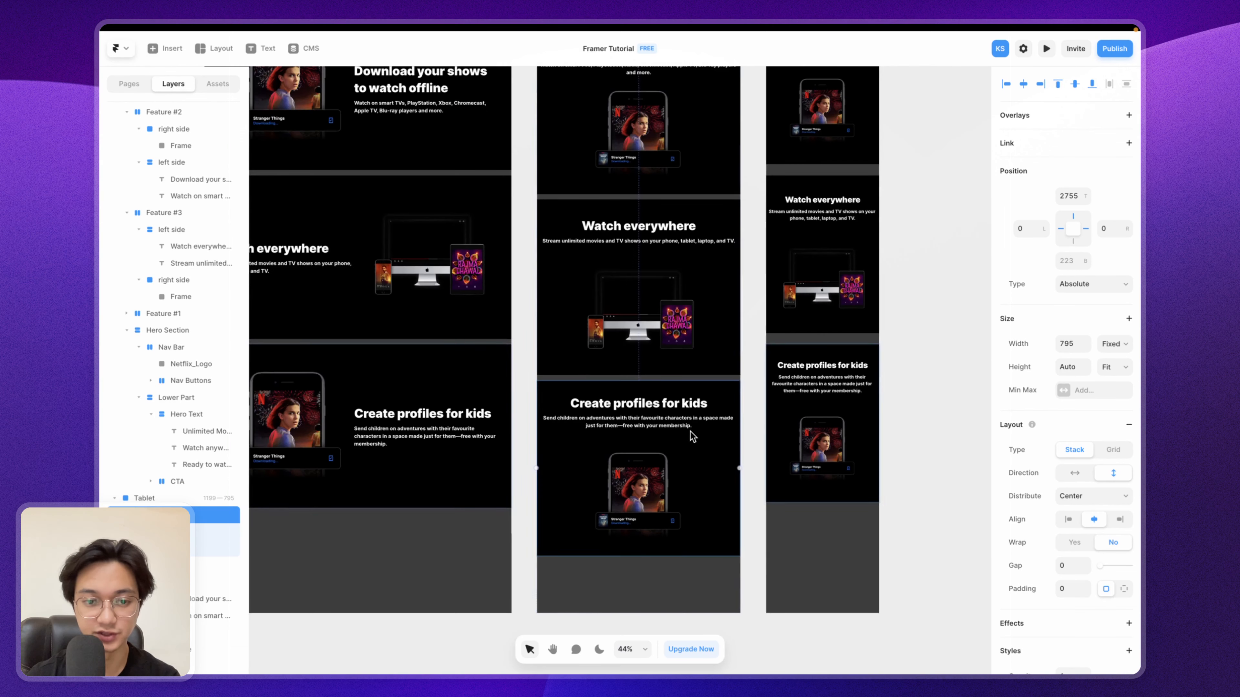
Step: Replace the image fill of the desktop's Feature #4 picture frame with img 4.png from the Desktop folder
scroll(689, 432, left, 5)
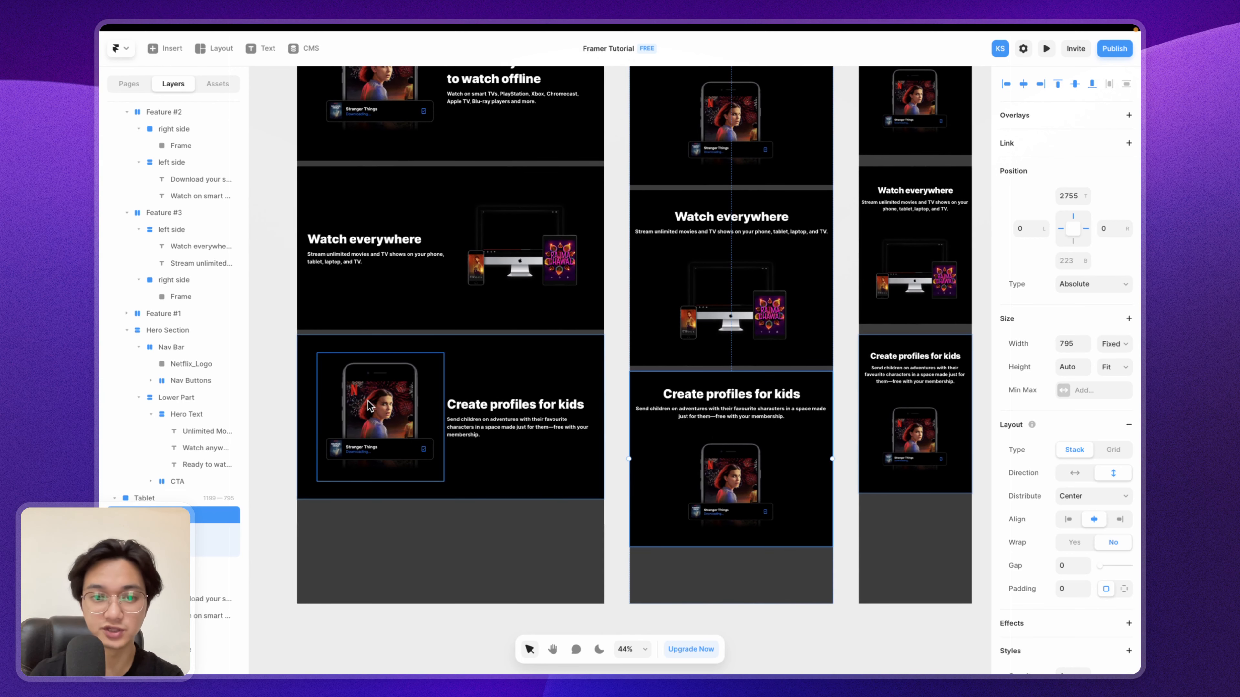
click(399, 416)
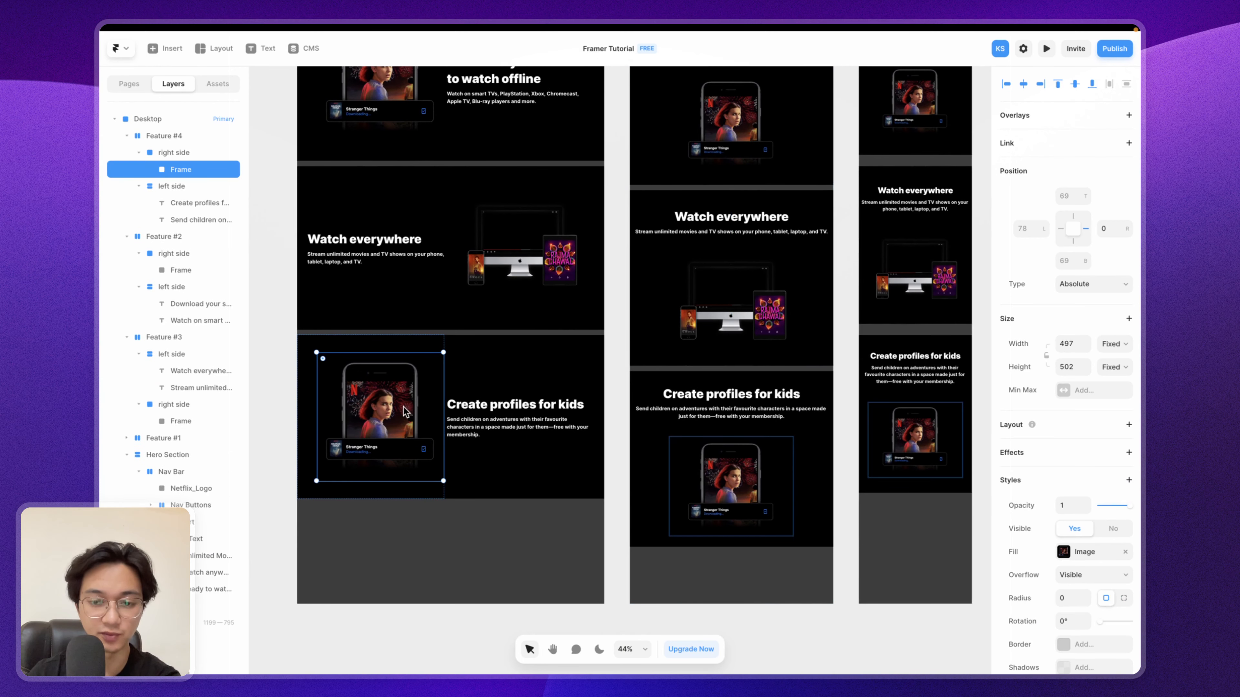
click(742, 485)
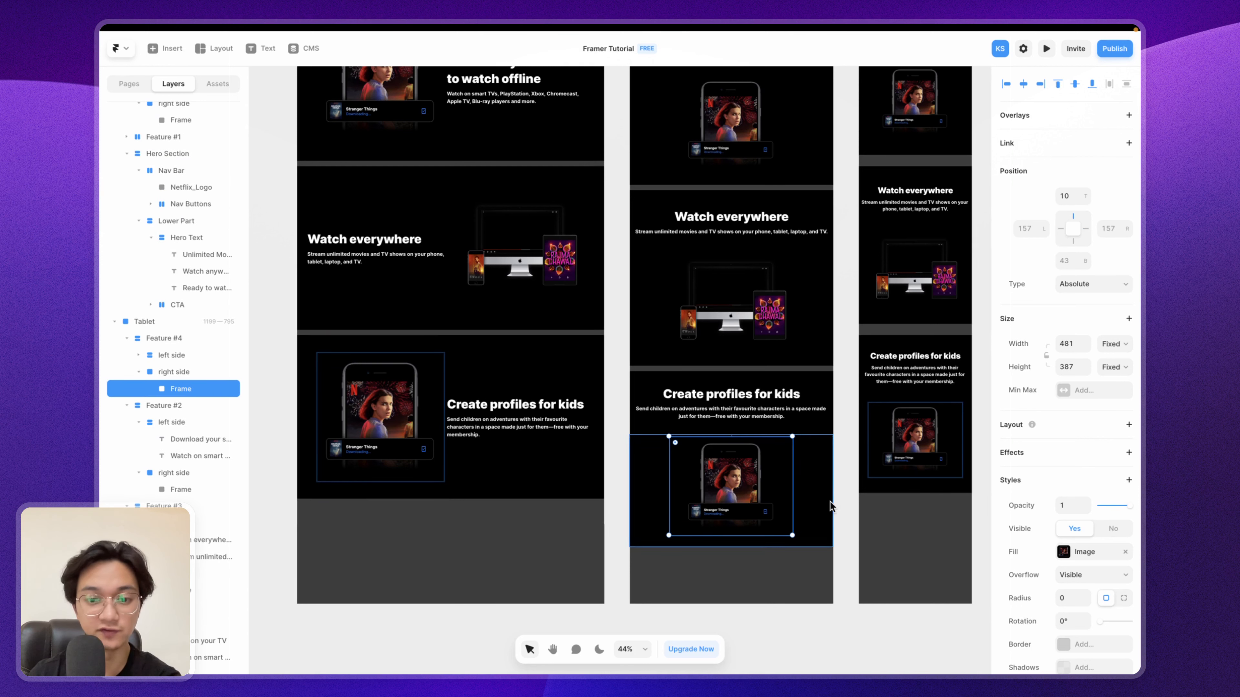
click(384, 398)
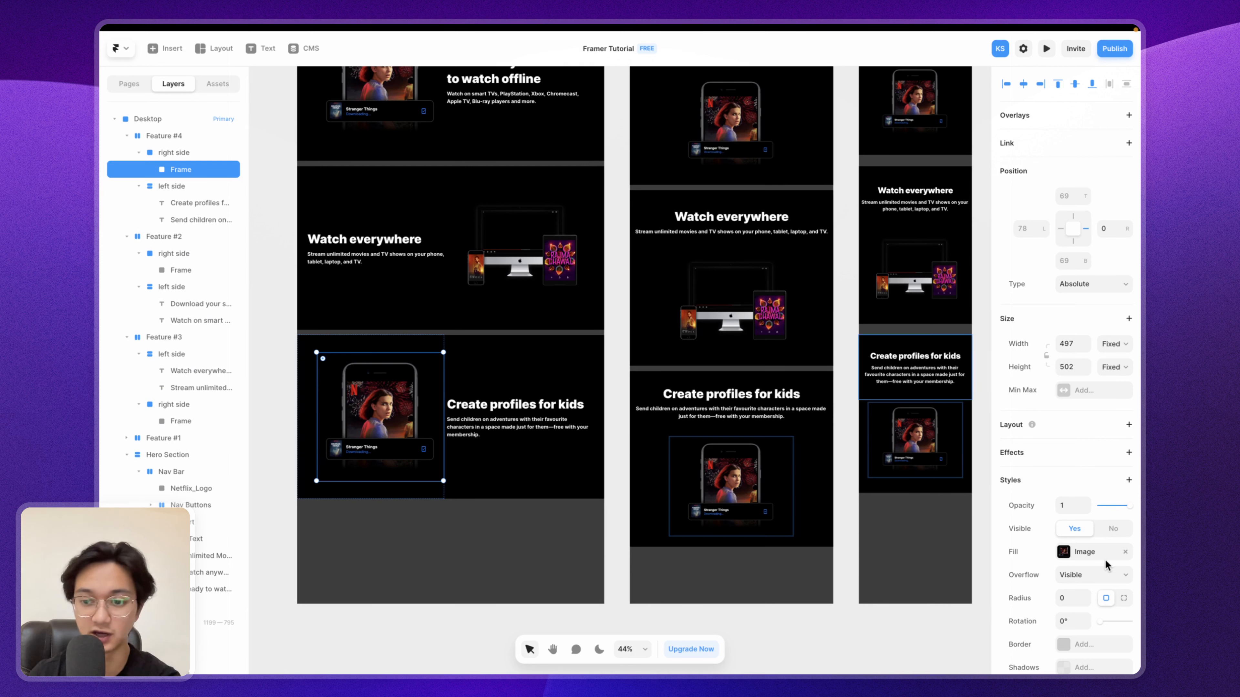
click(1064, 552)
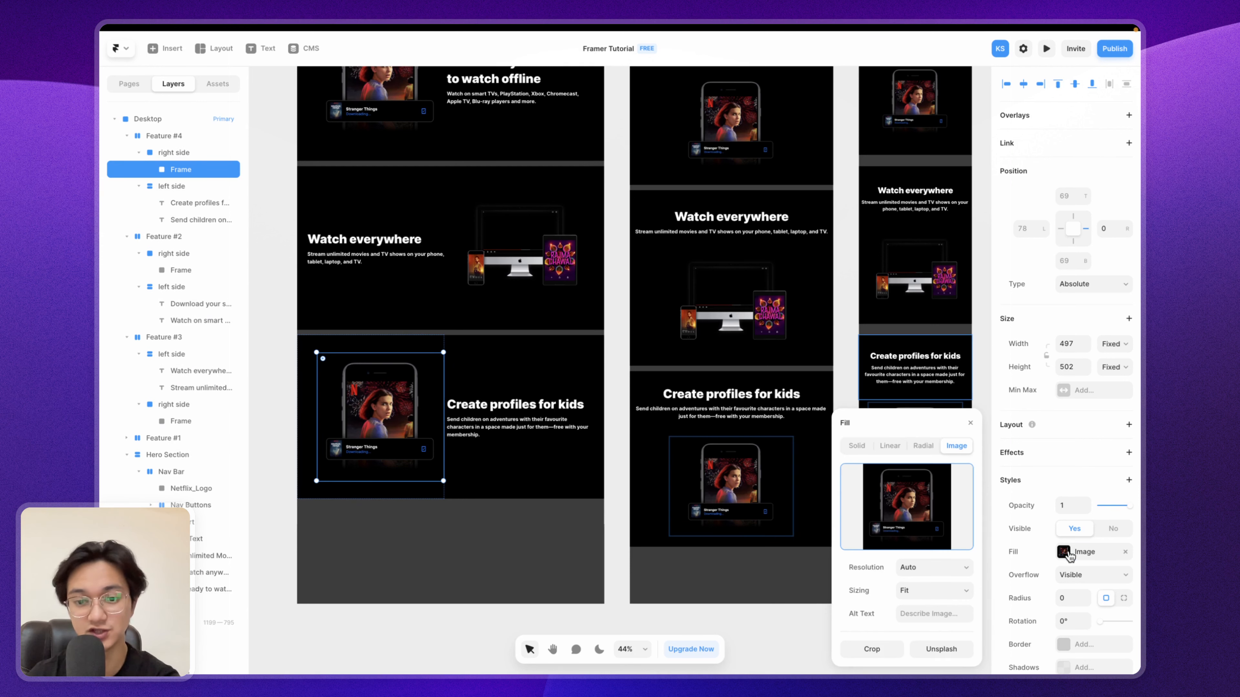
click(921, 510)
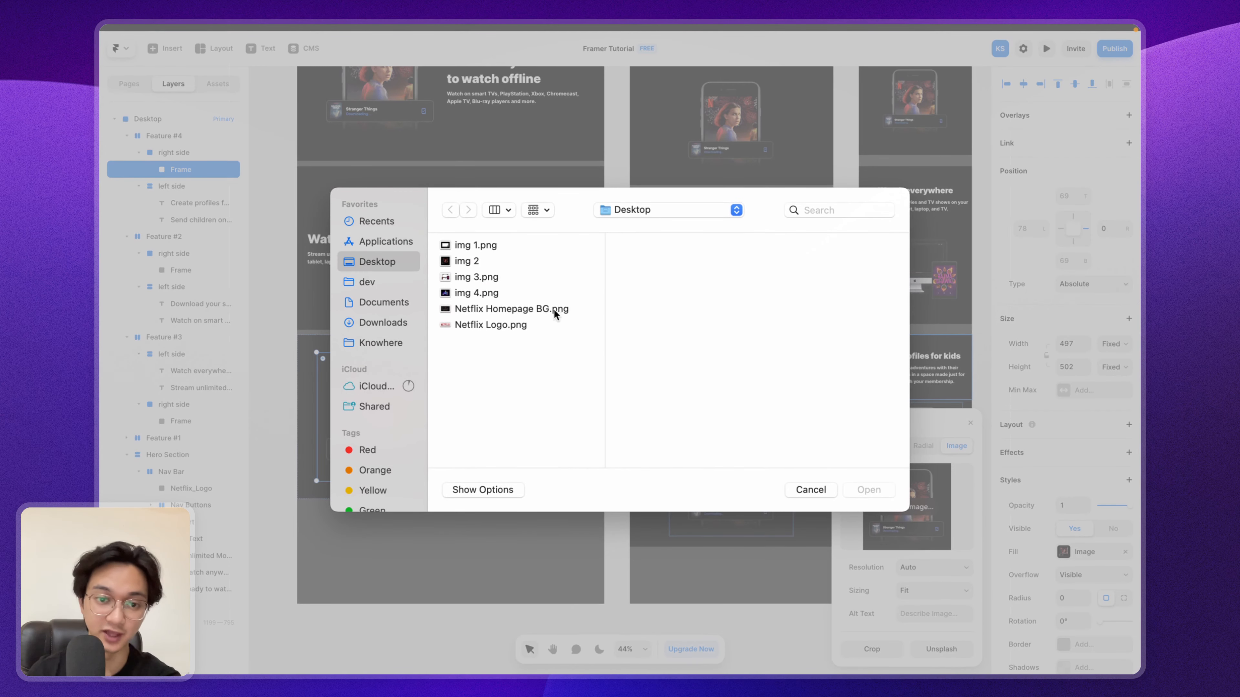
click(511, 291)
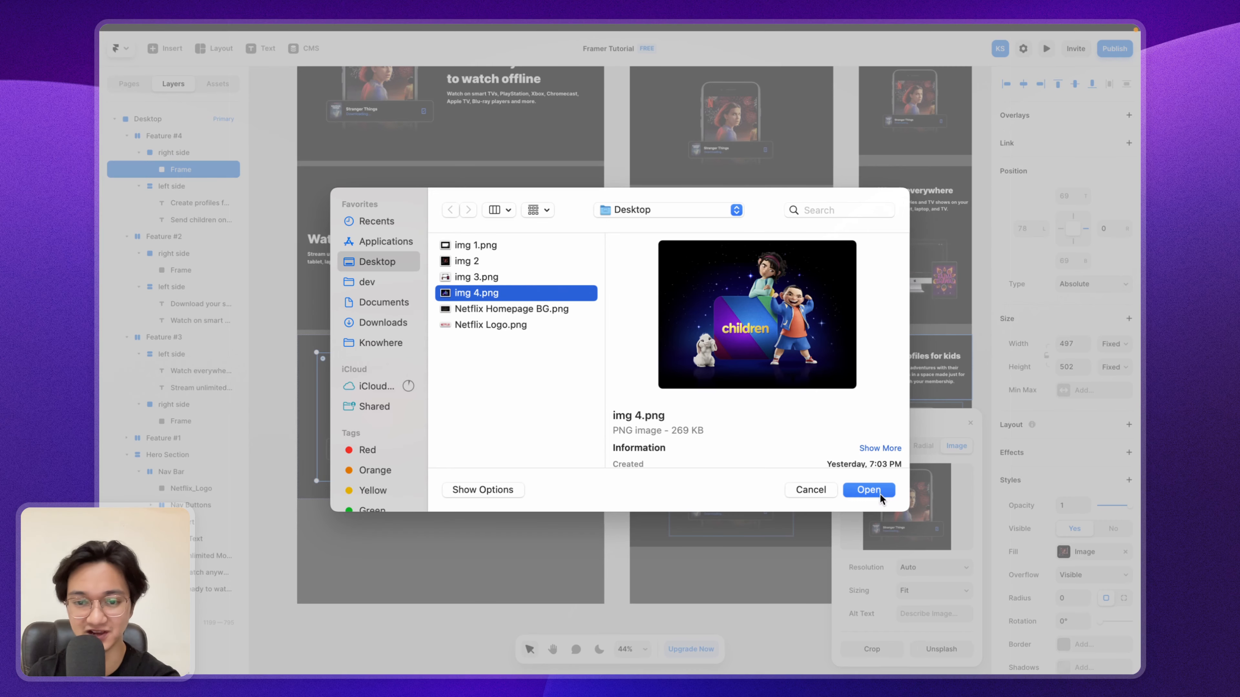
click(869, 490)
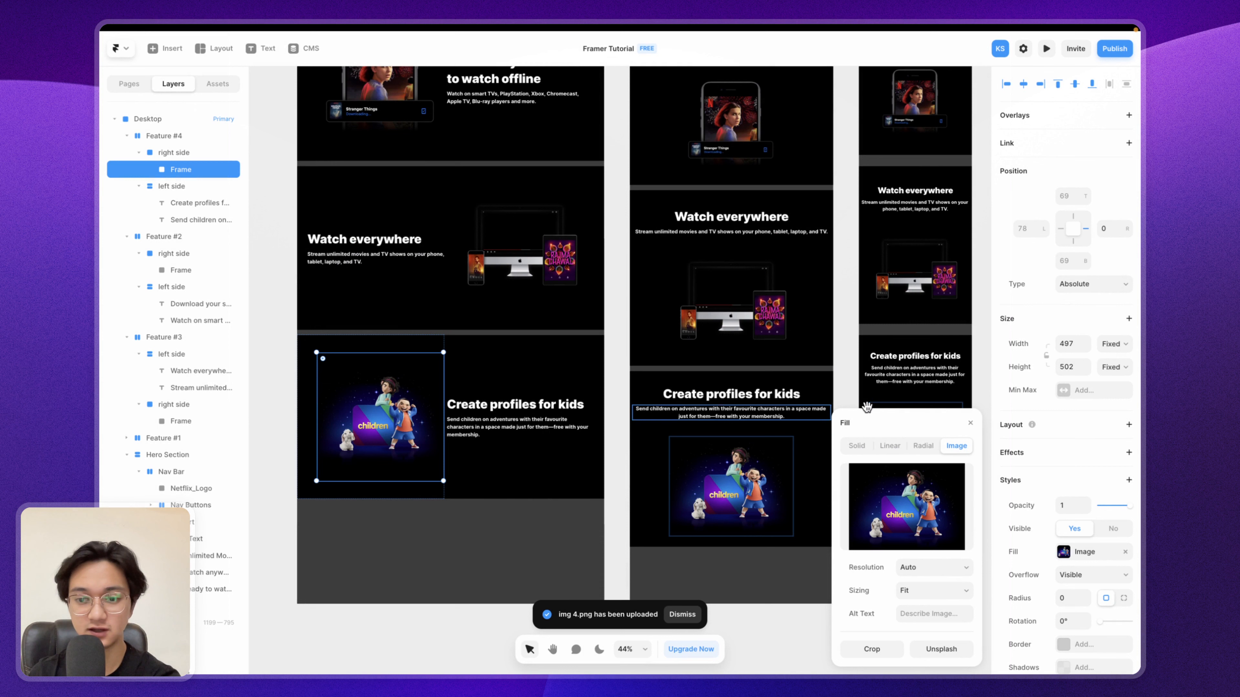
click(971, 423)
Step: Preview the page from the Desktop breakpoint and review its sections down to "Create profiles for kids"
scroll(847, 403, down, 5)
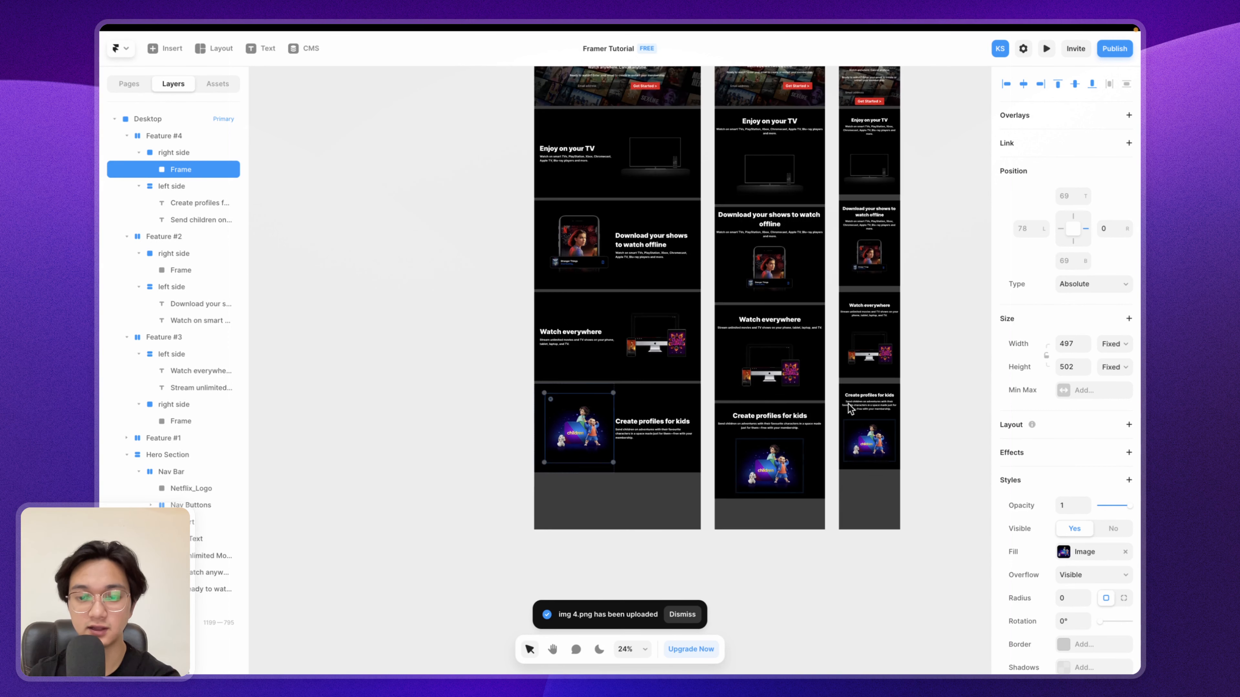
scroll(832, 322, down, 5)
scroll(749, 228, up, 2)
click(735, 209)
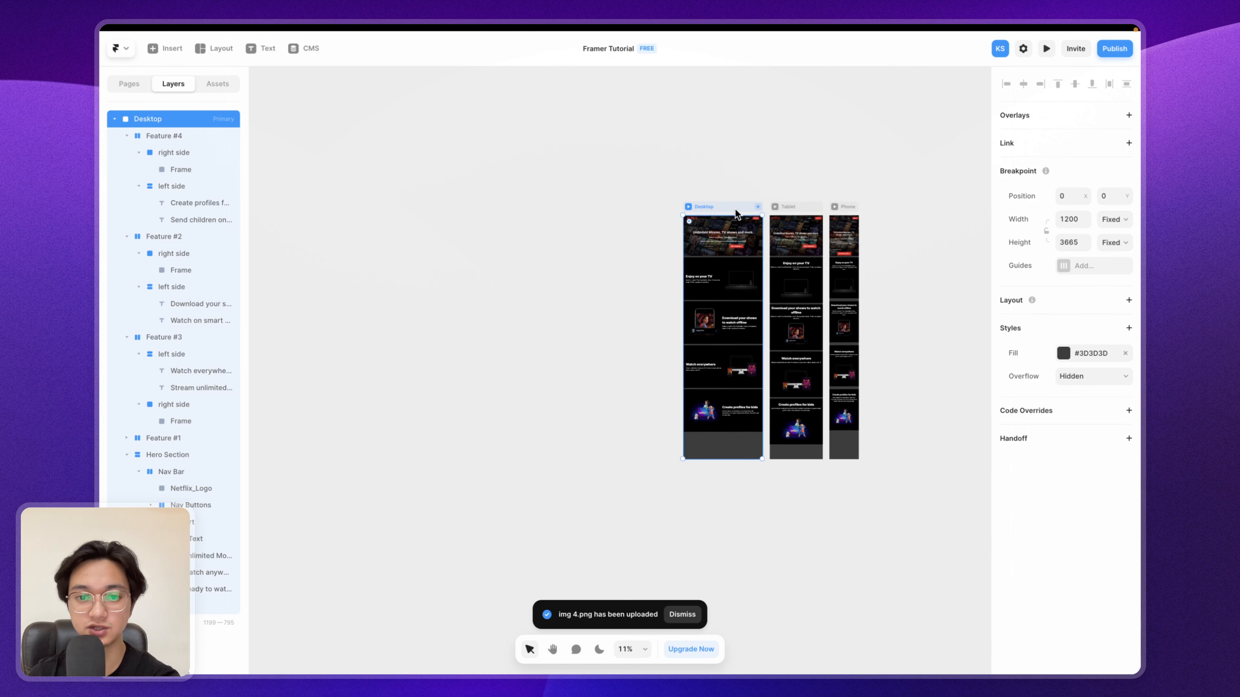
click(1046, 49)
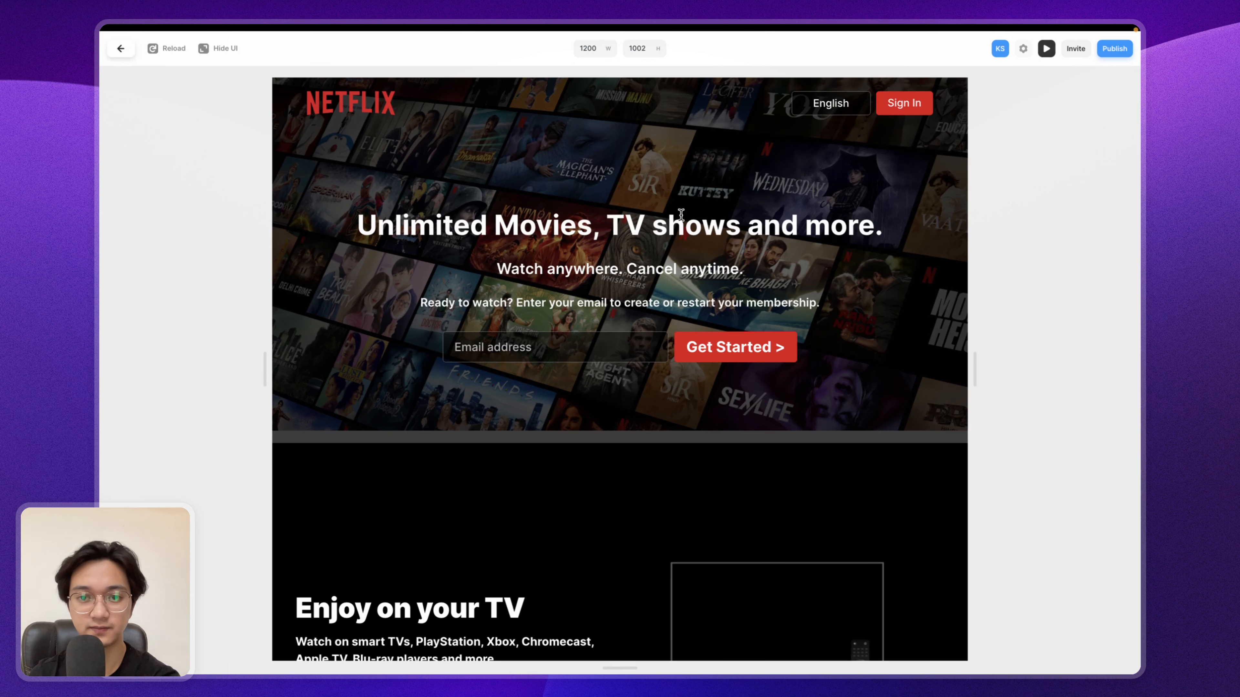
scroll(681, 215, down, 10)
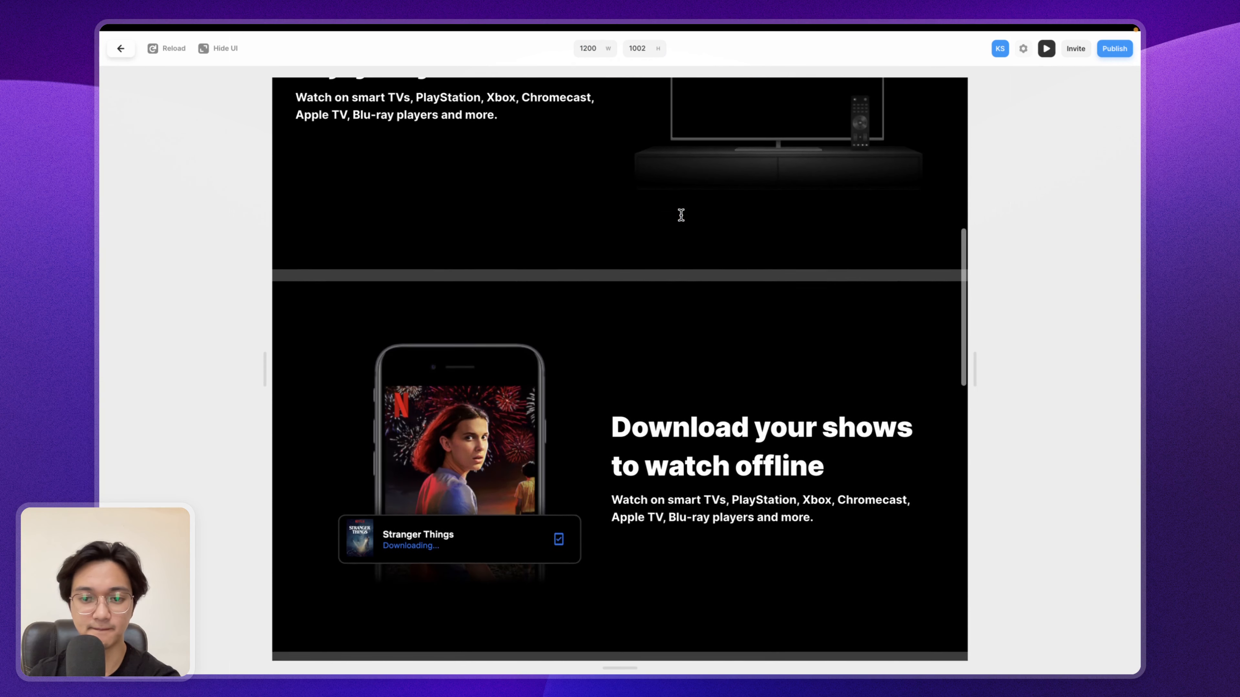
scroll(681, 215, down, 6)
scroll(712, 237, down, 3)
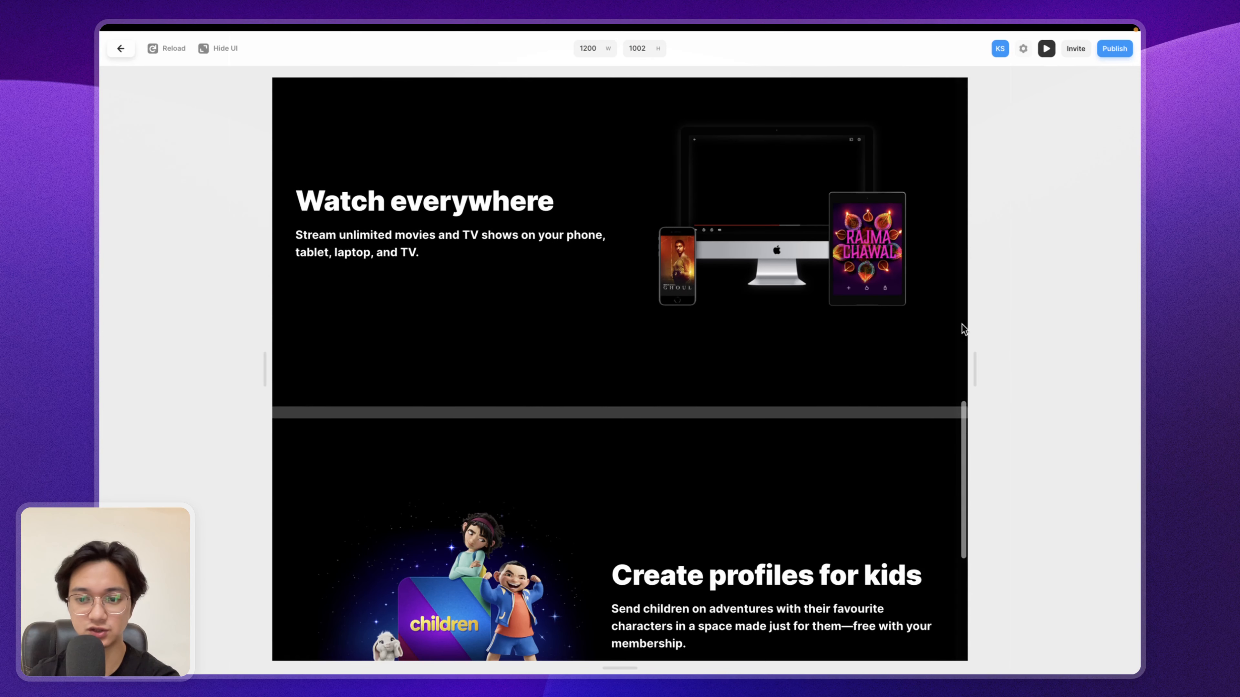
Step: Narrow the preview to a width of 848, check the page's tablet layout, and return to the canvas
drag(974, 355, 872, 361)
scroll(809, 368, down, 4)
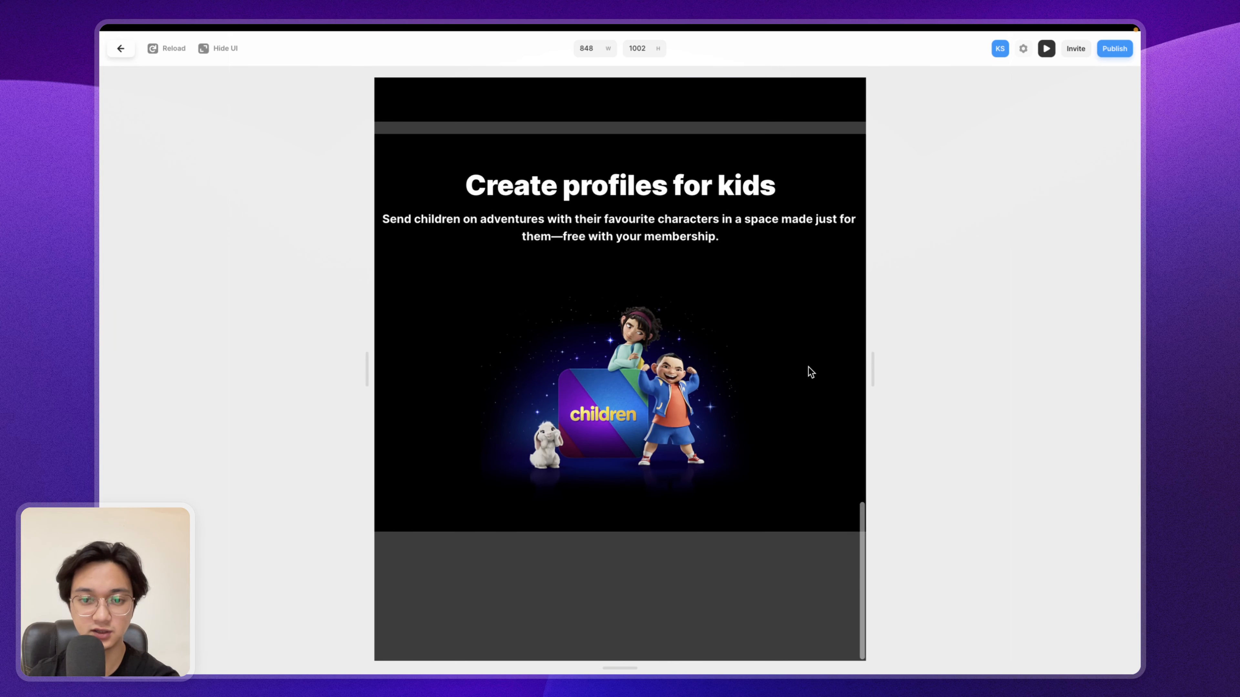
scroll(808, 367, up, 20)
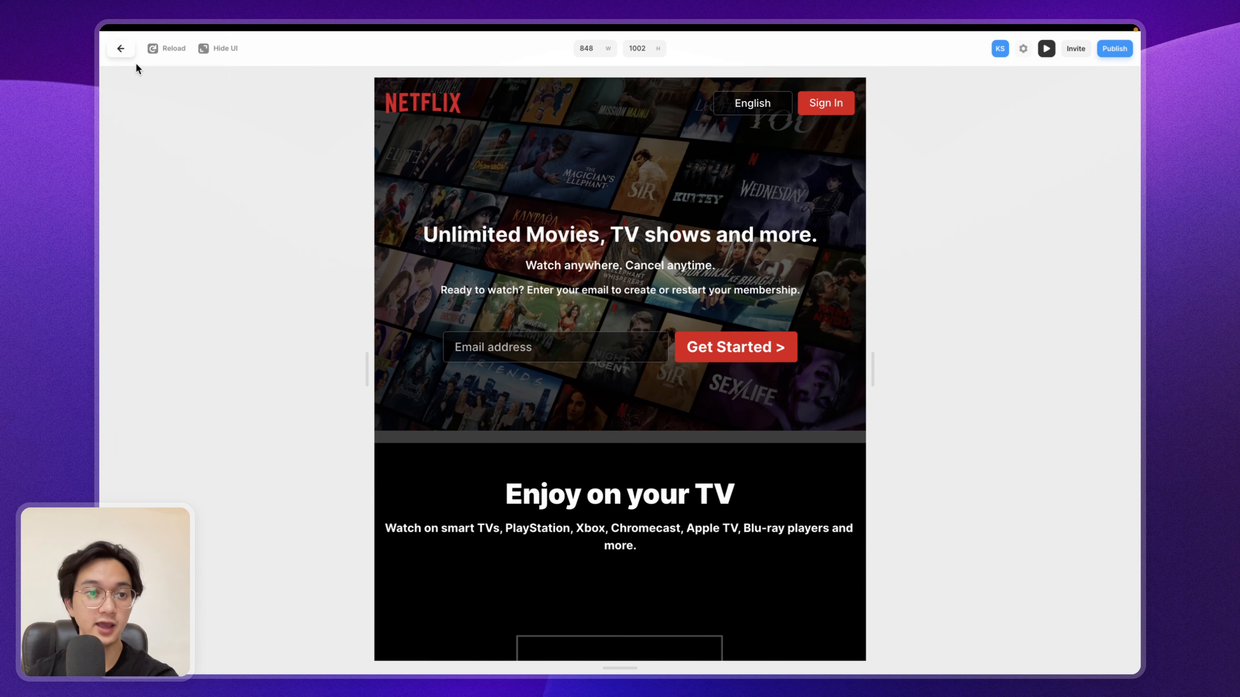
click(120, 48)
Step: Switch to the Netflix site in Chrome and examine how its Frequently Asked Questions entries expand and collapse
scroll(694, 343, up, 5)
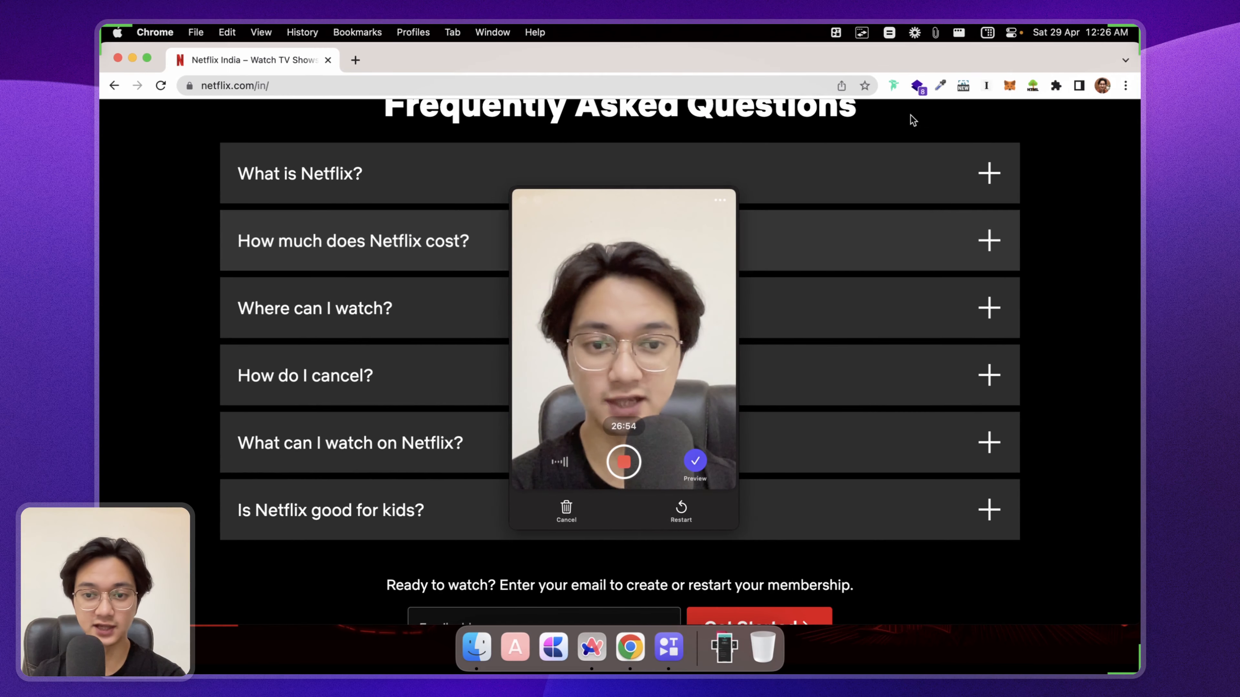
scroll(912, 120, up, 3)
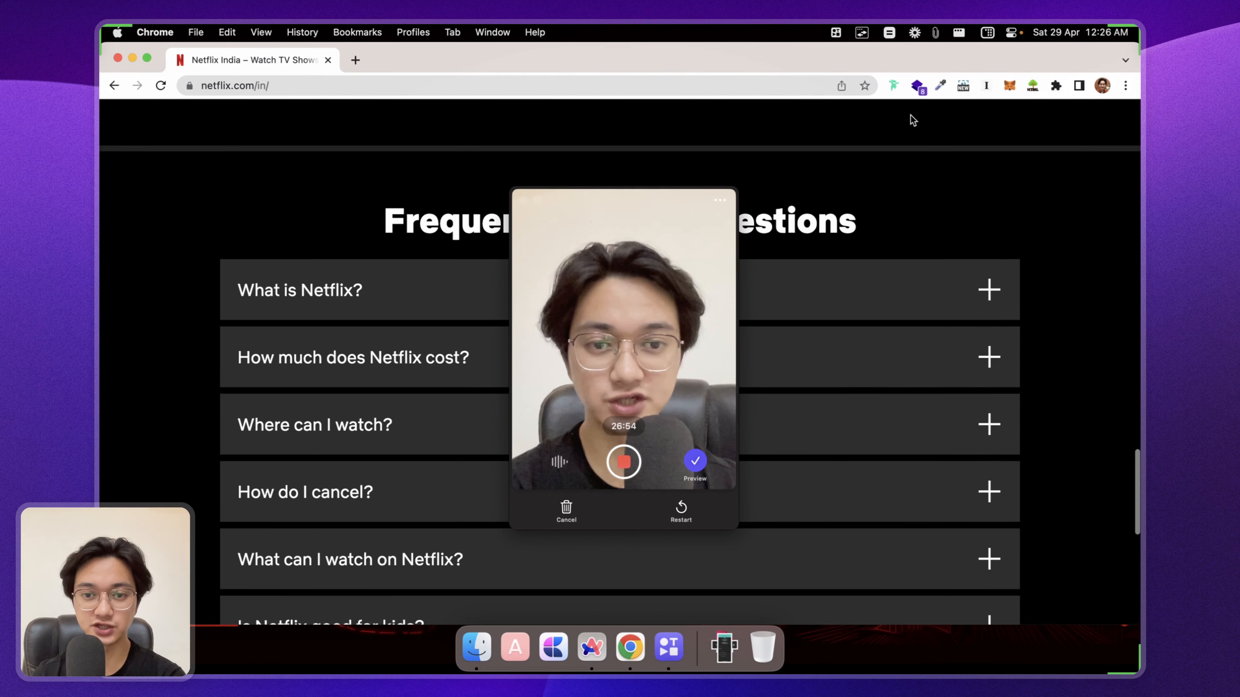
scroll(935, 199, down, 4)
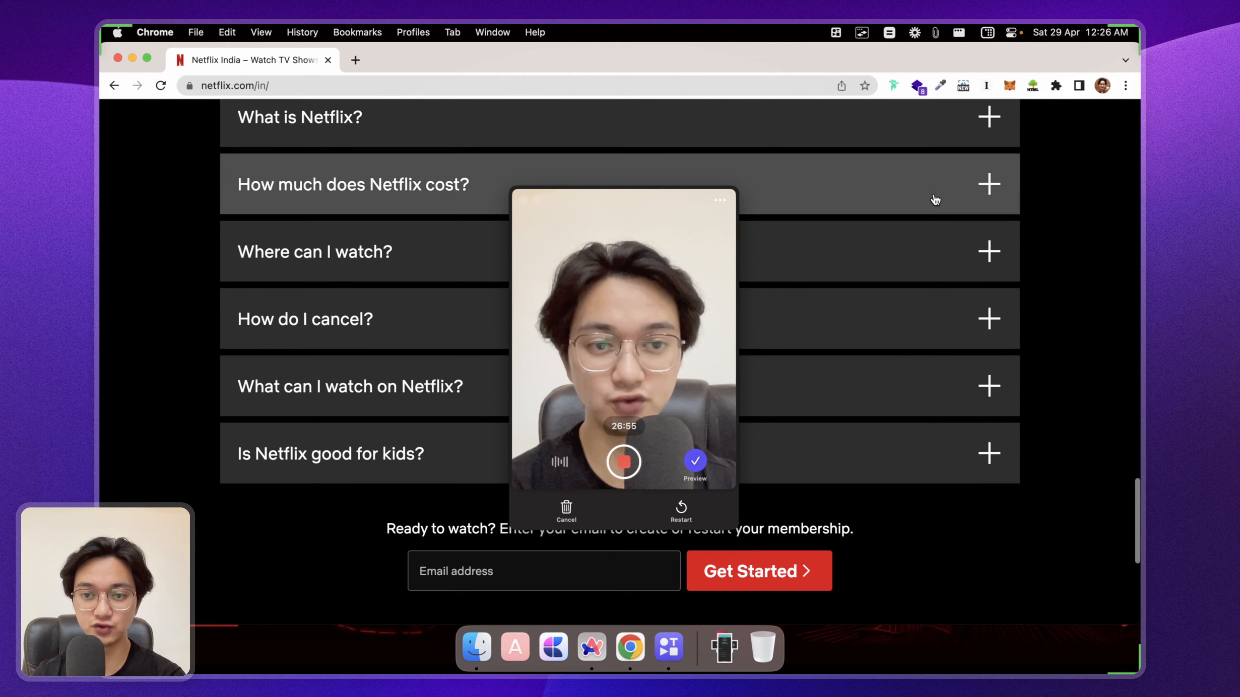
click(996, 189)
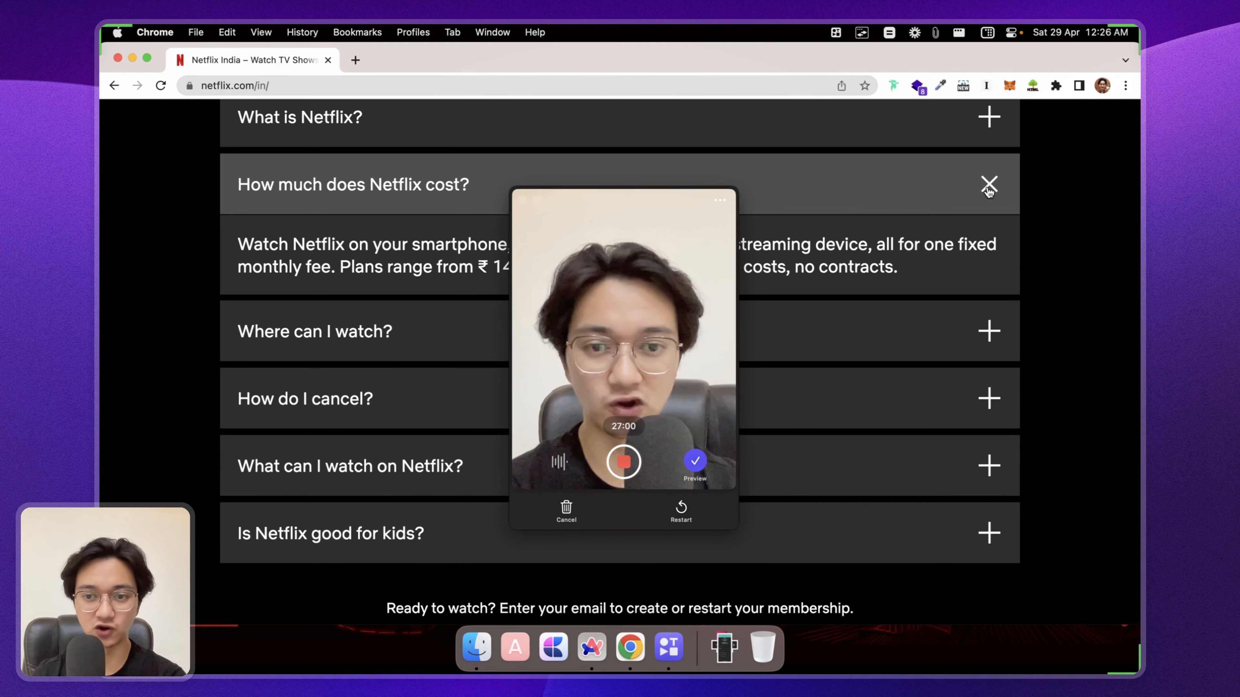
click(978, 190)
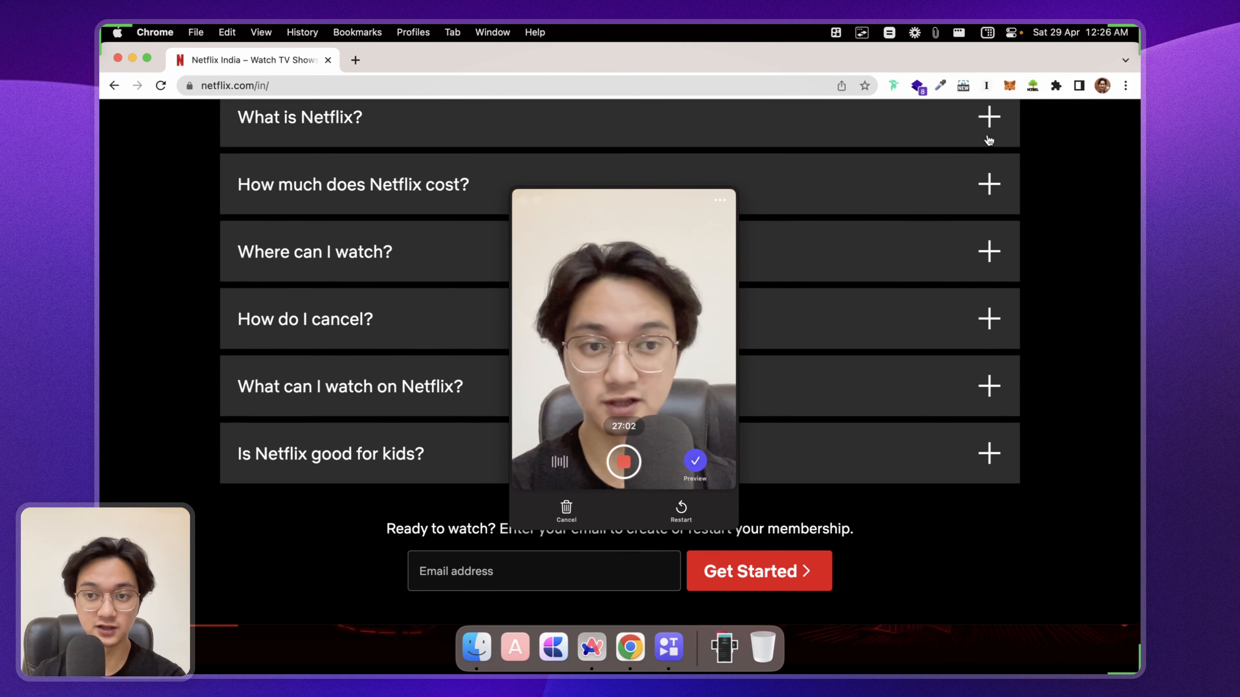
click(987, 128)
click(988, 128)
scroll(960, 280, down, 5)
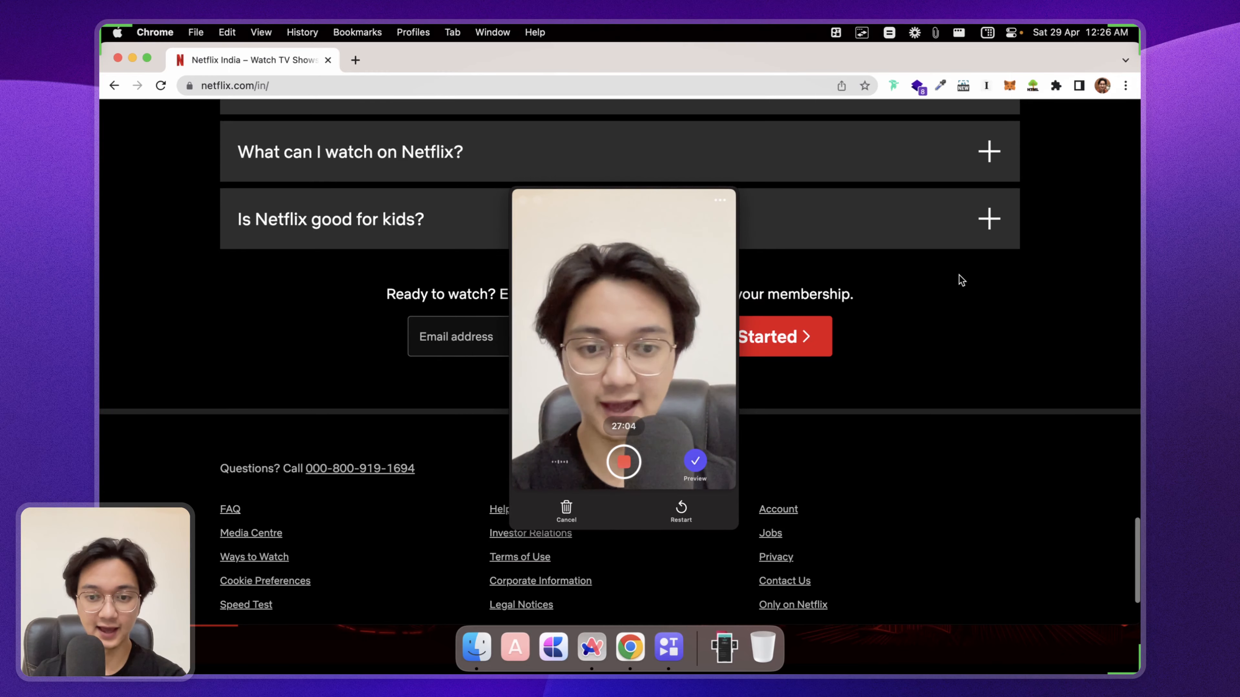
Step: Examine the Netflix site's email sign-up area and footer links, and look over the page from its hero section down
scroll(960, 278, down, 3)
drag(374, 149, 933, 261)
click(932, 261)
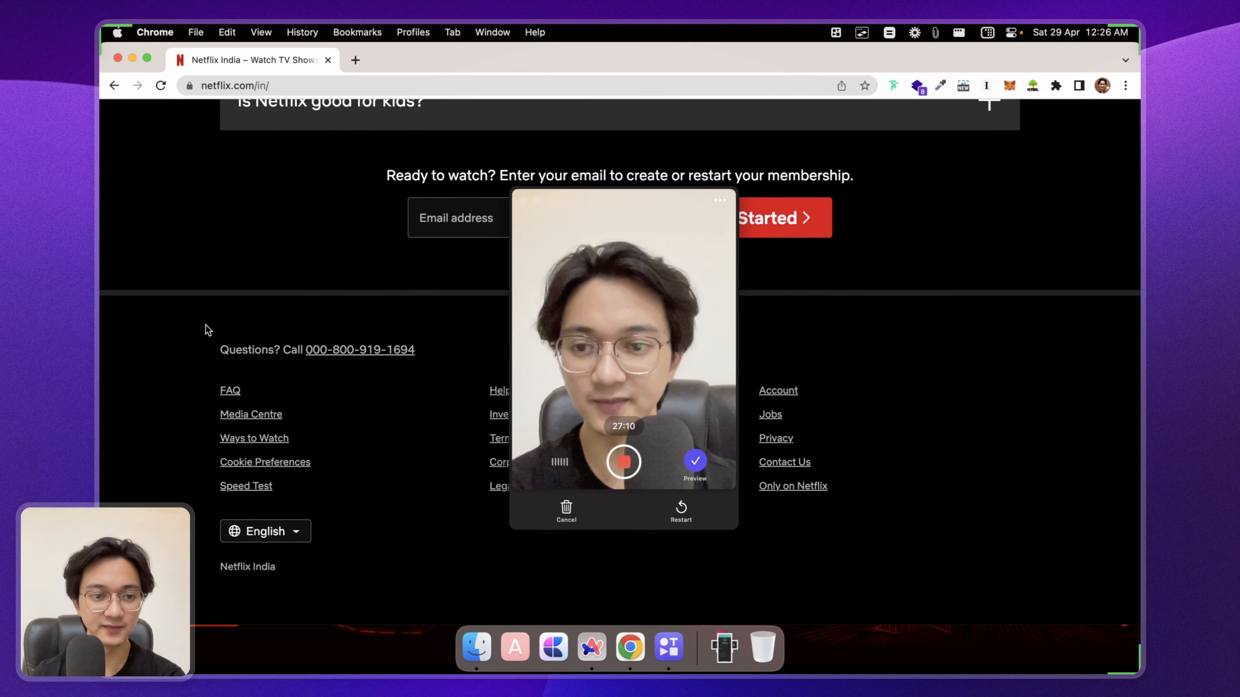
drag(150, 316, 1000, 582)
click(999, 447)
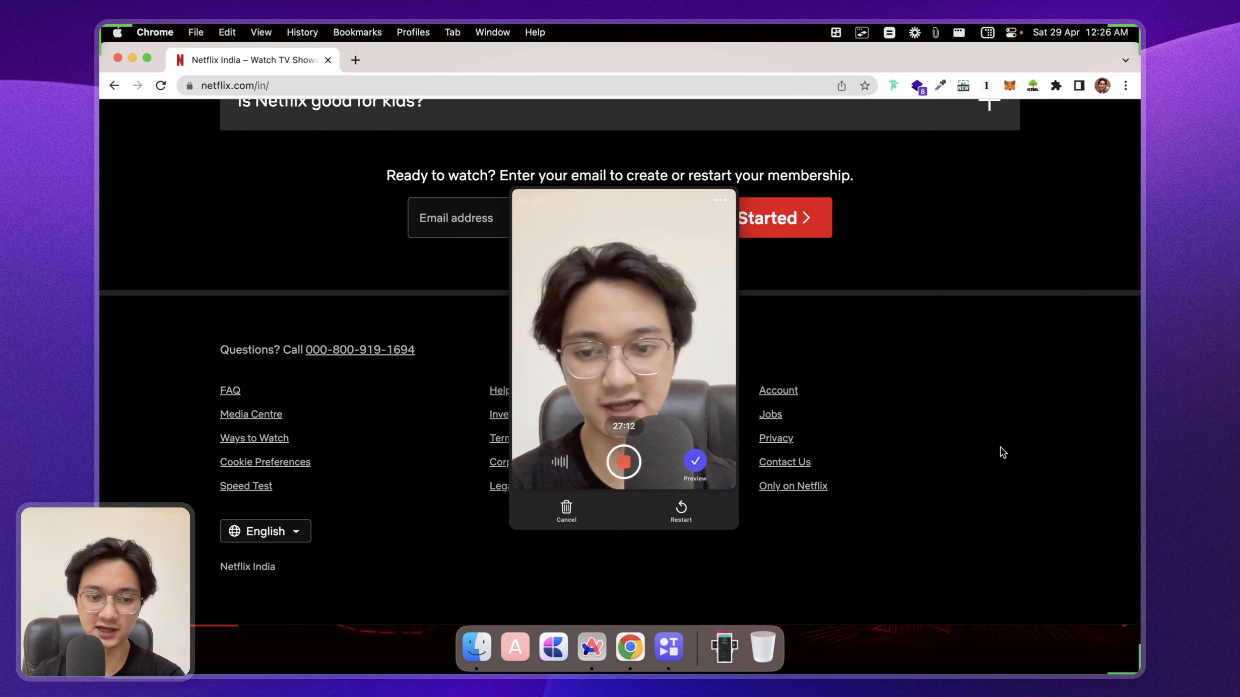
scroll(1000, 446, up, 20)
scroll(941, 358, down, 10)
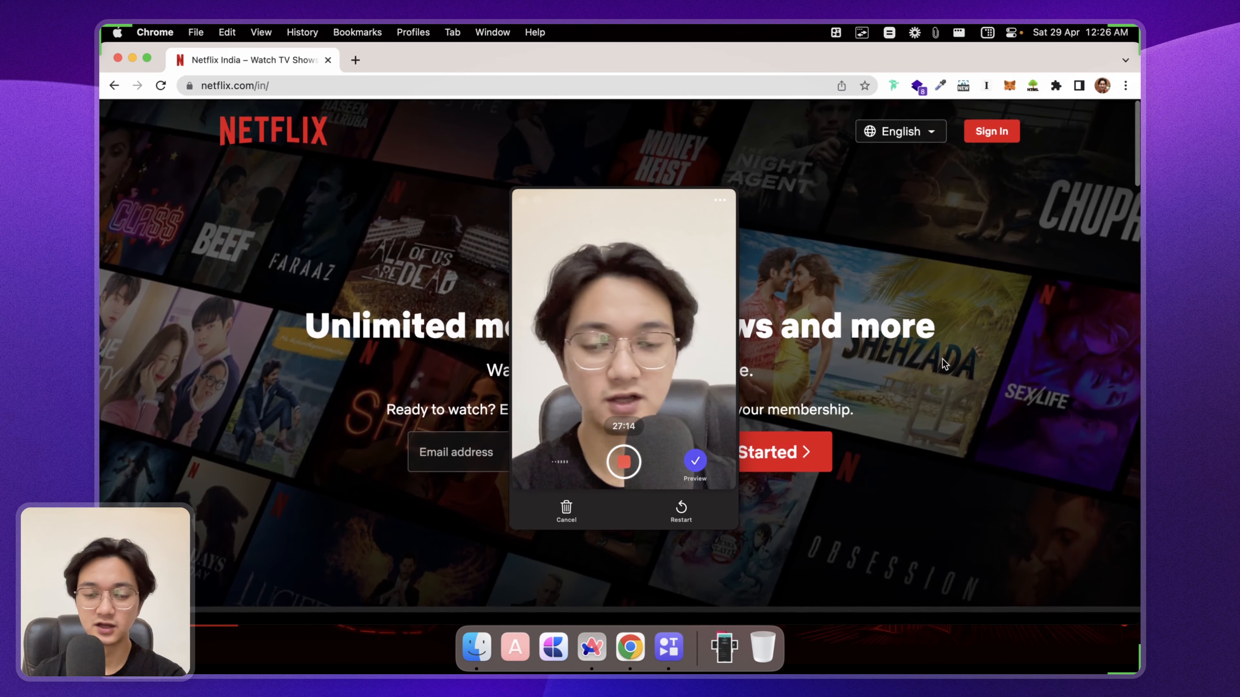
scroll(945, 358, down, 15)
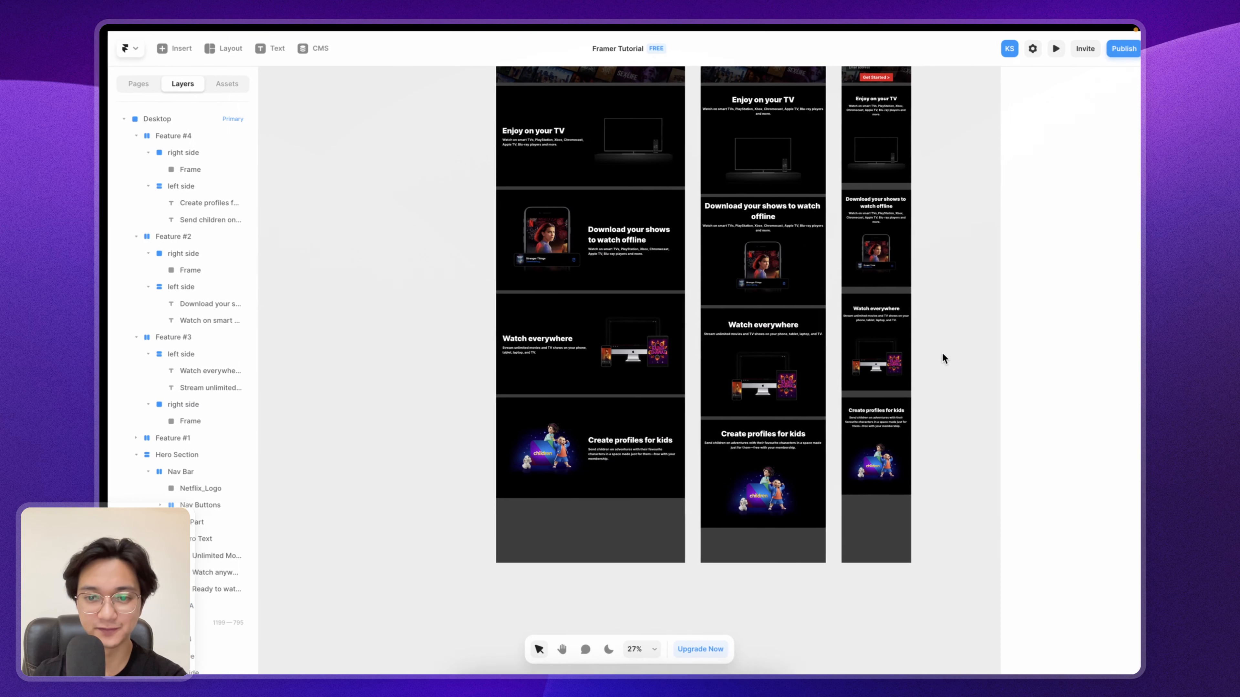
scroll(679, 237, up, 5)
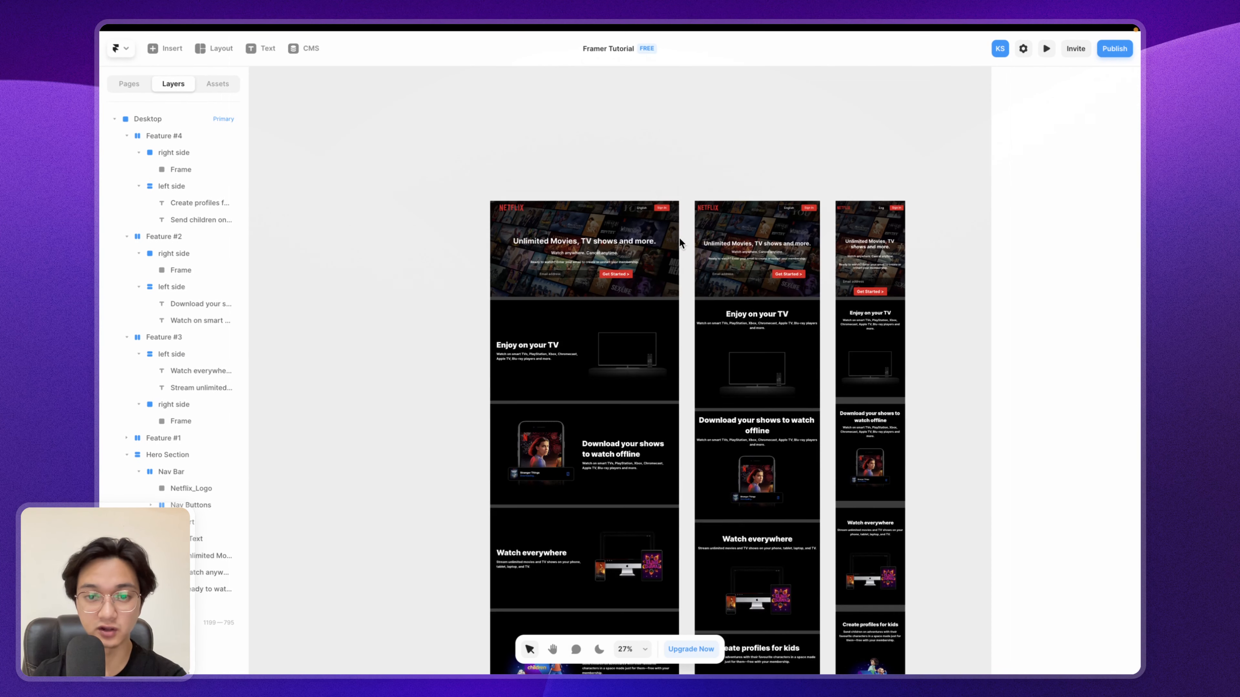
scroll(761, 220, up, 2)
scroll(955, 175, down, 10)
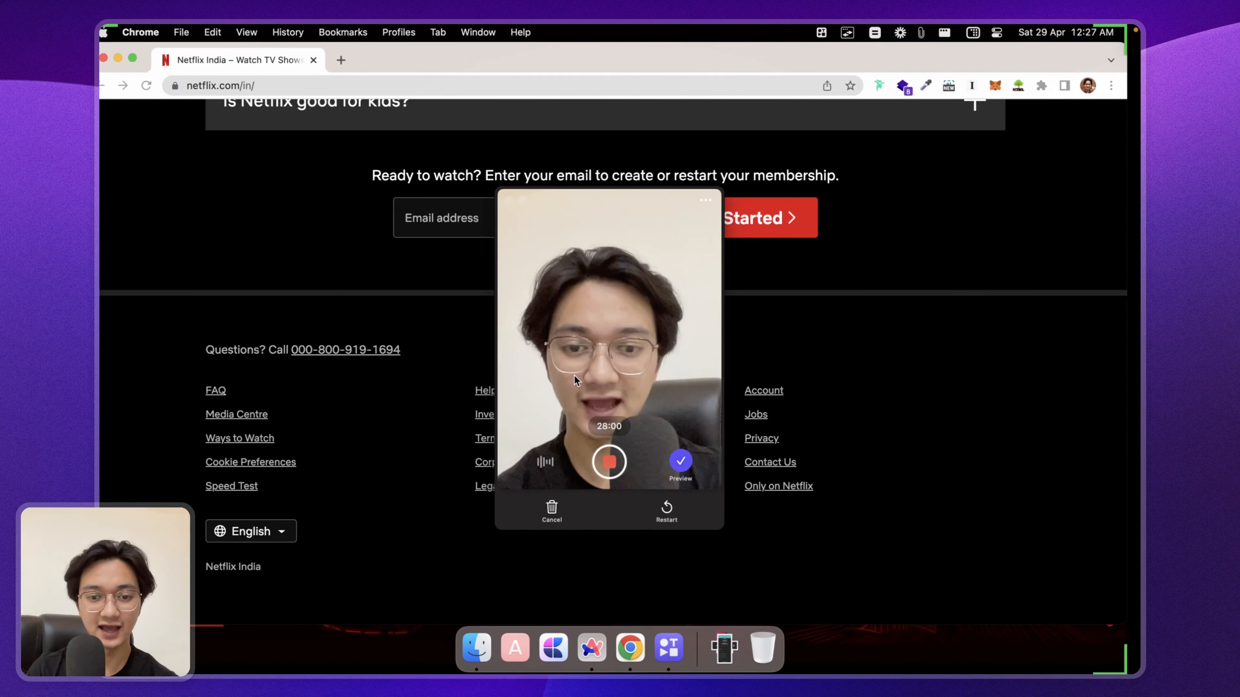
Step: Expand the "What can I watch on Netflix?" and "Where can I watch?" answers on the Netflix site in Chrome to study the FAQ behaviour
scroll(830, 405, up, 3)
click(990, 221)
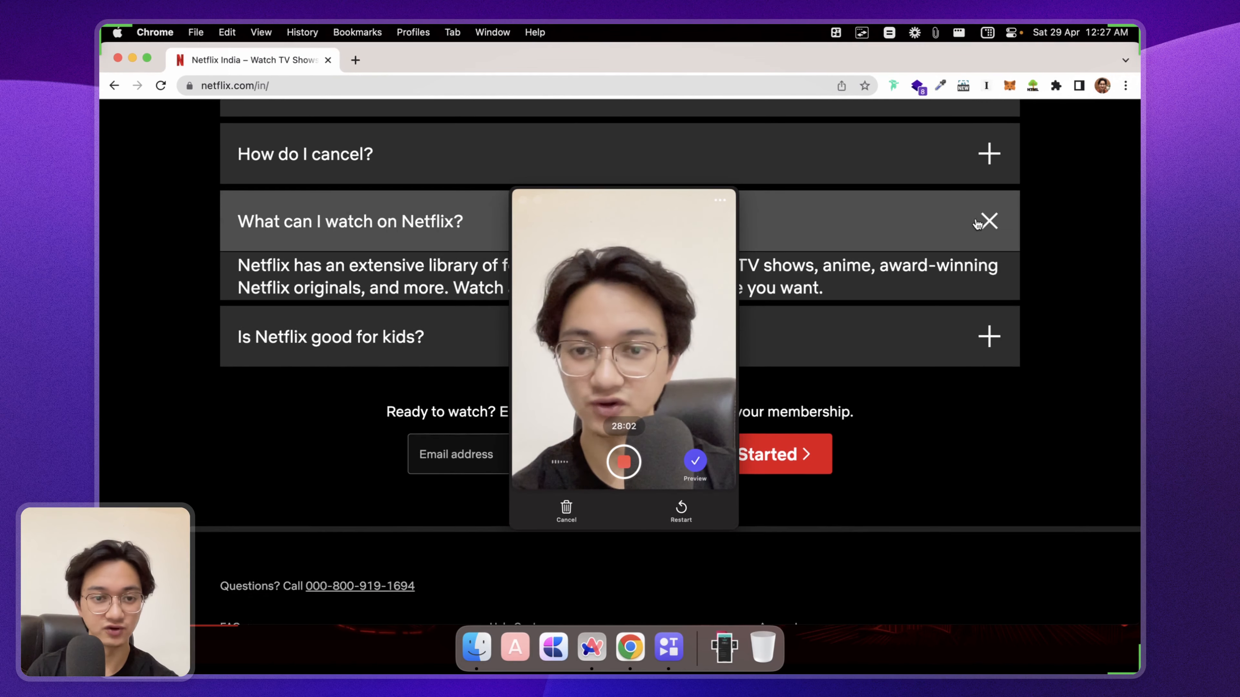
scroll(996, 229, up, 5)
click(1000, 235)
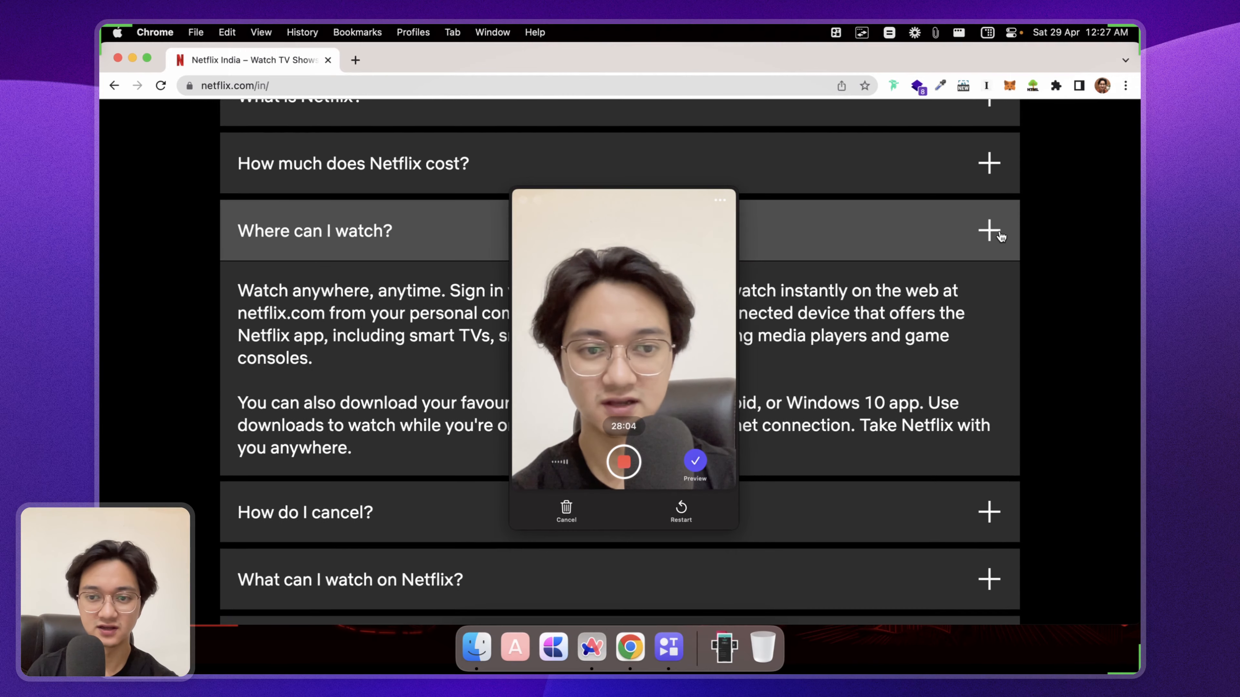
click(1001, 236)
Step: Examine the language selector's options in the Netflix site's header and close it without changing the language
scroll(1000, 237, up, 6)
scroll(996, 249, down, 4)
scroll(990, 273, up, 15)
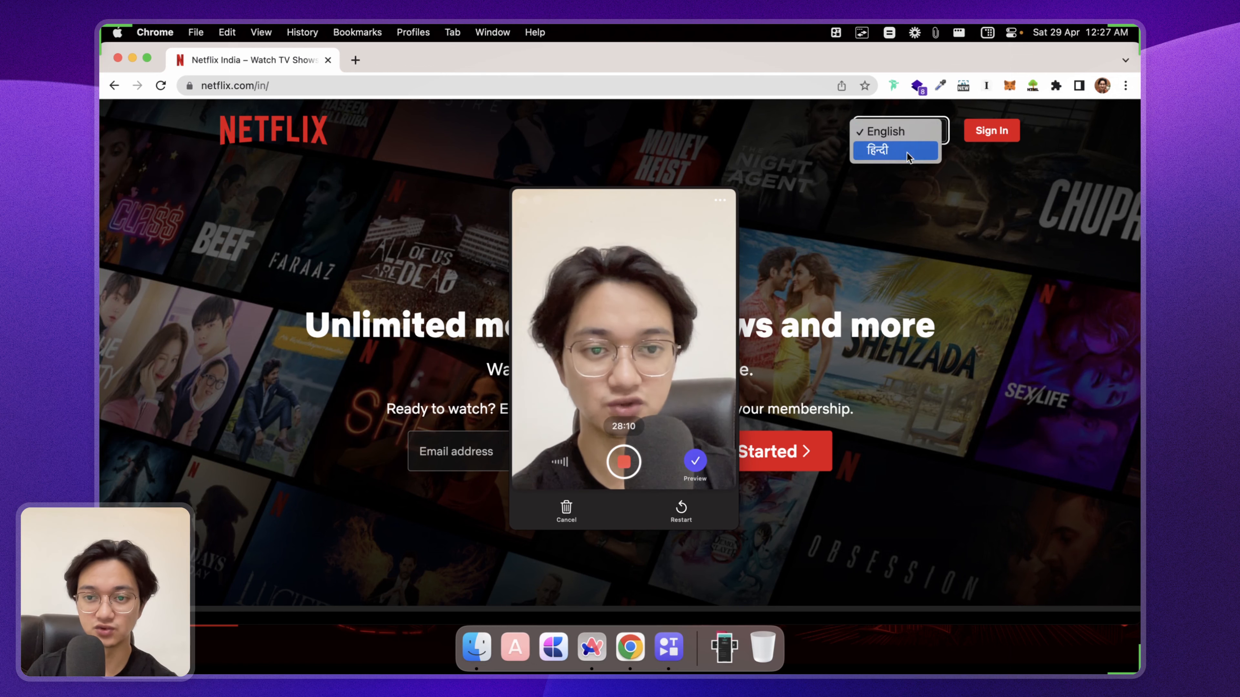
click(917, 133)
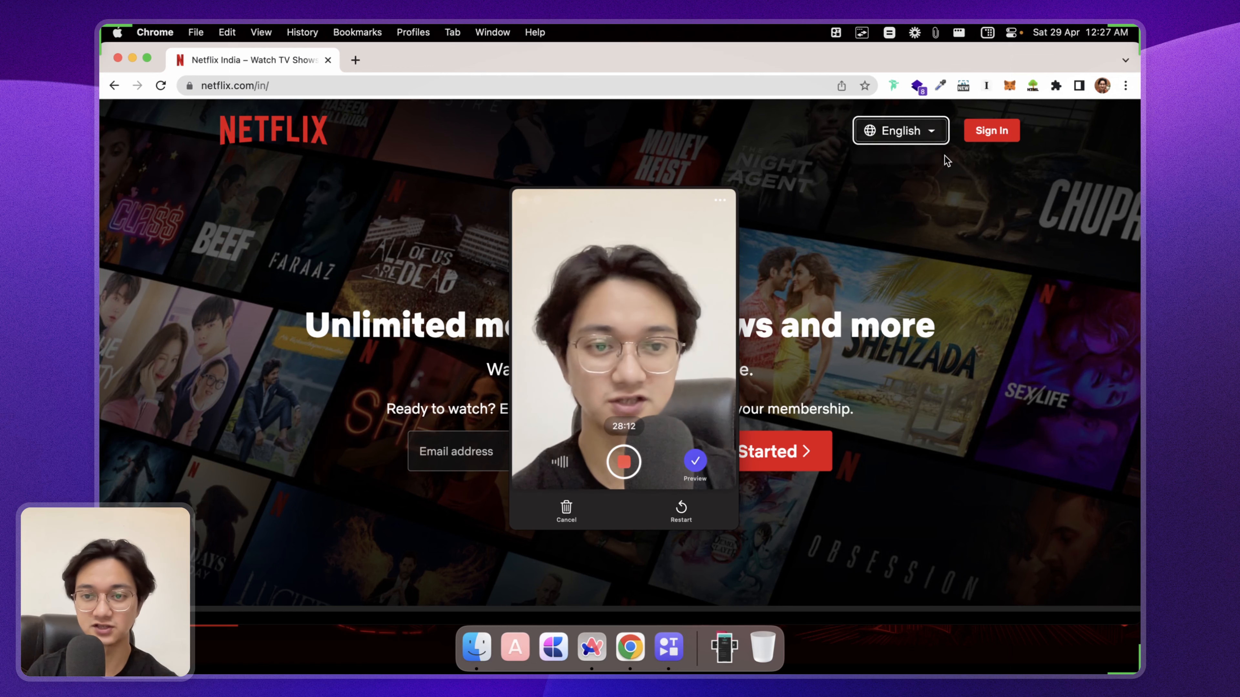
scroll(941, 157, down, 10)
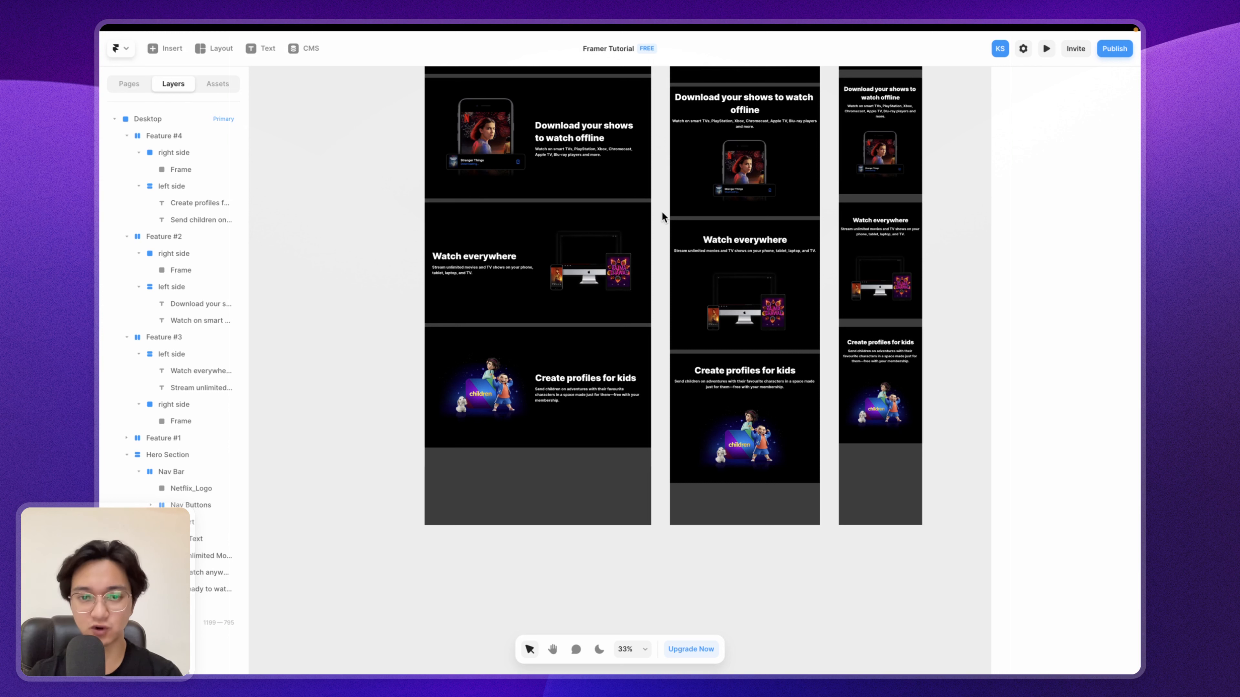